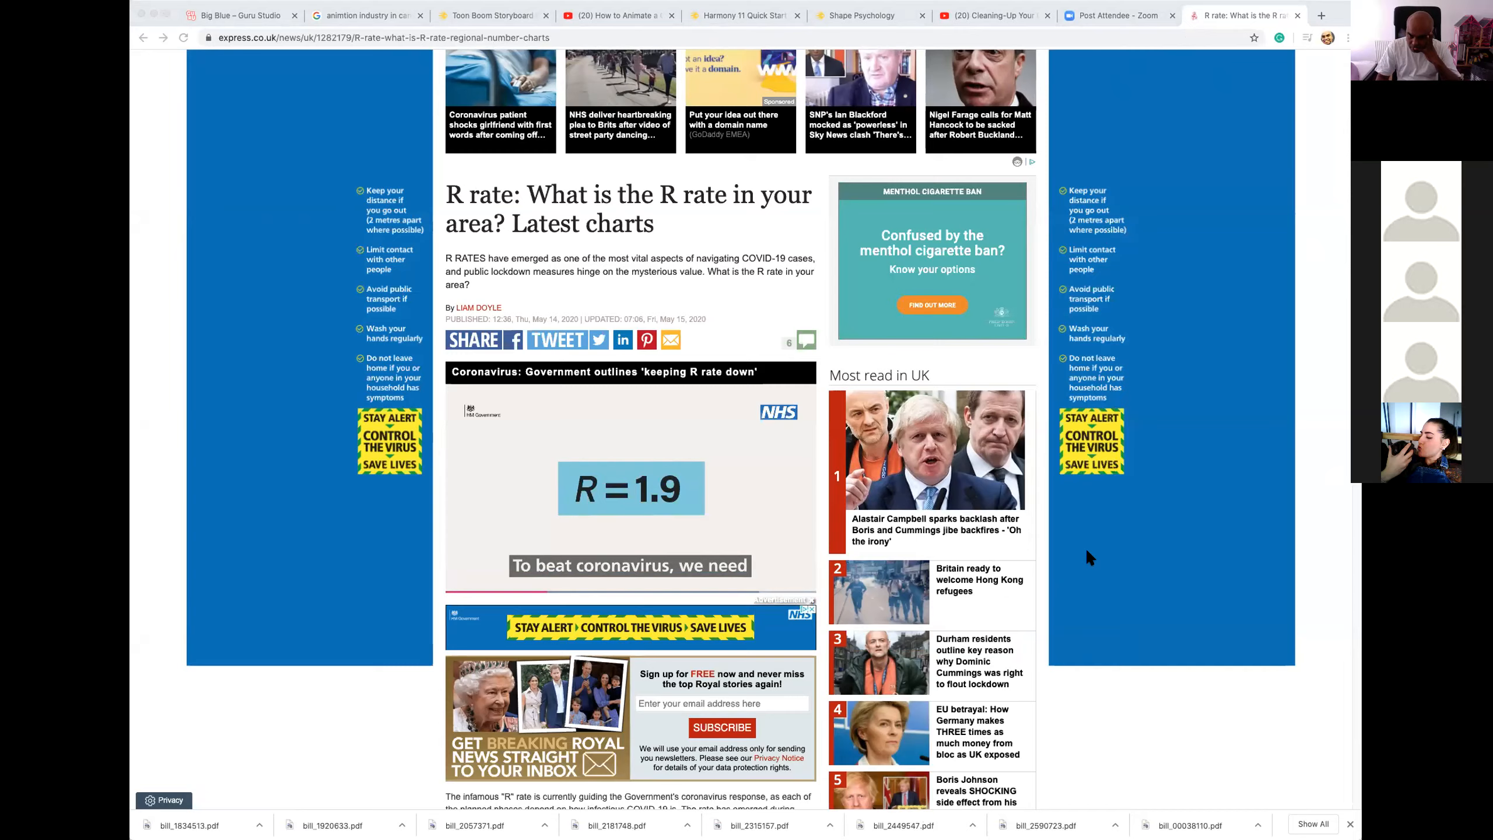
Step: Switch to After Effects, open the S1 composition and scrub the checkbox tick animation back toward its start
left_click(1125, 626)
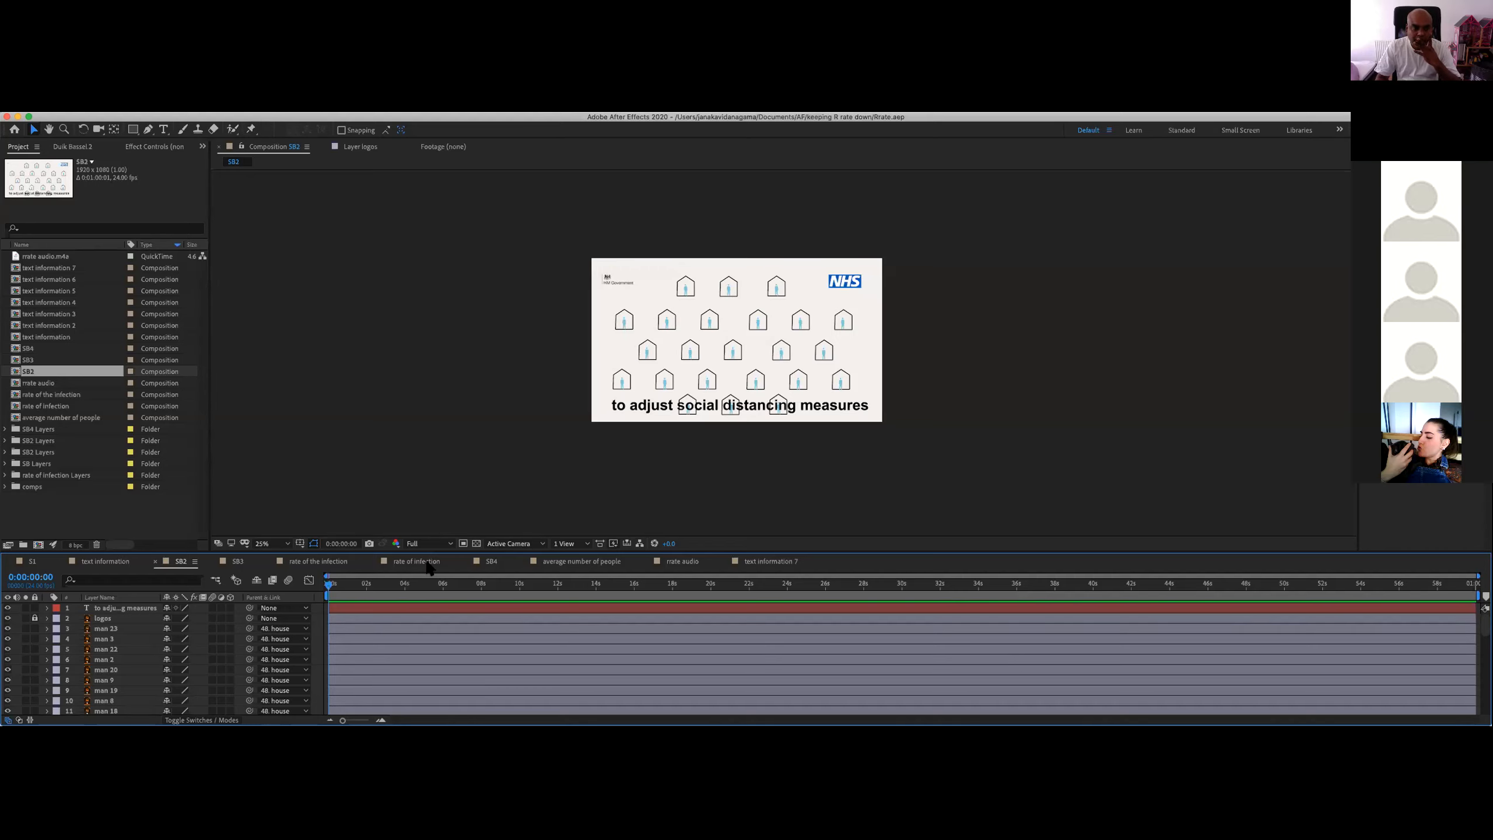
left_click(32, 561)
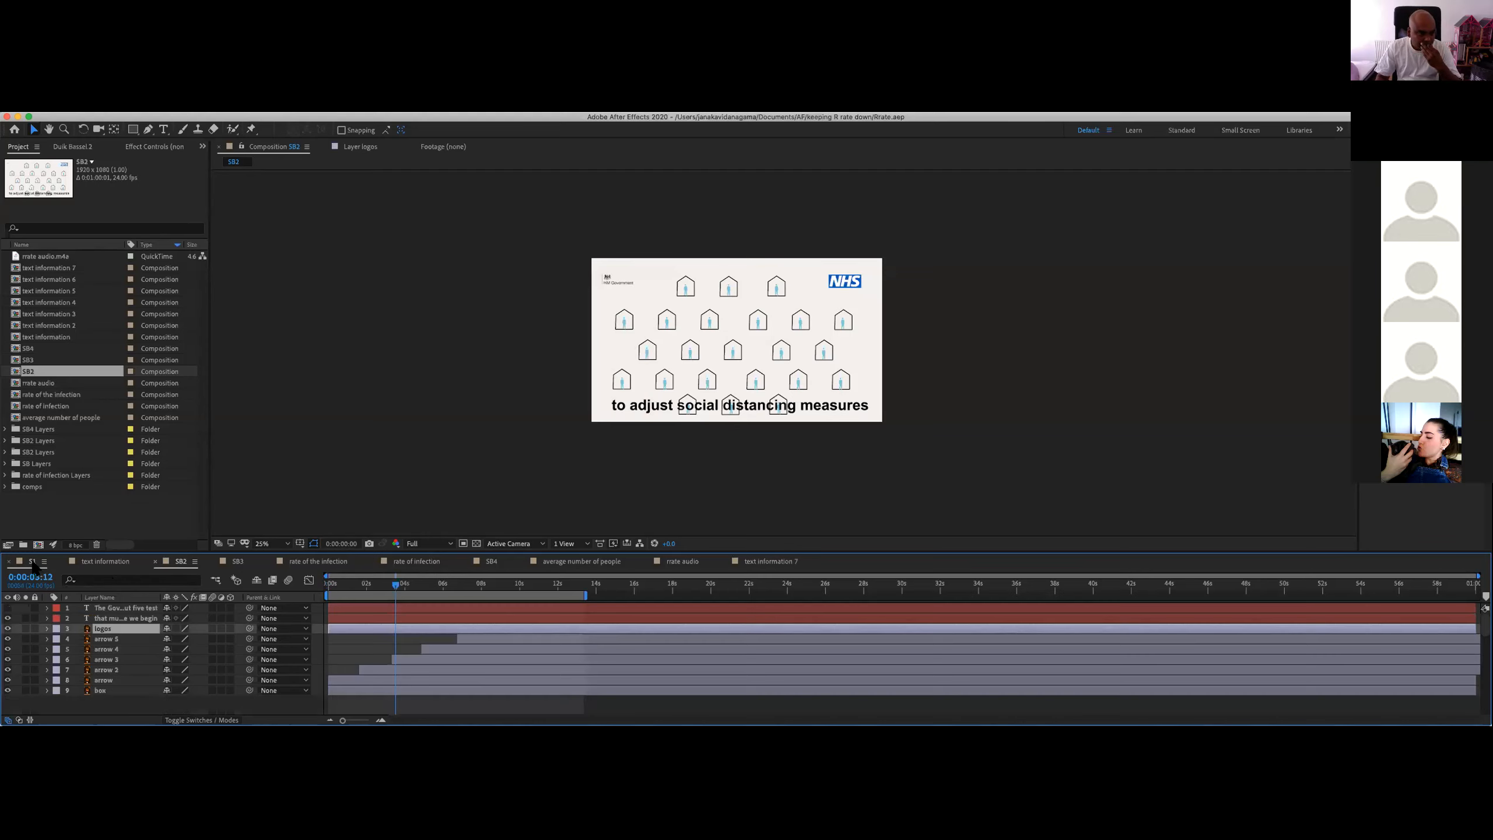
scroll(565, 450, "up", 2)
scroll(566, 450, "down", 4)
scroll(567, 451, "up", 2)
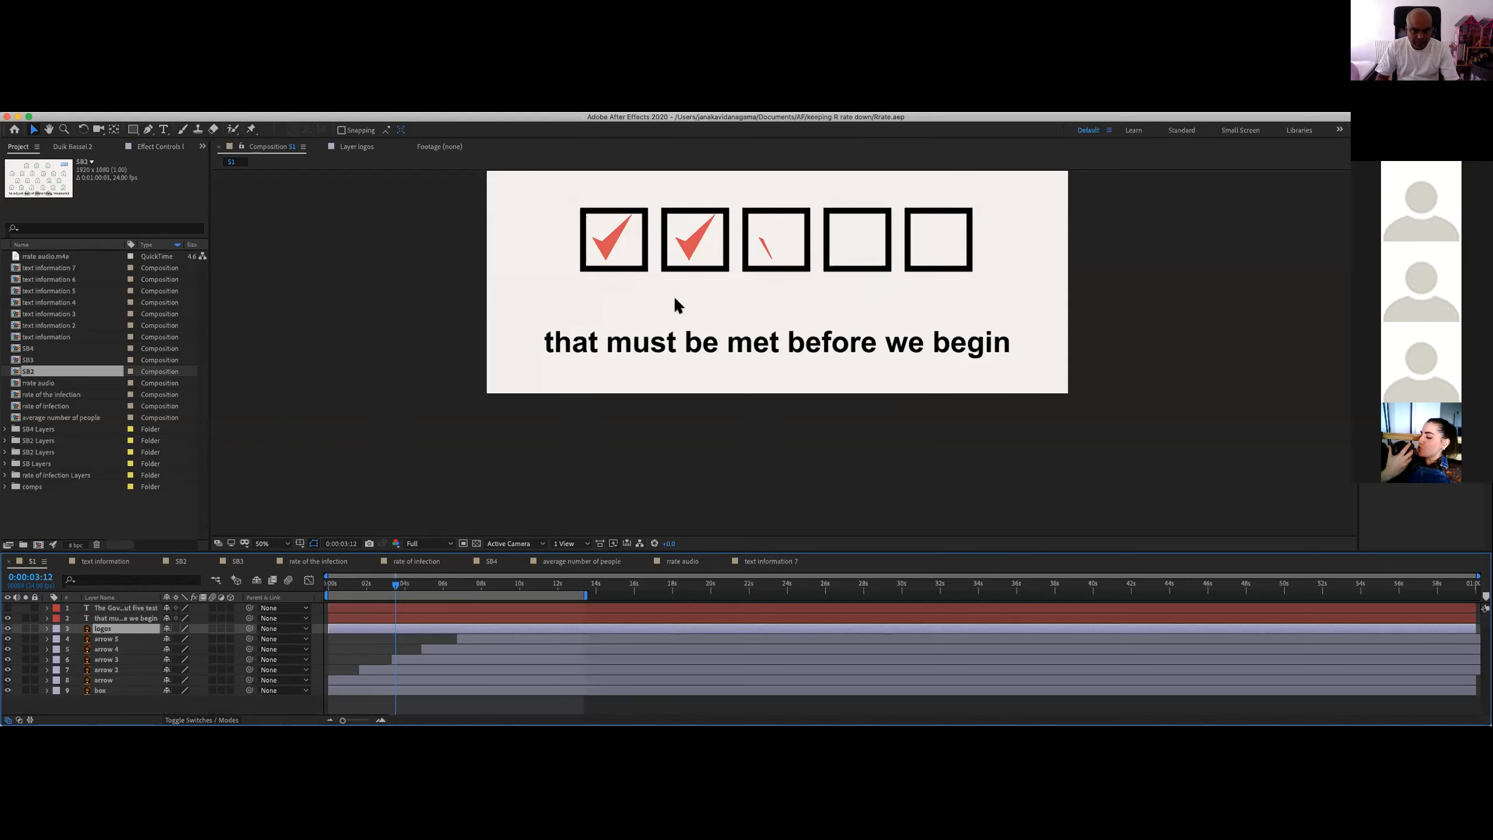
left_click_drag(661, 278, 641, 386)
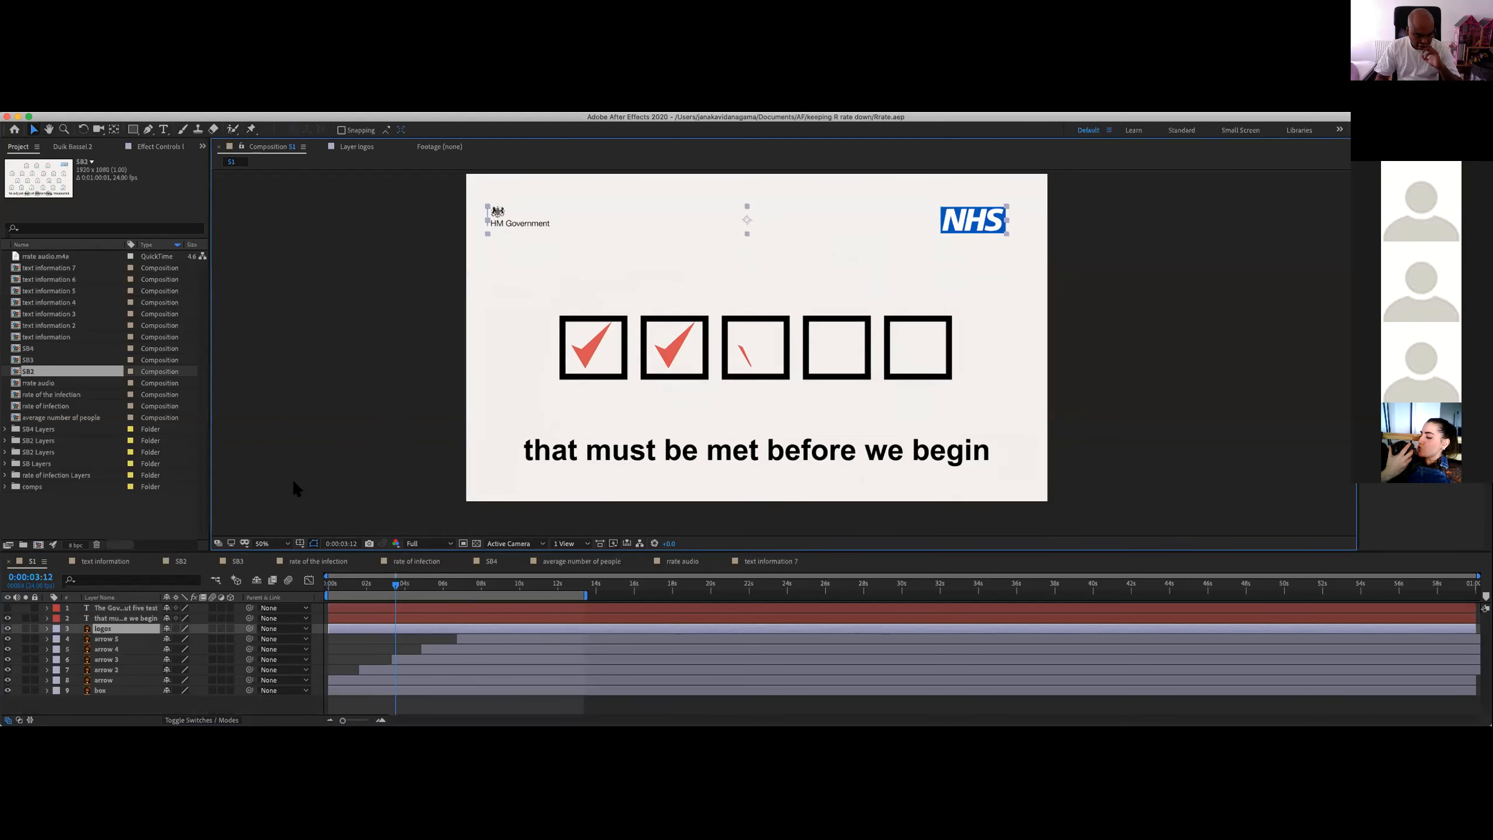
left_click_drag(351, 581, 333, 583)
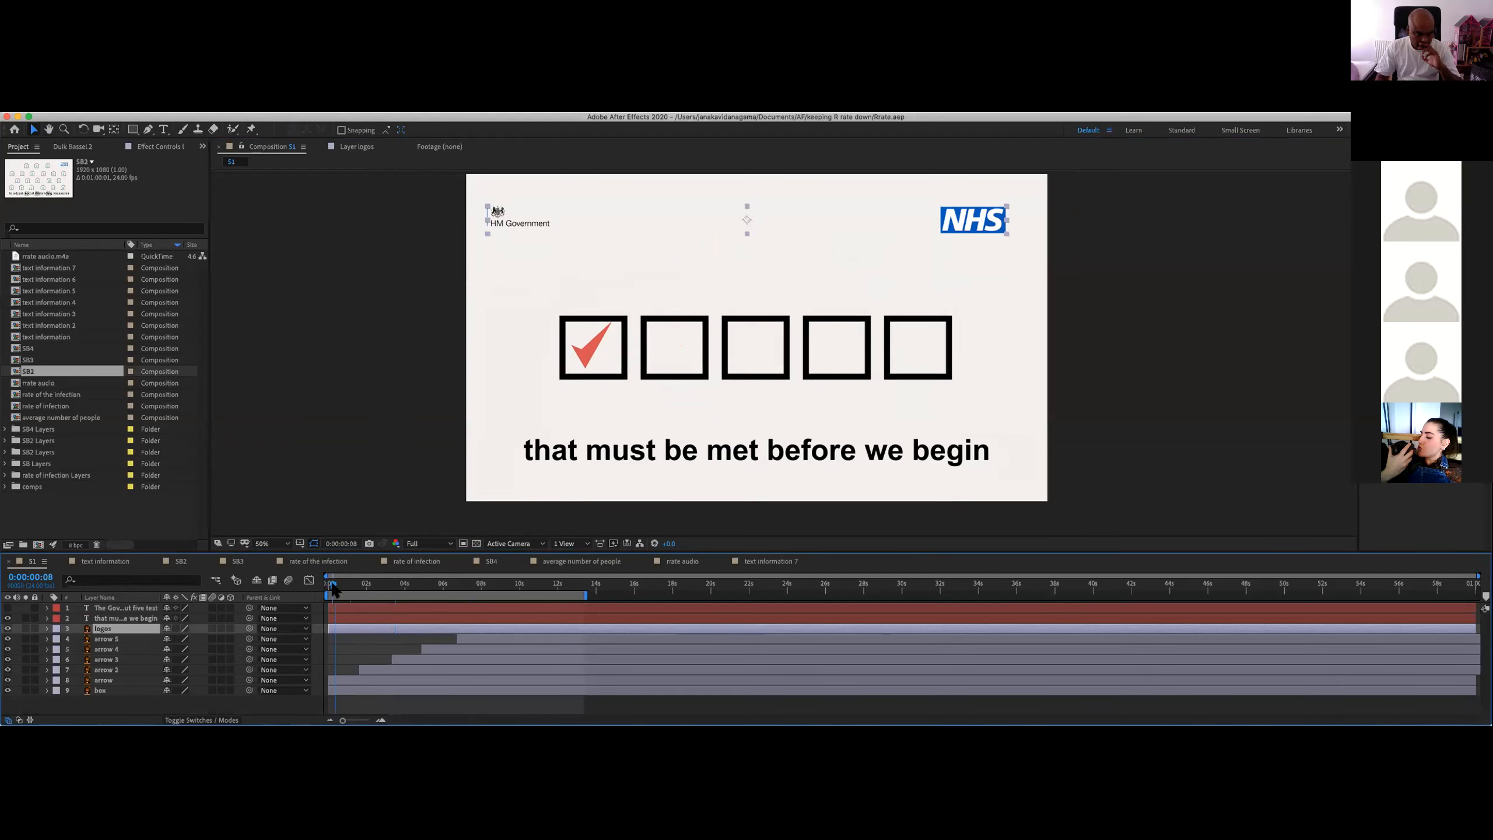
Step: Open the text information and text information 2 compositions and scrub through their caption lines
double_click(44, 337)
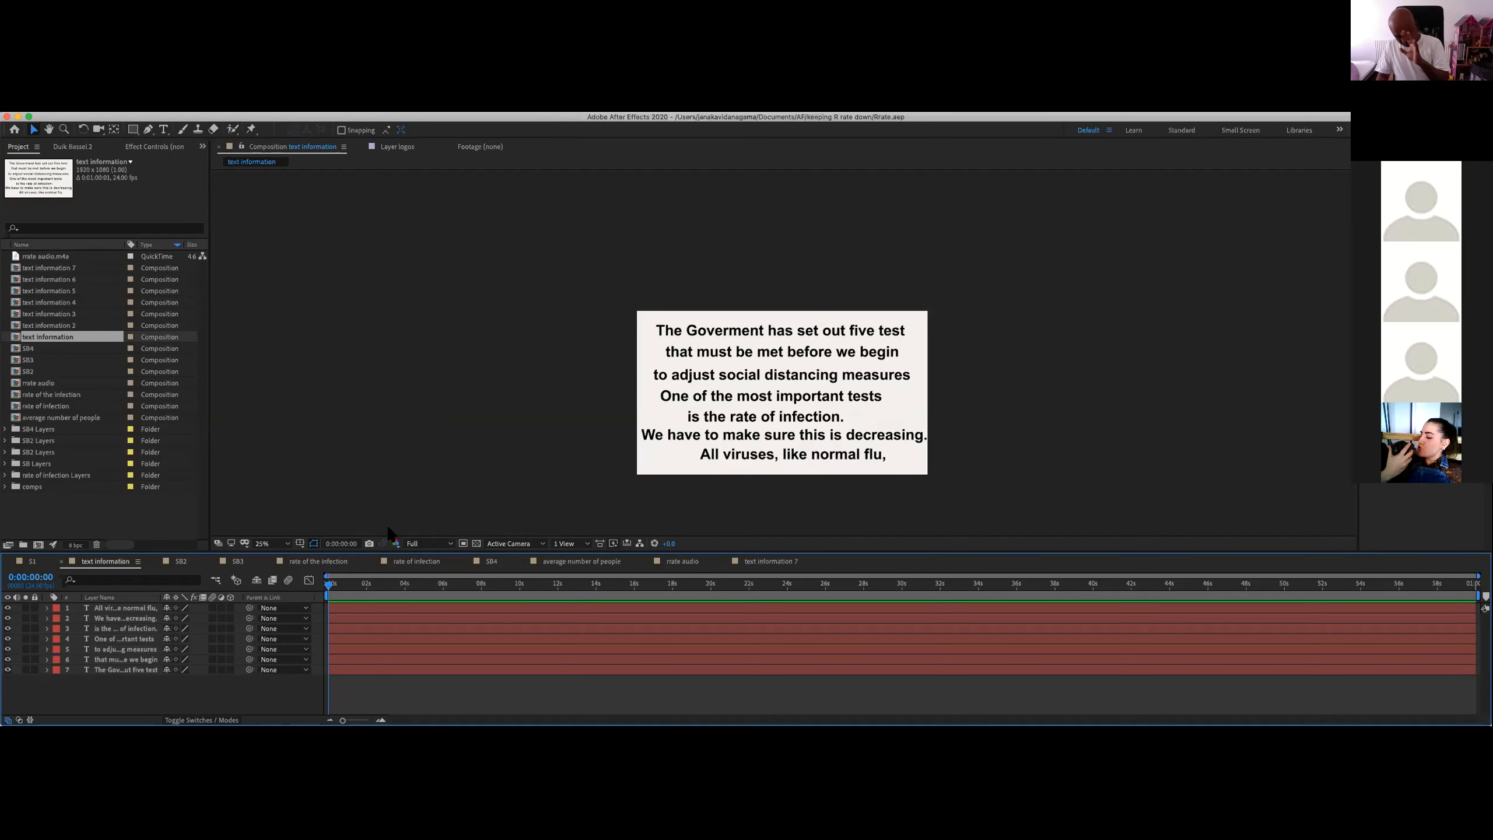
left_click_drag(339, 587, 443, 584)
double_click(73, 325)
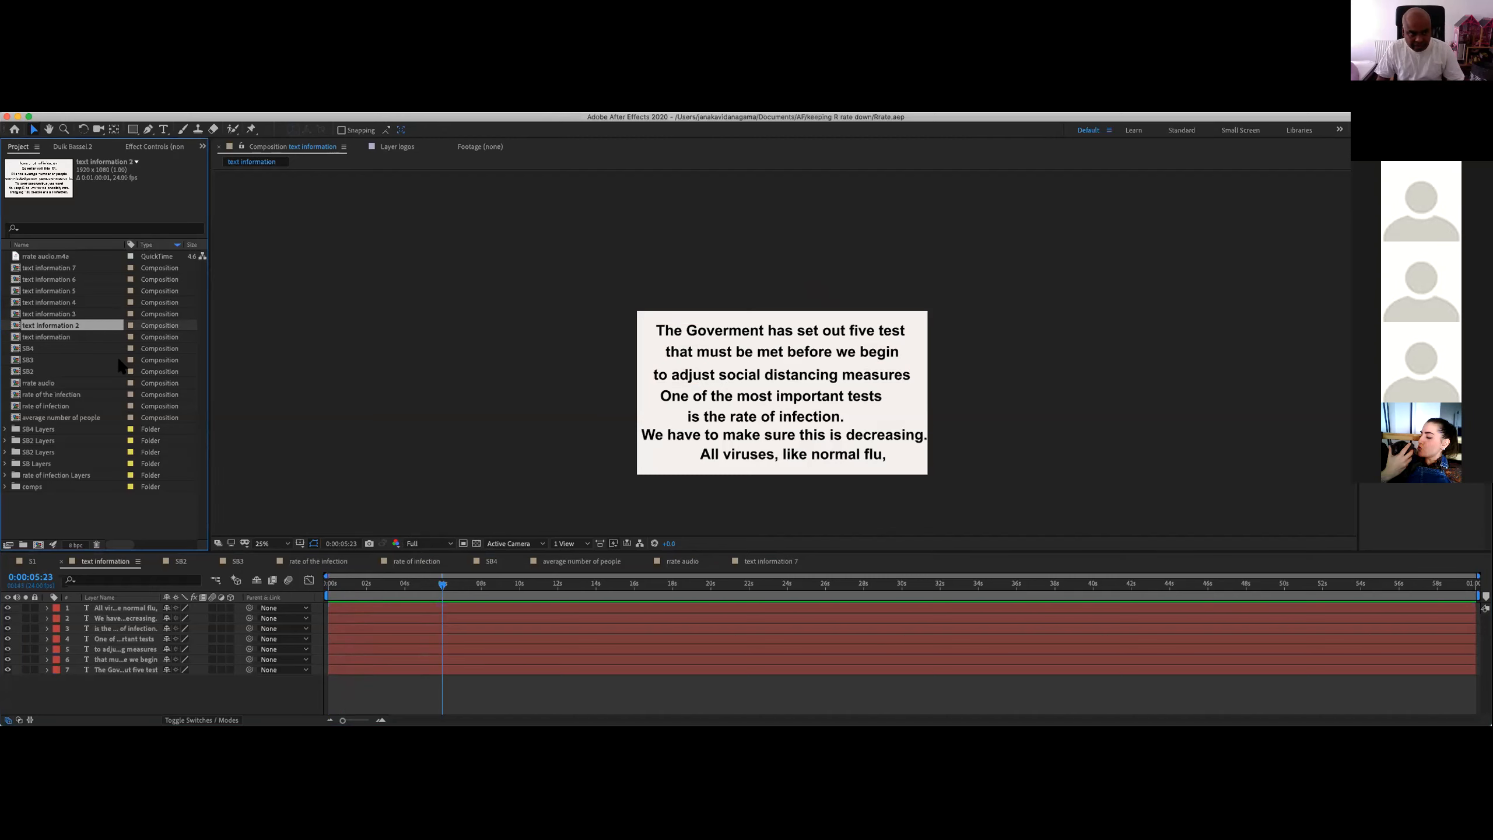
left_click_drag(347, 587, 408, 586)
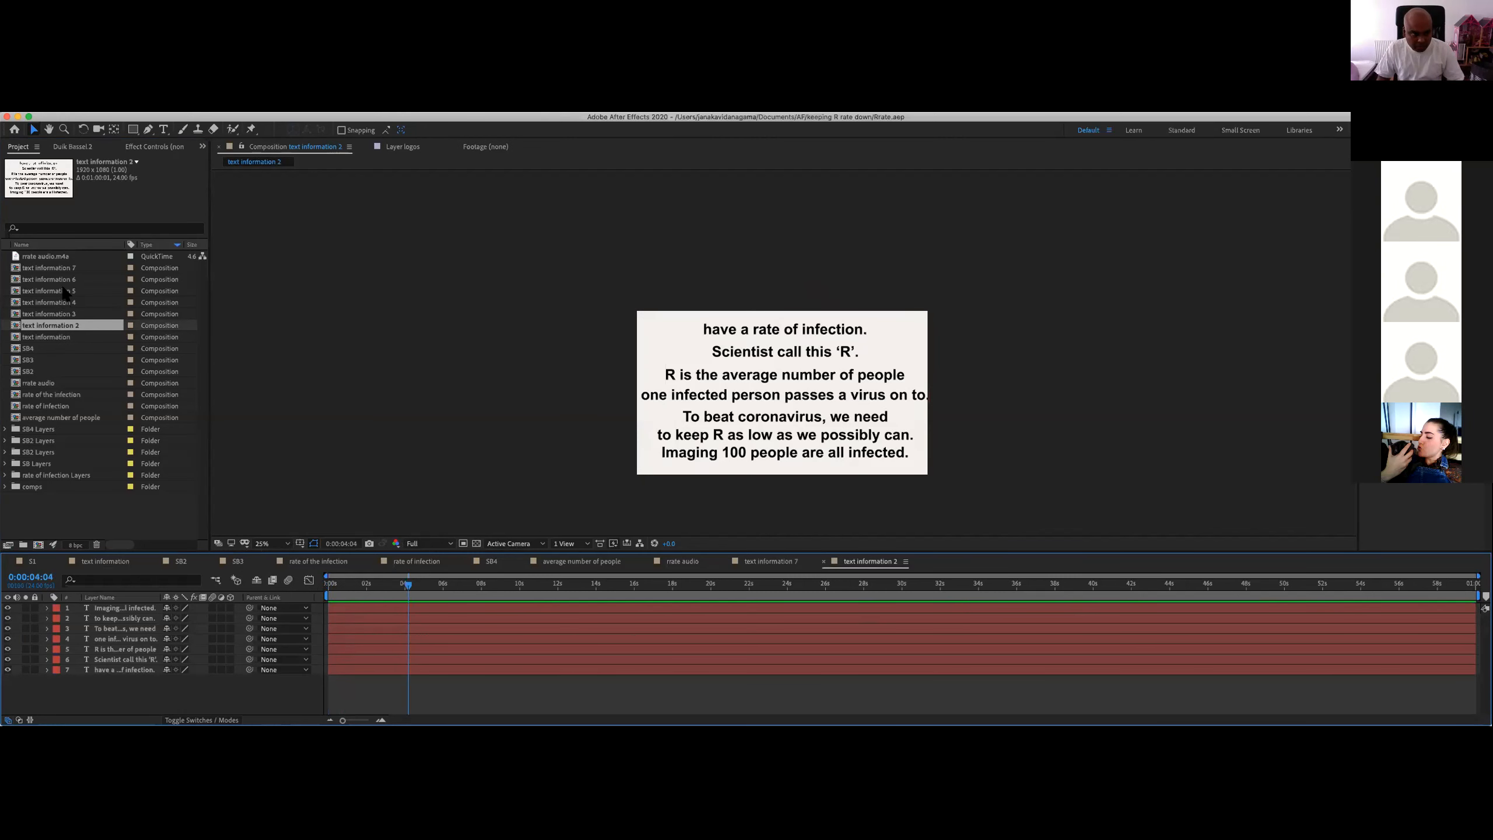
Step: Review the caption lines in text information 7, 5, 4 and 3, ending back on the first text information composition
double_click(59, 268)
left_click_drag(442, 587, 376, 586)
left_click(105, 280)
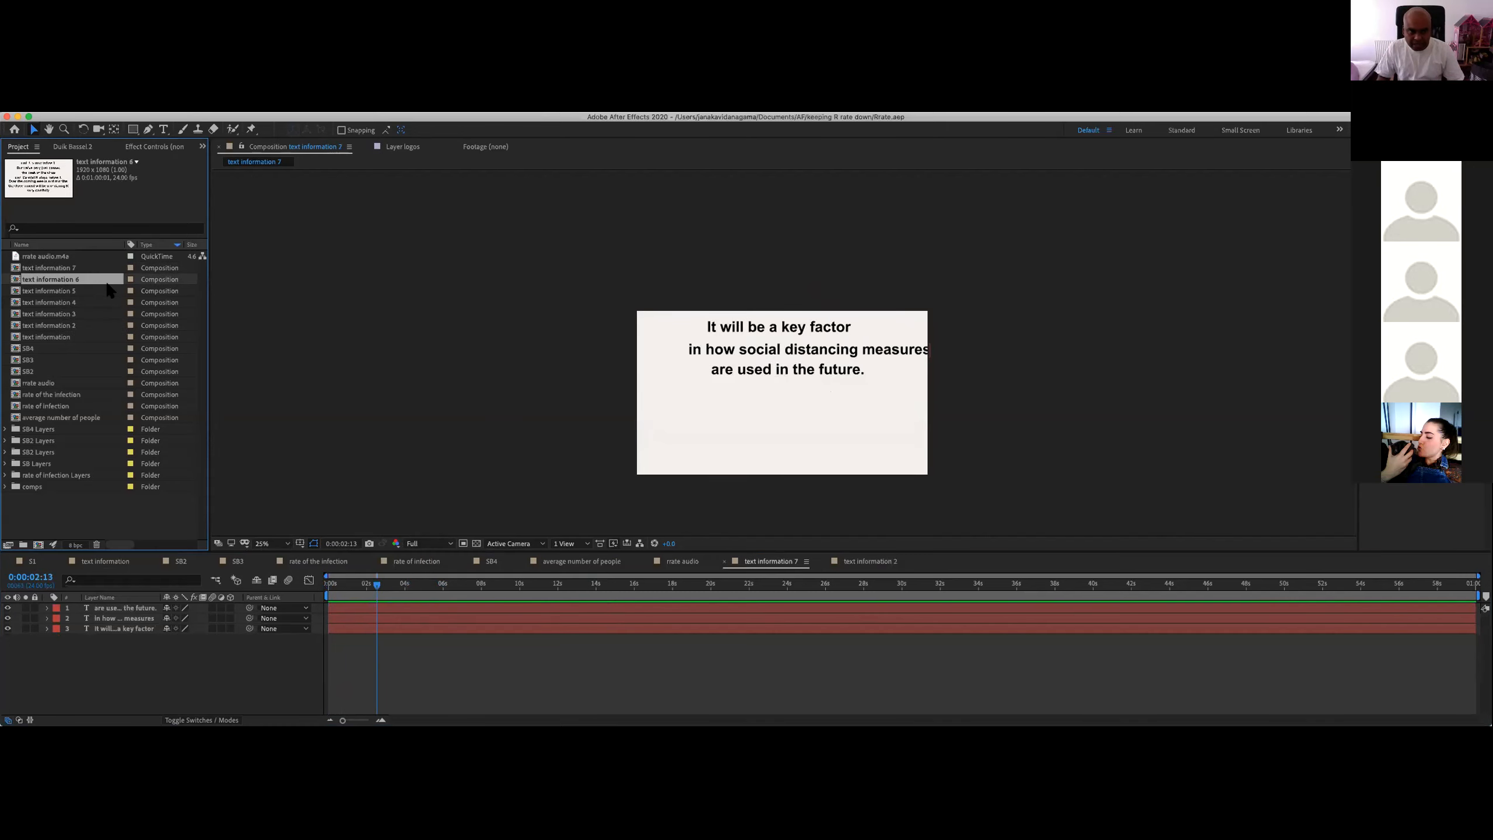
left_click(333, 583)
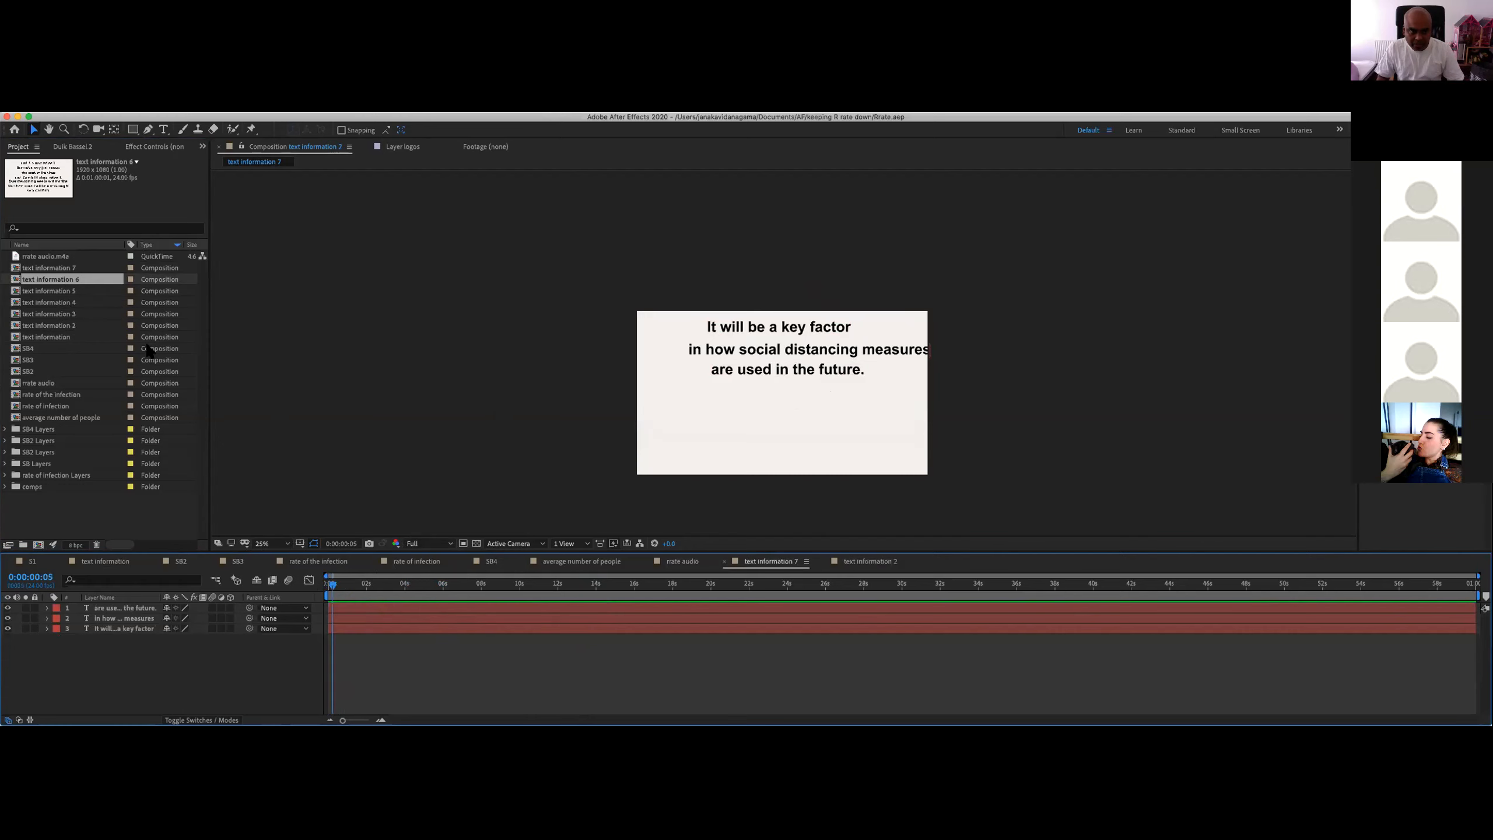
double_click(53, 290)
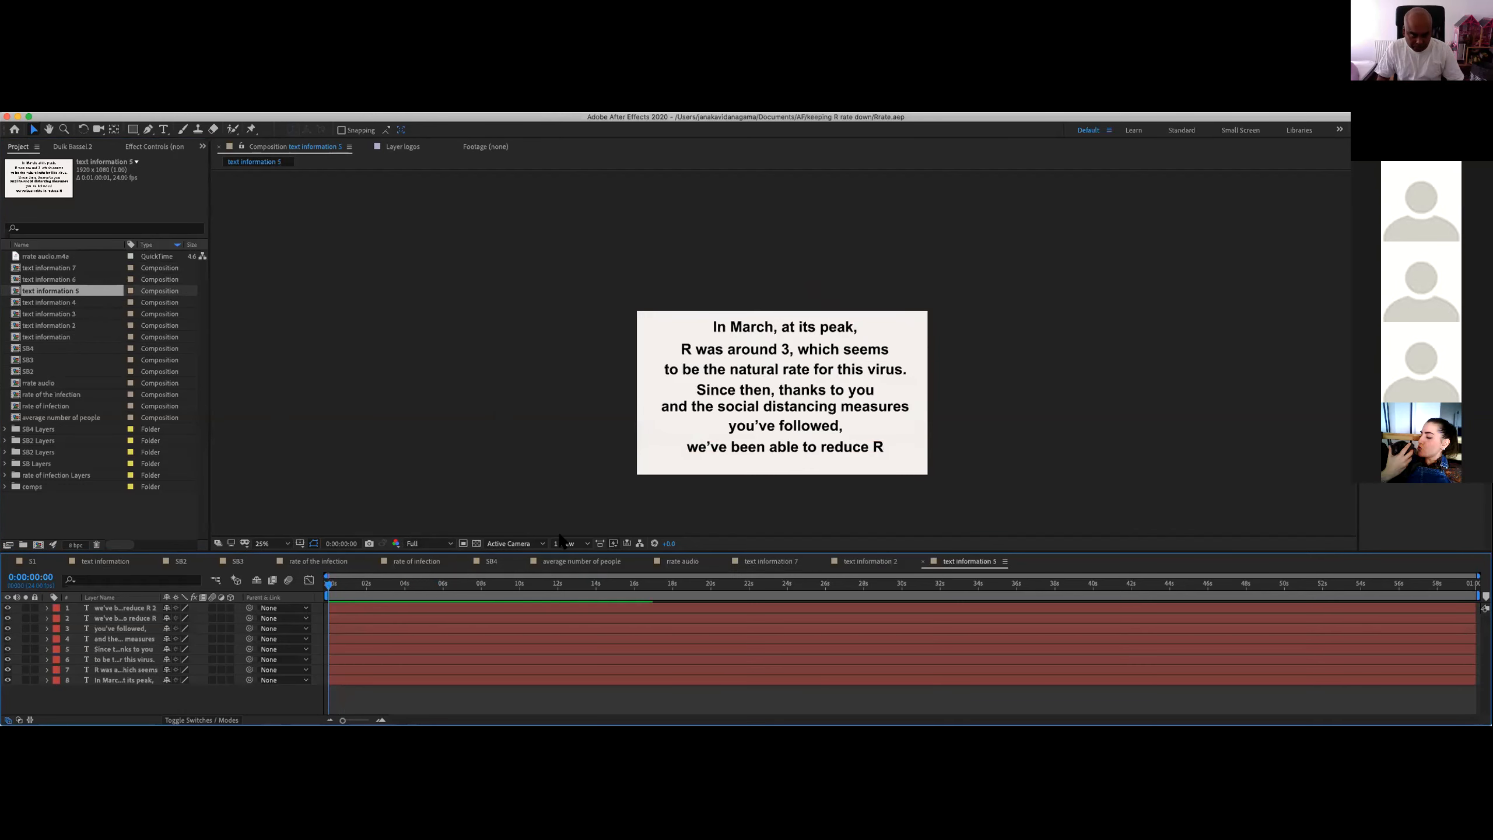
double_click(50, 302)
double_click(50, 313)
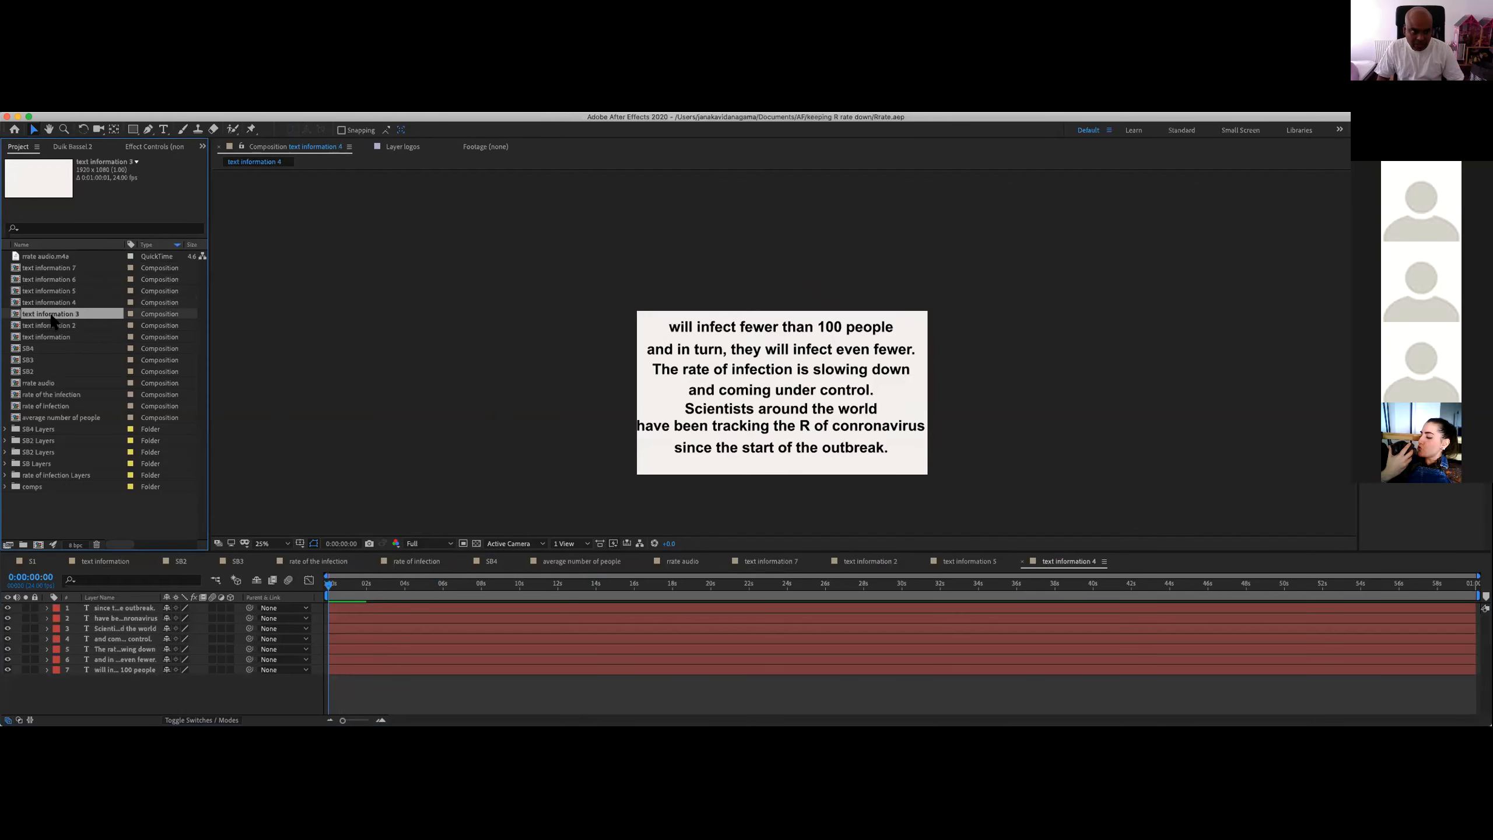
double_click(50, 336)
left_click(345, 583)
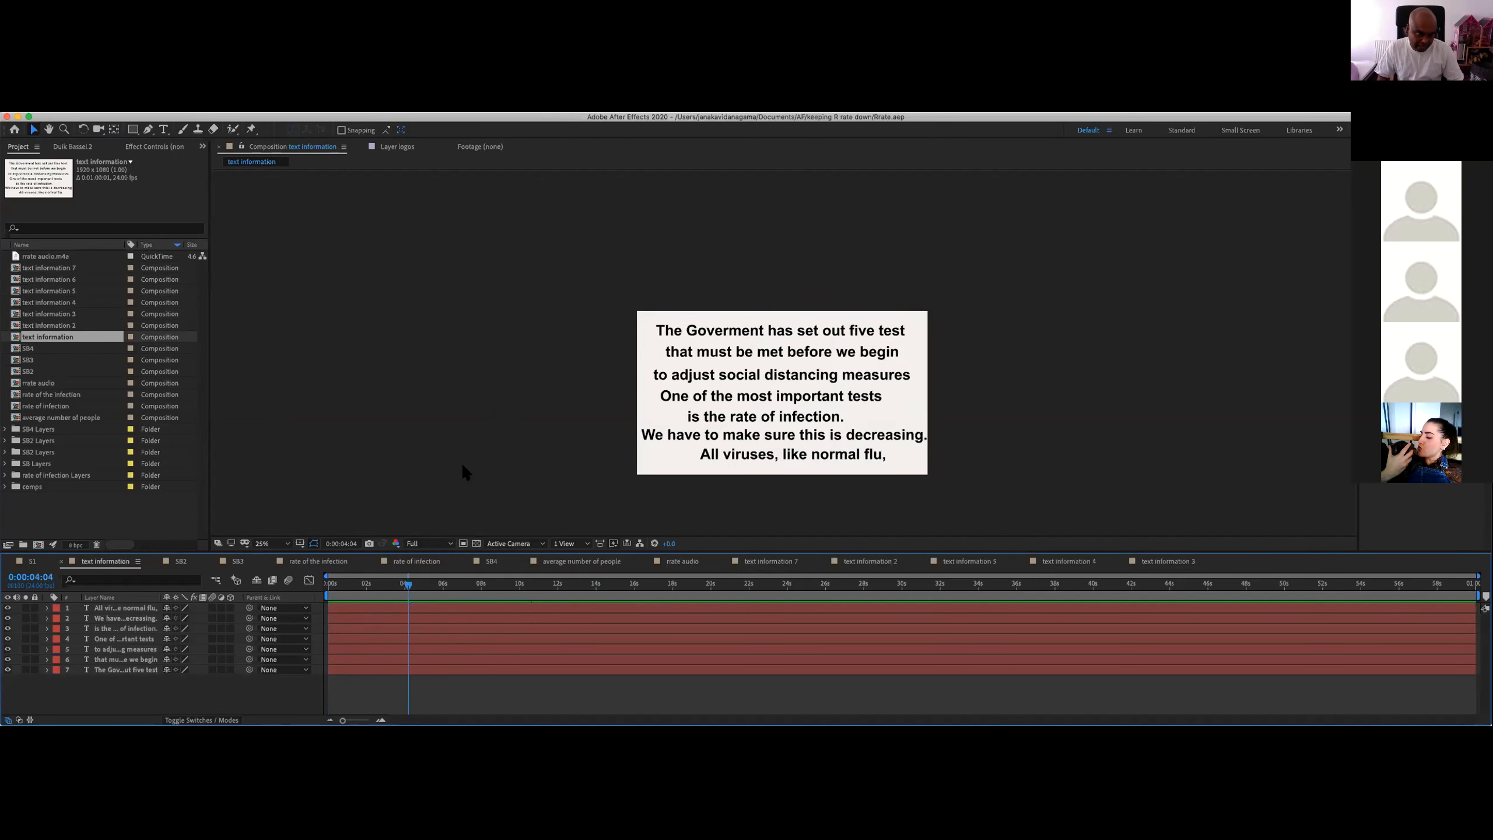
Step: Return to the S1 composition and scrub to one second to examine the first tick up close
left_click(32, 562)
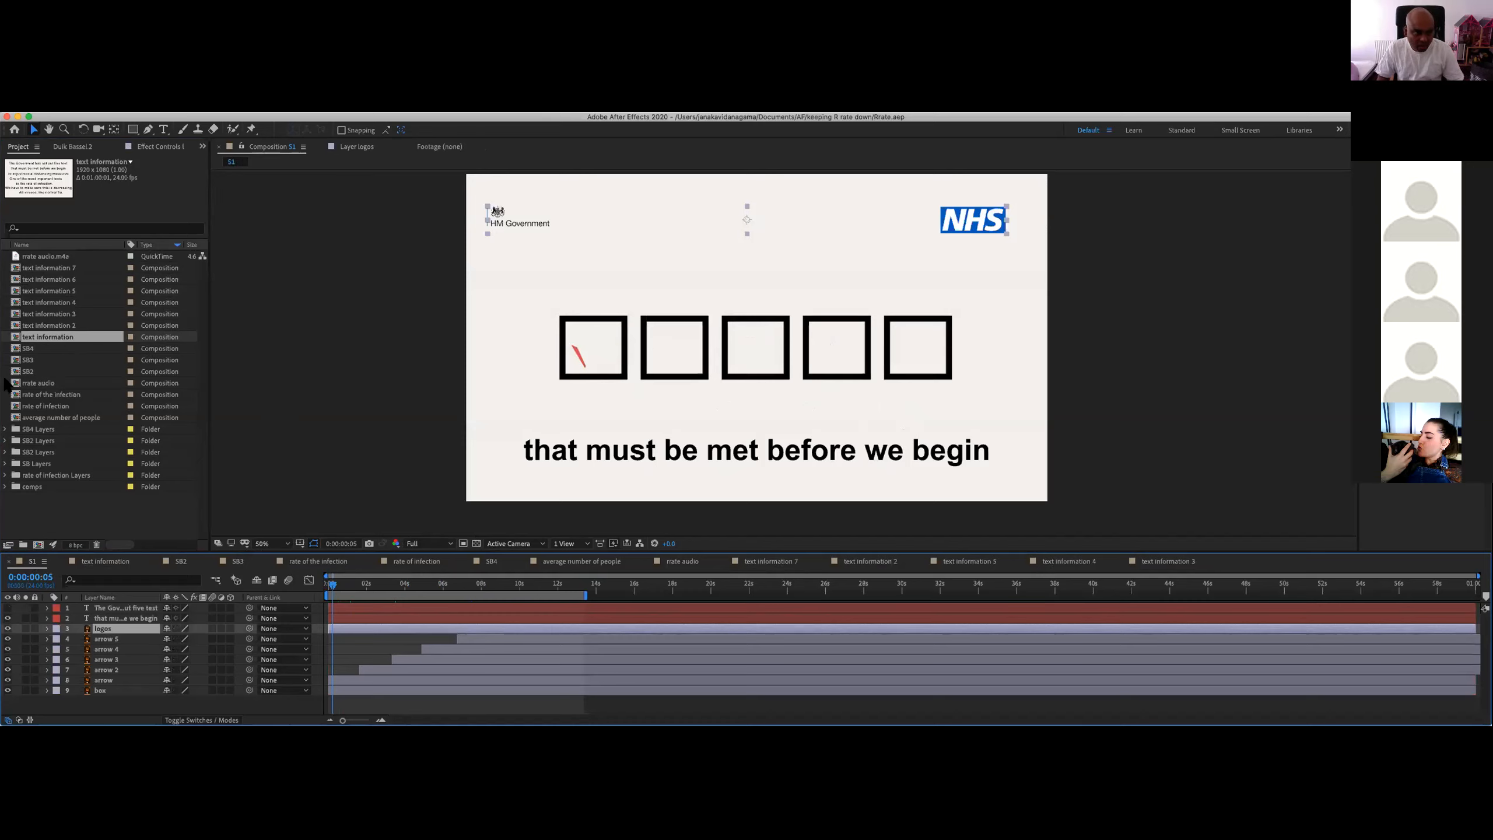
left_click_drag(333, 587, 347, 541)
scroll(497, 389, "up", 3)
scroll(472, 367, "down", 3)
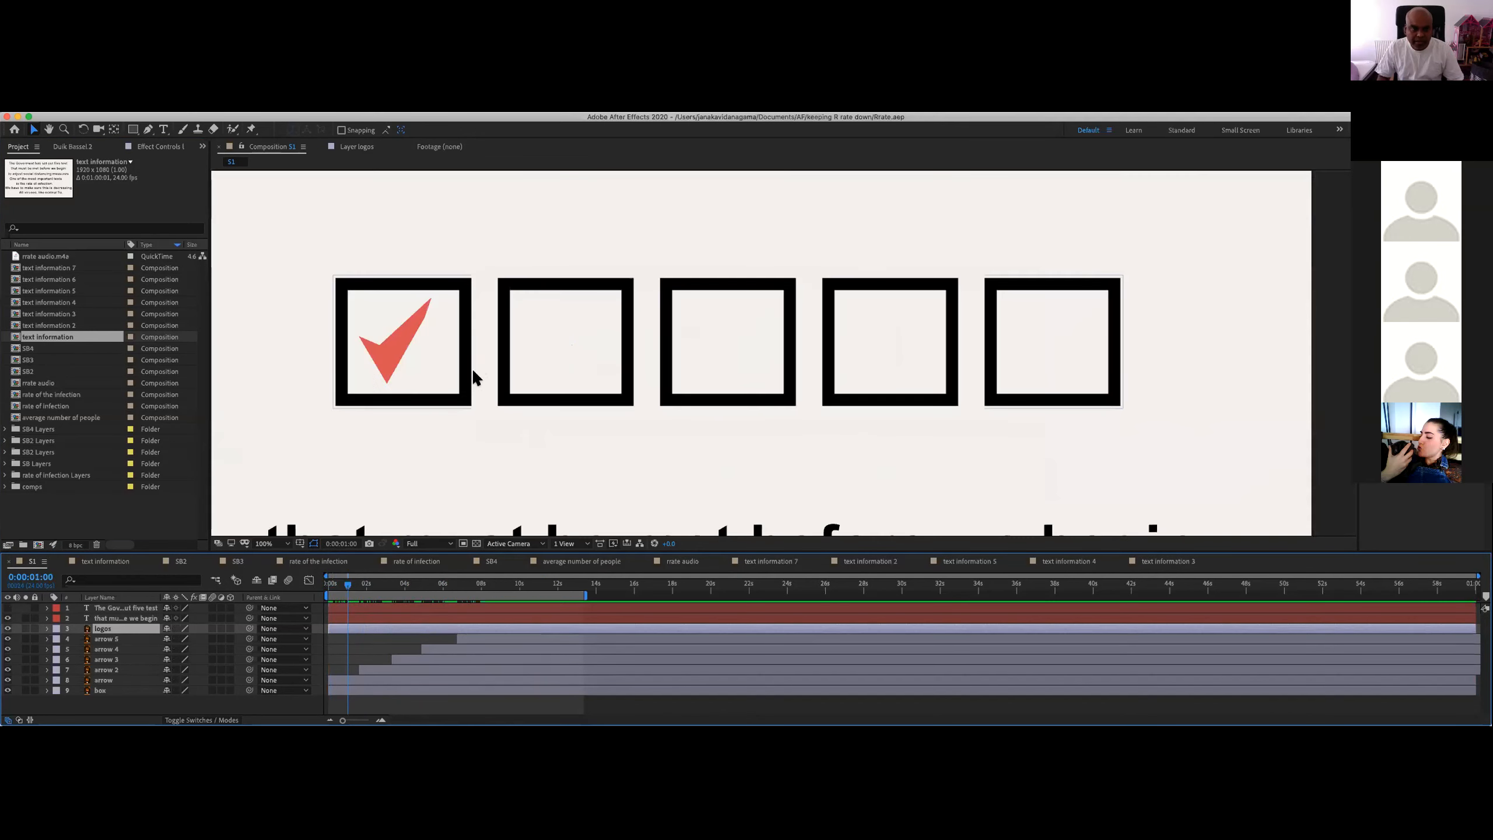
scroll(515, 354, "up", 2)
left_click_drag(470, 378, 568, 376)
Step: Reveal the mask properties of the first tick's arrow layer and select Mask 1
left_click(495, 323)
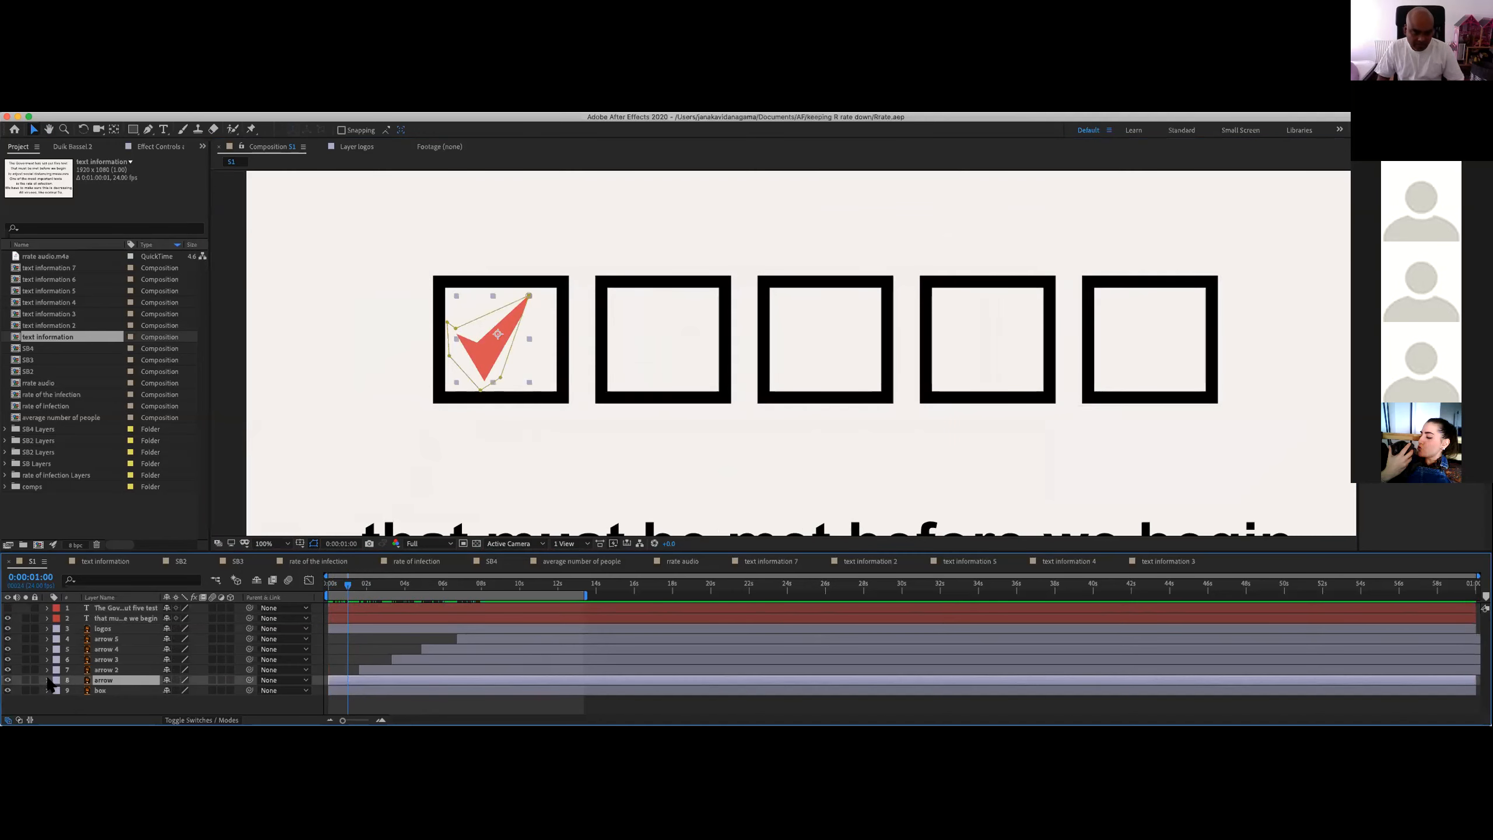
key("m")
key("m")
left_click(95, 658)
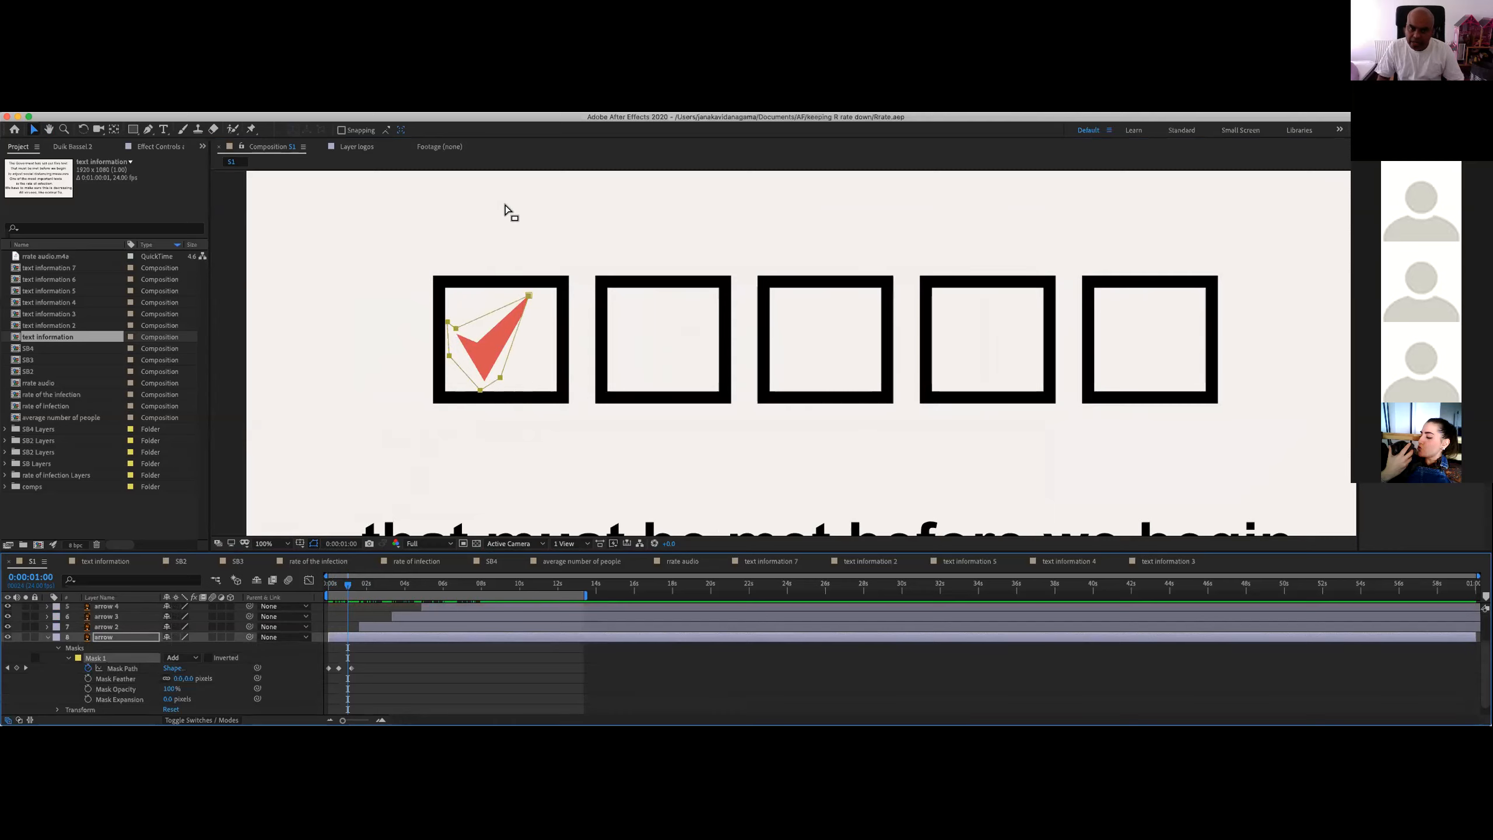
Step: Examine the mask outline around the first tick and scrub the S1 composition back to the first frame
scroll(467, 383, "up", 2)
scroll(465, 390, "down", 2)
key("space")
left_click_drag(562, 321, 629, 330)
scroll(613, 356, "up", 1)
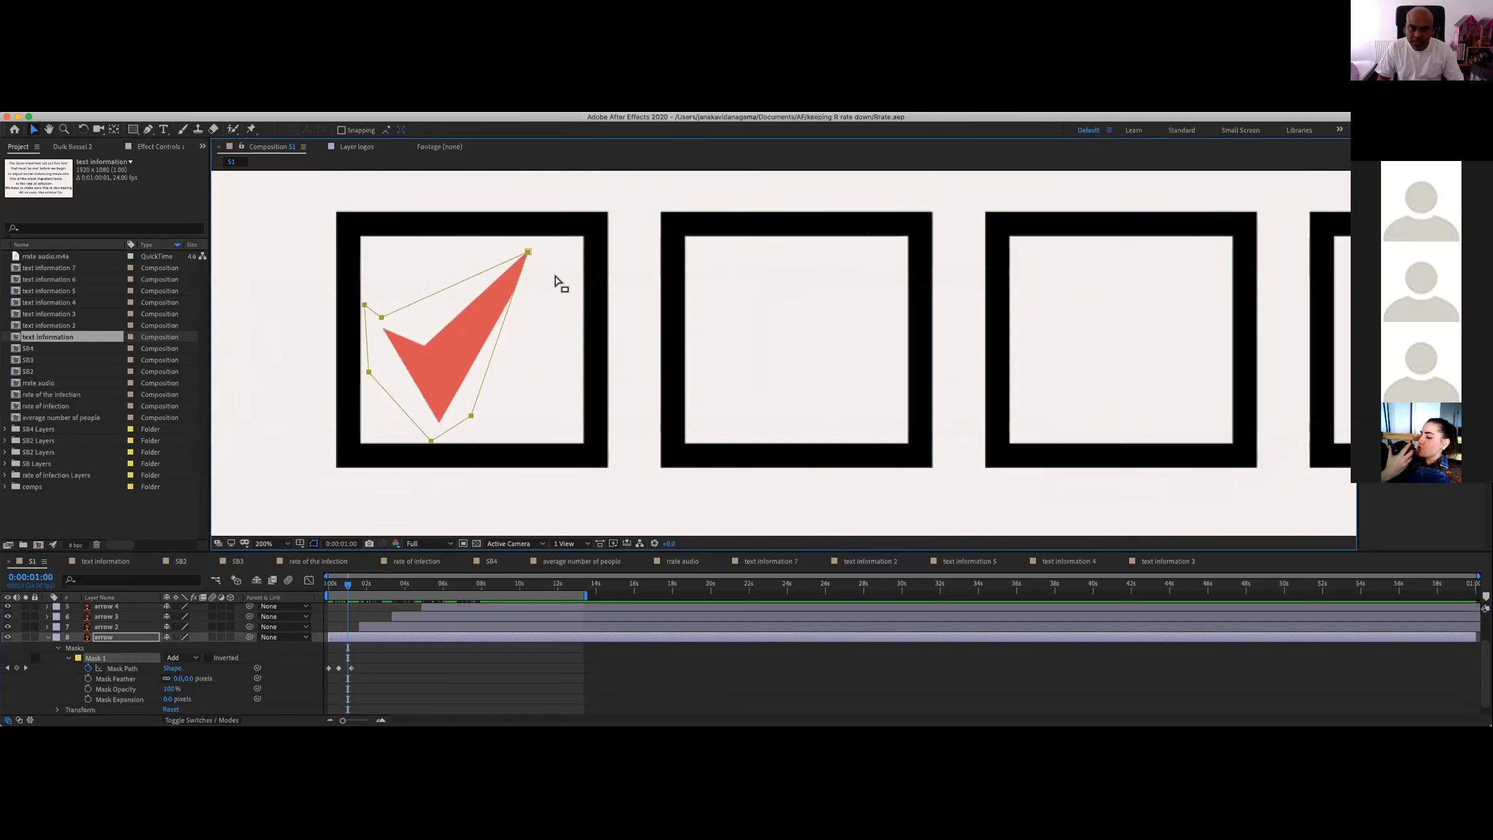
mouse_move(350, 588)
left_mouse_down()
mouse_move(329, 588)
mouse_move(387, 588)
mouse_move(327, 582)
mouse_move(491, 585)
mouse_move(328, 585)
mouse_move(568, 562)
mouse_move(352, 565)
mouse_move(494, 564)
mouse_move(335, 575)
mouse_move(540, 573)
mouse_move(335, 581)
mouse_move(540, 580)
mouse_move(353, 582)
mouse_move(326, 609)
mouse_move(399, 593)
mouse_move(319, 614)
mouse_move(423, 600)
mouse_move(341, 610)
mouse_move(384, 591)
mouse_move(347, 594)
mouse_move(445, 590)
mouse_move(332, 588)
mouse_move(522, 579)
mouse_move(301, 601)
mouse_move(470, 575)
mouse_move(339, 585)
mouse_move(395, 568)
mouse_move(330, 593)
mouse_move(438, 587)
mouse_move(324, 587)
left_mouse_up()
left_click(127, 637)
left_click(114, 607)
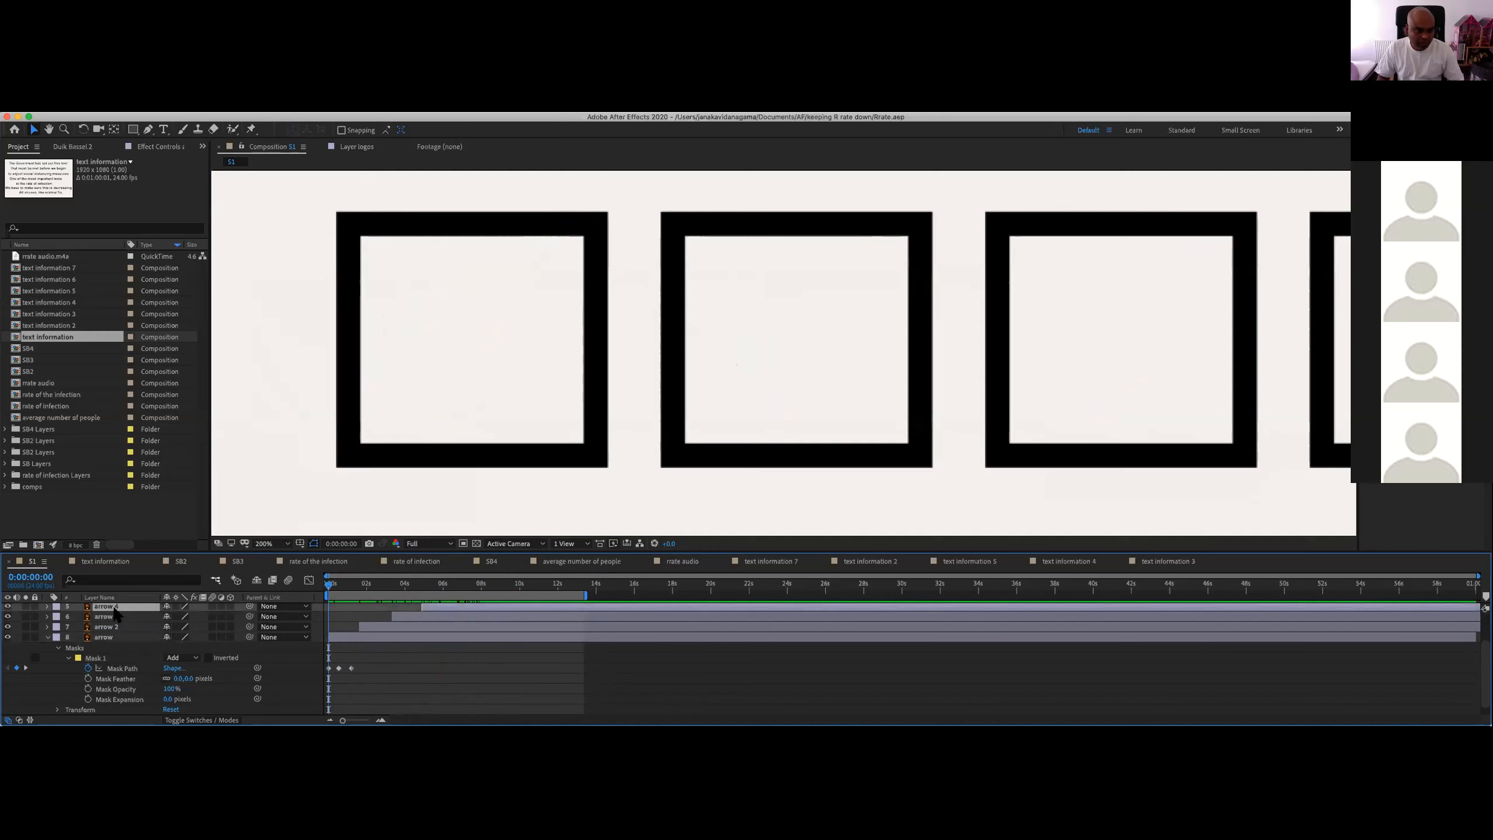
scroll(103, 635, "up", 3)
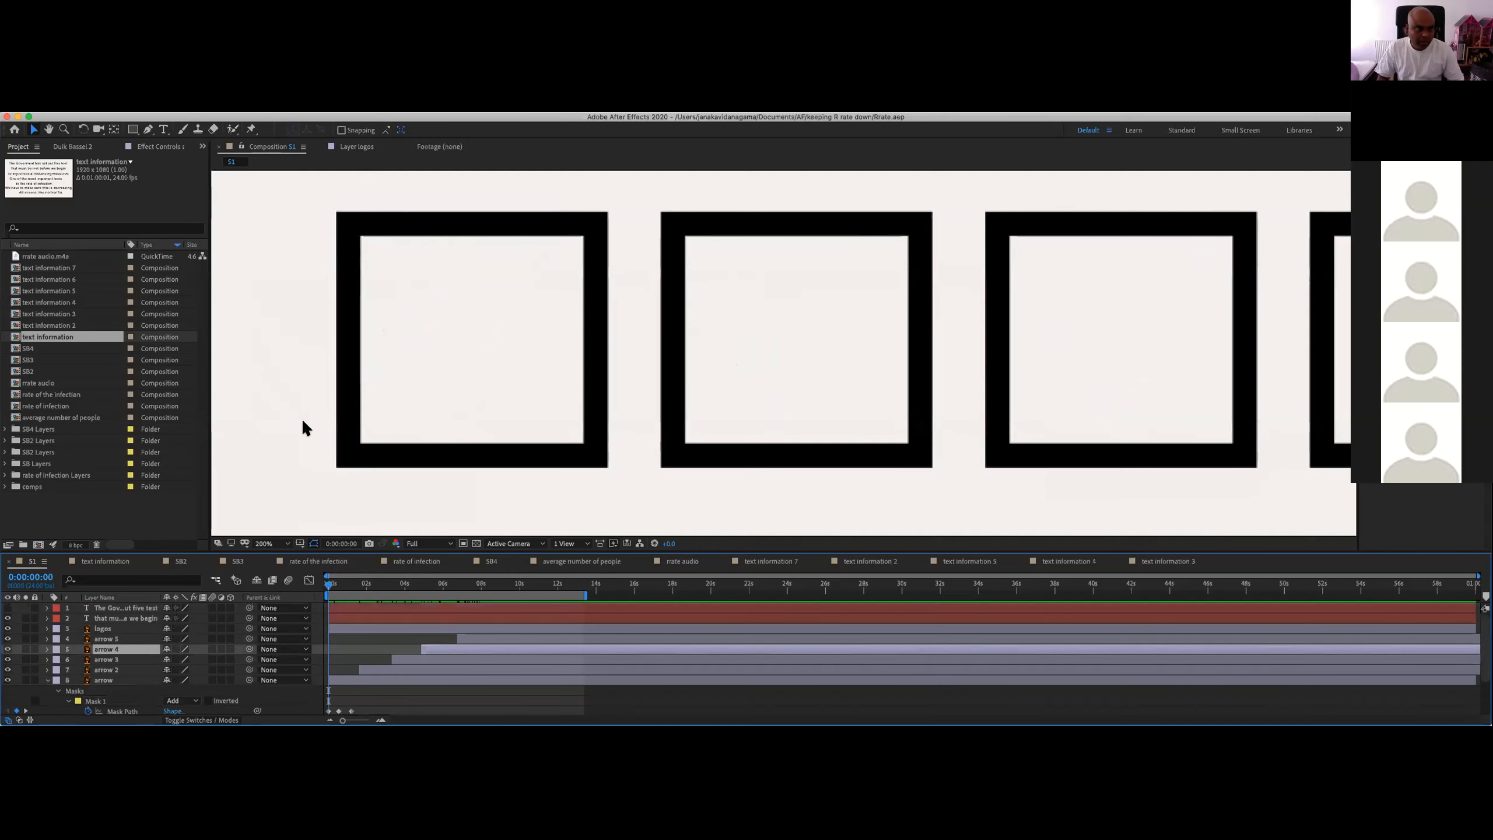
Step: Create a new 1920 x 1080, 24 fps composition named mask
left_click(150, 79)
left_click(162, 93)
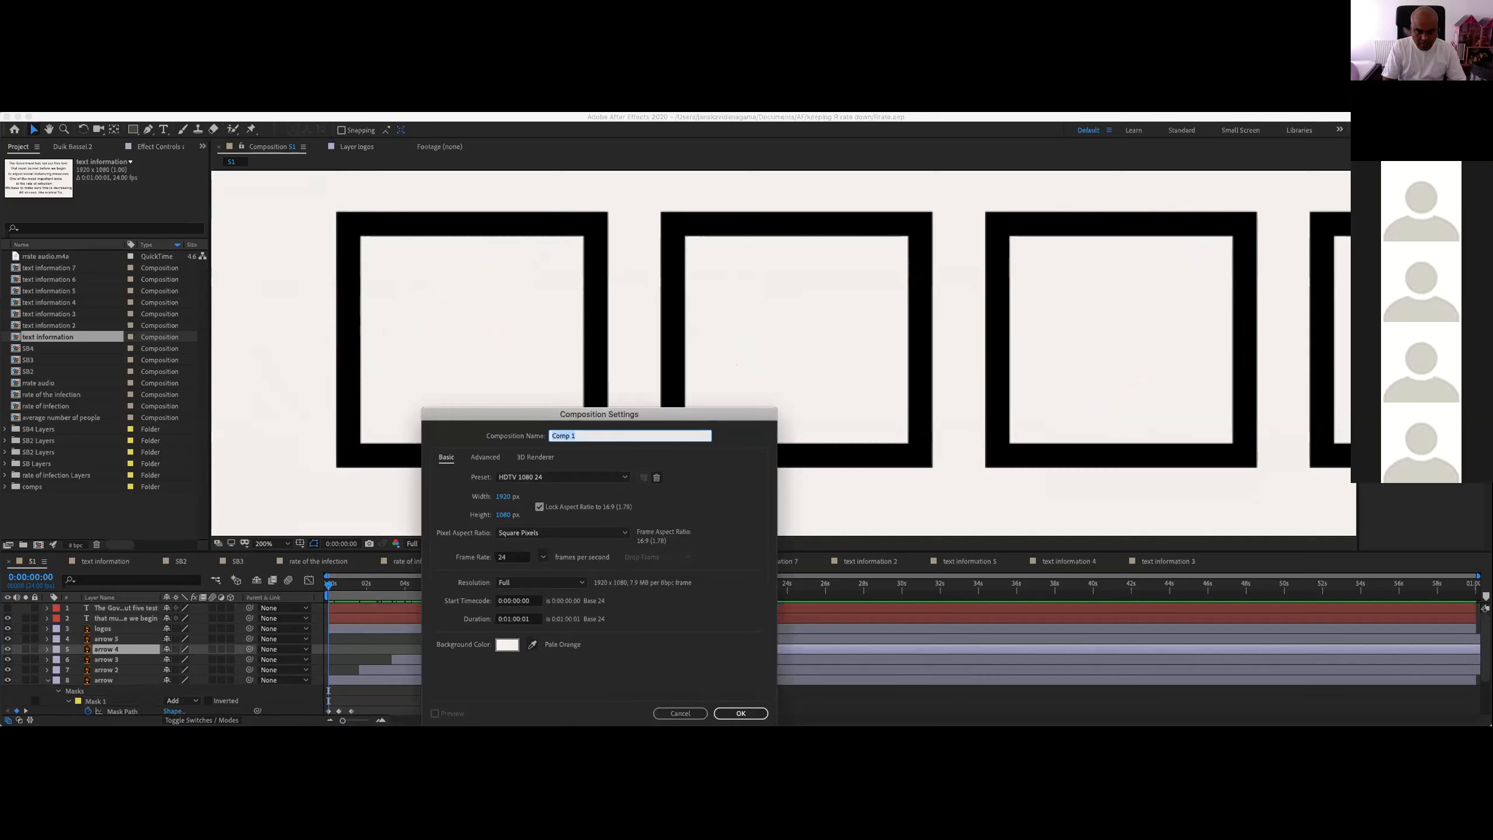
key("Return")
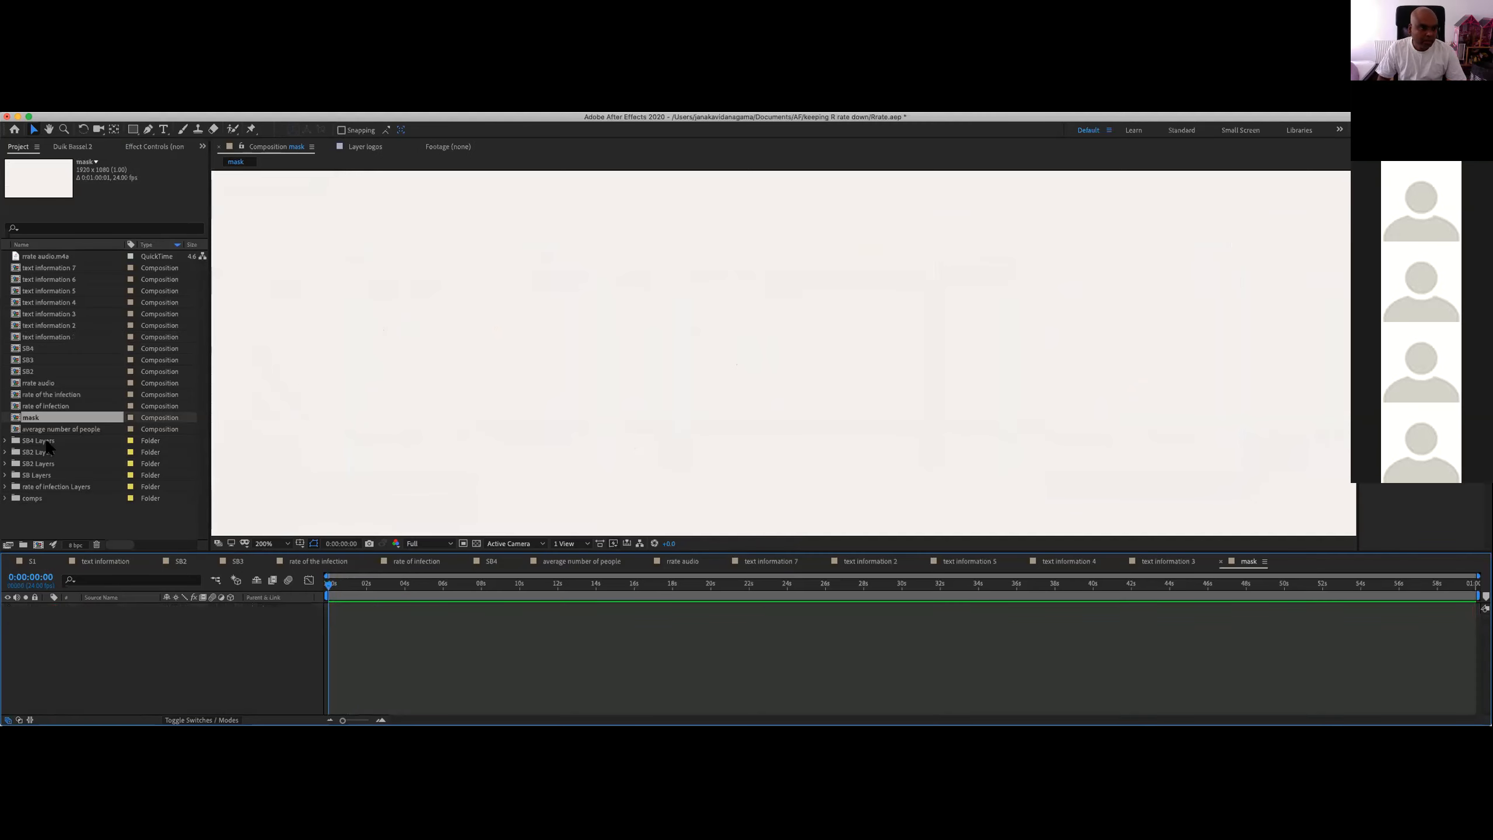
Step: Expand the project folder that holds the checkbox and tick artwork layers from SB.ai
left_click(27, 280)
left_click_drag(30, 454, 5, 442)
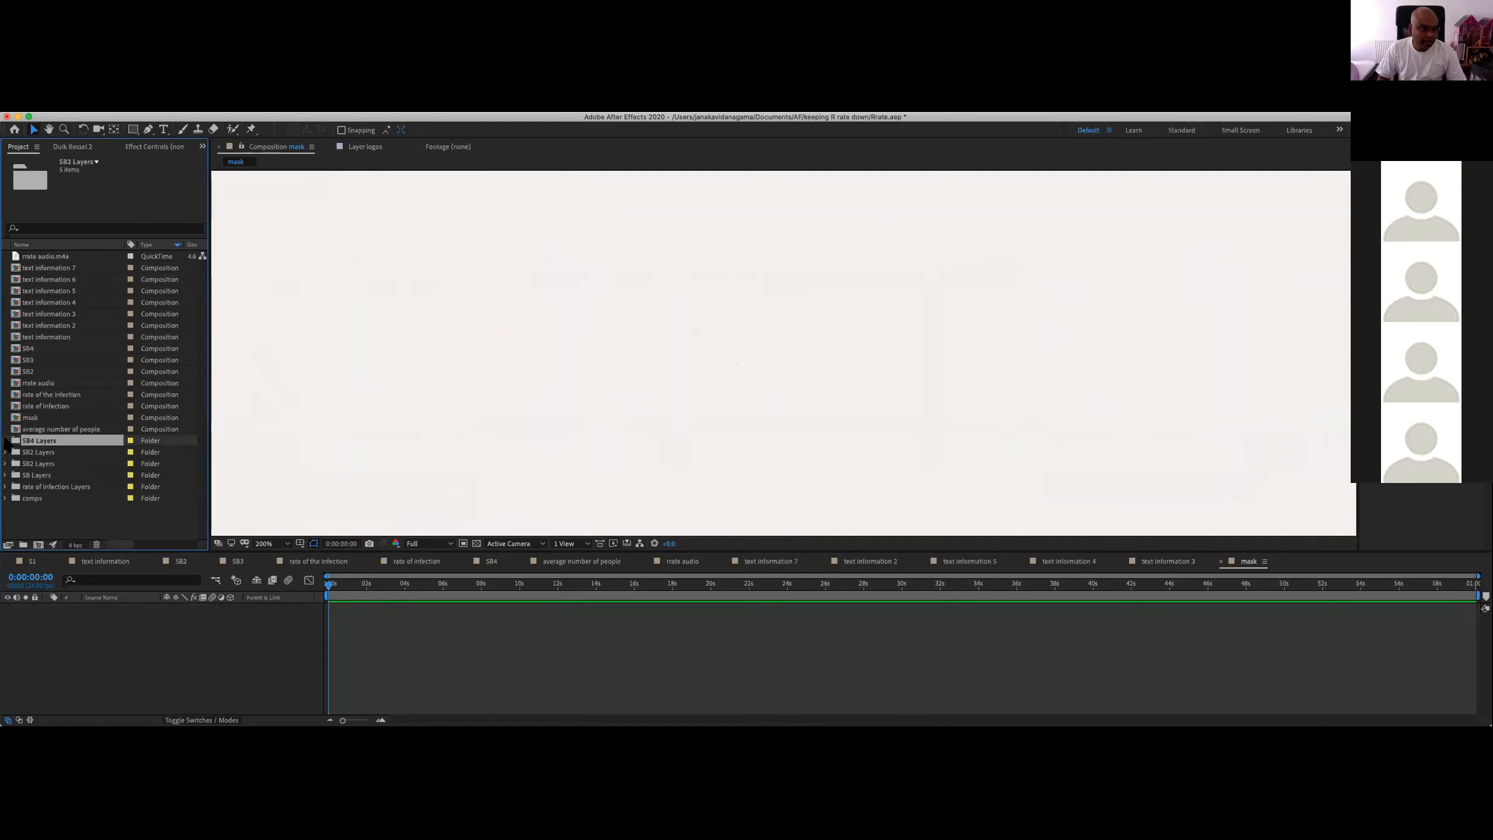
left_click(15, 476)
left_click(5, 476)
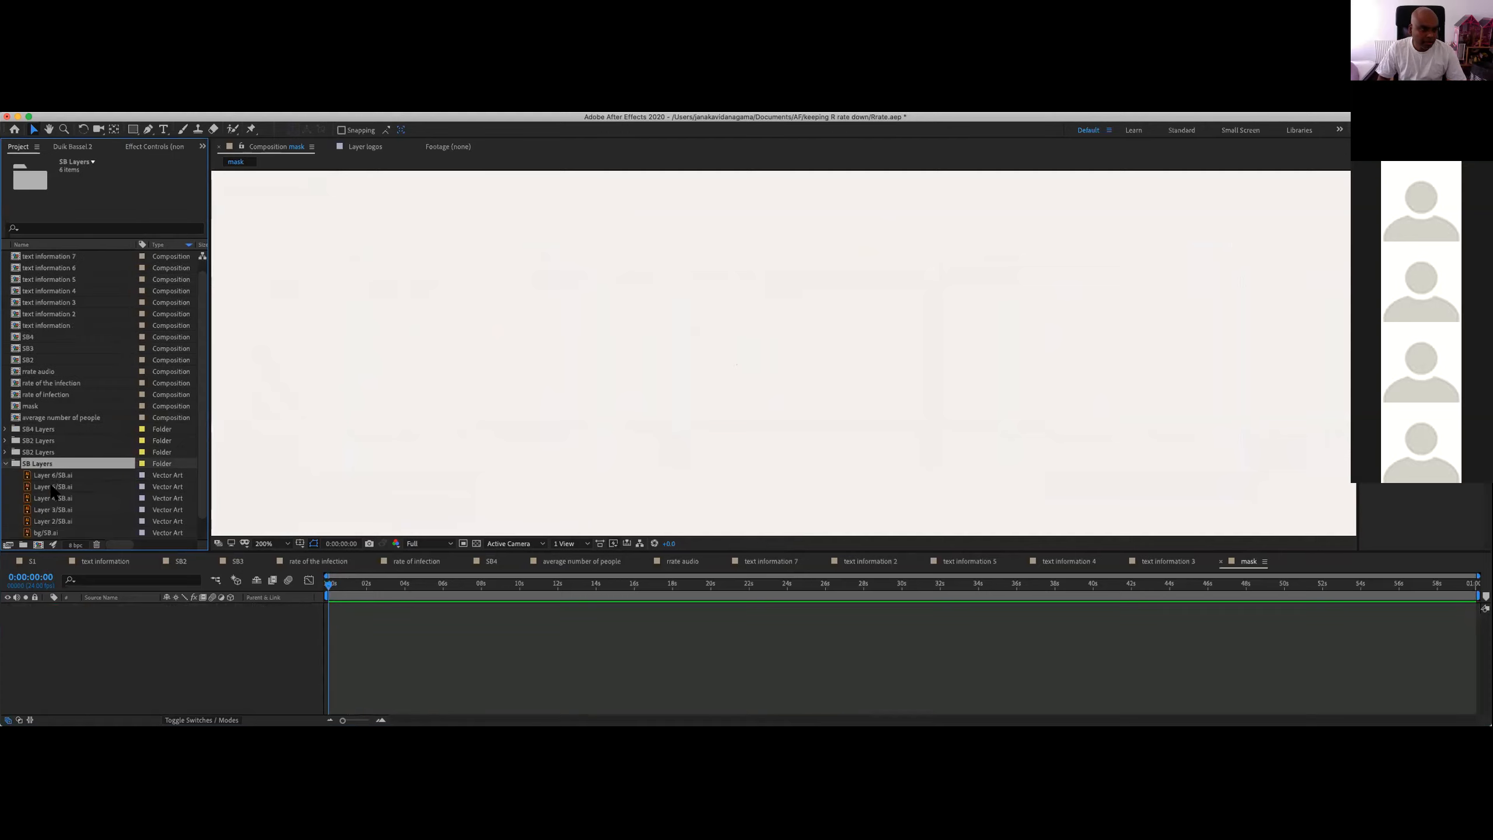
Step: Find the red tick artwork, Layer 6/SB.ai, and place it in the centre of the mask composition
left_click(53, 486)
key("Down")
key("Down")
key("Down")
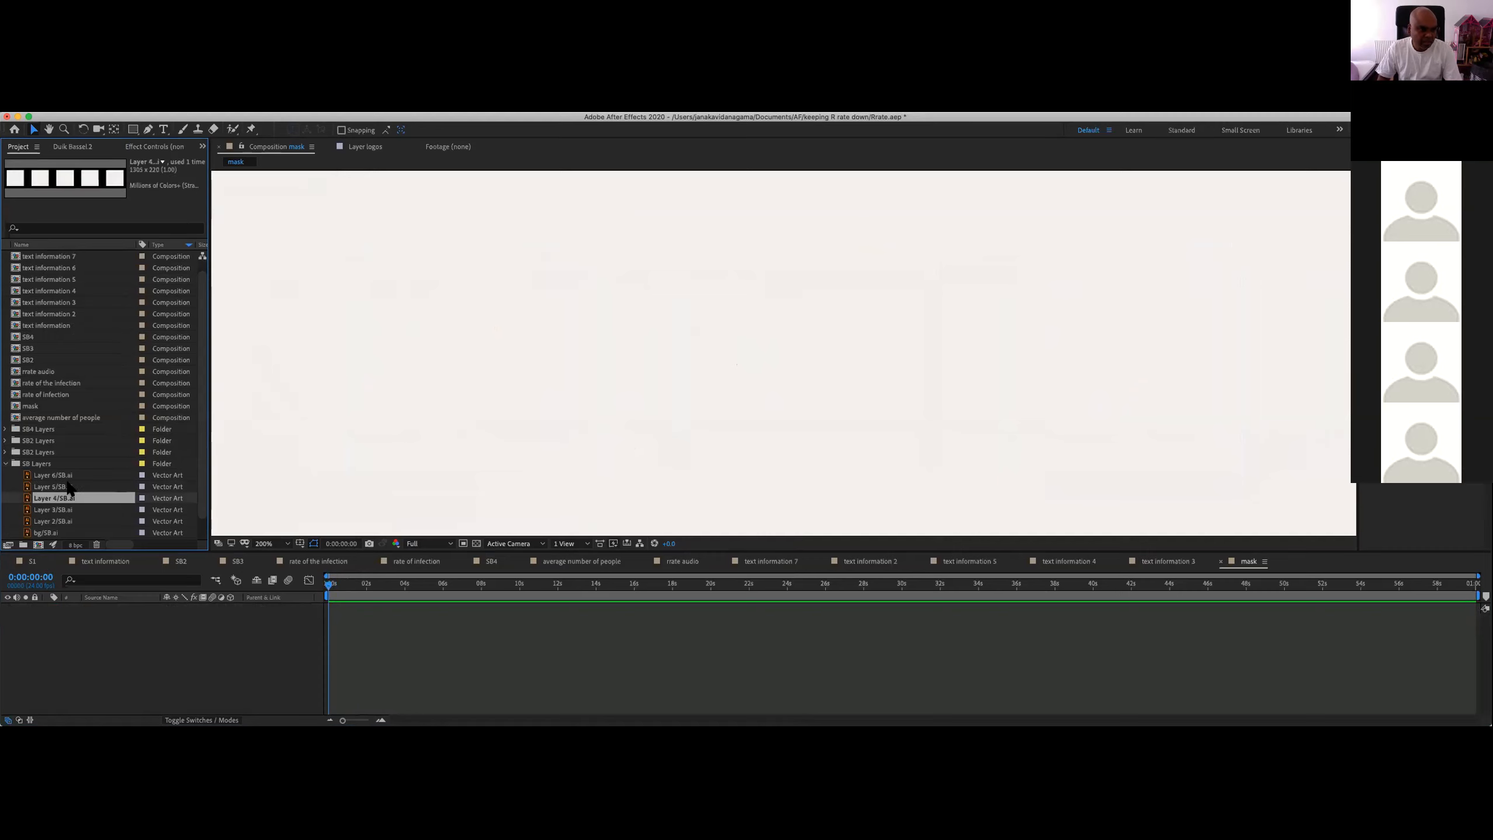
key("Down")
key("Down")
key("Down")
key("Up")
key("Up")
key("Up")
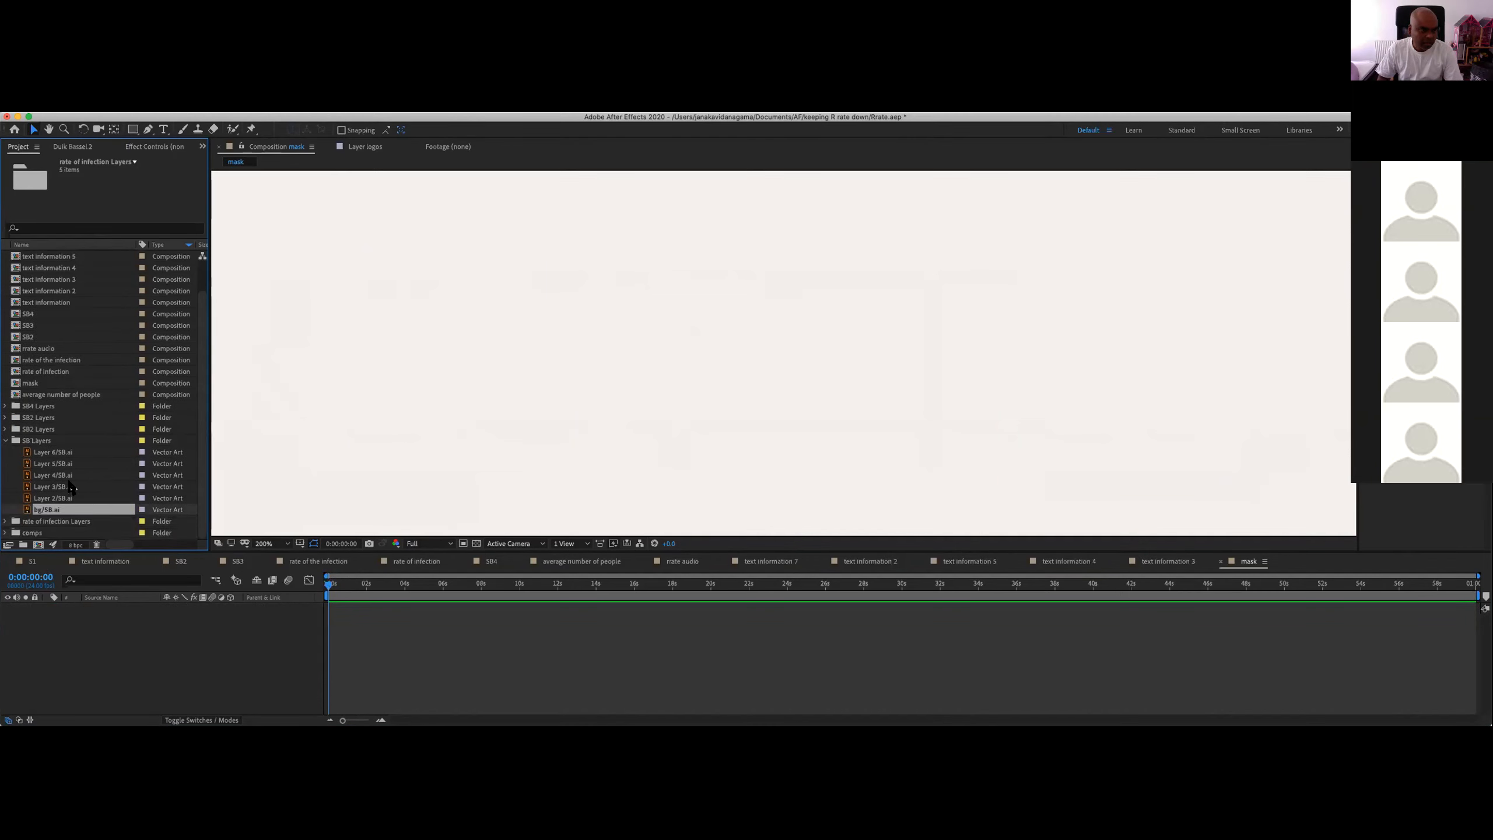
key("Up")
key("Up")
key("Up")
key("Up")
key("Up")
key("Down")
left_click_drag(59, 453, 710, 347)
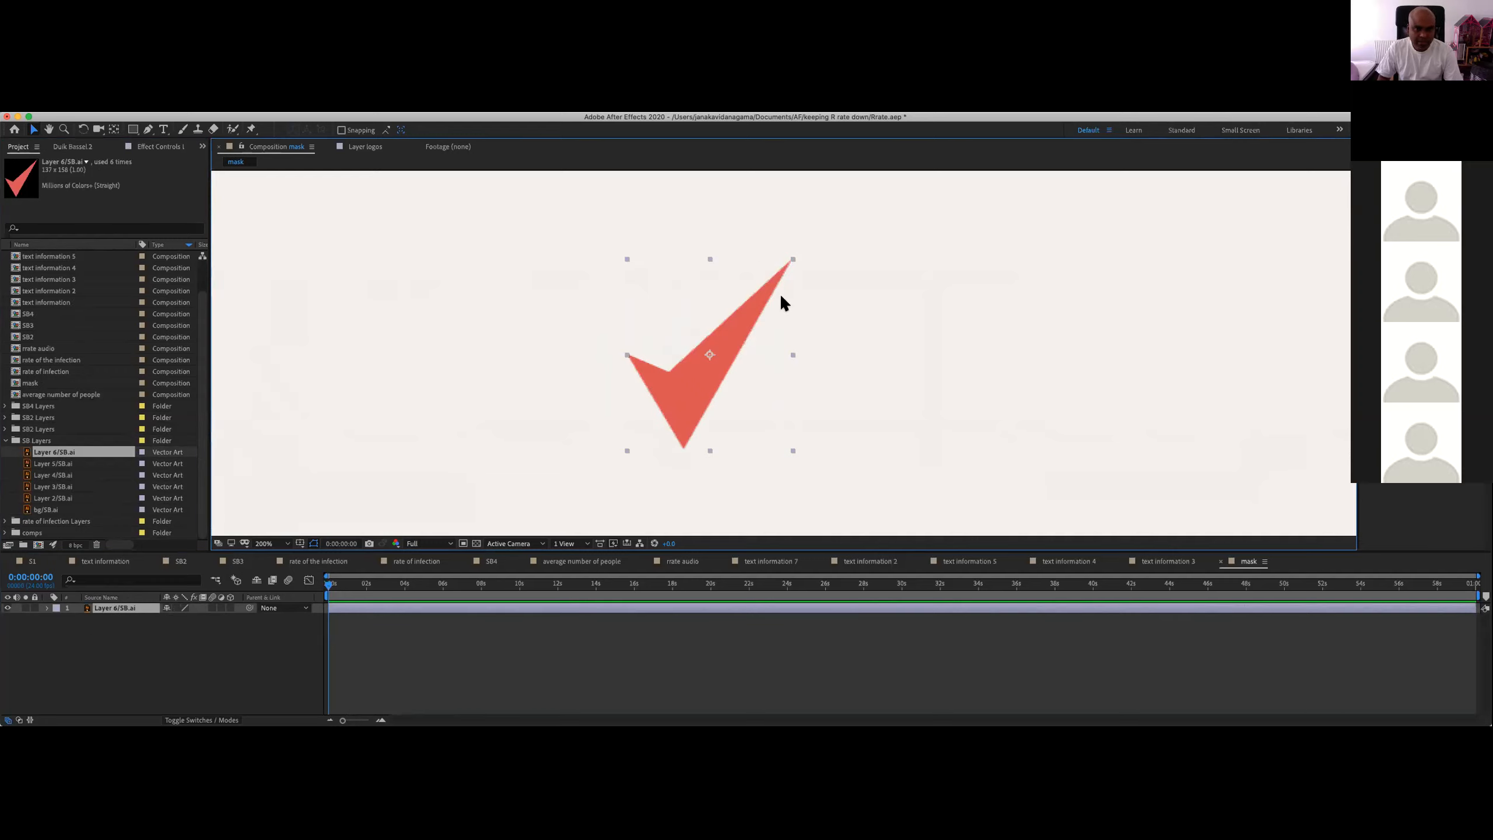
Step: Add a default rectangular mask to the red tick layer in the mask composition
left_click(1025, 319)
left_click(115, 608)
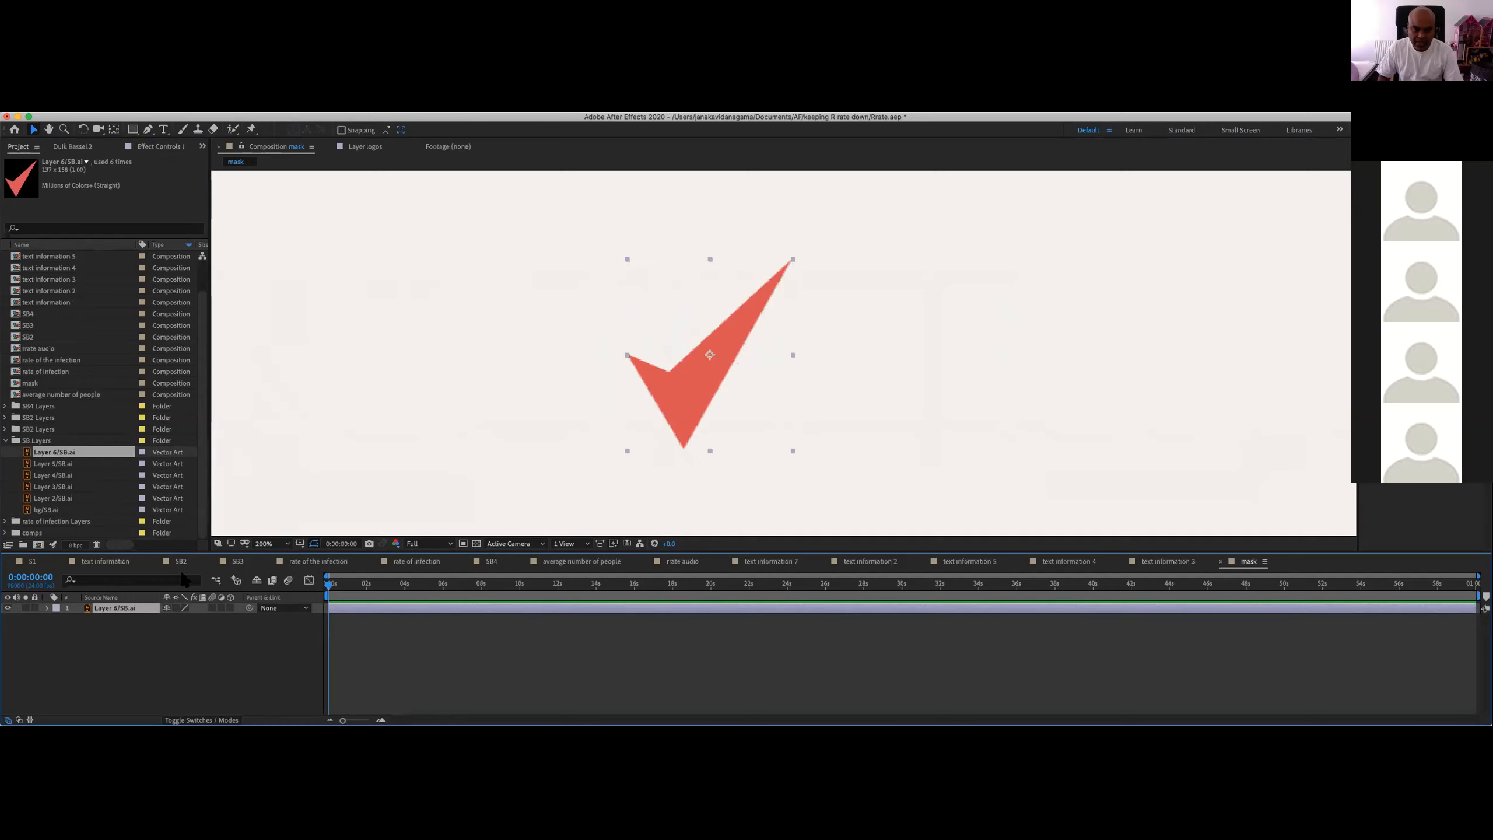
right_click(123, 610)
mouse_move(197, 564)
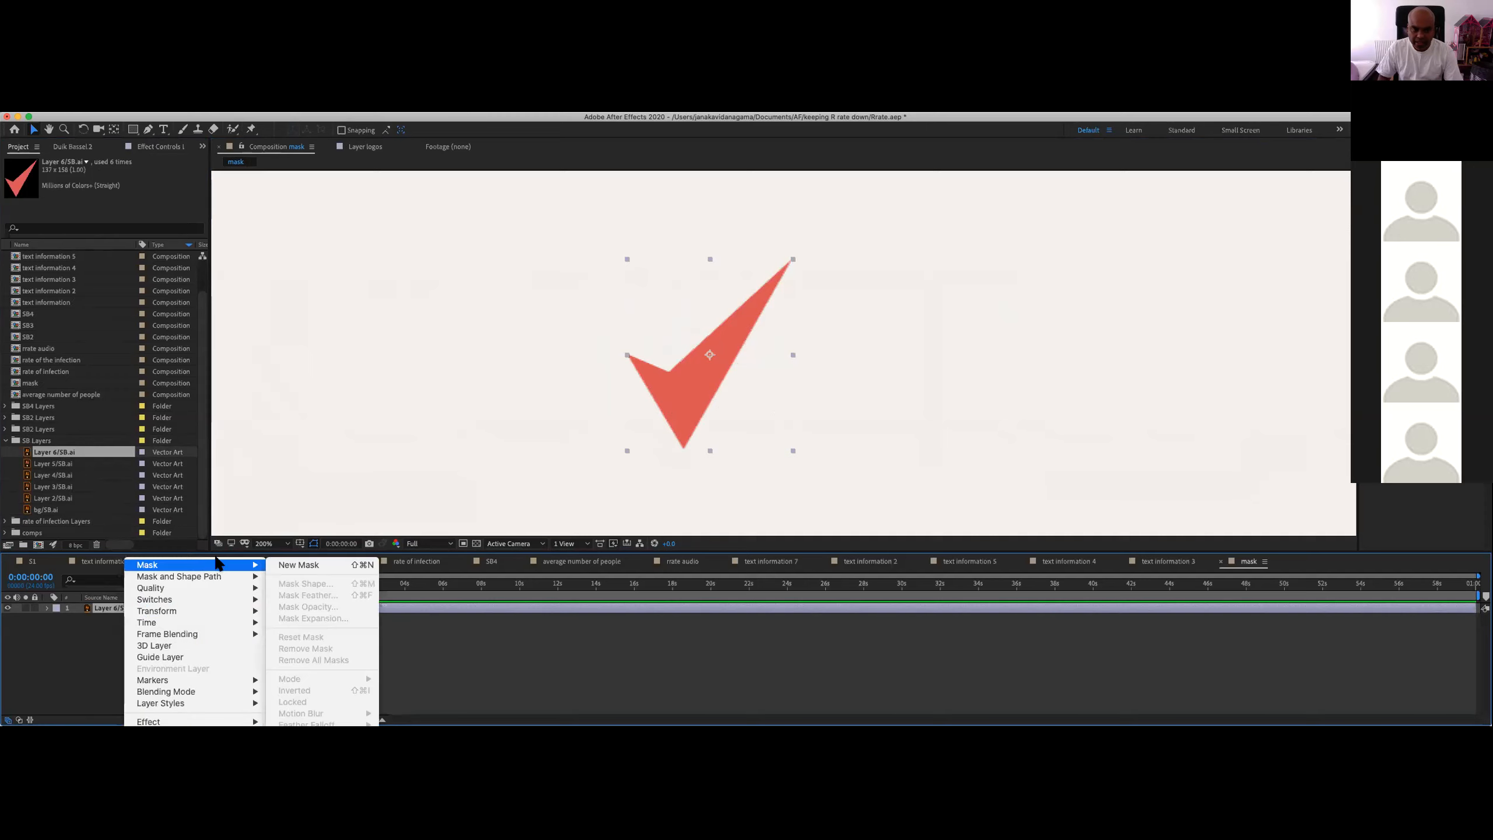
left_click(300, 565)
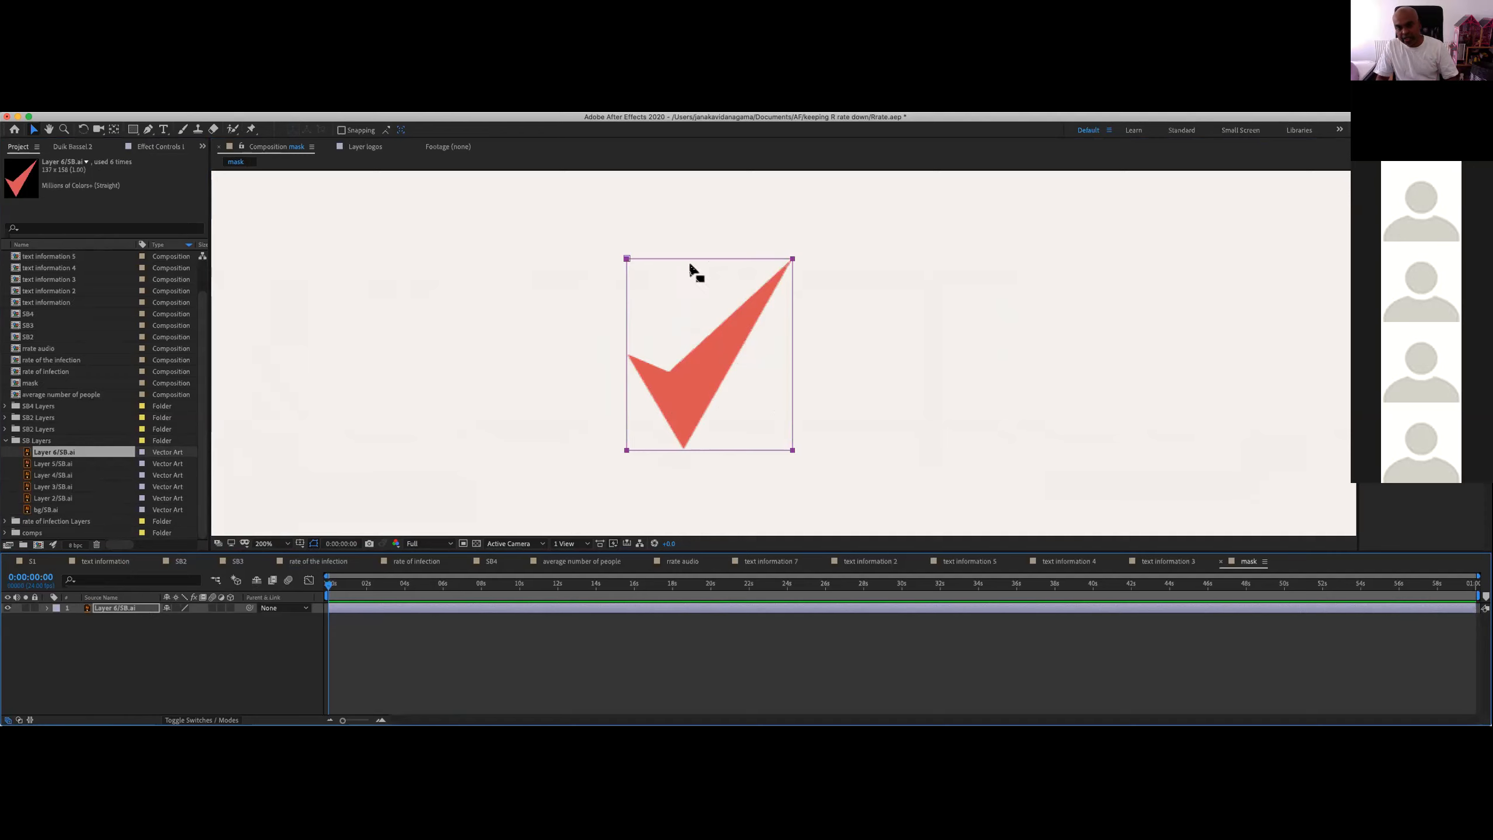
left_click(732, 405)
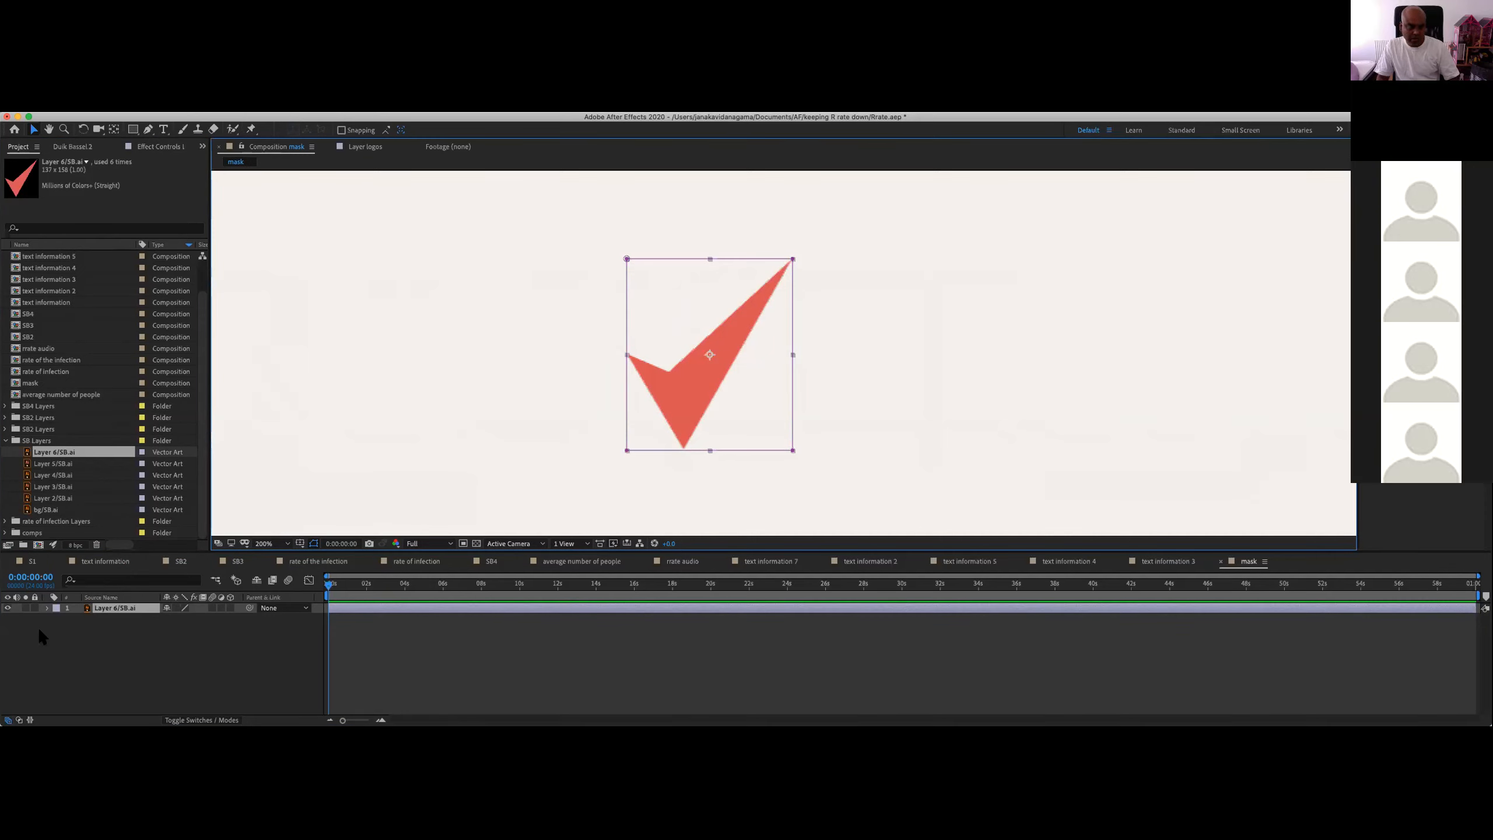
Step: Delete the rectangular mask from the red tick layer
left_click(47, 607)
left_click(79, 620)
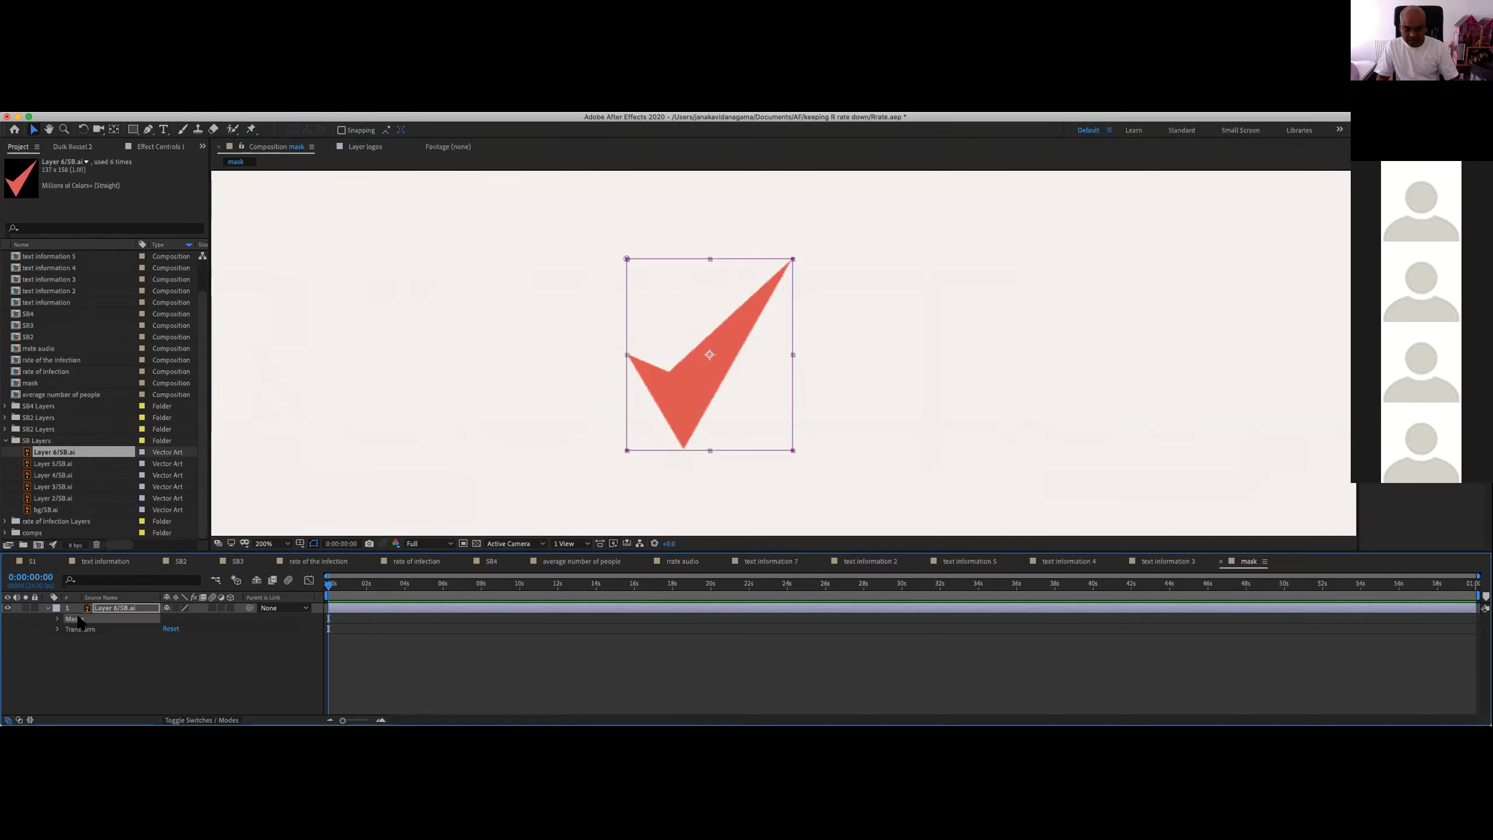
key("Delete")
left_click(110, 636)
Step: Draw a closed six-point mask with the Pen tool loosely around the whole red tick
left_click(117, 609)
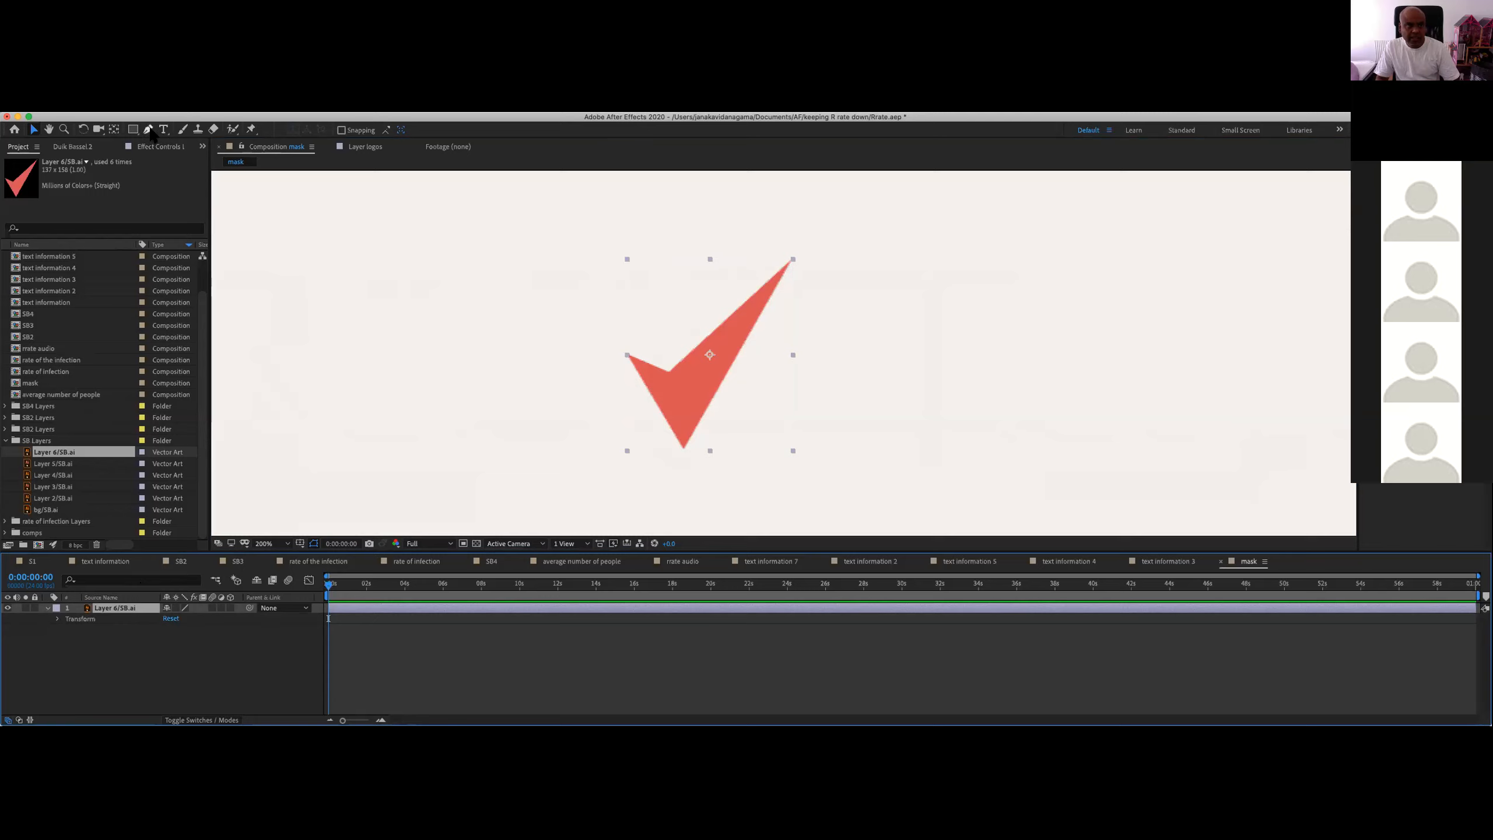
left_click(149, 129)
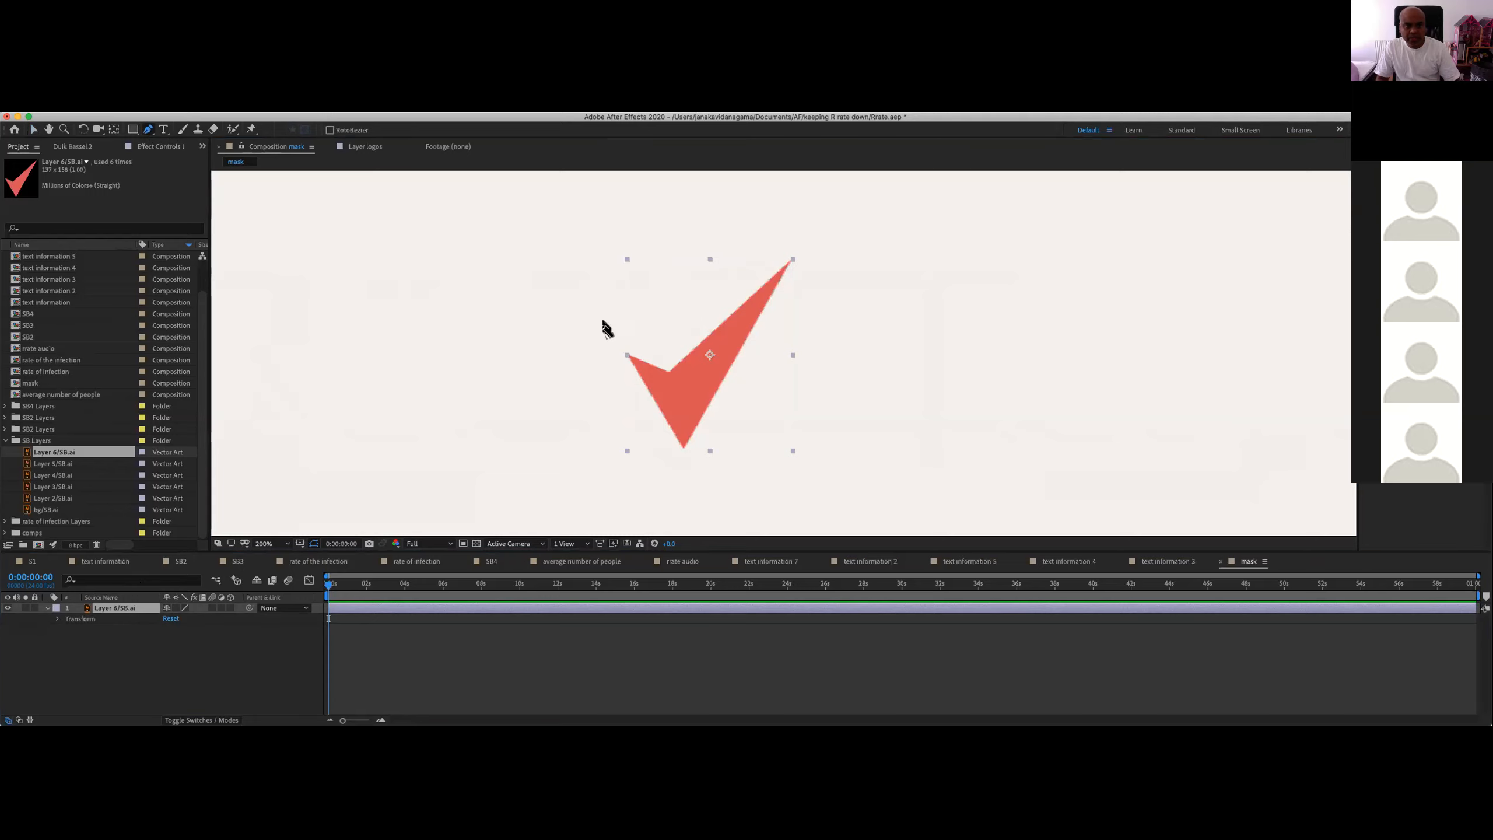
left_click(598, 313)
left_click(748, 257)
left_click(825, 218)
left_click_drag(800, 430, 800, 435)
left_click(636, 466)
left_click(604, 363)
left_click(597, 313)
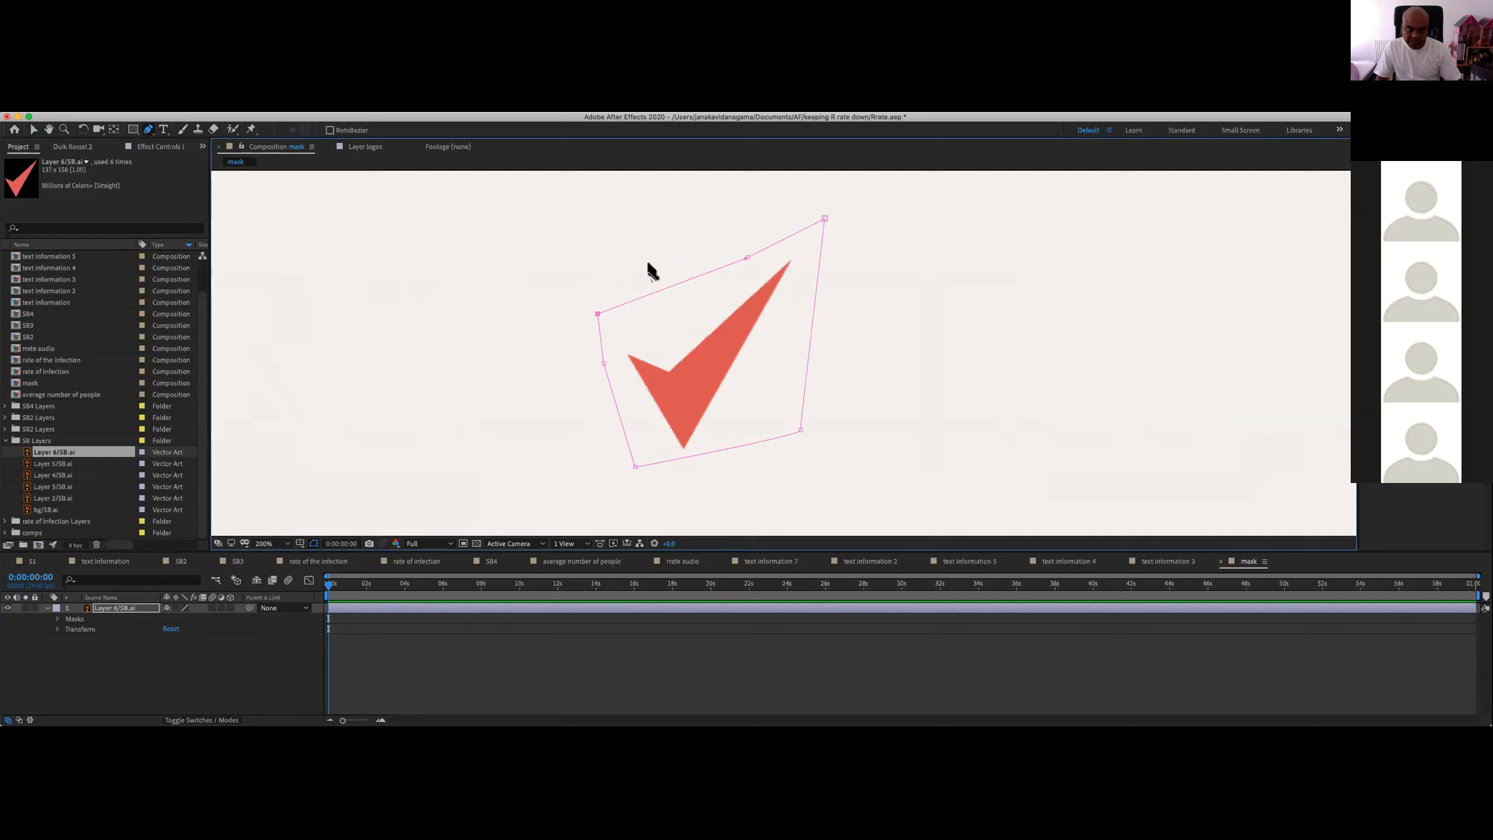
Step: Replace the loose mask with a closed four-point Pen mask that follows the outline of the red tick
left_click(74, 620)
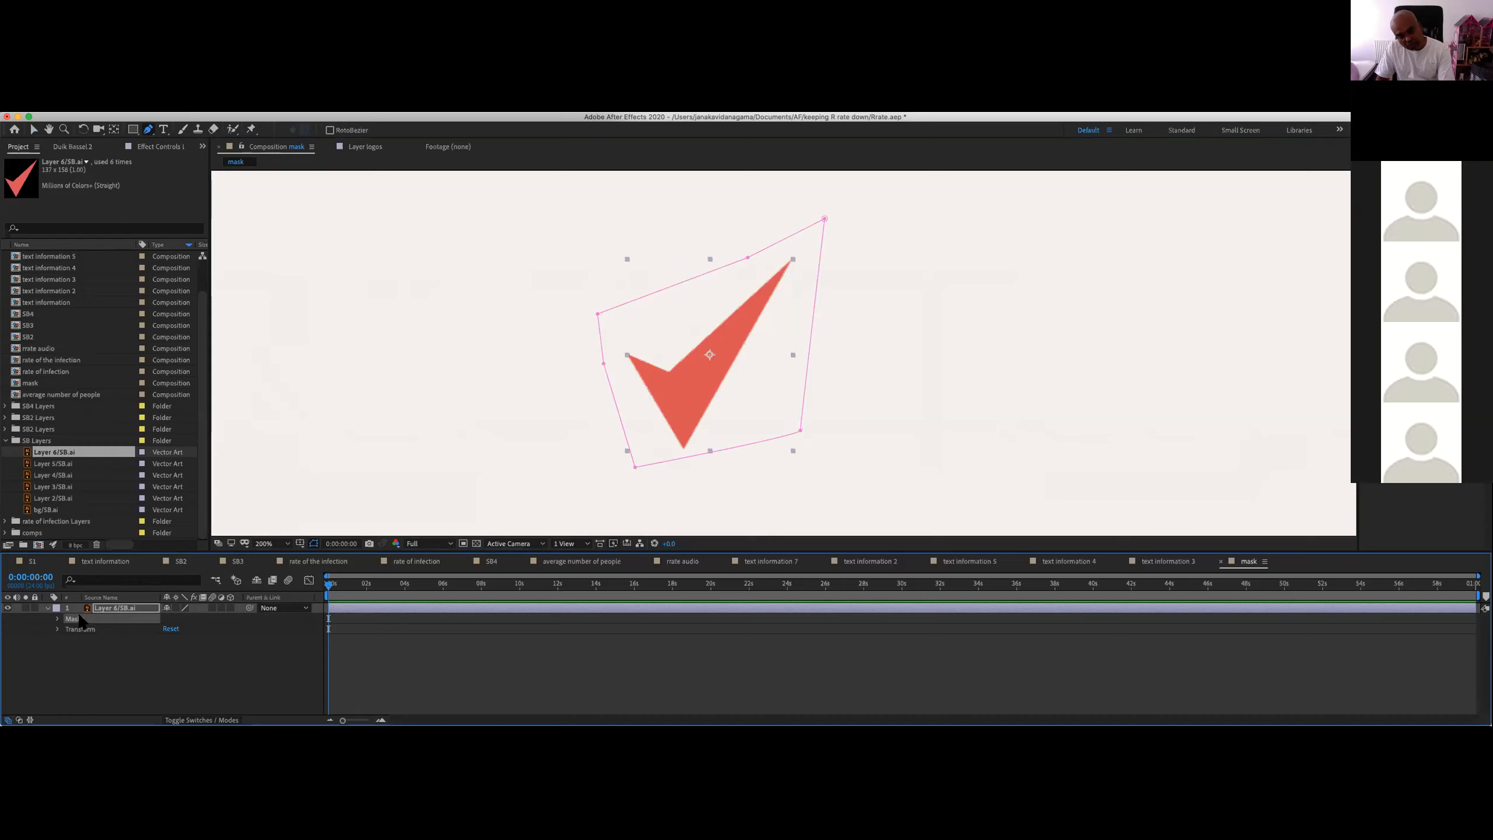
key("Delete")
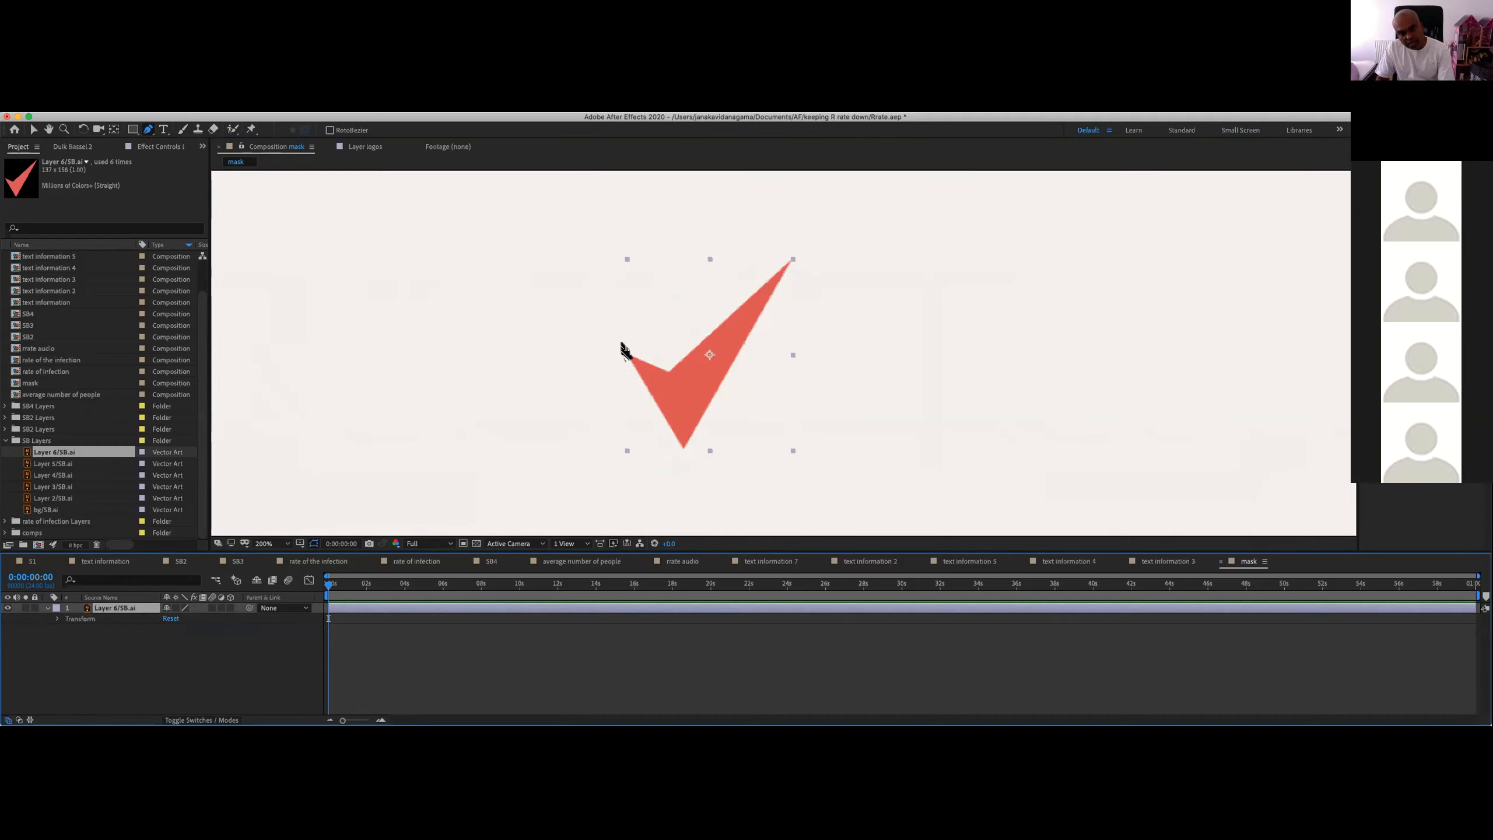
left_click(623, 341)
left_click(668, 362)
left_click(797, 254)
left_click(687, 458)
left_click(623, 341)
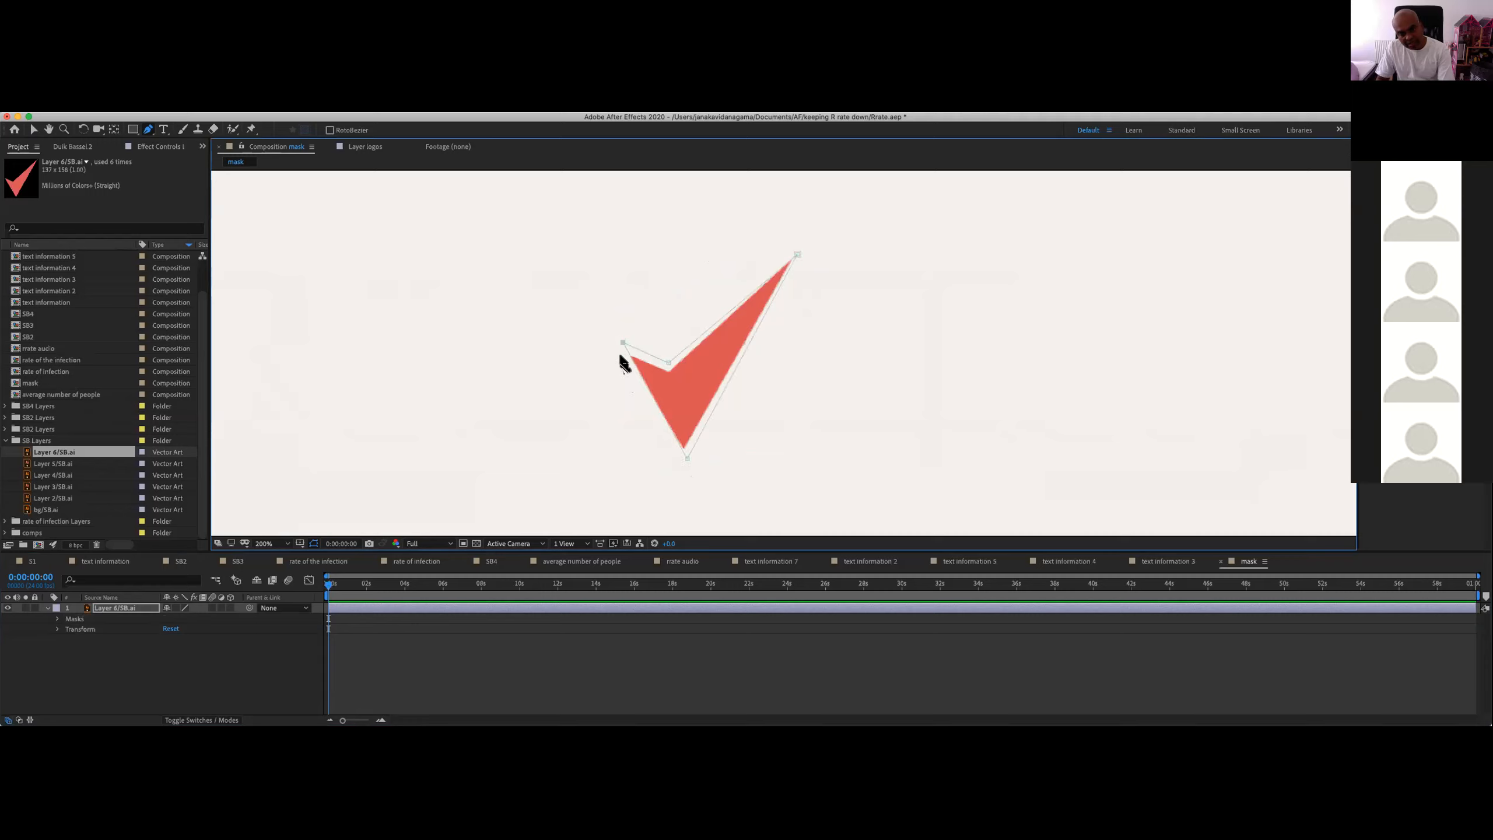
left_click(57, 619)
left_click(57, 619)
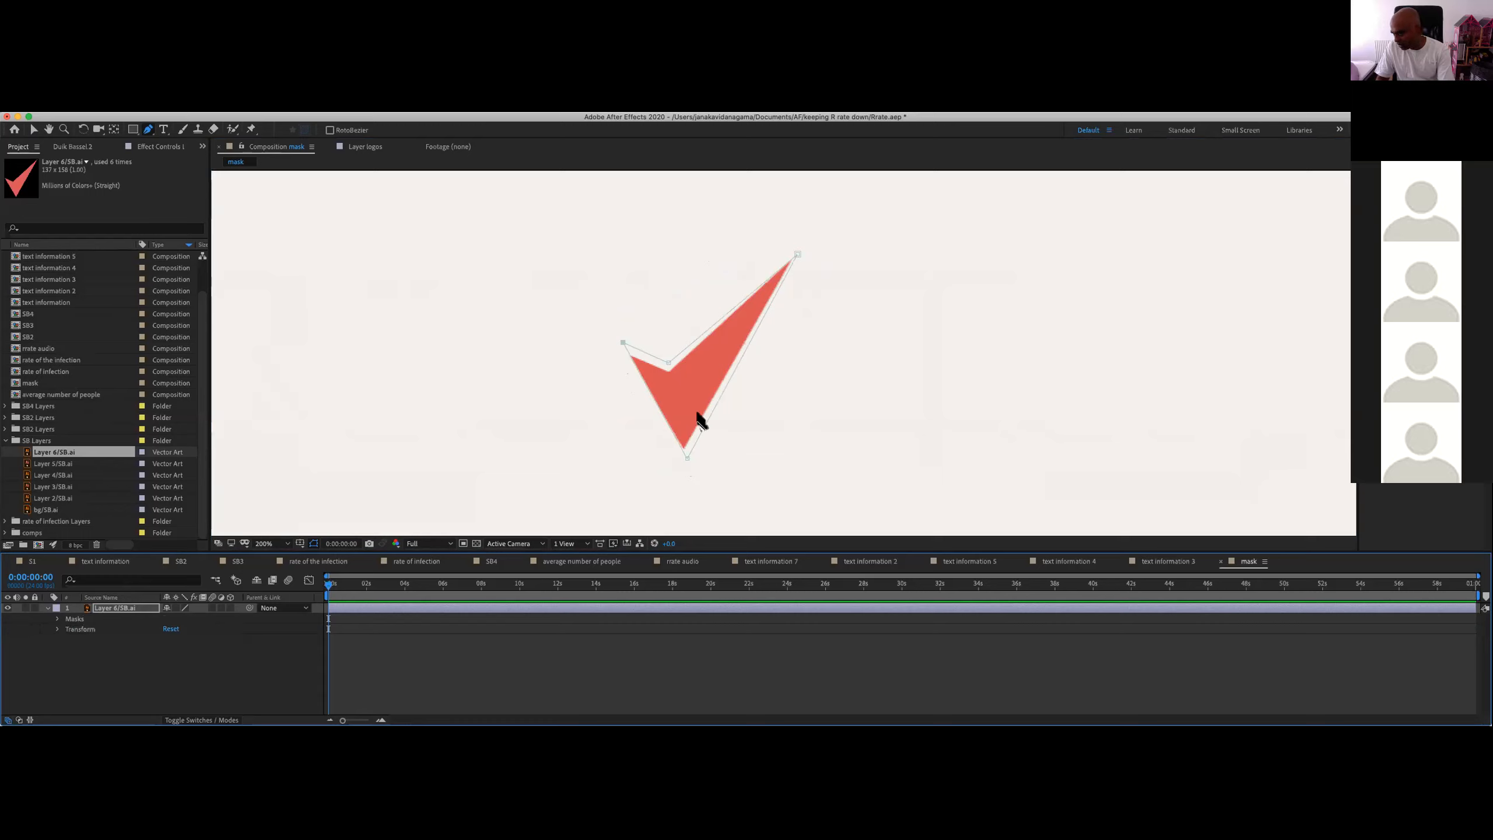
Step: Delete the existing mask from the red tick layer and keep the layer selected
left_click(69, 618)
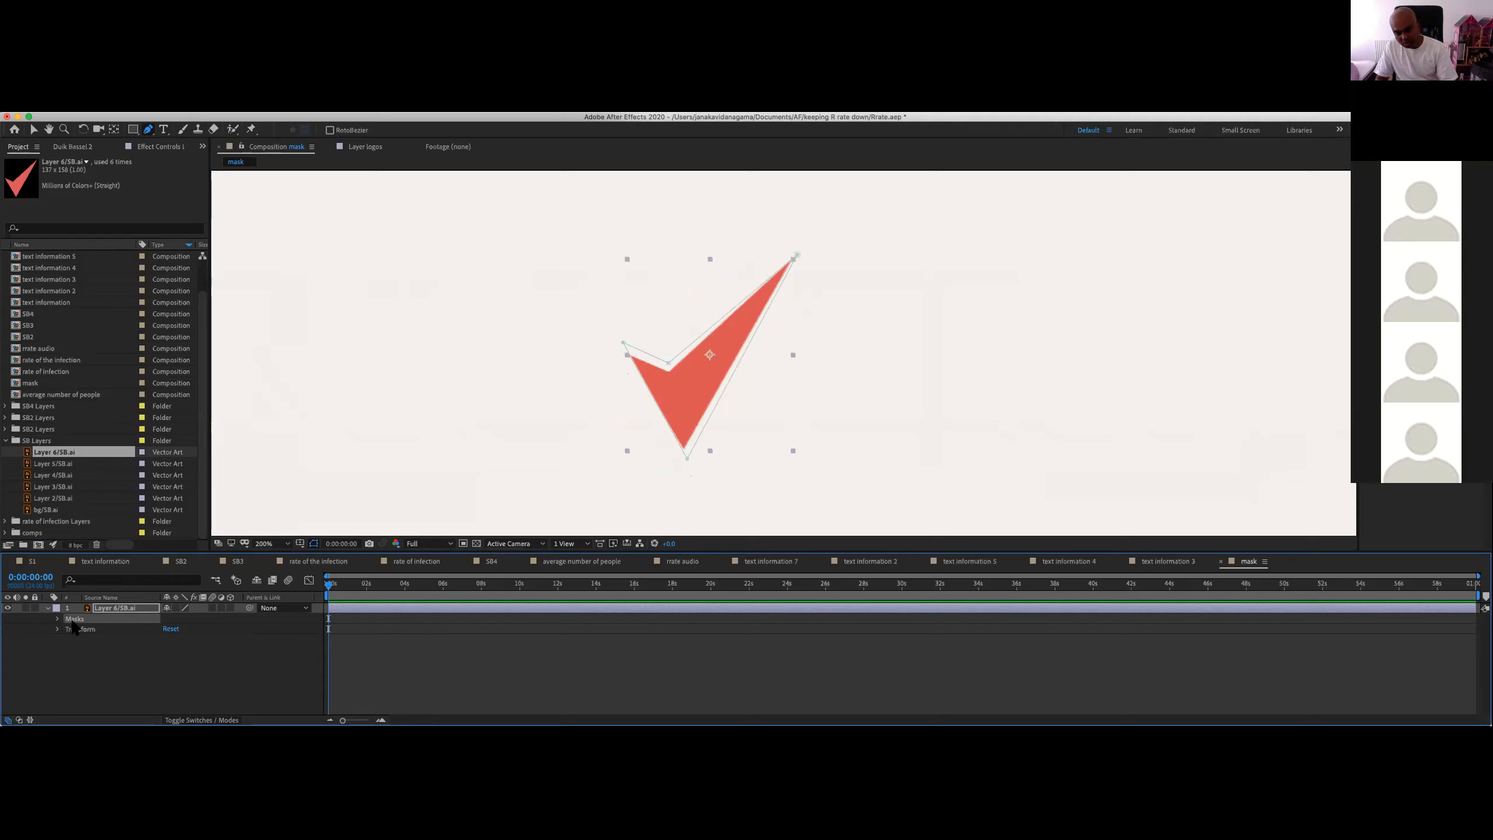
key("Delete")
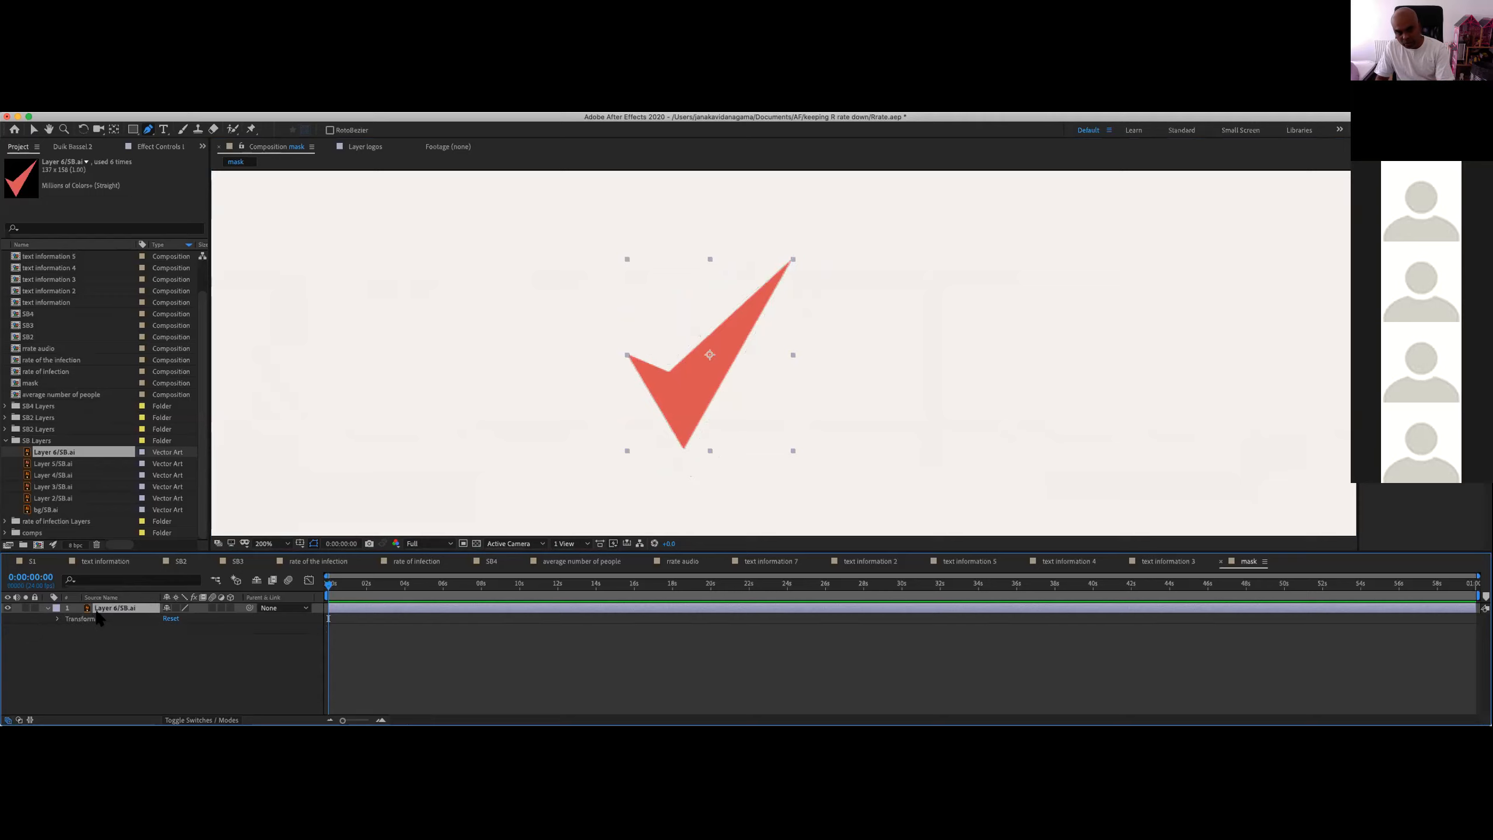
right_click(117, 610)
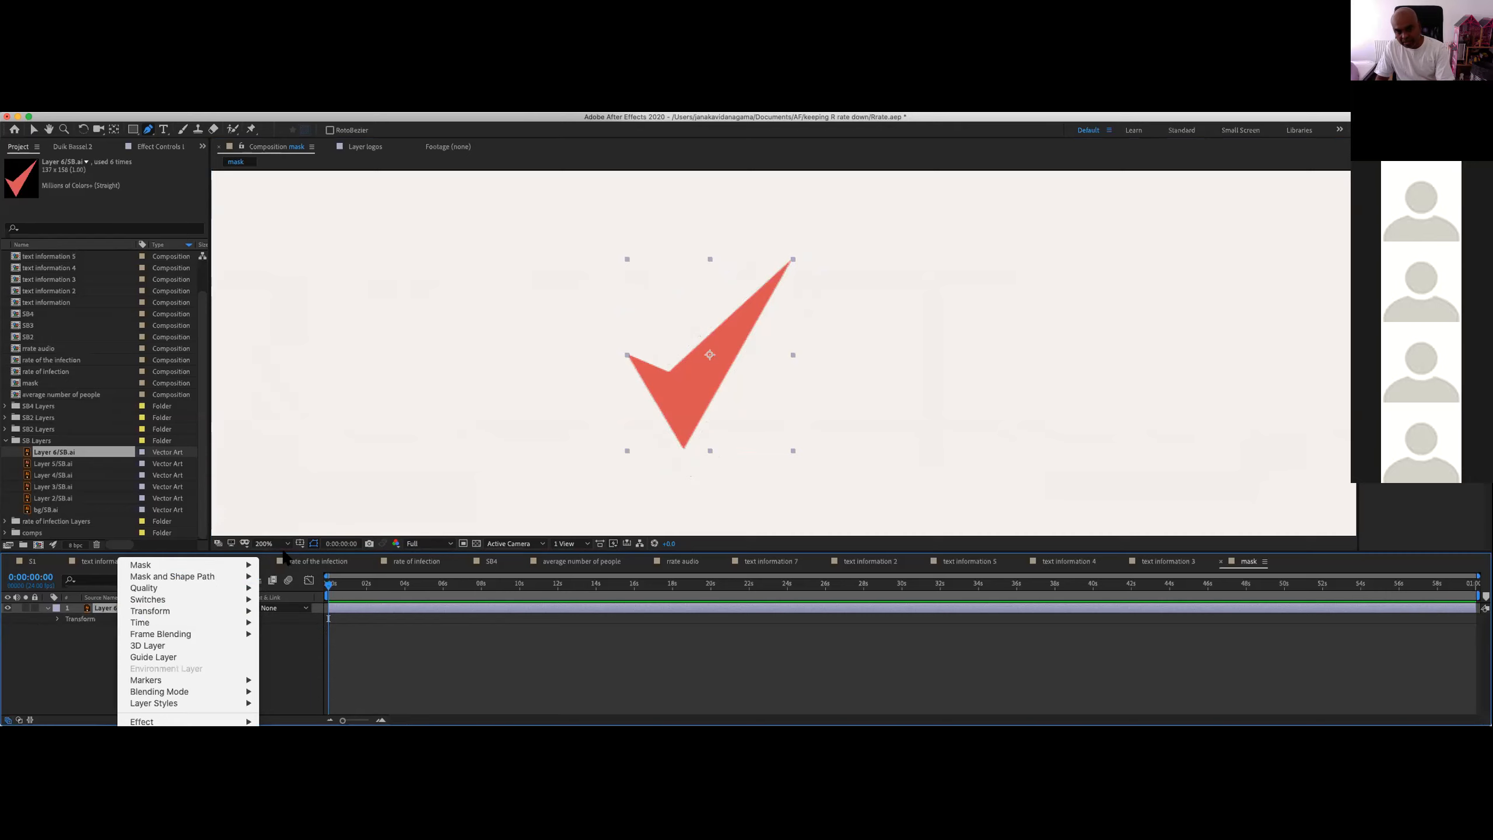
left_click(65, 657)
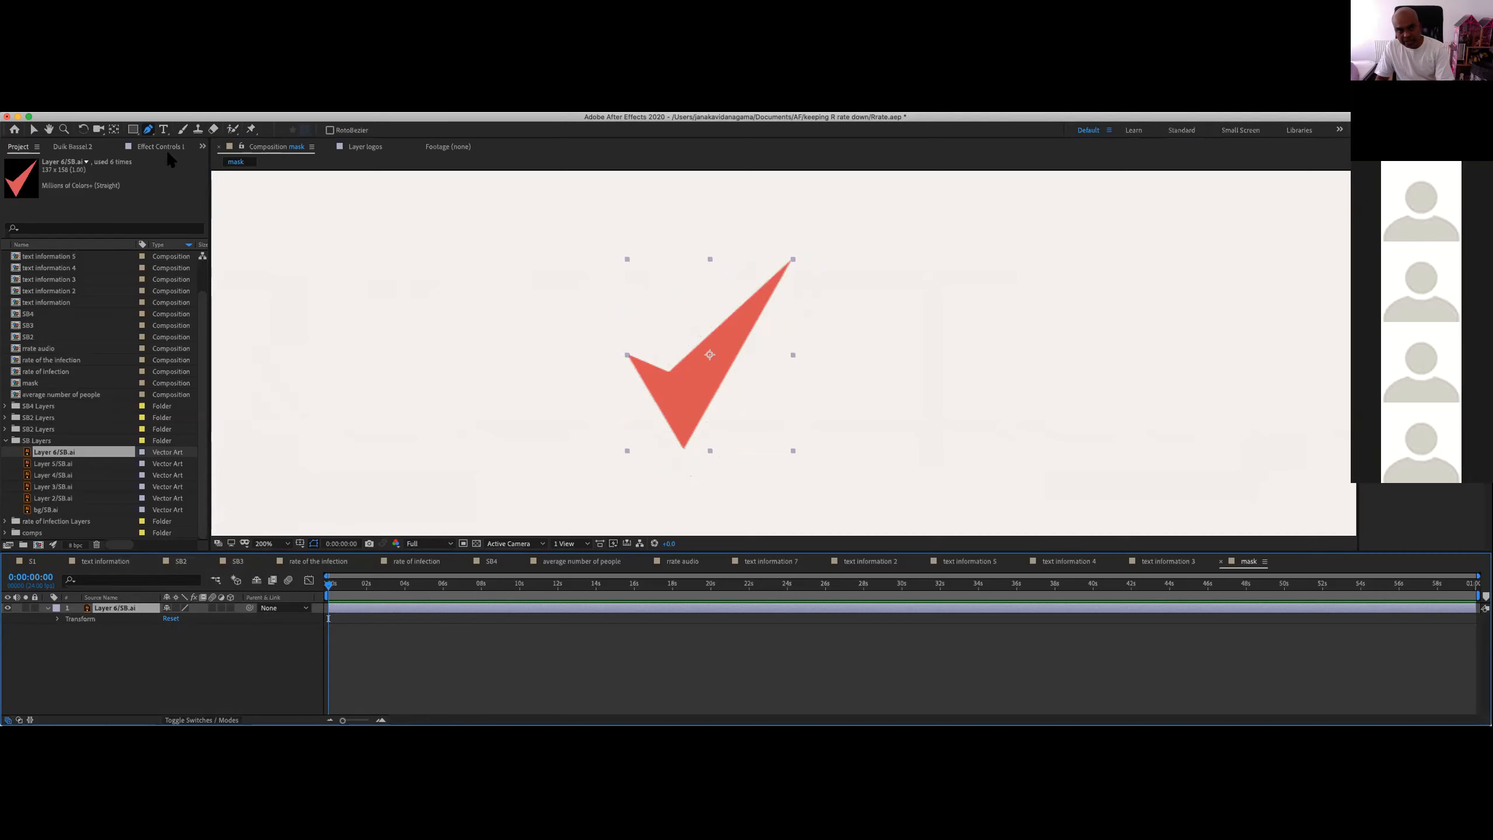
left_click(167, 658)
left_click(110, 609)
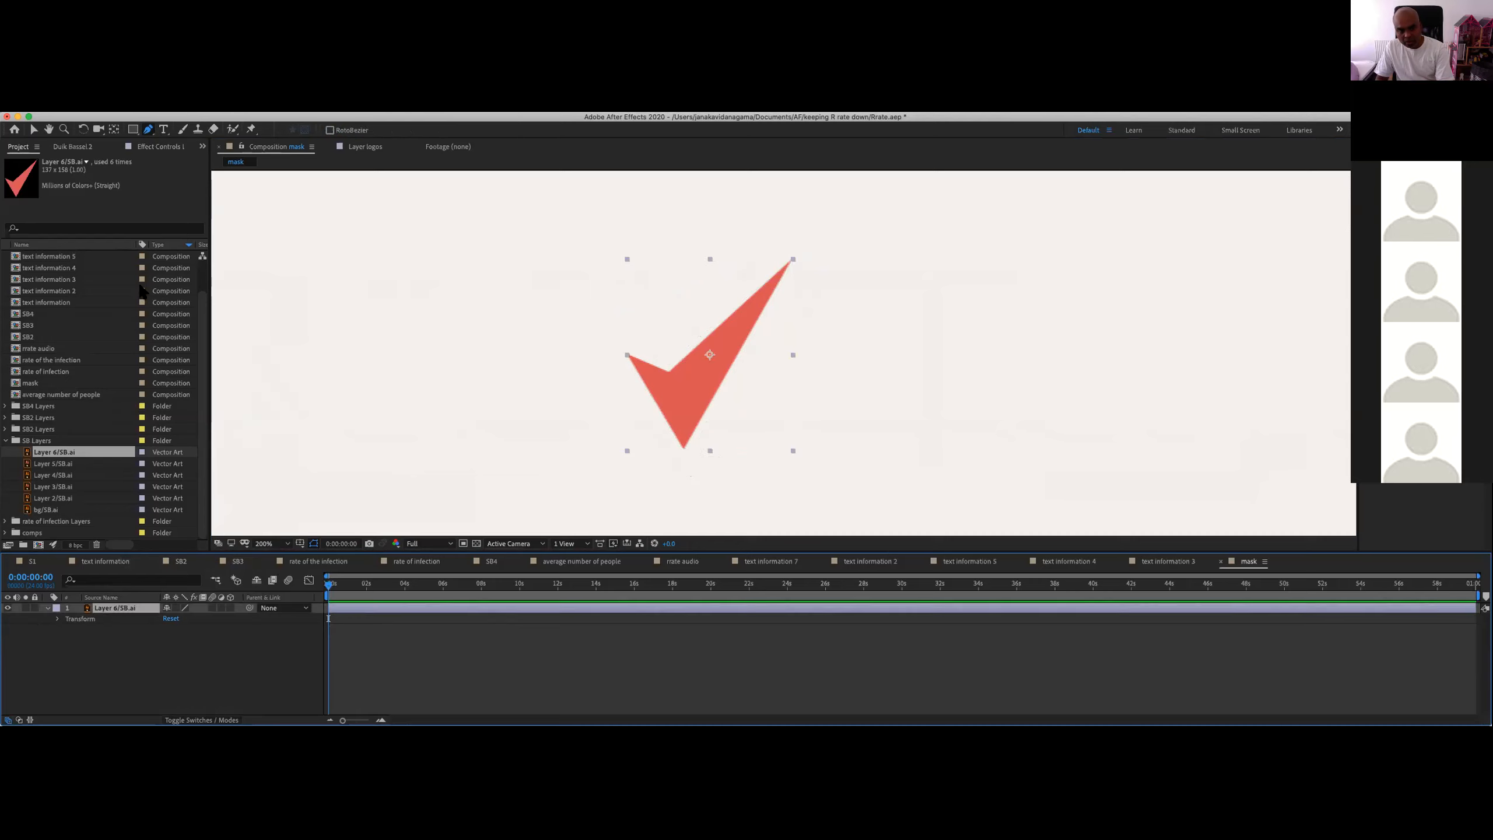
Step: Draw a rectangular mask around the whole red tick with the Rectangle tool
left_click(133, 130)
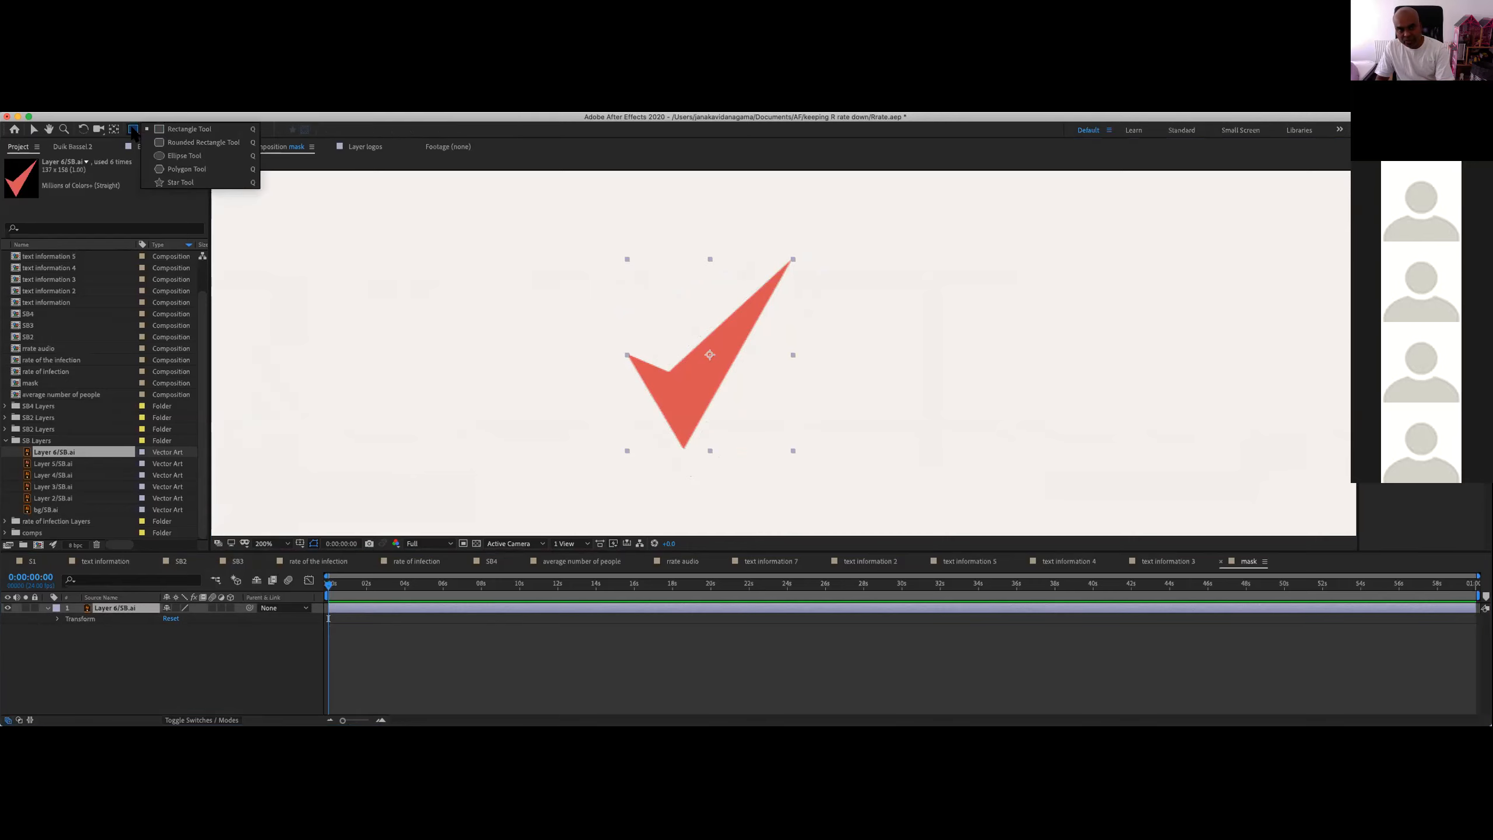
left_click_drag(565, 230, 831, 518)
left_click(117, 610)
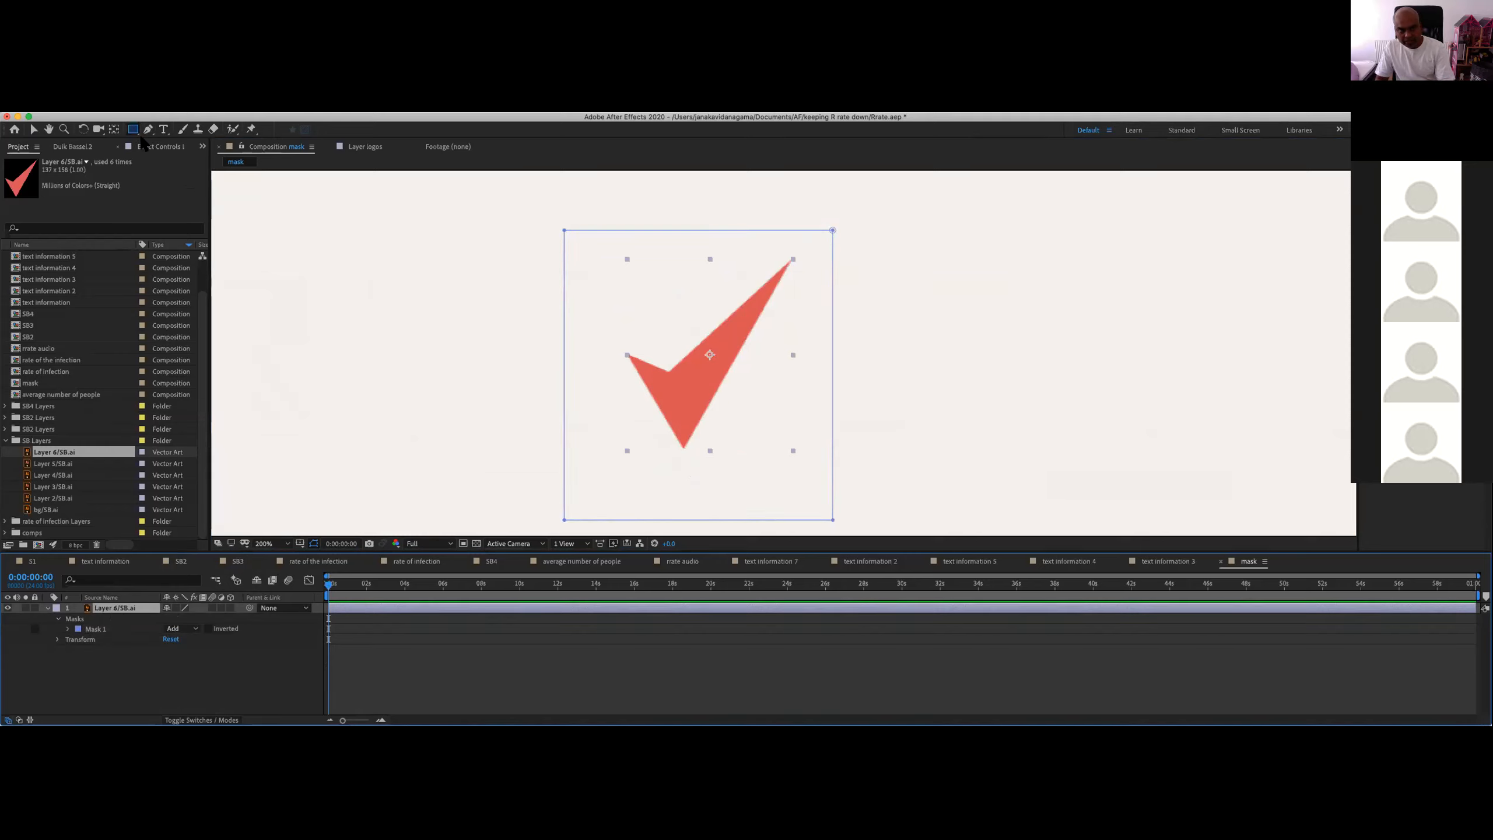
left_click(34, 131)
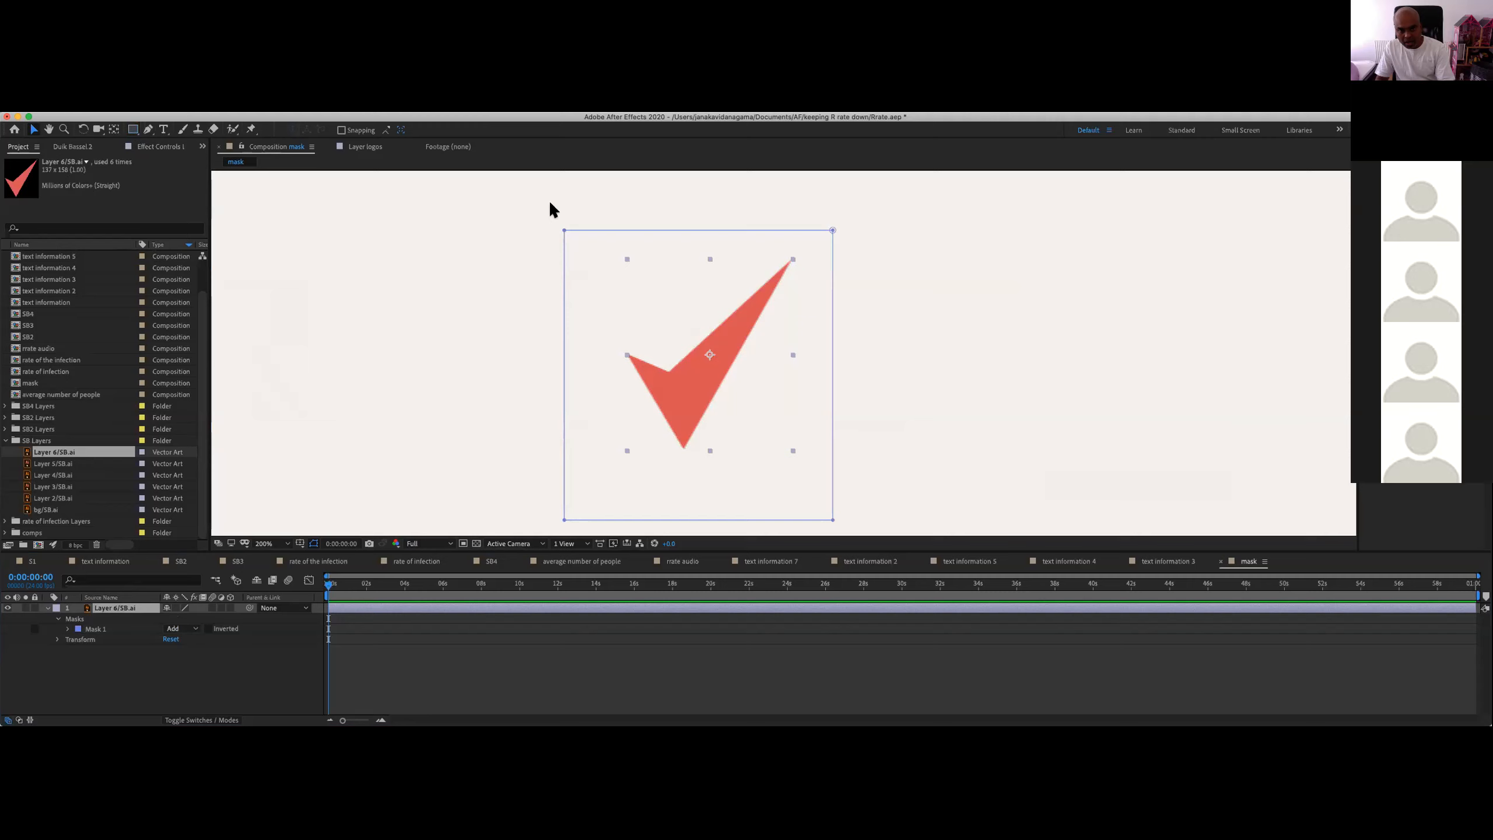
left_click(550, 203)
Step: Delete Mask 1, the rectangular mask, from the red tick layer
left_click(106, 627)
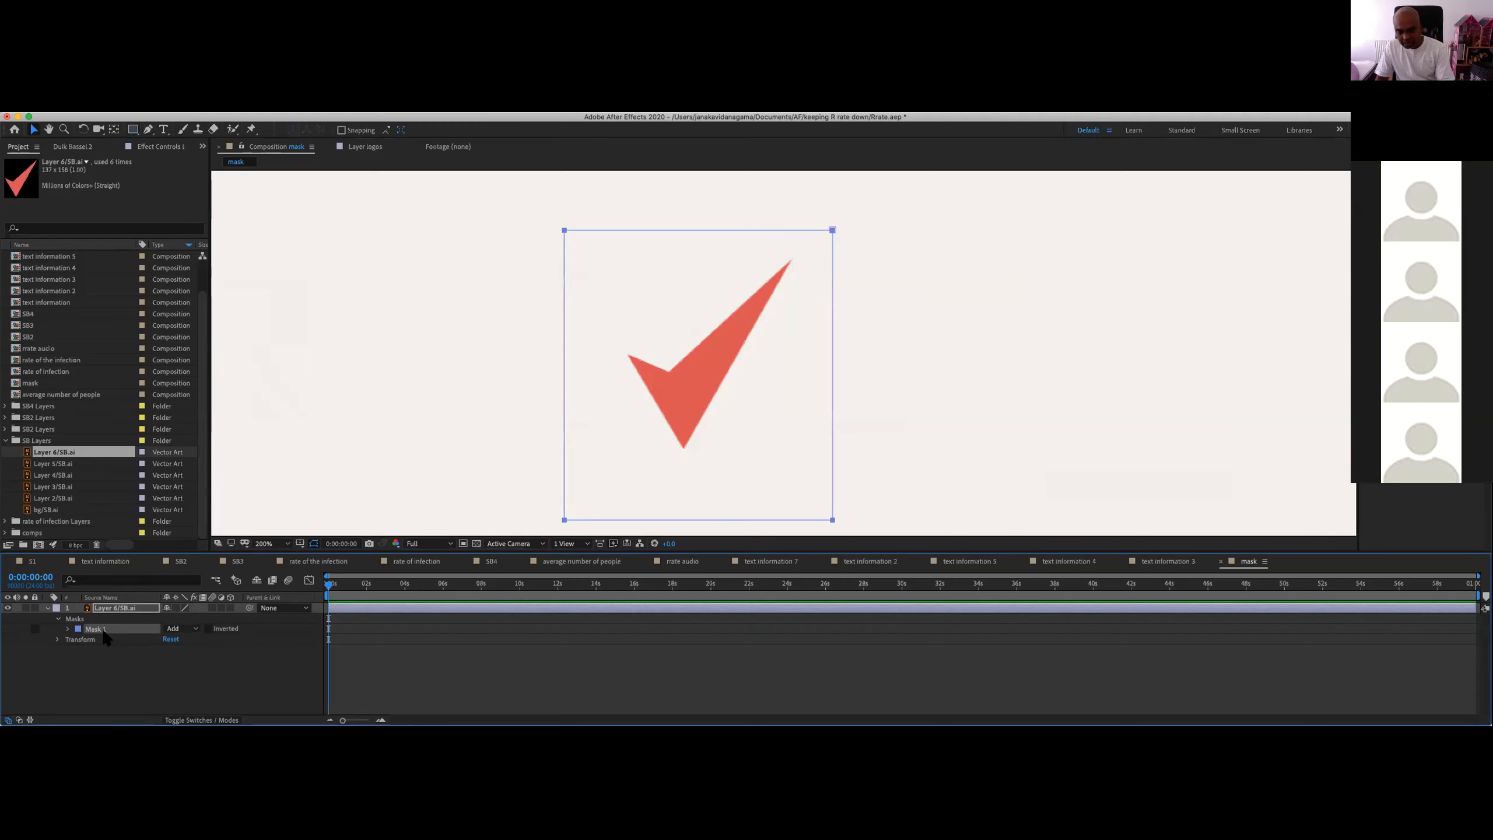
key("Delete")
left_click(180, 677)
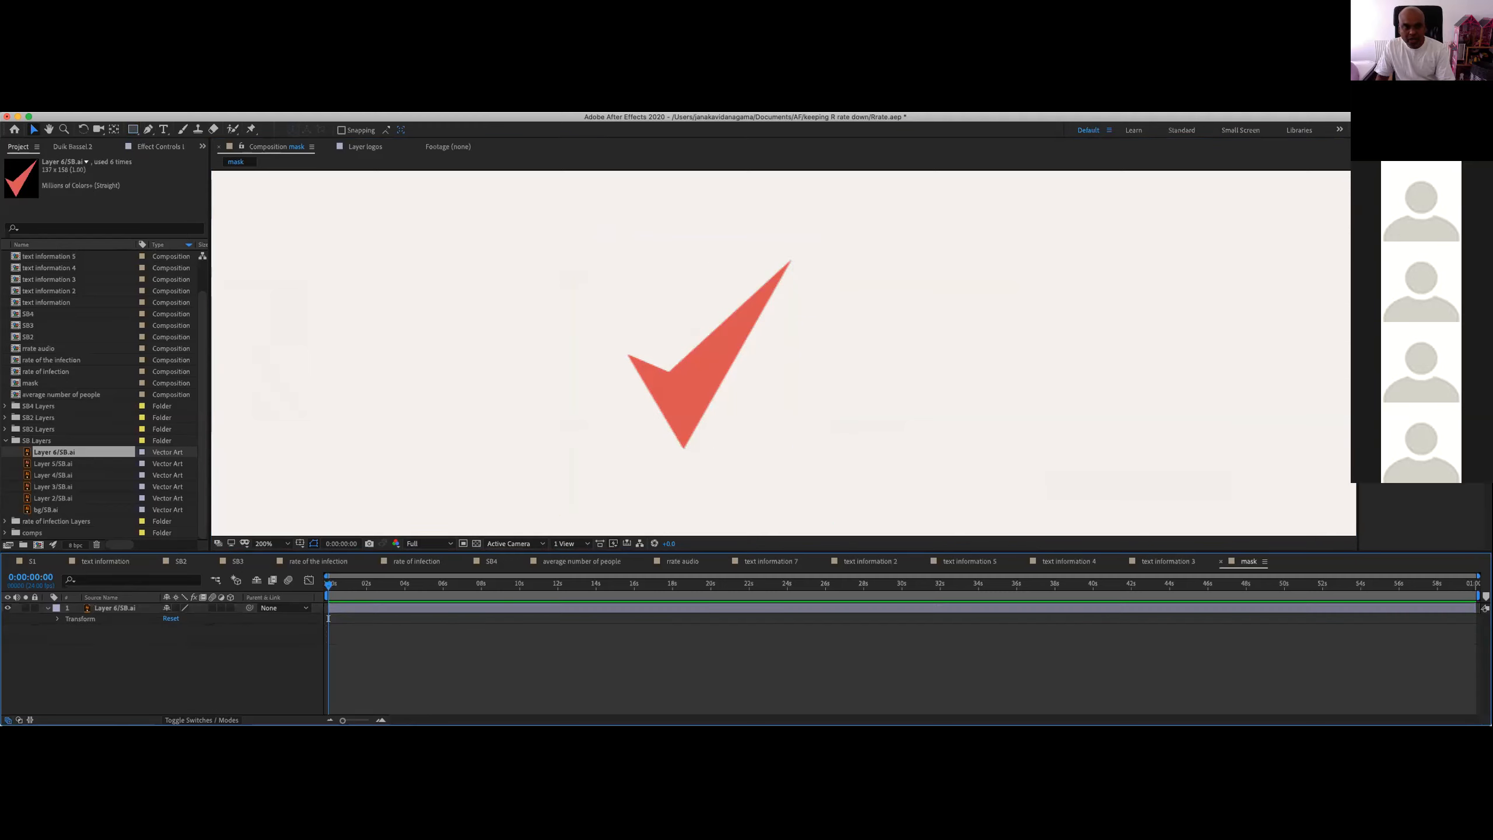
Step: With no layer selected, draw a red rectangle shape over most of the tick and delete that shape layer
left_click(656, 438)
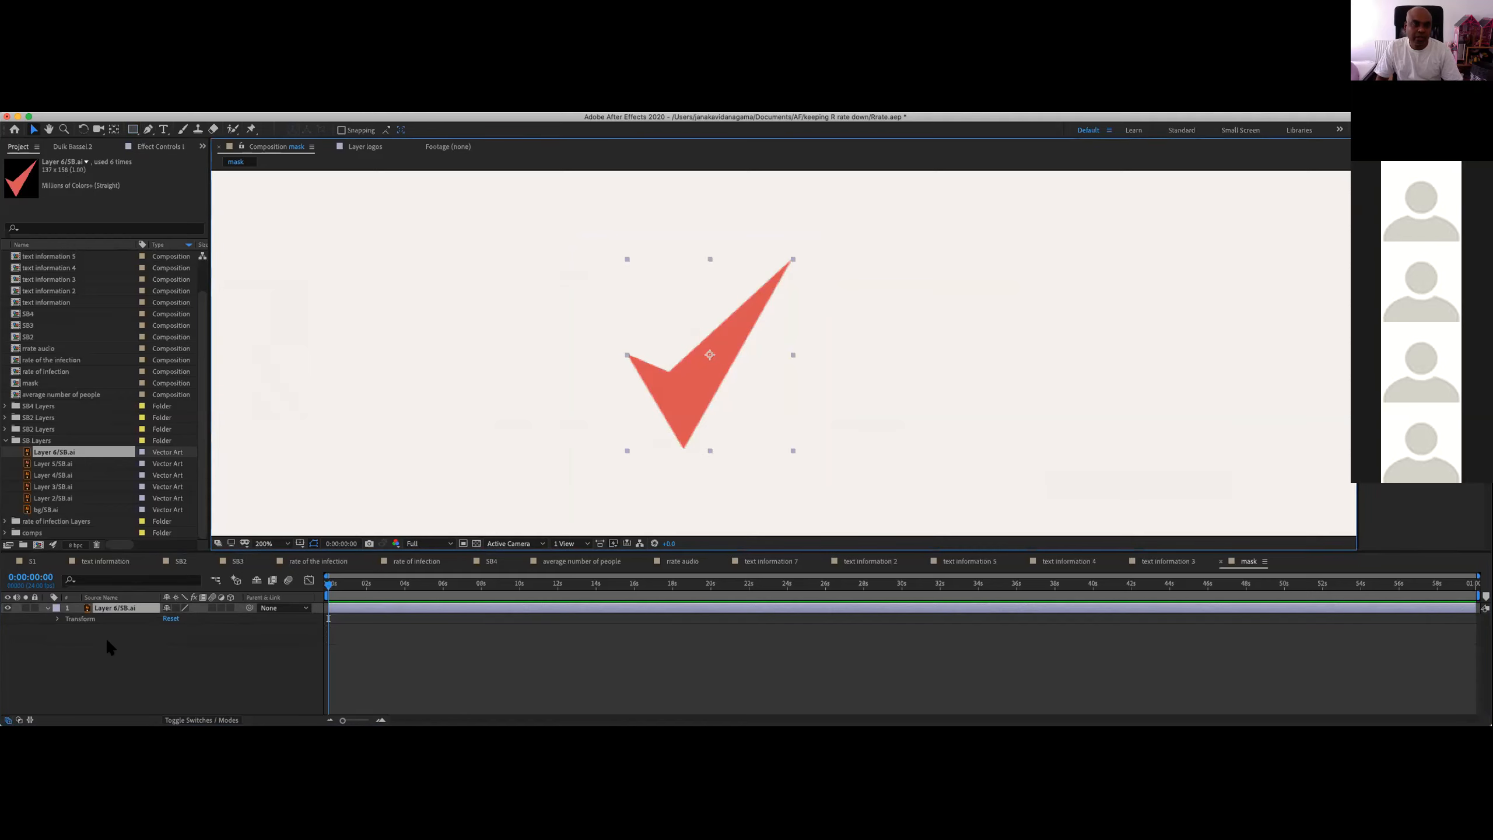
left_click(119, 647)
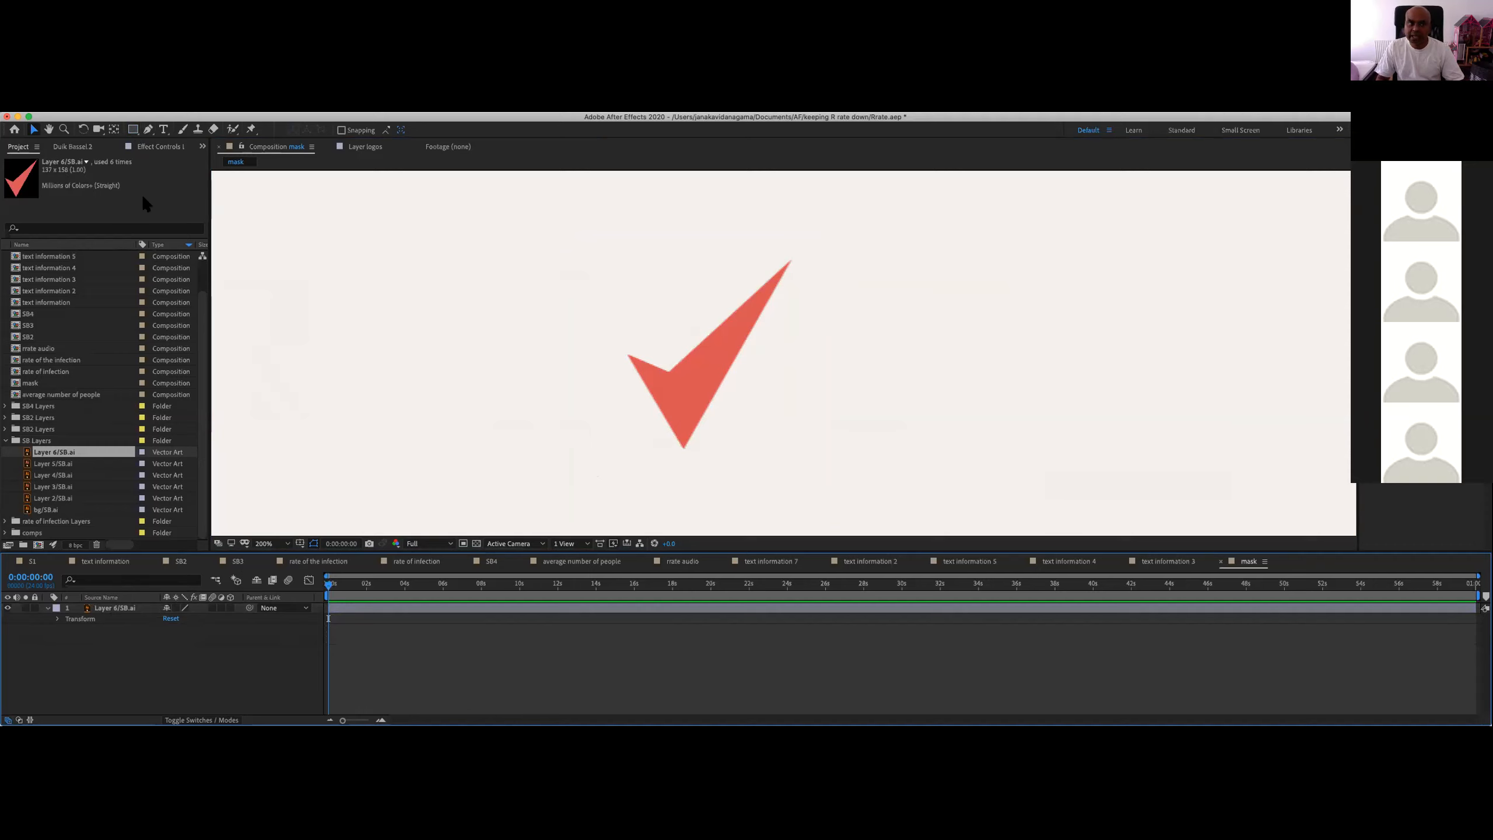
left_click(133, 129)
left_click_drag(508, 241, 741, 477)
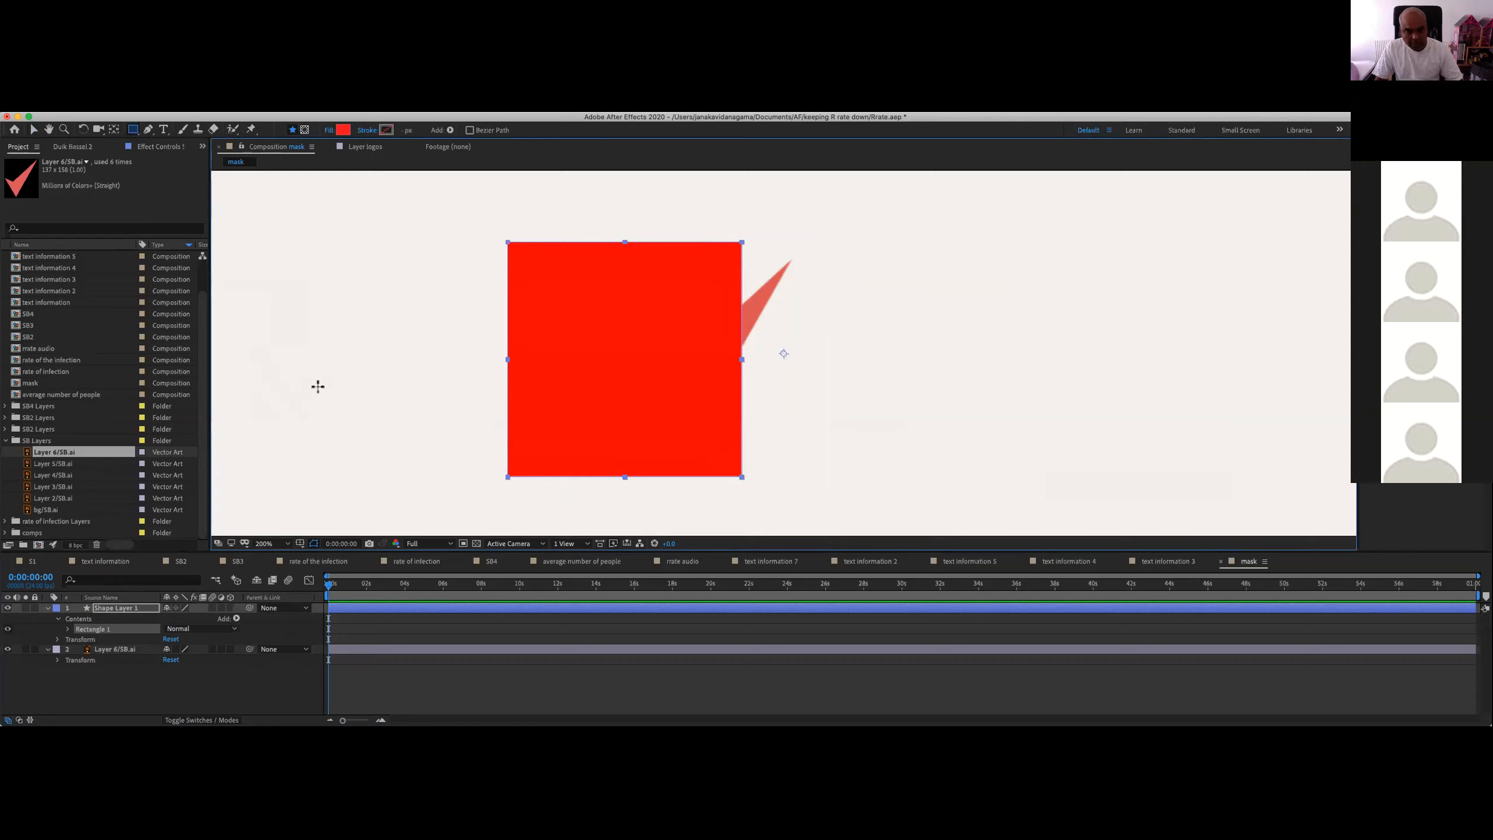
key("Delete")
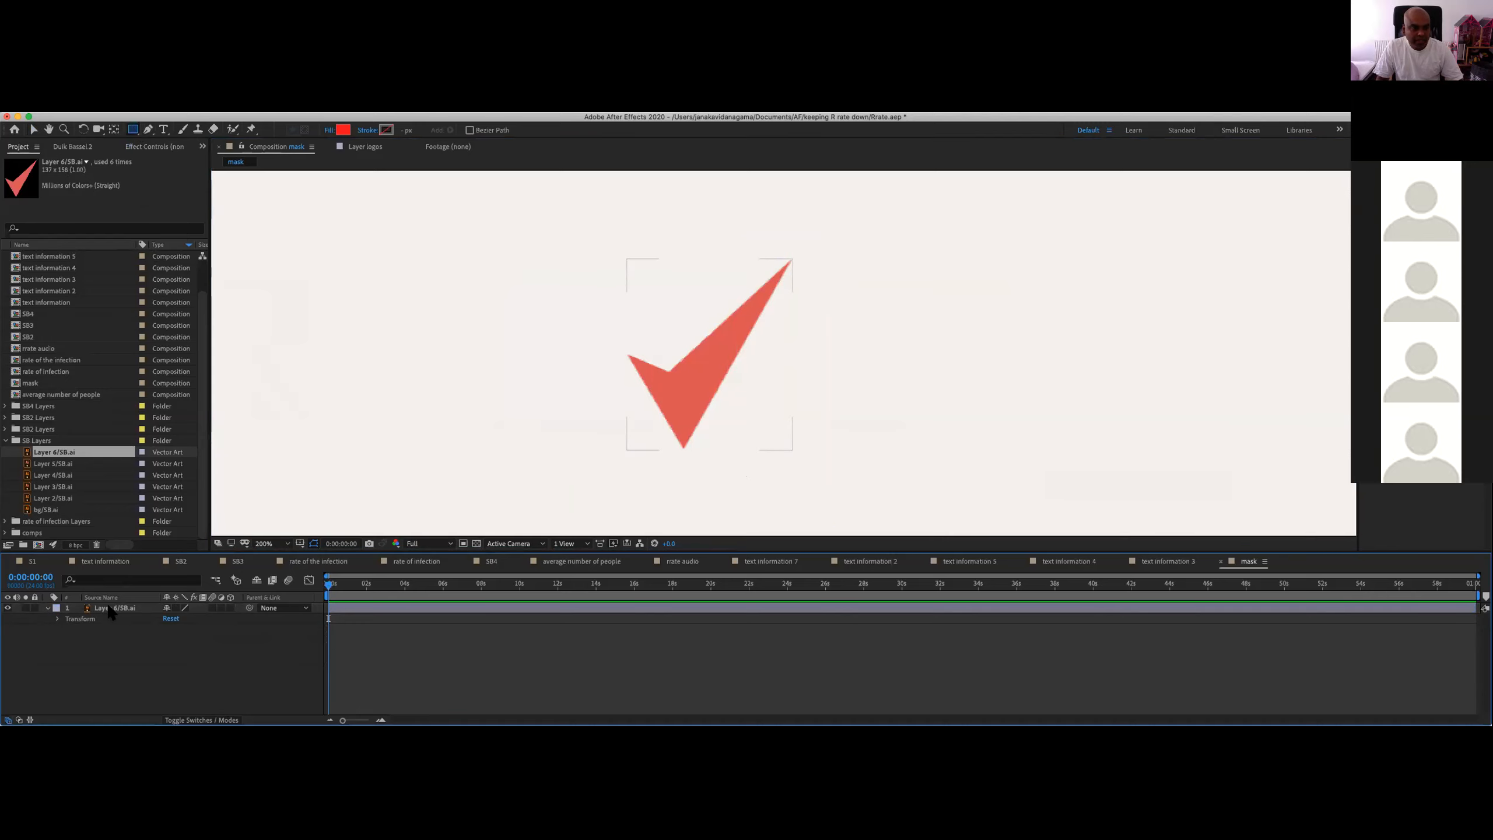
Step: Draw a closed four-point mask closely around the red tick on its layer with the Pen tool
left_click(110, 608)
left_click(149, 131)
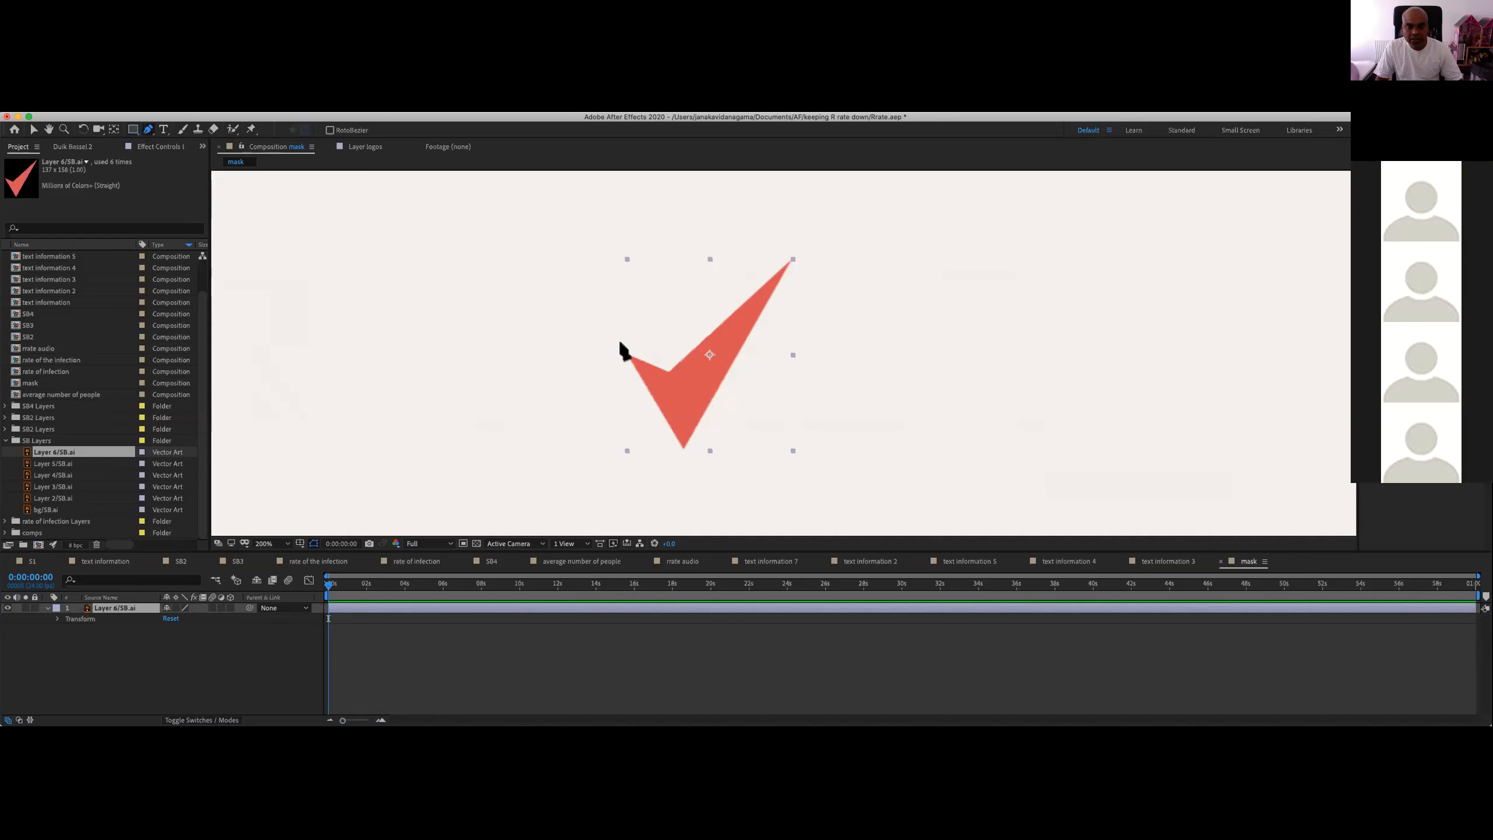
left_click(620, 342)
left_click(665, 362)
left_click(800, 253)
left_click(682, 466)
left_click(620, 342)
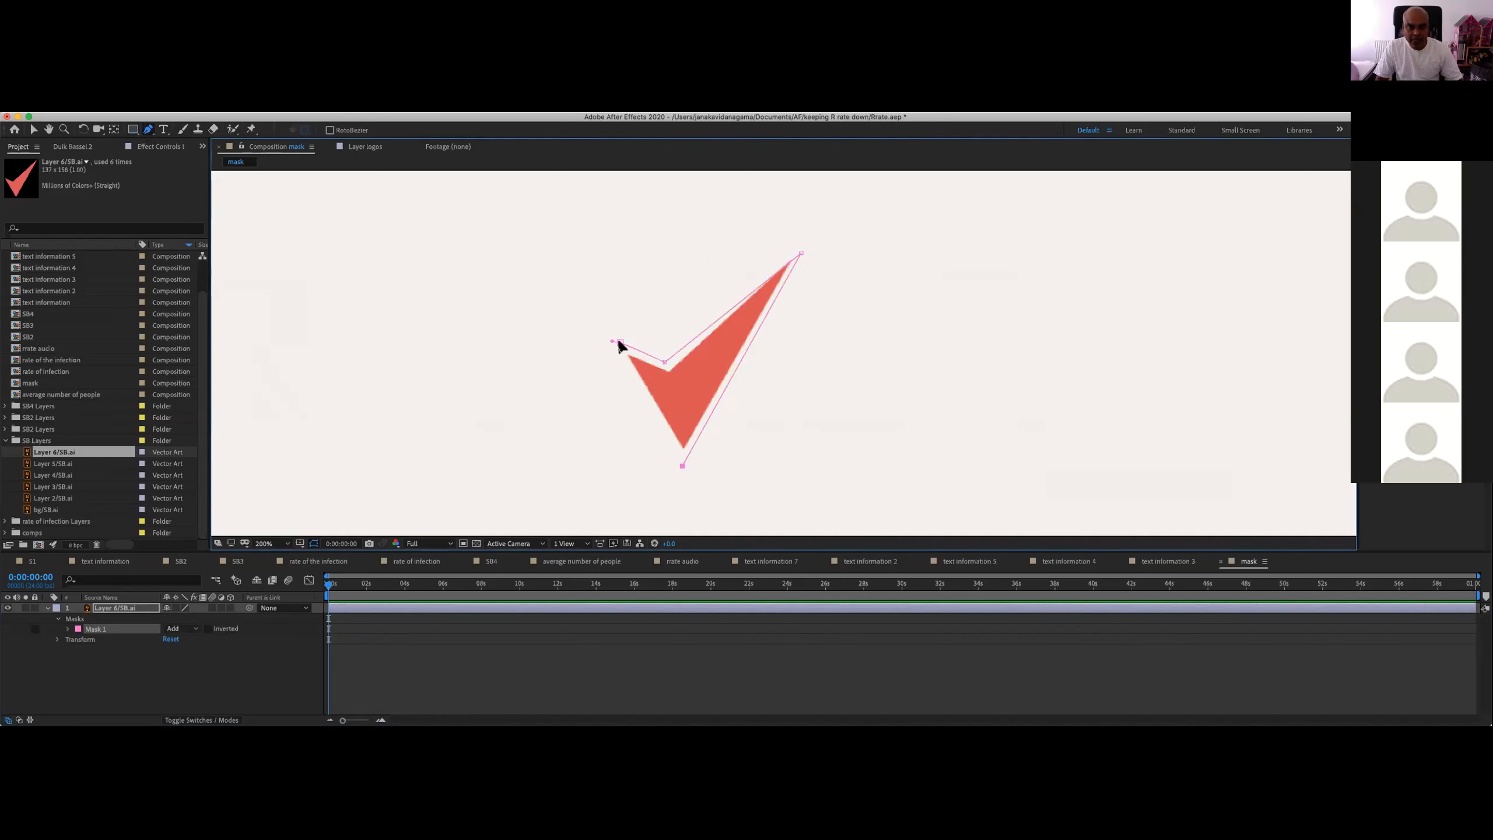
Step: Expand Mask 1 and set a Mask Path keyframe at 0:00:00:00
left_click(34, 130)
left_click(67, 629)
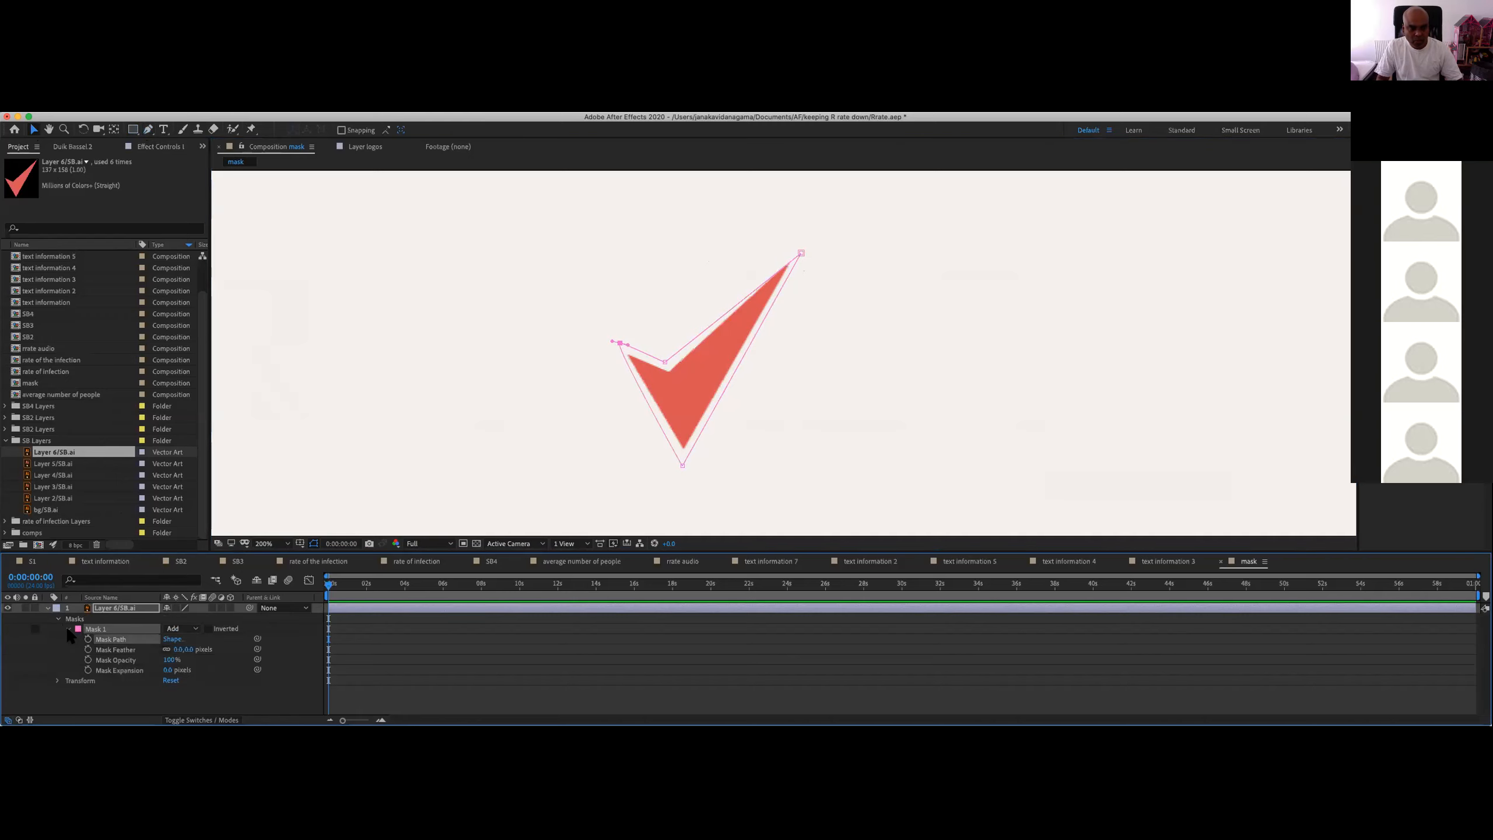
left_click(88, 639)
left_click_drag(353, 583, 327, 587)
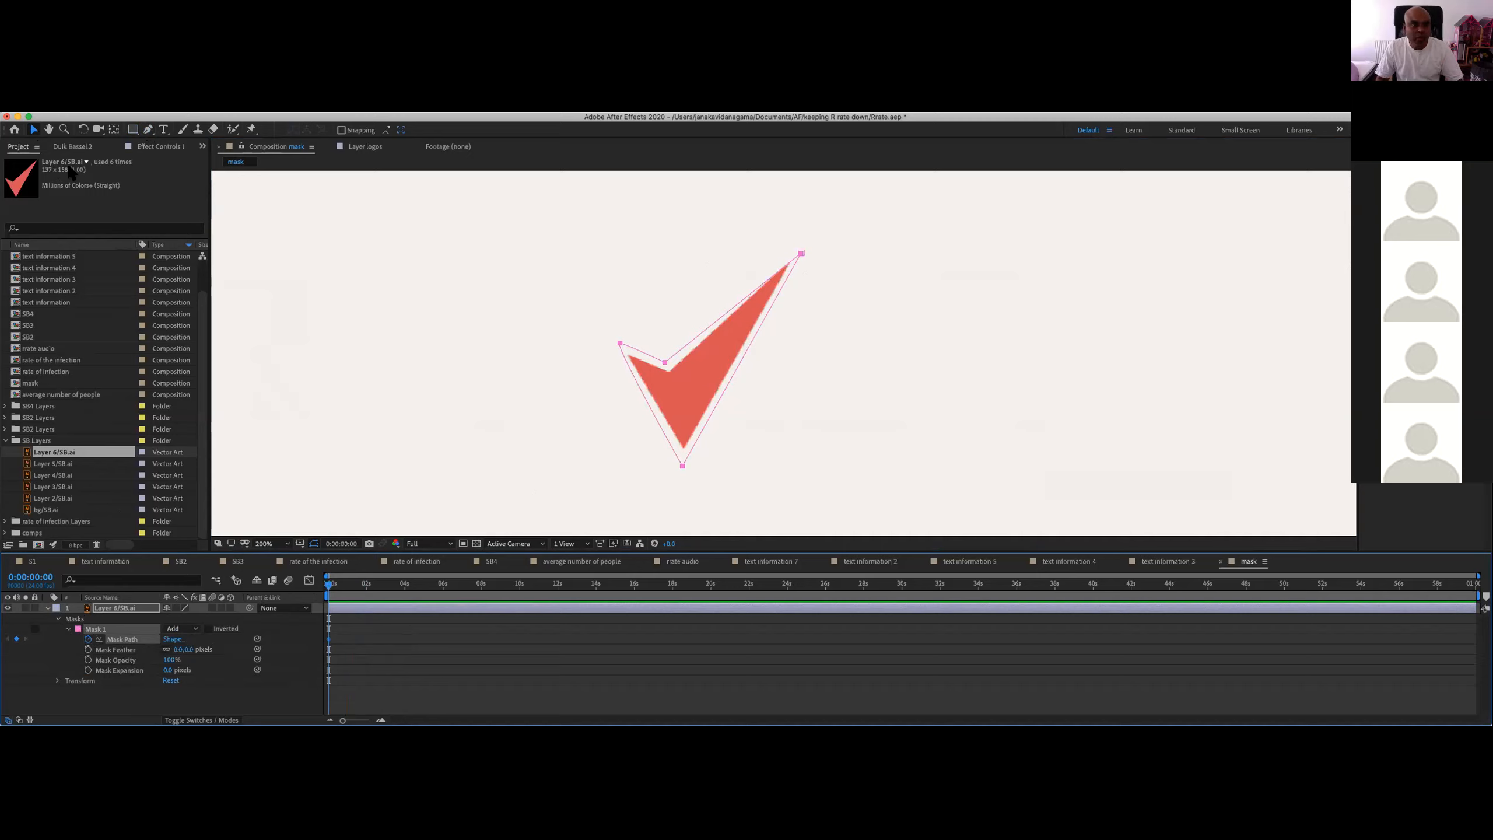
Step: Collapse the mask at the first keyframe by moving its upper points below the tick so the tick is hidden
left_click(626, 363)
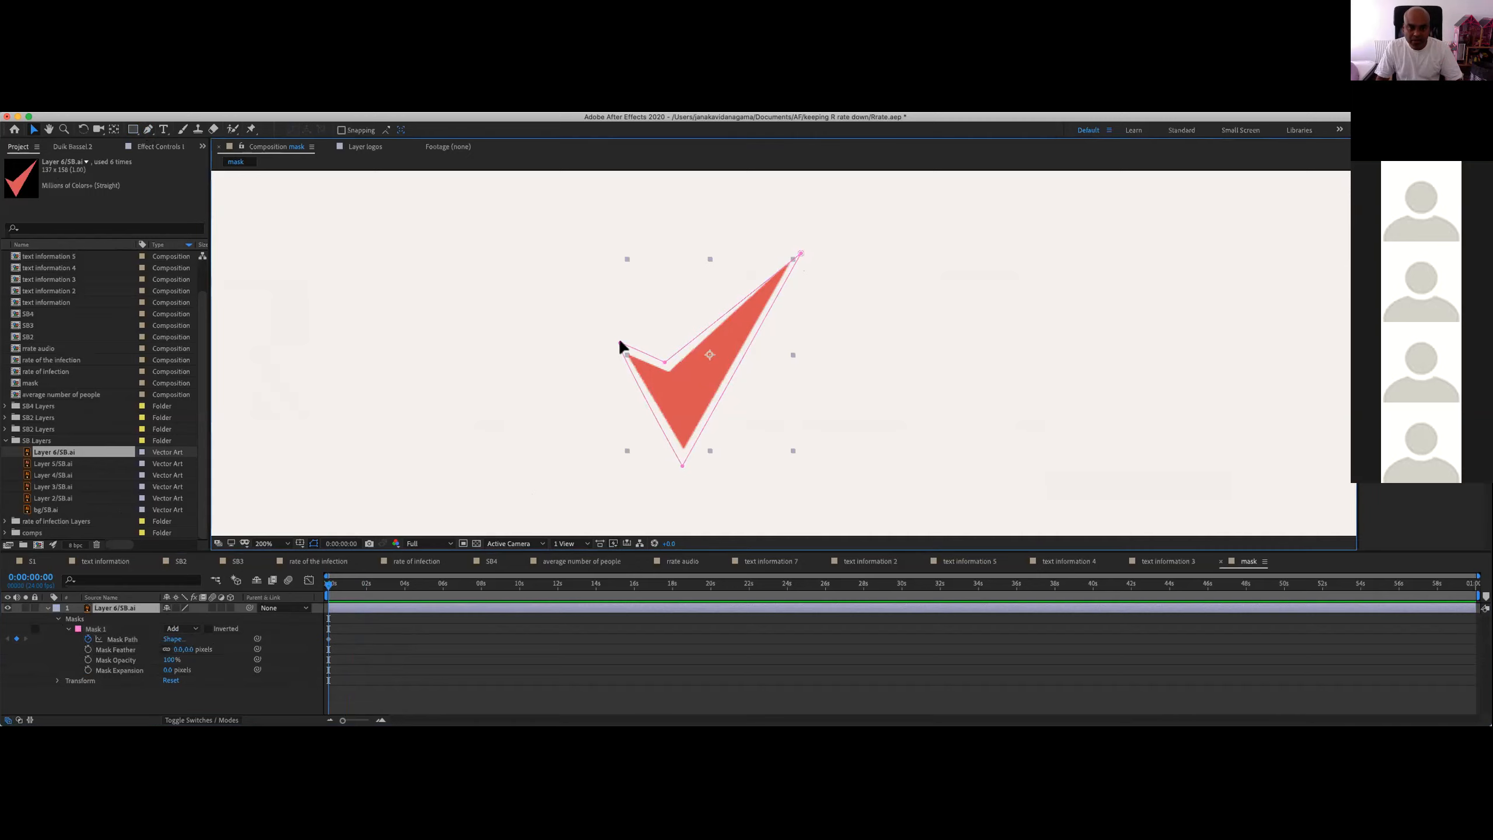
left_click(620, 343)
left_click_drag(620, 343, 604, 424)
left_click(665, 362)
left_click_drag(663, 377, 679, 456)
left_click_drag(801, 253, 773, 338)
Step: At 0:00:00:21, move the mask's left and upper points outward so the mask encloses the whole tick
key("space")
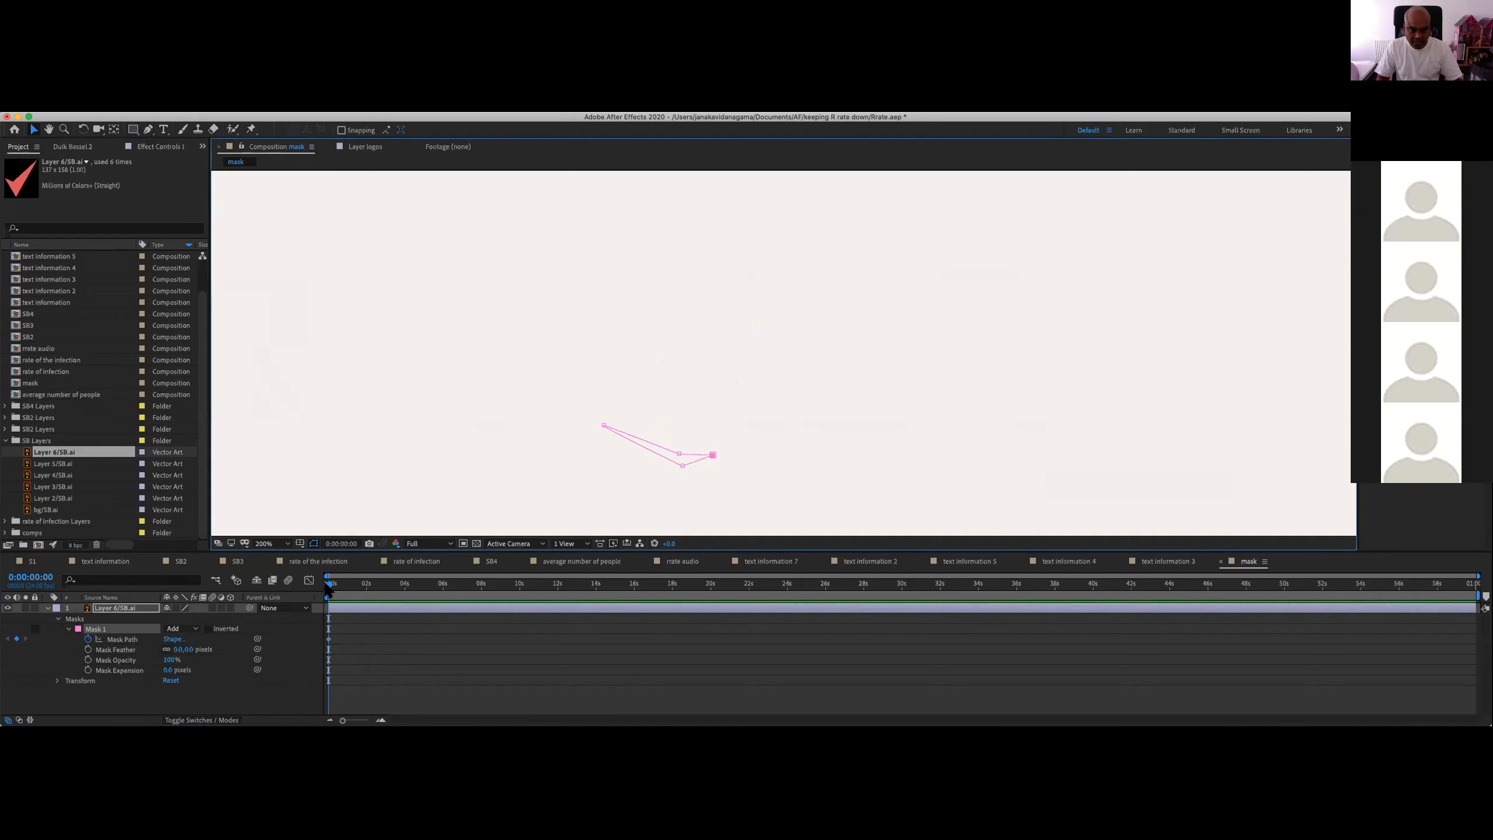
left_click_drag(604, 425, 573, 355)
left_click_drag(679, 453, 835, 216)
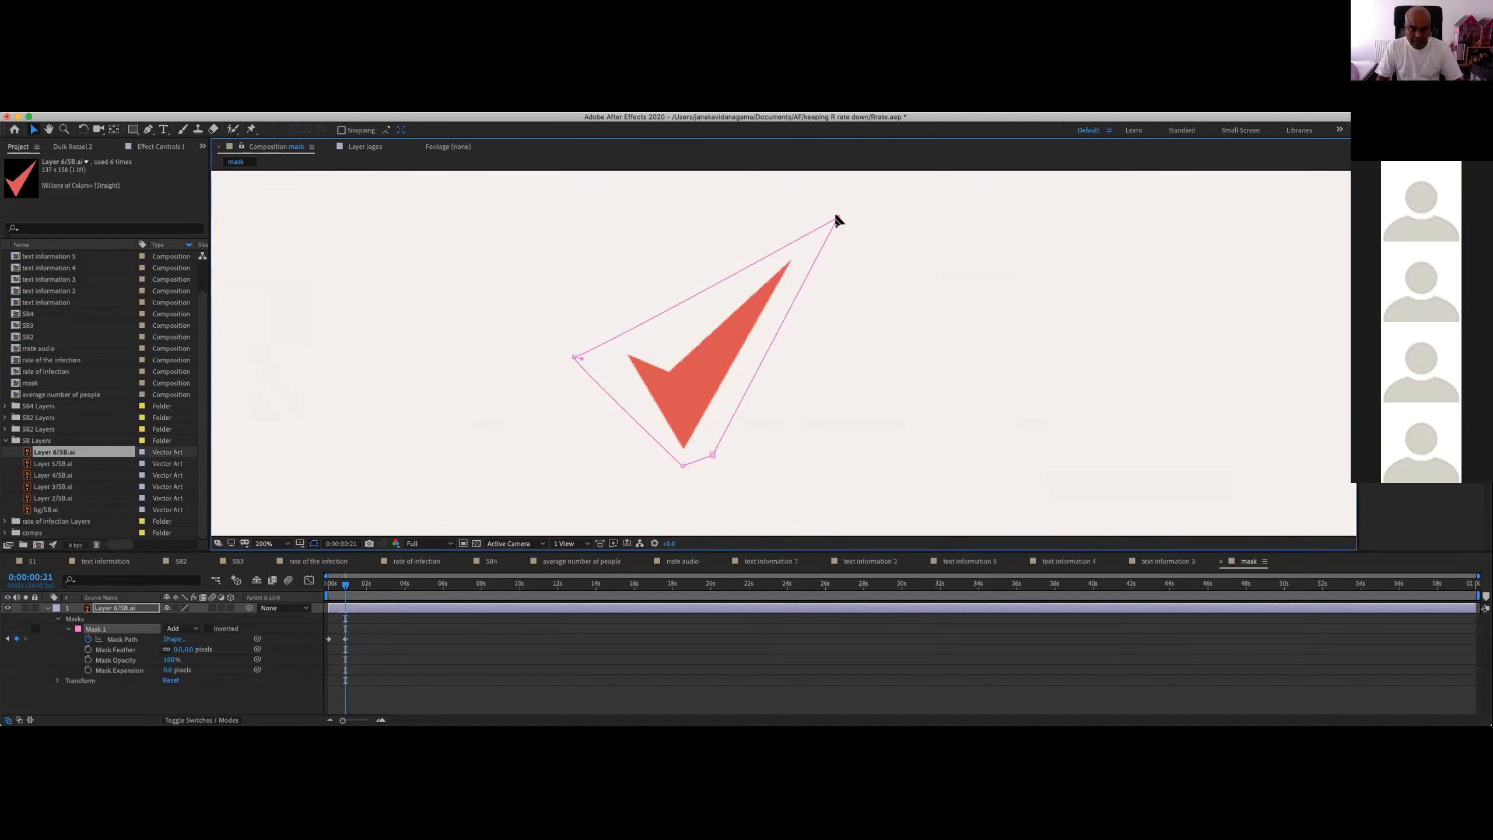
Step: Shorten the work area of the mask composition to roughly the first two seconds
left_click_drag(345, 585, 305, 585)
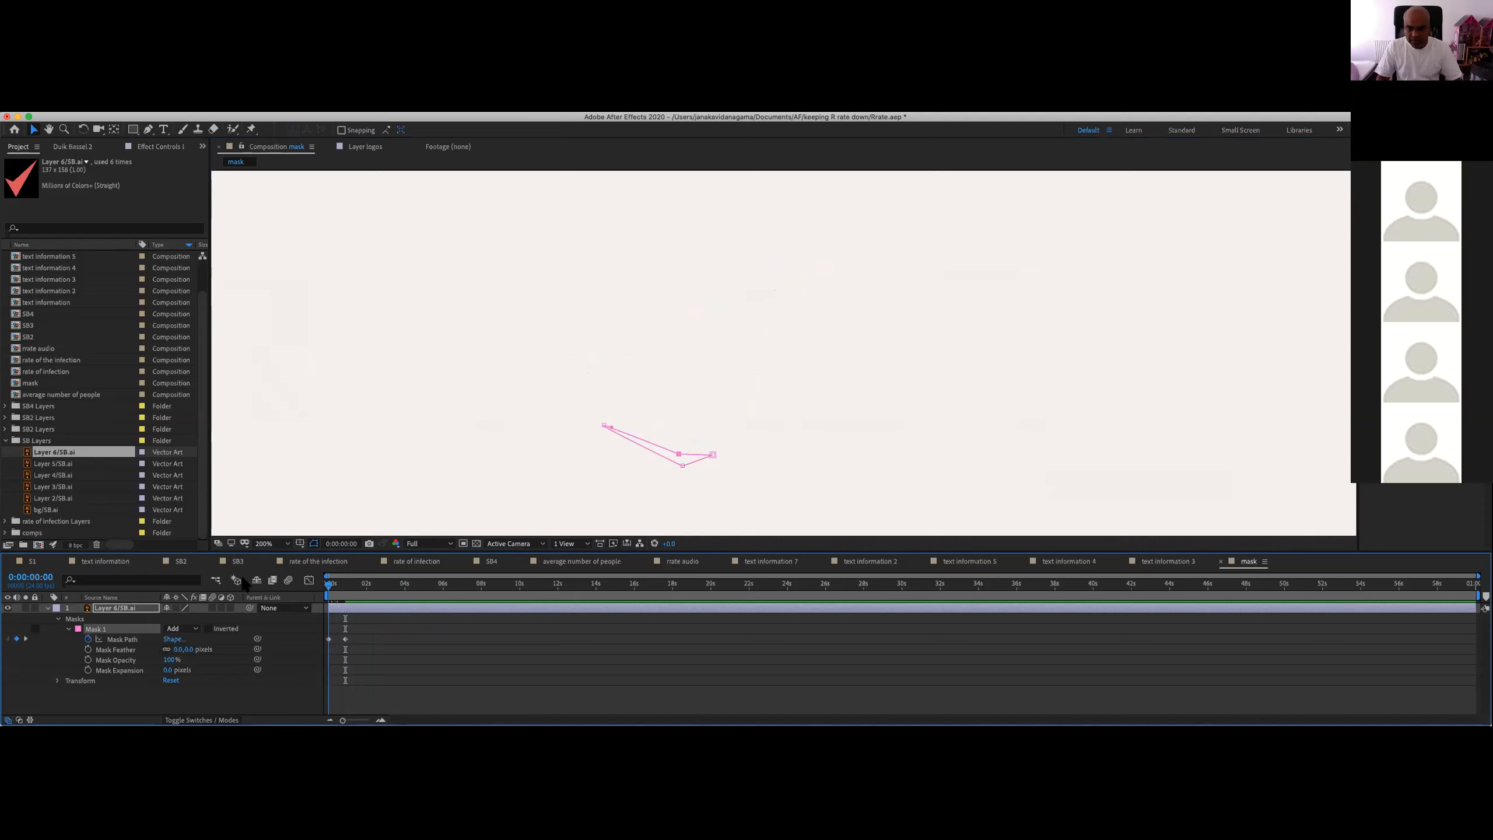
left_click_drag(1331, 596, 504, 596)
key("space")
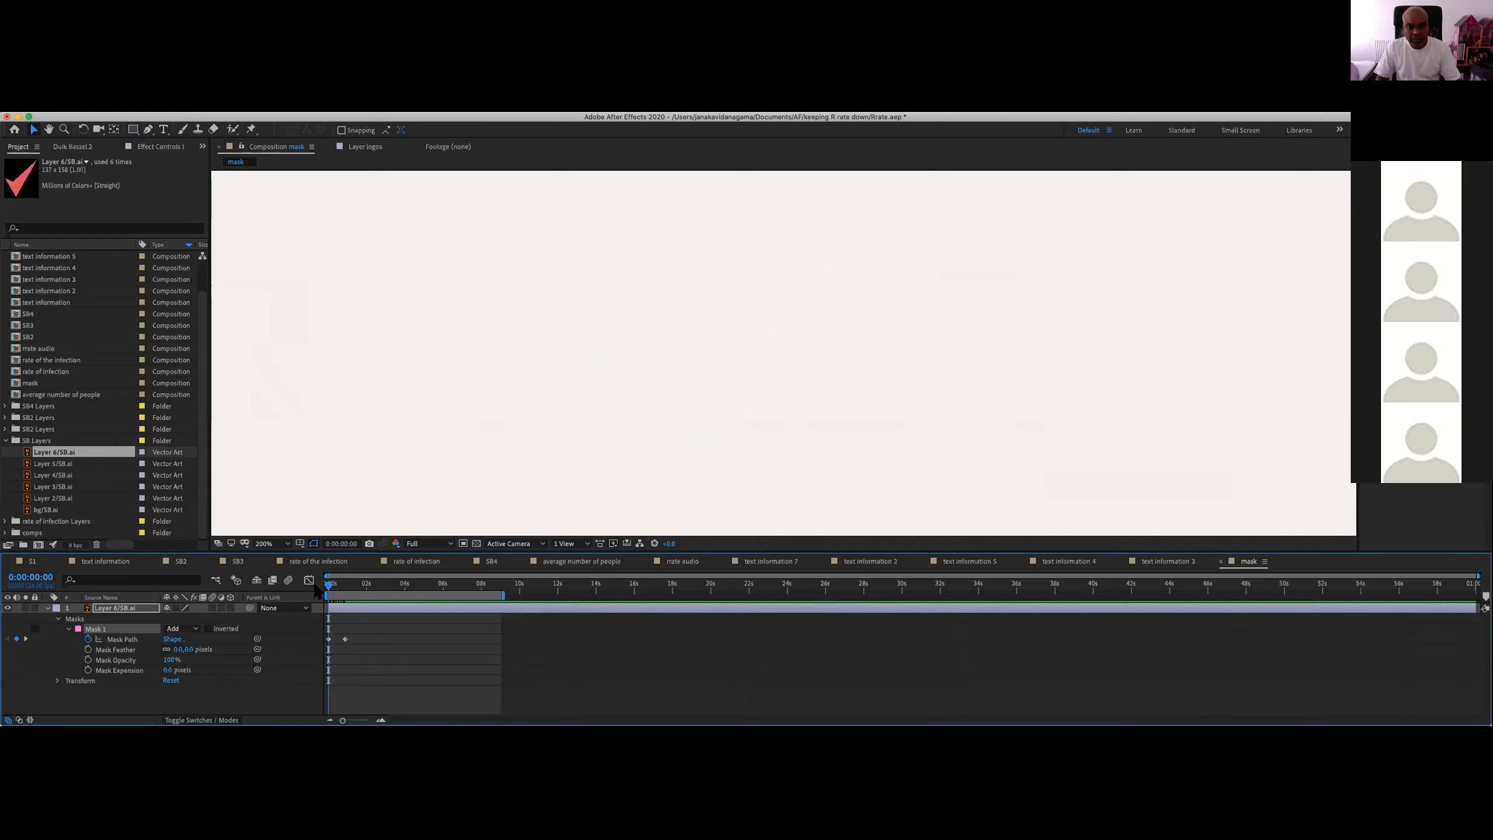
key("space")
left_click_drag(502, 596, 376, 613)
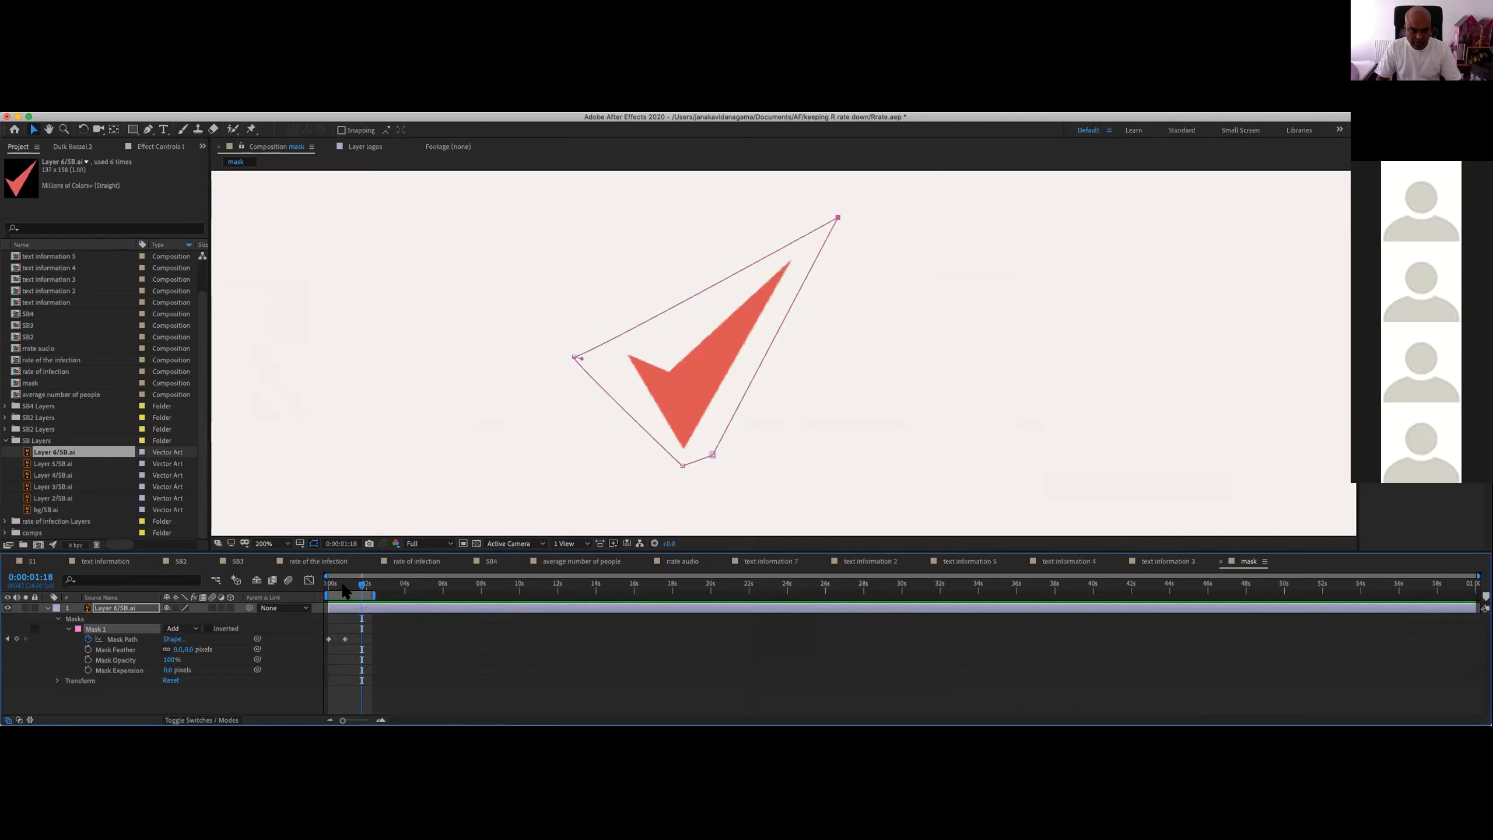
Step: Preview the tick's mask reveal from the start of the composition
key("space")
key("space")
left_click_drag(356, 585, 312, 583)
key("space")
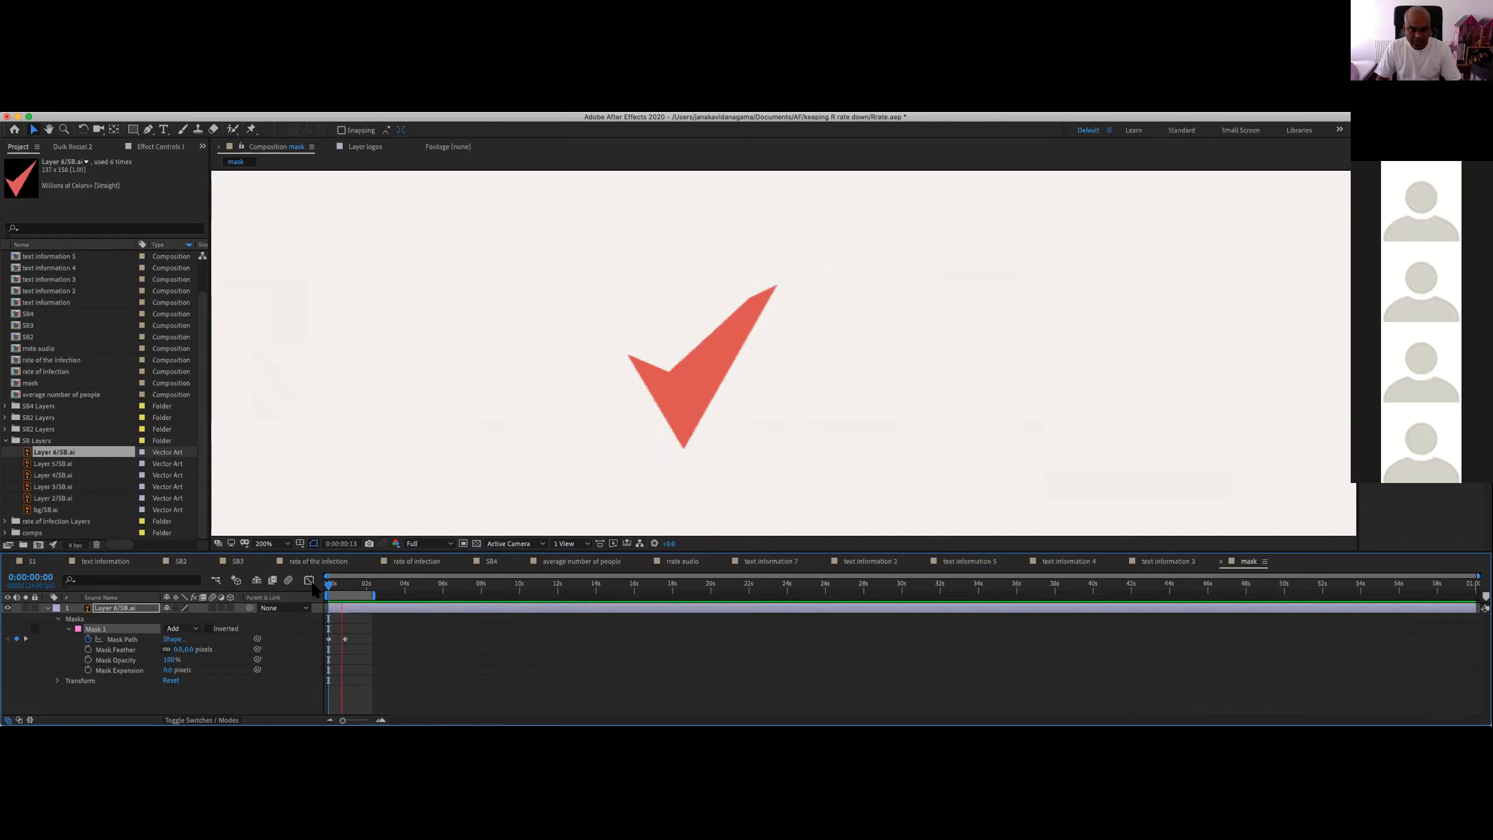
key("space")
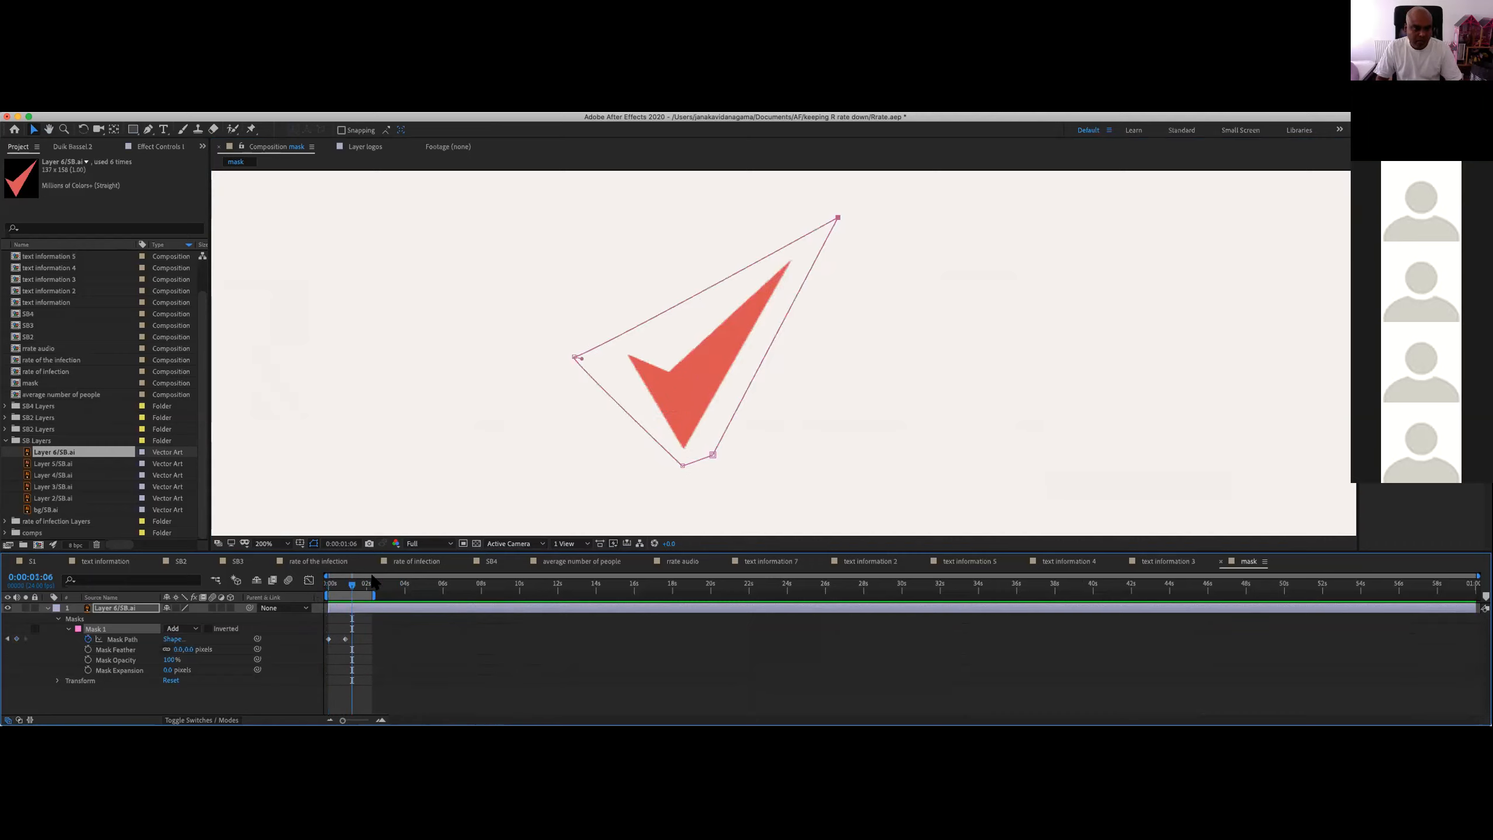
Step: Look through the project's compositions and open S1, the one with the row of tick boxes
left_click(31, 562)
left_click(105, 562)
left_click(180, 562)
left_click(238, 562)
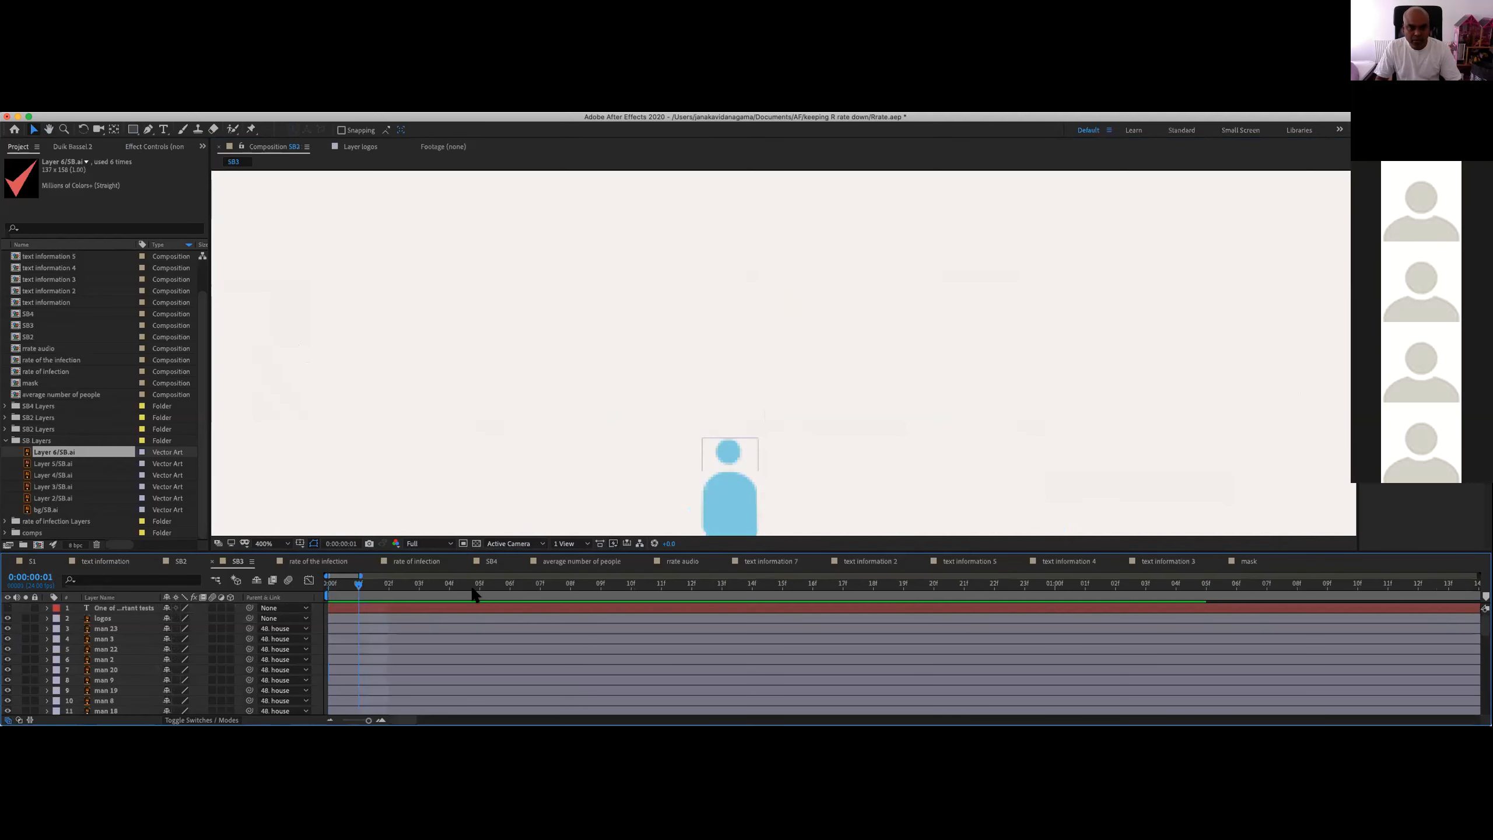
left_click(124, 609)
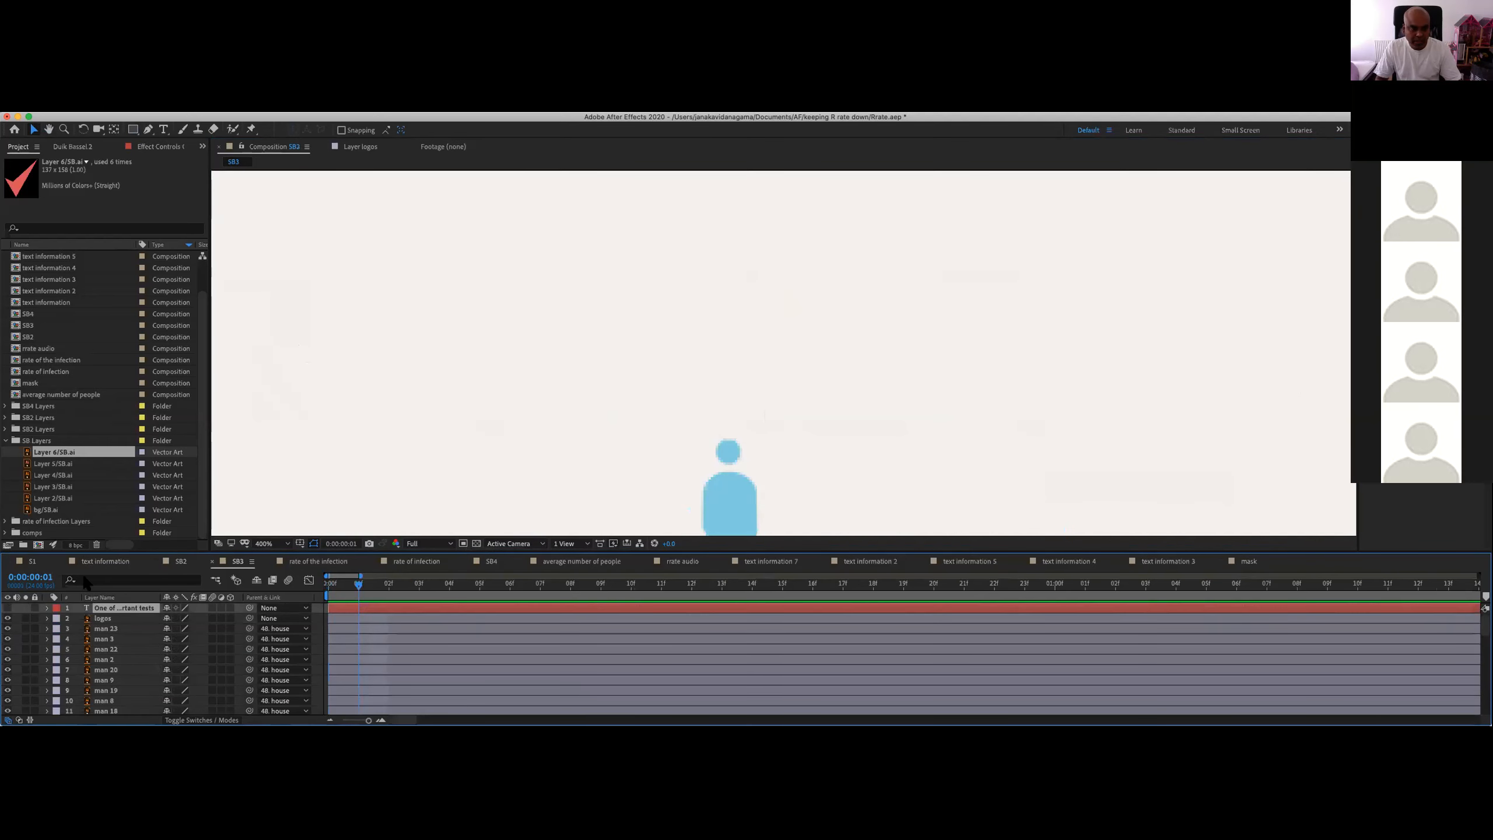
left_click(31, 562)
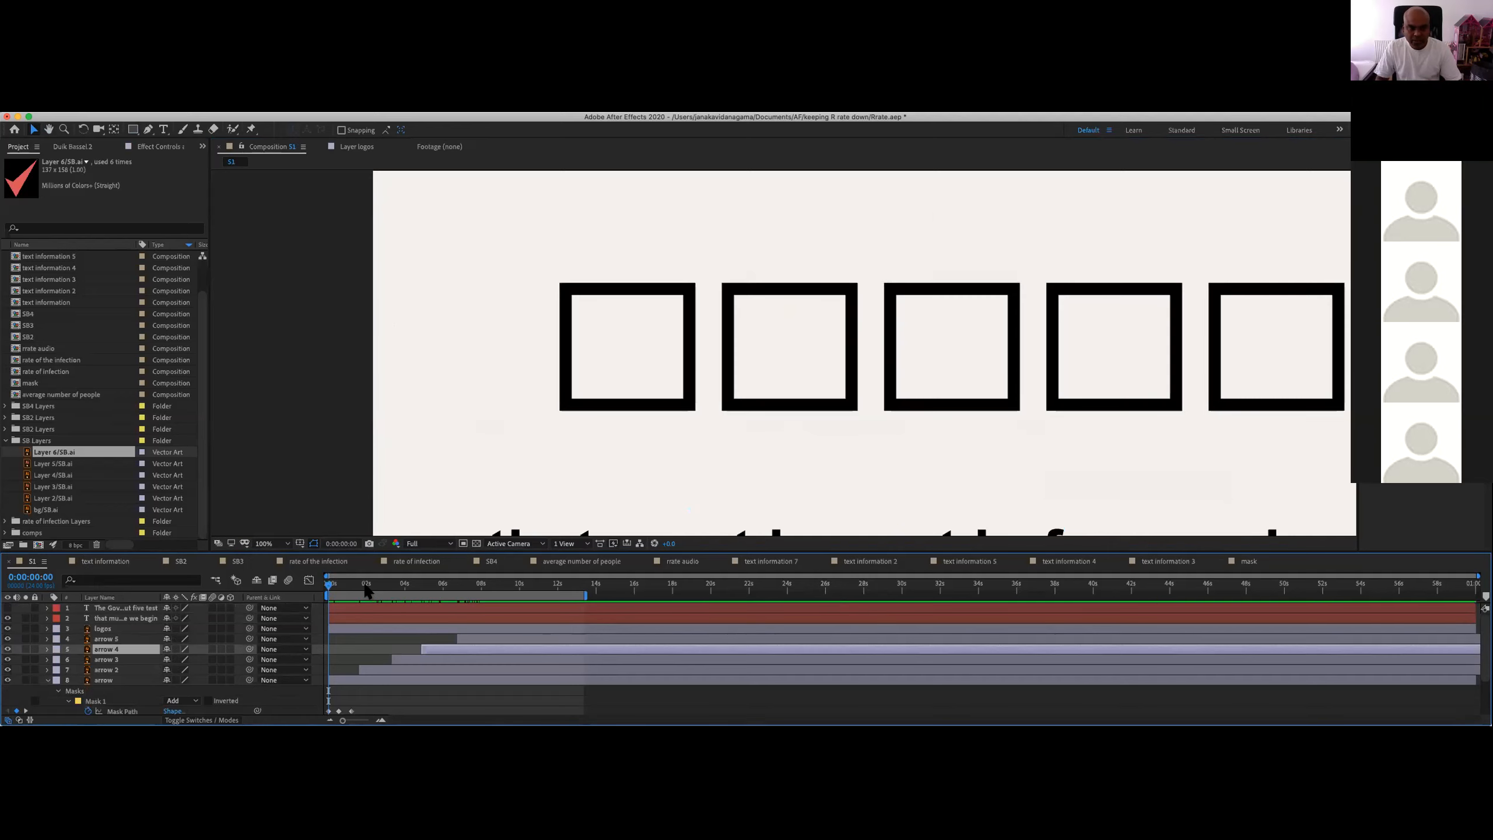
Step: Scrub S1 to 0:00:04:19 and expand the arrow 4 layer to examine its Mask Path keyframes
left_click_drag(333, 591, 677, 550)
key("i")
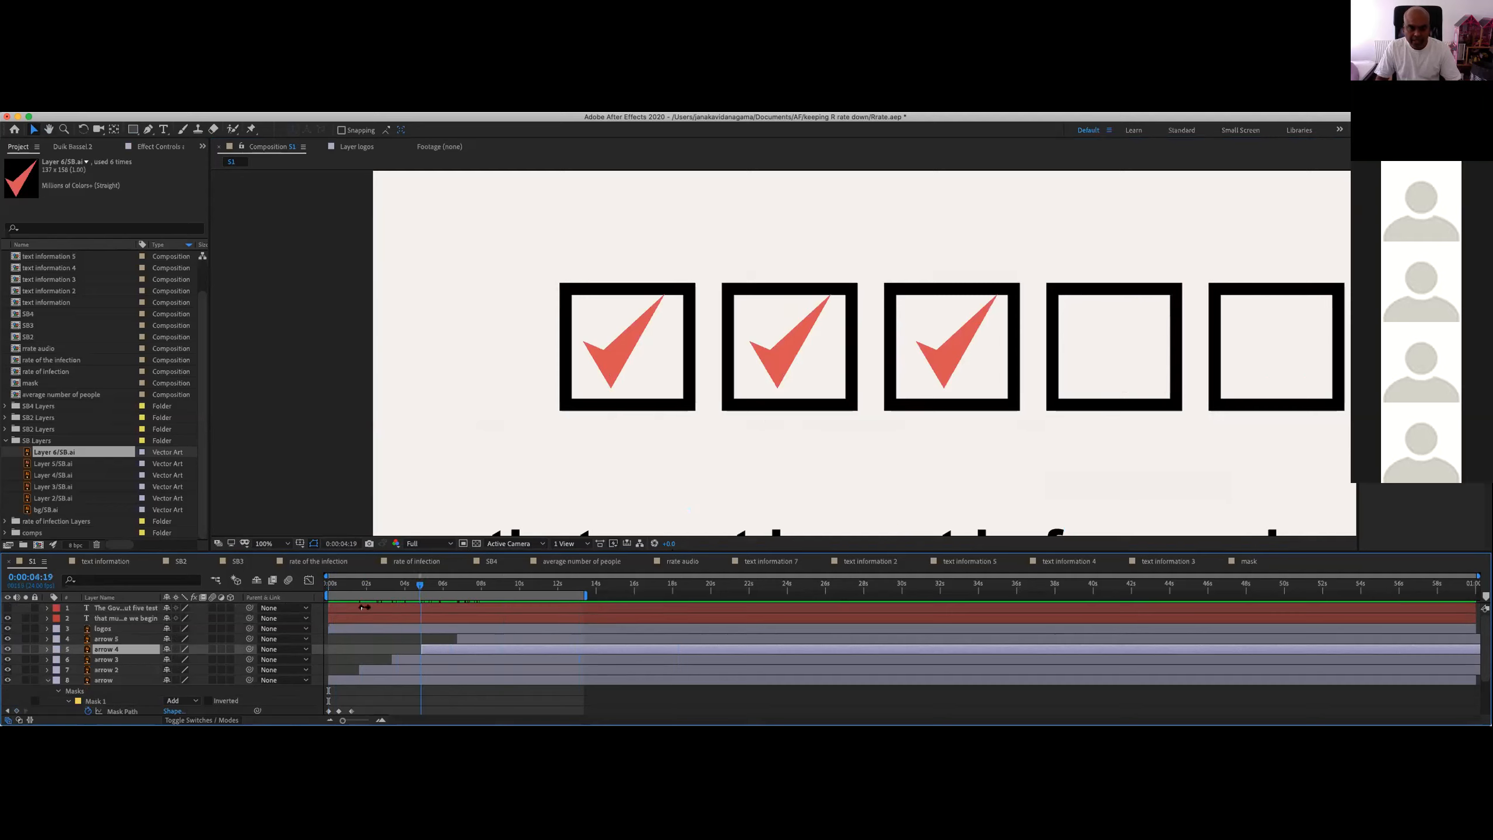
left_click(47, 649)
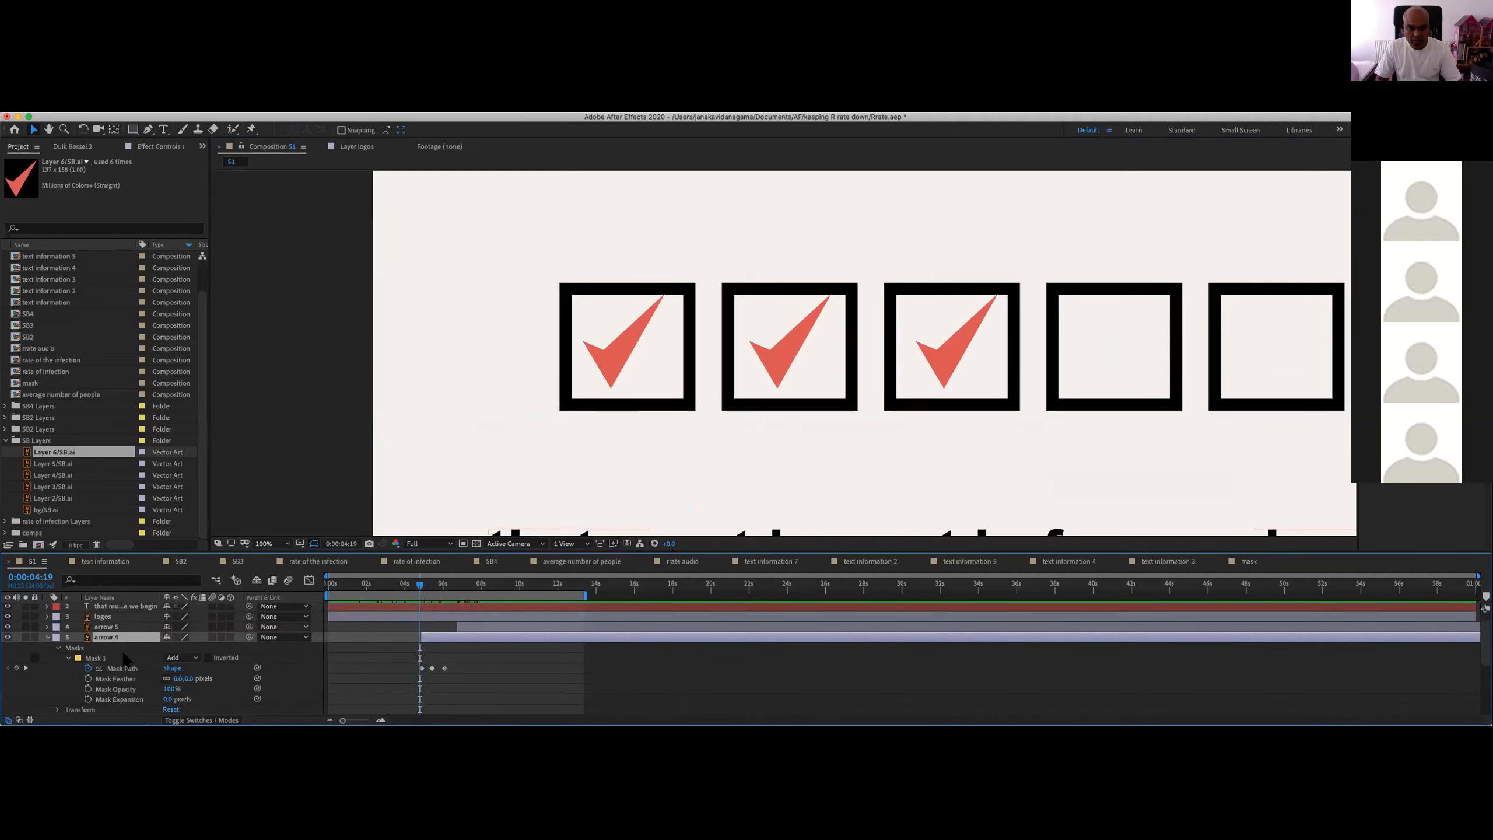
Step: Collapse the arrow 4 layer's properties and return the playhead to the start of S1
scroll(103, 642, "down", 3)
scroll(61, 669, "up", 3)
left_click(47, 638)
left_click_drag(397, 583, 286, 597)
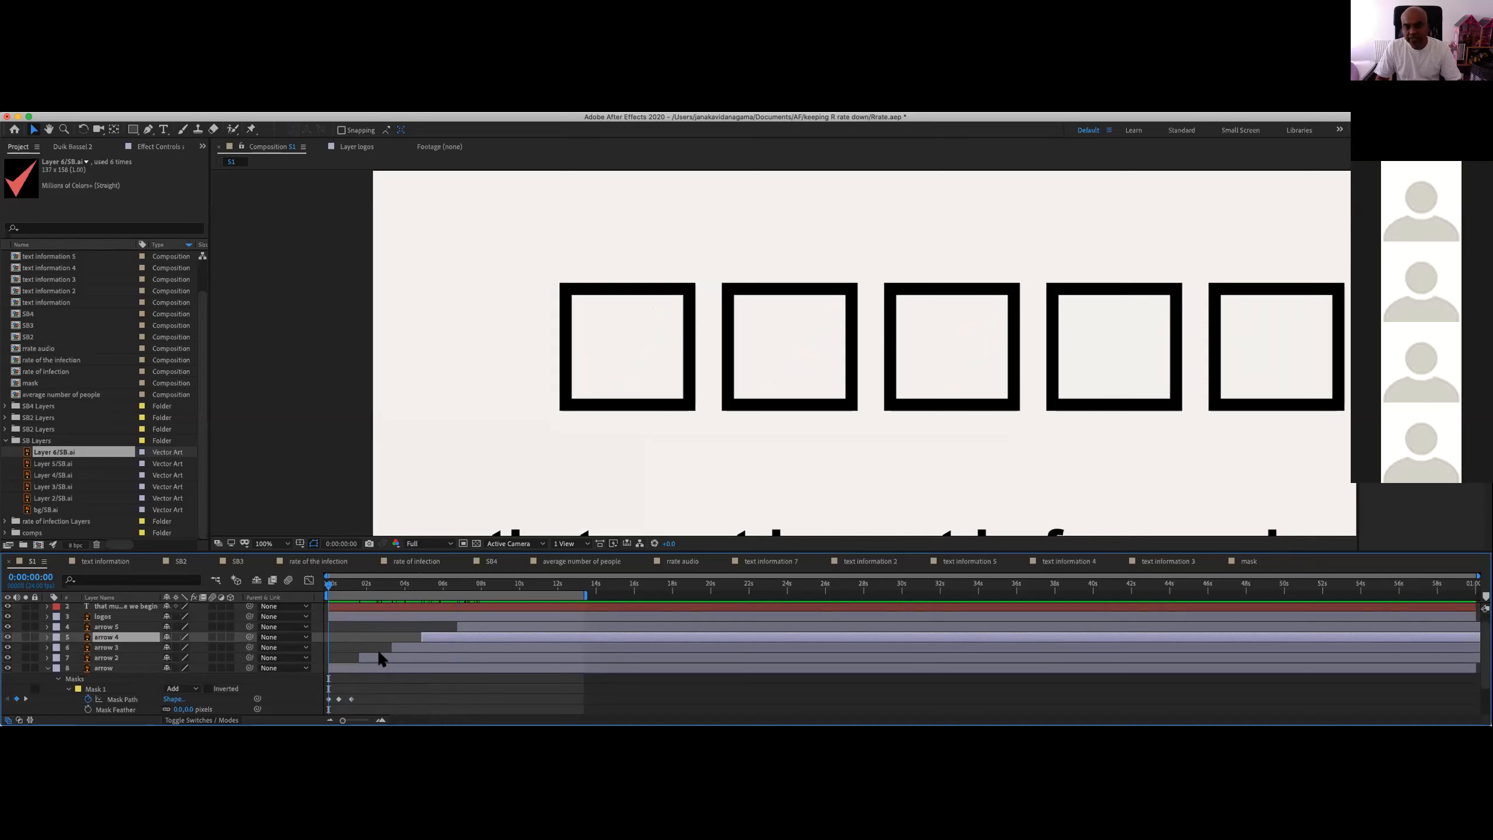
Step: Reveal the Mask Path keyframes of all five arrow layers together and enlarge the timeline area to show them
left_click(107, 627)
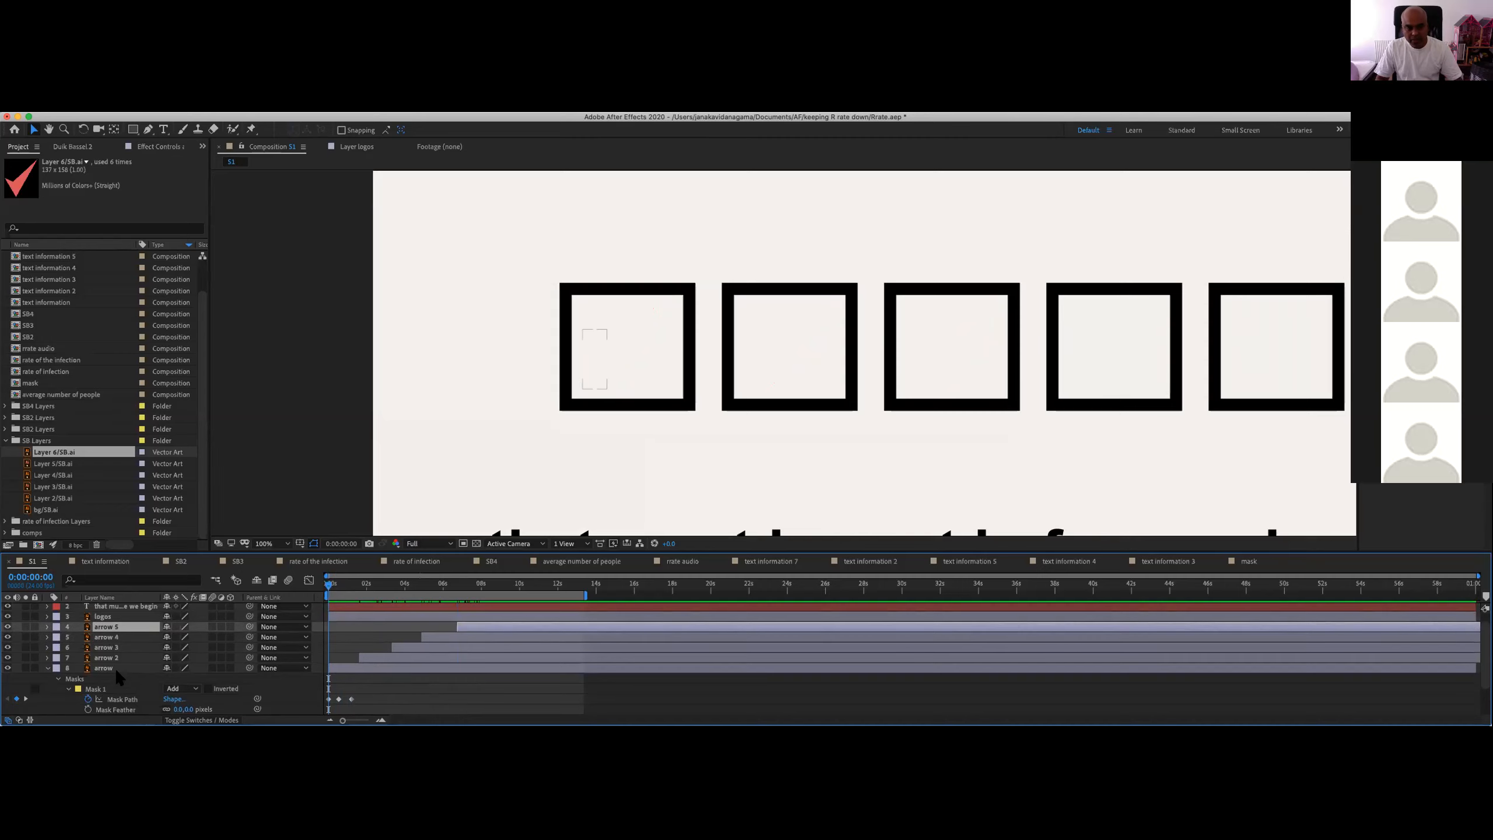
left_click(115, 668, "shift")
key("m")
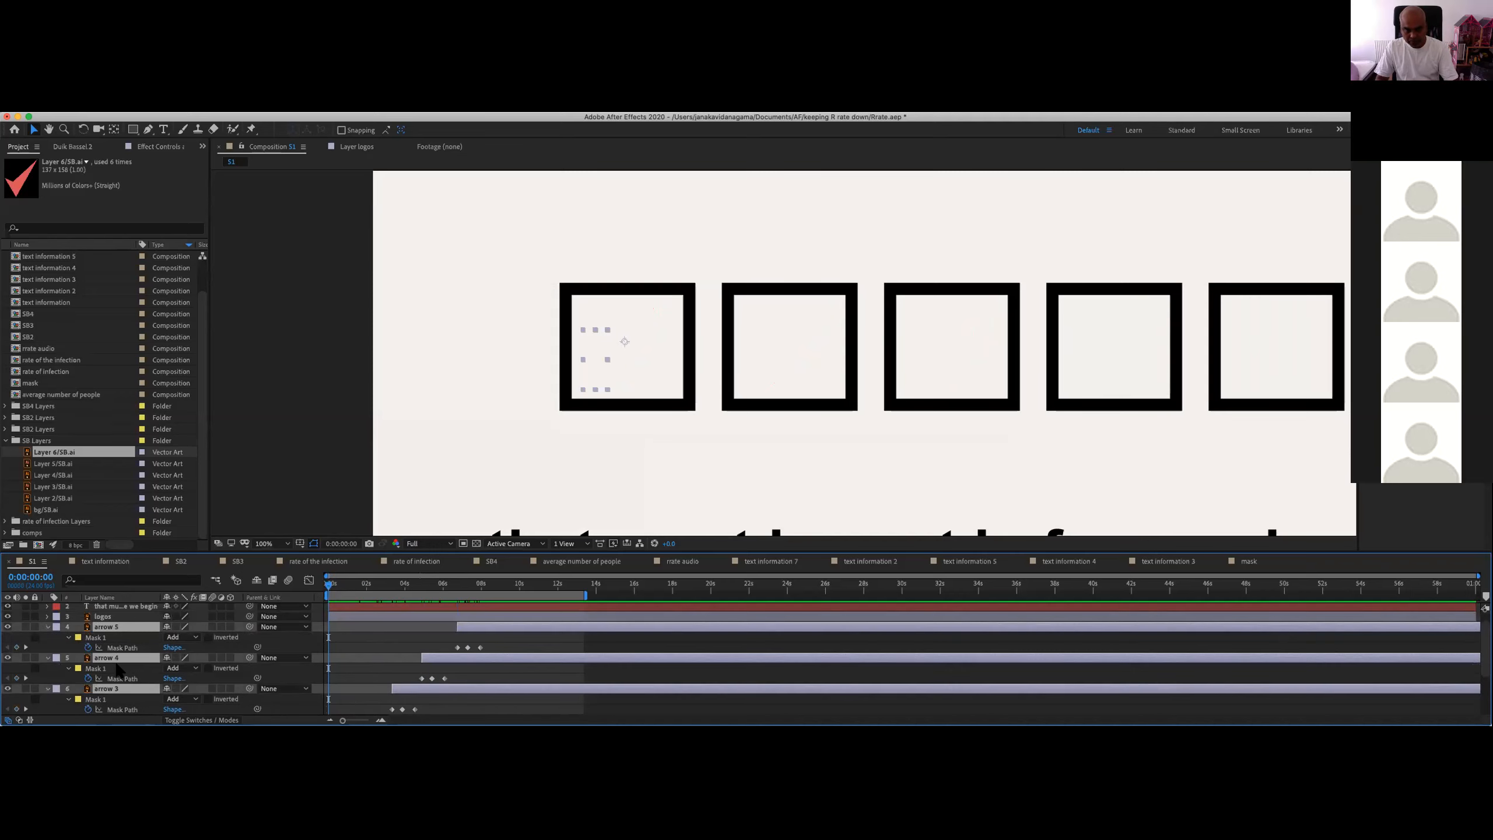
key("m")
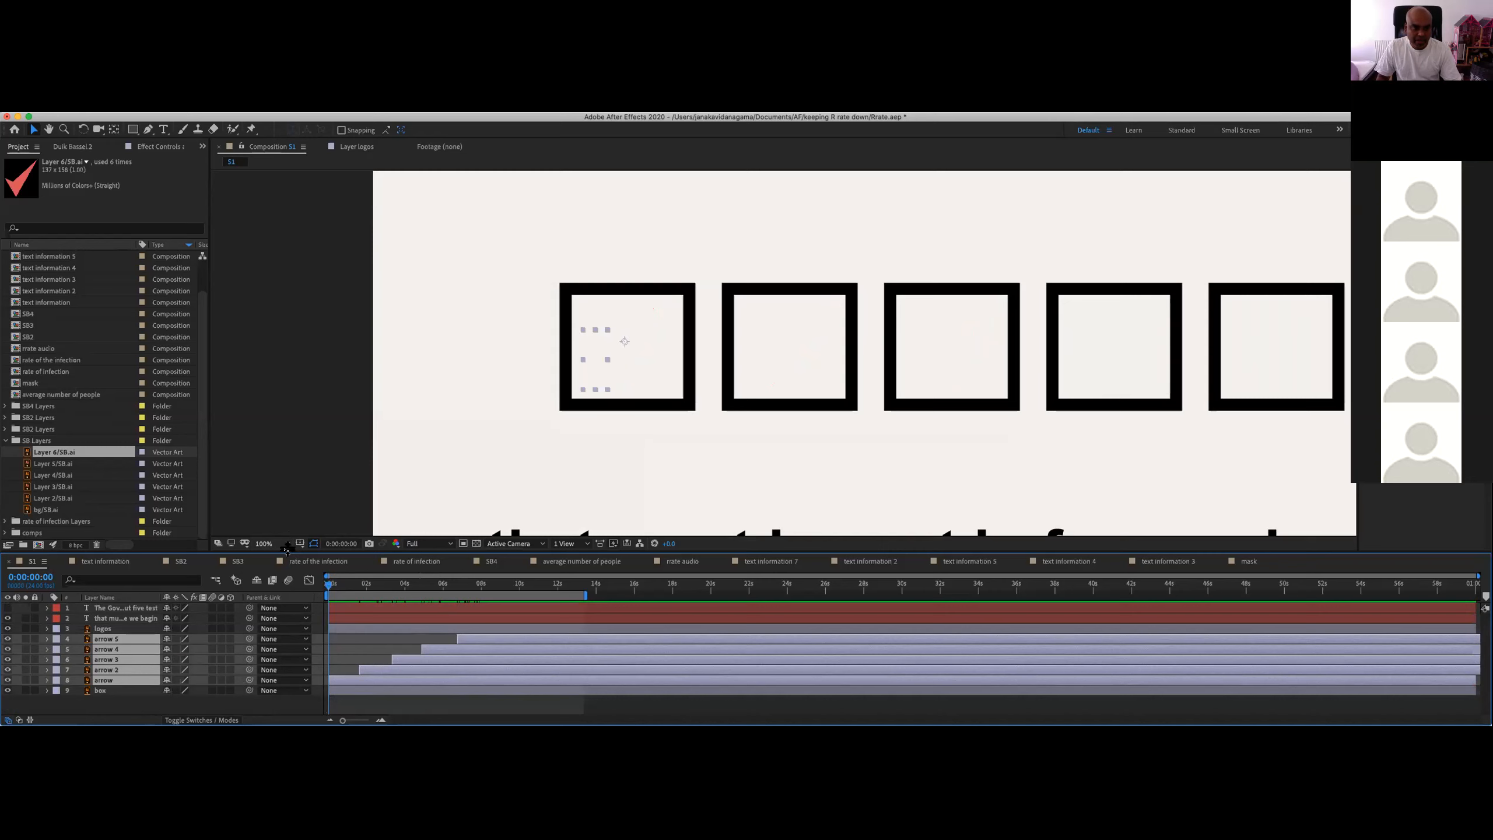
left_click_drag(287, 550, 268, 469)
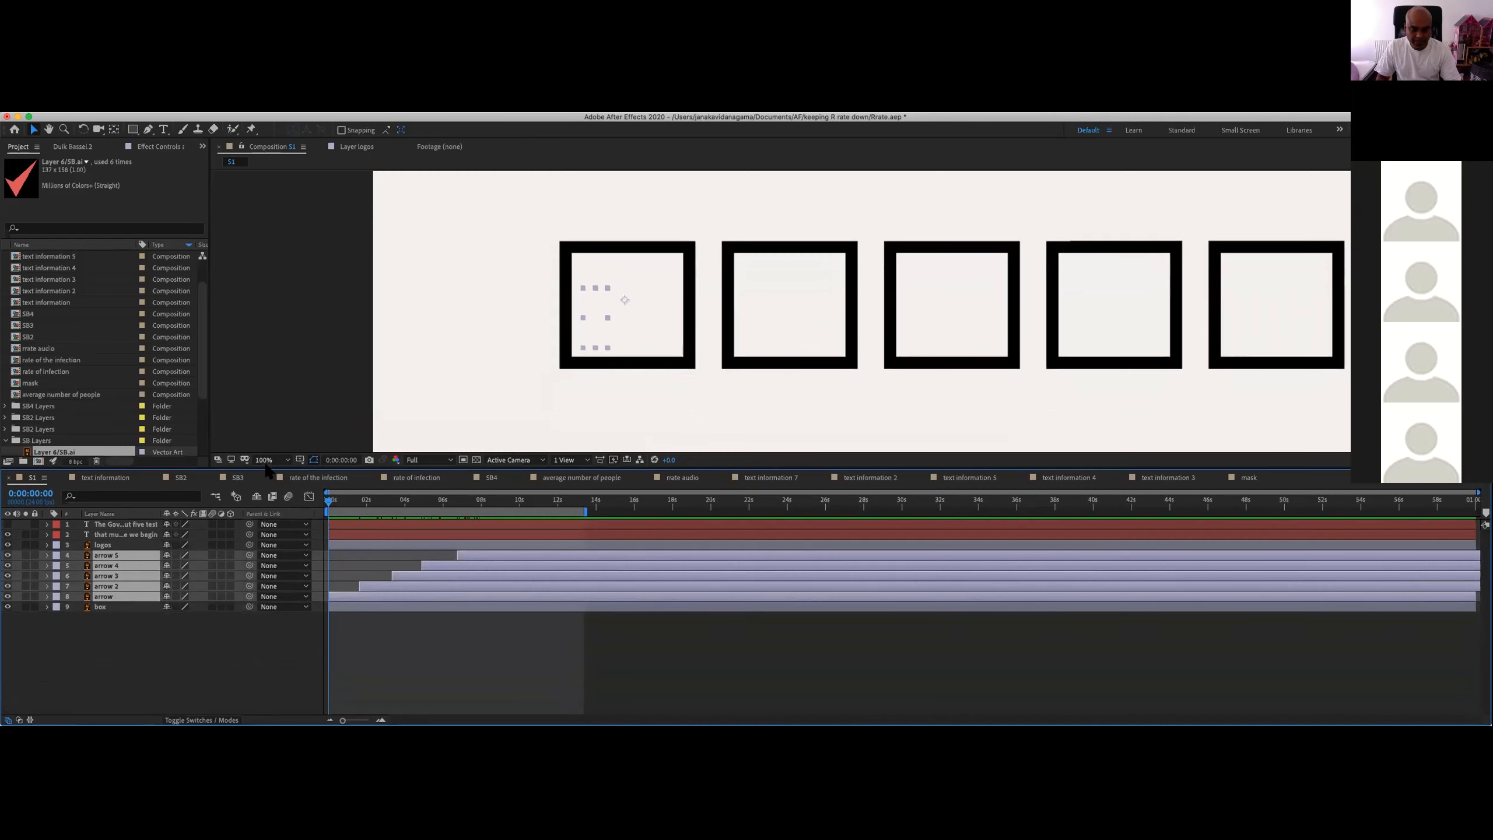
key("u")
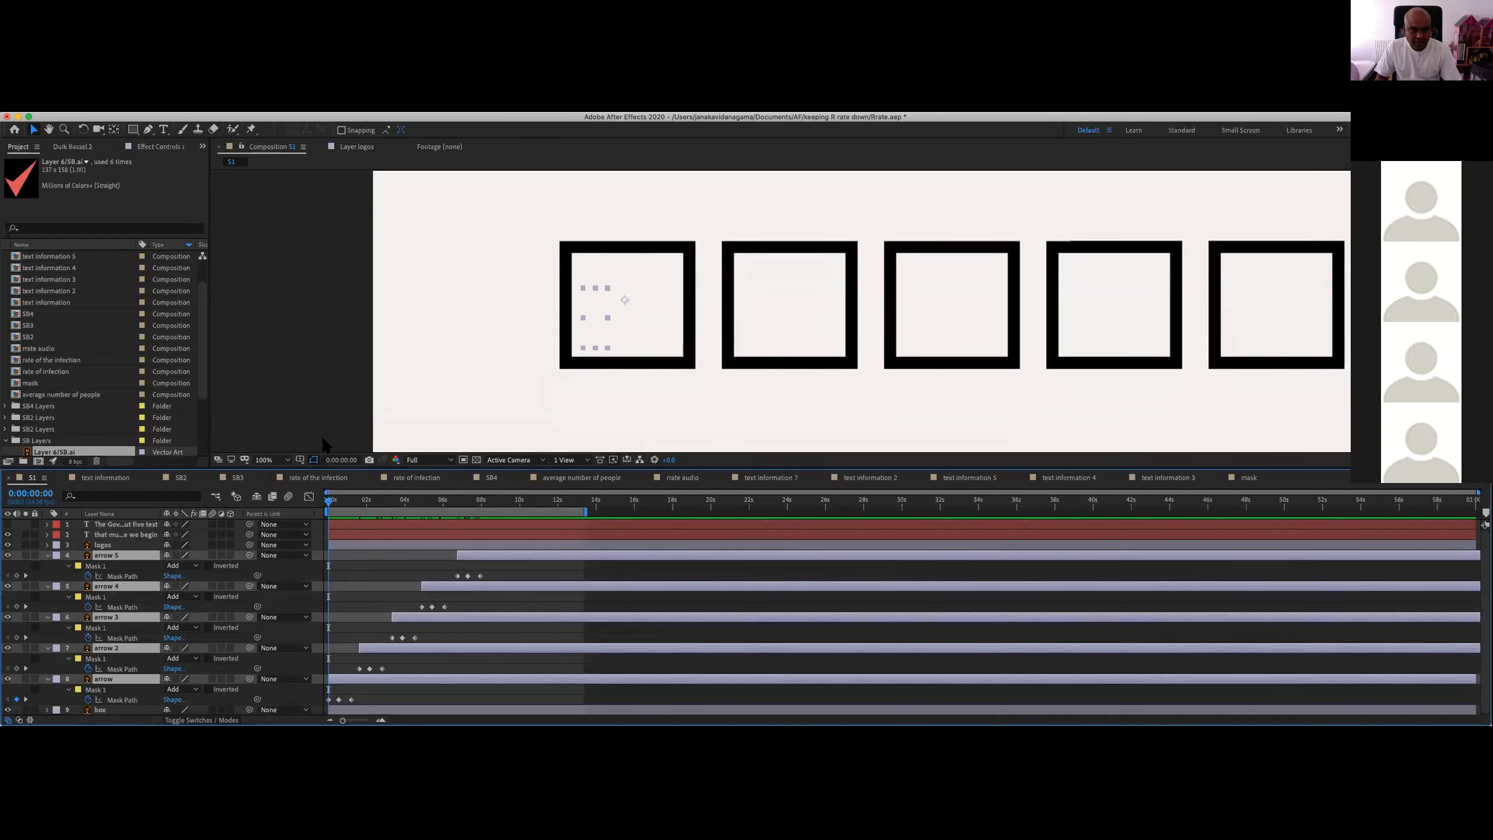
Step: Scrub through the first tick's mask reveal, and preview all five ticks from the start of S1
mouse_move(329, 498)
left_mouse_down()
mouse_move(366, 500)
mouse_move(322, 509)
mouse_move(358, 497)
left_mouse_up()
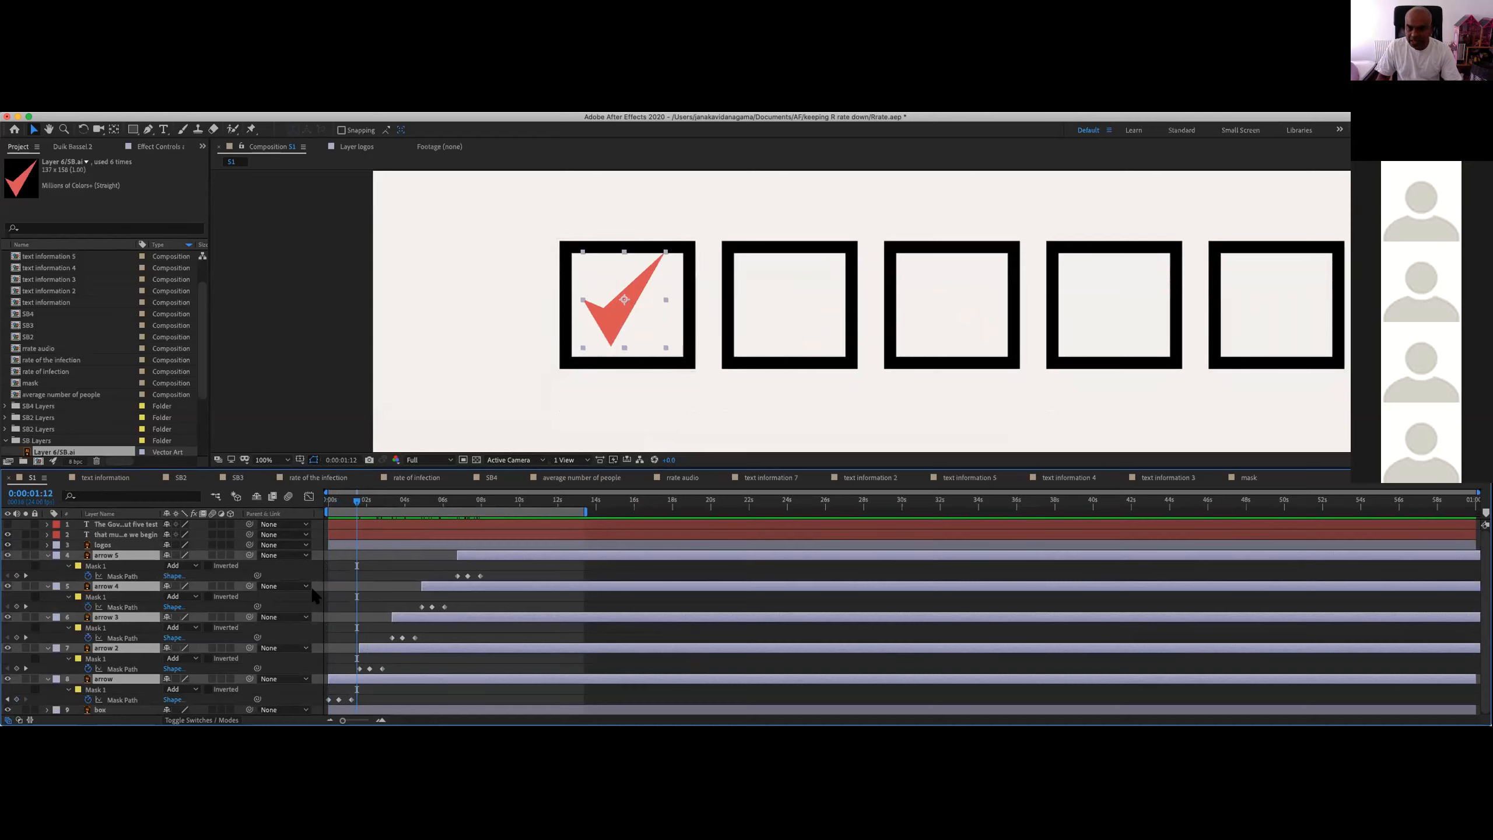
left_click_drag(336, 504, 359, 503)
left_click_drag(357, 504, 308, 503)
key("space")
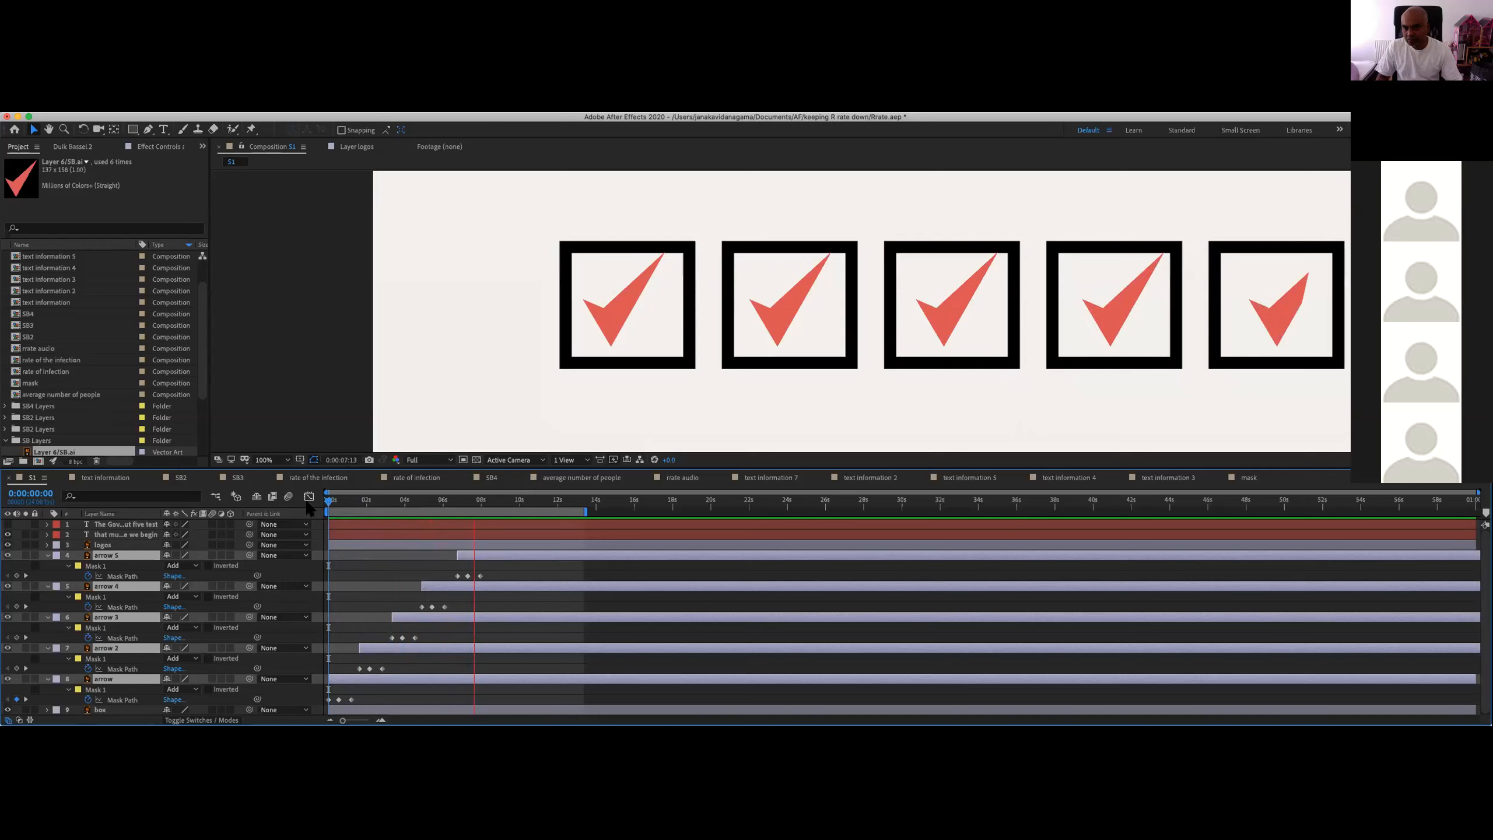
key("space")
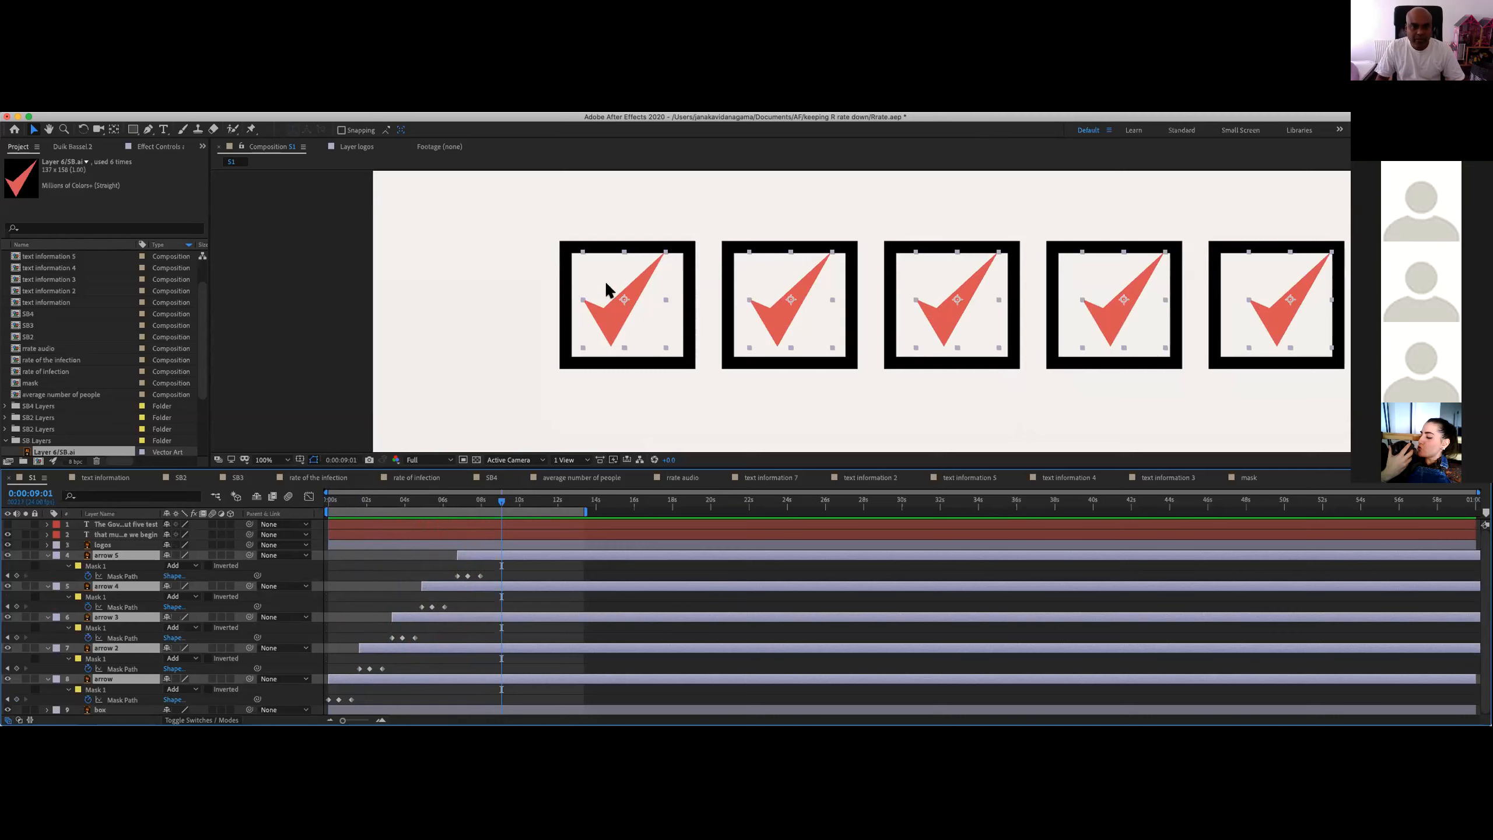
Step: Zoom the composition view out to 50% and add rrate audio.m4a to S1 beneath the box layer
key("comma")
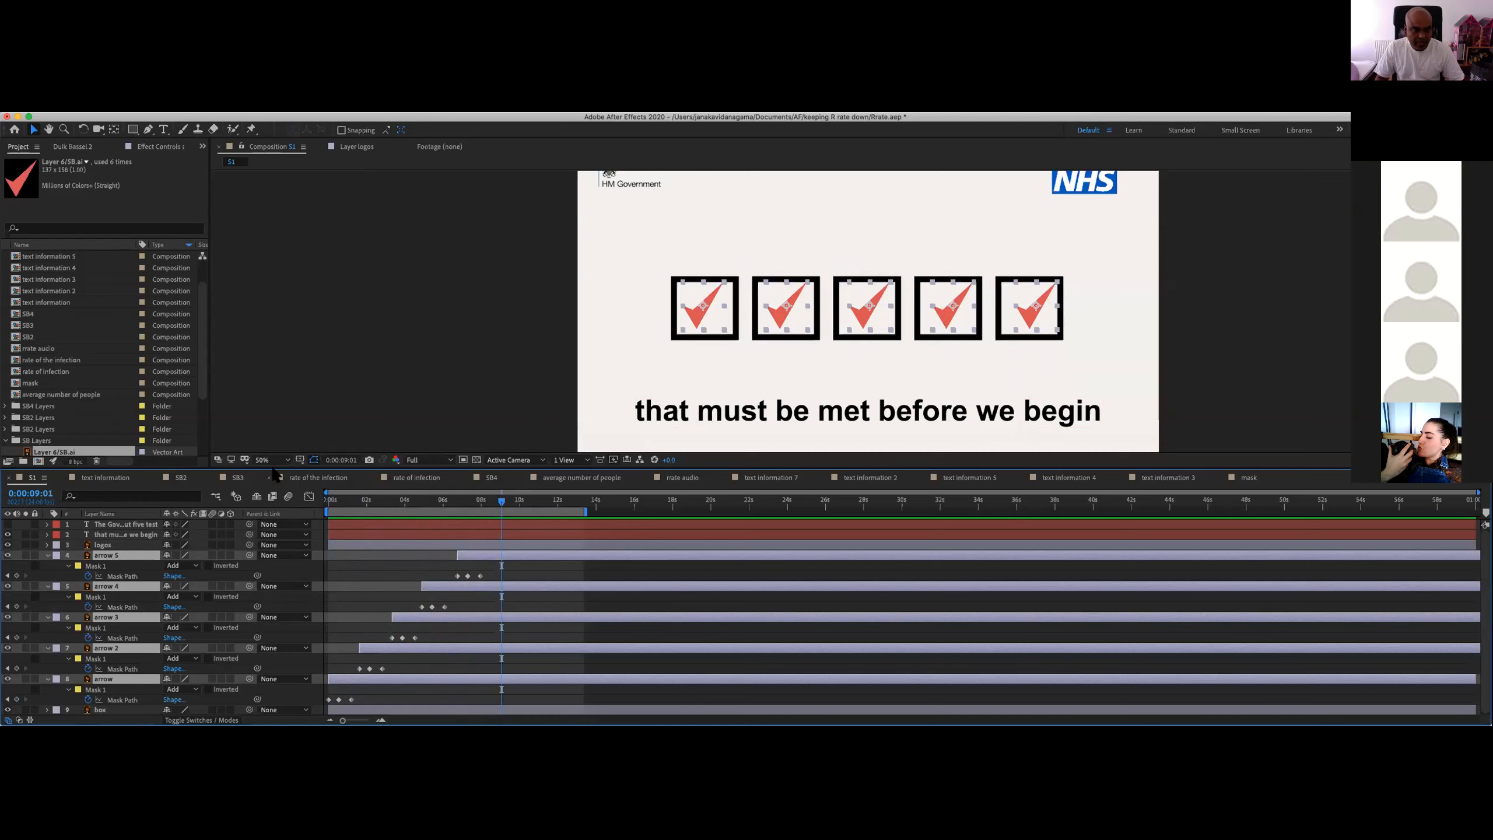
left_click_drag(271, 466, 176, 616)
left_click(6, 475)
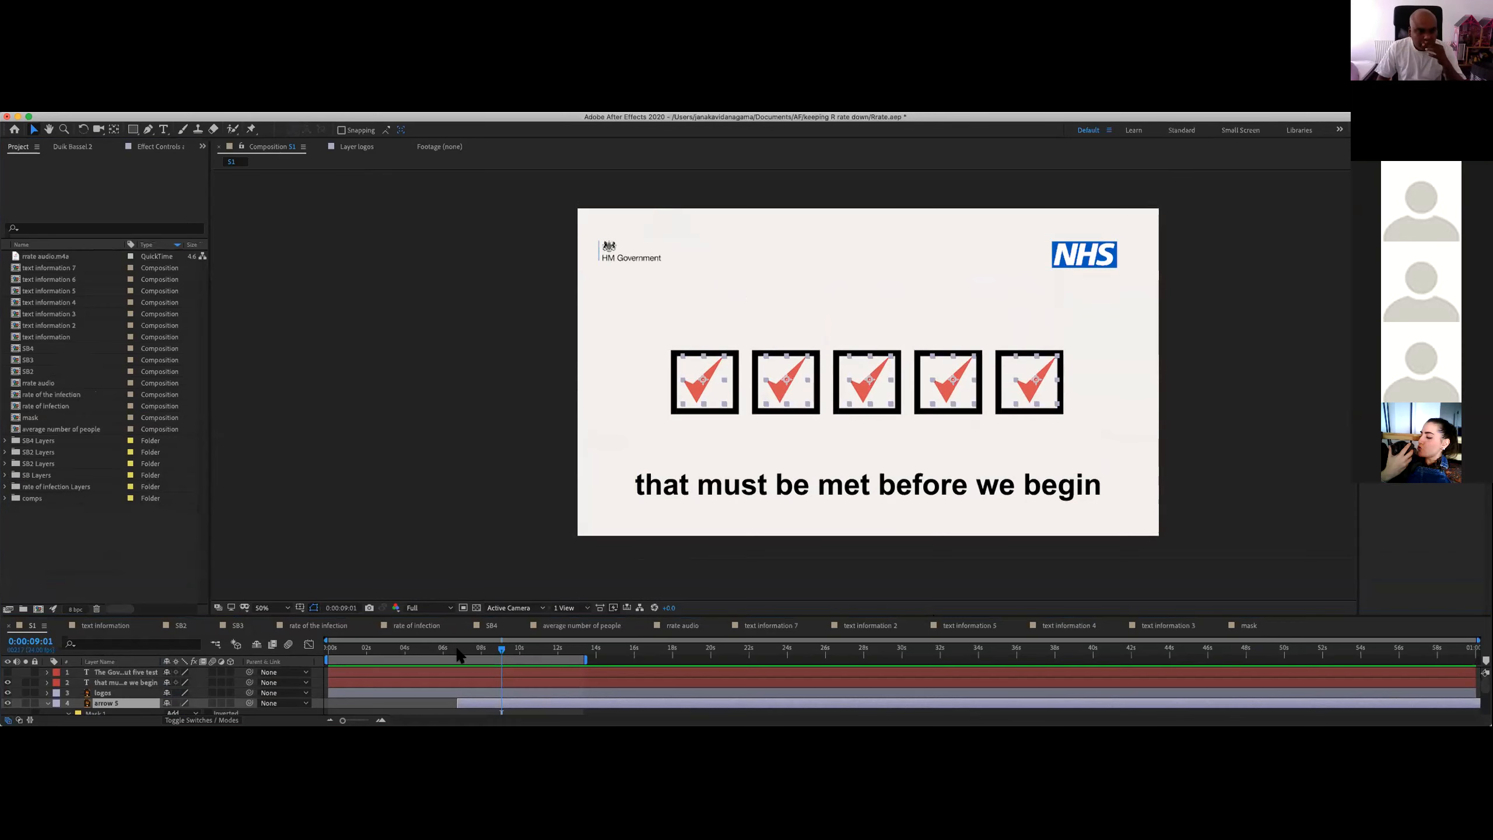
left_click_drag(432, 616, 455, 375)
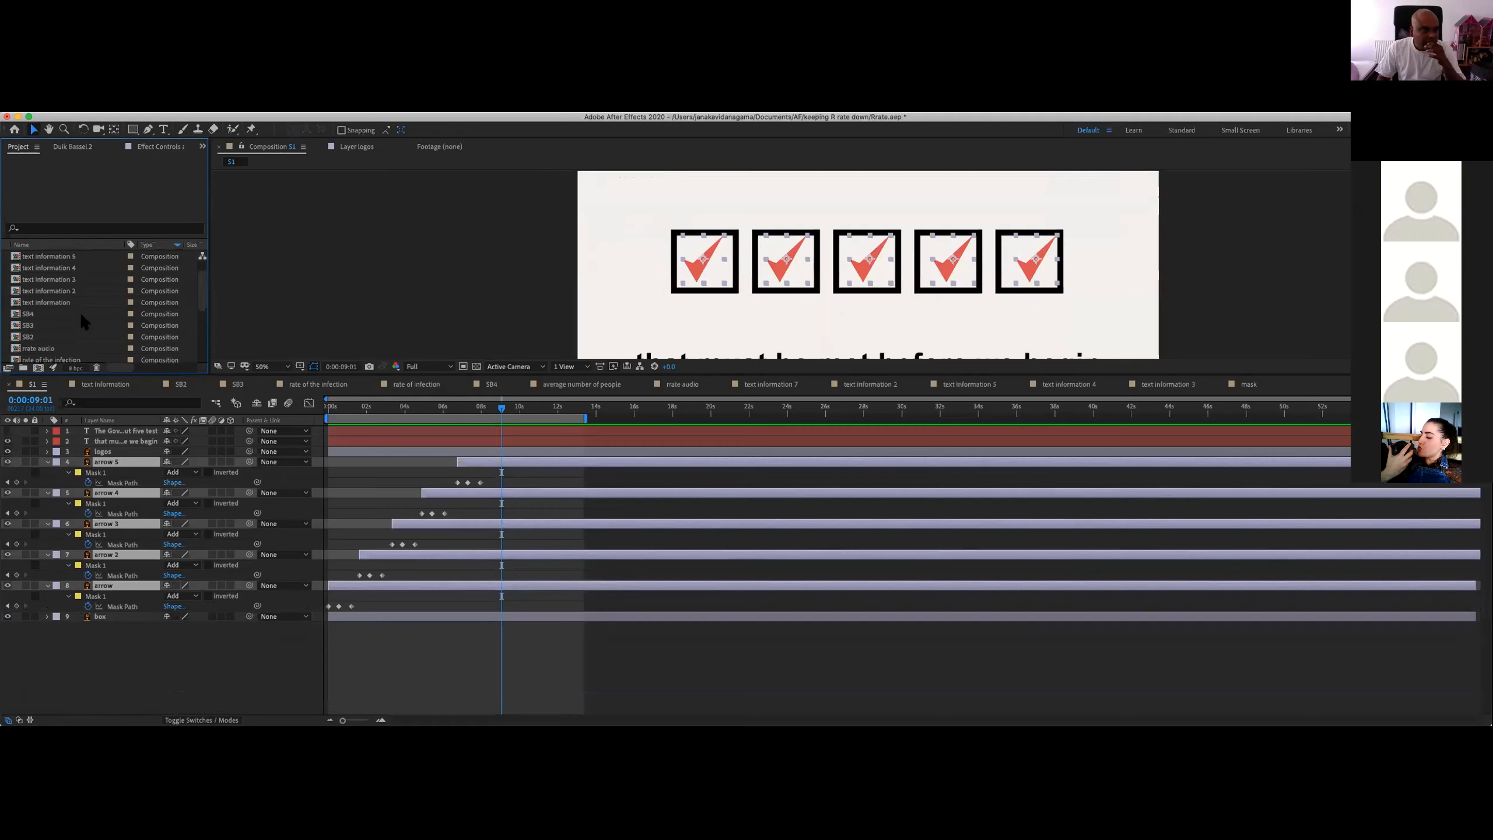
left_click(53, 259)
left_click_drag(53, 259, 226, 669)
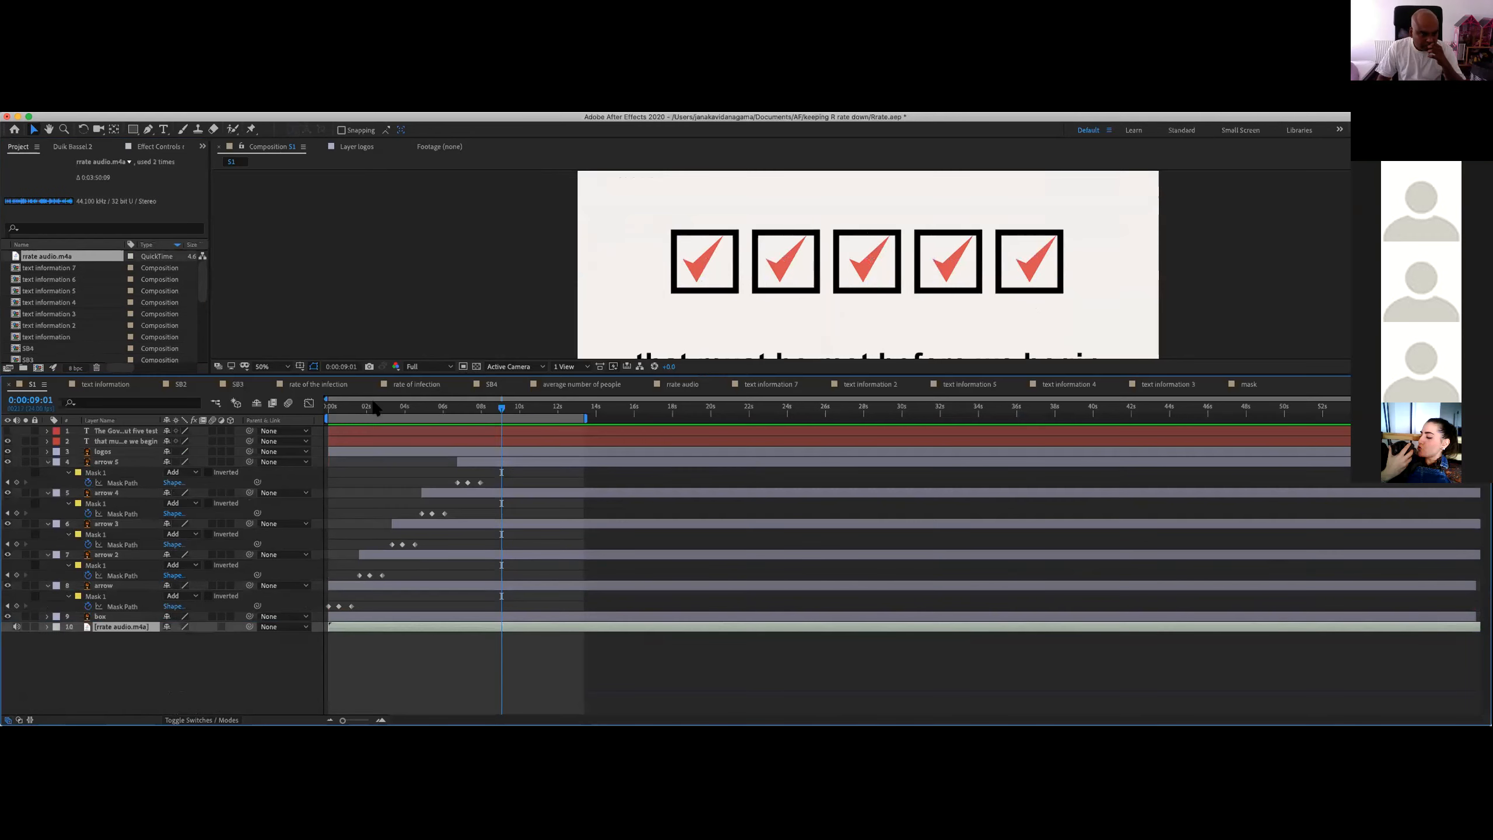
Step: Return to the start of S1 and display the rrate audio.m4a layer's waveform
left_click(327, 412)
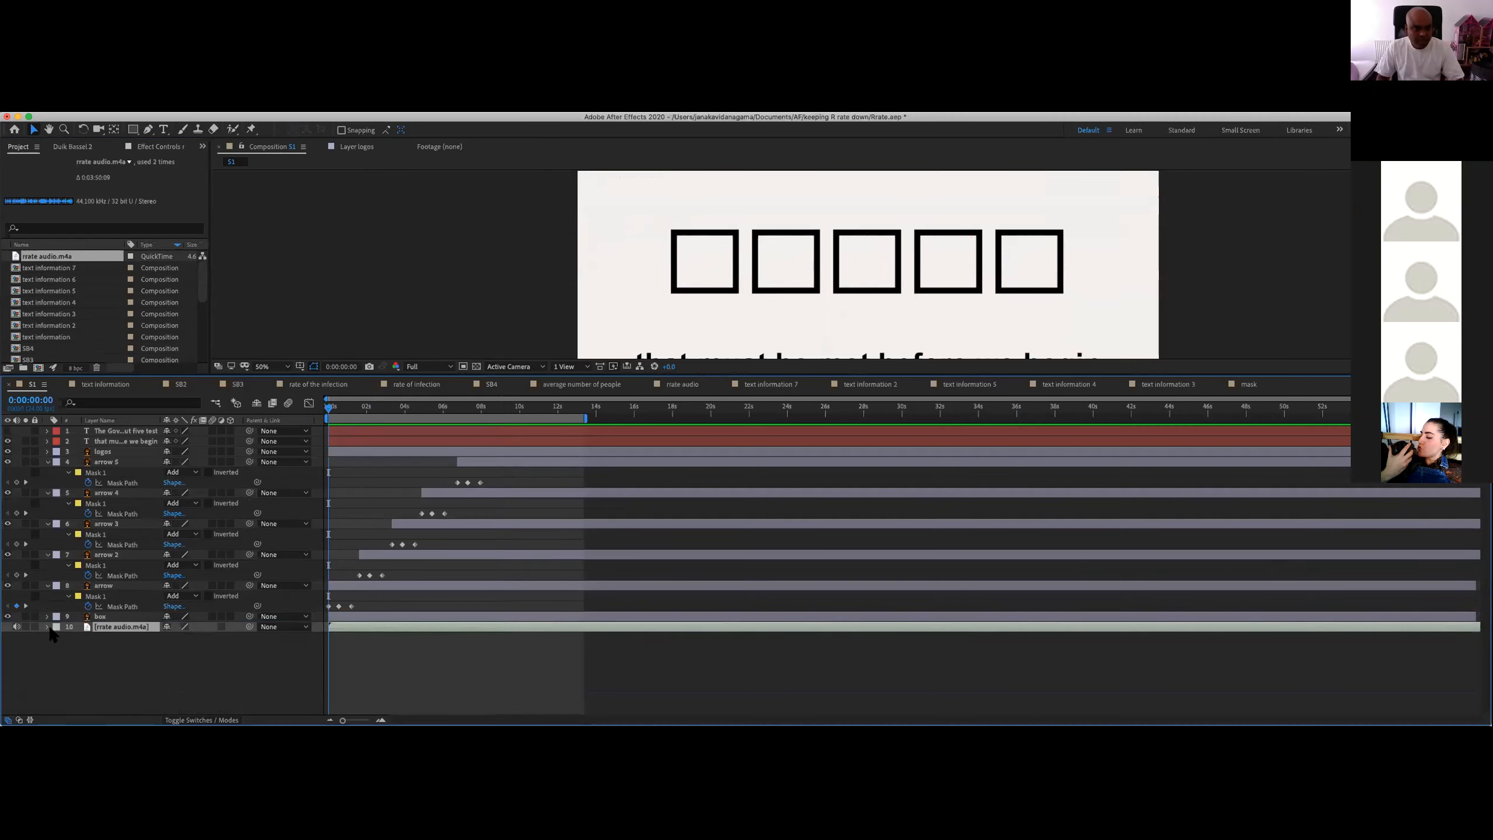
left_click(47, 626)
left_click(57, 637)
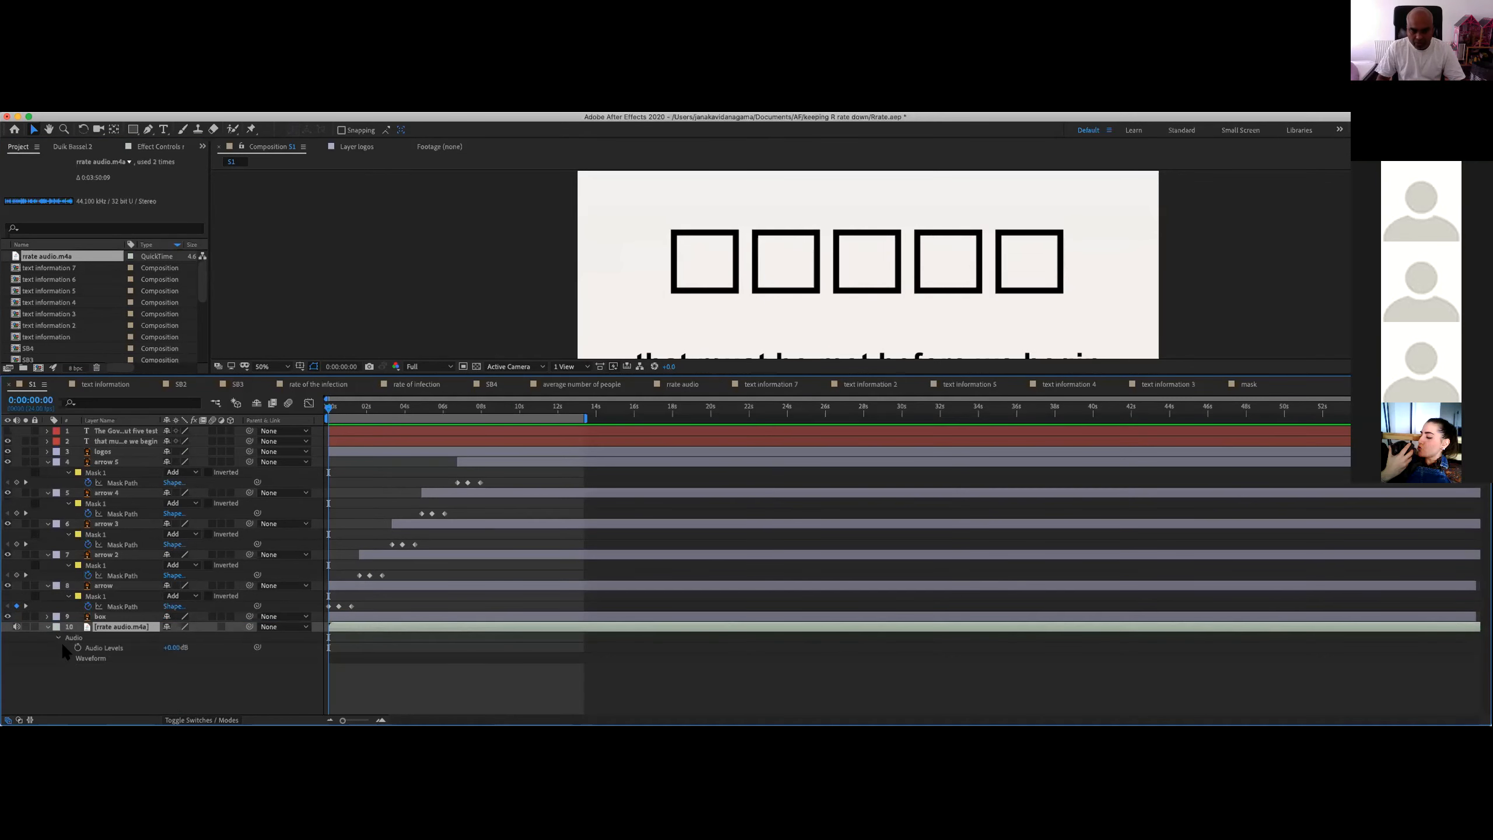
left_click(67, 657)
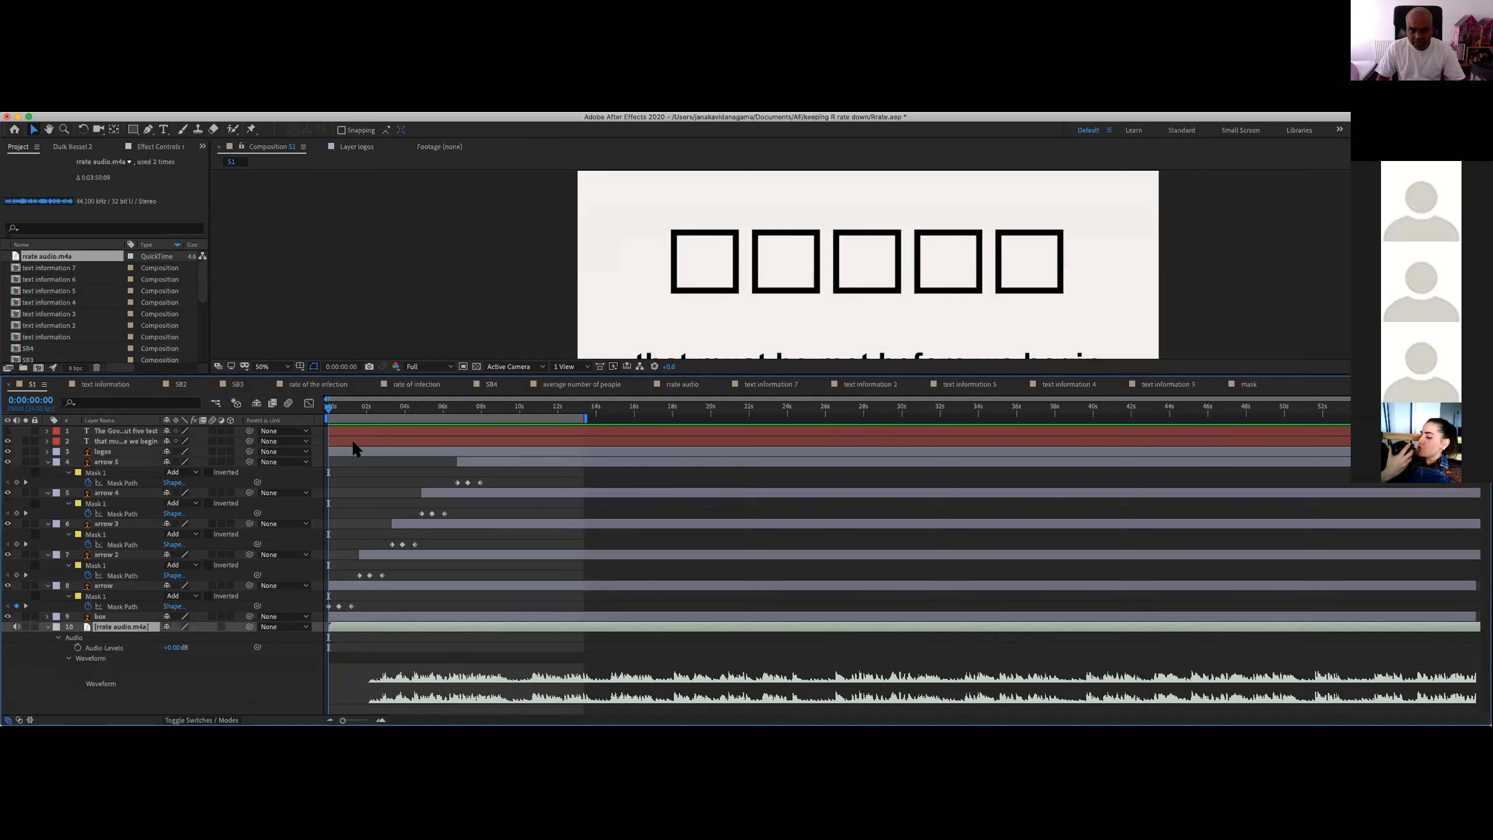
Step: Reposition the composition view to show the caption and preview S1 with its audio from the start
key("h")
left_click_drag(1105, 213, 1007, 148)
key("v")
key("space")
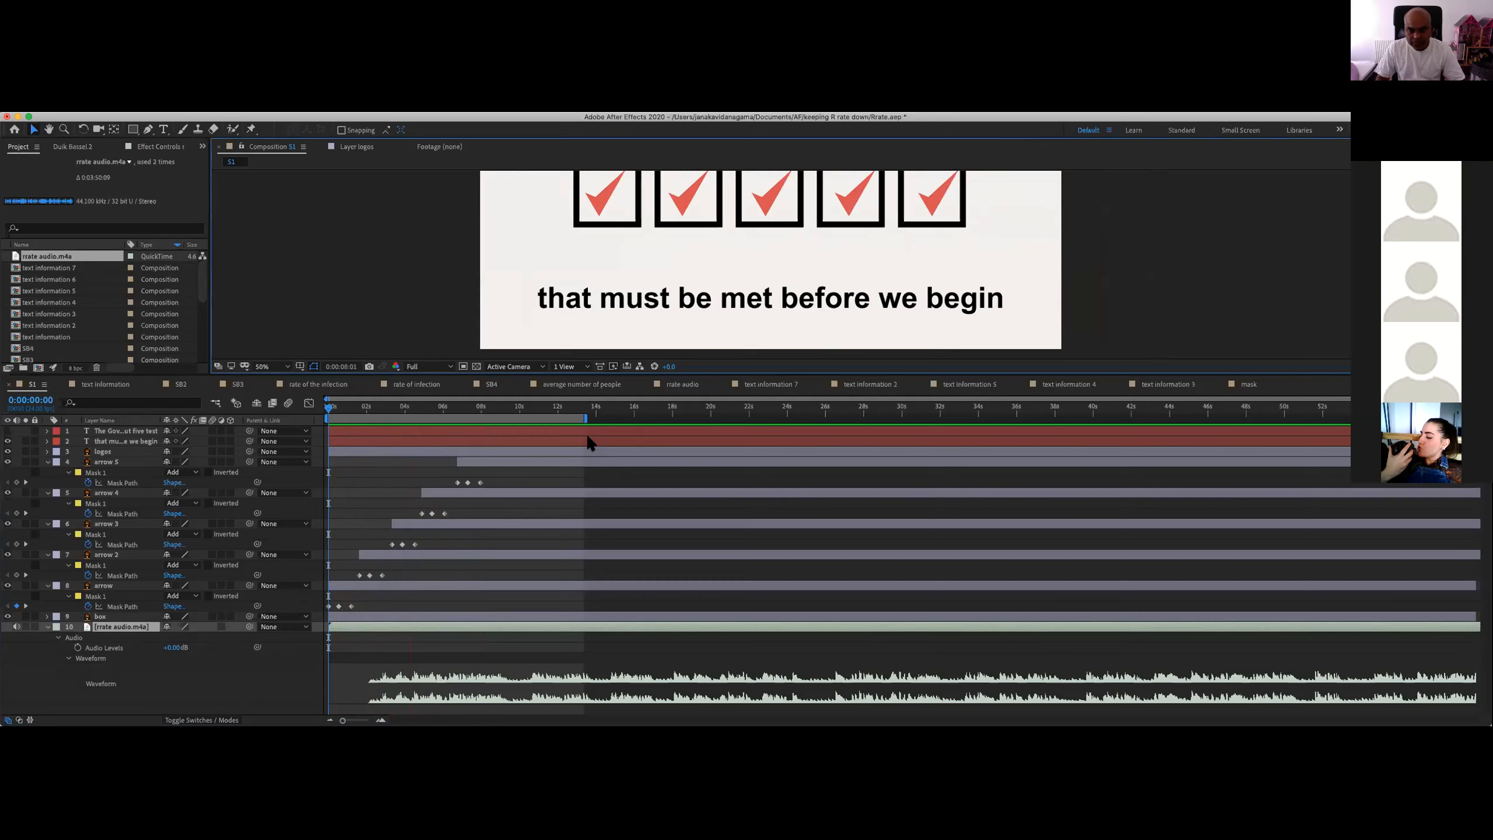
key("space")
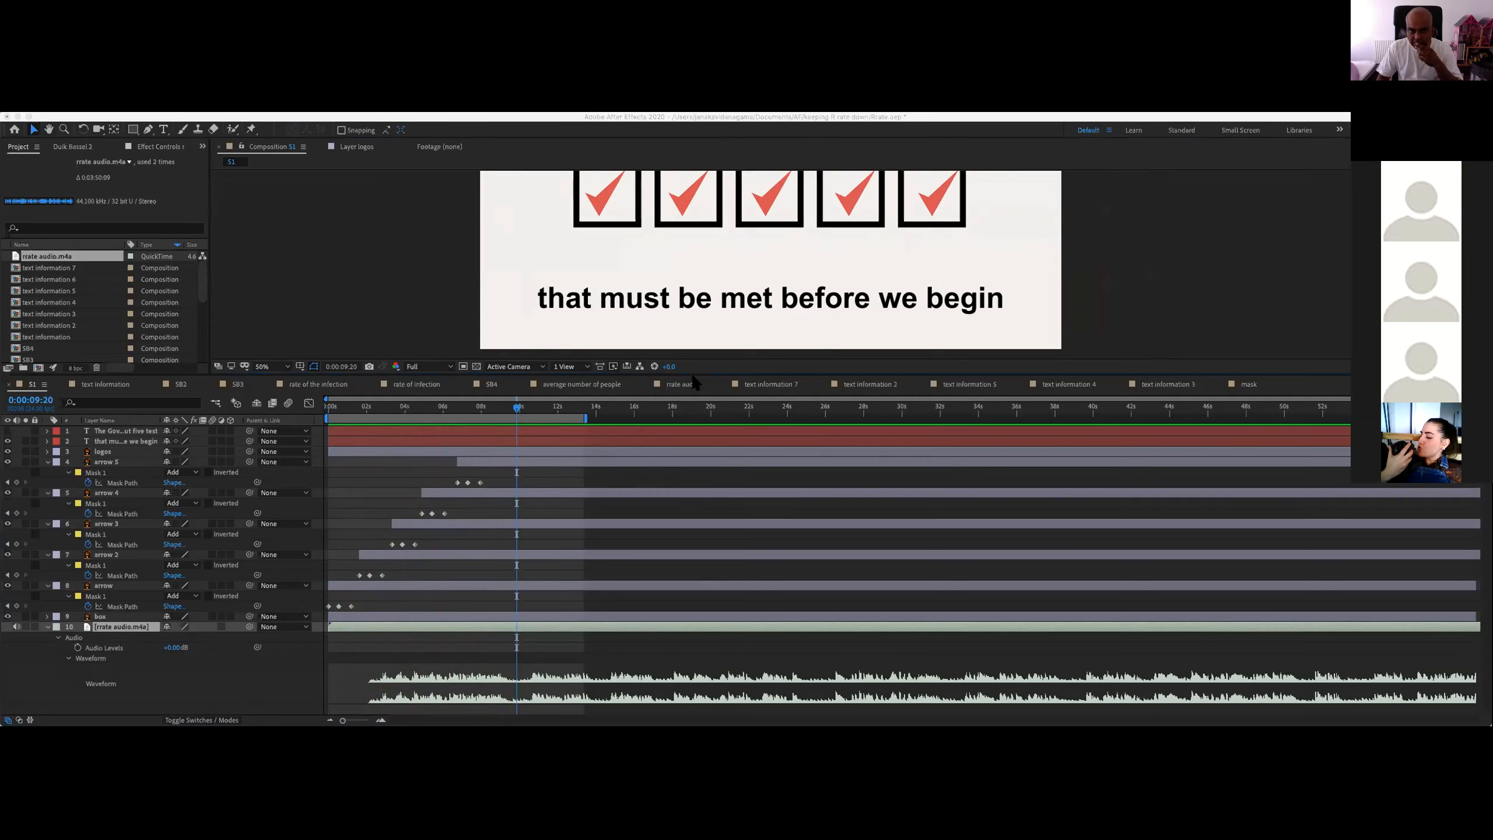
Step: Switch to the browser and play the opening tick-box scene of the 'keeping R rate down' reference video repeatedly
key("super+Tab")
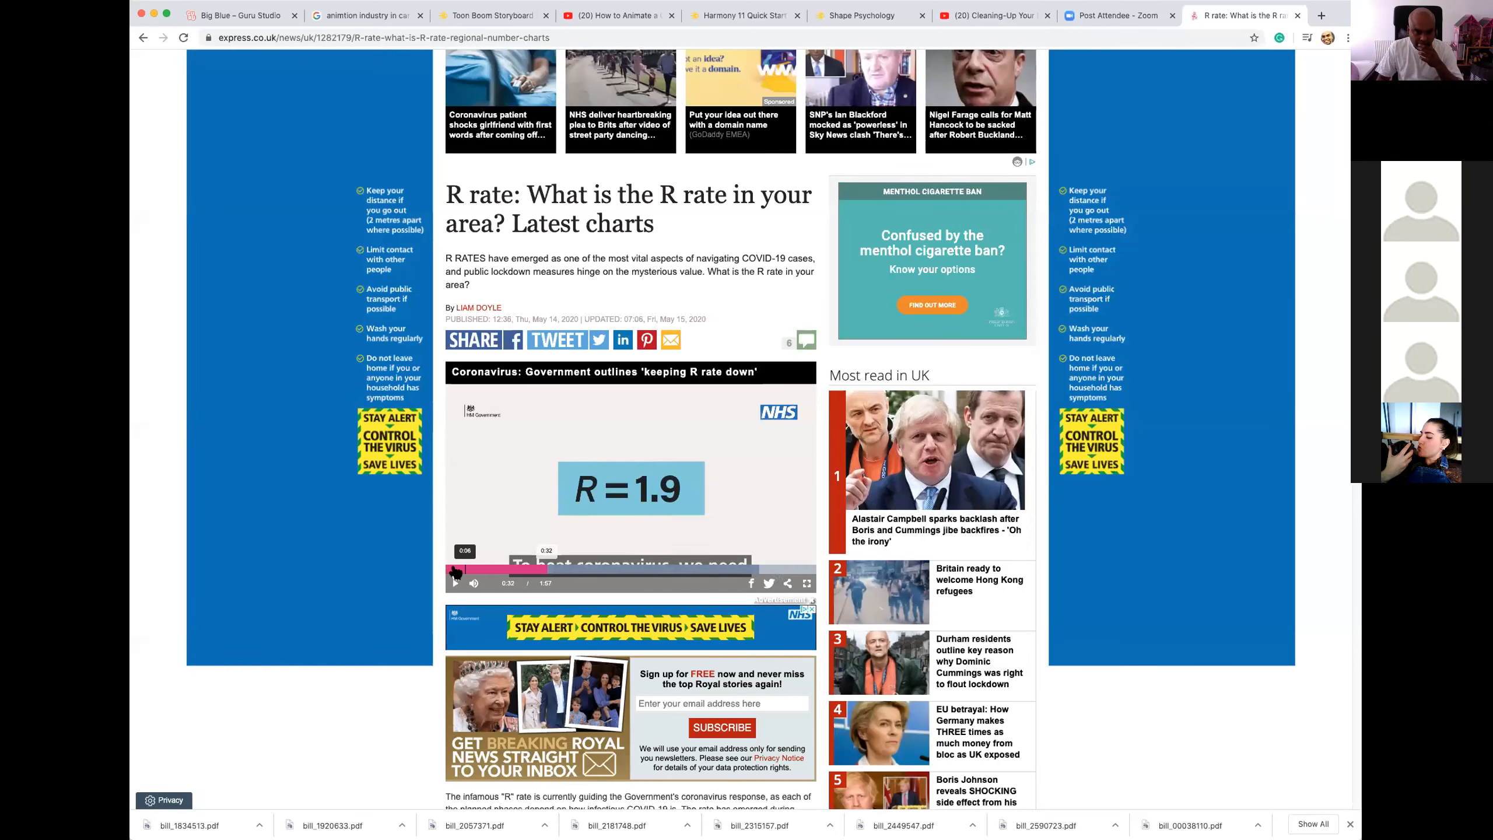
left_click(412, 567)
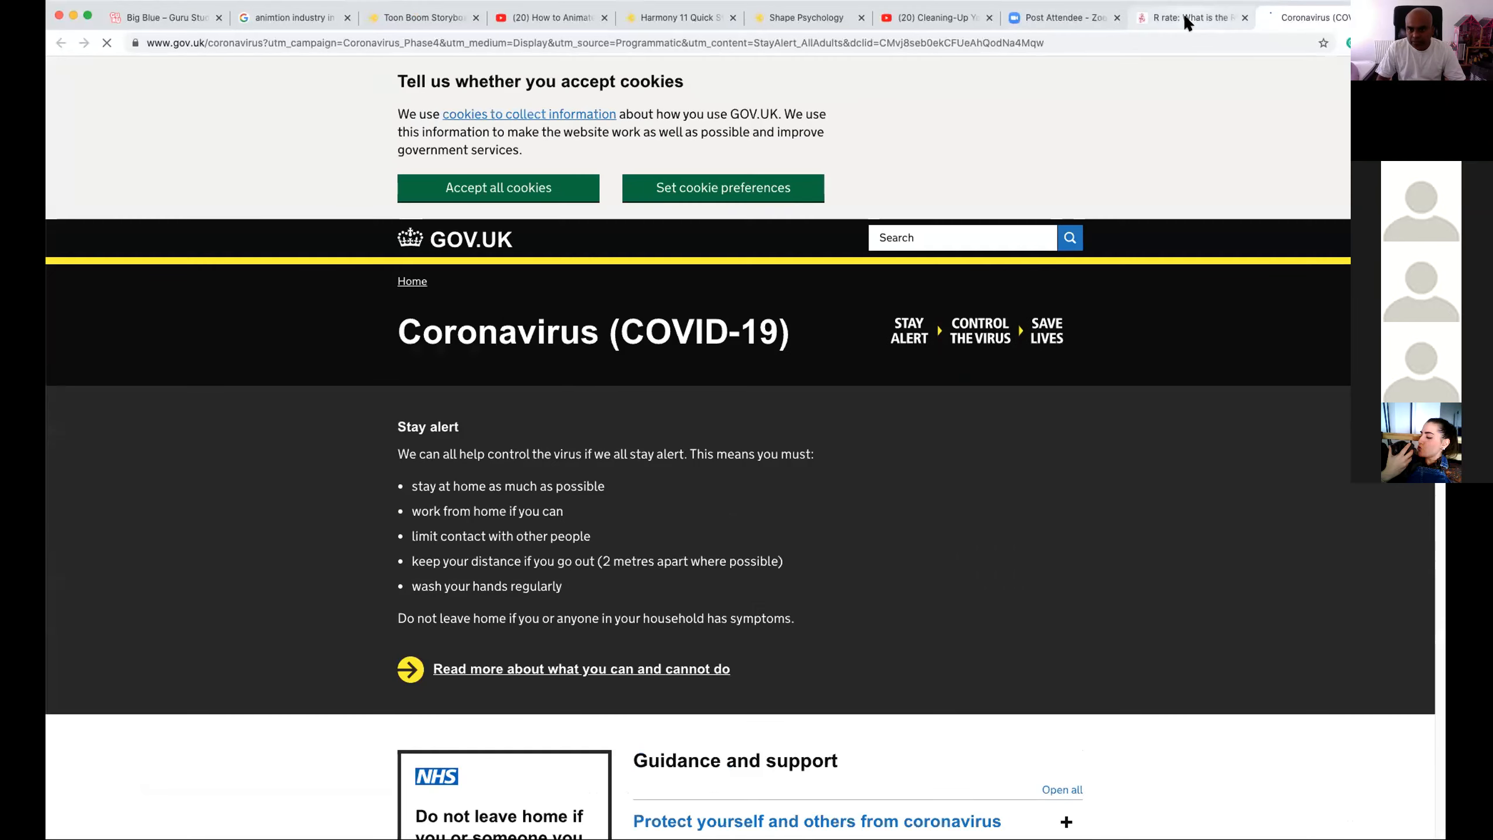
left_click(1185, 22)
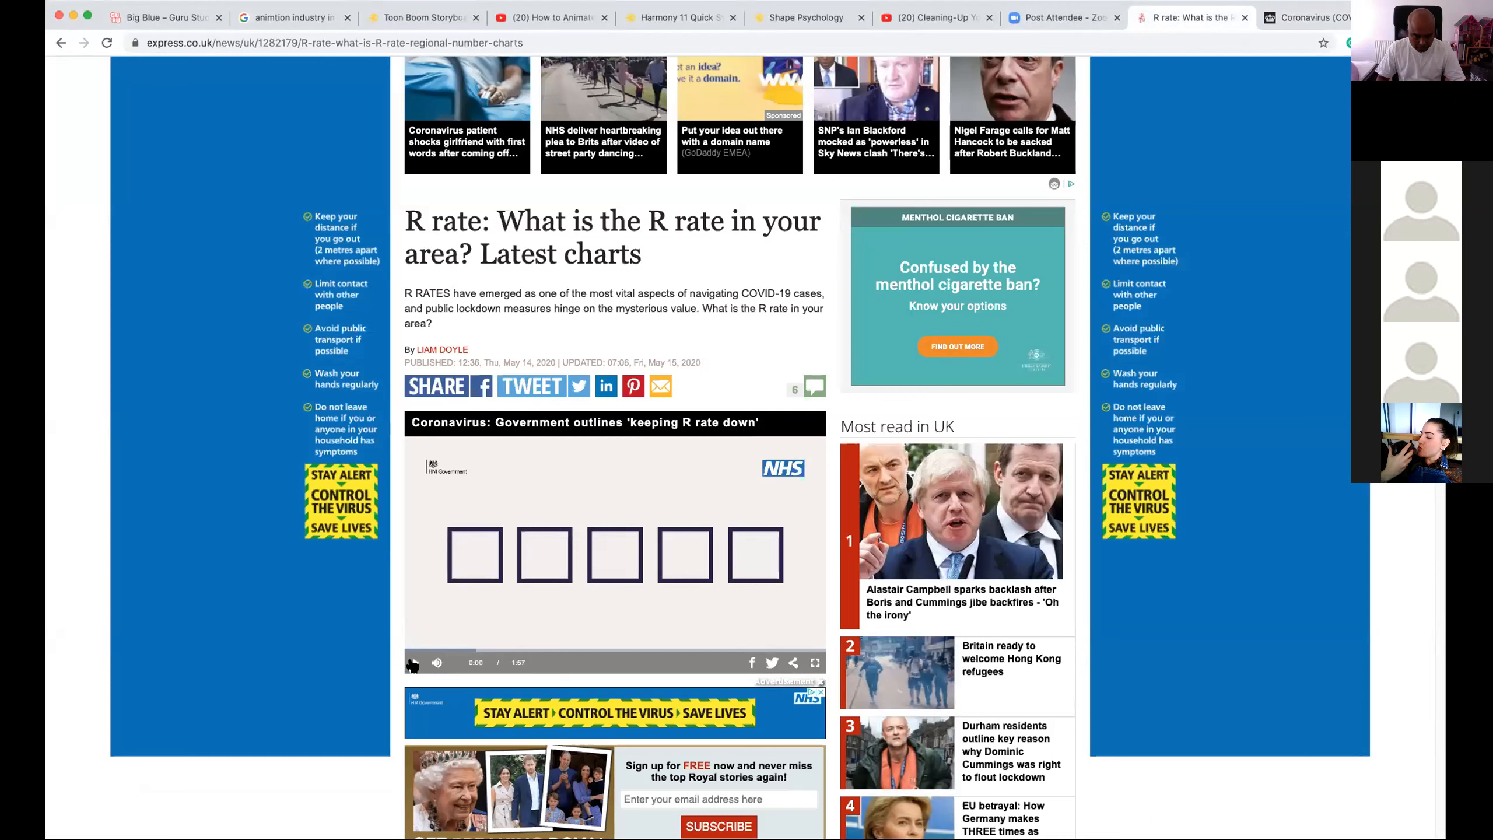
left_click(413, 663)
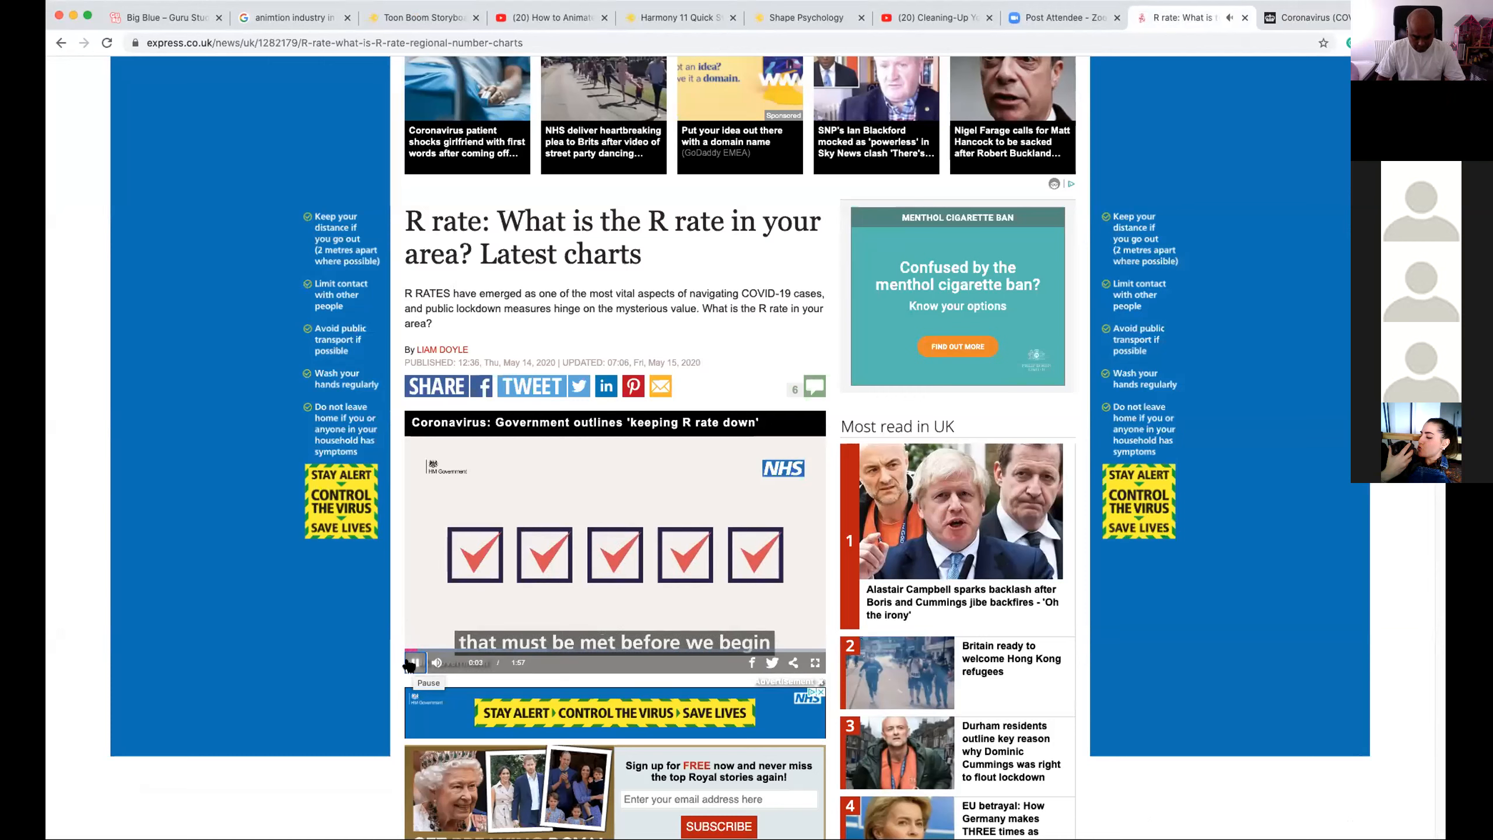
left_click(413, 662)
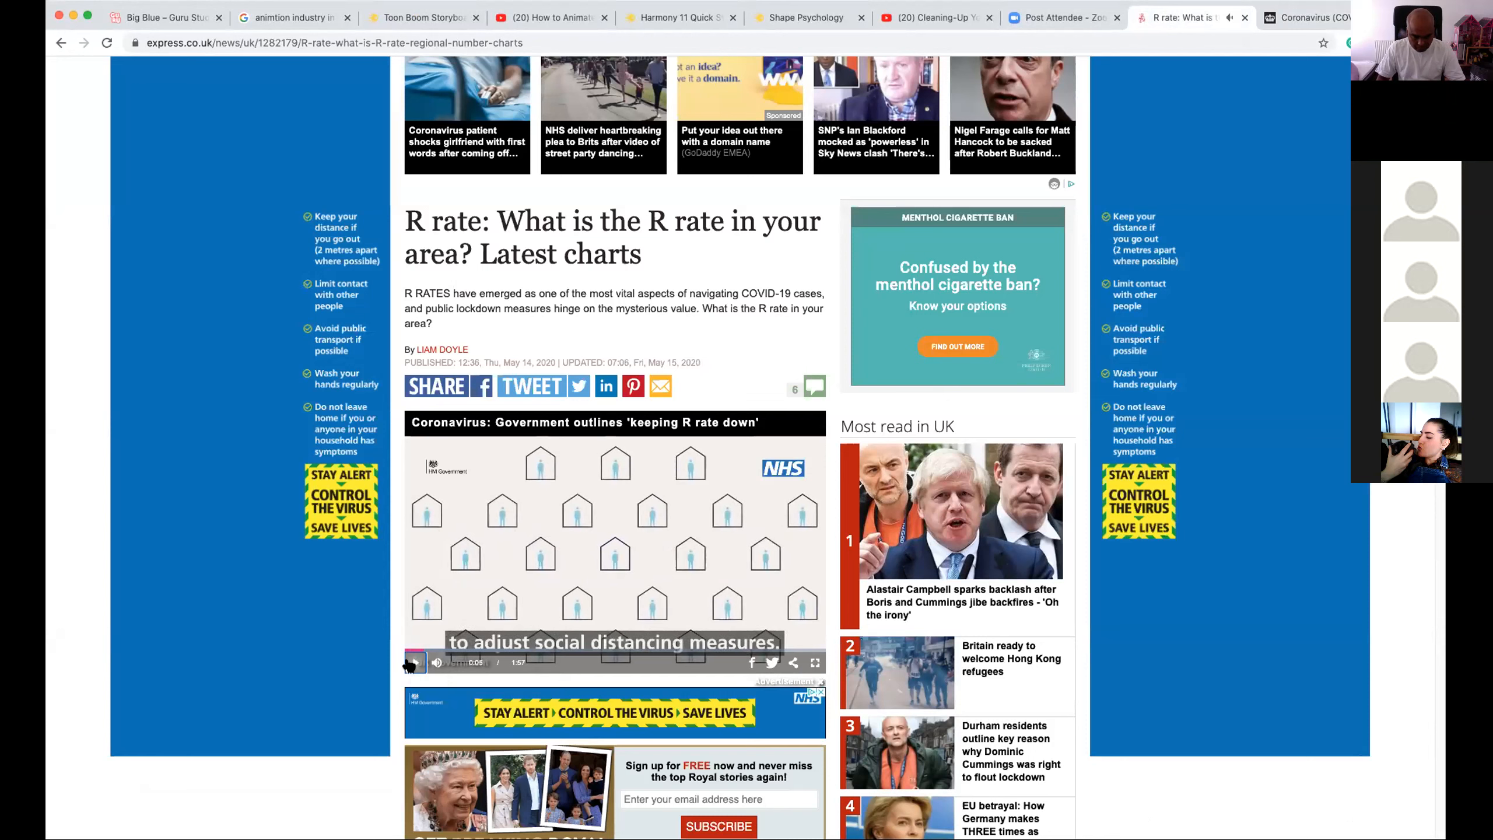
left_click(413, 660)
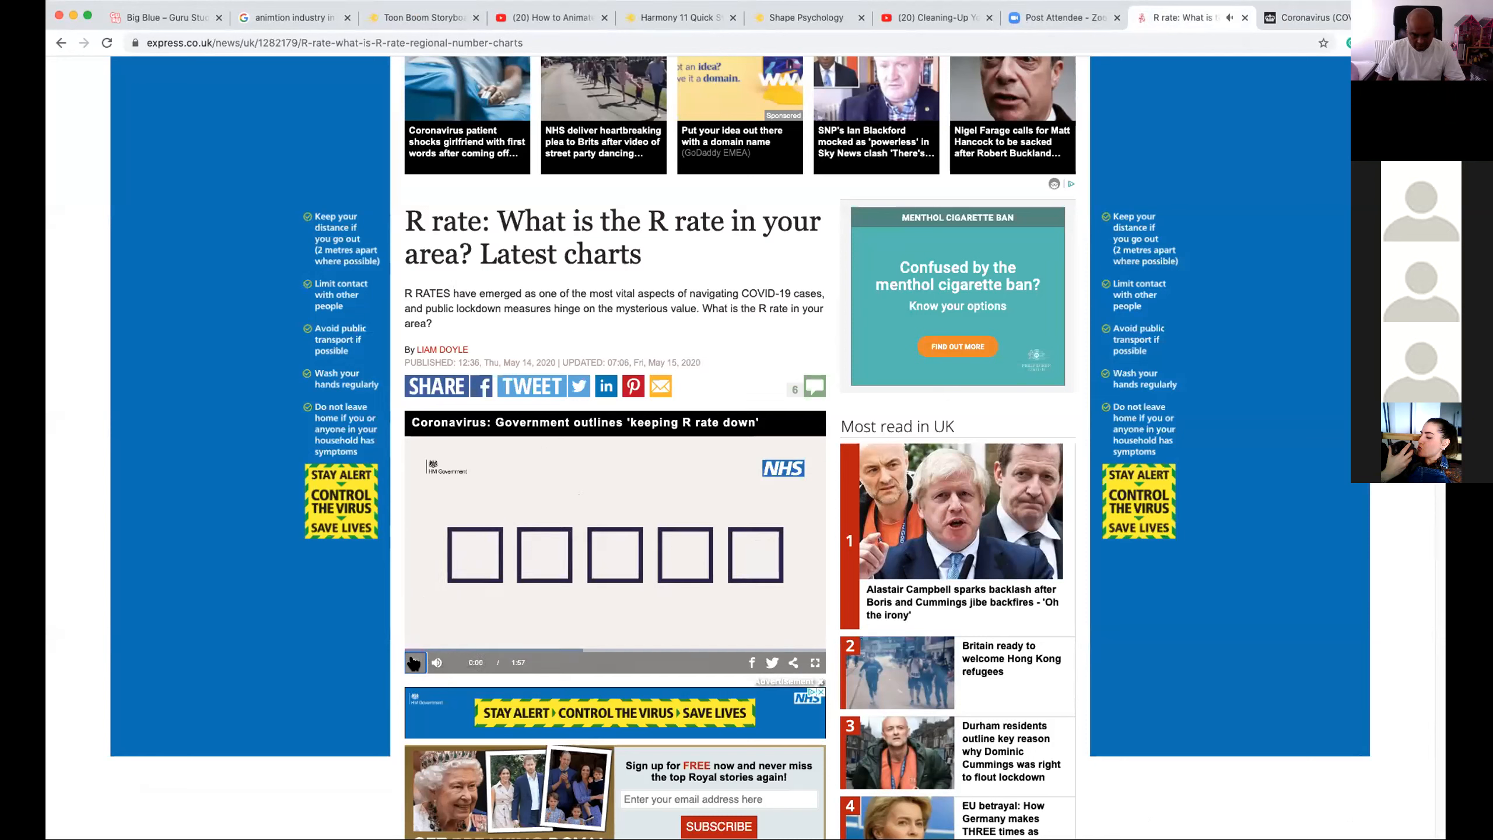
left_click(414, 662)
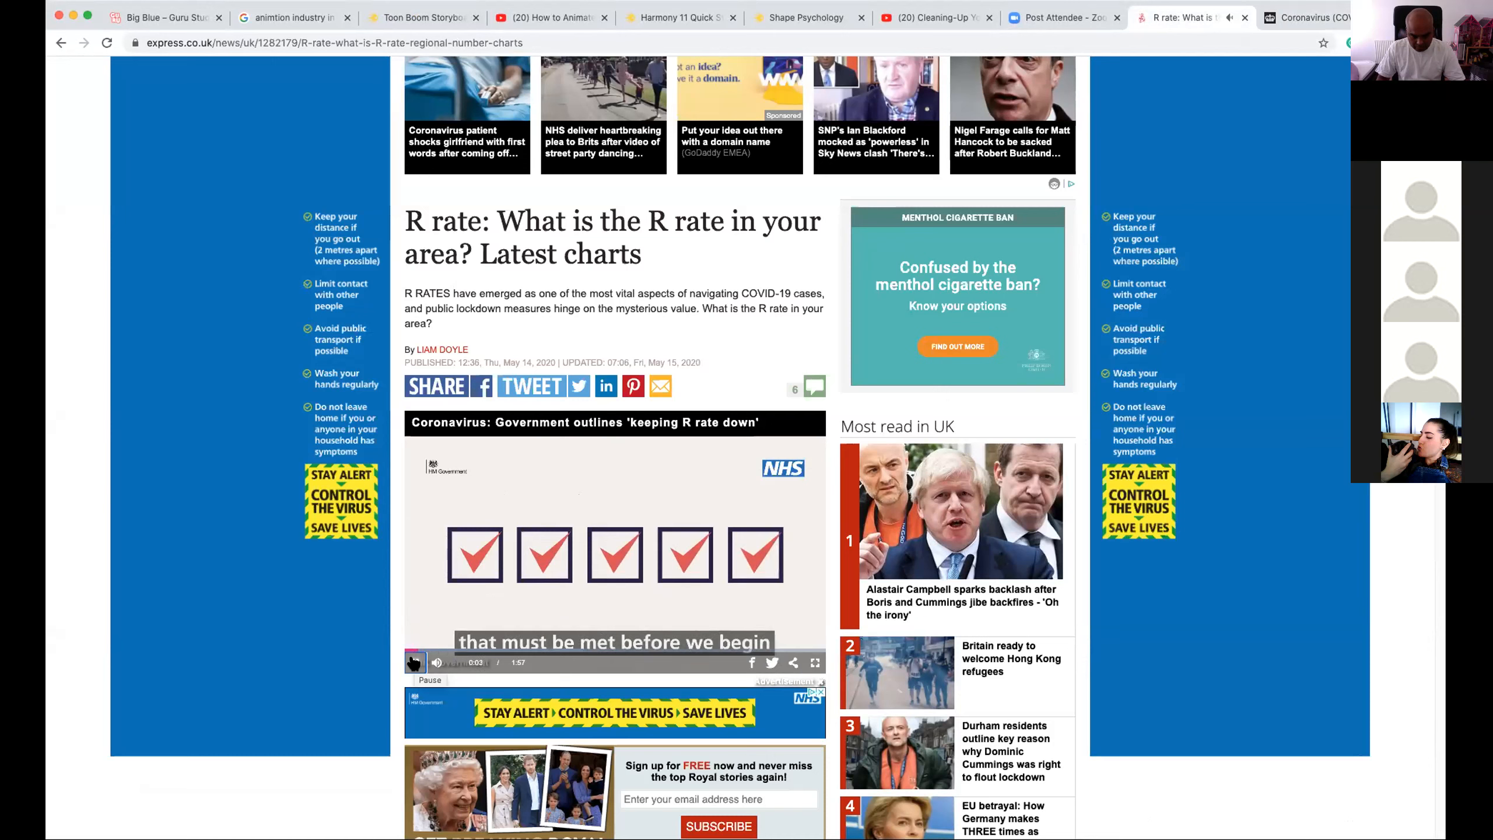
left_click(413, 662)
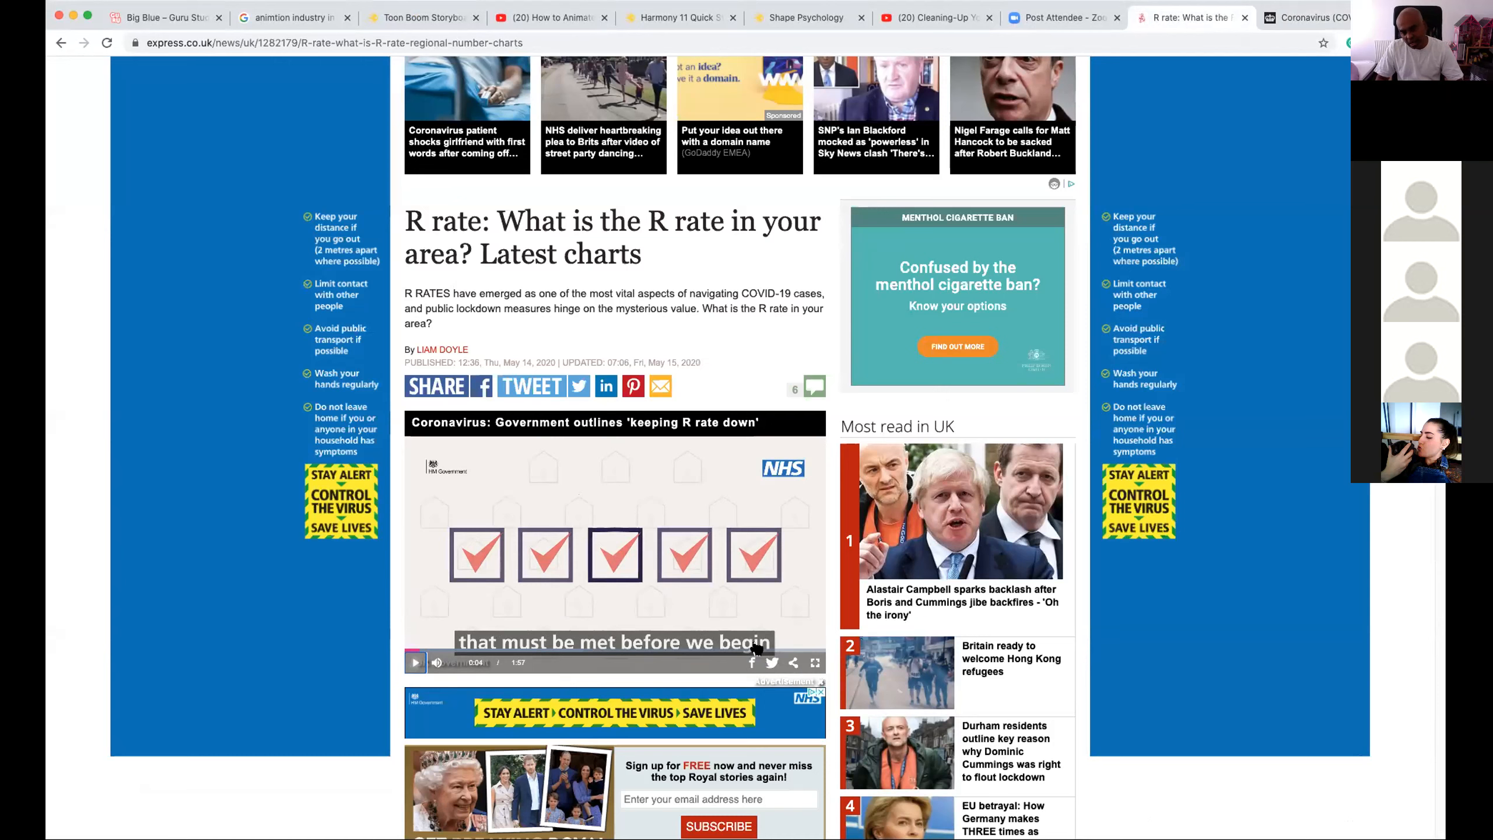
key("space")
key("space")
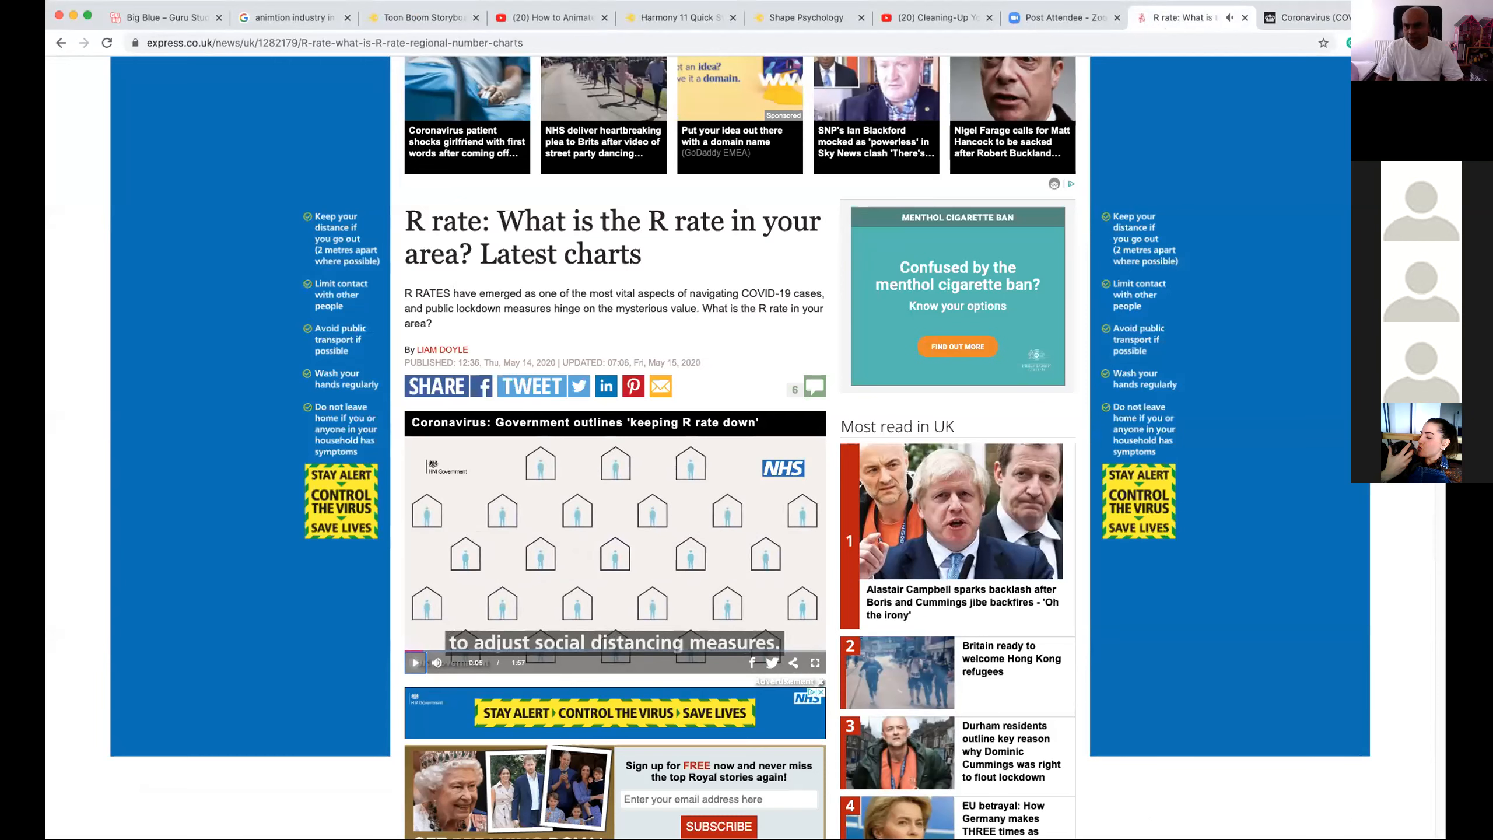
Step: Back in After Effects at the start of S1, show the "The Goverment has set out five test" caption and hide "that must be met before we begin"
key("super+Tab")
left_click_drag(348, 407, 306, 407)
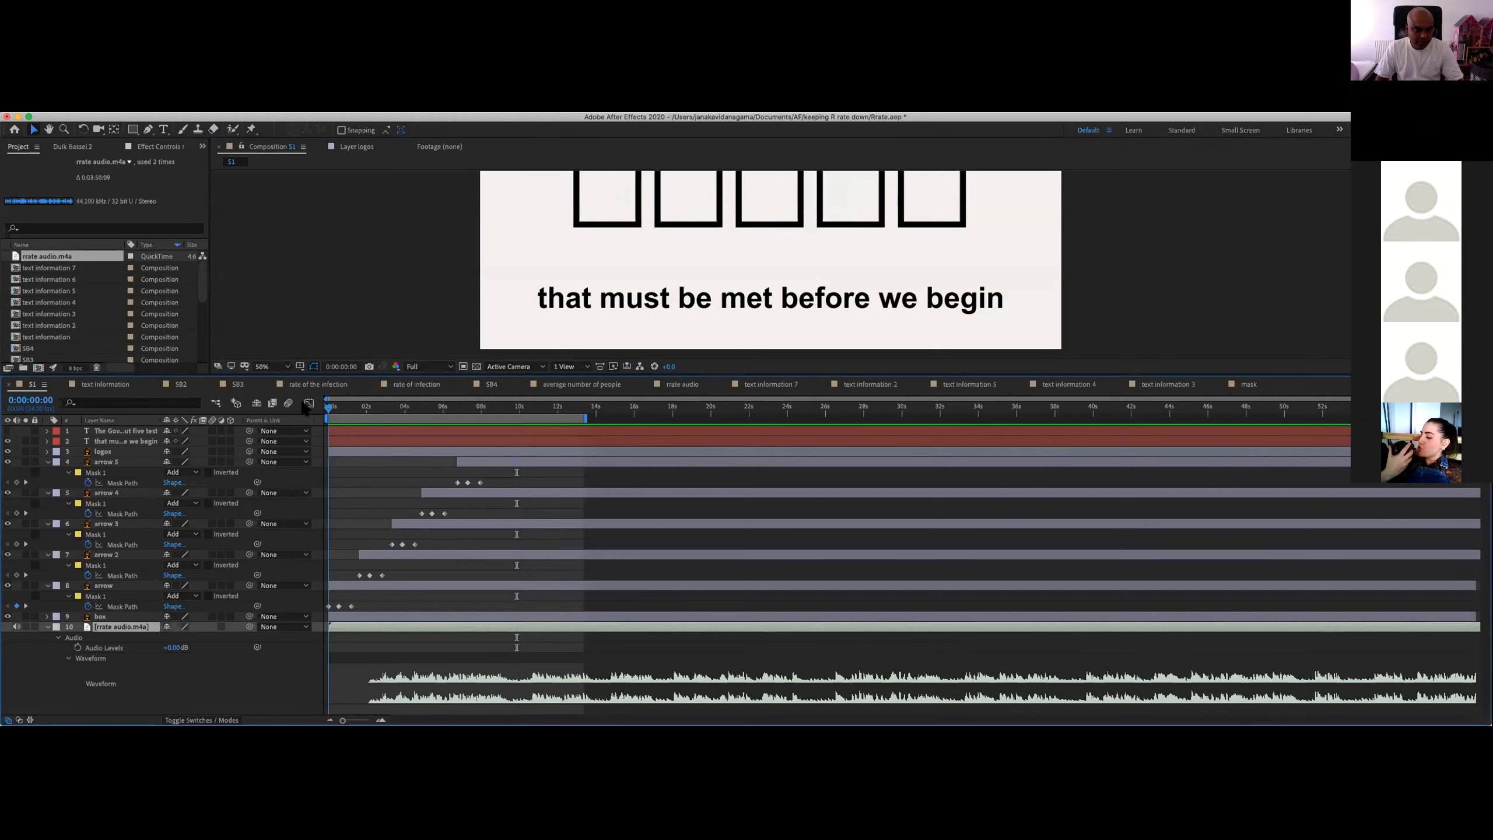
left_click(7, 430)
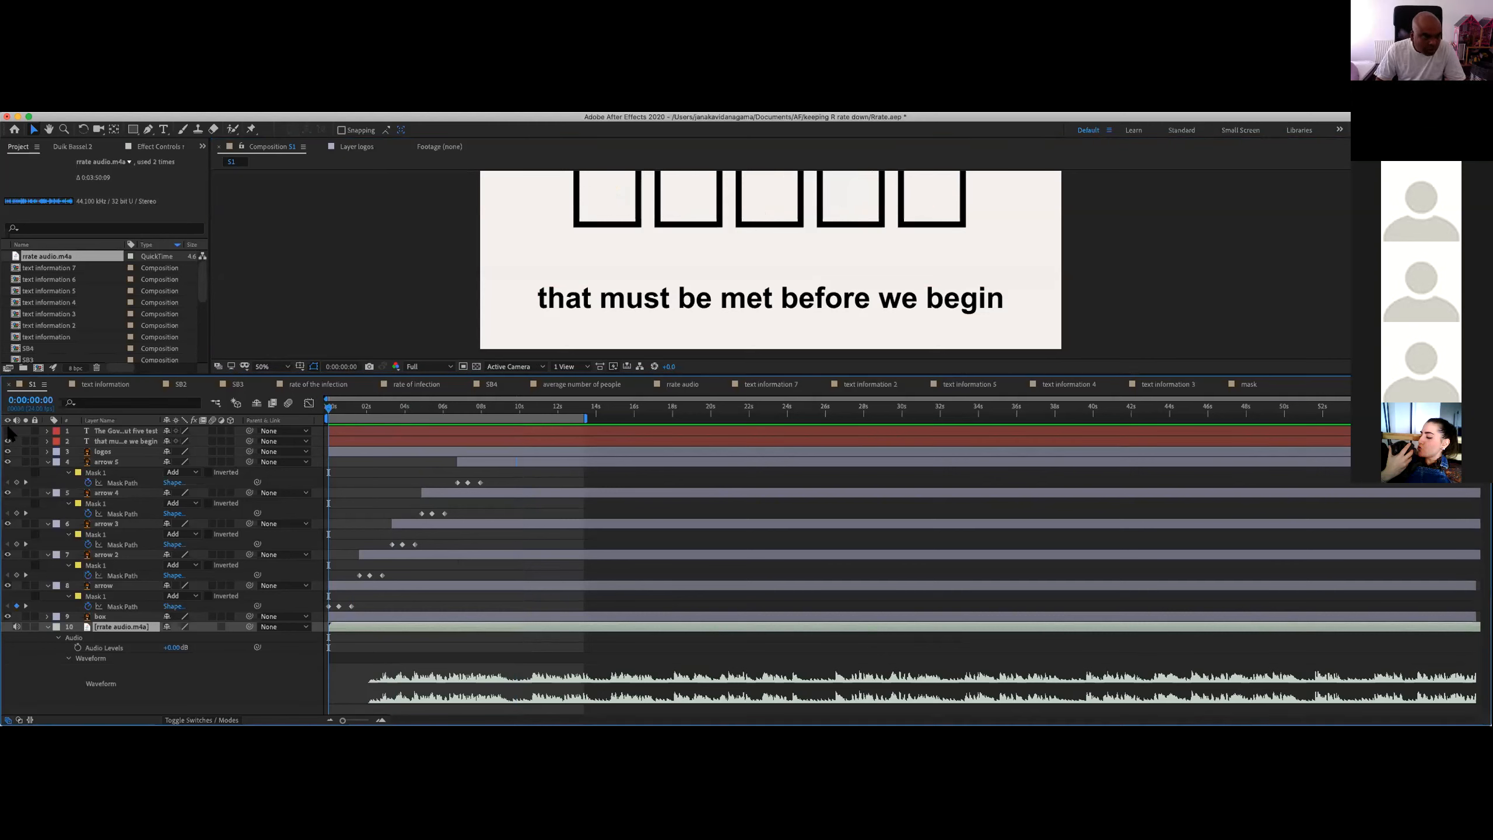
left_click(7, 440)
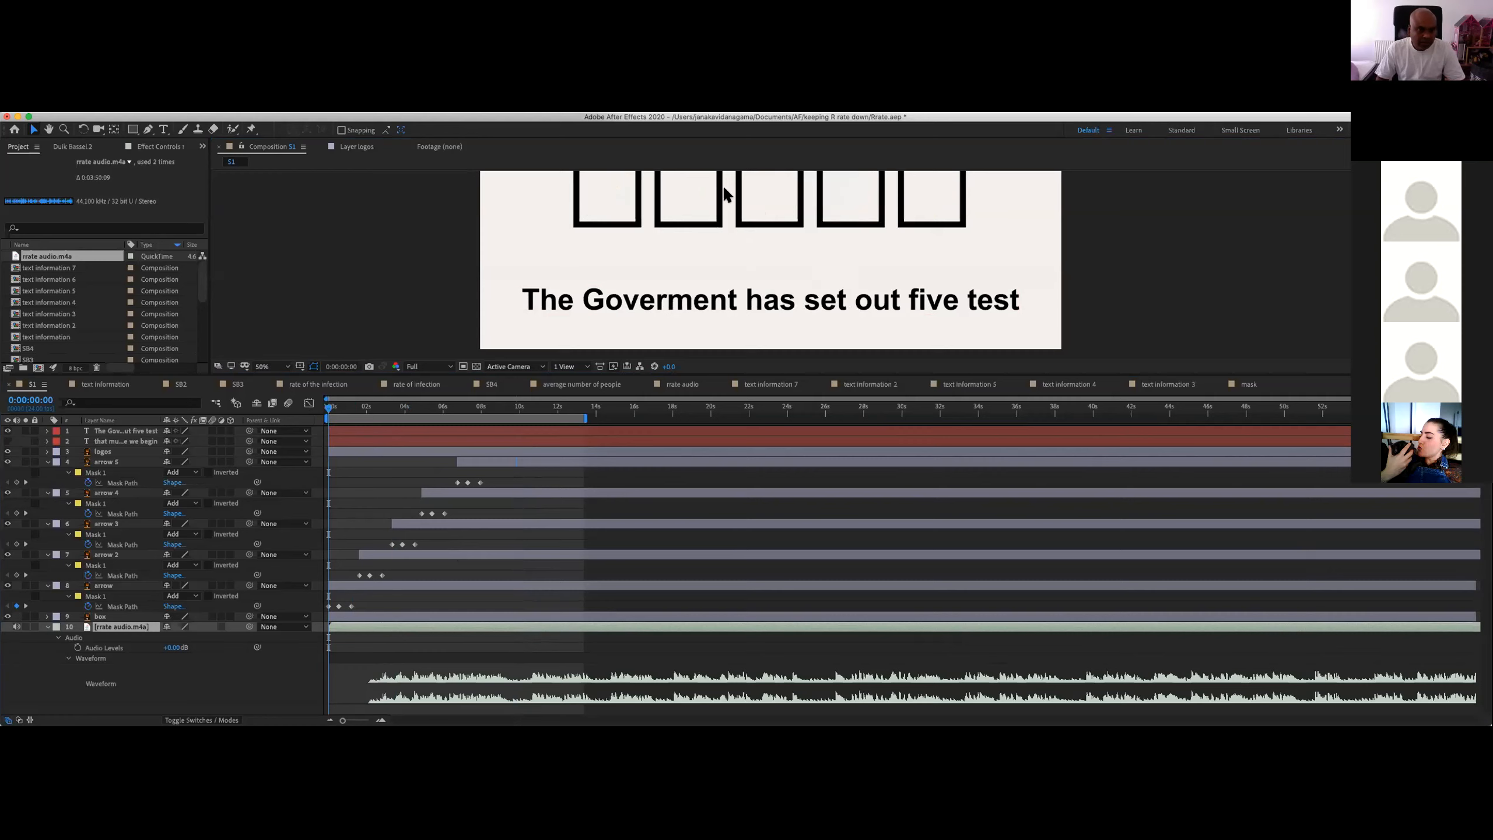
Step: Preview S1 with the first caption and audio from the start, and move the playhead to 0:00:02:00
left_click(330, 407)
left_click_drag(331, 407, 320, 406)
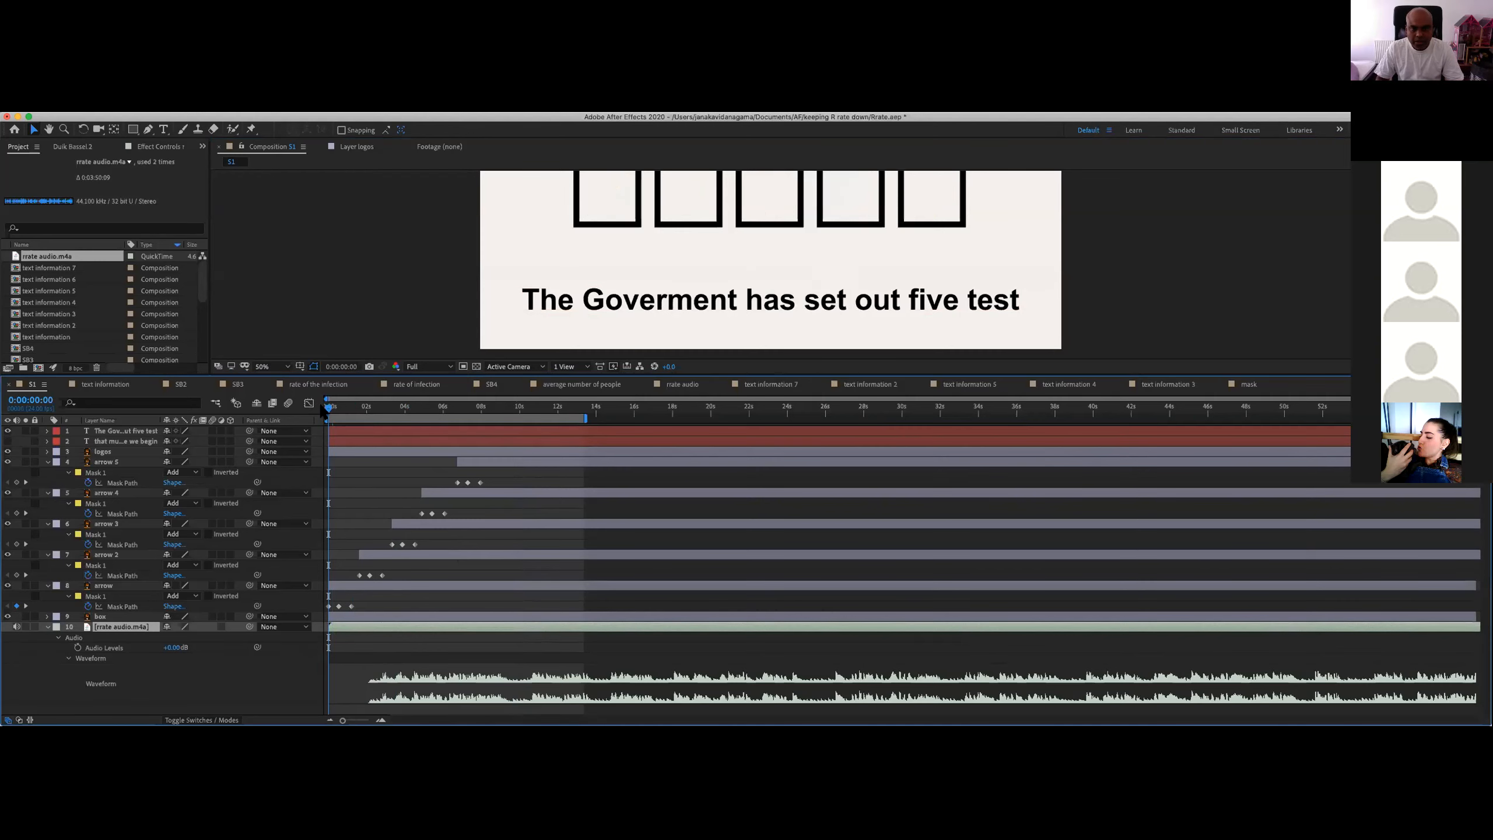
left_click_drag(636, 376, 638, 445)
left_click_drag(637, 343, 636, 376)
key("space")
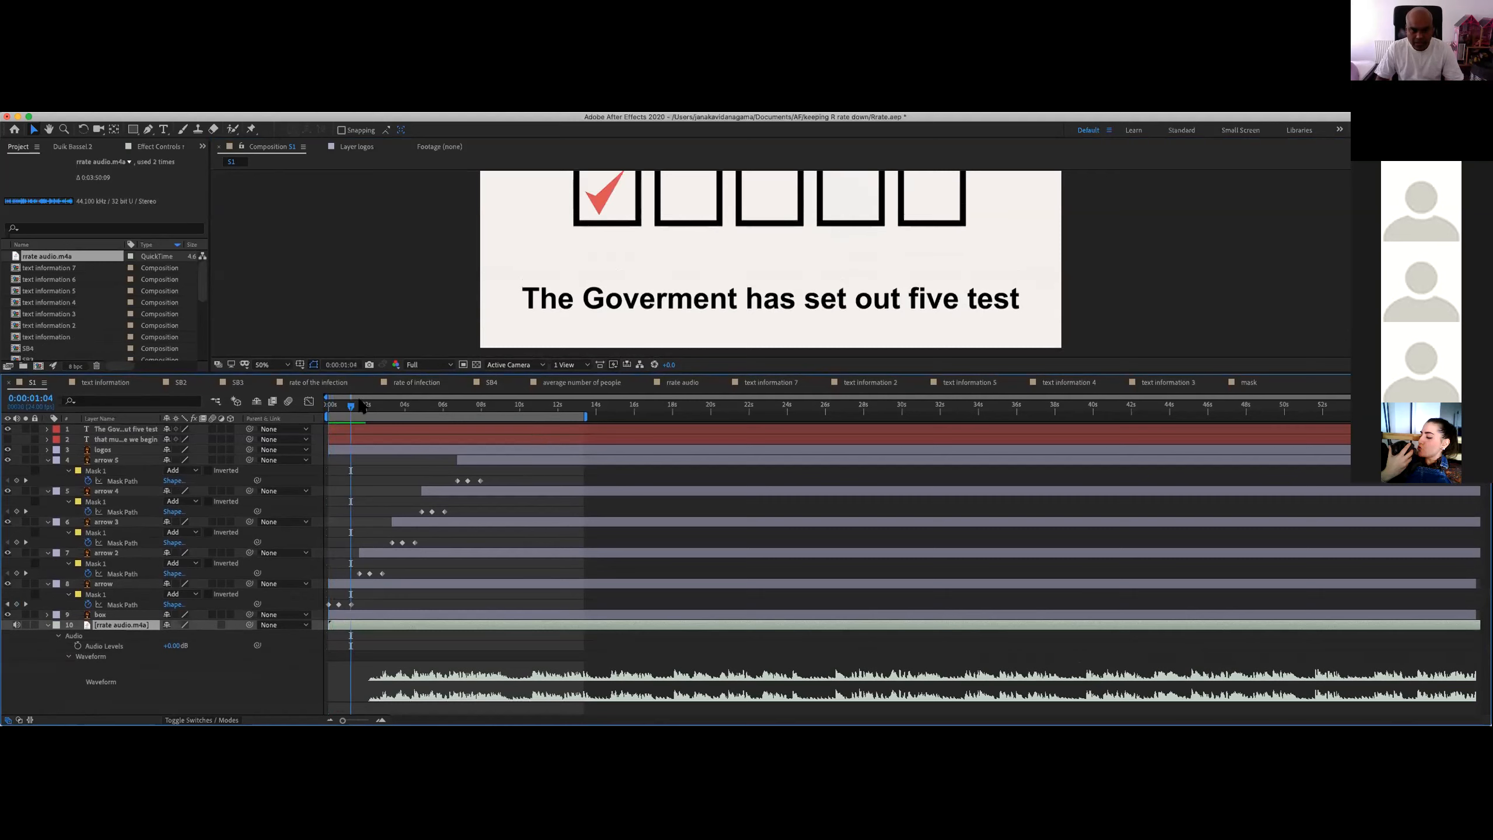
key("space")
key("Home")
key("space")
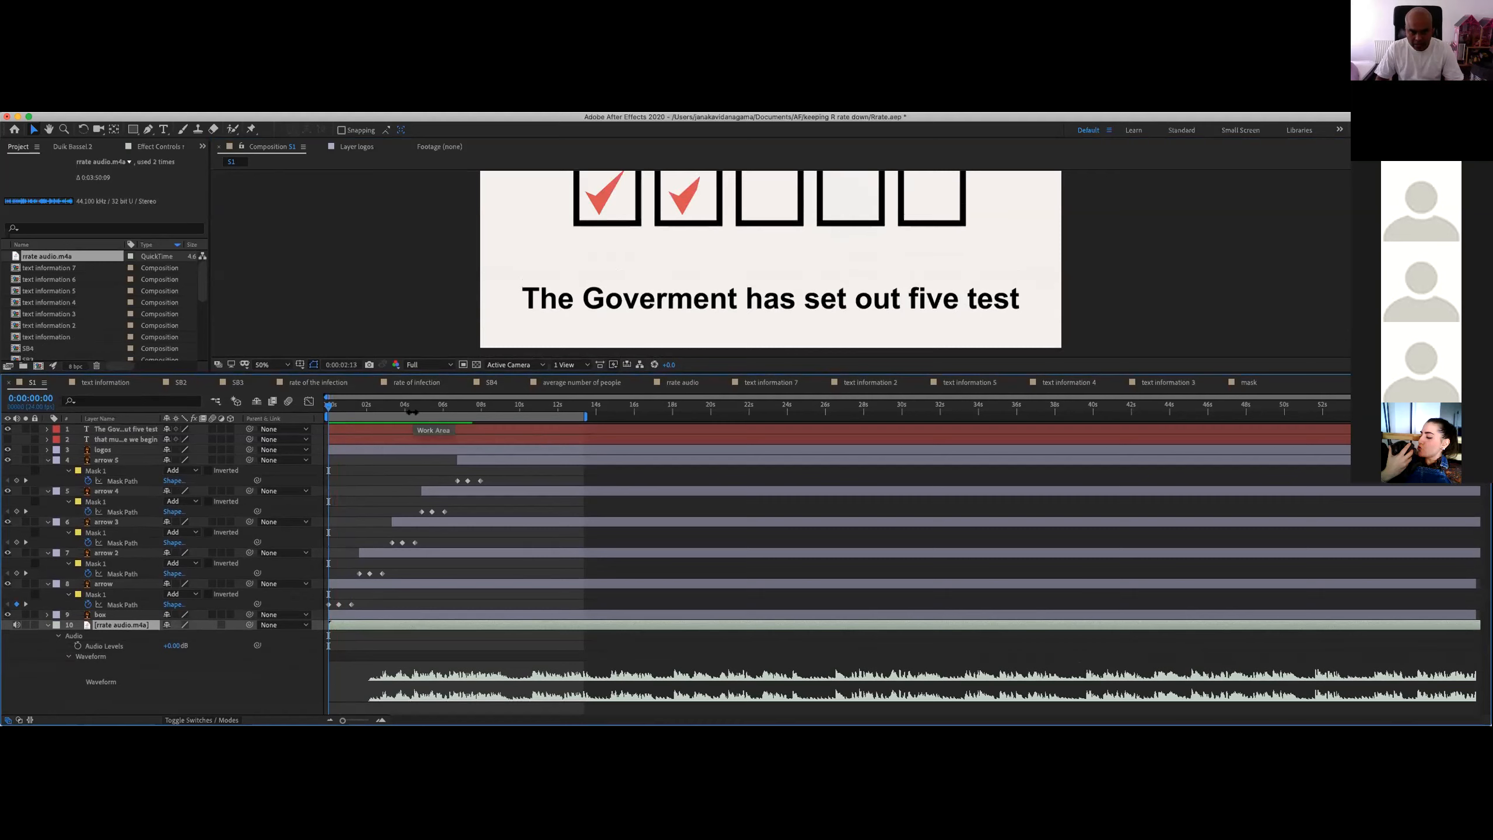
key("space")
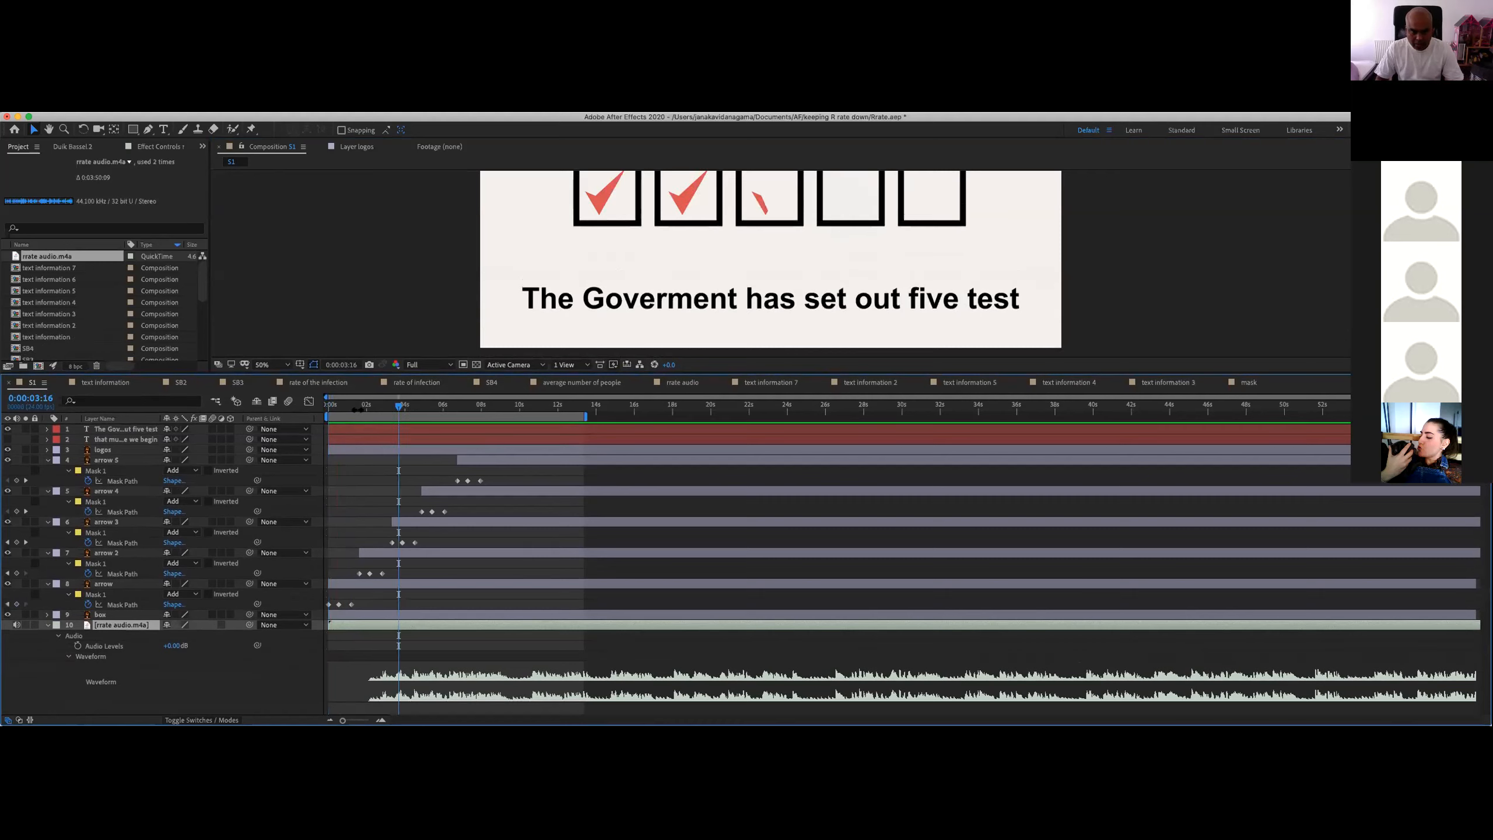
left_click(366, 405)
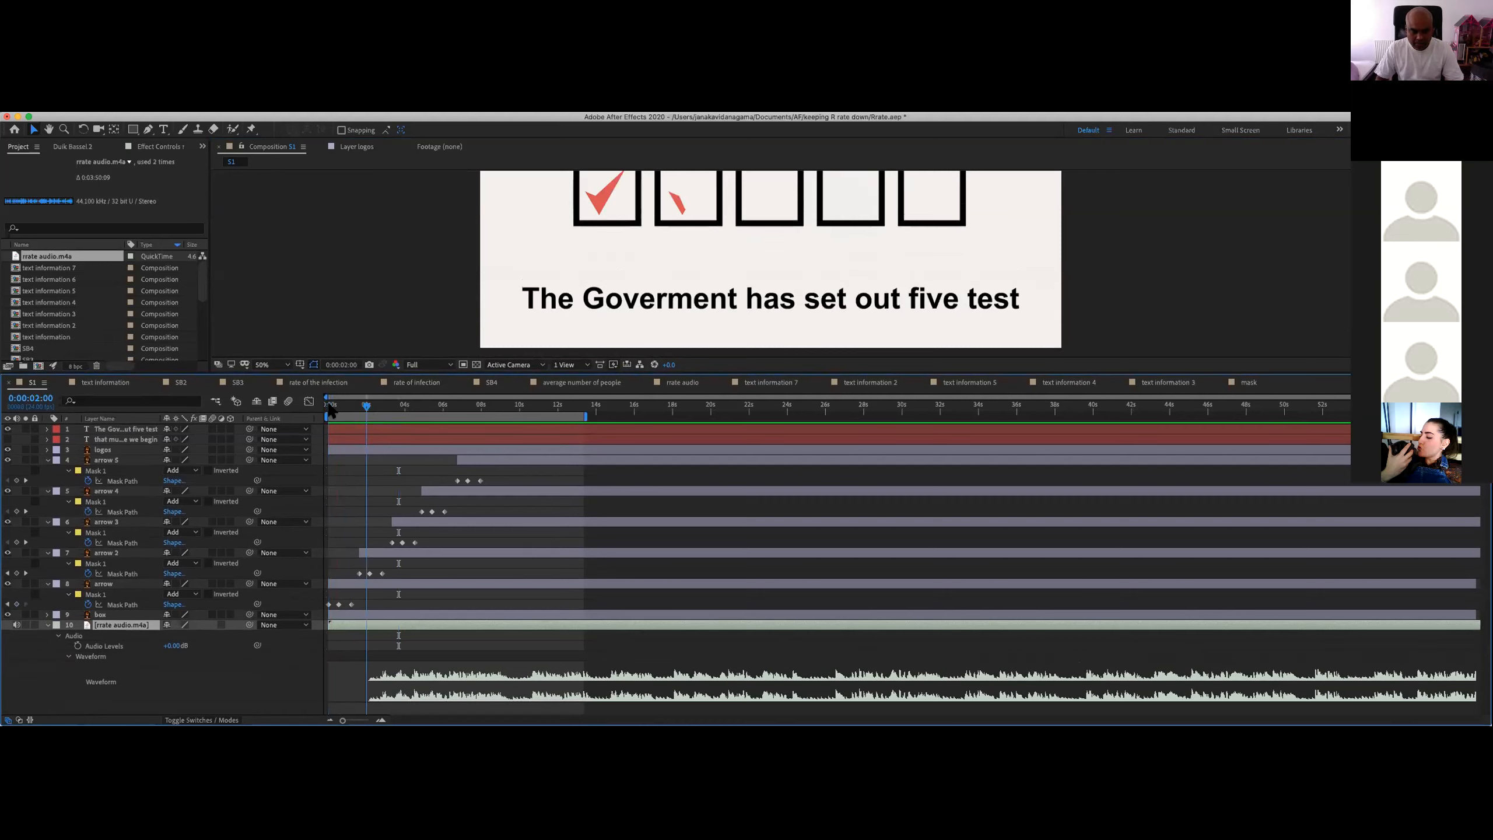
Step: Preview the opening of S1 with its audio from the start and return to the beginning
key("space")
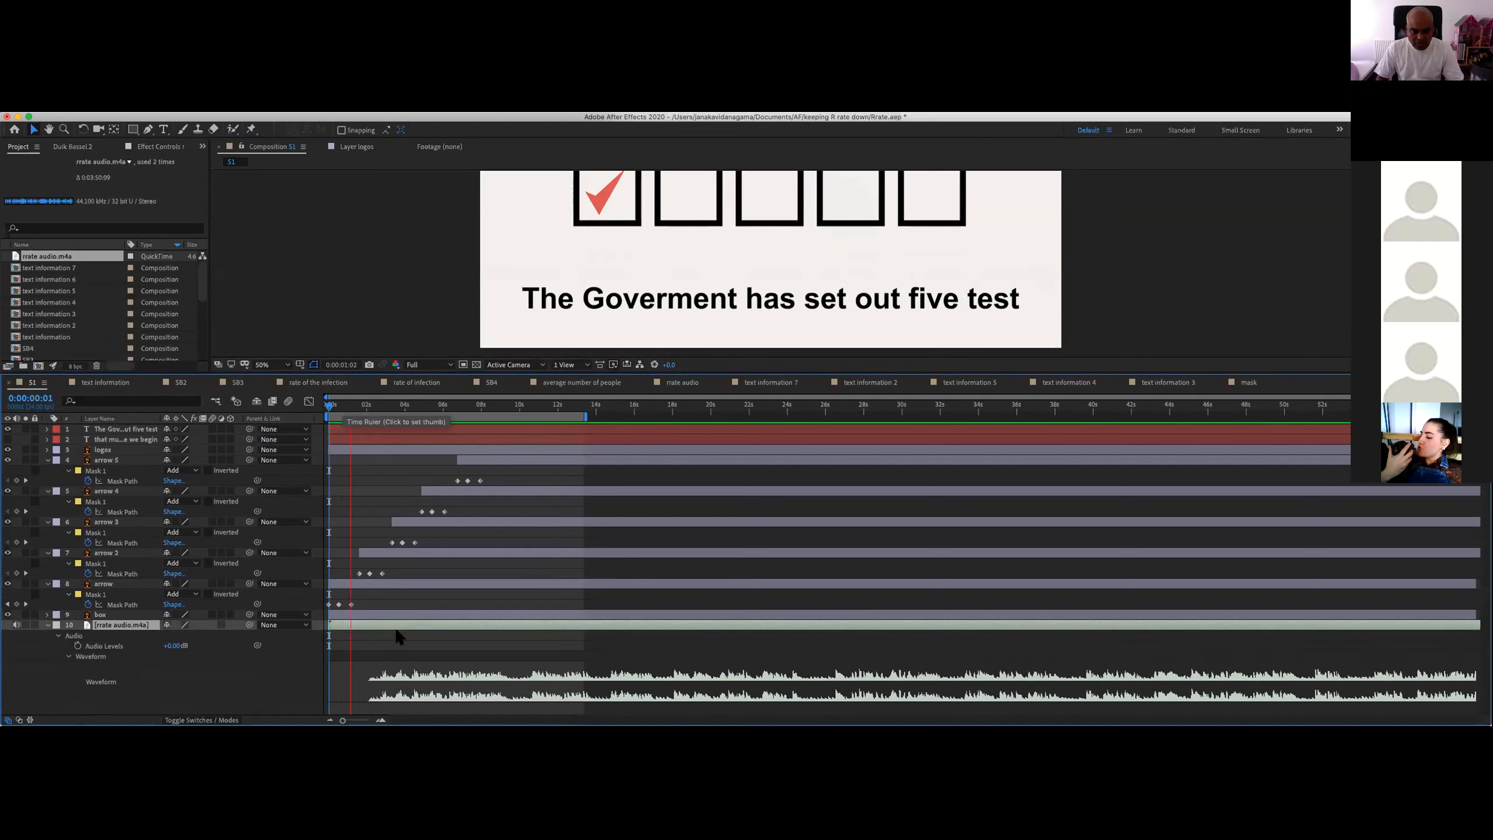
key("space")
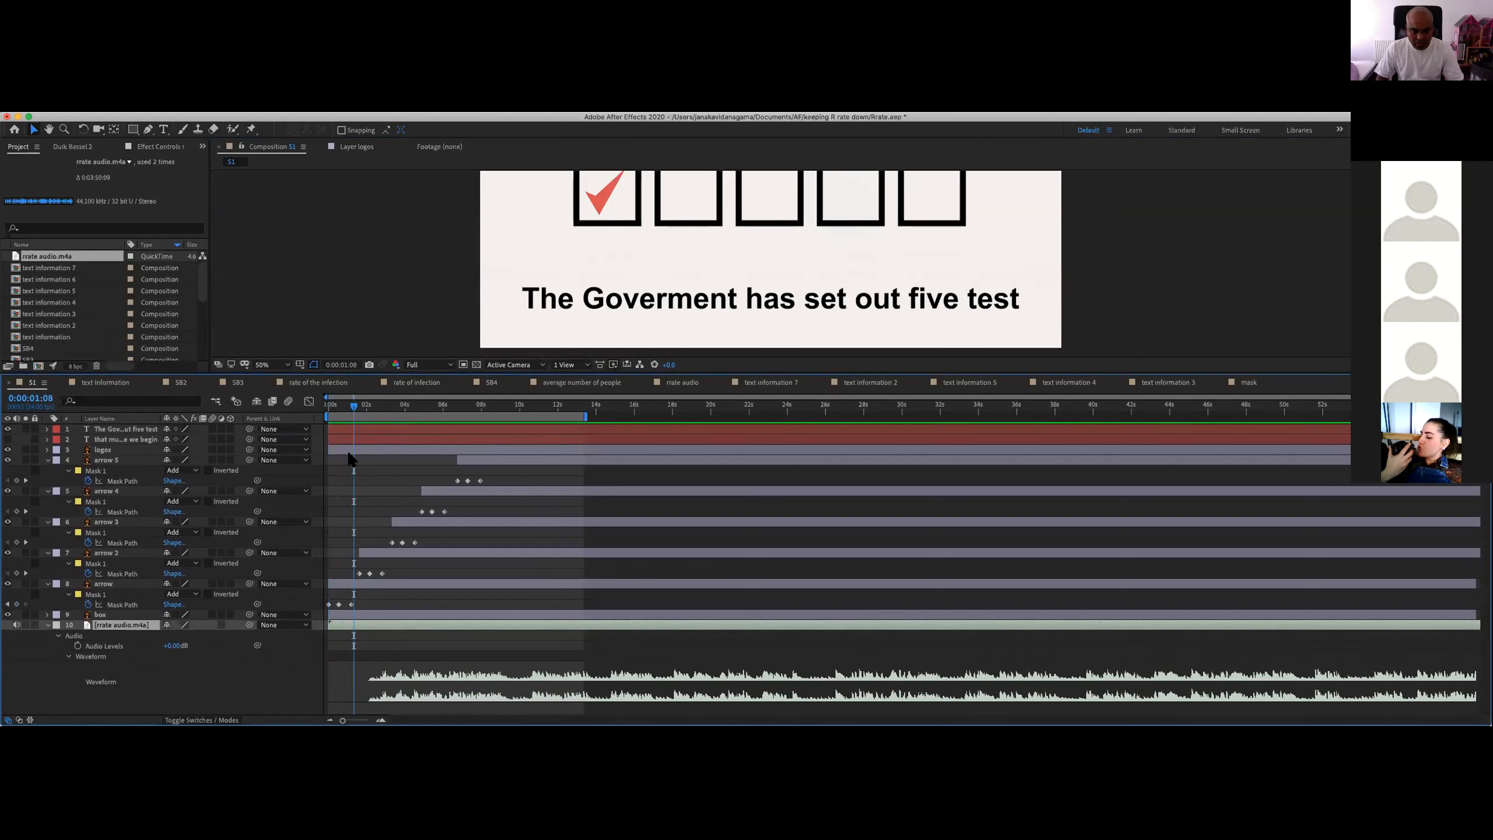
left_click(333, 410)
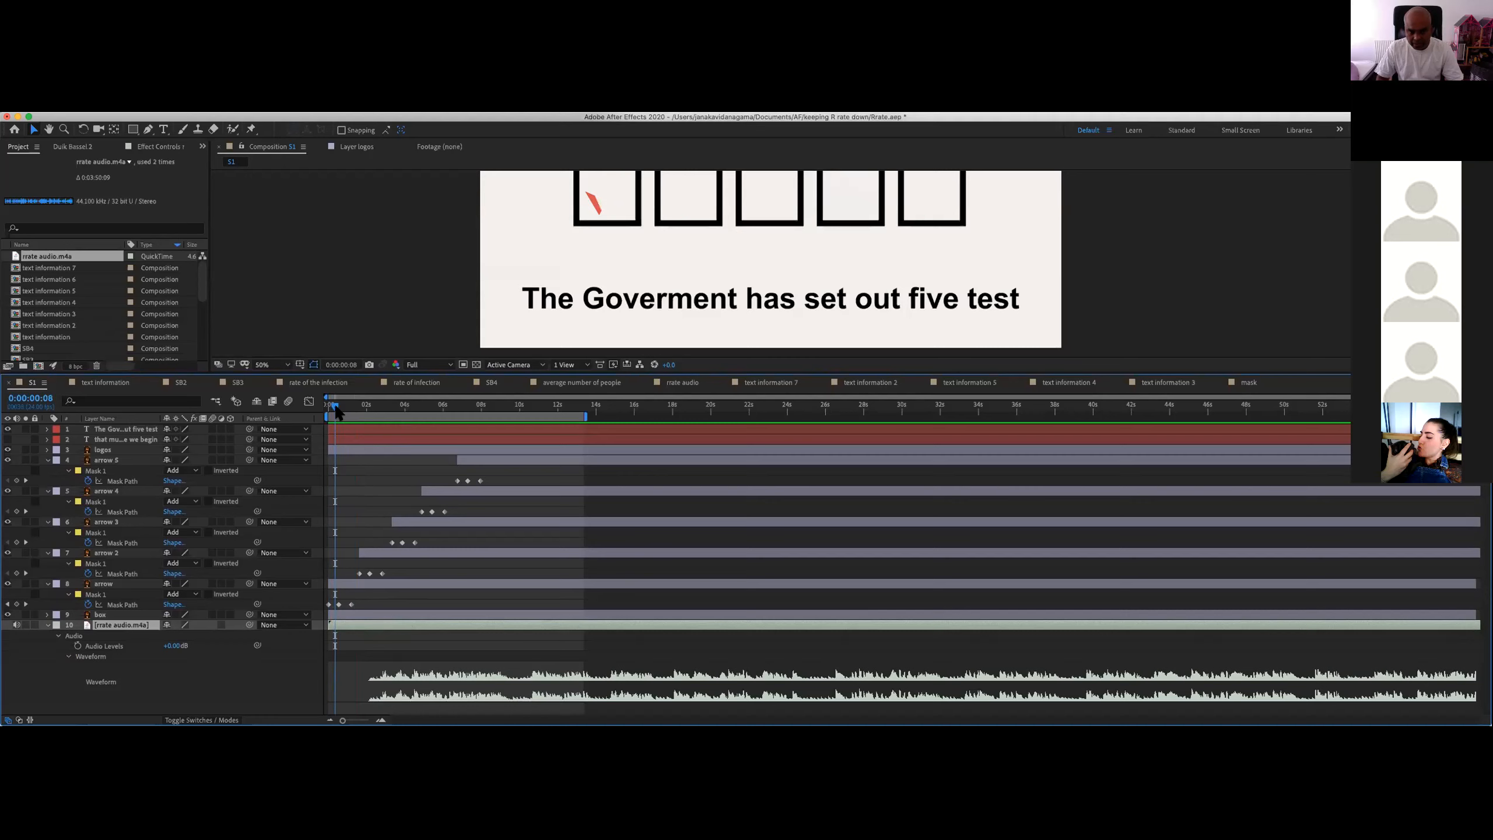
Step: Split the rrate audio layer at 0:00:02:01 and delete the part before the split
left_click(367, 412)
left_click_drag(366, 410, 368, 407)
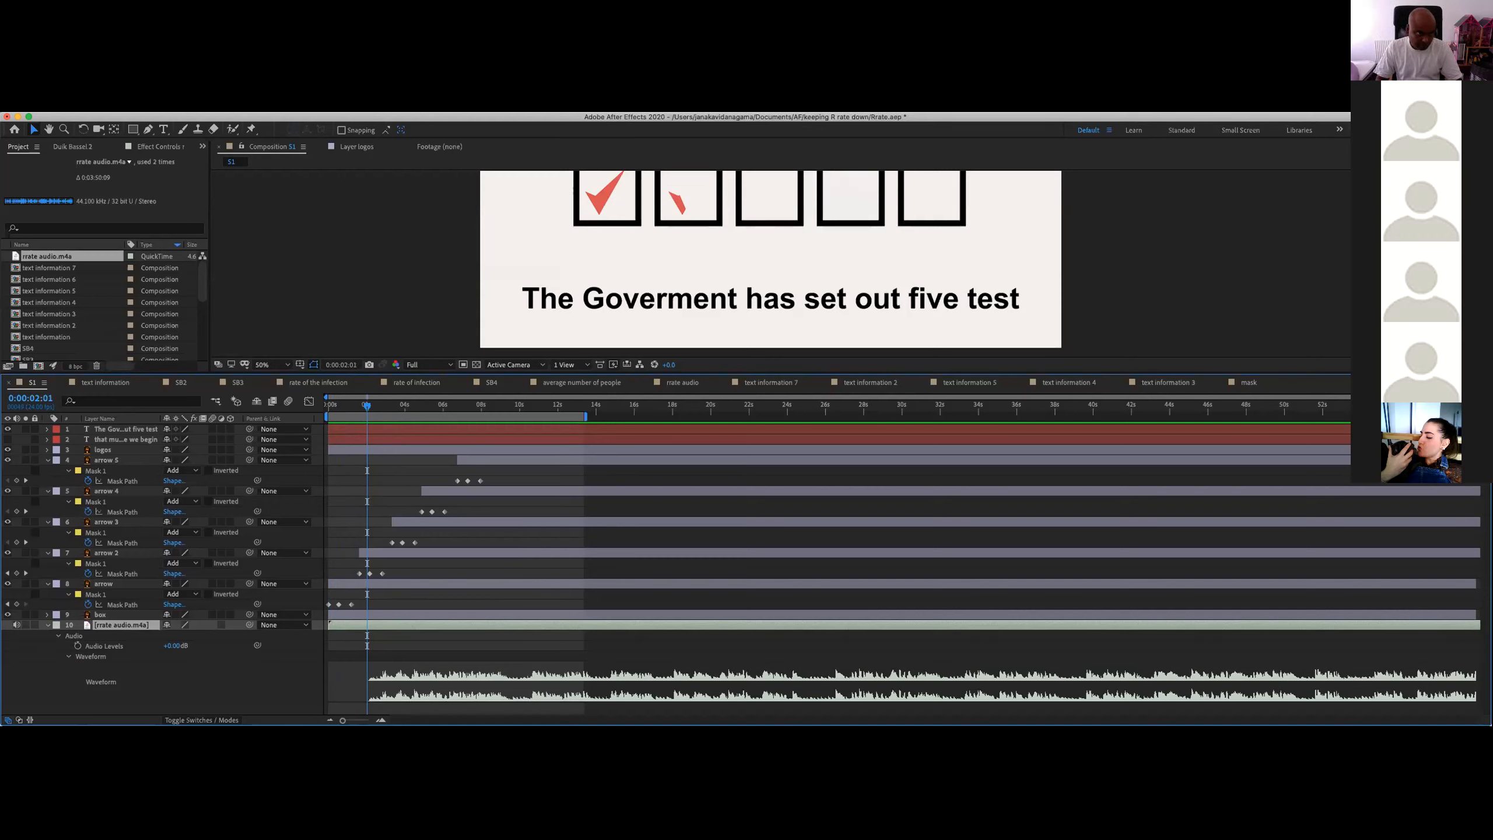
left_click(110, 66)
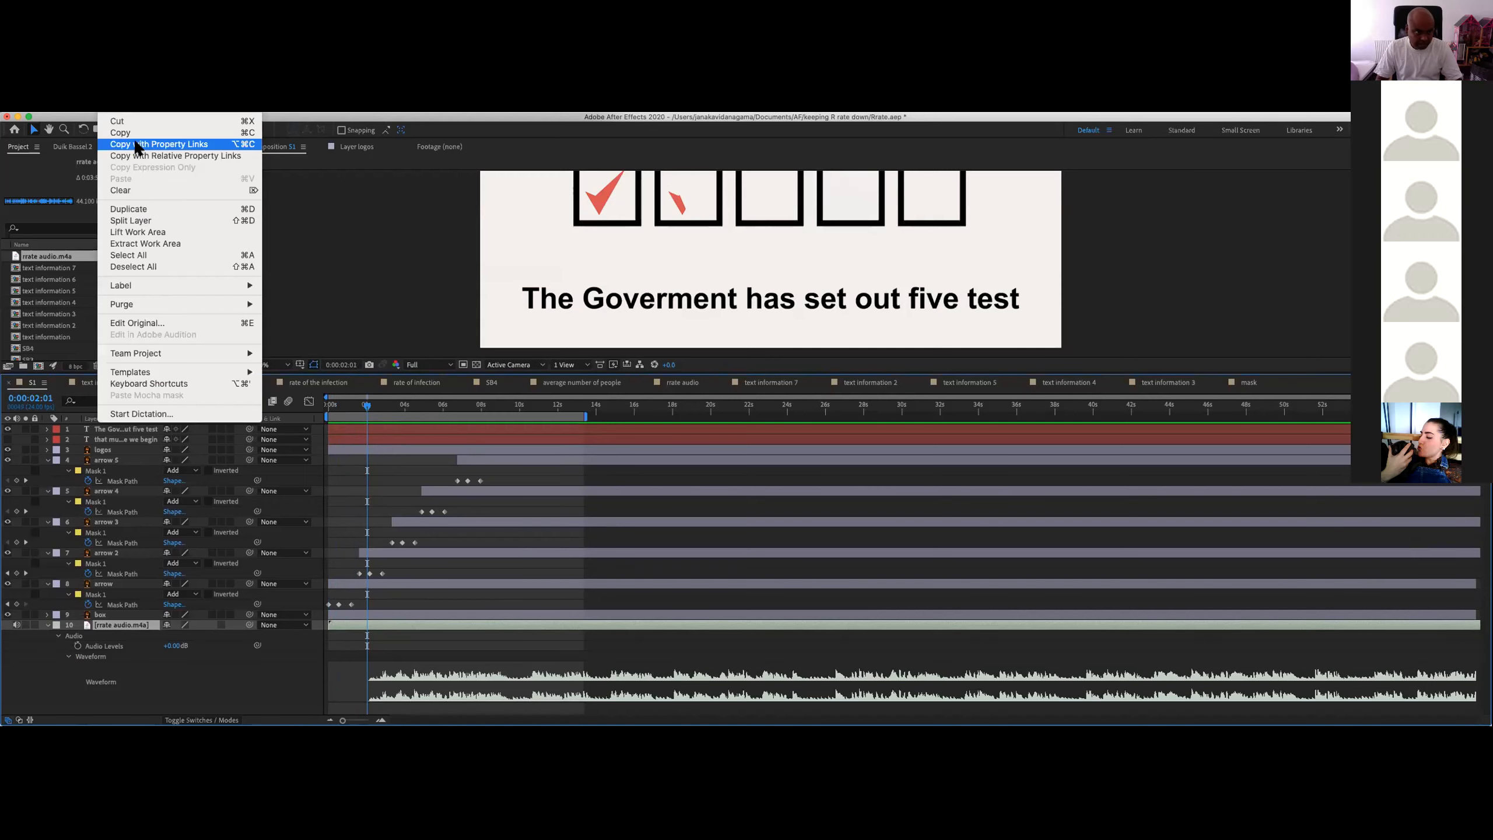
left_click(138, 219)
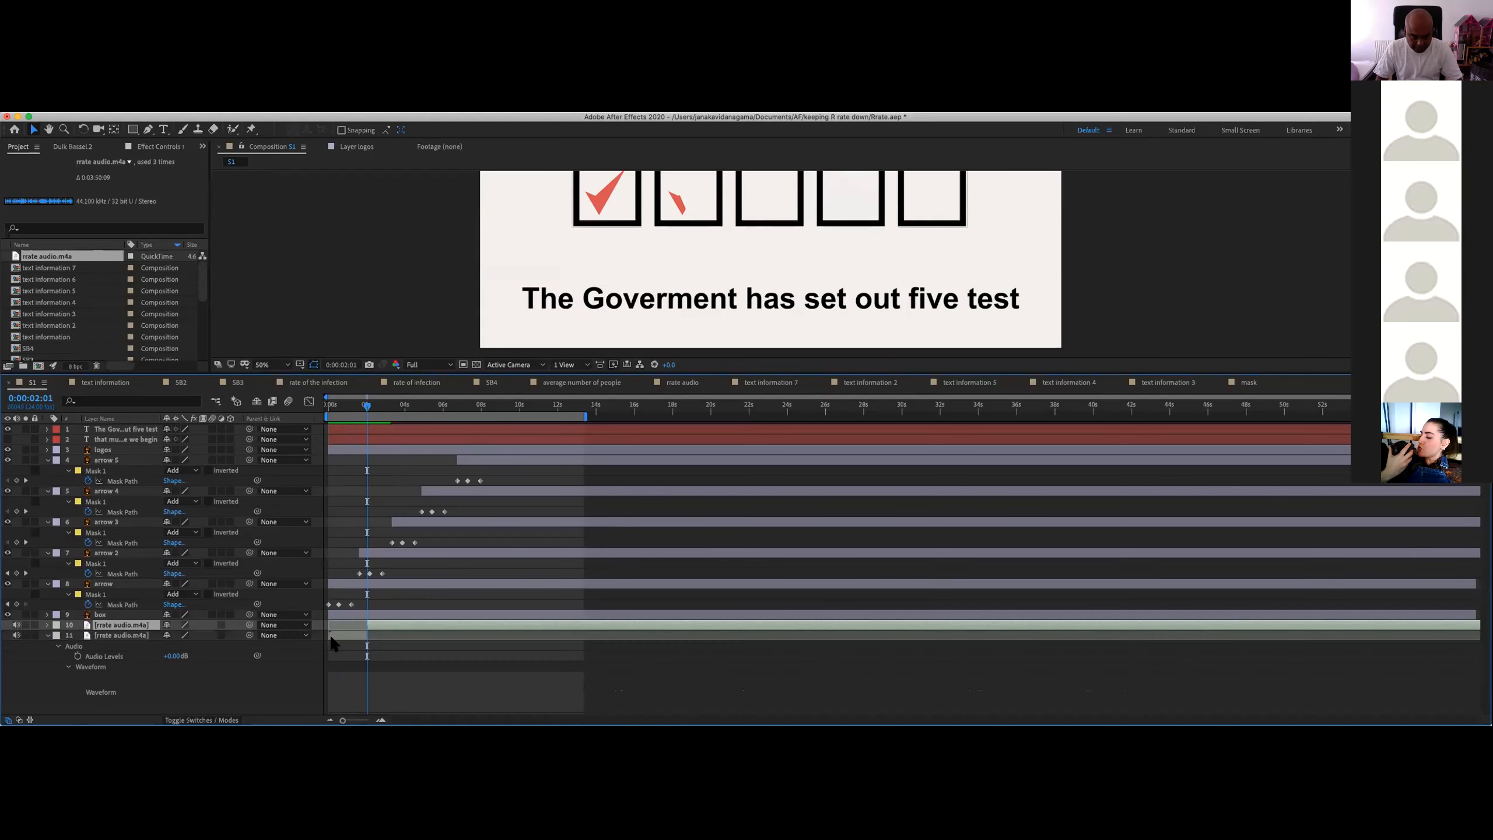
key("Delete")
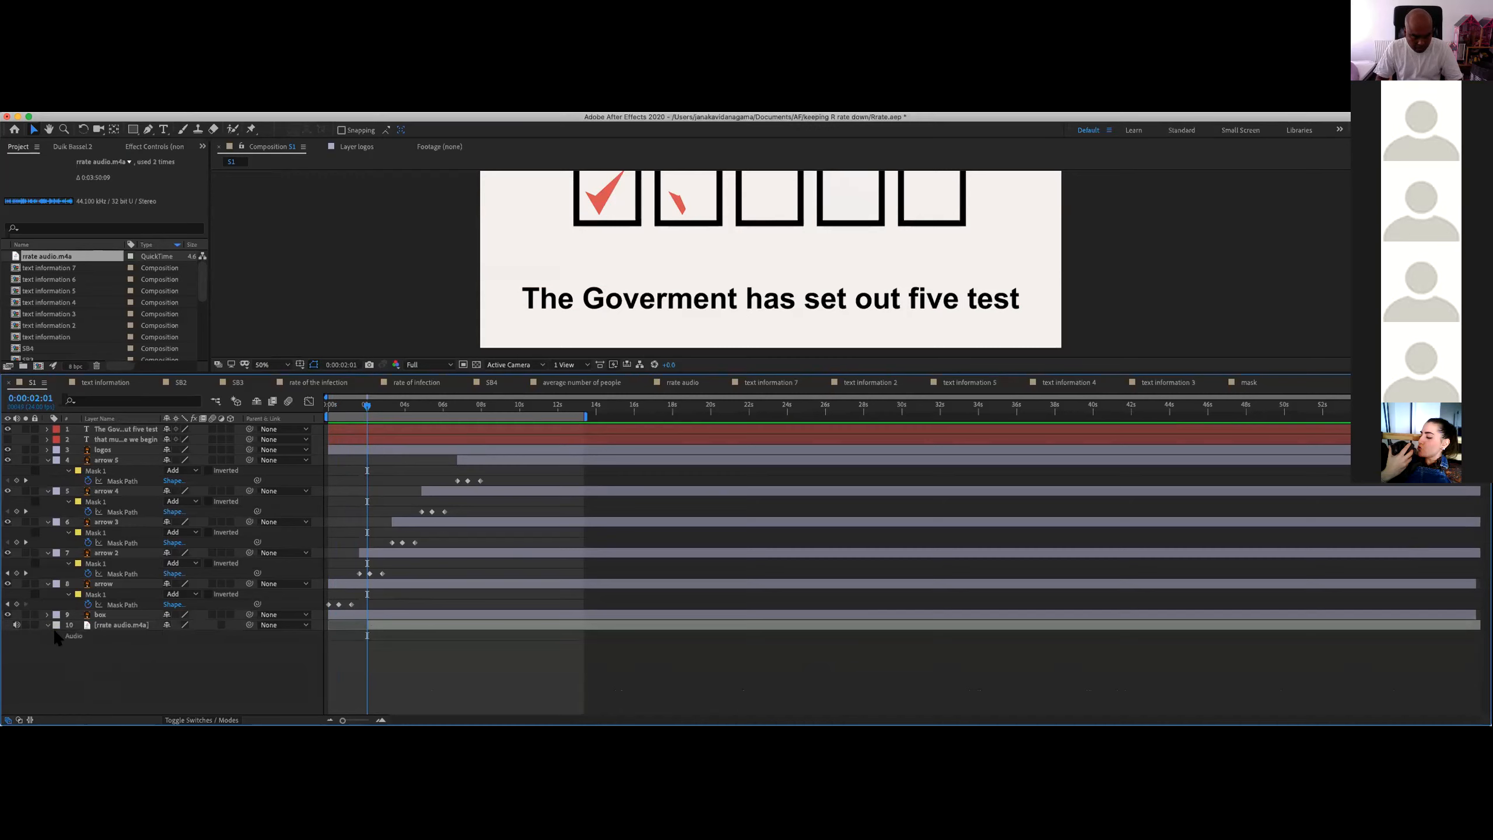
Step: Show the rrate audio layer's waveform and slide the trimmed audio to the start of S1
left_click(58, 635)
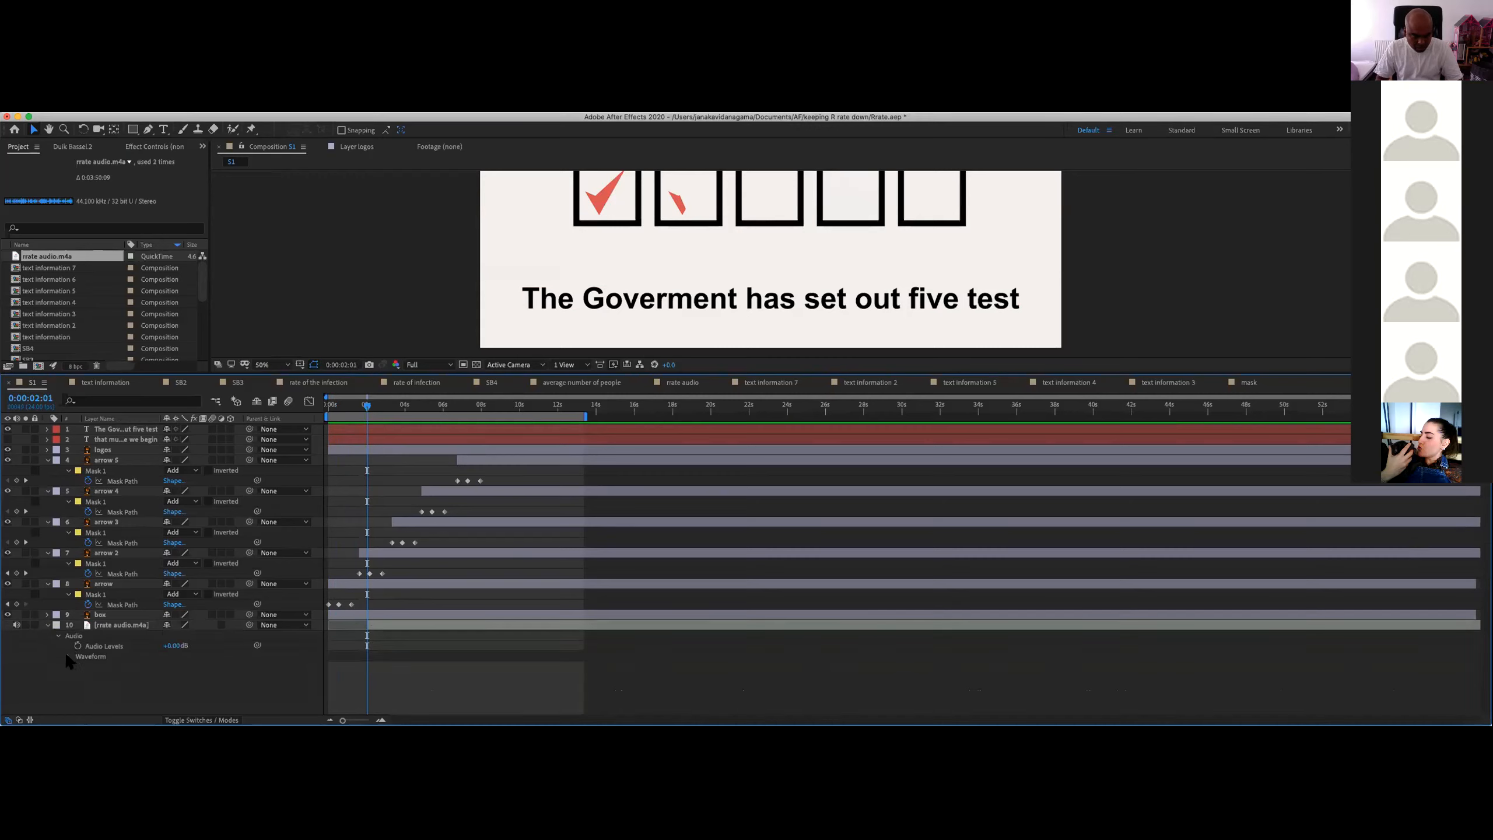
left_click(68, 656)
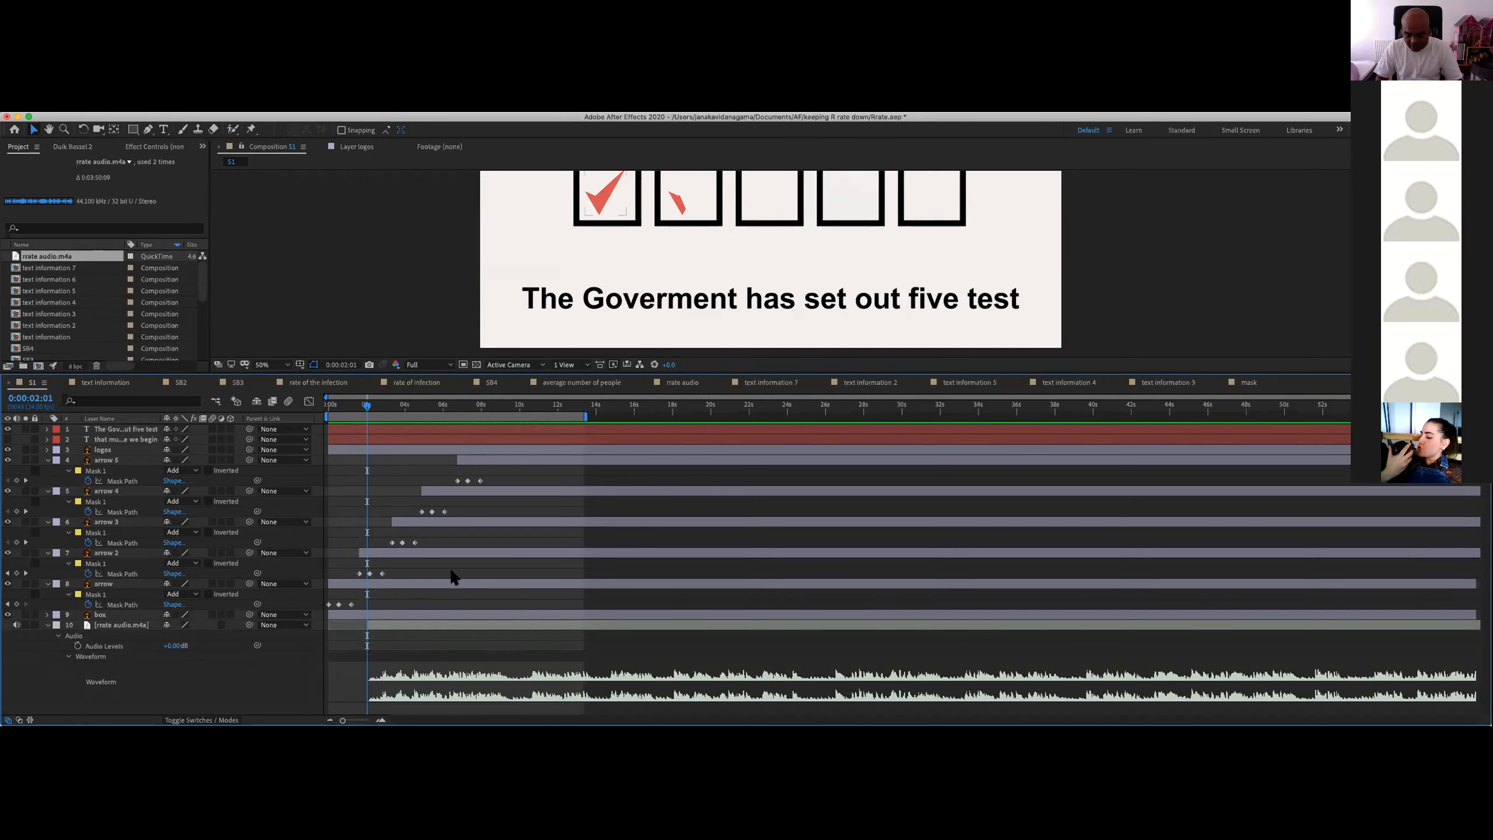
left_click_drag(430, 630, 387, 628)
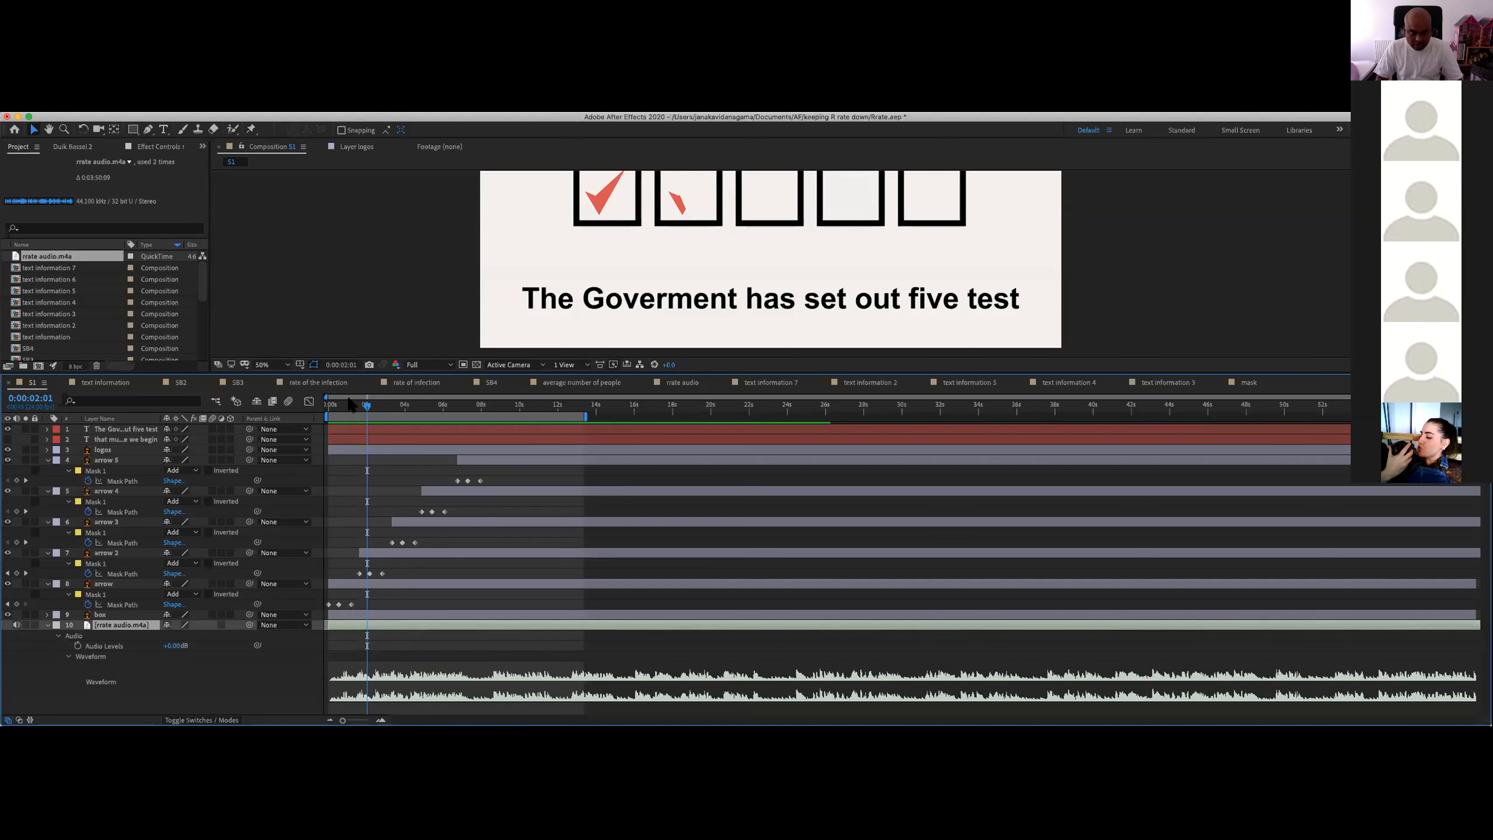
Step: Preview S1 from the start with the shifted audio to find where the first caption's narration ends
left_click_drag(346, 404, 276, 410)
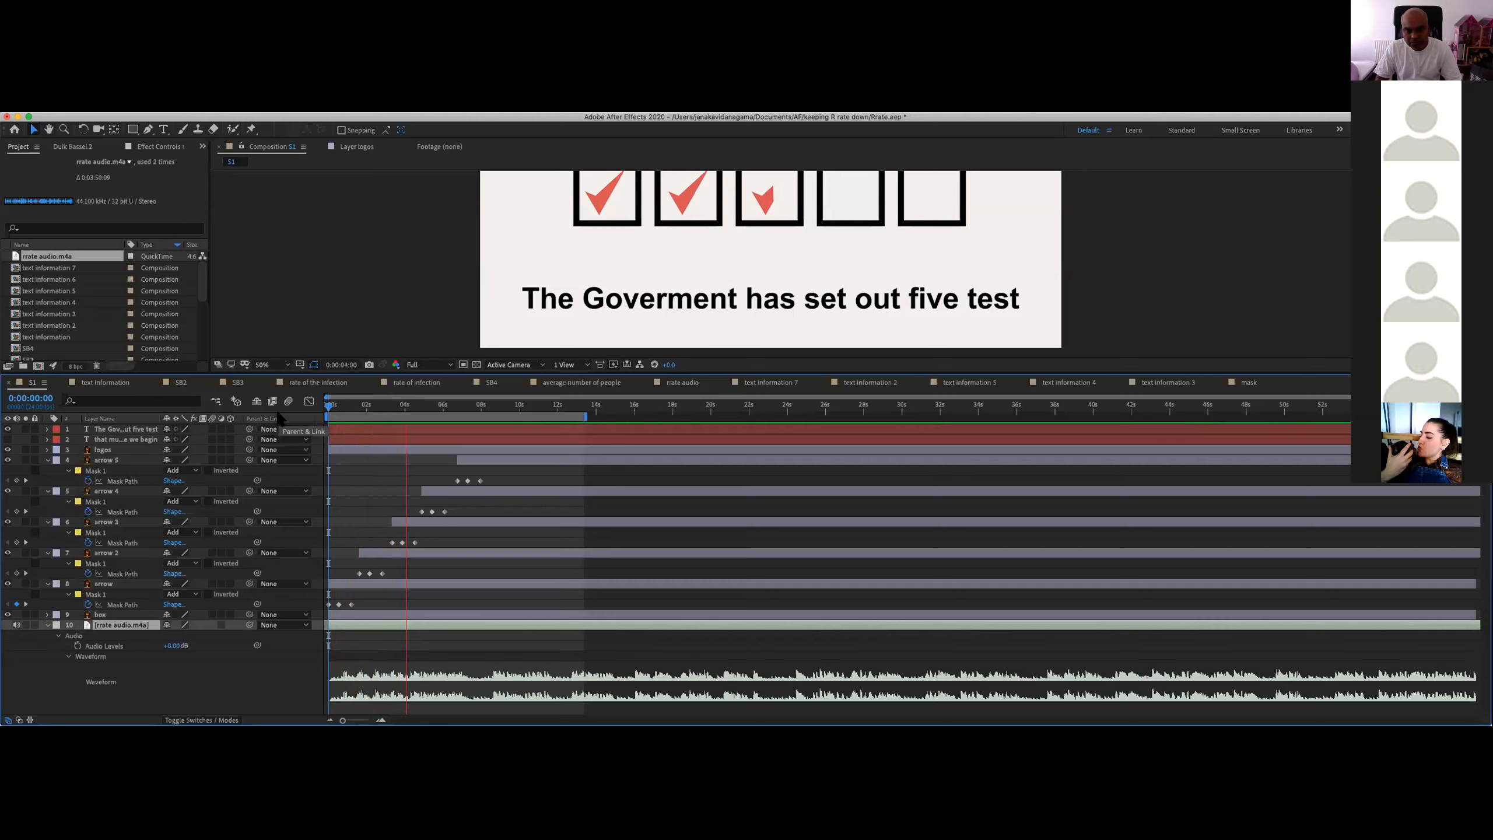
left_click(414, 405)
left_click_drag(411, 410, 371, 407)
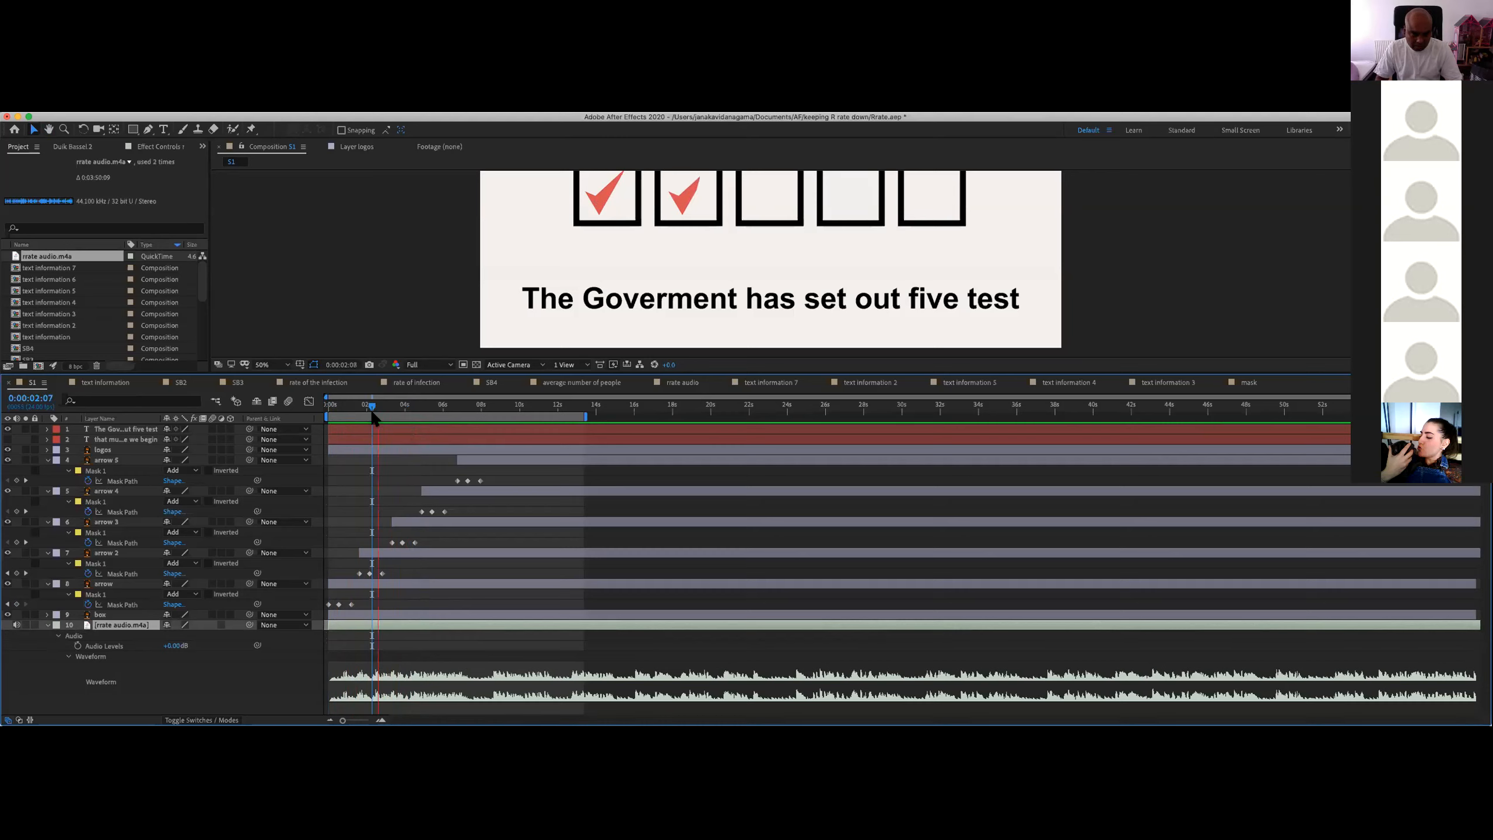
key("space")
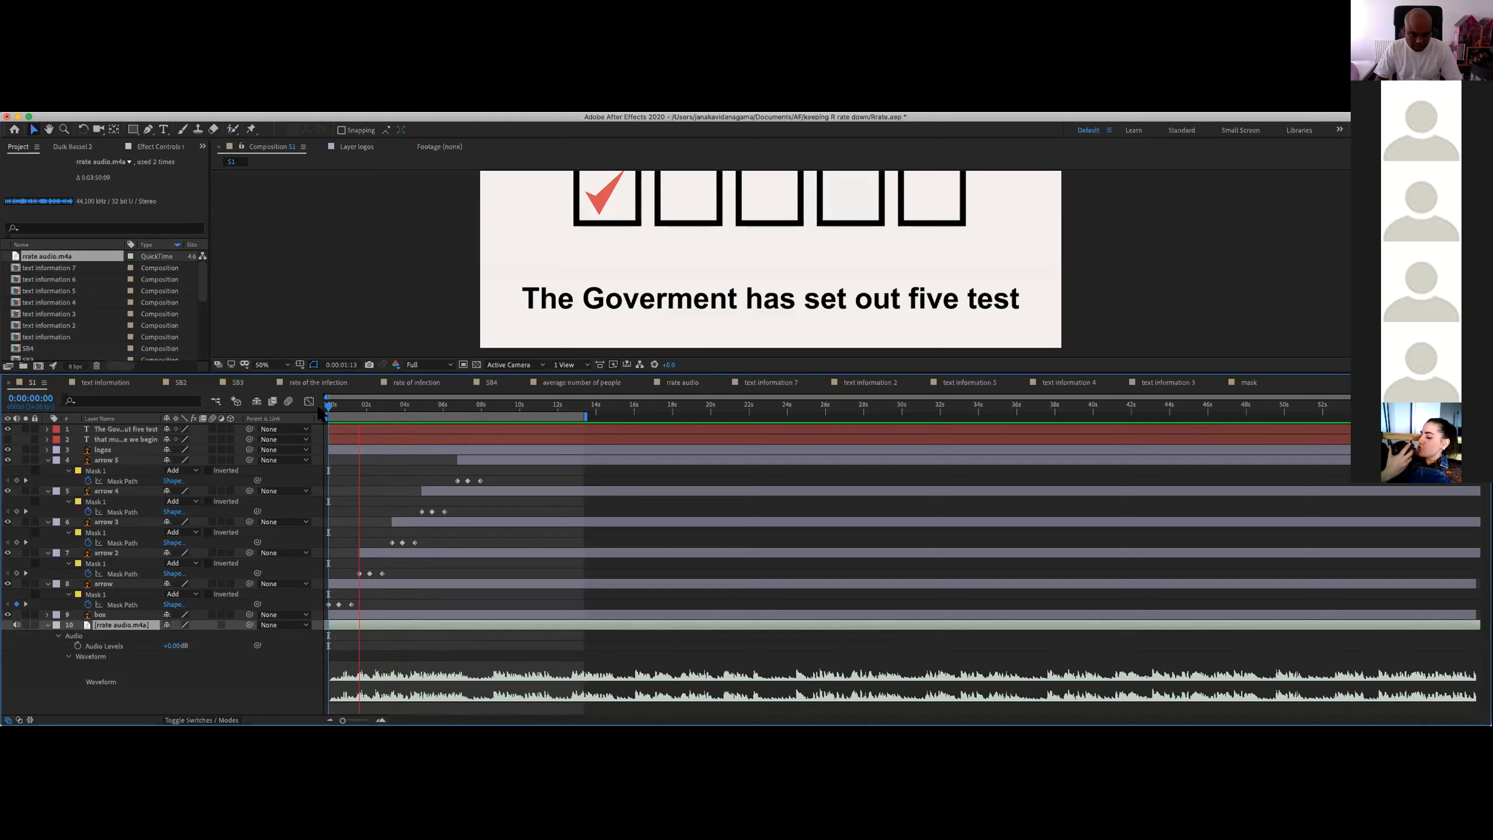
key("space")
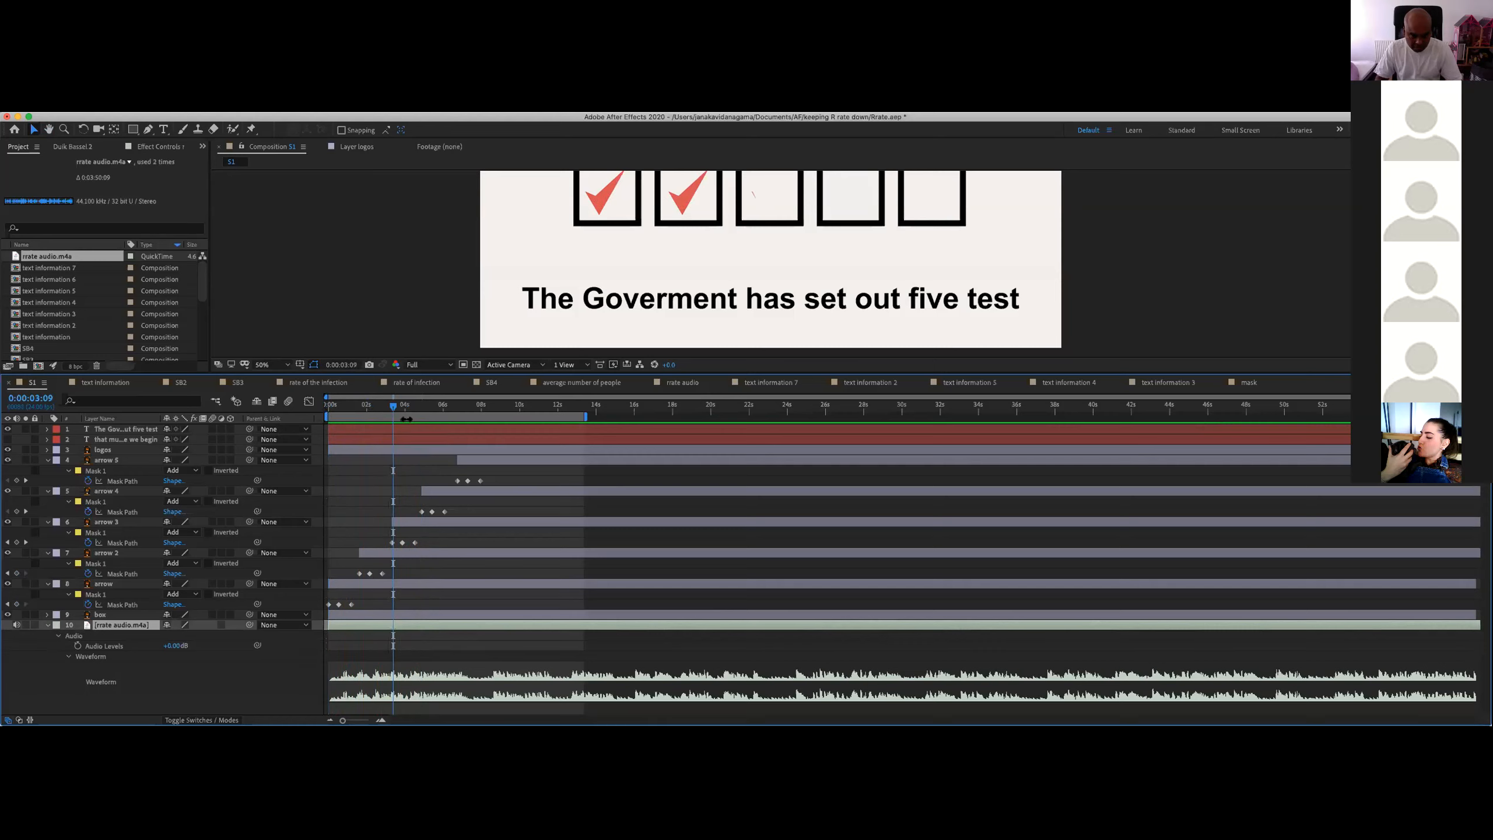
key("space")
key("space")
Step: Split the "The Goverment has set out five test" caption at 0:00:03:05 and delete the part after the split
left_click_drag(399, 408, 389, 409)
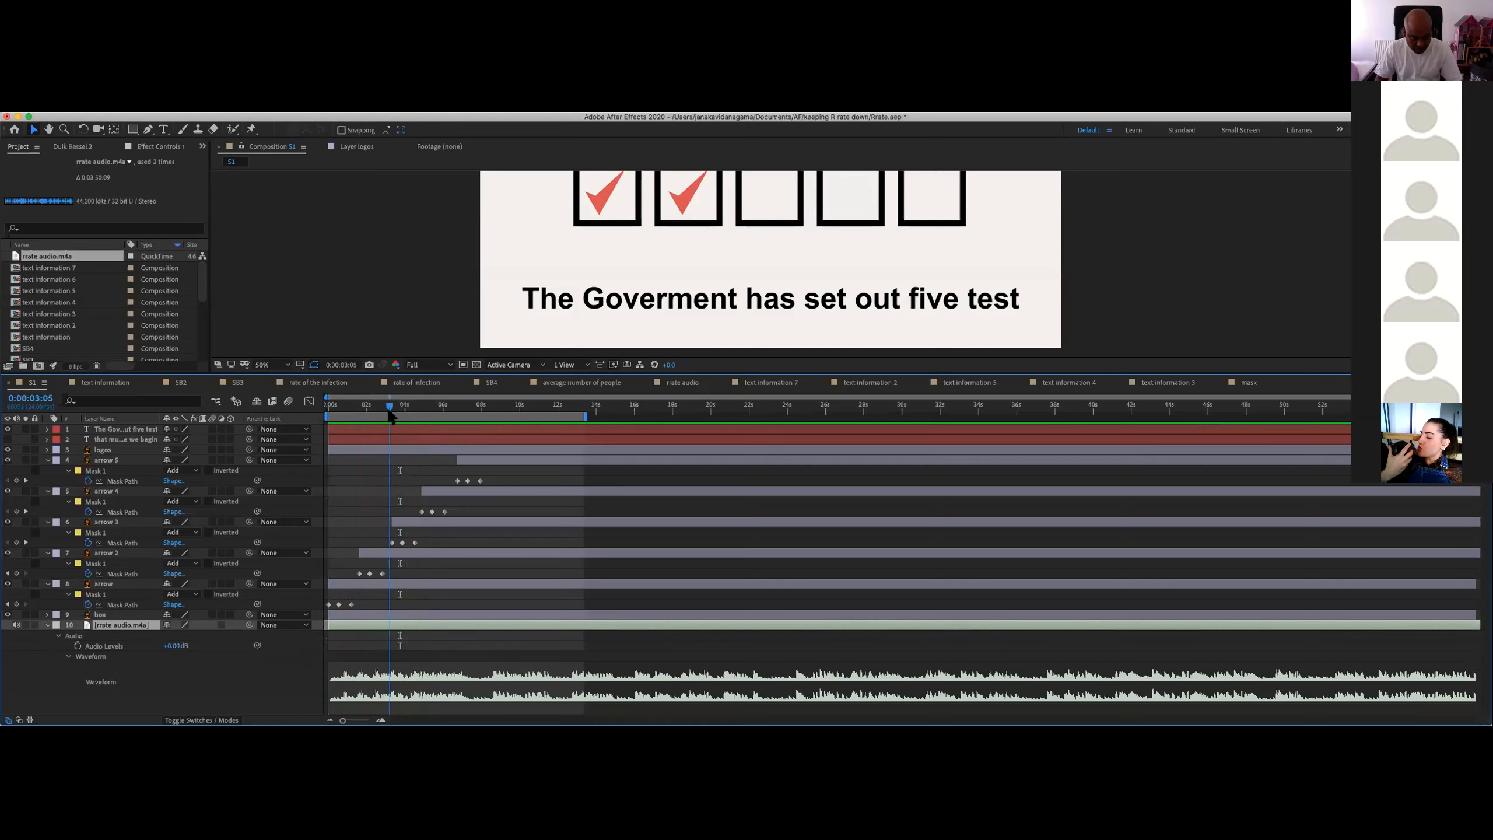
left_click(860, 304)
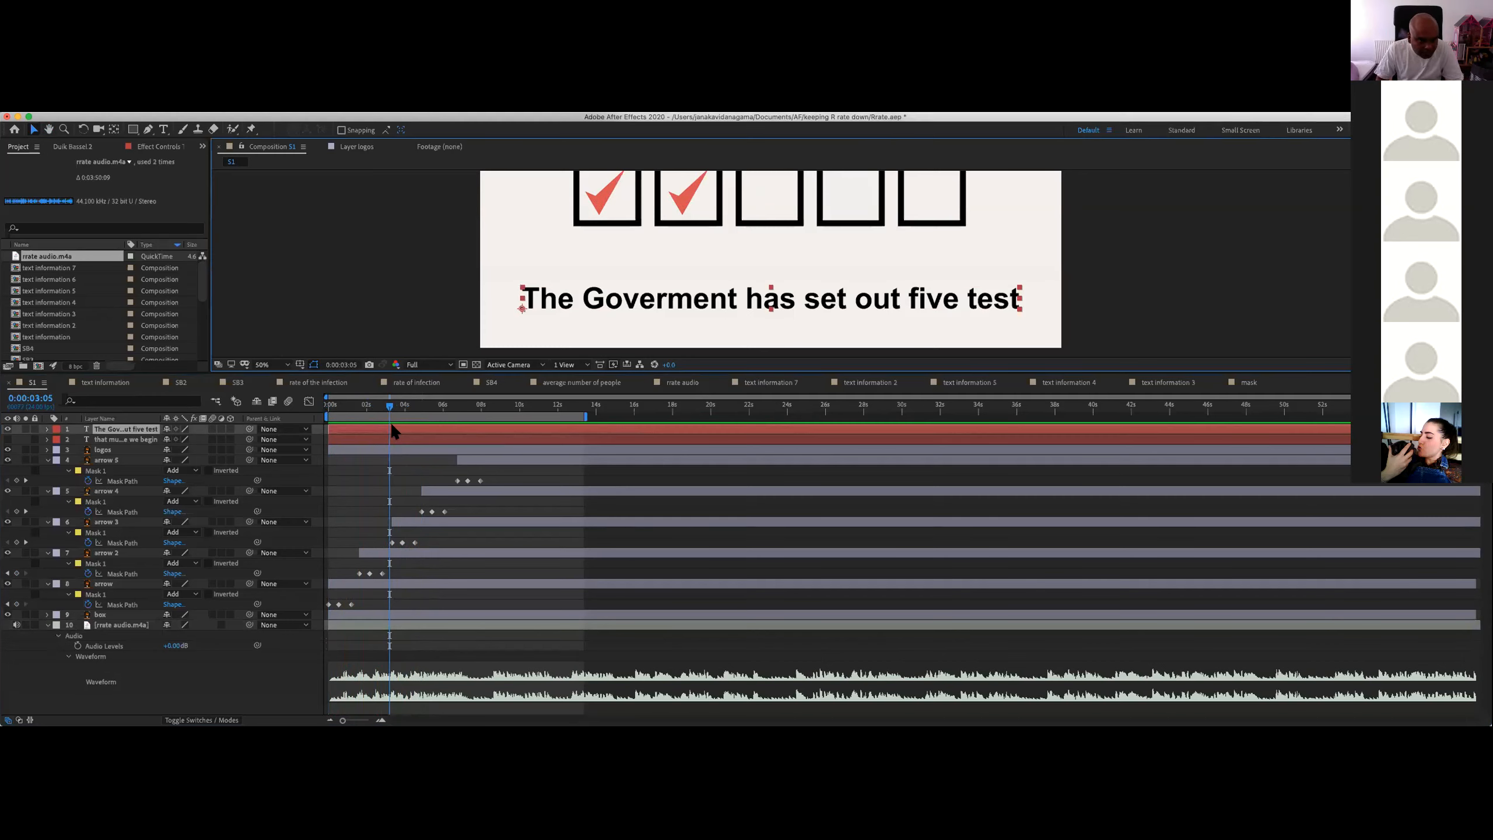
left_click(111, 110)
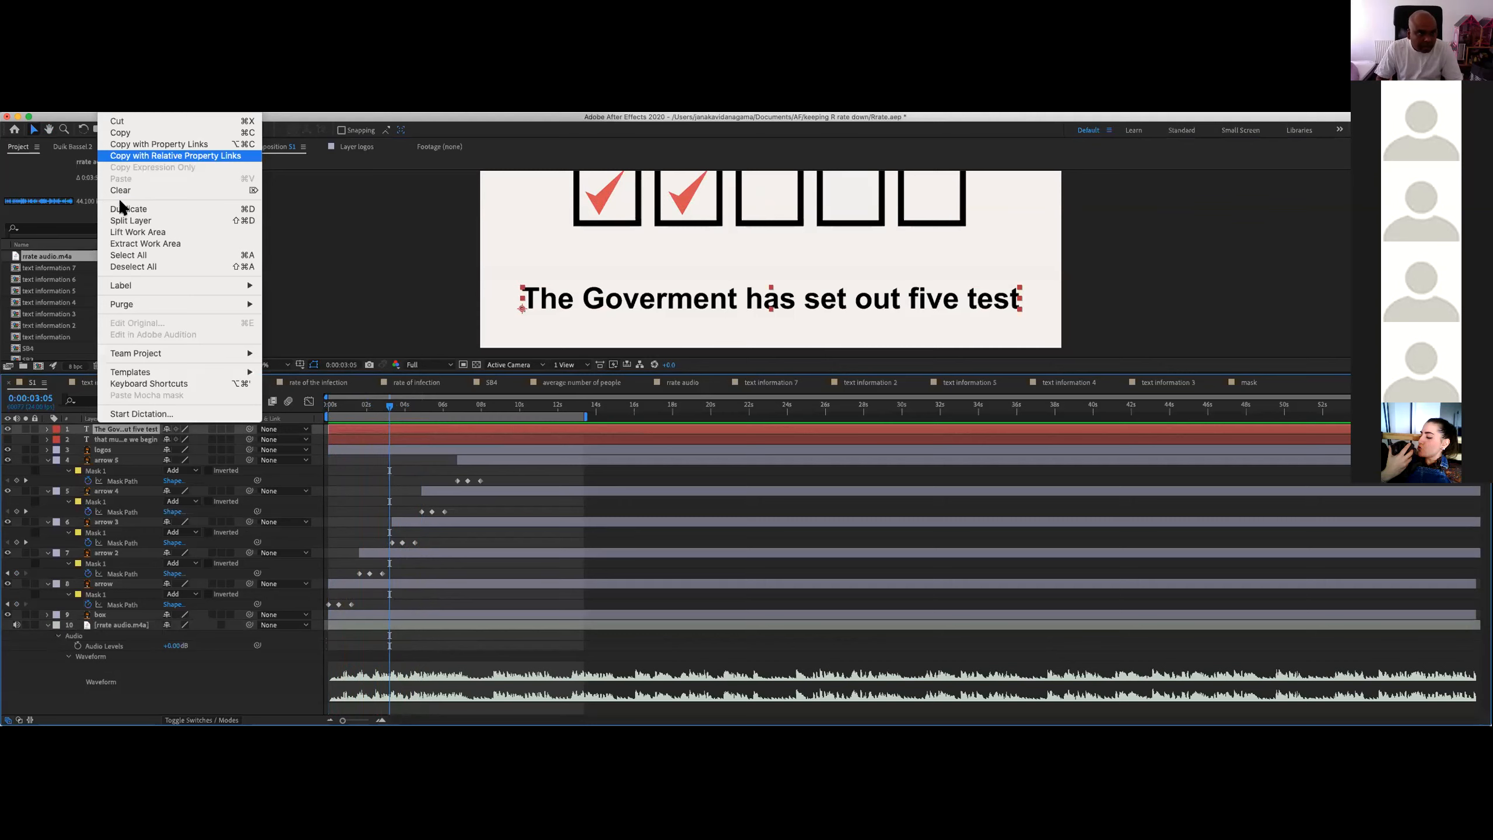
left_click(123, 217)
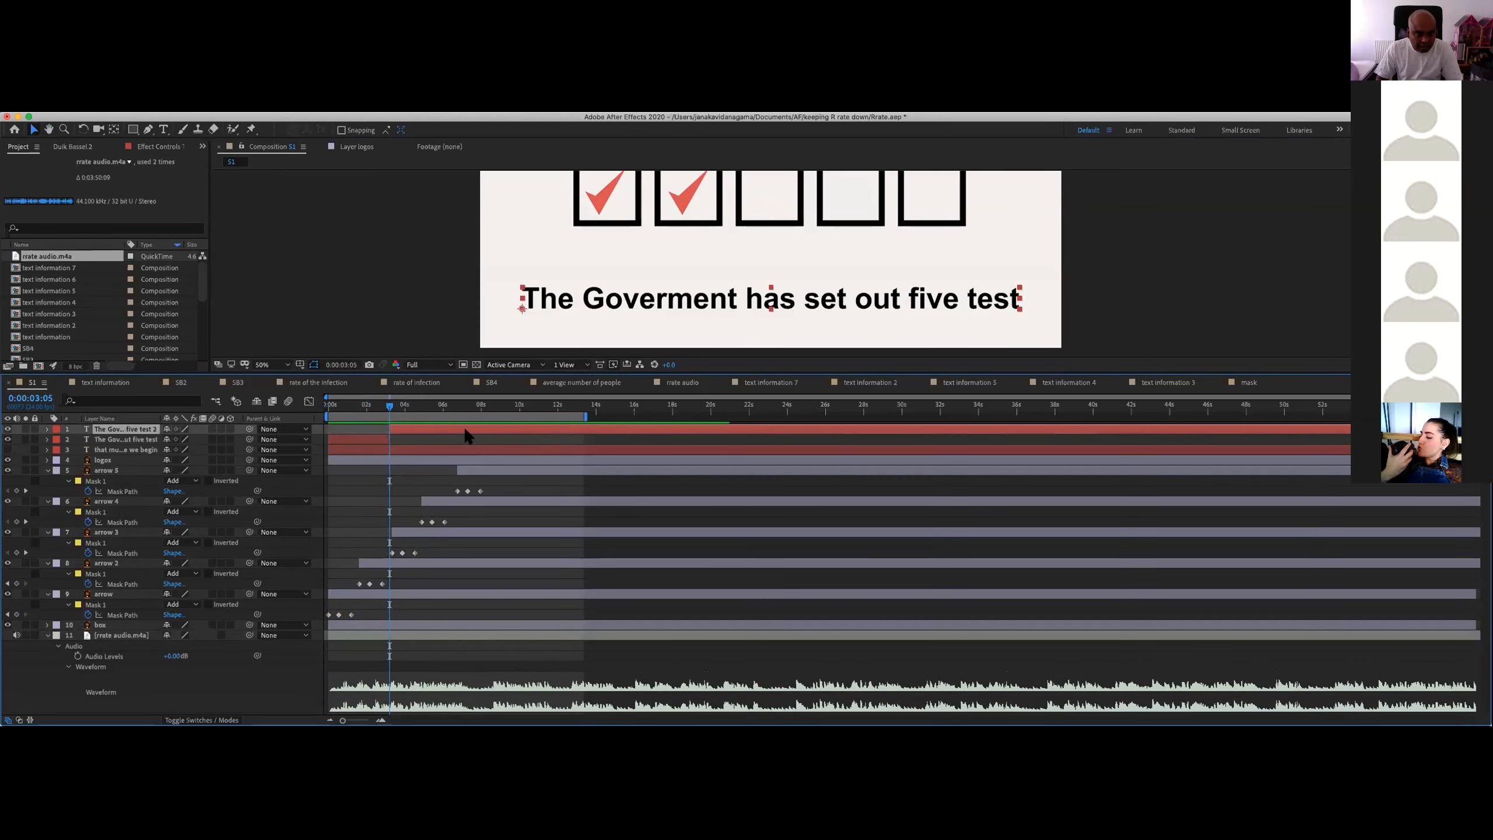
key("Delete")
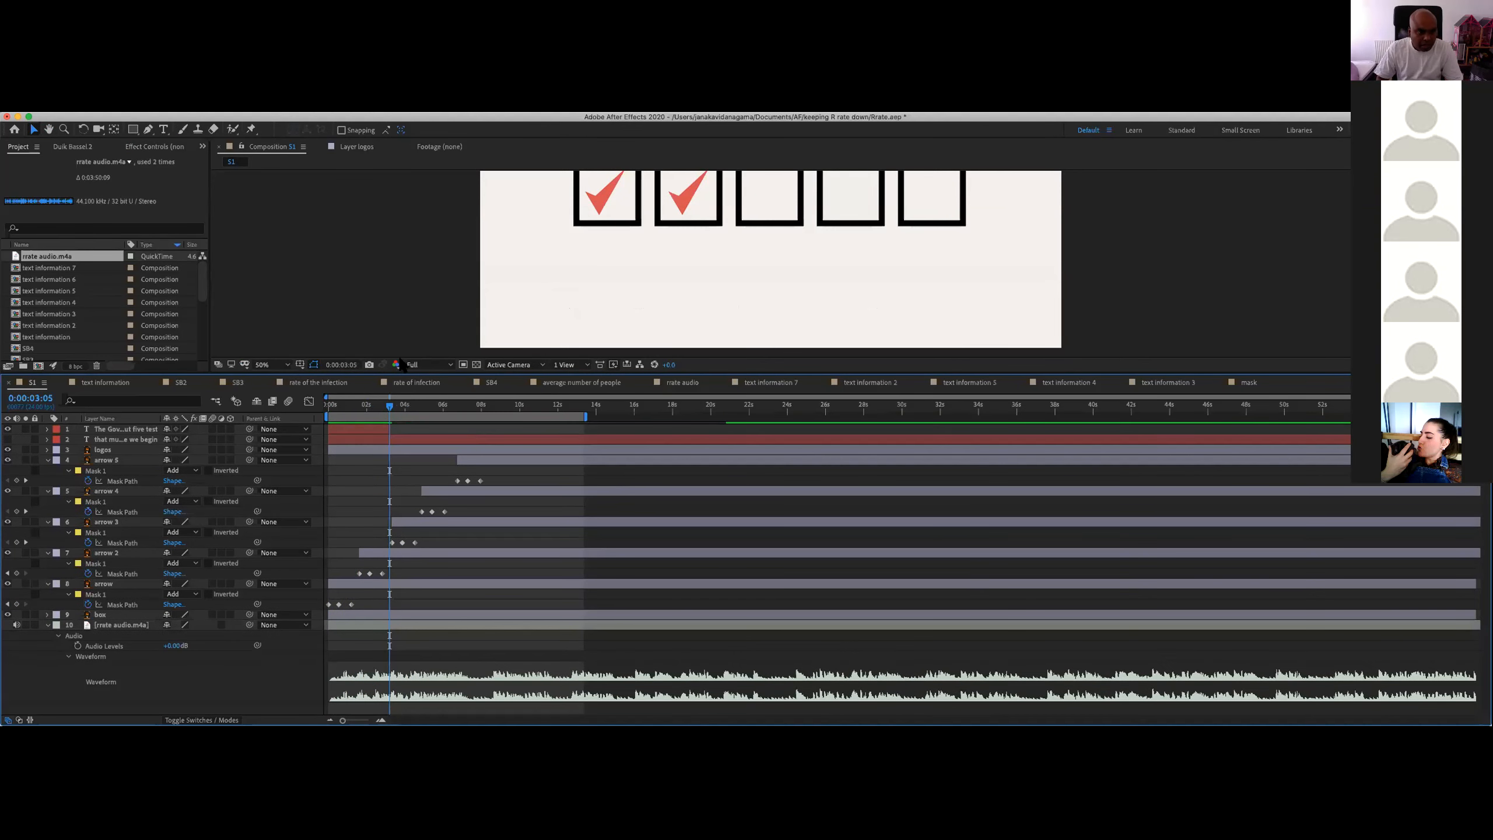
Step: Start the "that must be met before we begin" caption at 0:00:03:05 and make its layer visible
left_click(141, 440)
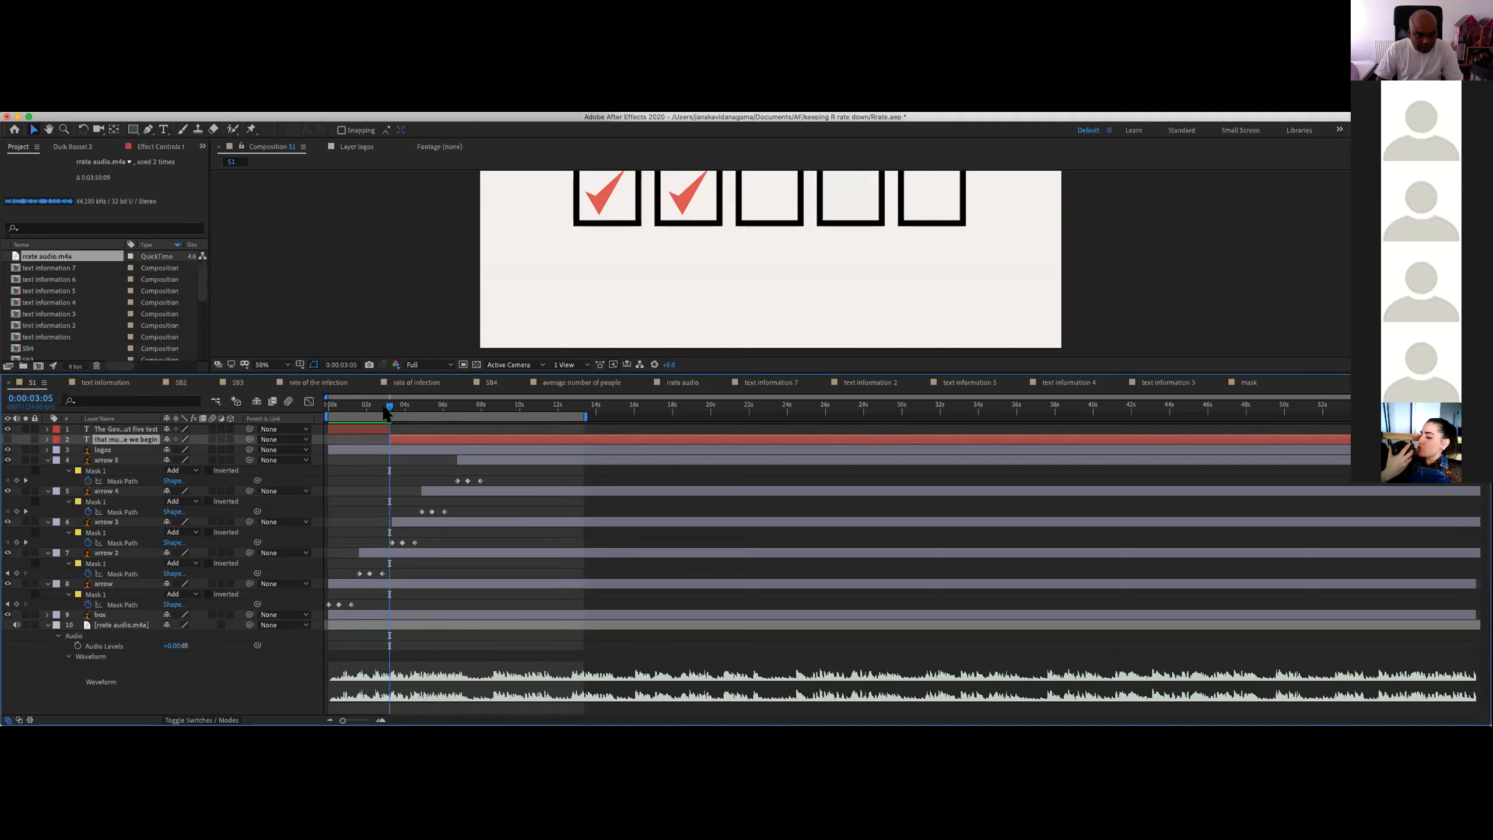
left_click_drag(389, 406, 241, 409)
left_click(9, 439)
Step: Preview S1's caption change and ticks with the audio, enlarge the composition view, and scrub to 0:00:08:02
key("space")
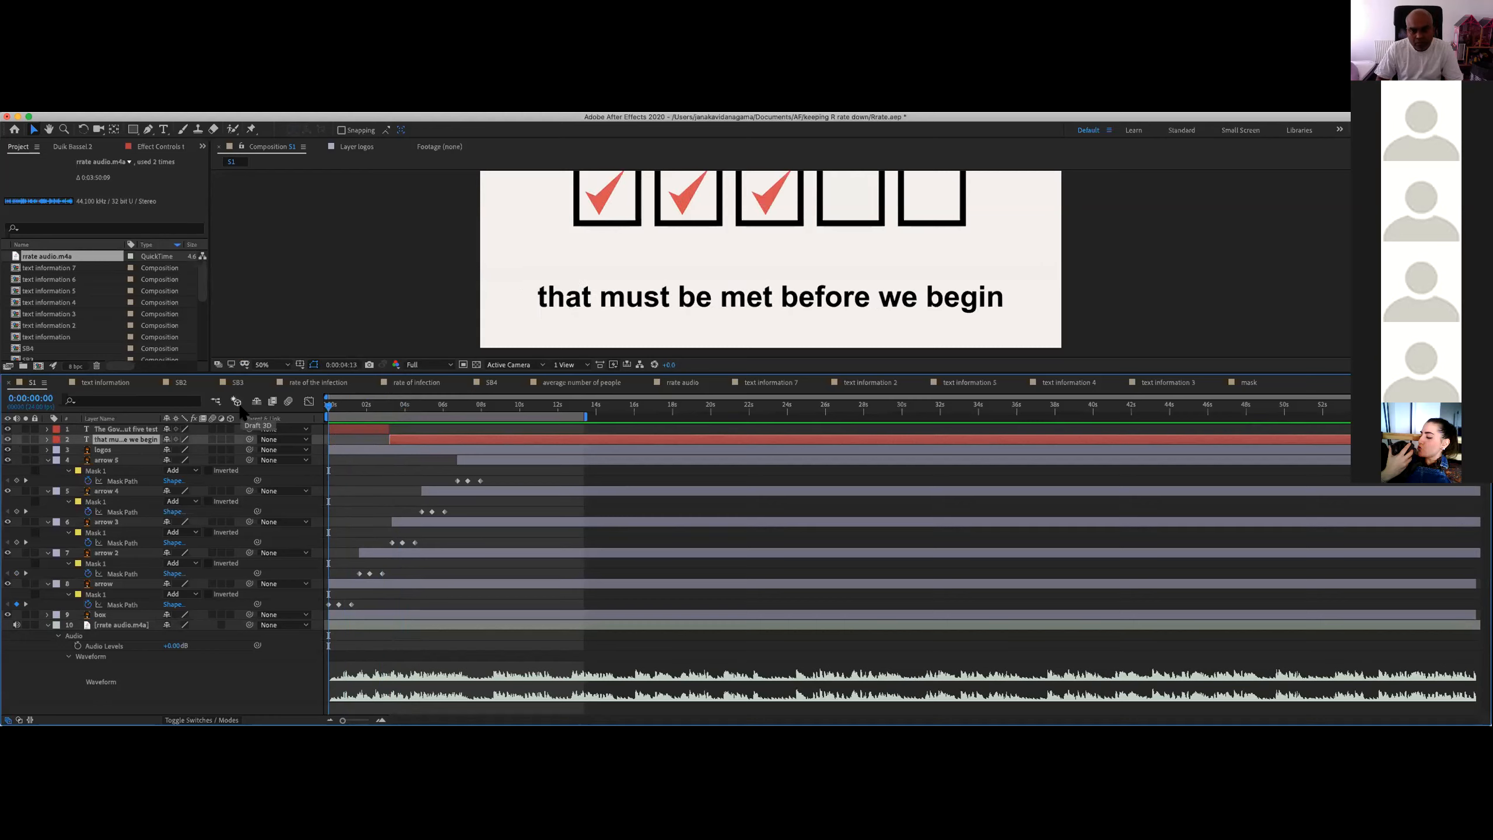
key("space")
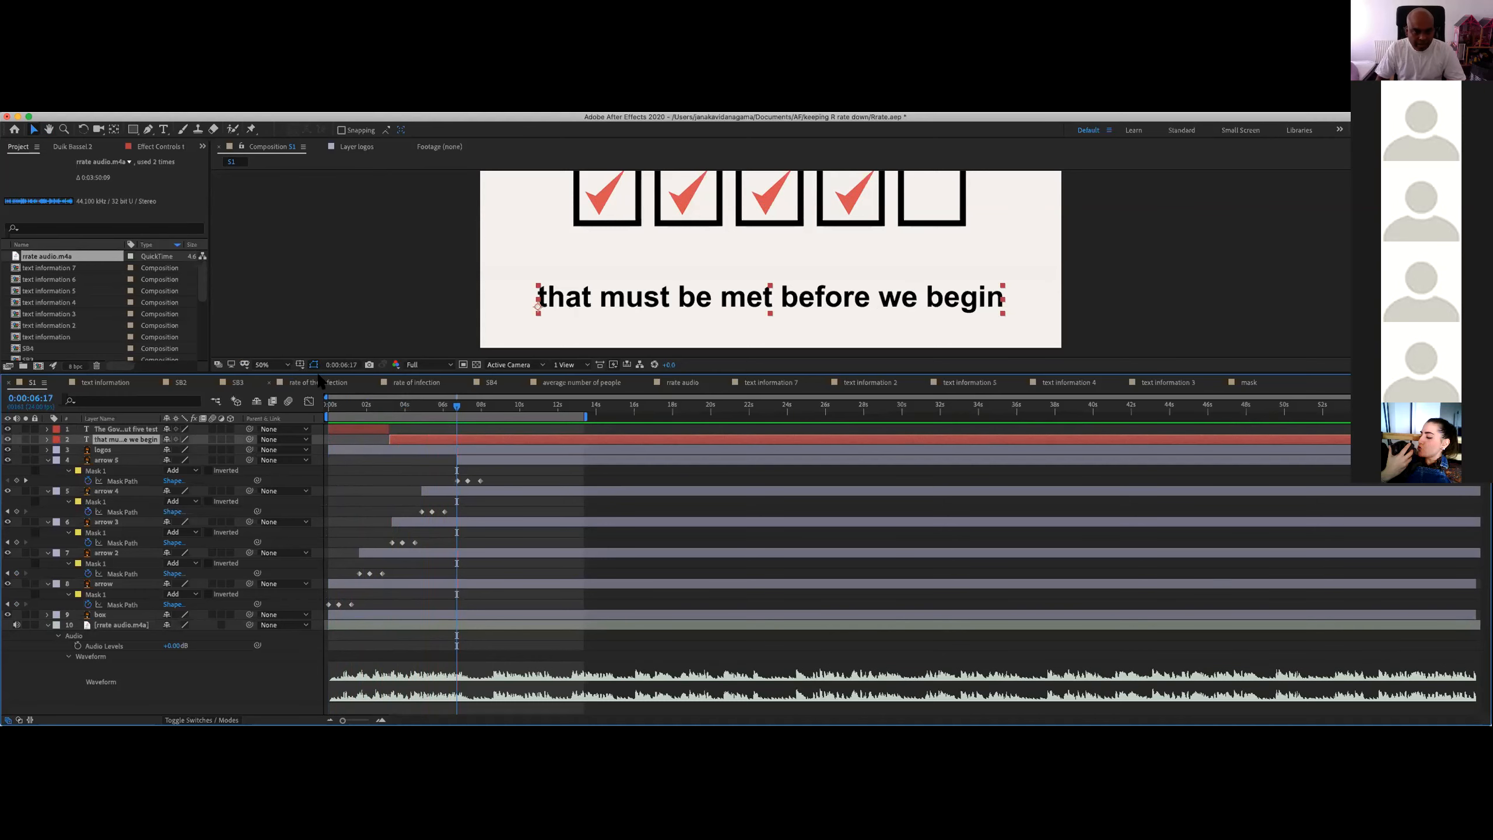
left_click_drag(317, 373, 380, 465)
left_click(333, 459)
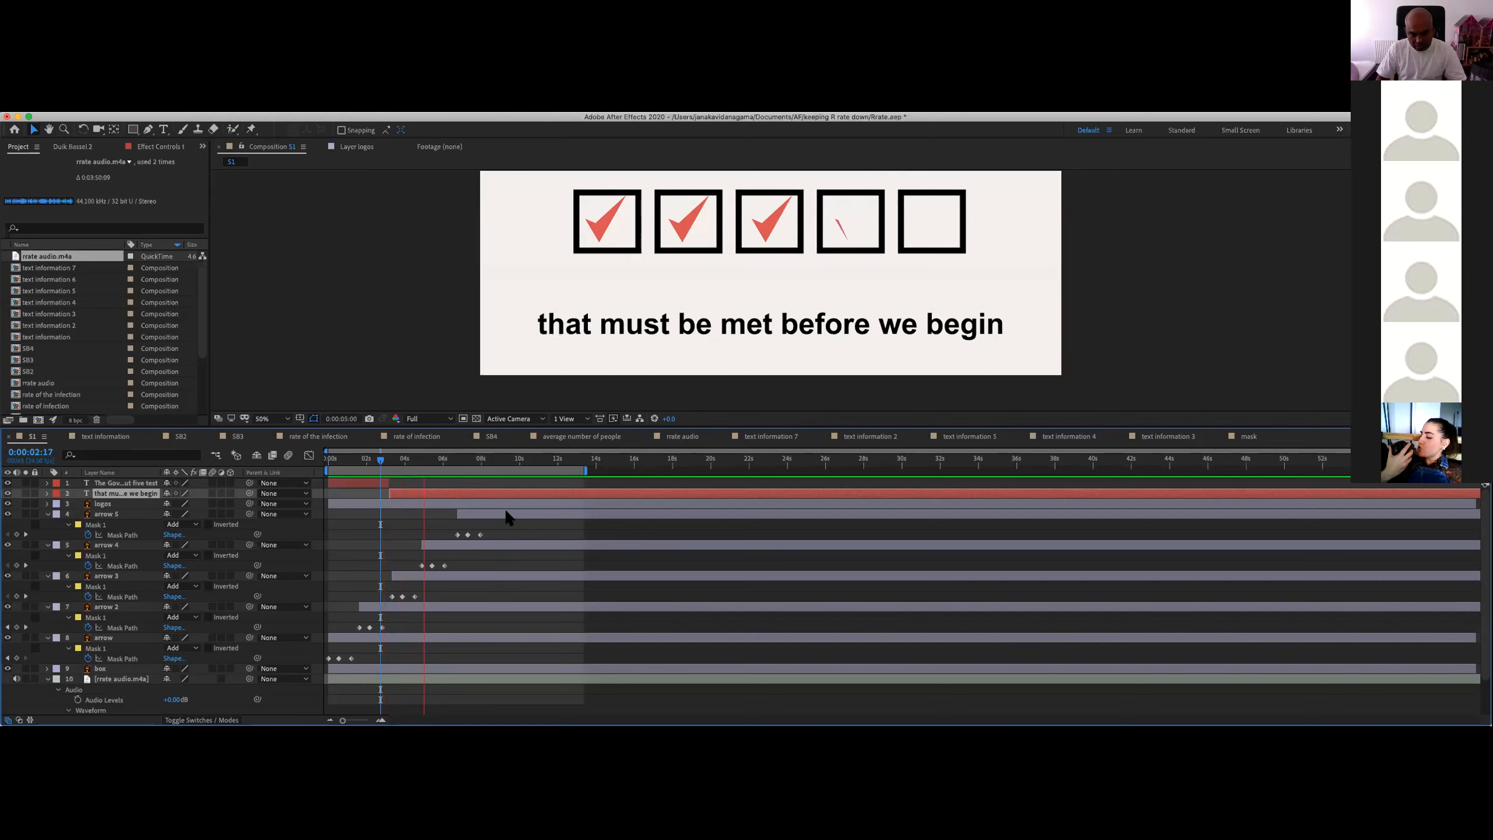
key("space")
left_click(443, 459)
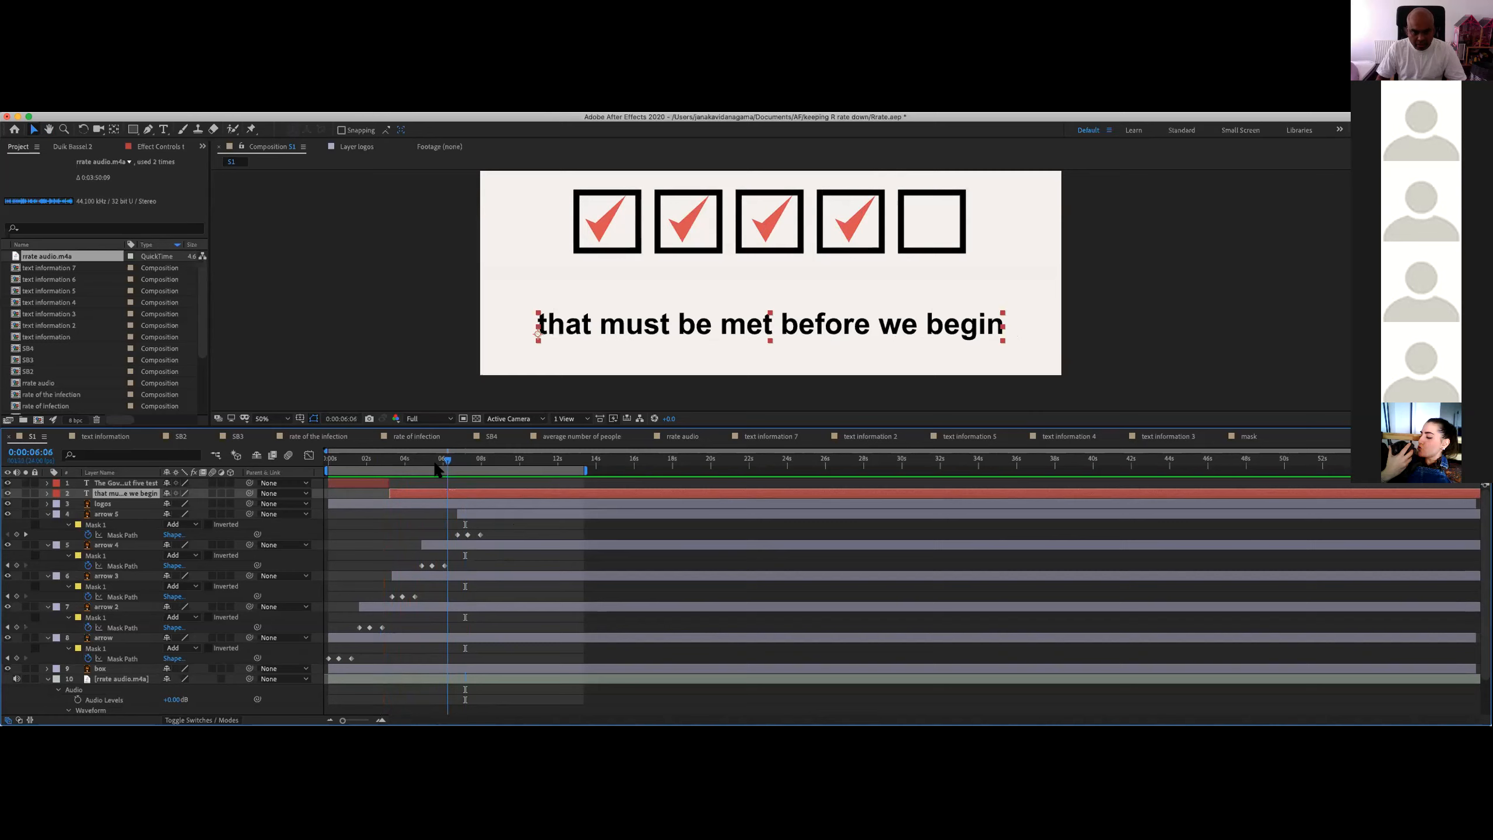
mouse_move(450, 464)
left_mouse_down()
mouse_move(341, 473)
mouse_move(502, 466)
mouse_move(326, 479)
mouse_move(480, 463)
left_mouse_up()
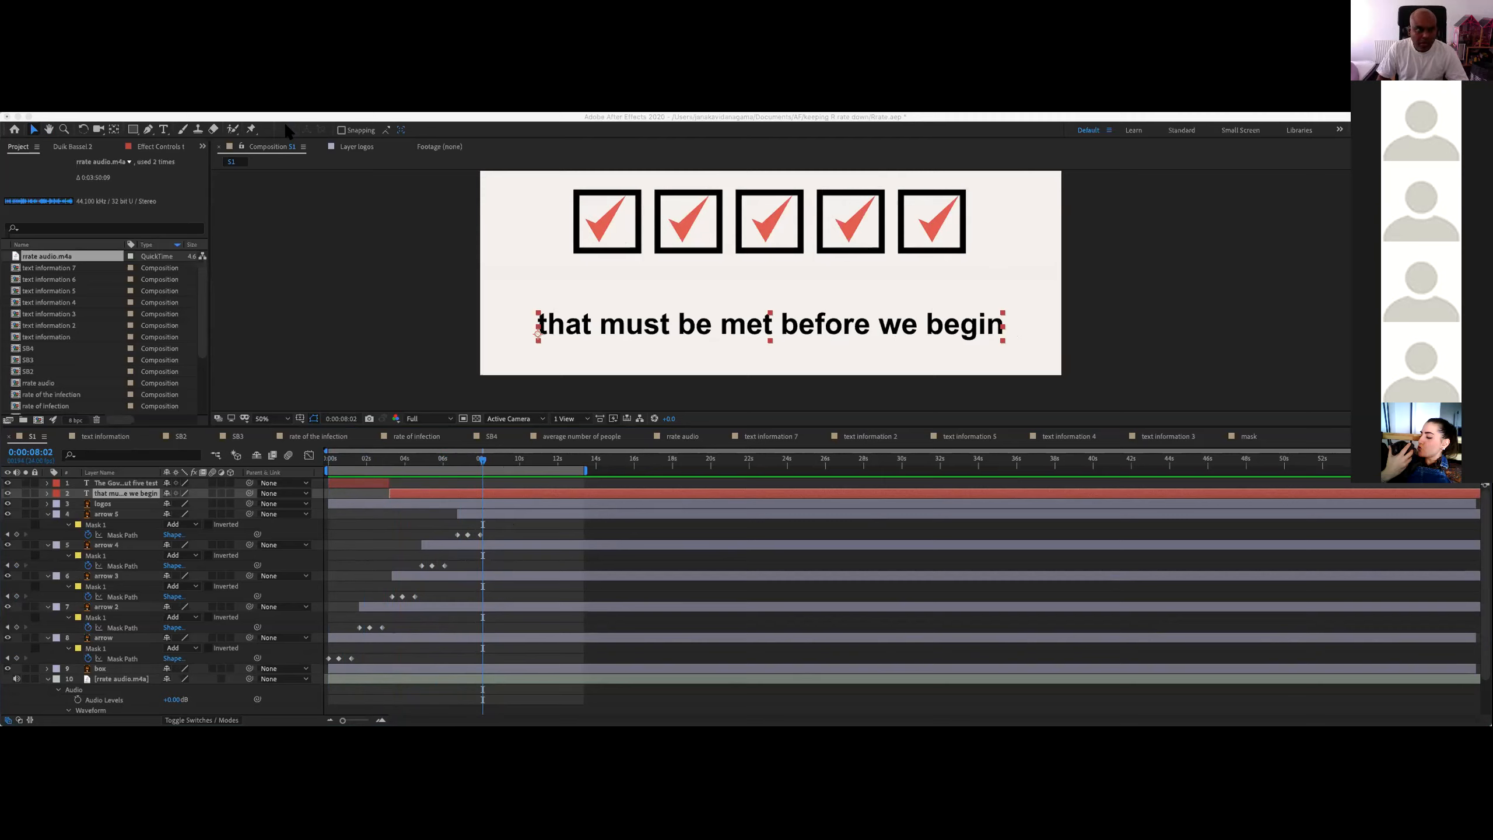
left_click(442, 405)
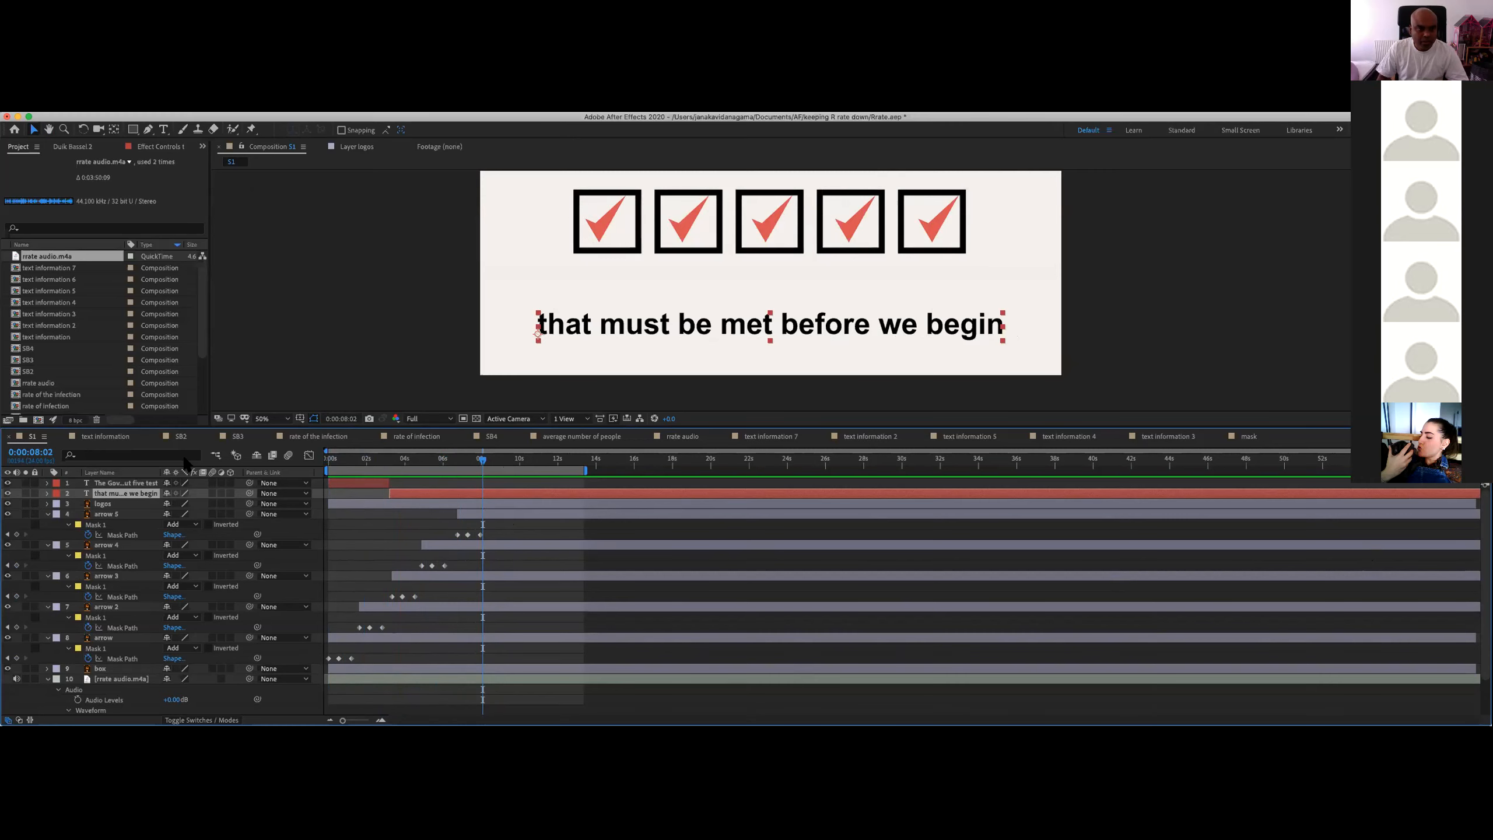
Step: Open the SB2 composition, enlarge its view to 50%, and preview the houses scene with its social distancing caption
left_click(180, 437)
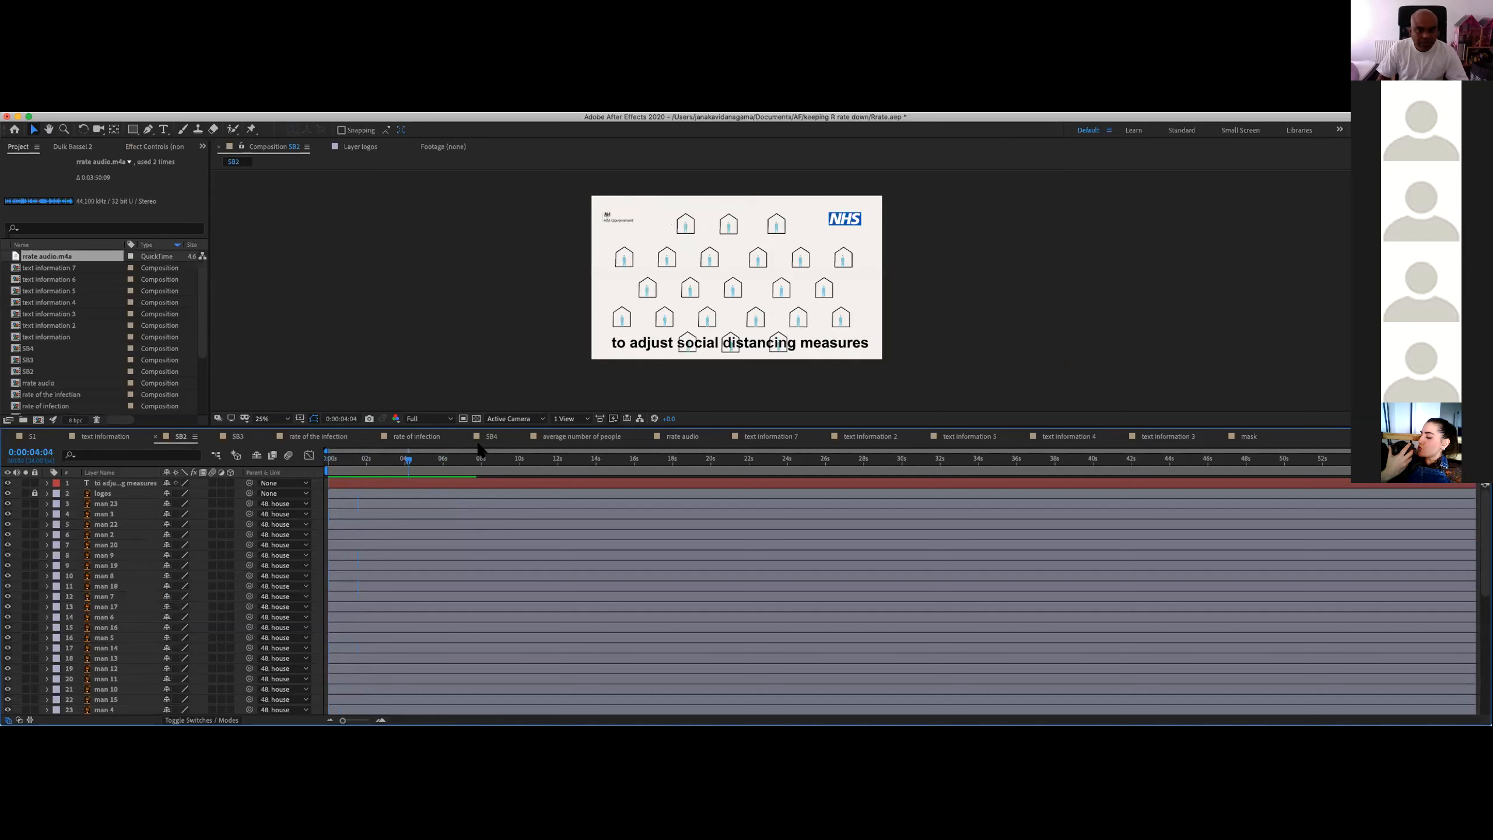
left_click_drag(639, 459, 374, 454)
scroll(625, 299, "up", 1)
scroll(625, 303, "down", 1)
left_click_drag(344, 428, 538, 506)
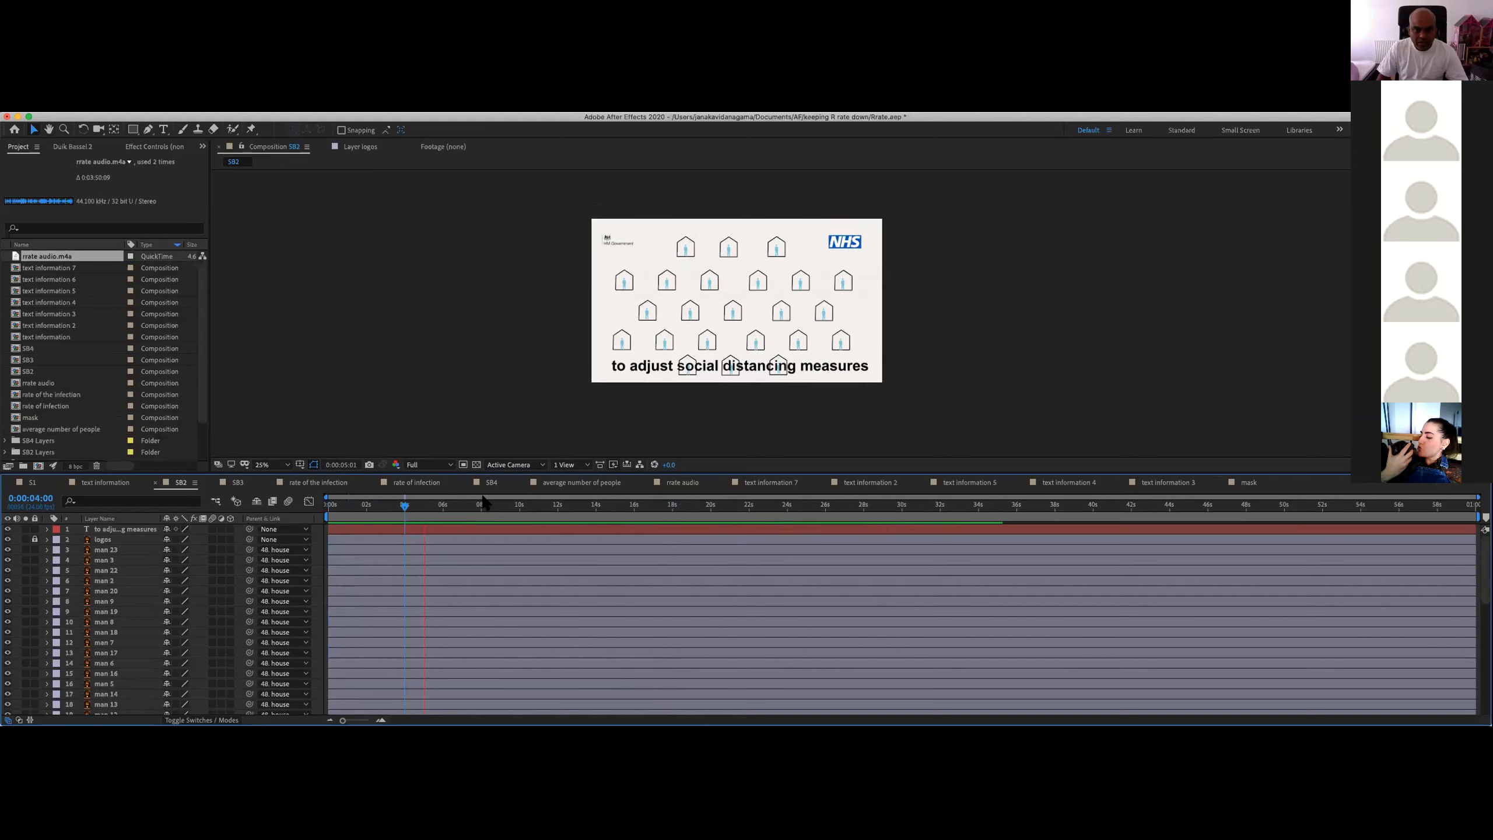
scroll(39, 550, "down", 1)
scroll(39, 550, "up", 1)
scroll(683, 325, "up", 2)
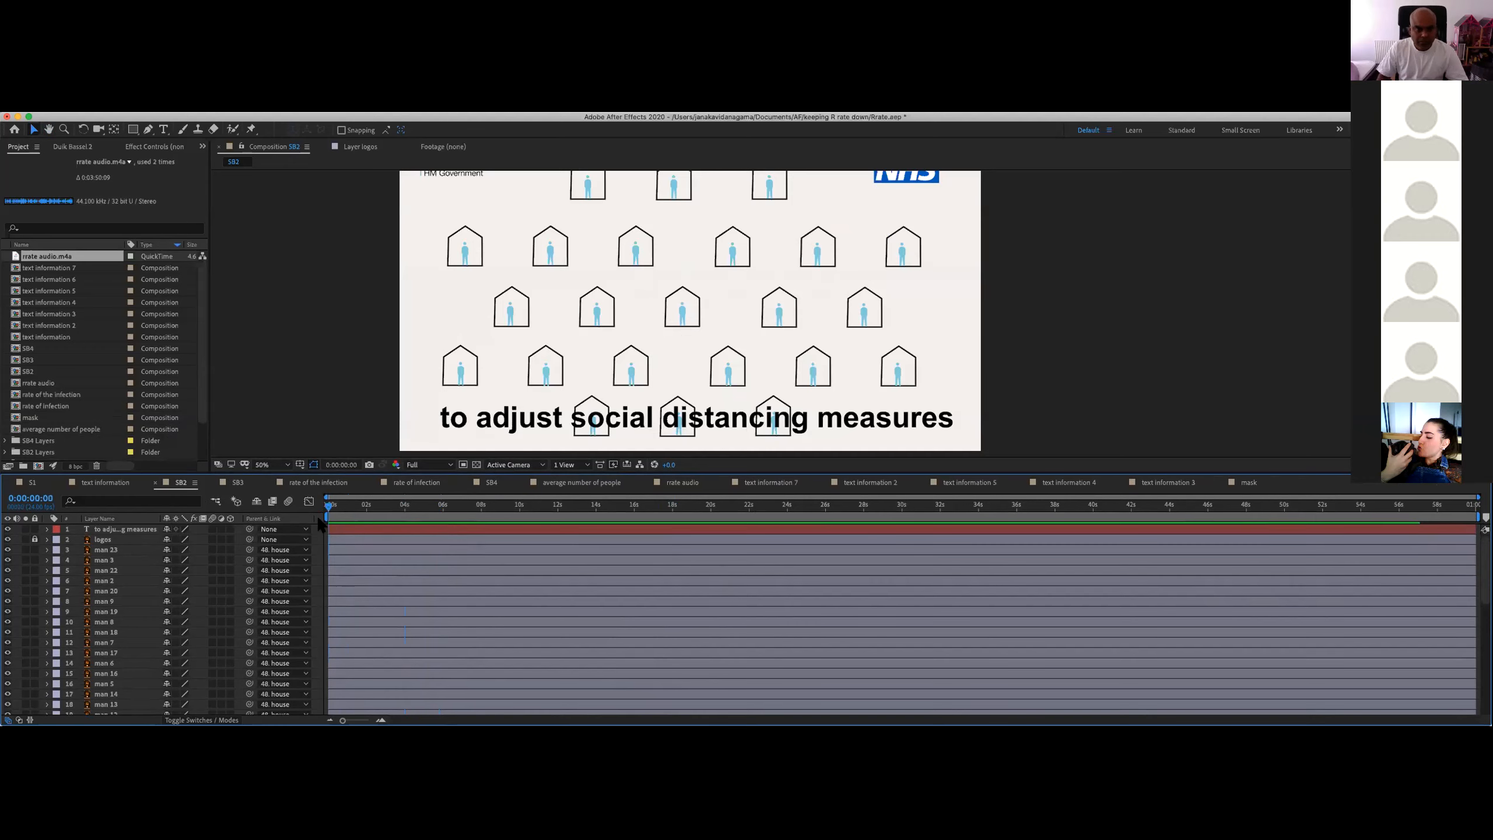
left_click(237, 482)
scroll(478, 418, "down", 4)
scroll(365, 482, "up", 1)
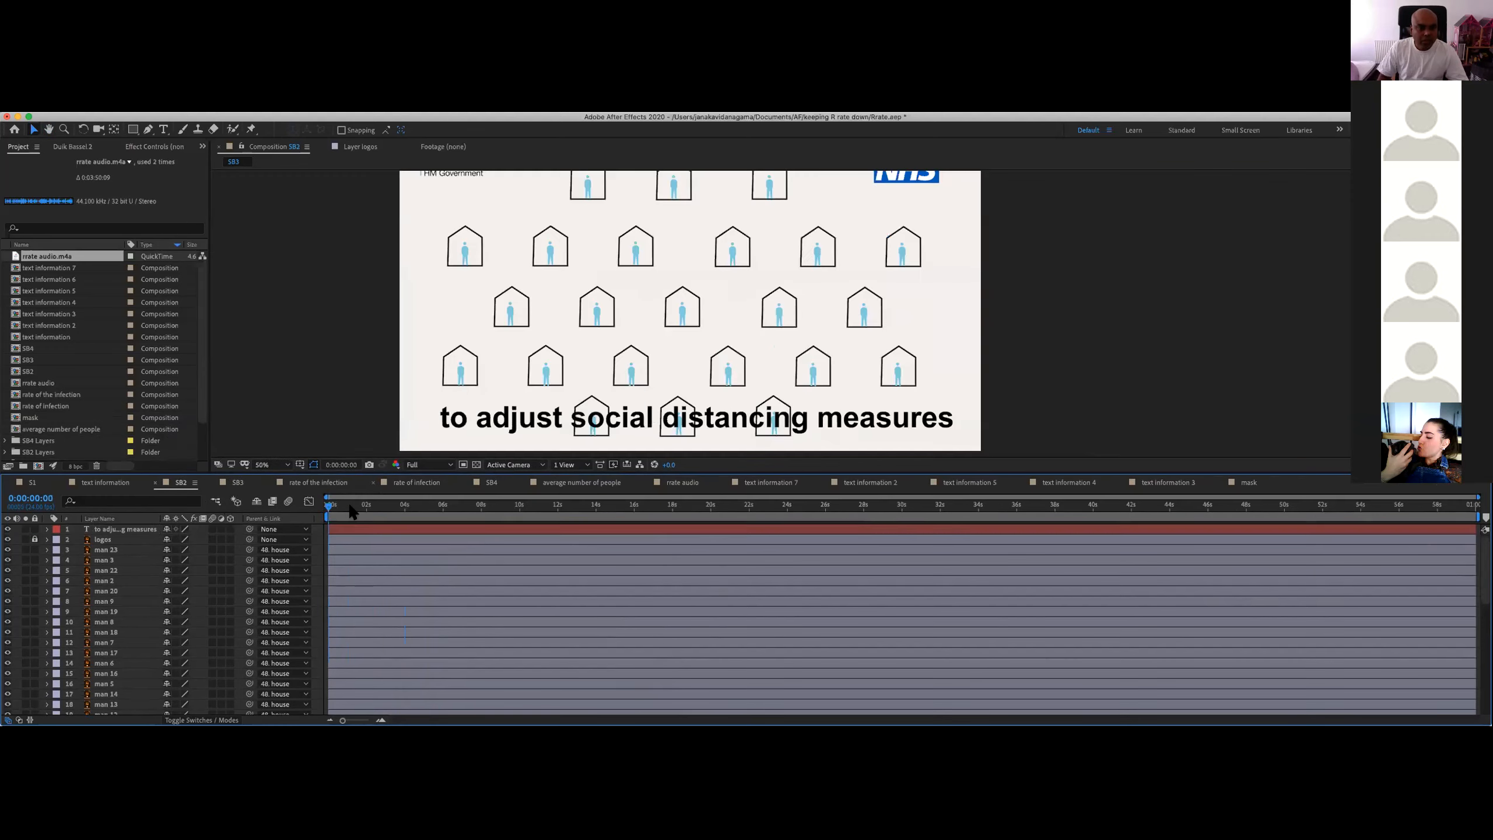
left_click(480, 504)
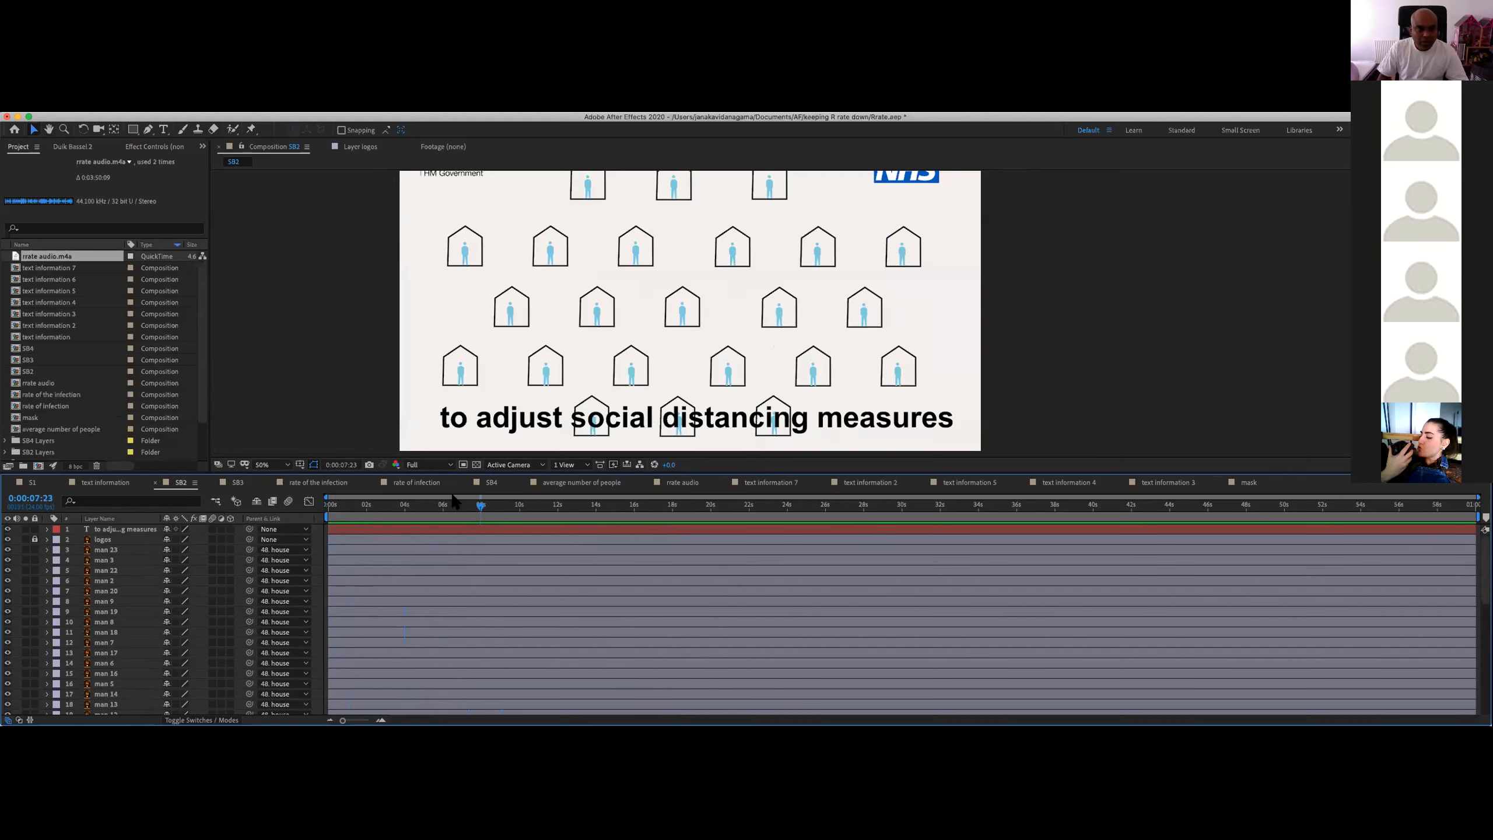
Step: Open the SB3 composition, enlarge its view to 50%, and scrub through the scene of blue figures
left_click(238, 483)
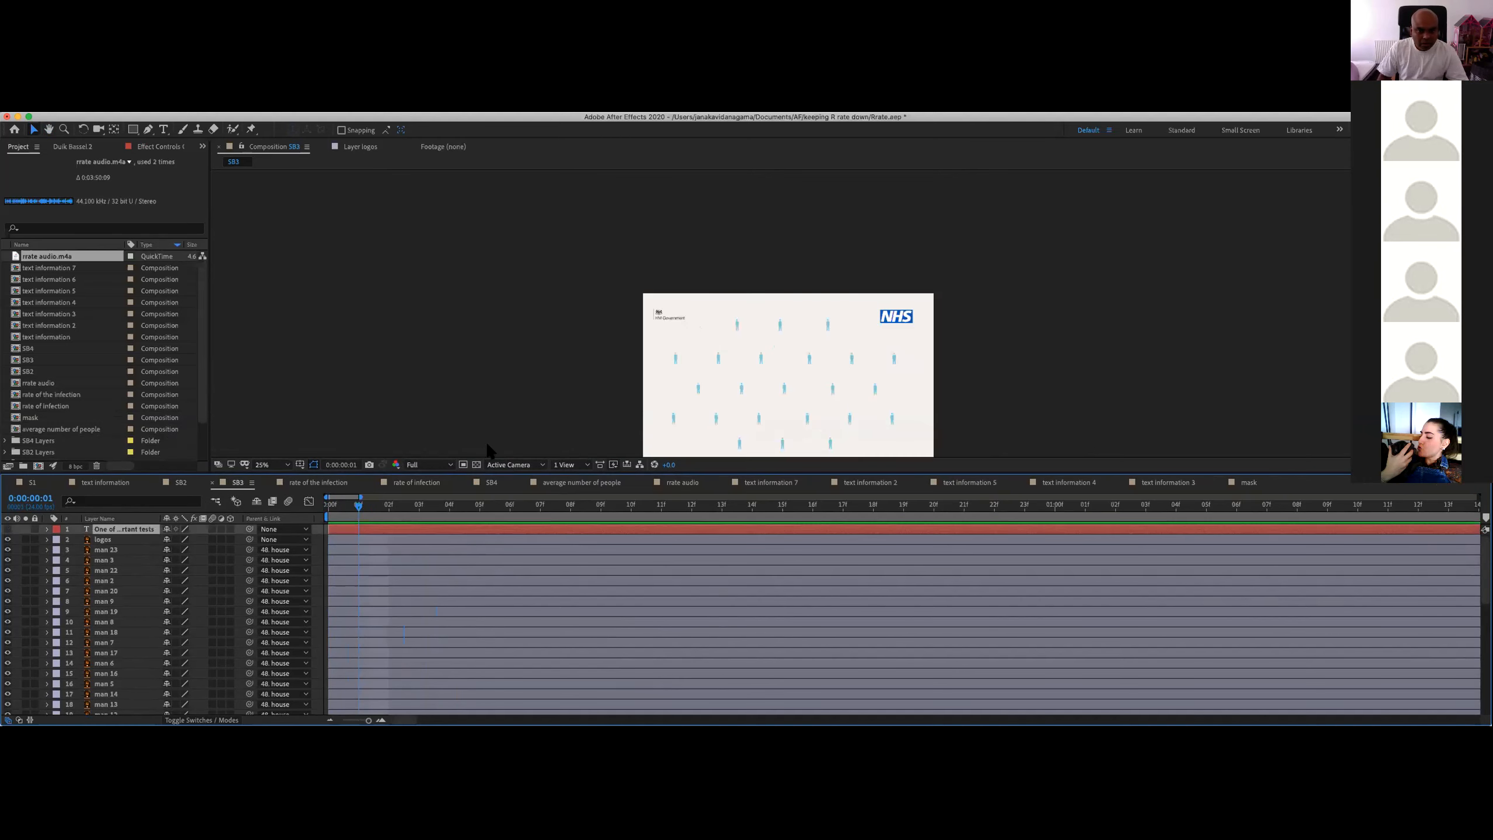
scroll(516, 436, "down", 1)
scroll(516, 436, "up", 3)
left_click_drag(612, 359, 520, 203)
left_click(345, 508)
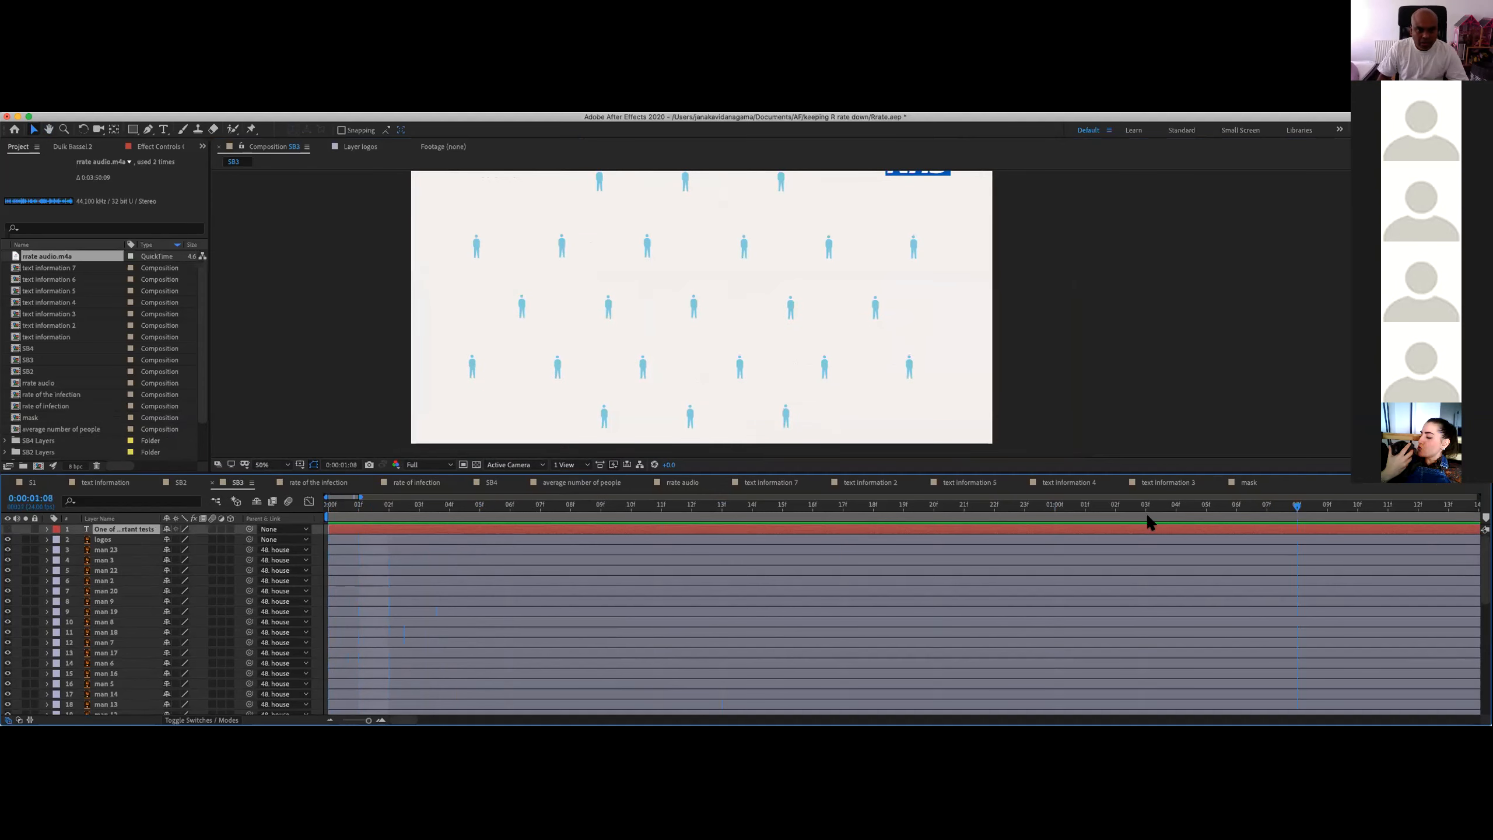
Step: Open the rate of infection composition and move the playhead to its start
left_click(421, 483)
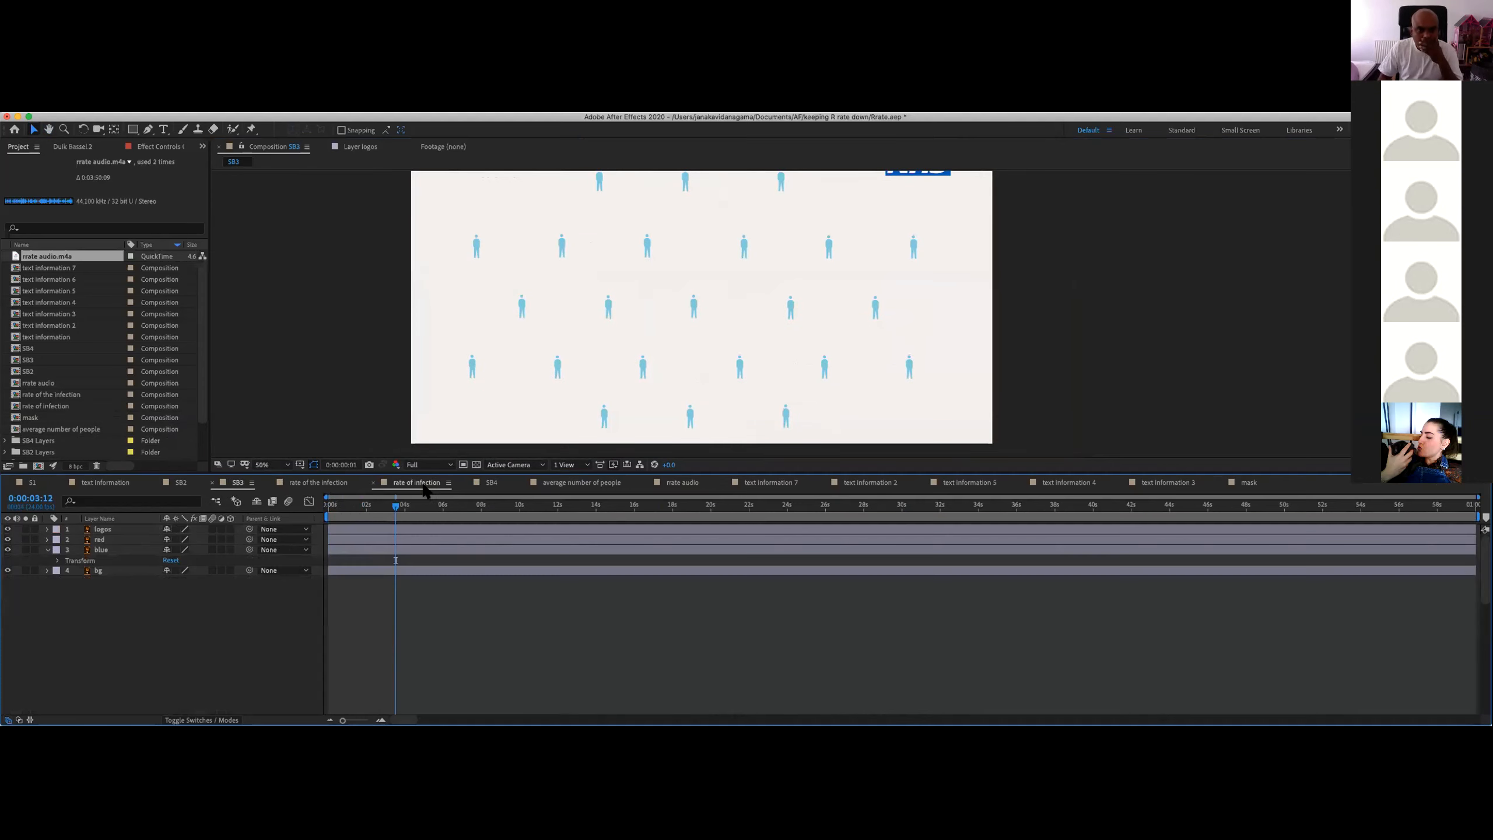
left_click_drag(384, 506, 328, 504)
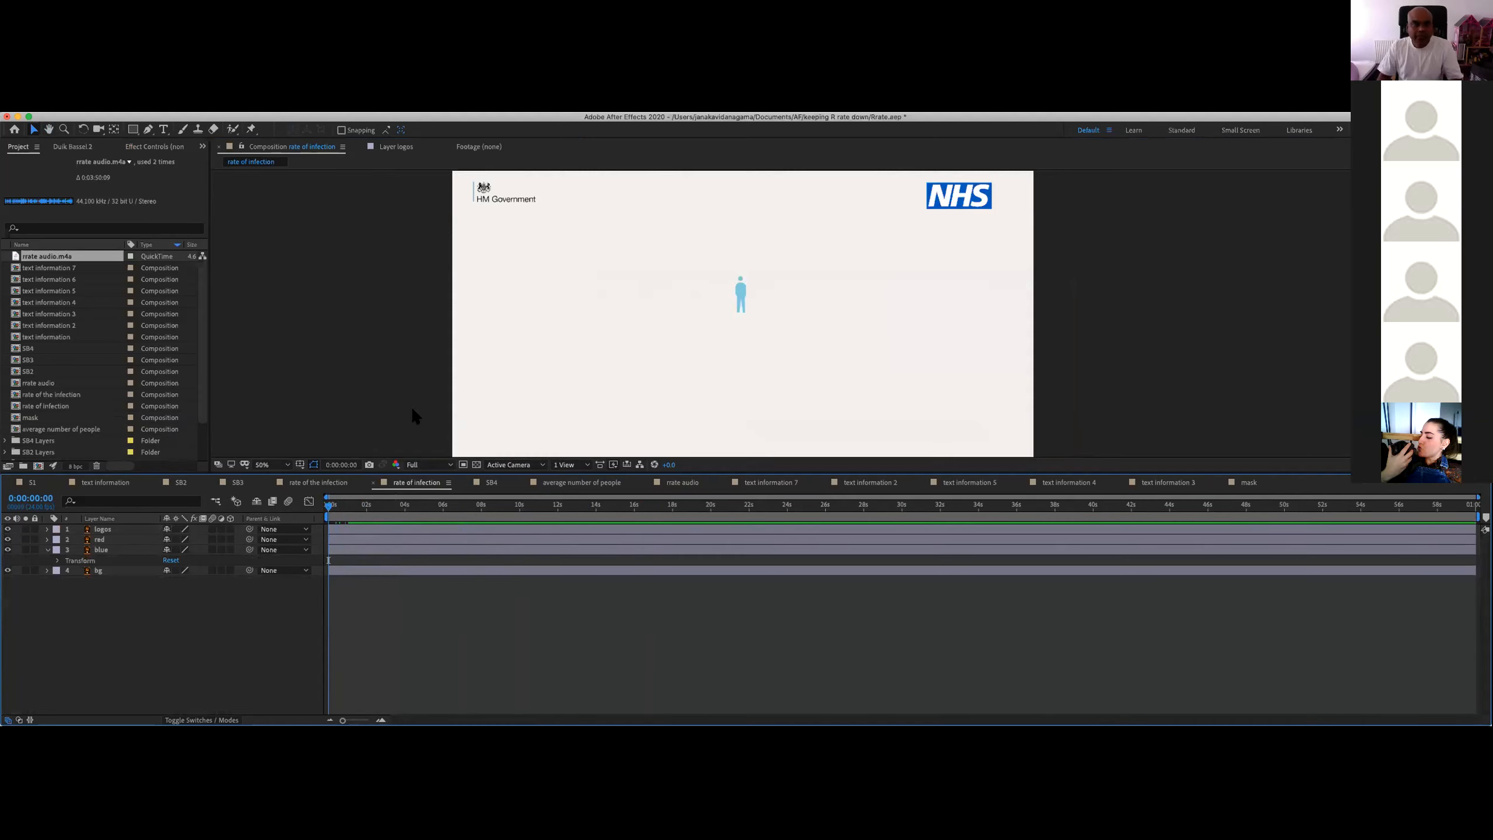
Step: Enlarge the figure's view to 200% at the composition start, try shifting the blue figure sideways, and undo the move
scroll(611, 283, "up", 4)
scroll(762, 298, "down", 1)
left_click_drag(770, 274, 793, 337)
scroll(750, 347, "up", 1)
mouse_move(334, 511)
left_mouse_down()
mouse_move(400, 504)
mouse_move(327, 506)
left_mouse_up()
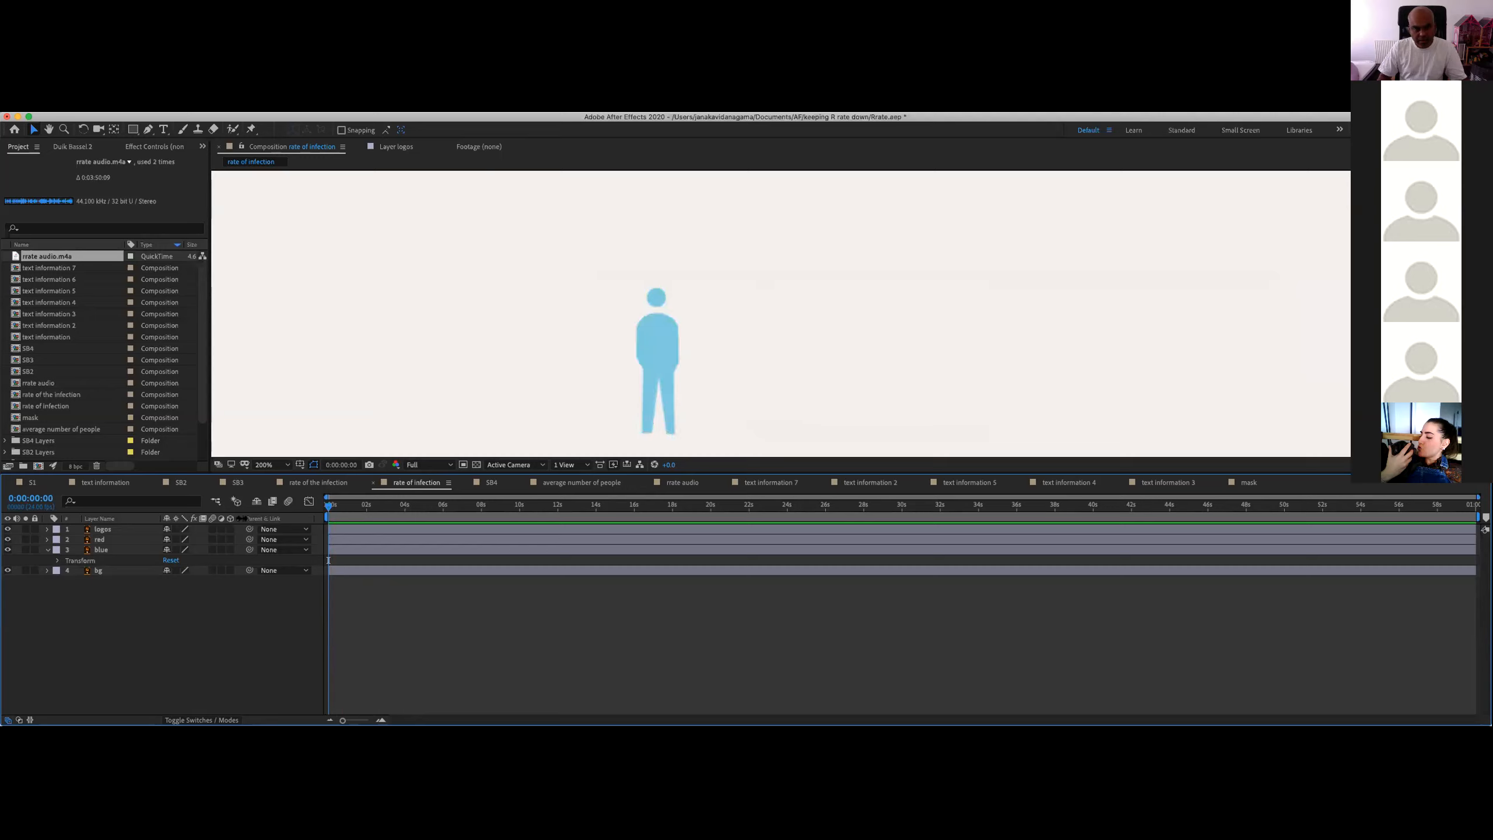
left_click(88, 551)
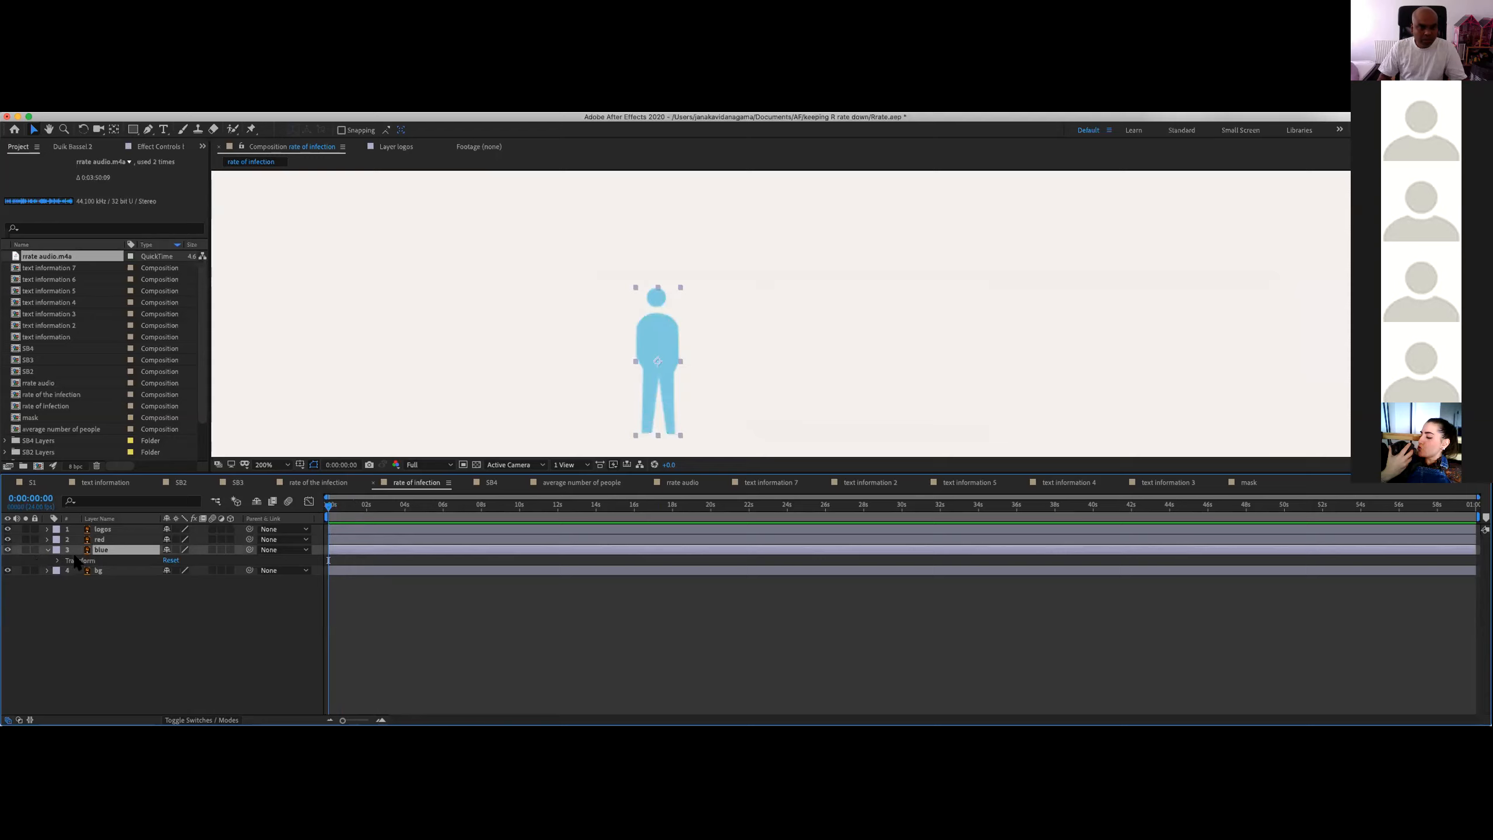
left_click(7, 550)
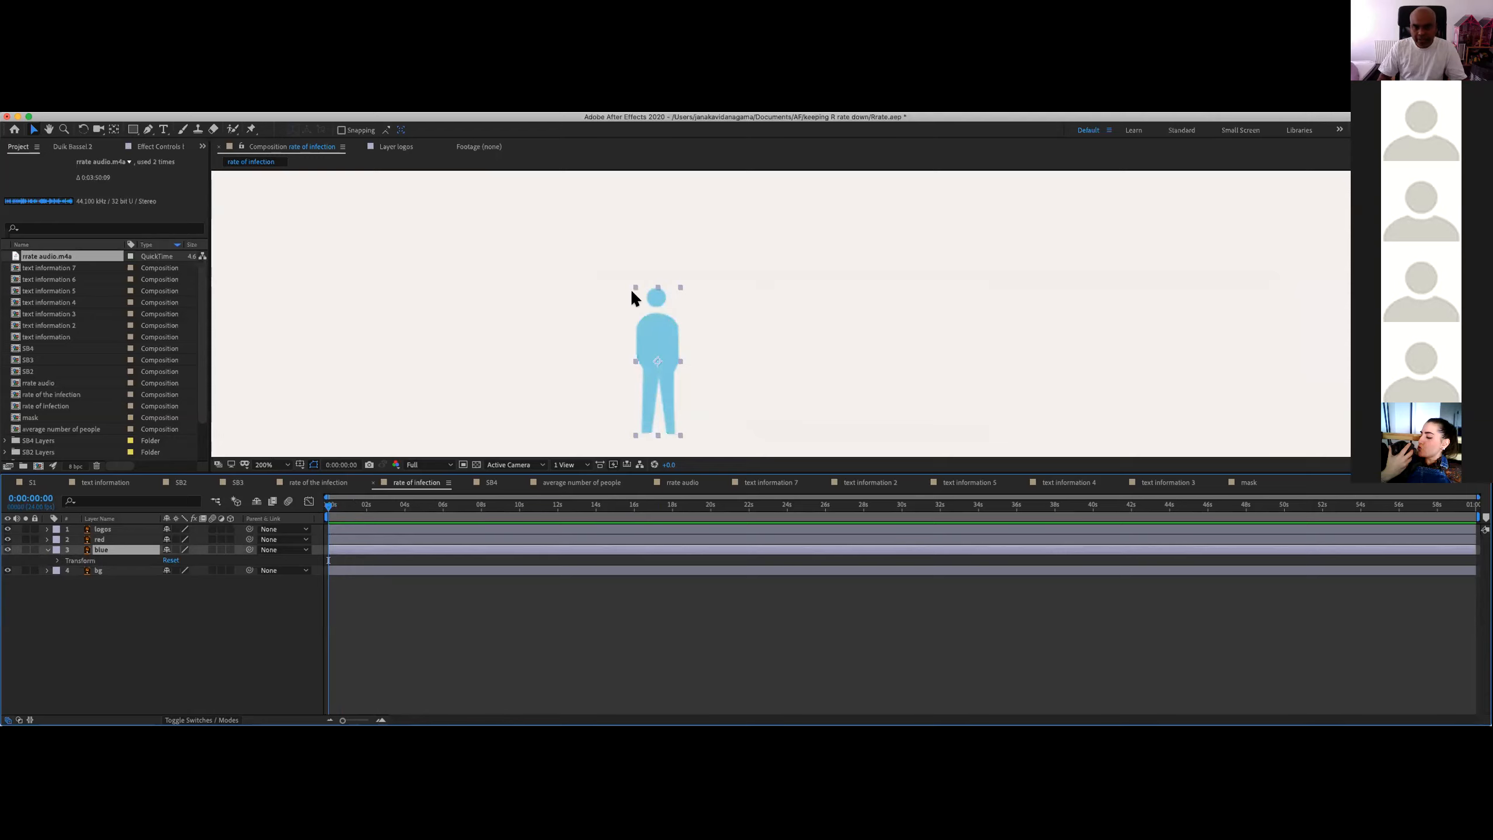
left_click_drag(662, 336, 802, 320)
key("super+z")
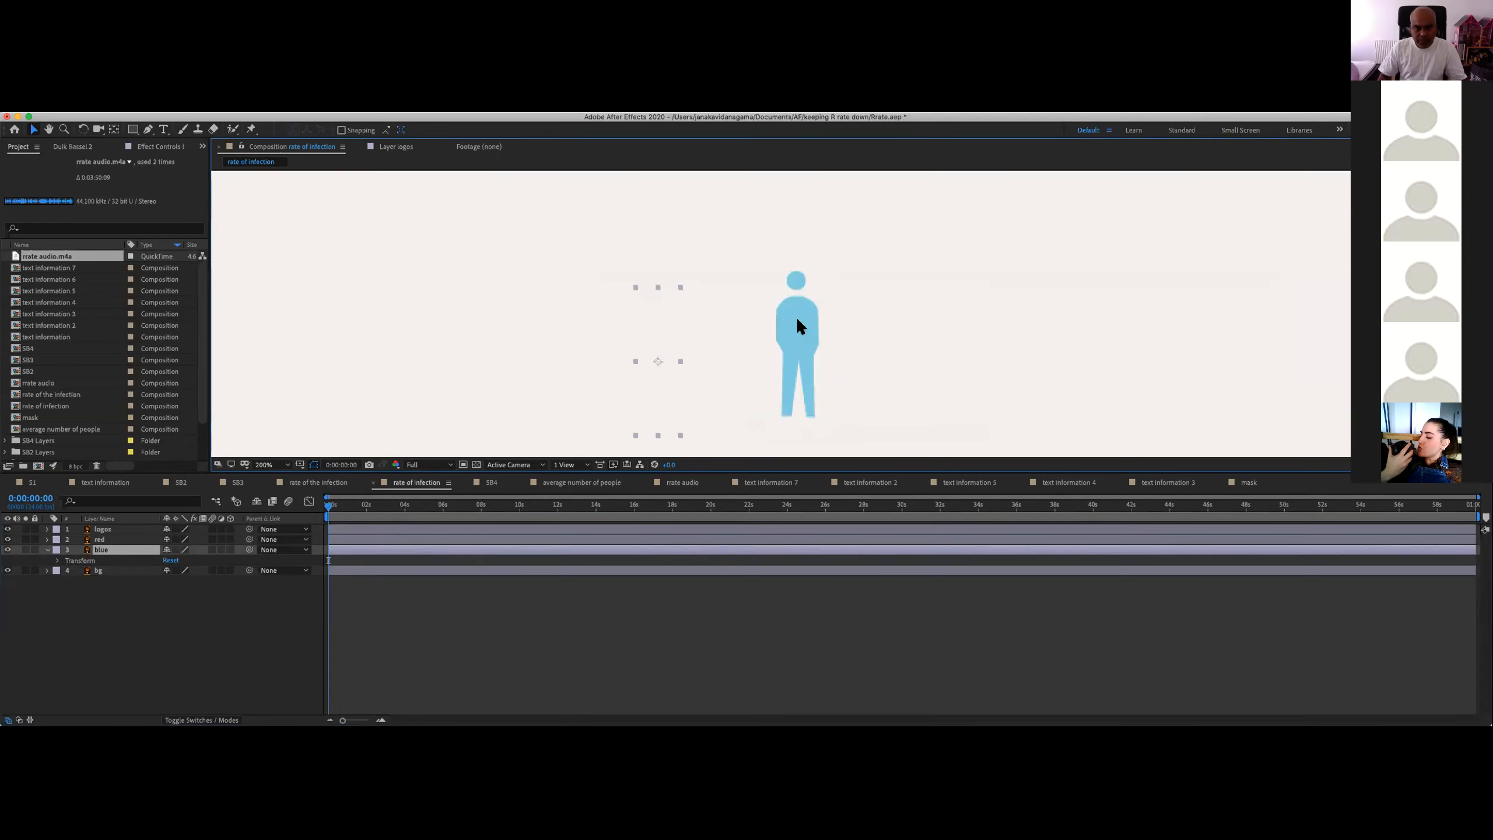
Step: Hide the blue layer and delete the existing mask from the red layer
left_click(99, 540)
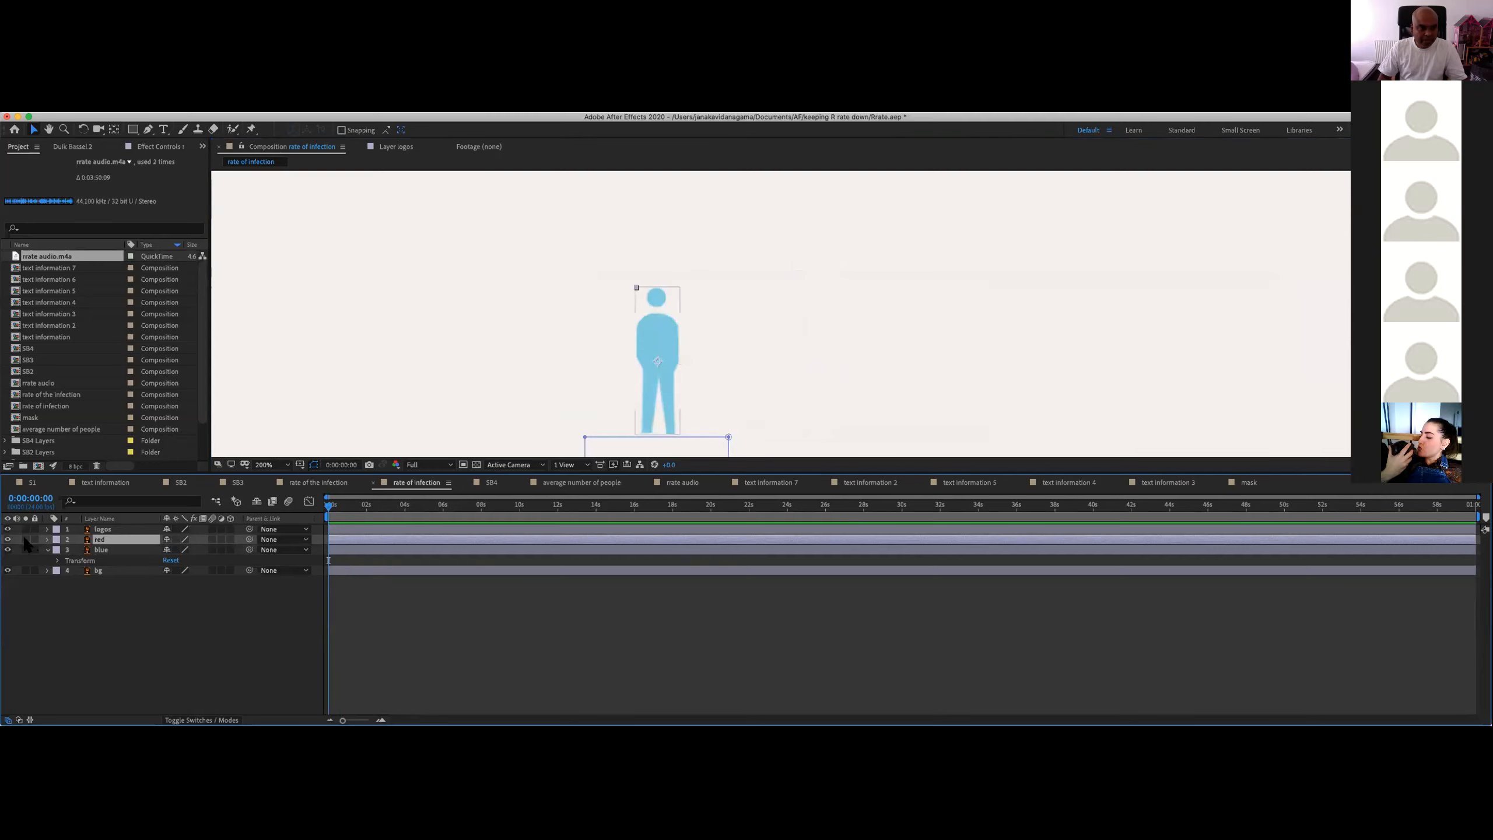
left_click(8, 547)
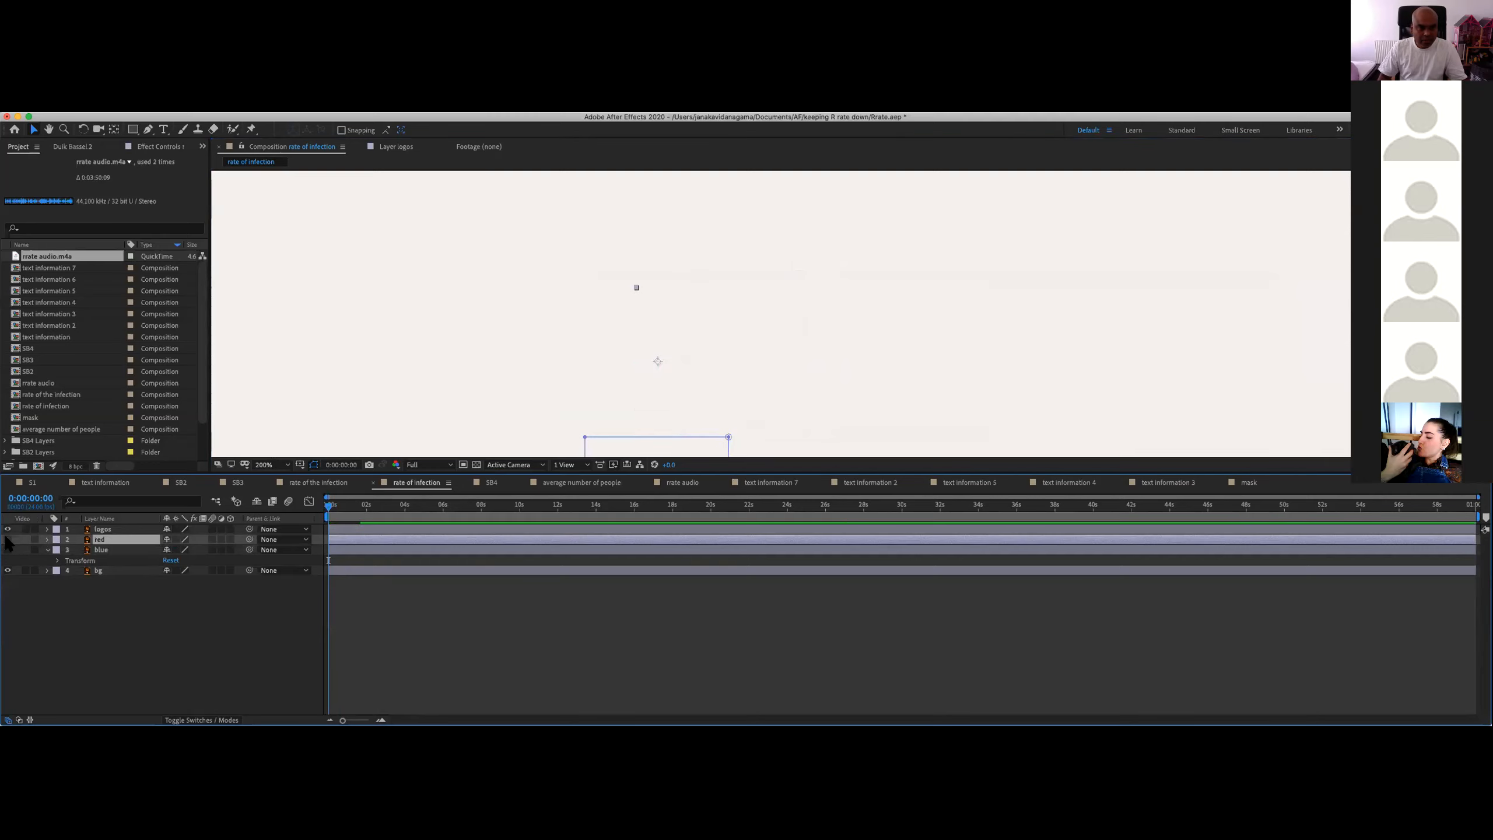
left_click(8, 540)
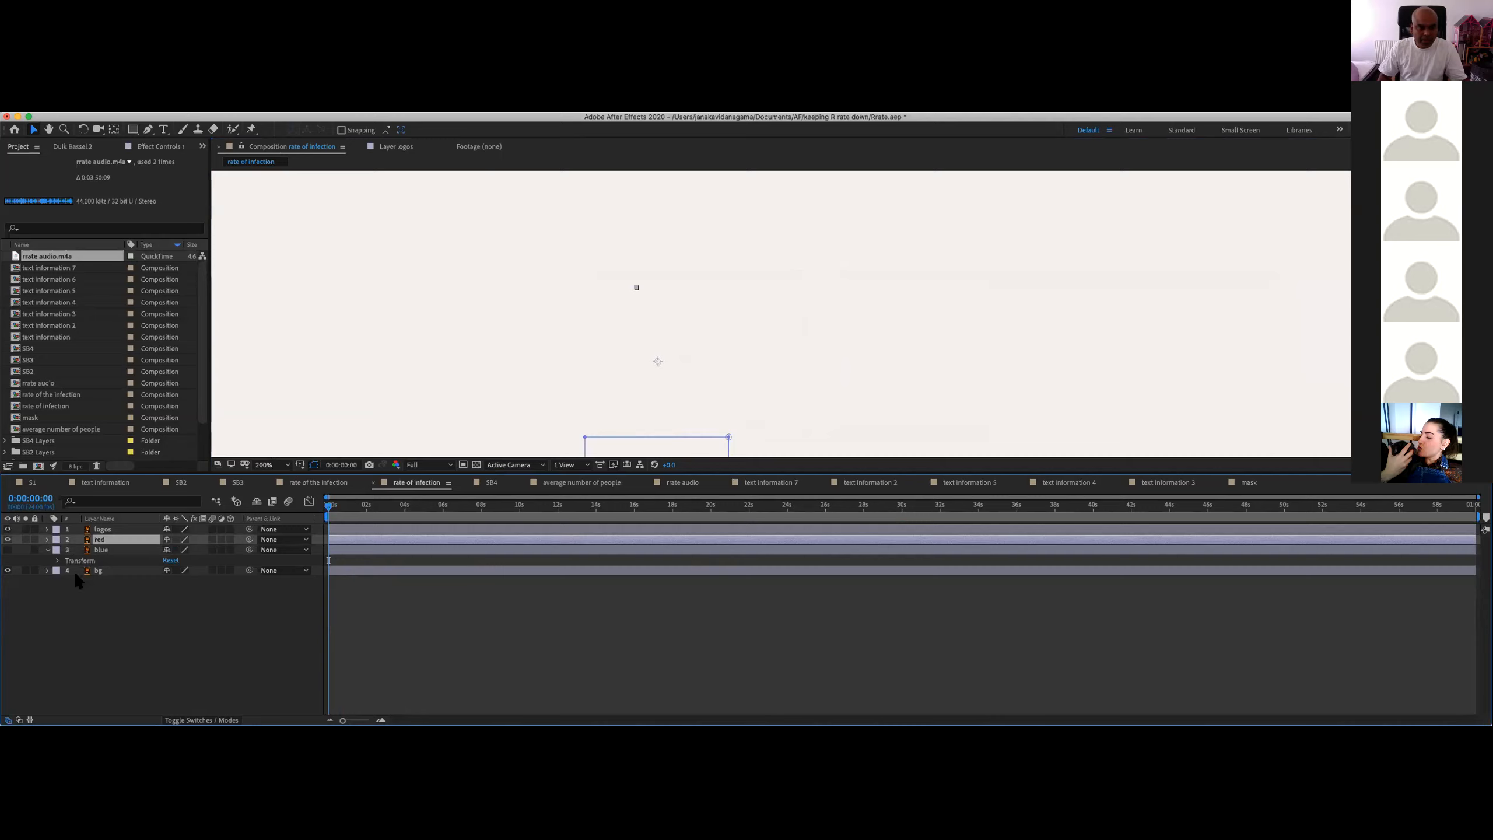
left_click(48, 540)
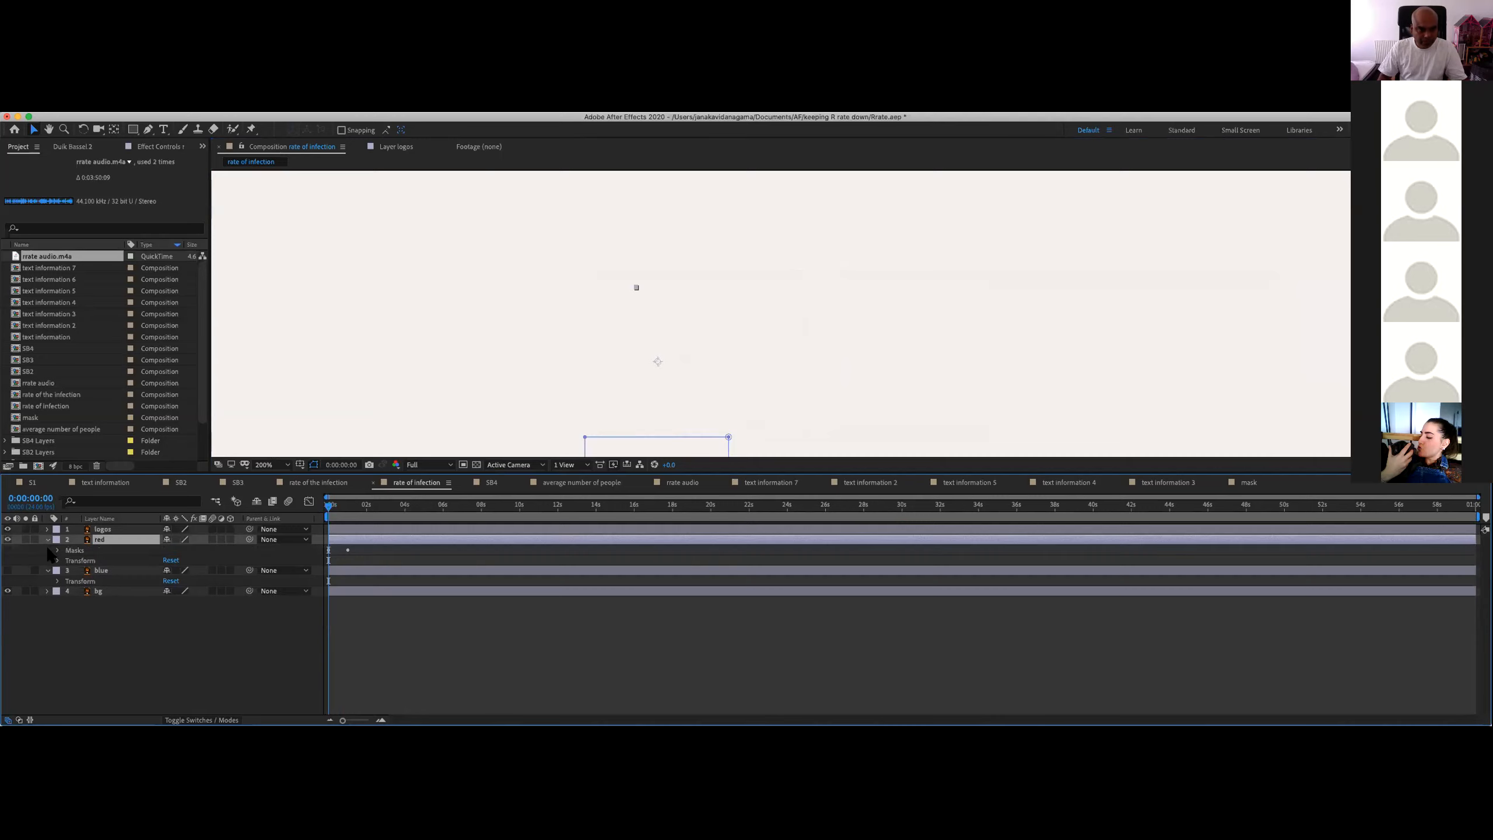
left_click(57, 551)
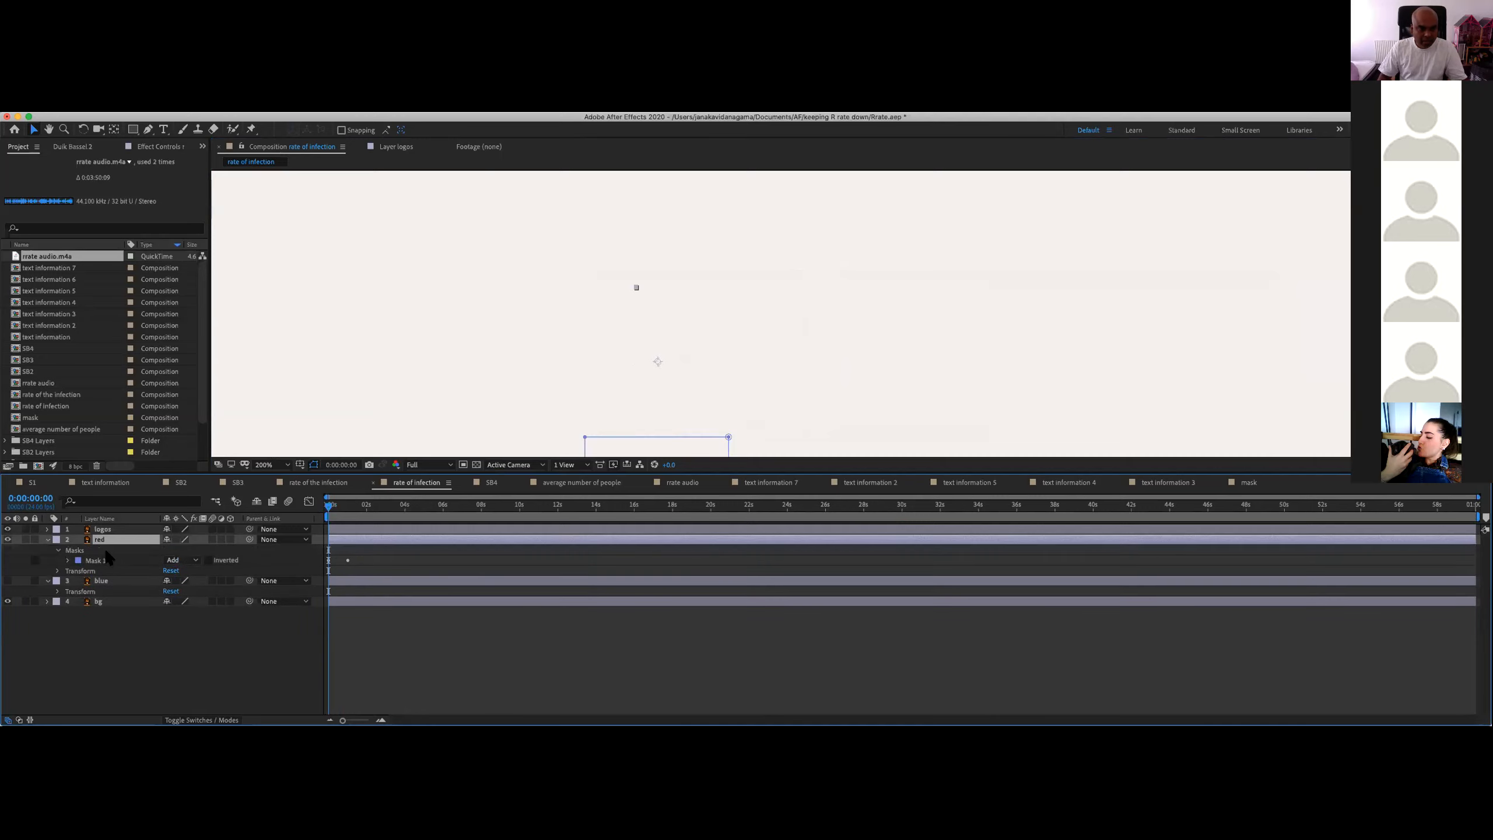
left_click(79, 551)
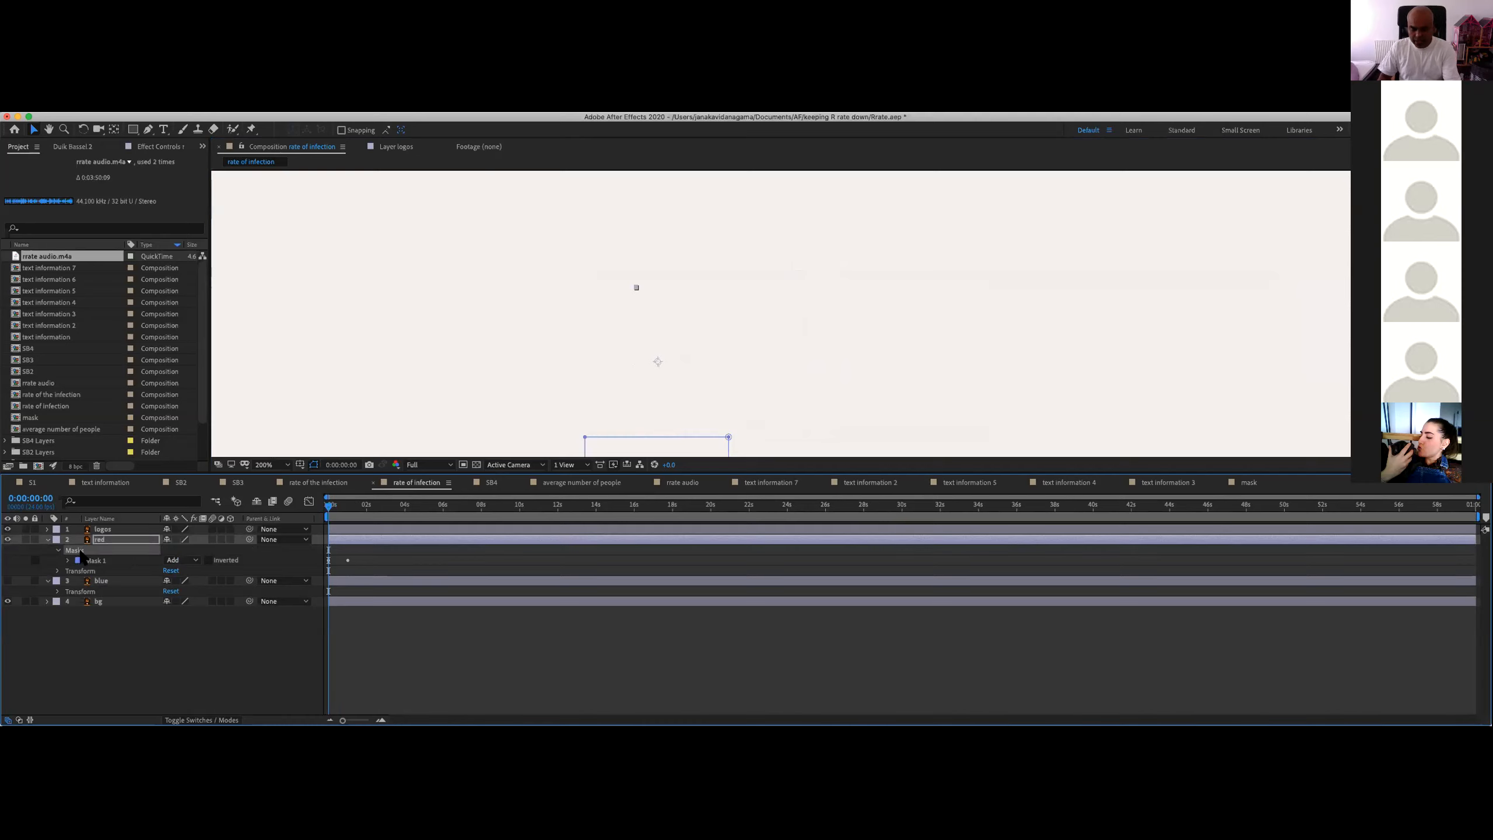
key("Delete")
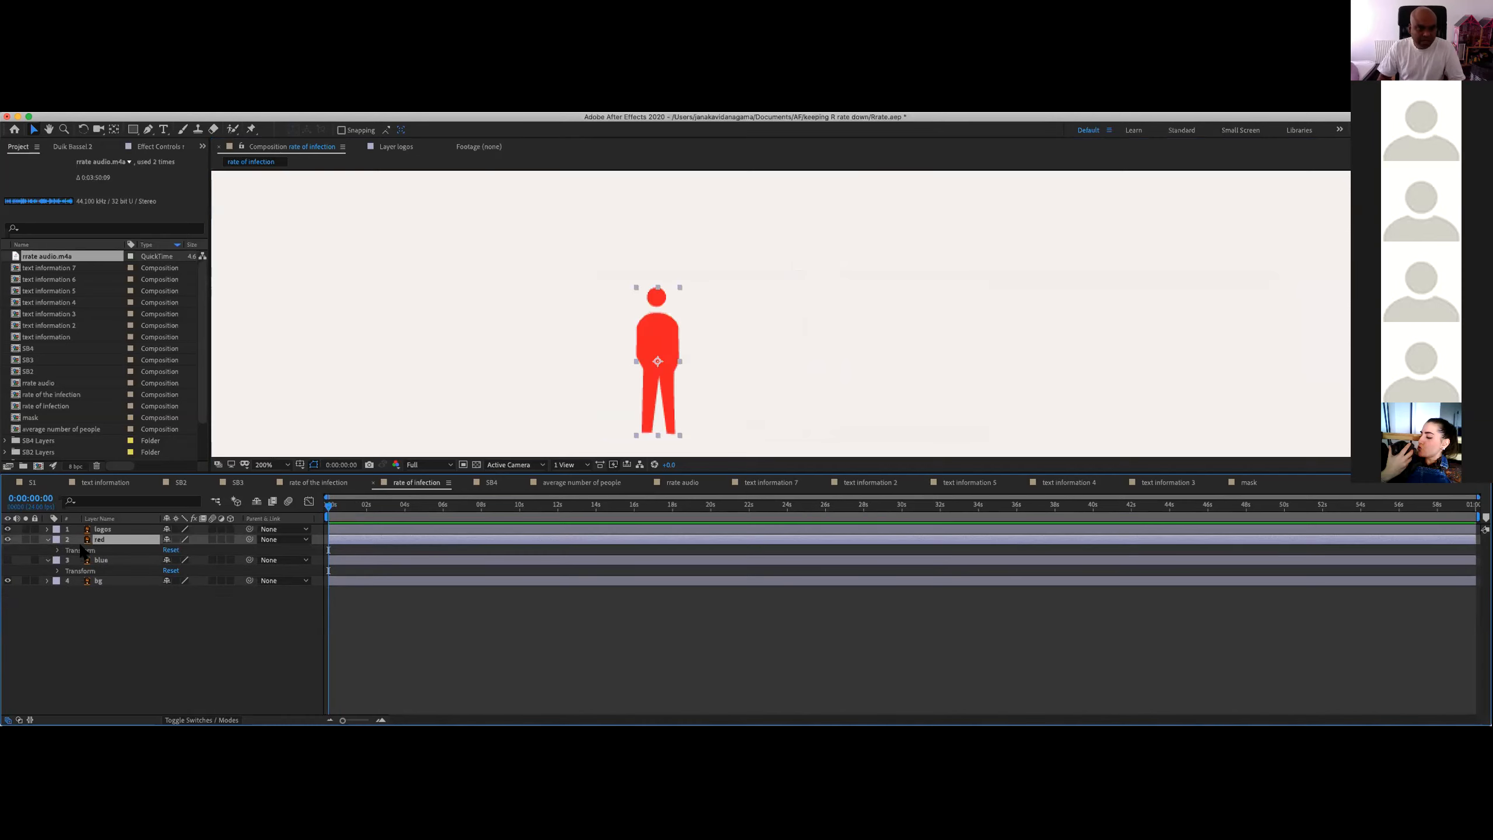
Step: Toggle the red layer's visibility, move the red figure aside to compare it with the blue one, and undo the move
left_click(7, 539)
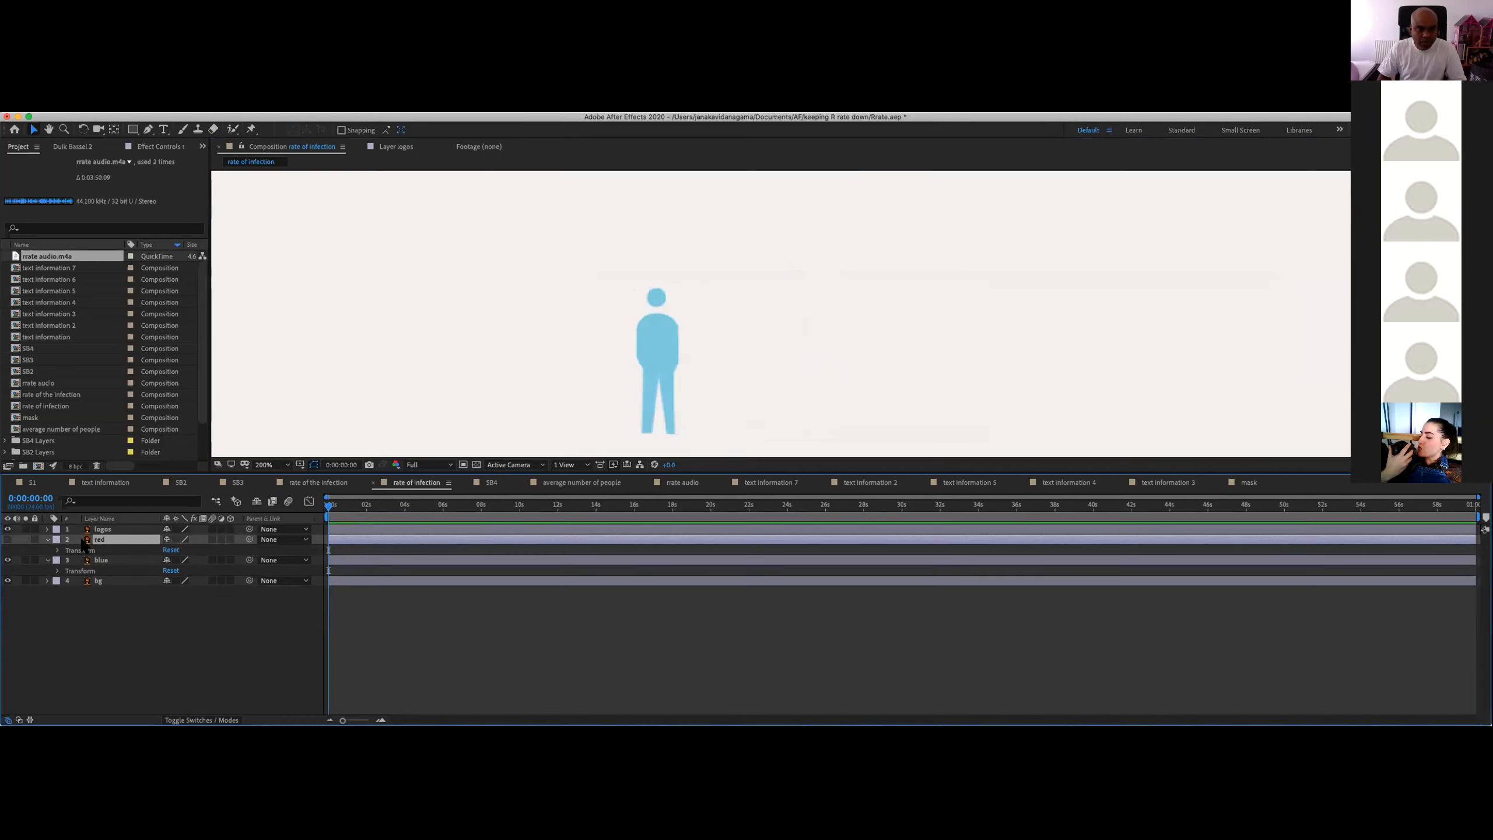
left_click(8, 539)
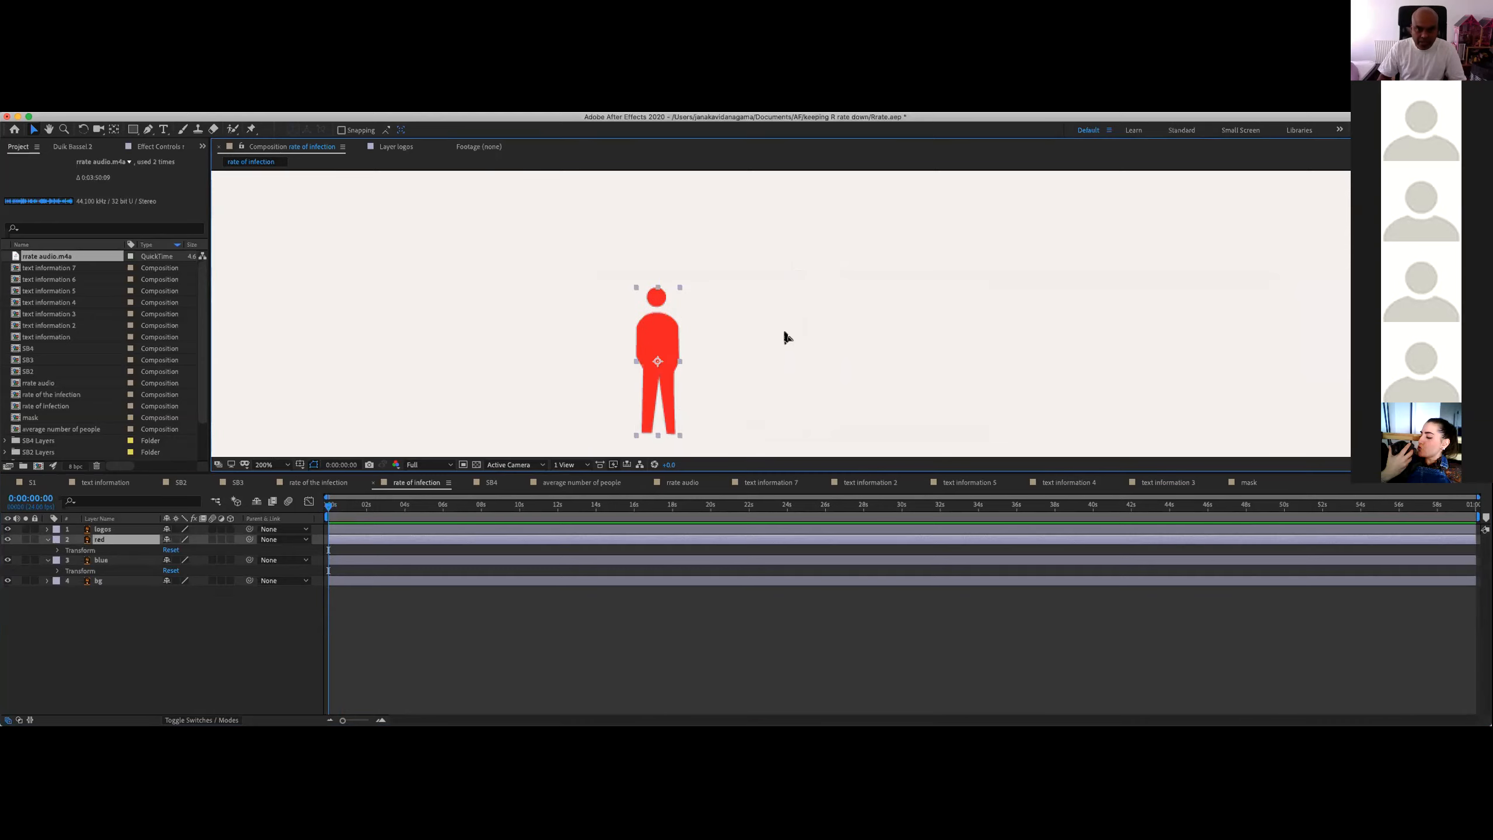
left_click_drag(669, 339, 836, 333)
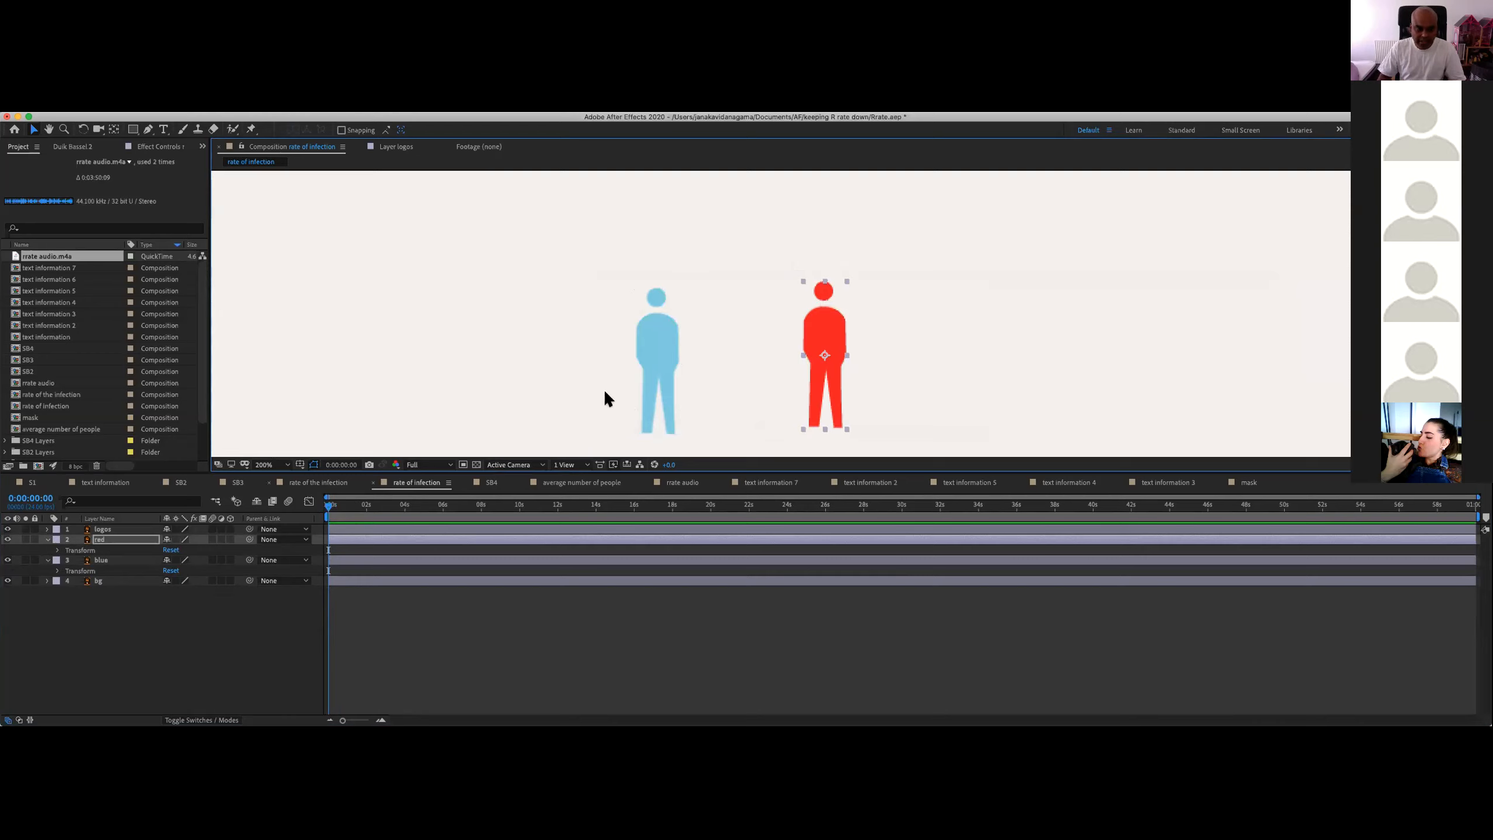
key("super+z")
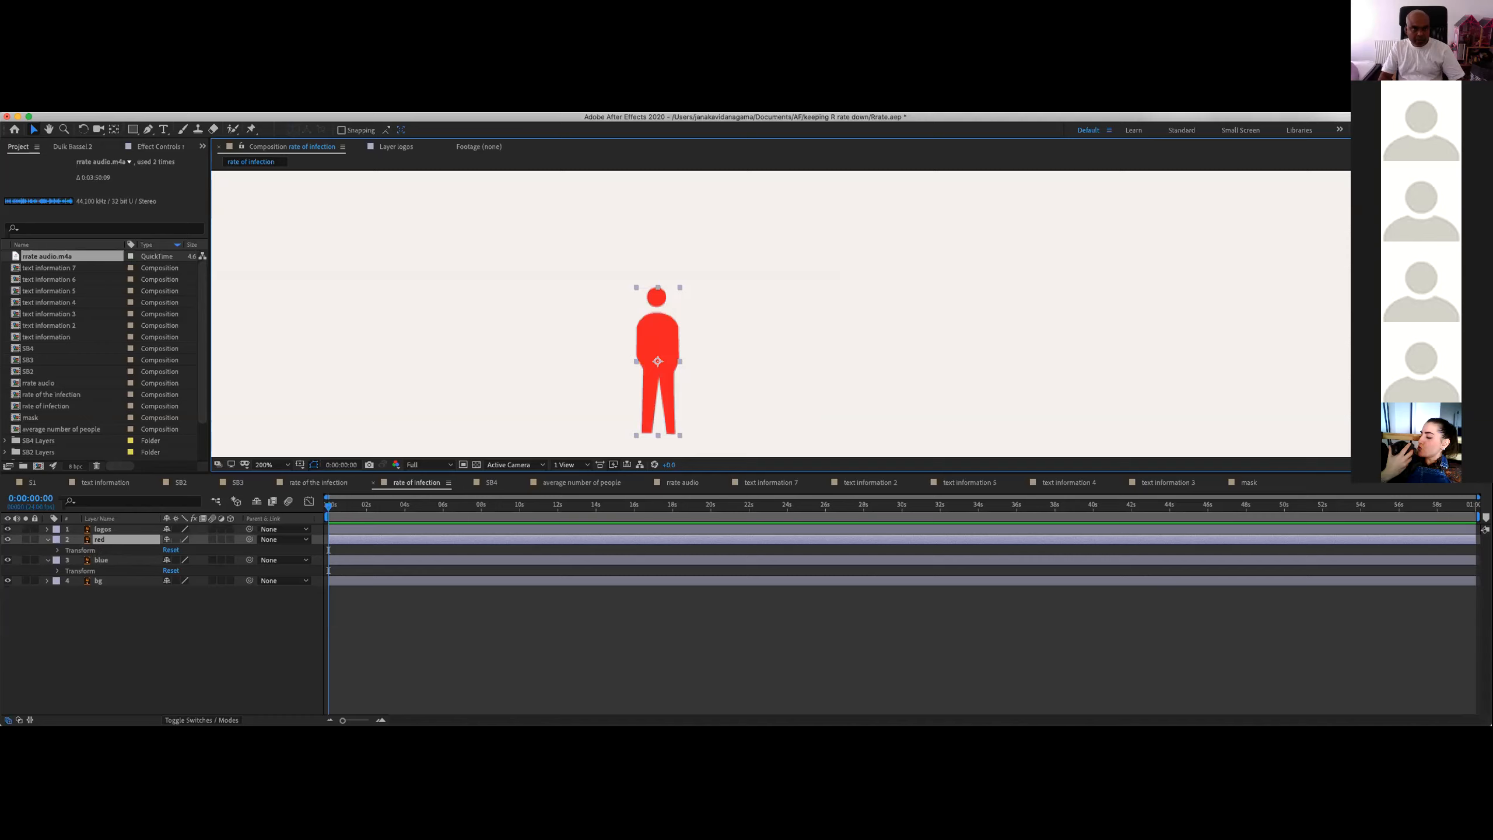
Step: Add a new mask to the red layer and keyframe its Mask Path at 0:00:00:00
right_click(105, 541)
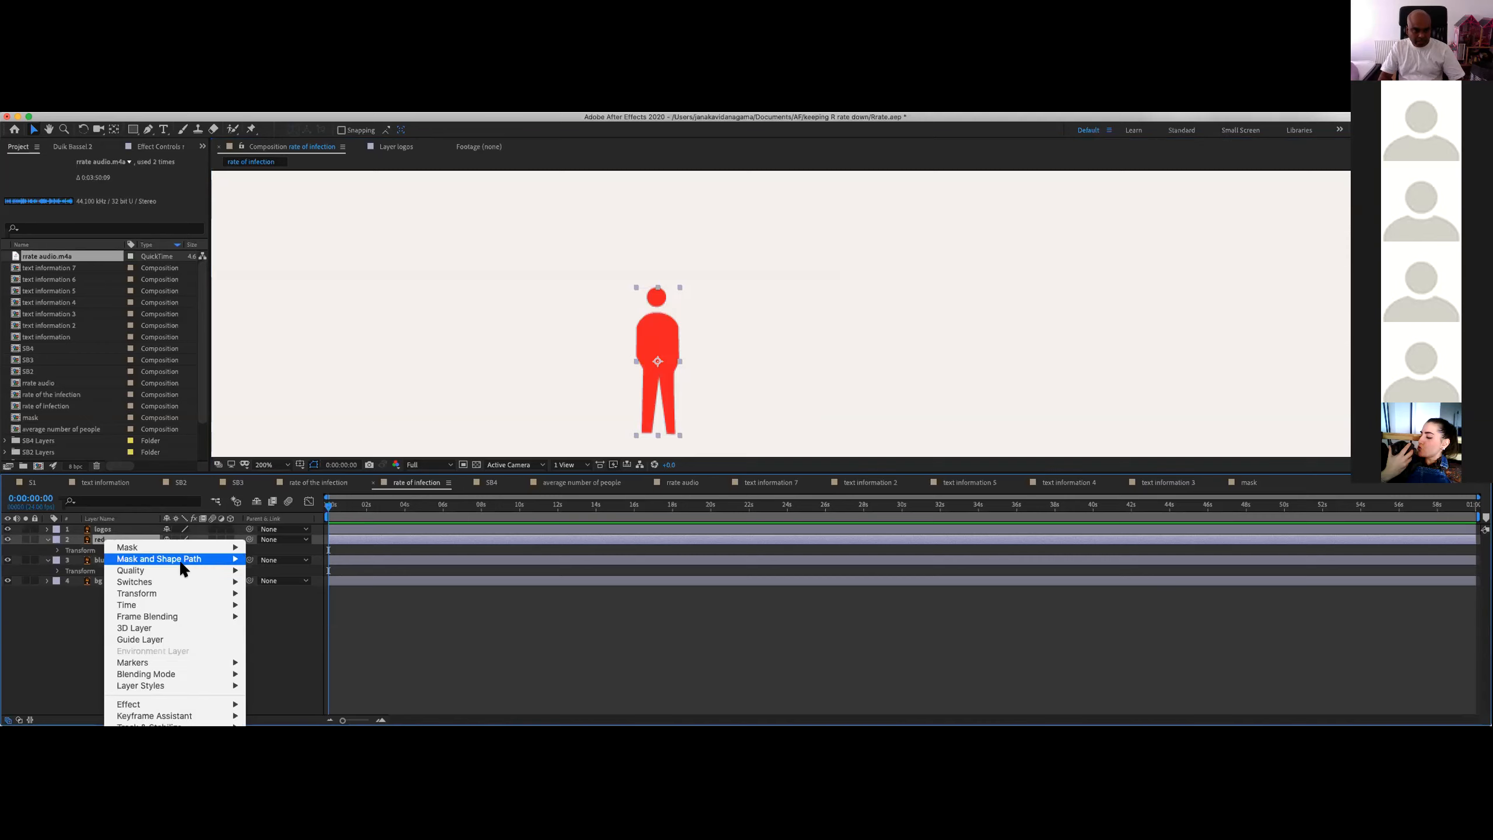
mouse_move(197, 554)
left_click(290, 543)
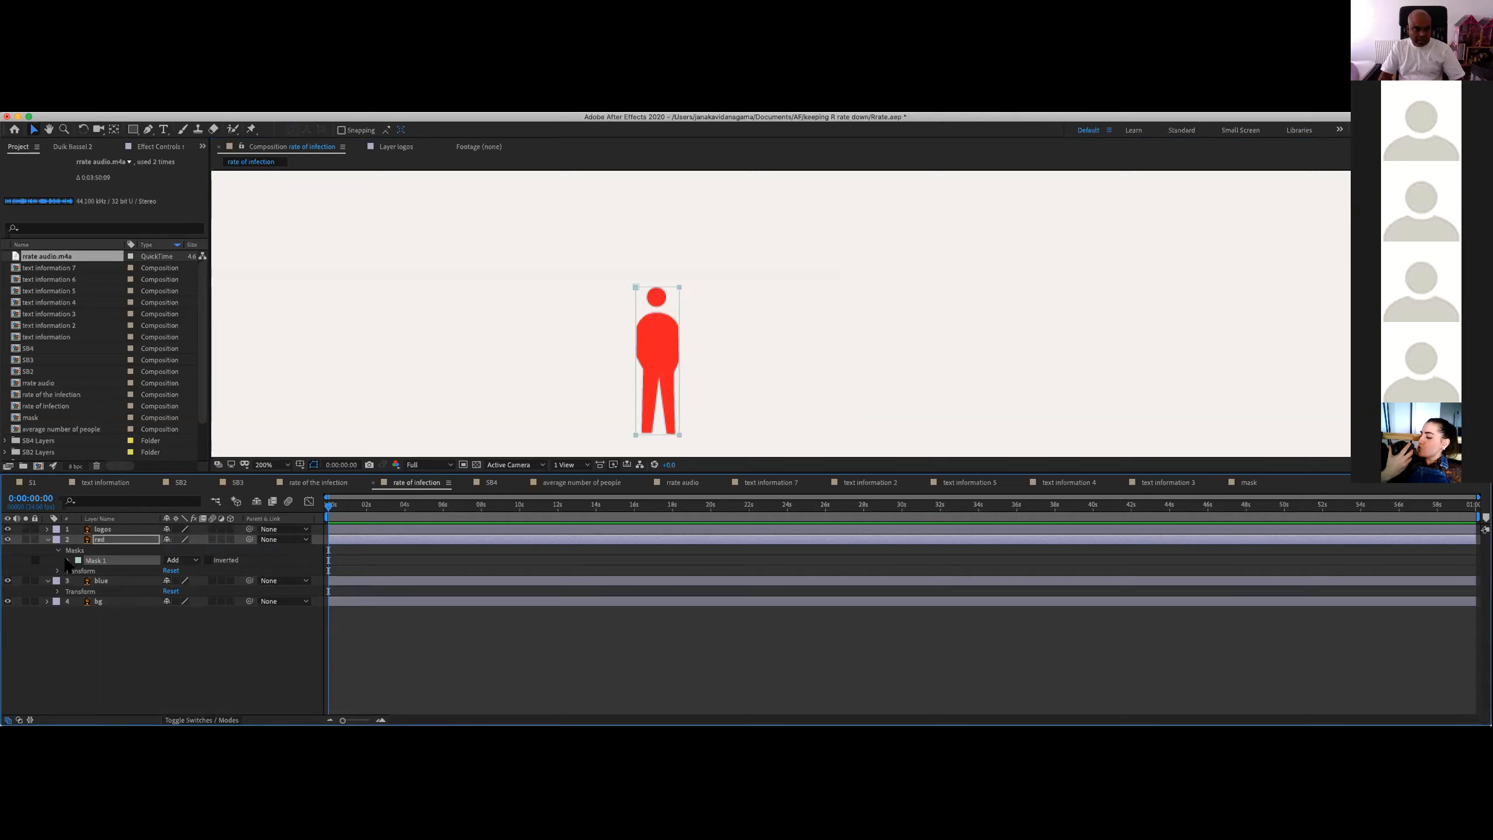
left_click(68, 561)
left_click(88, 570)
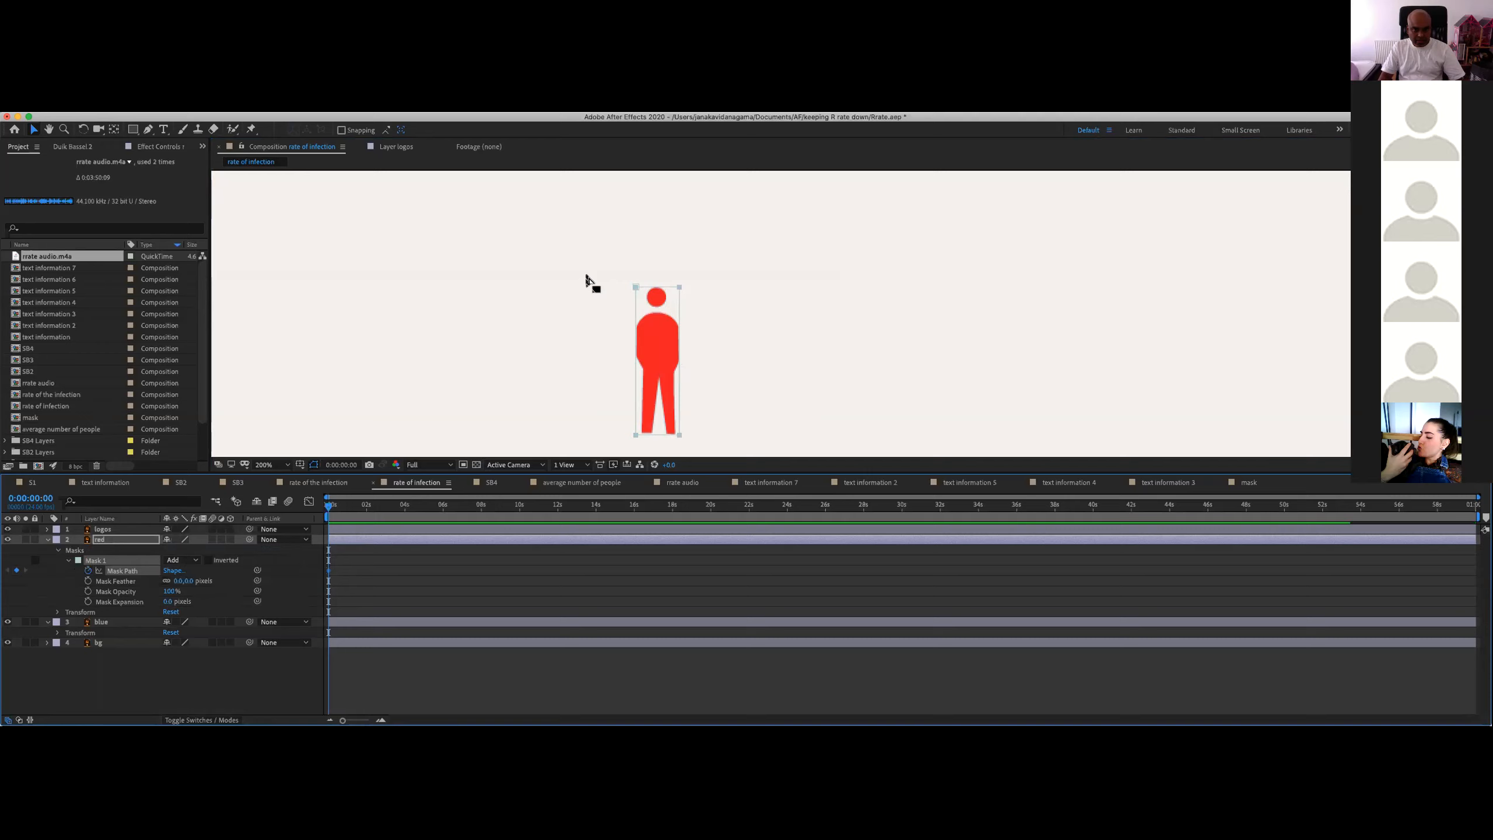
Step: Lower the mask's top edge to the figure's feet at 0:00:00:00 so the red figure is fully masked out
left_click(641, 287)
left_click(636, 288)
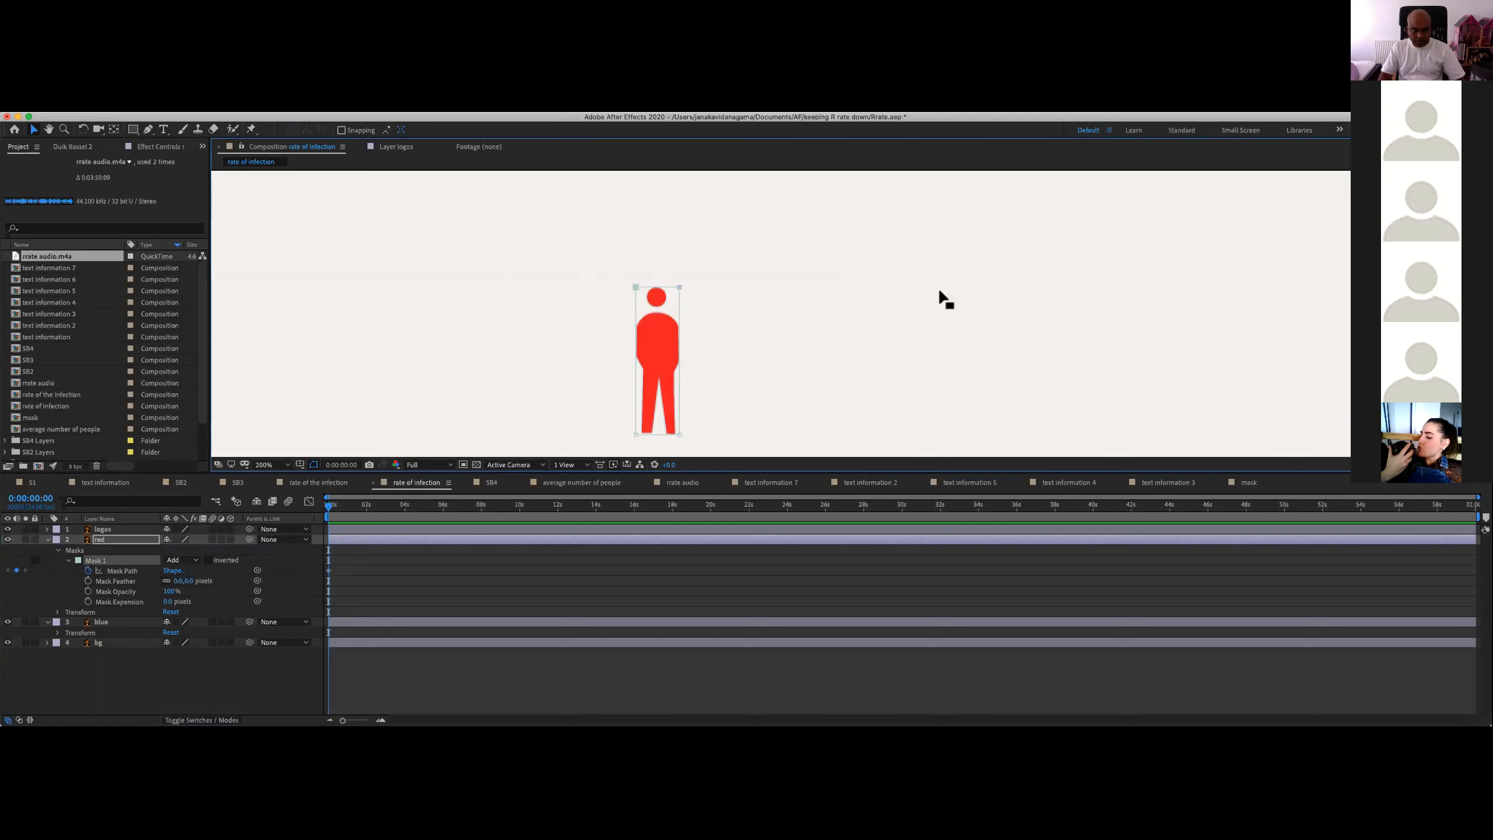
key("Down")
key("Down")
key("Down")
key("Down")
key("Down")
key("Down")
key("Down")
key("Down")
key("Down")
key("Down")
key("Down")
key("Down")
key("Down")
key("Down")
key("Down")
key("Down")
key("Down")
key("Down")
key("Down")
key("Down")
key("Down")
key("Down")
key("Down")
key("Down")
key("Down")
key("Down")
key("Down")
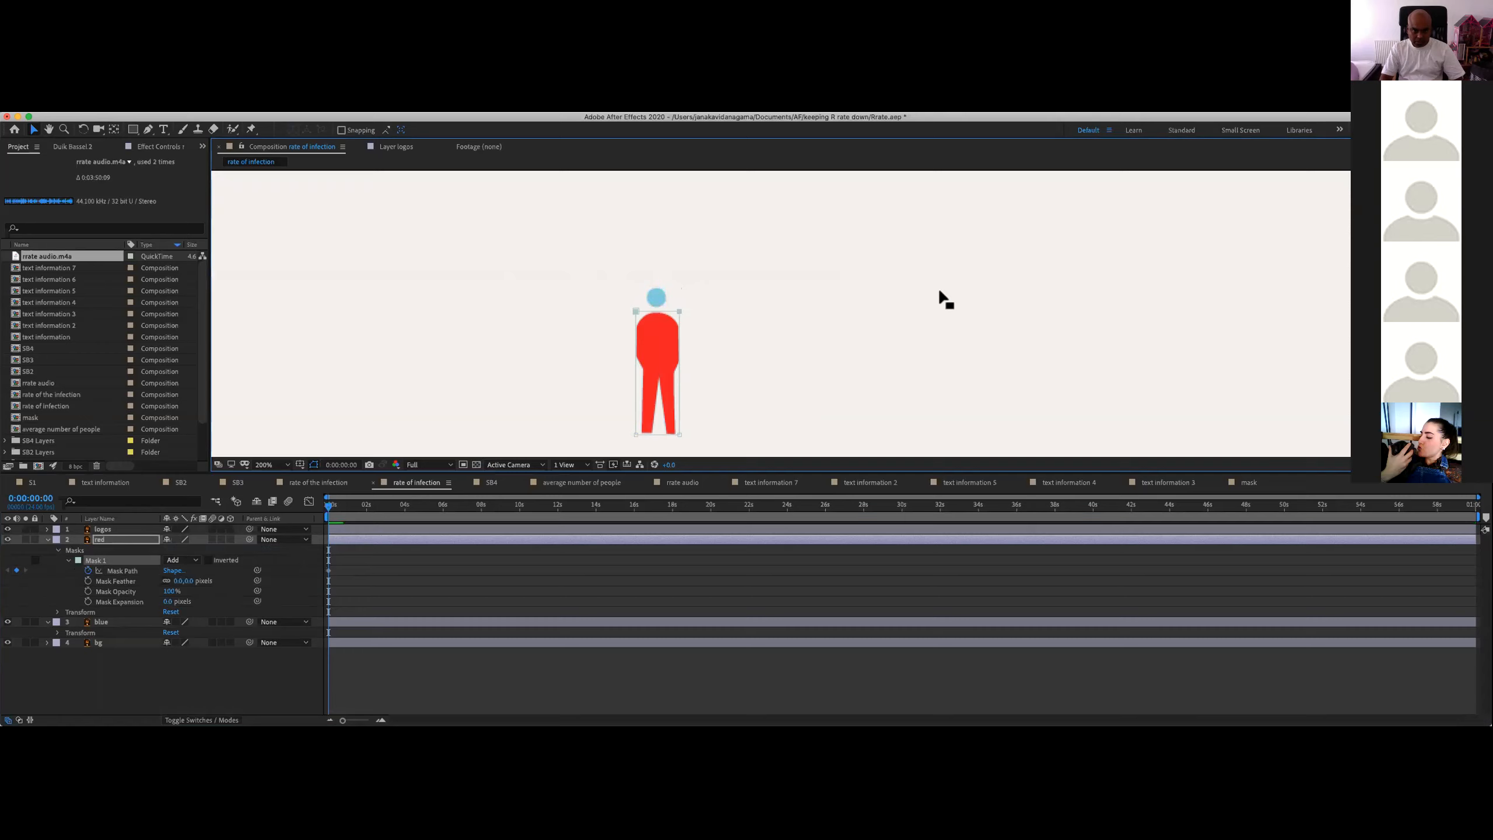
key("Down")
key("Down")
key("Down")
key("Down")
key("Down")
key("Down")
key("Down")
key("Down")
key("Down")
key("Down")
key("Down")
key("Down")
key("Down")
key("Down")
key("Down")
key("Down")
key("Down")
key("Down")
key("Down")
key("Down")
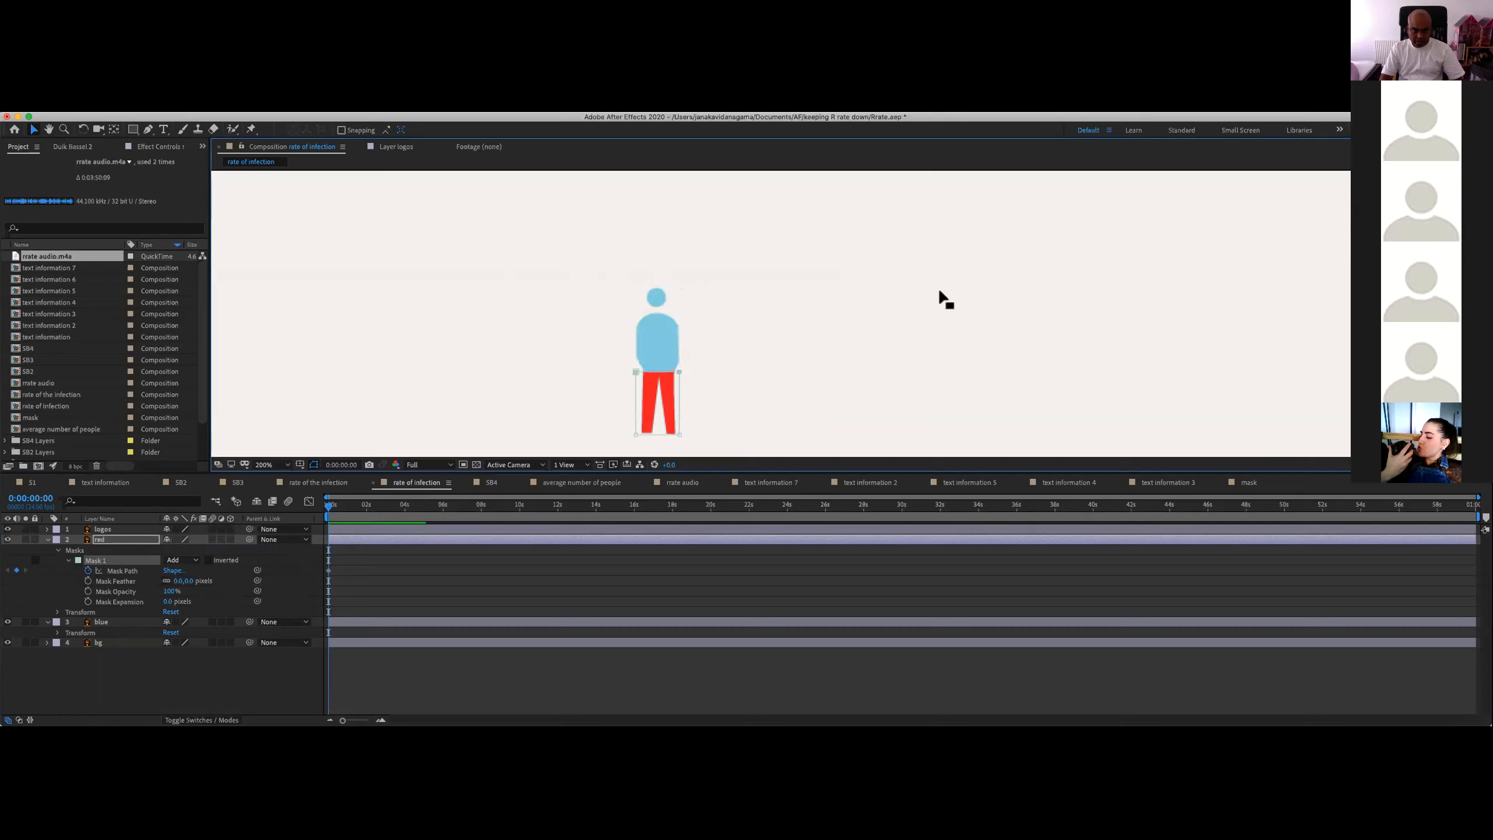
key("Down")
key("Down")
key("Down")
key("Down")
key("Down")
key("Down")
key("Down")
key("Down")
key("Down")
key("Down")
key("Down")
key("Down")
key("Down")
key("Down")
key("Down")
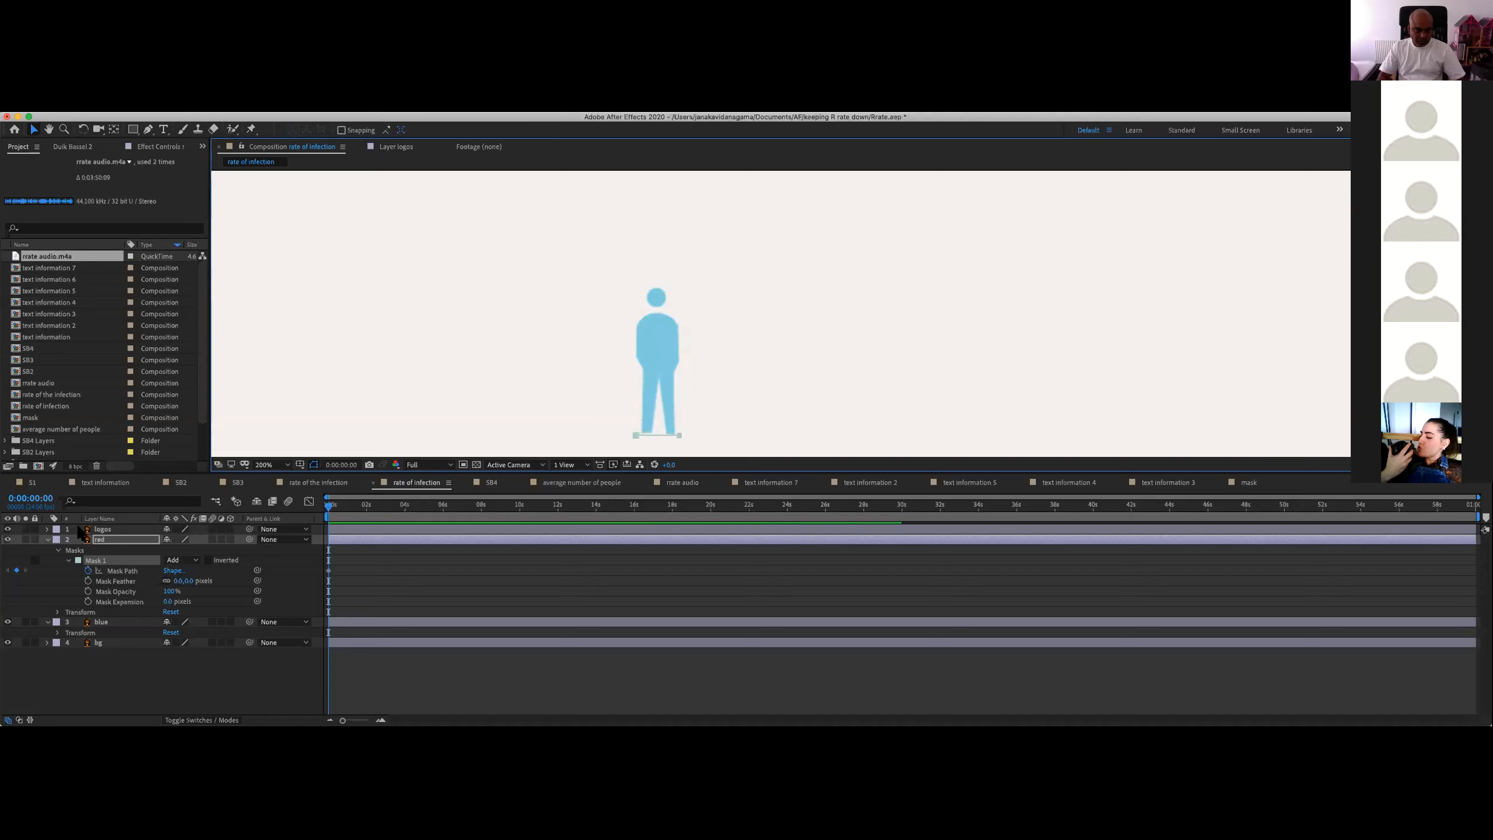
Step: At 0:00:00:21, raise the mask's top edge above the figure's head to keyframe the full red reveal
left_click_drag(329, 504, 344, 501)
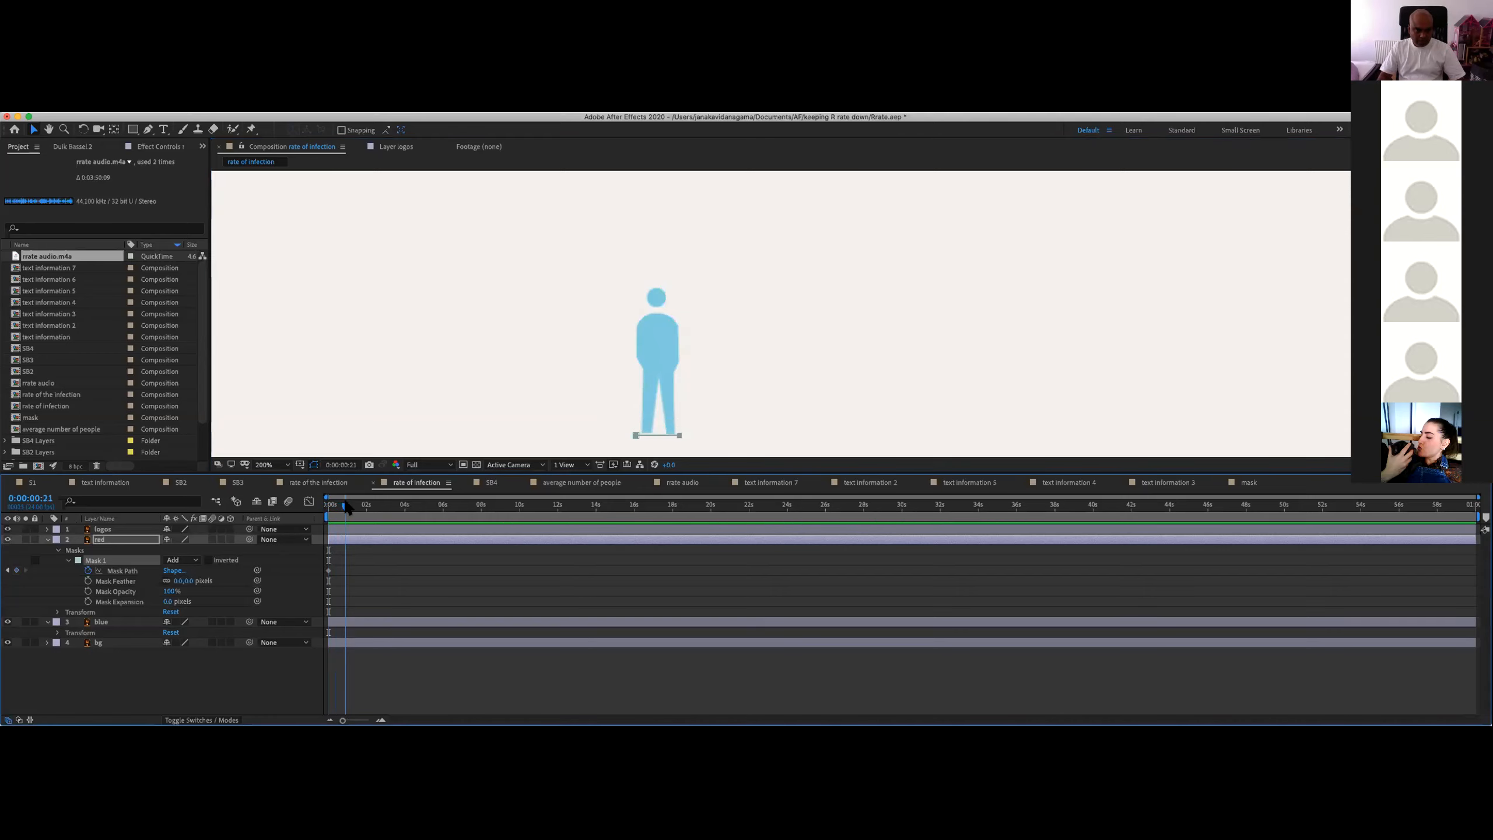
key("shift+Up")
key("shift+Up")
key("shift+Up")
key("shift+Up")
key("shift+Up")
key("shift+Up")
key("shift+Up")
key("shift+Up")
key("shift+Up")
key("shift+Up")
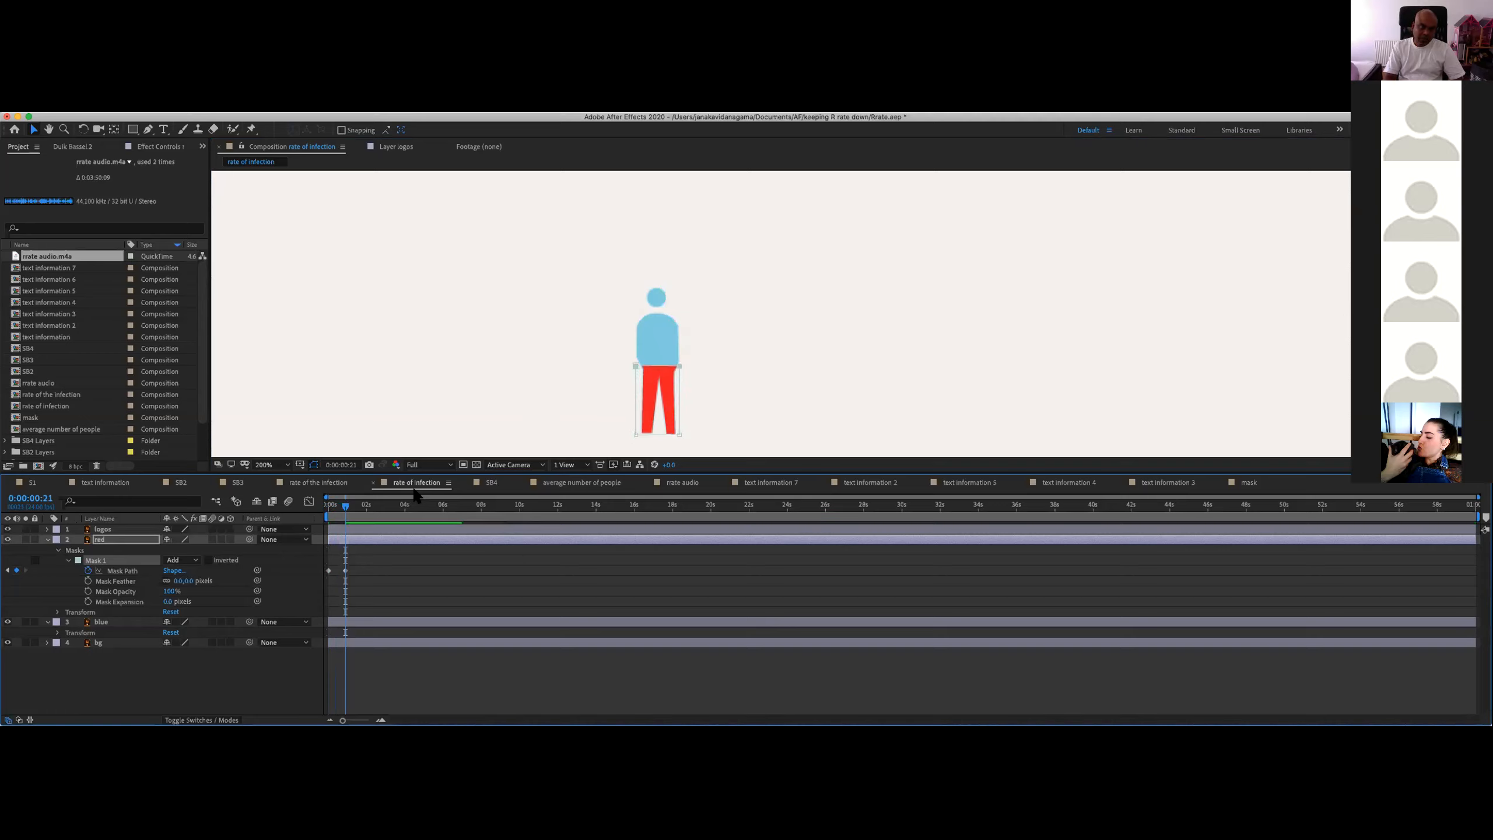
key("shift+Up")
key("shift+Up")
key("shift+Up")
key("shift+Up")
key("shift+Up")
key("shift+Up")
key("shift+Up")
key("shift+Up")
key("shift+Up")
Step: Shorten the work area to about the first 3 seconds, preview the mask reveal, and scrub to 0:00:00:21
key("space")
left_click_drag(1486, 517, 382, 518)
key("space")
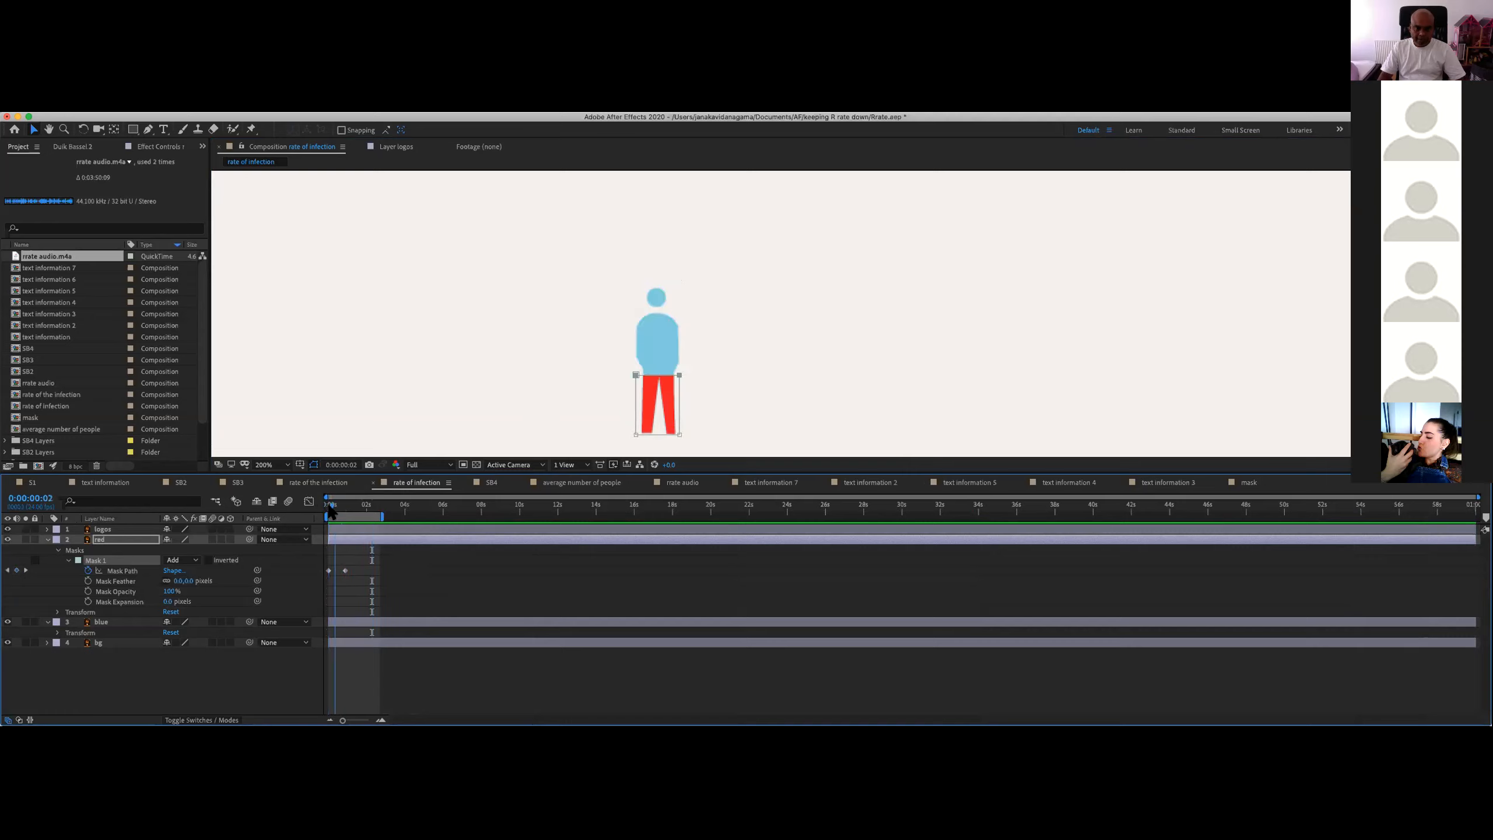
key("space")
key("space")
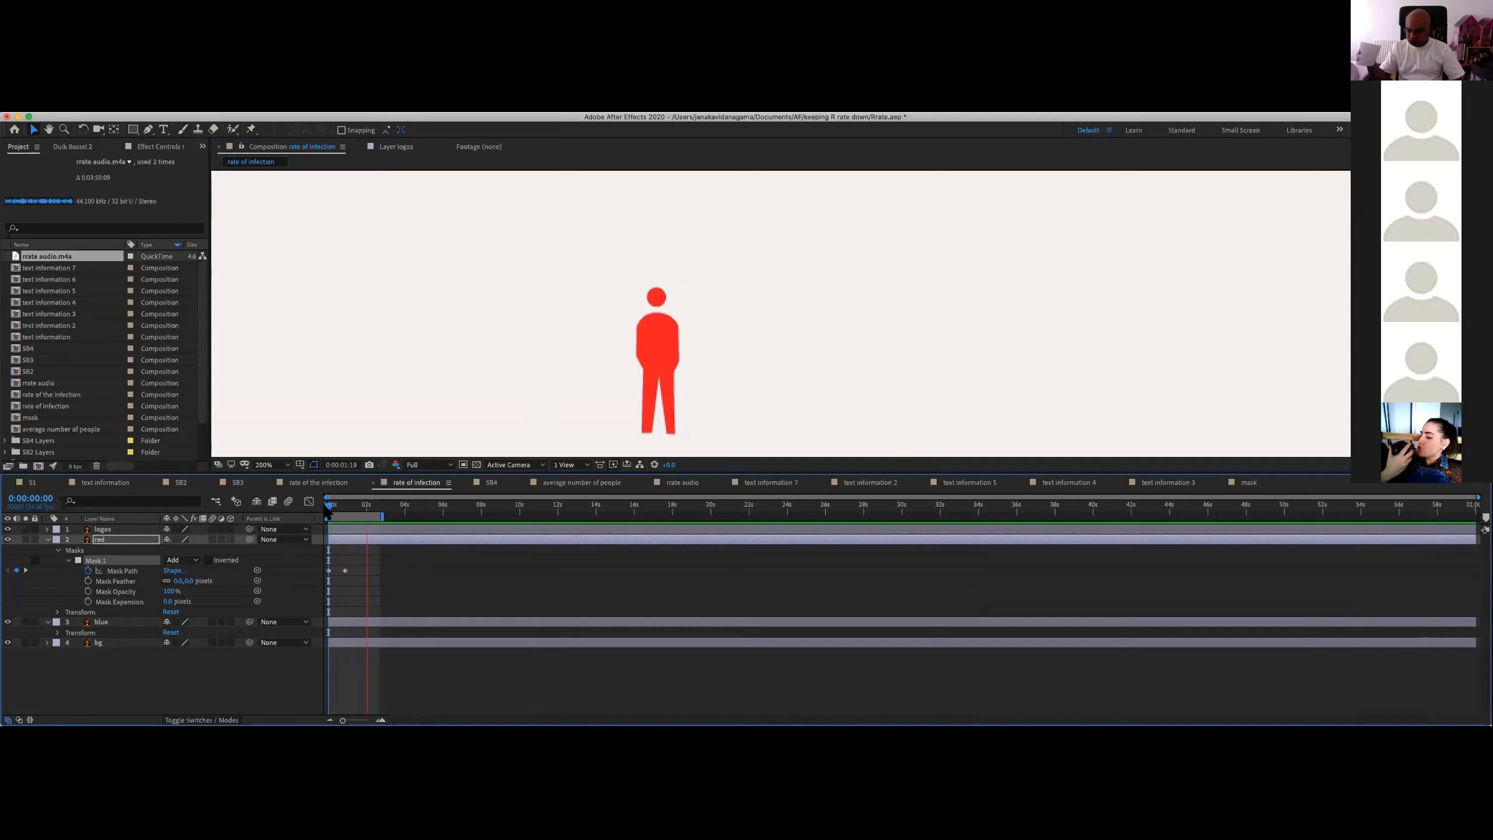
key("space")
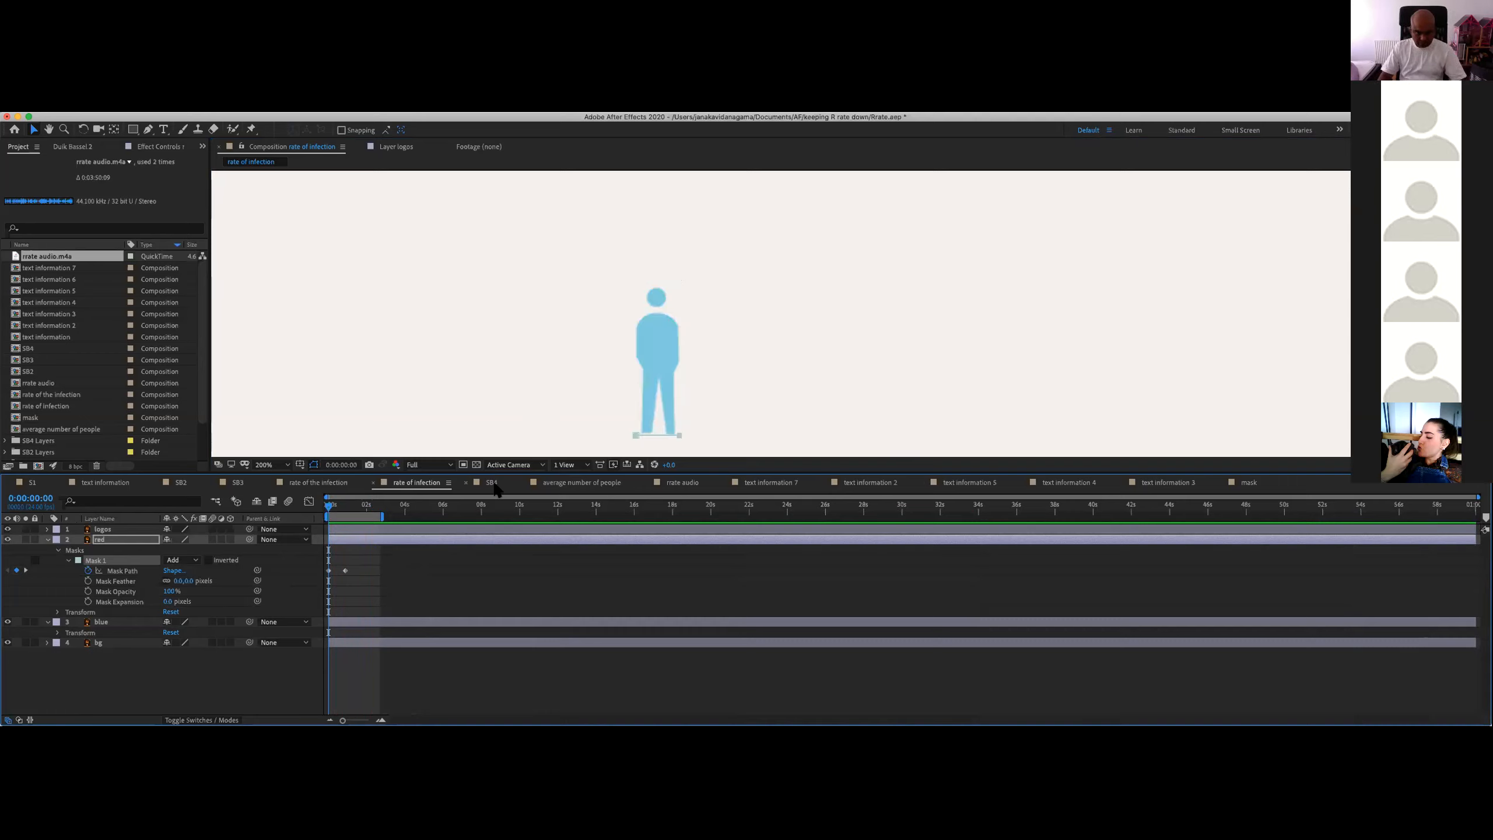
left_click_drag(340, 506, 347, 508)
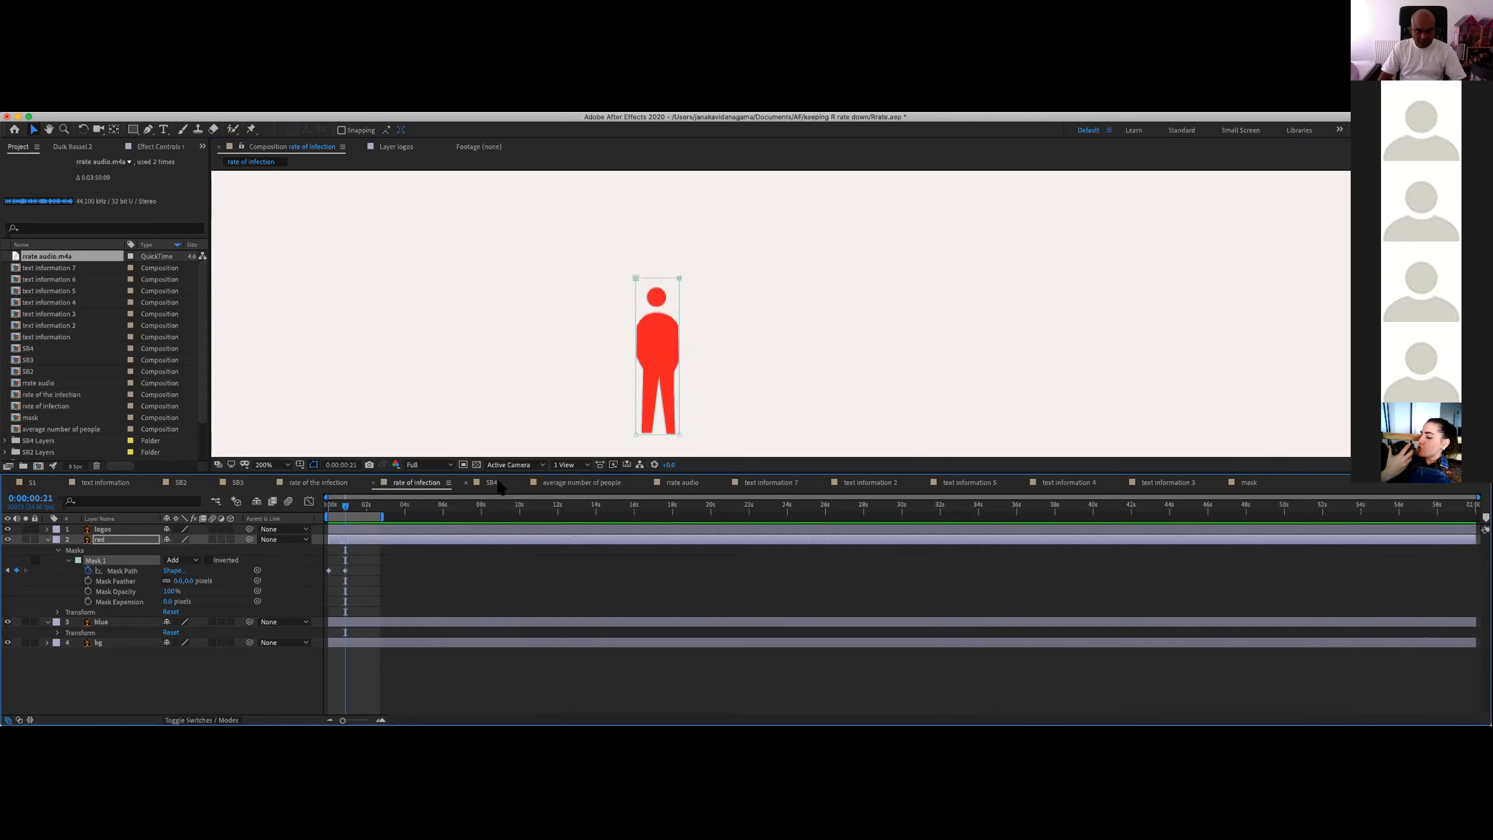
Step: Reset SB4's playhead to the start, open the average number of people composition, and preview its figures up to 0:00:01:16
left_click(492, 482)
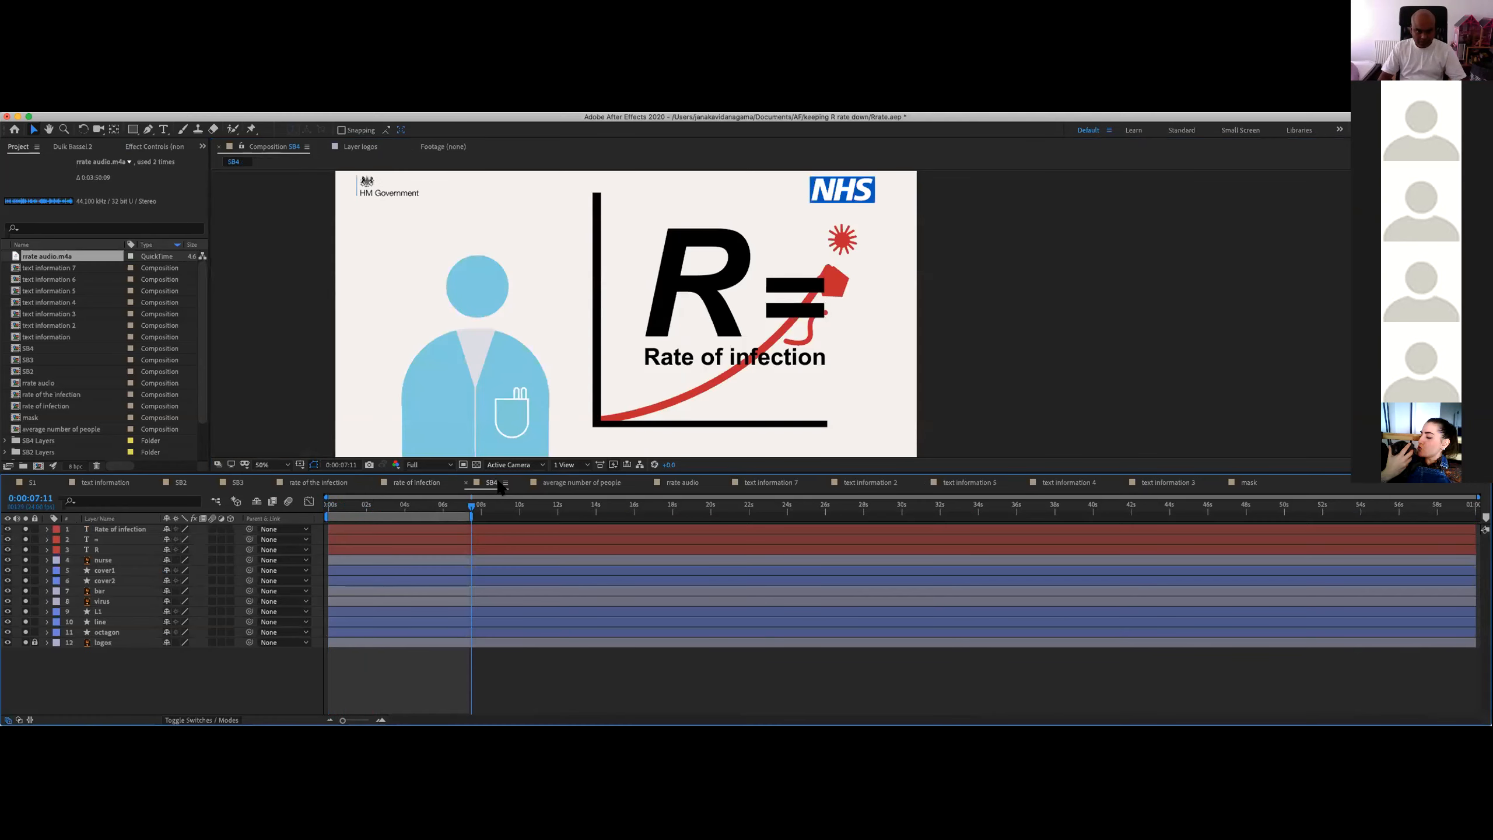
left_click(329, 505)
left_click(570, 482)
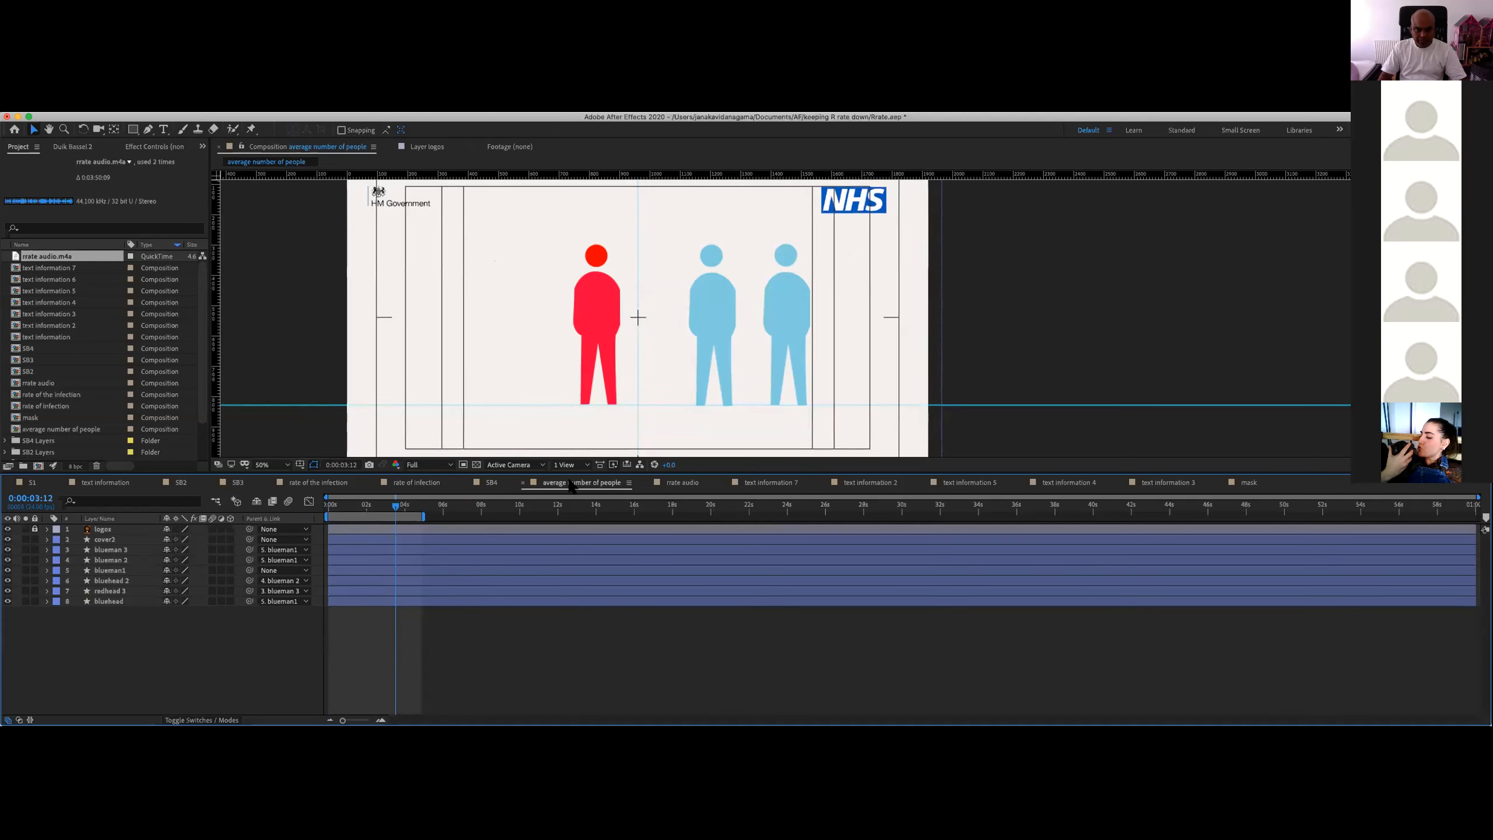
left_click_drag(361, 506, 266, 511)
key("space")
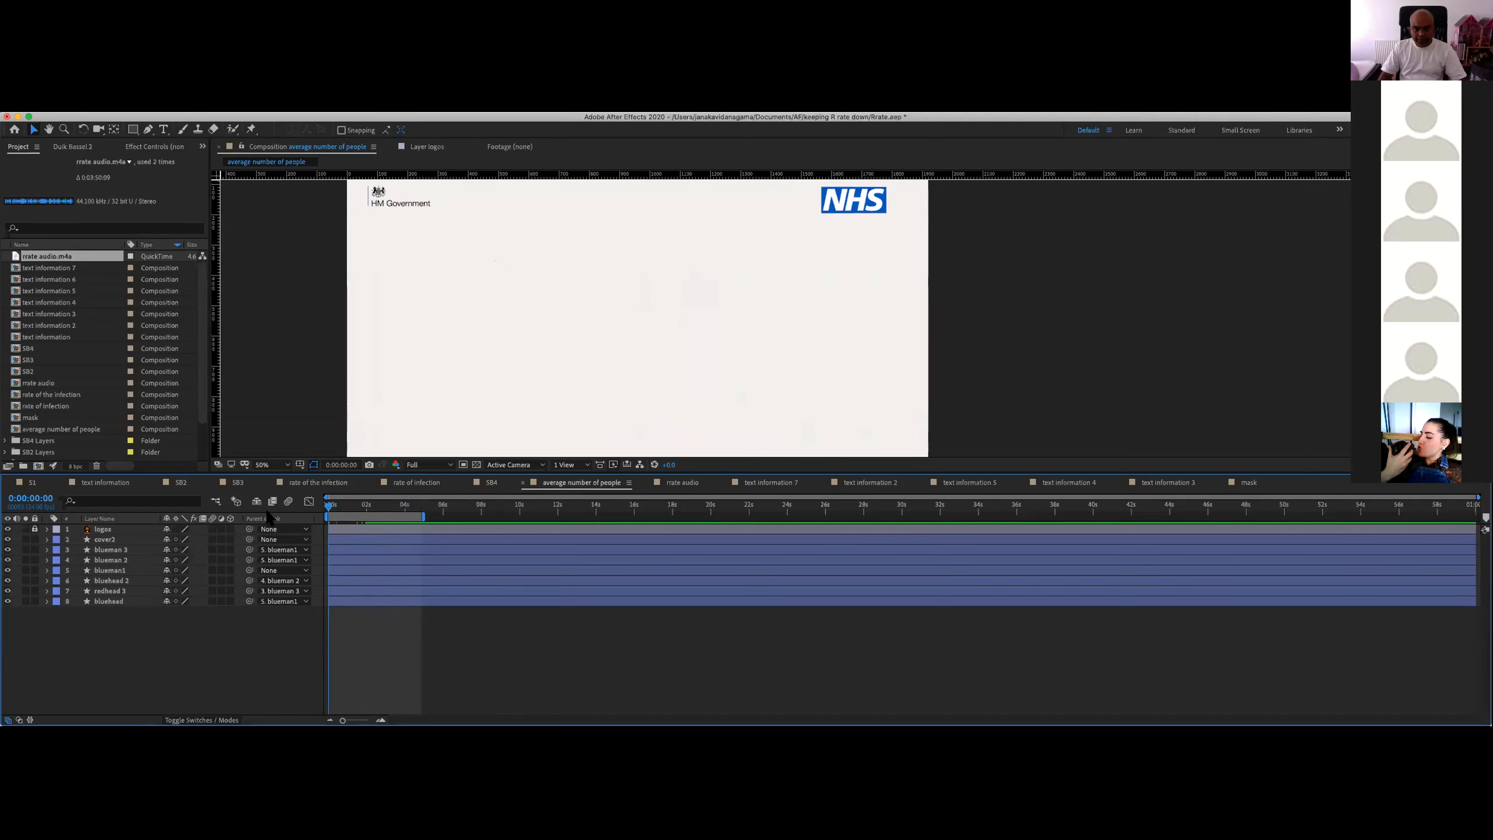
key("space")
left_click_drag(359, 507, 294, 503)
key("space")
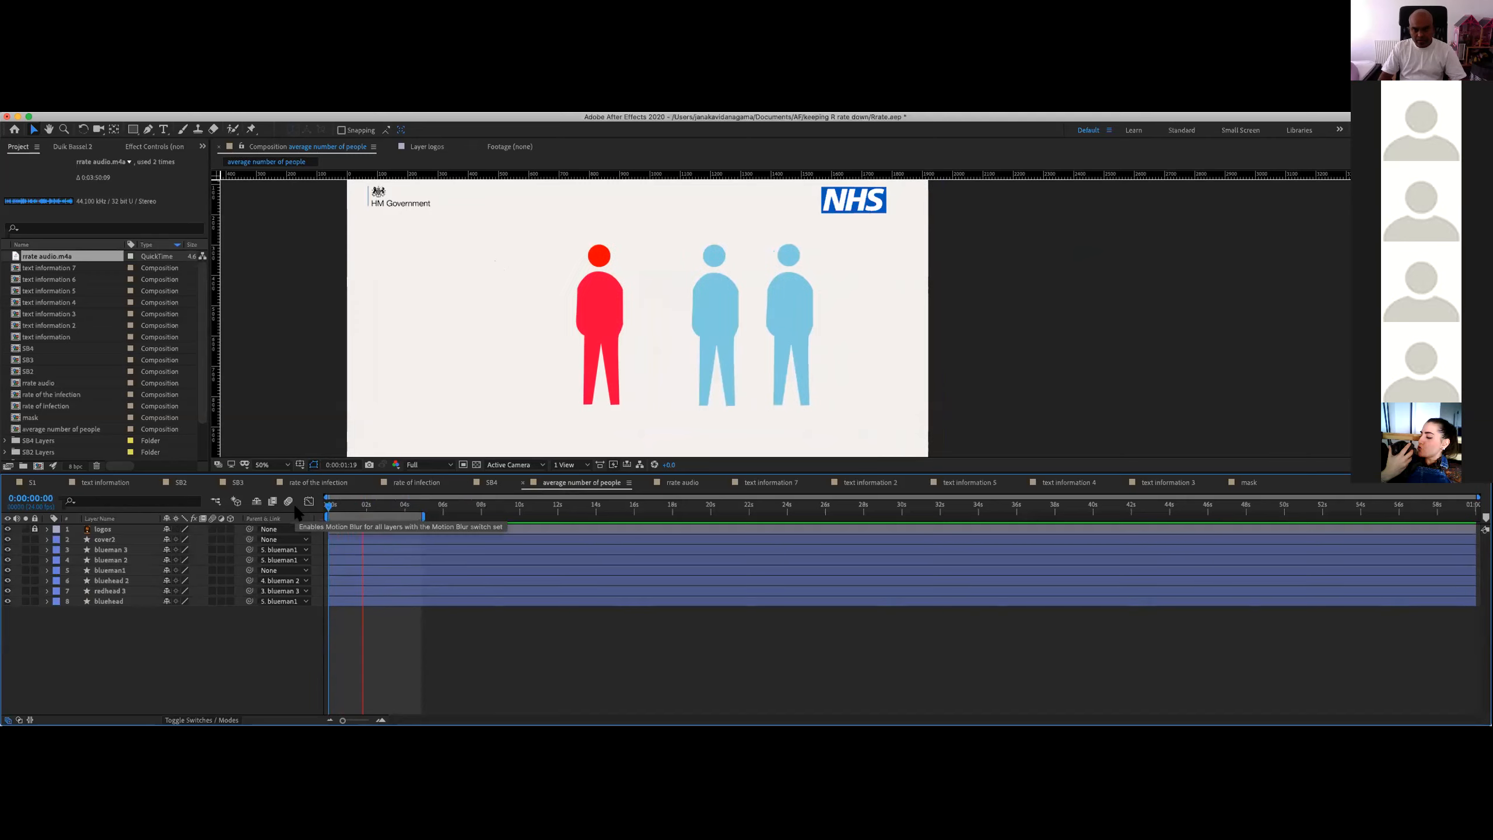
key("space")
left_click_drag(348, 505, 311, 503)
key("space")
key("space")
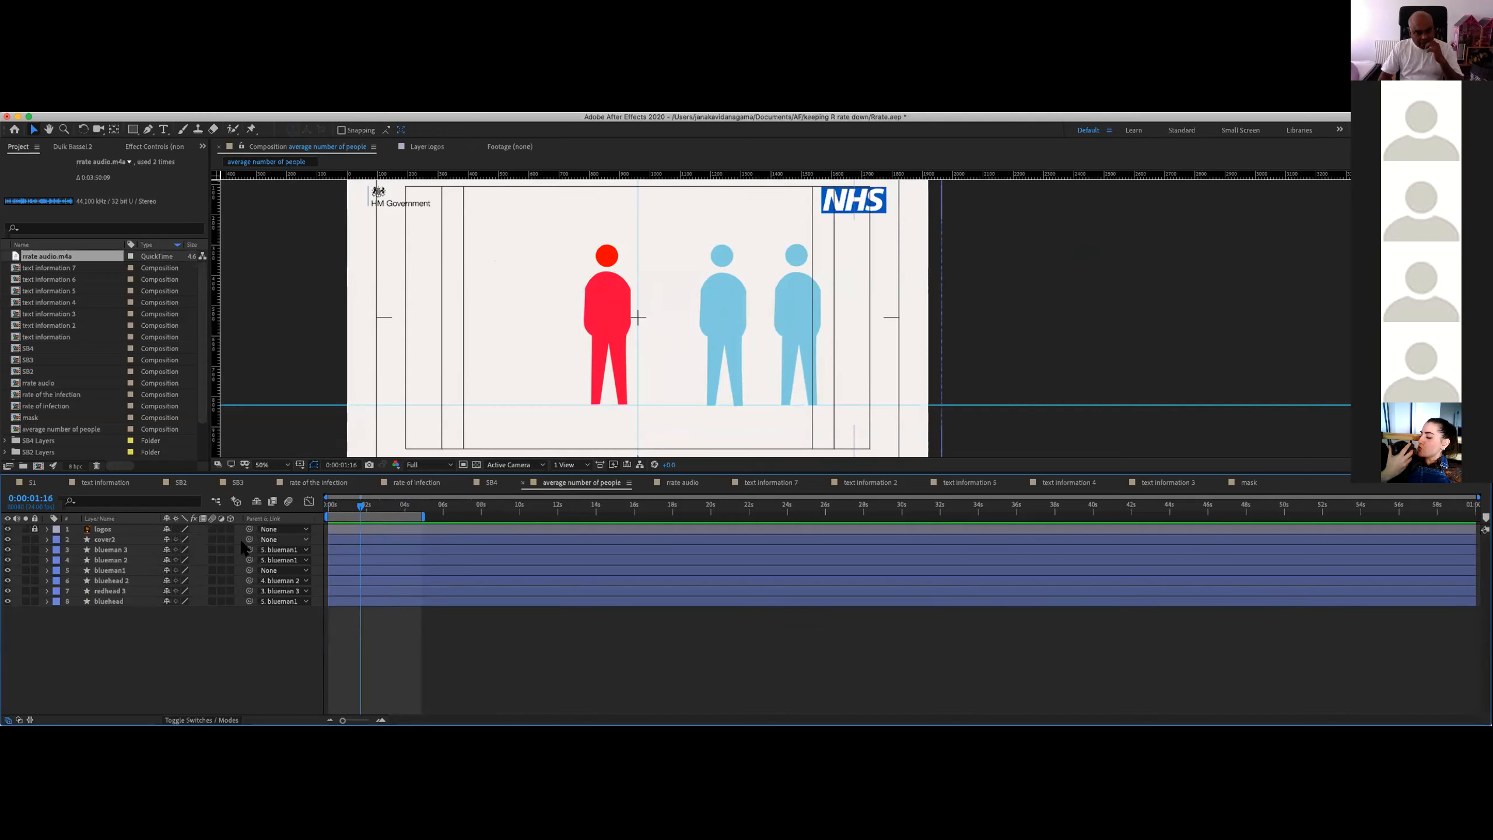
Step: Reveal the keyframed properties of the layers from cover2 through bluehead
left_click(608, 306)
left_click(728, 296)
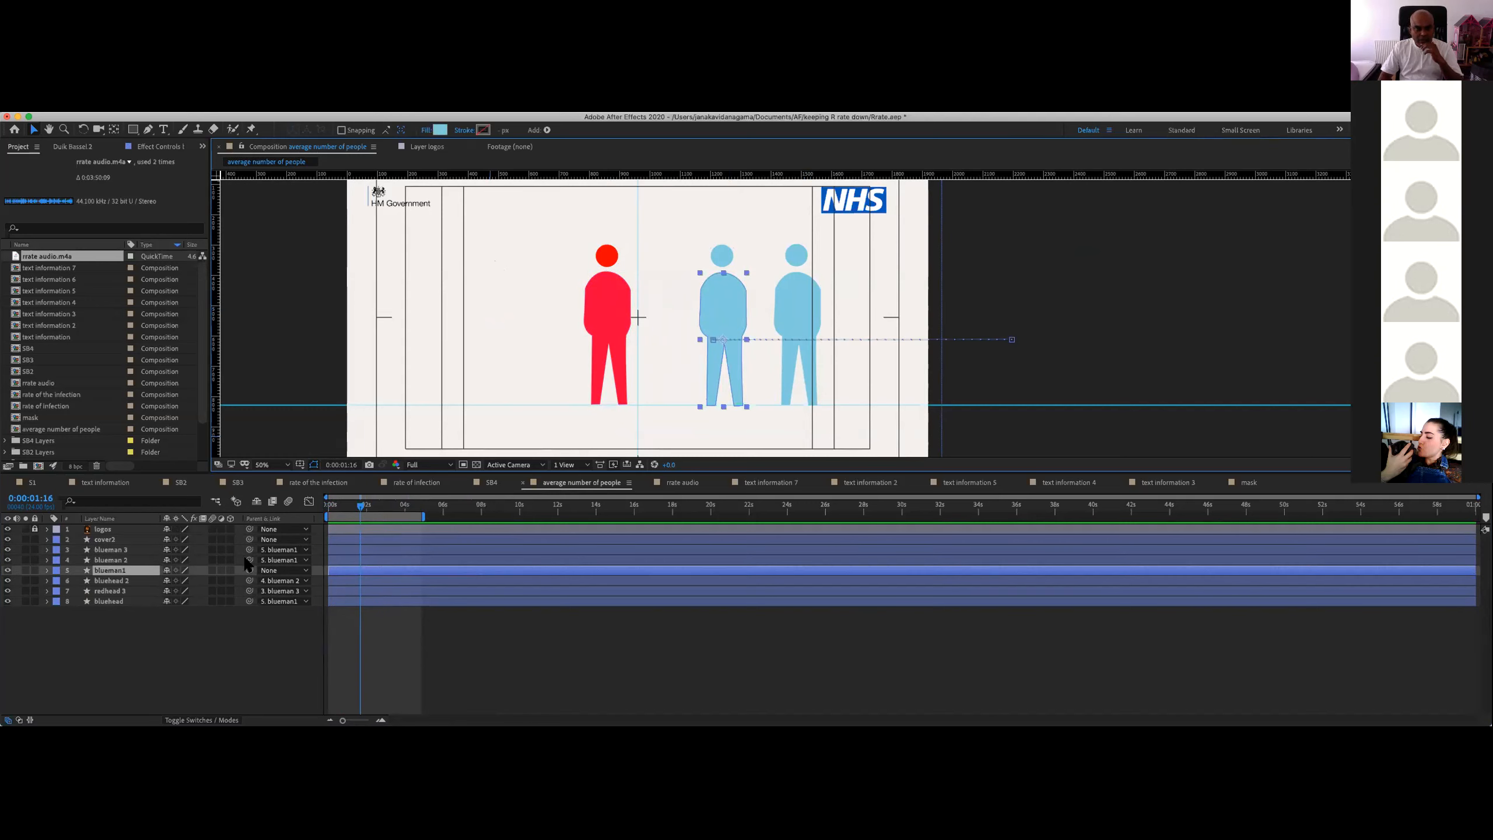
left_click(115, 540)
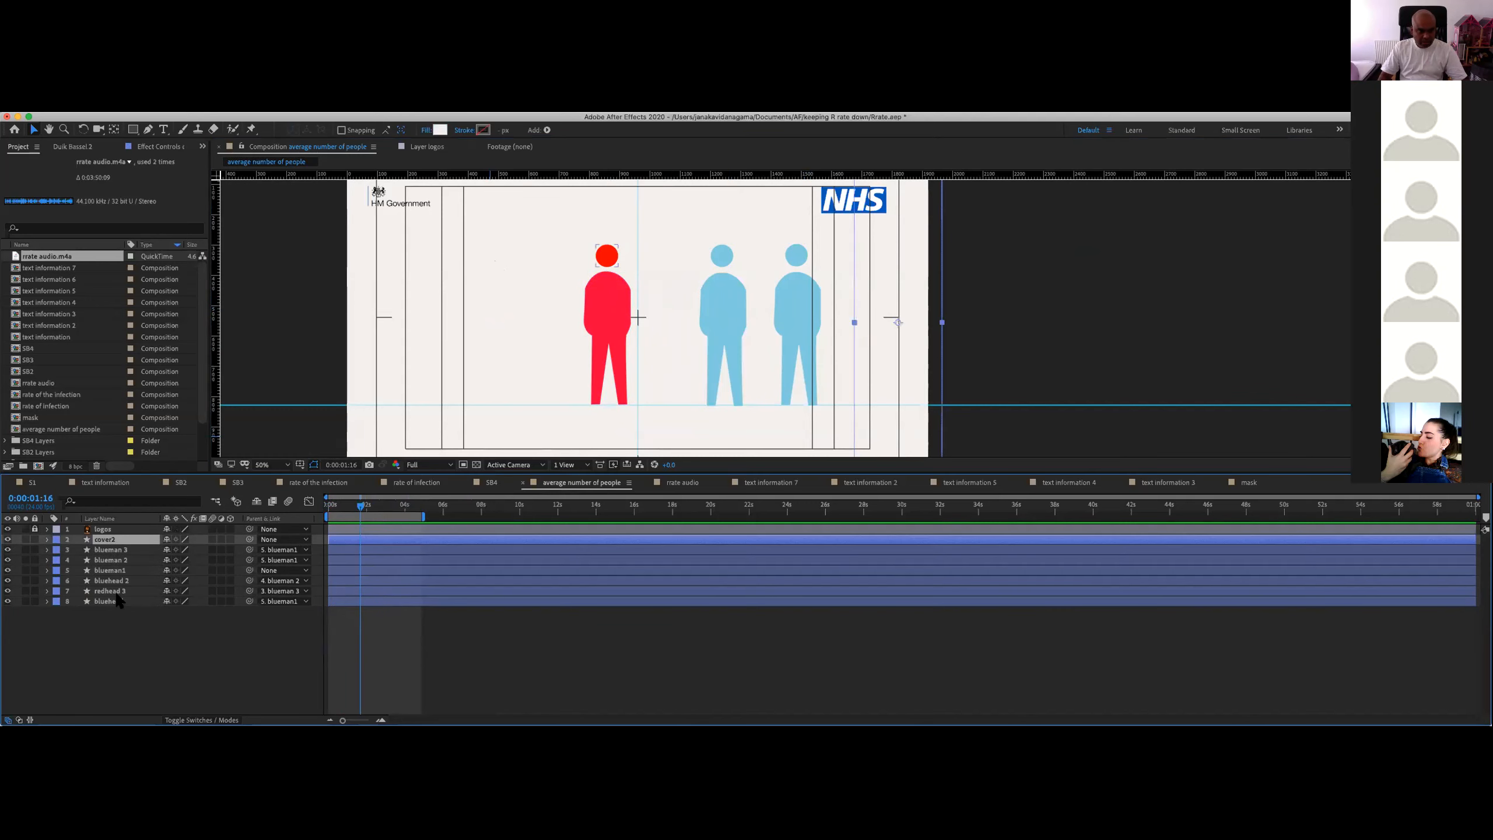
left_click(118, 602, "shift")
key("u")
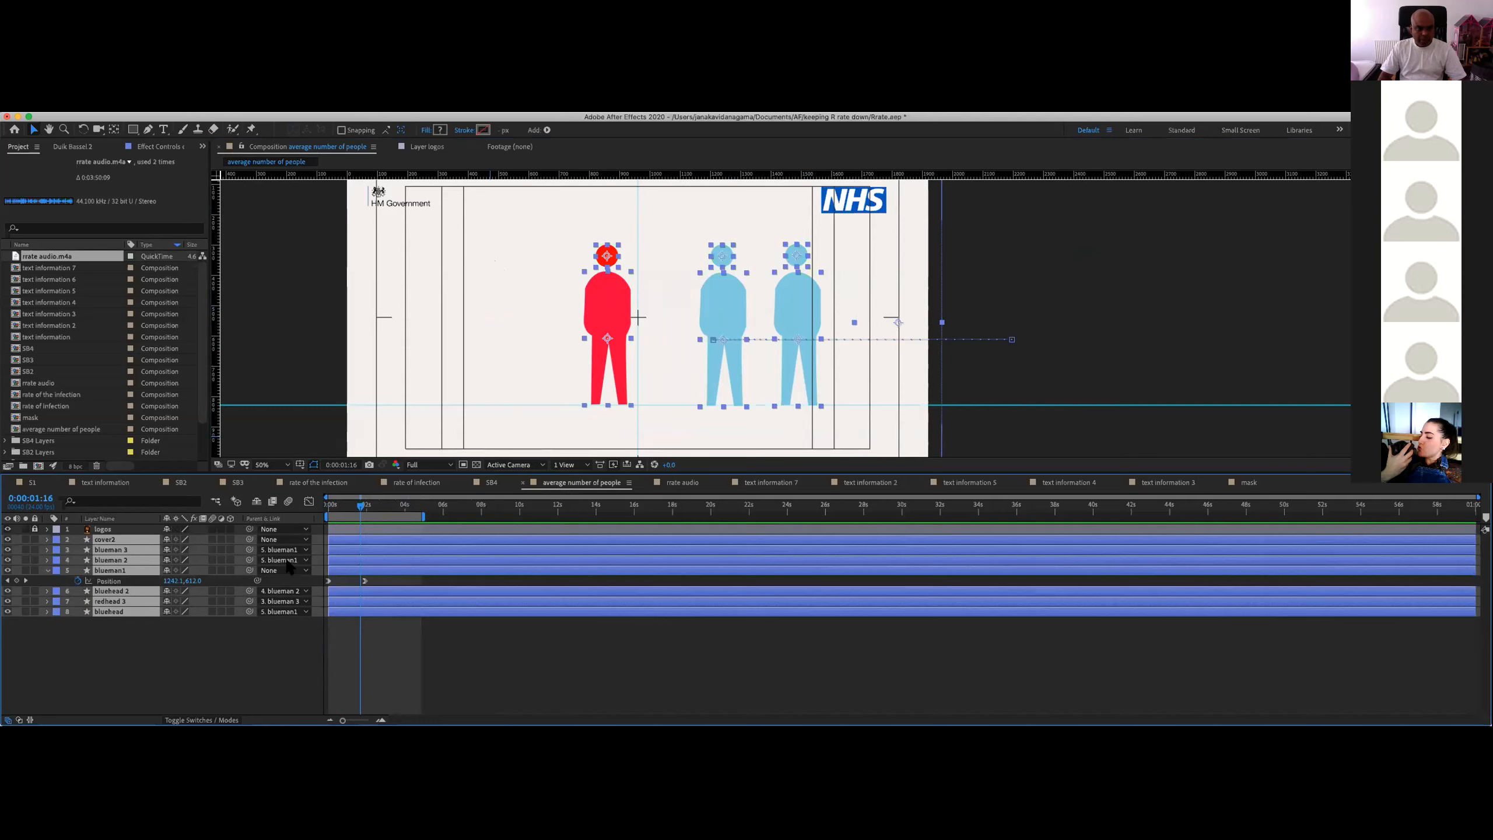
Step: Select the blueman1 layer, then scrub and preview its position animation from 0:00:00:00
left_click_drag(352, 509, 318, 512)
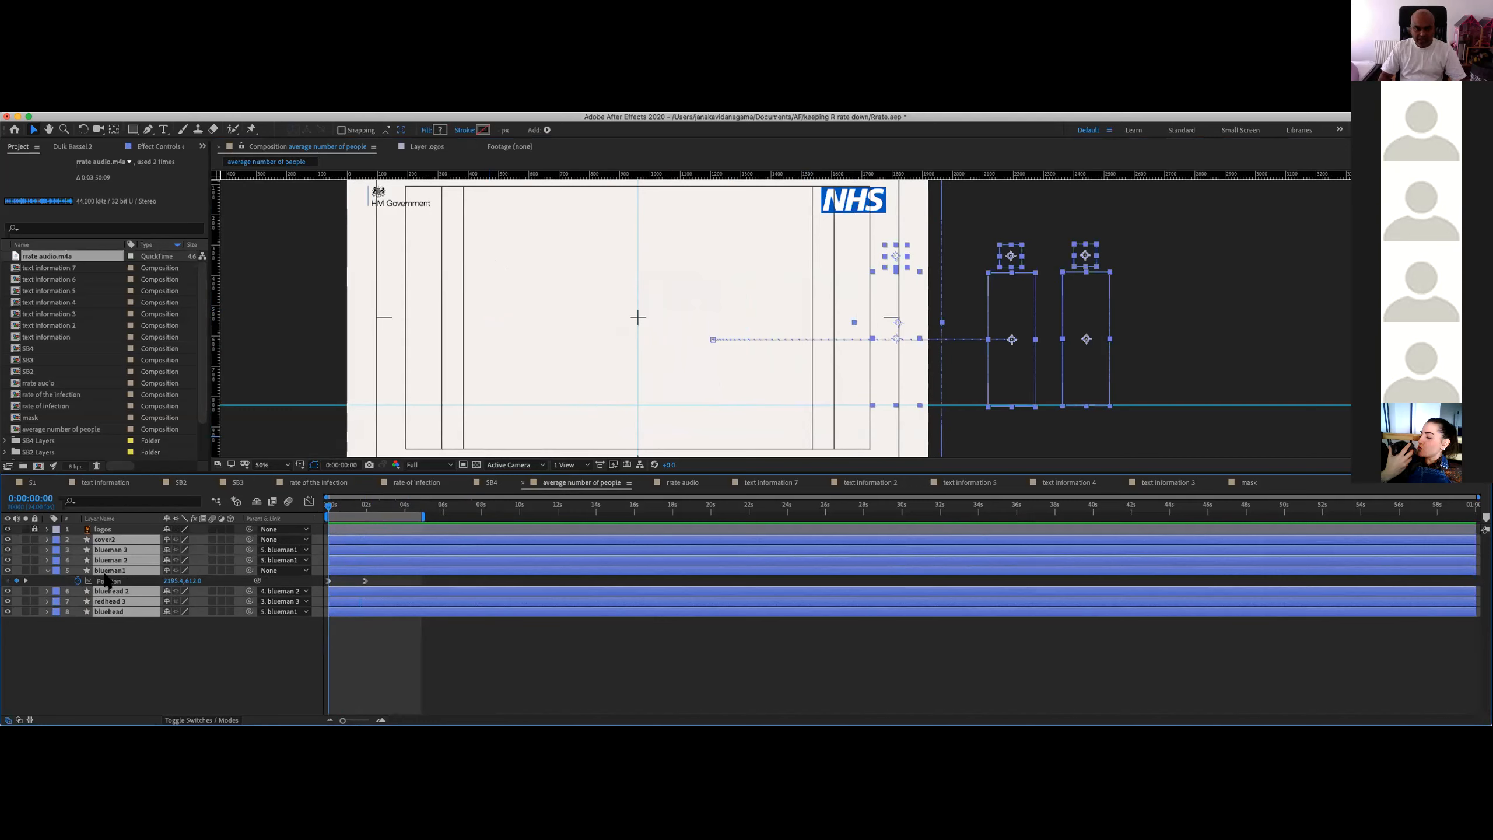
left_click(150, 668)
left_click(110, 570)
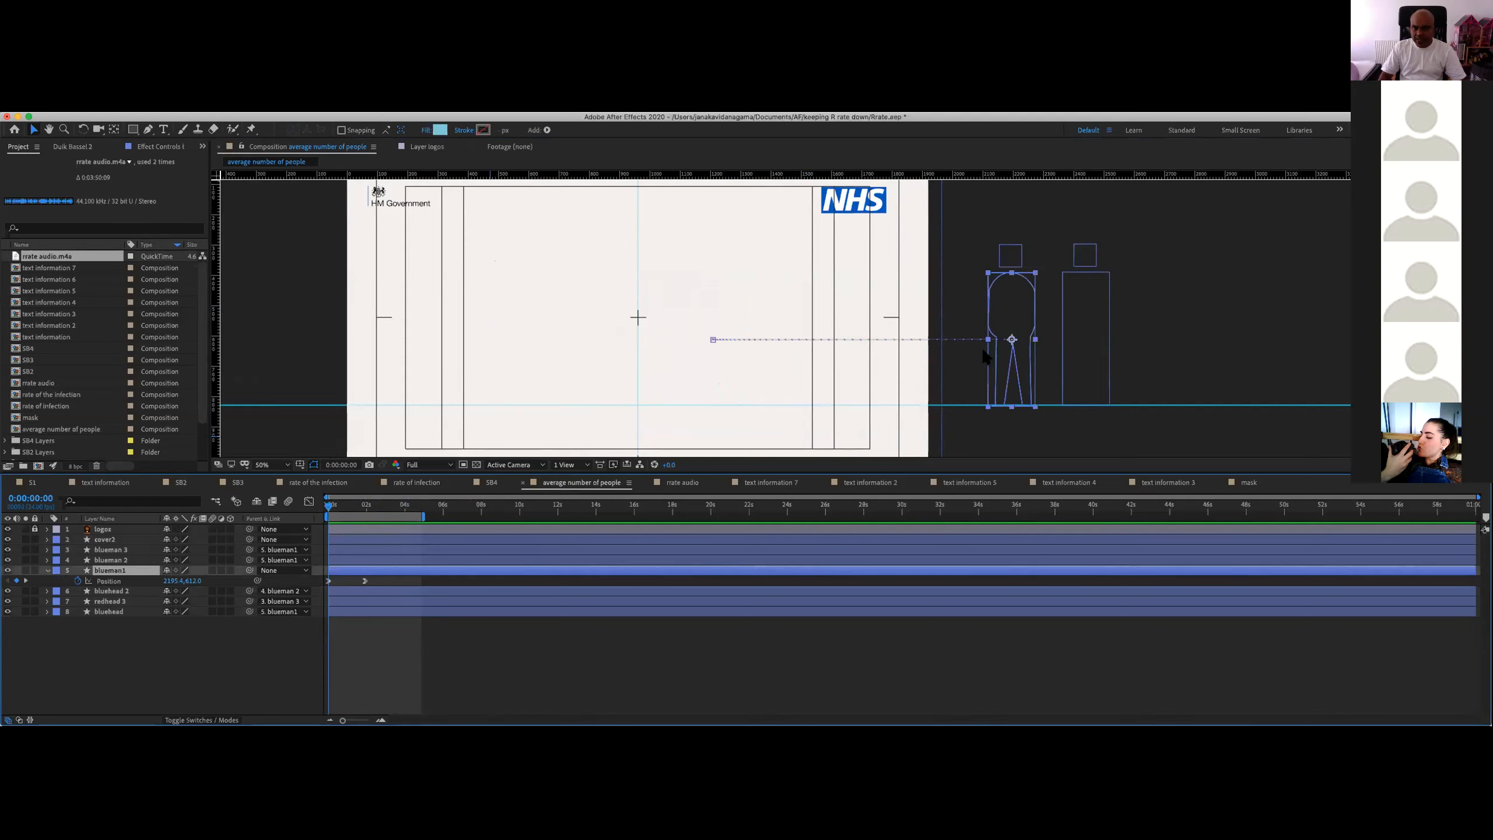
left_click_drag(329, 507, 354, 507)
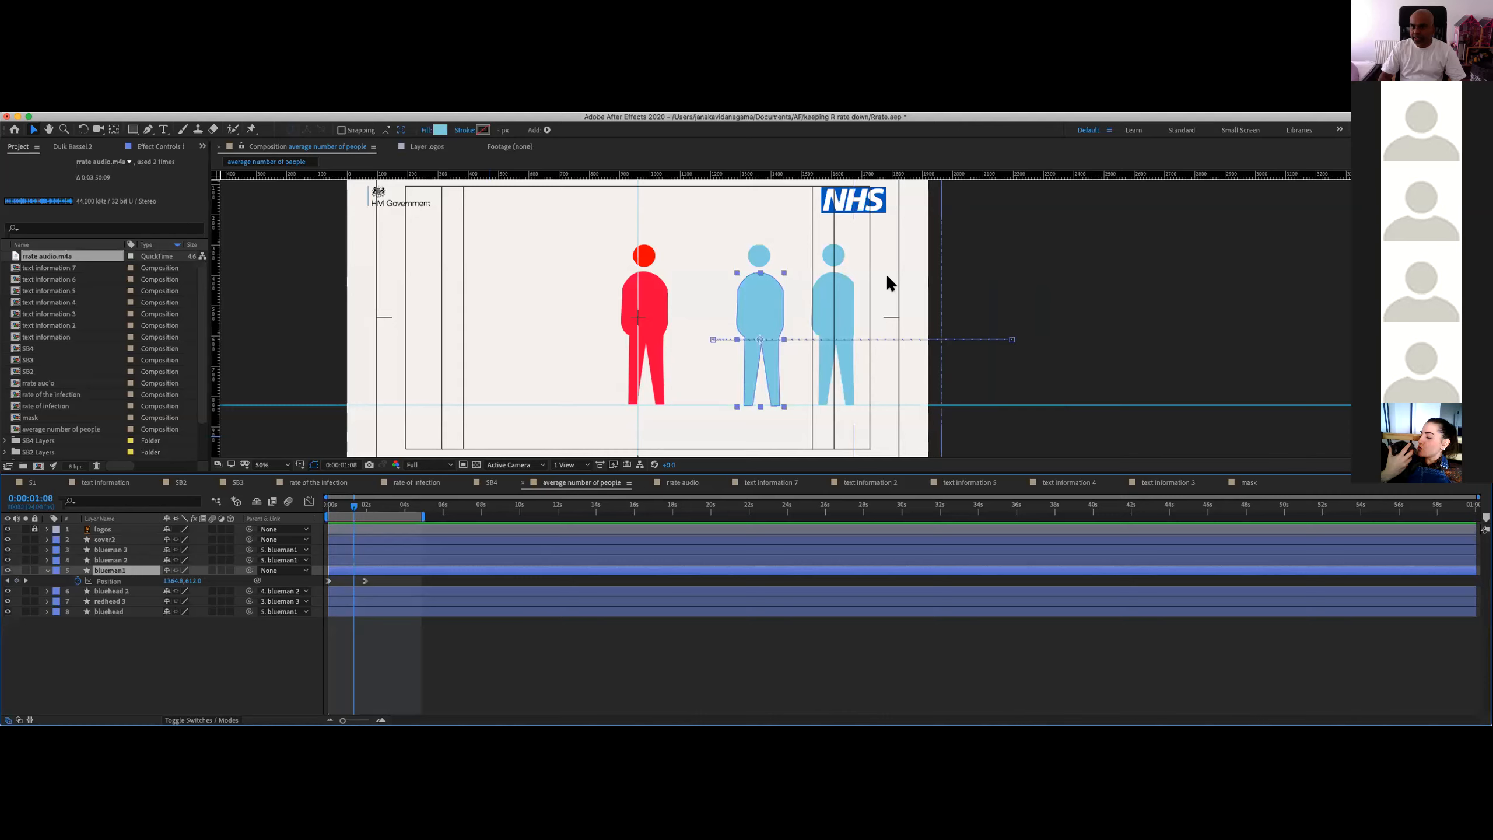
left_click_drag(318, 510, 284, 511)
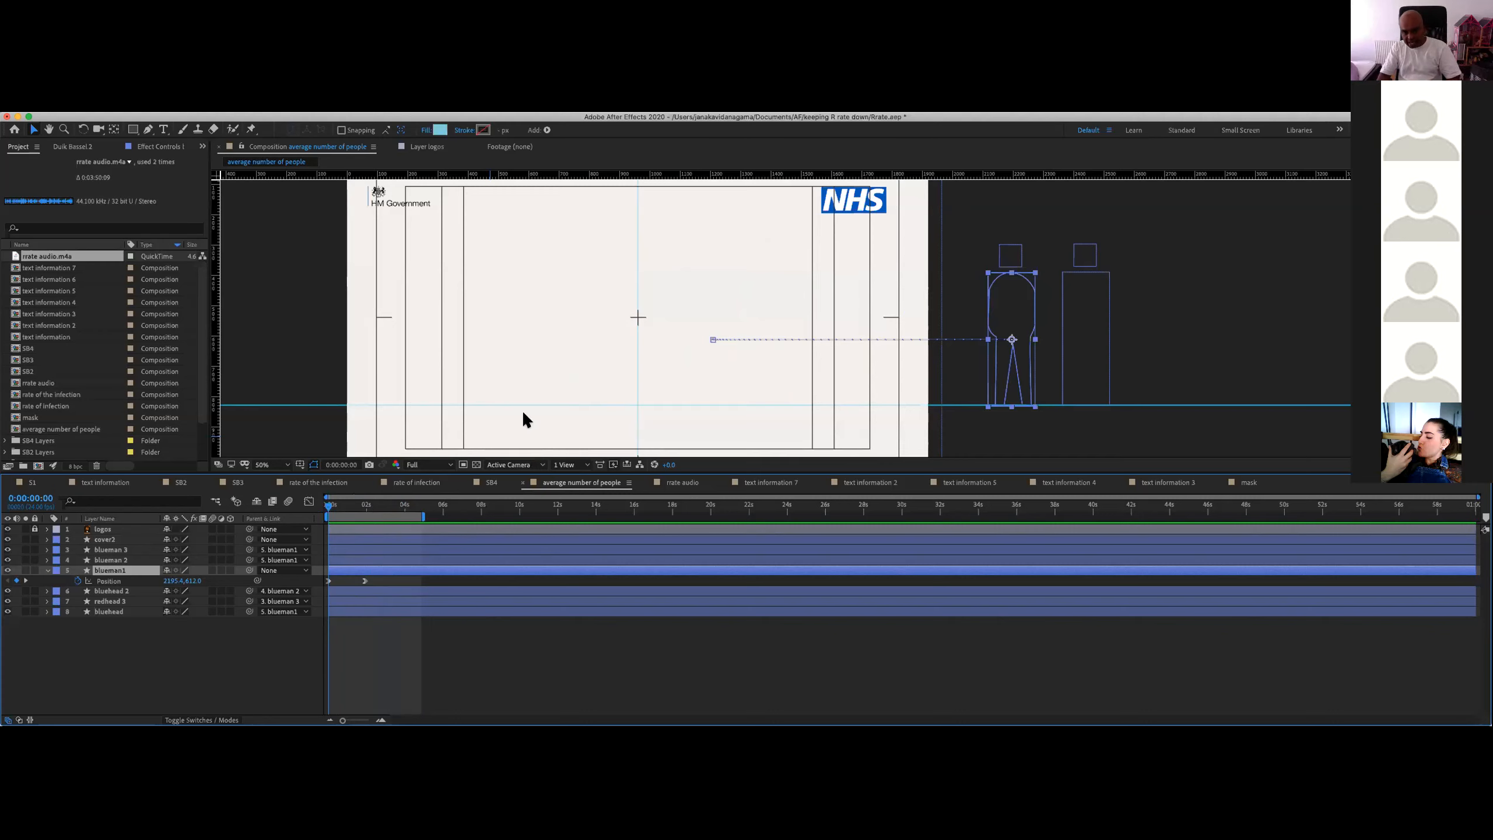
key("space")
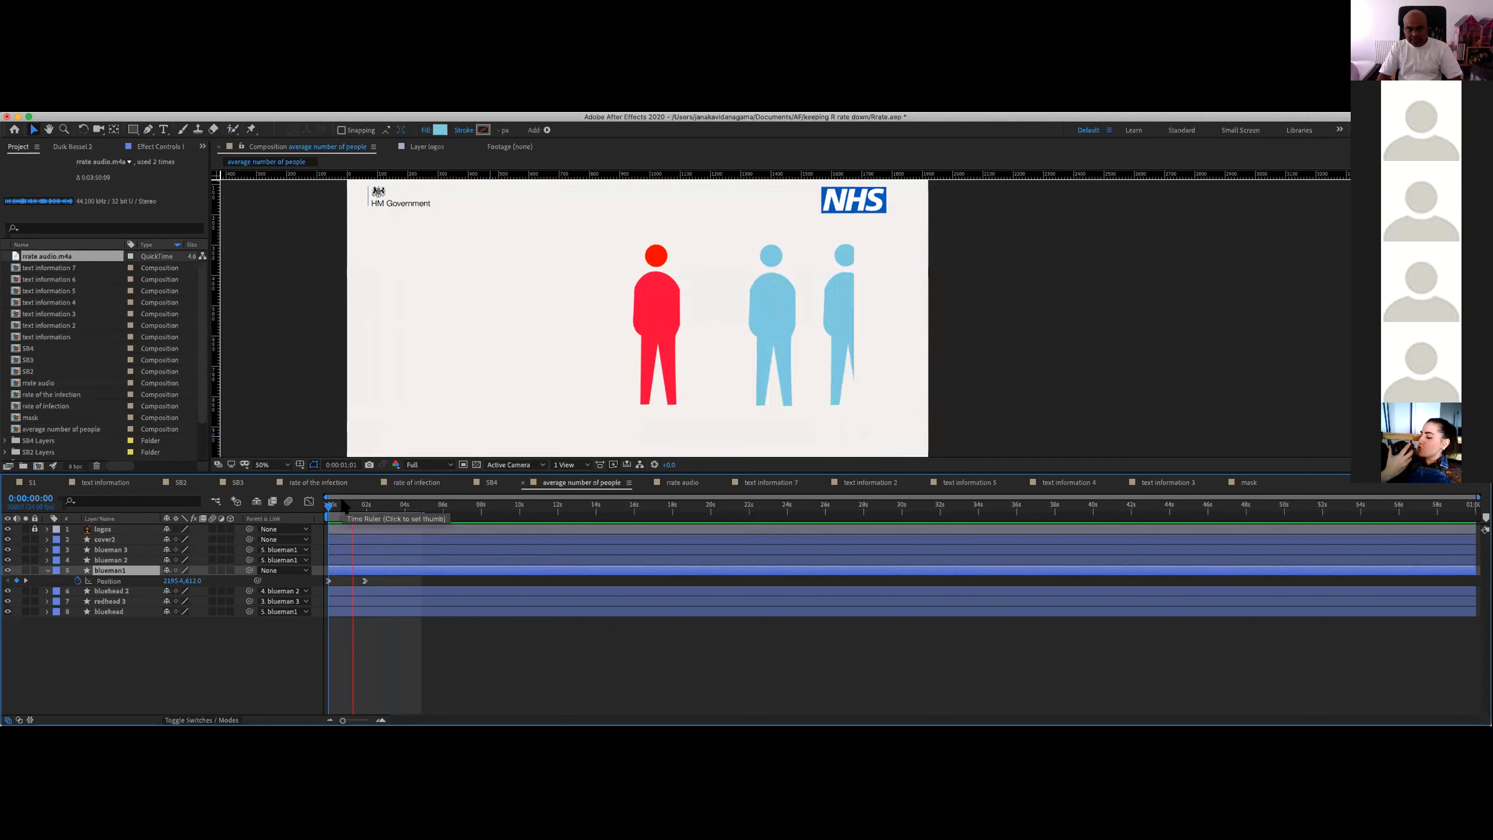
key("space")
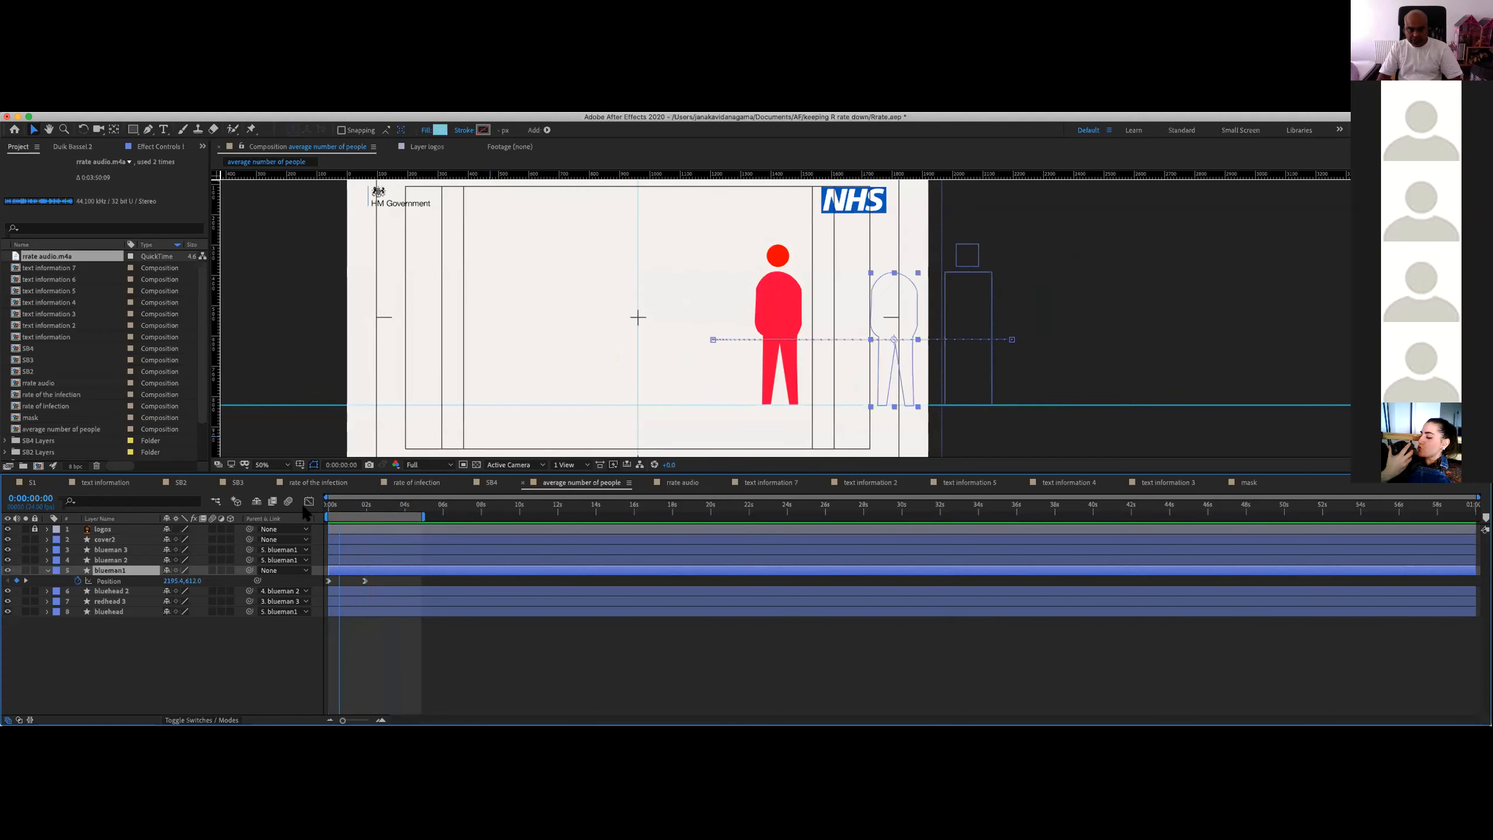
key("space")
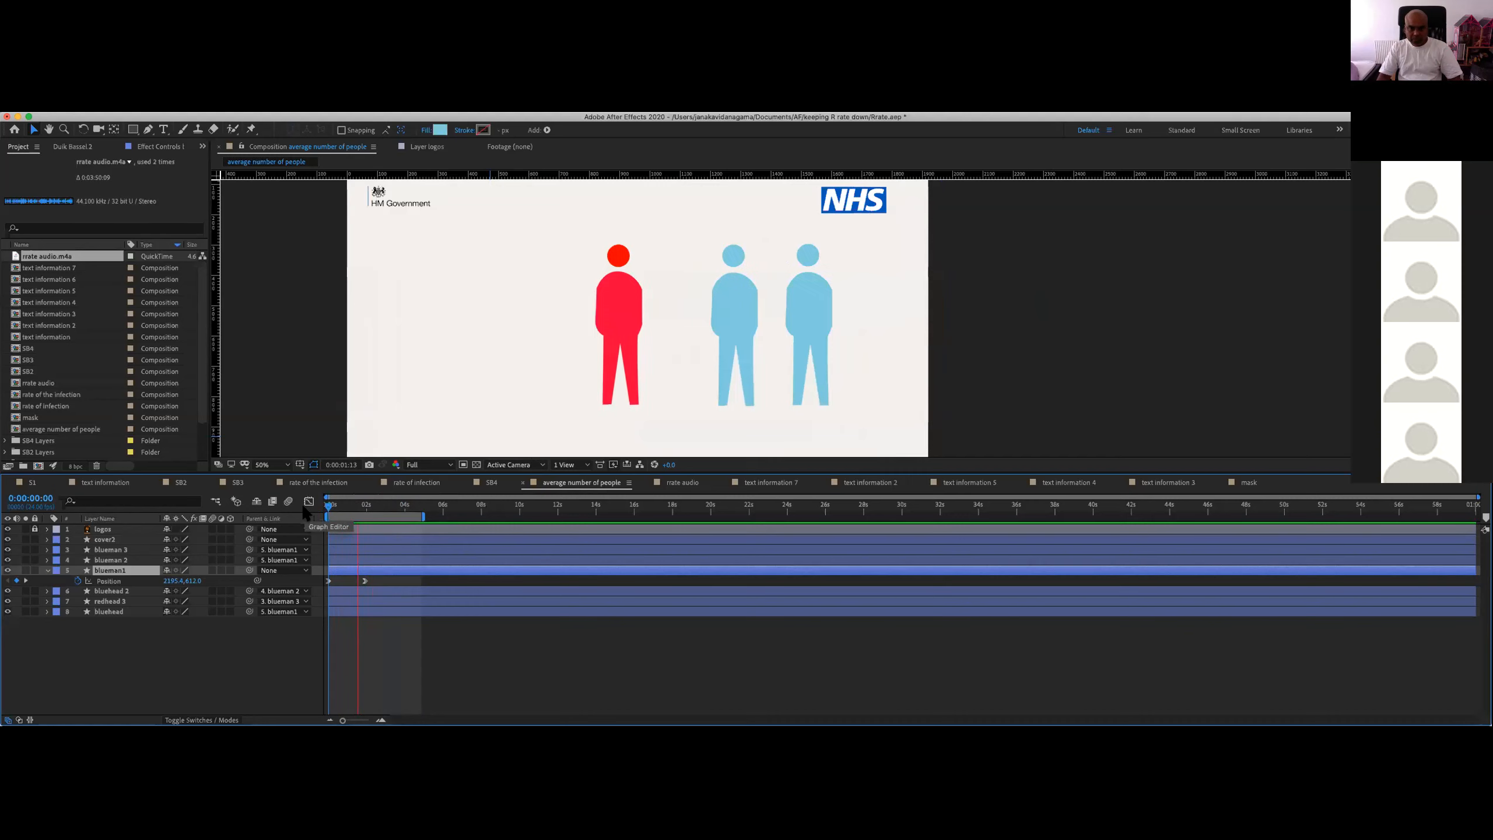
Step: Solo the cover2 layer and check the area it covers against the transparency grid
left_click(729, 363)
left_click(857, 283)
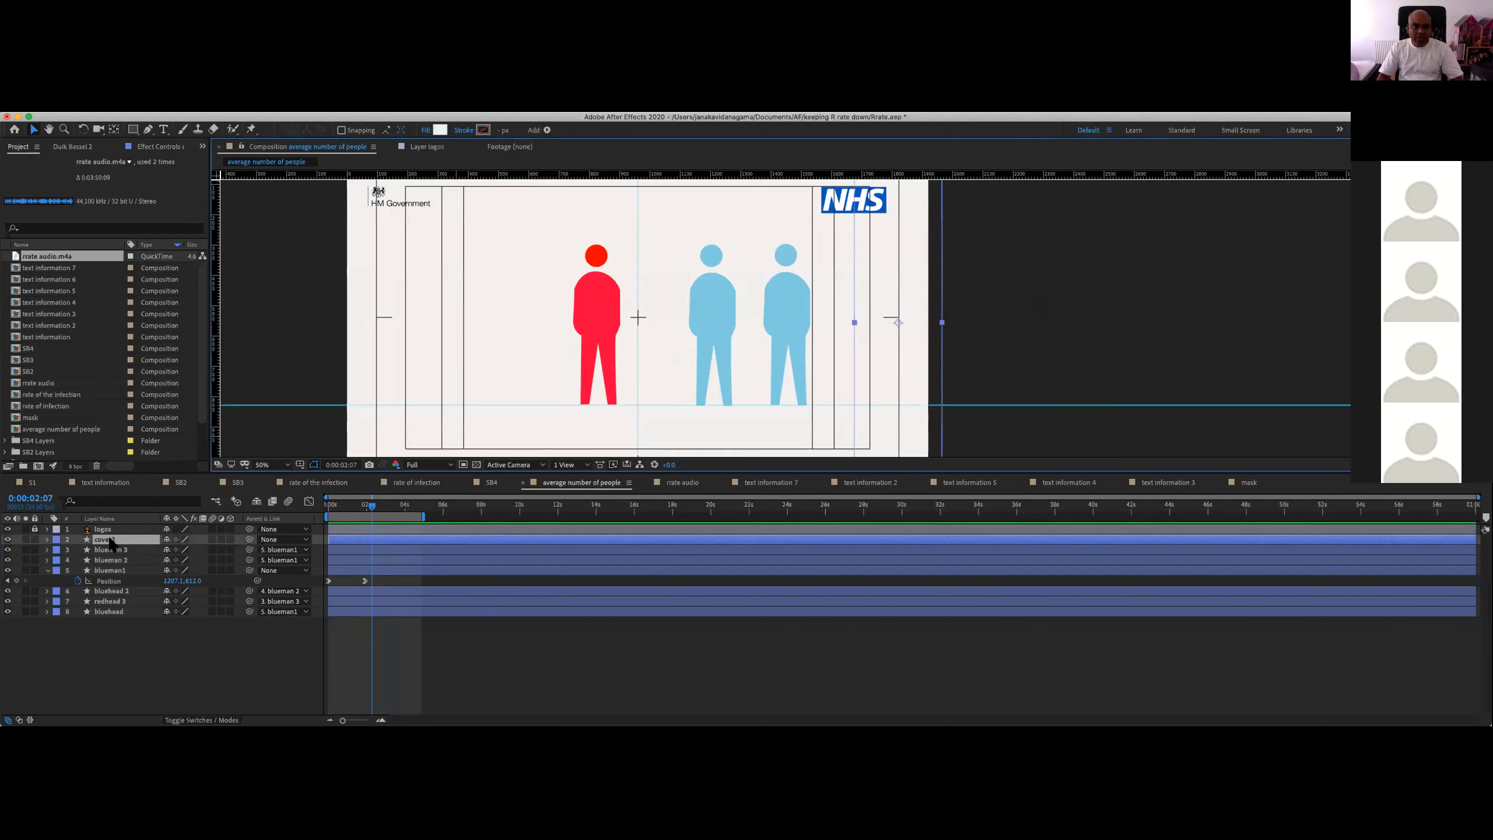
left_click(25, 539)
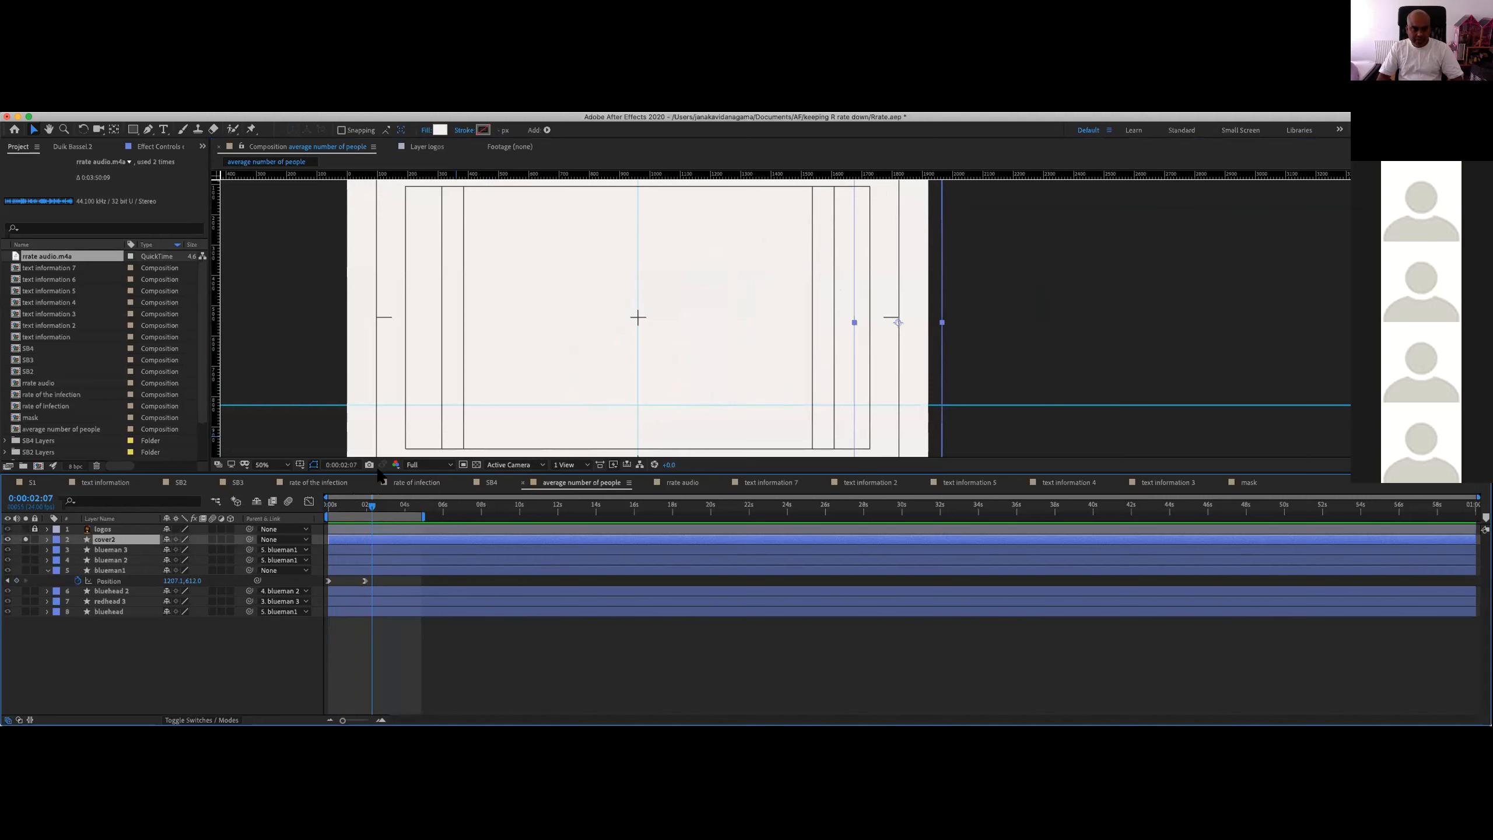
left_click(477, 464)
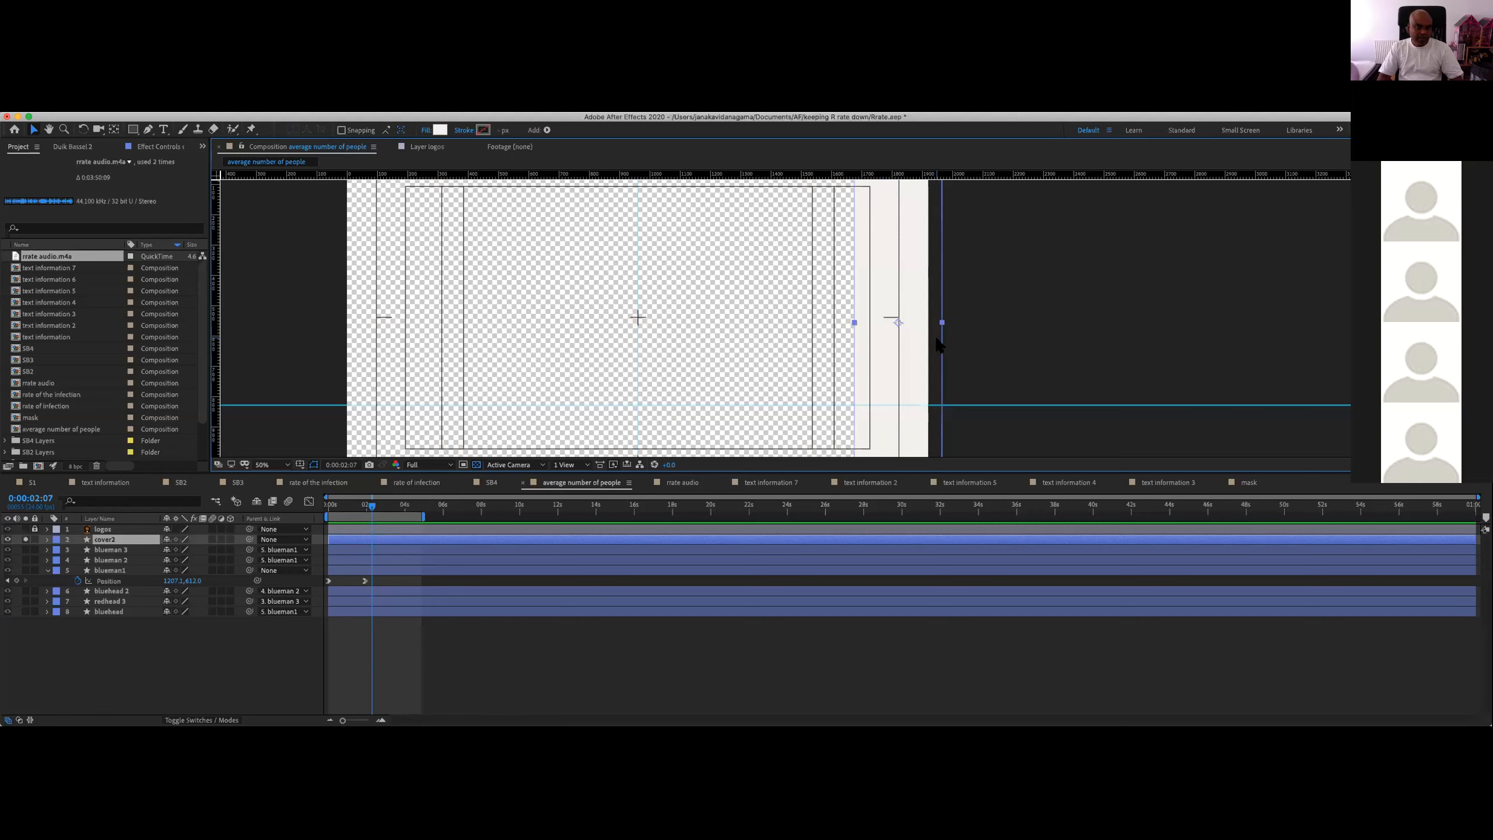
key("comma")
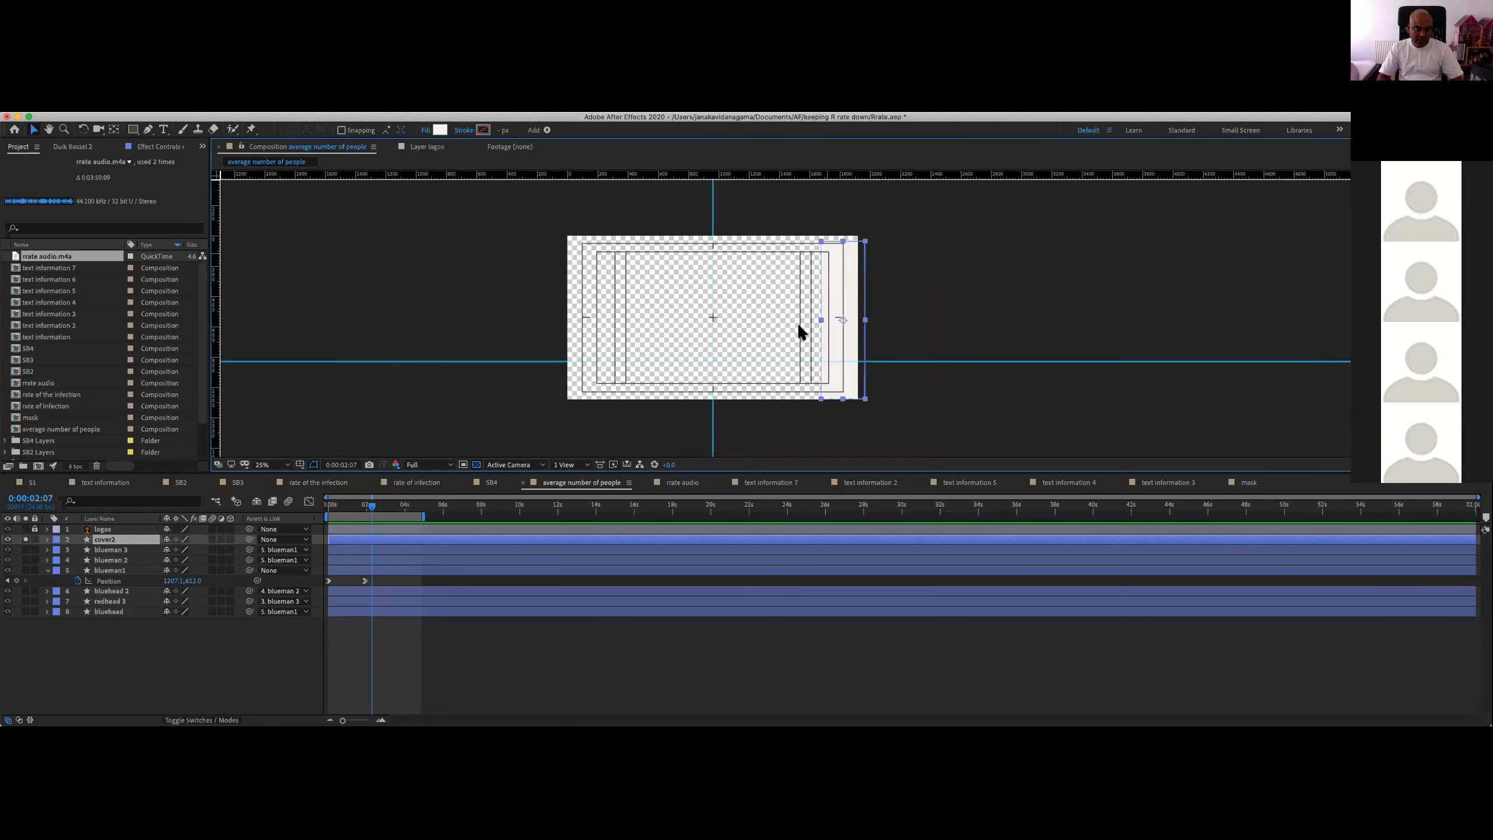
left_click(477, 464)
key("period")
Step: Preview the composition with only cover2 soloed, then unsolo the layer
mouse_move(343, 506)
left_mouse_down()
mouse_move(328, 506)
mouse_move(362, 505)
left_mouse_up()
key("space")
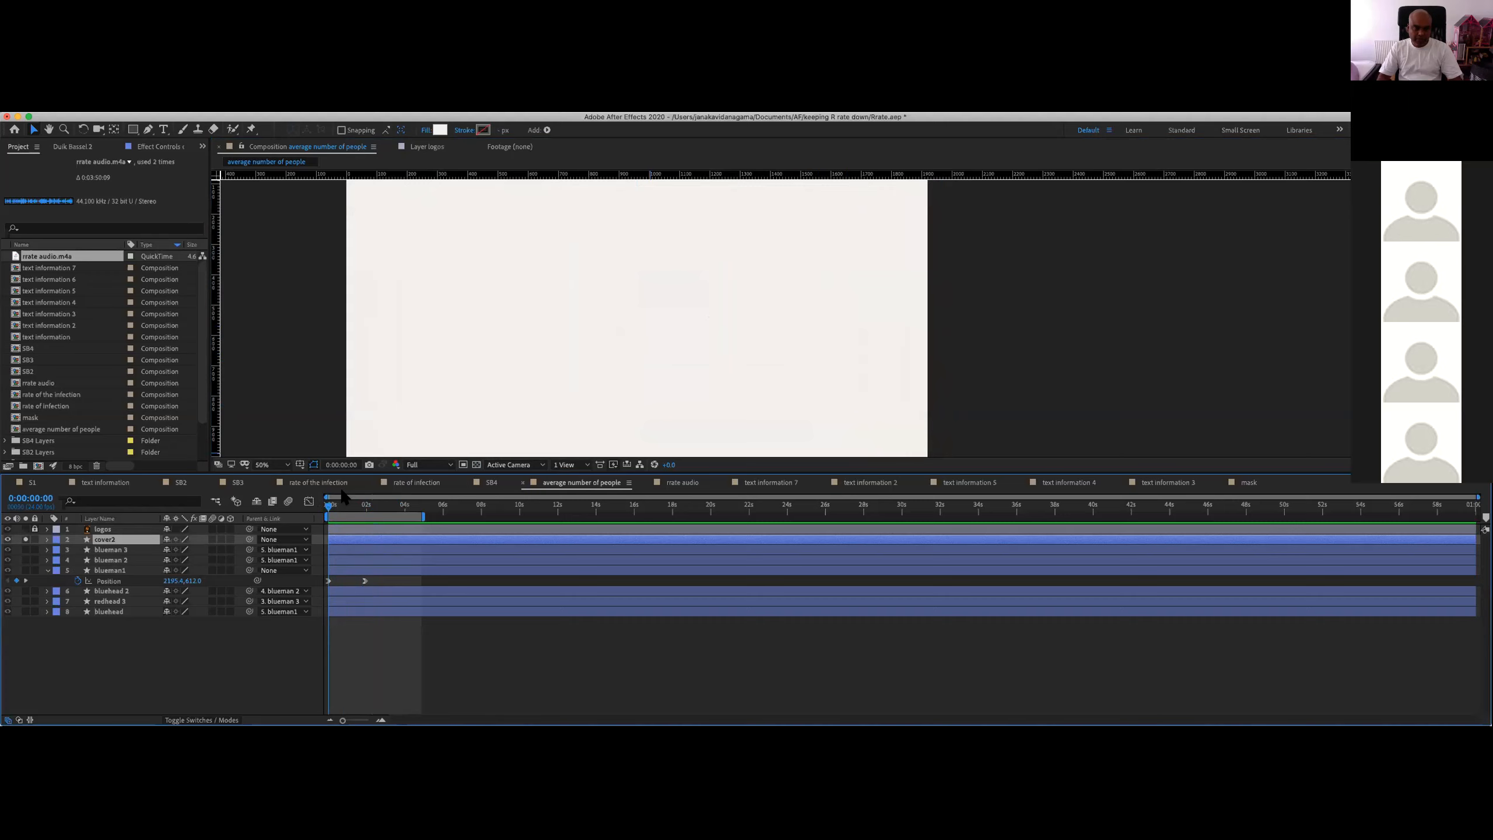
key("space")
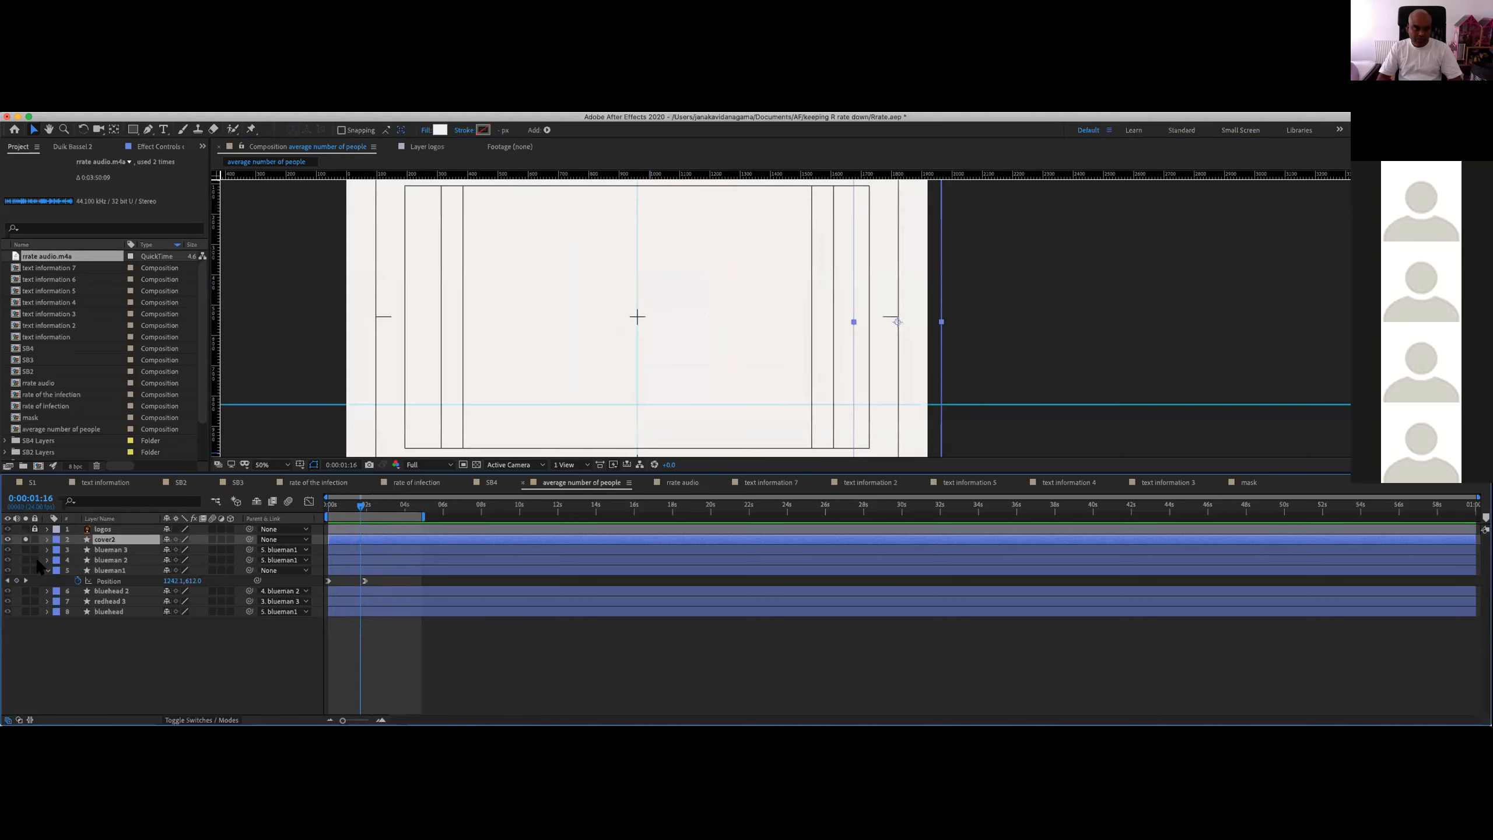
left_click(25, 539)
Step: Preview the figures sliding out from behind cover2 twice from 0:00:00:00, stopping at 0:00:01:11
left_click_drag(357, 507, 302, 509)
key("space")
key("space")
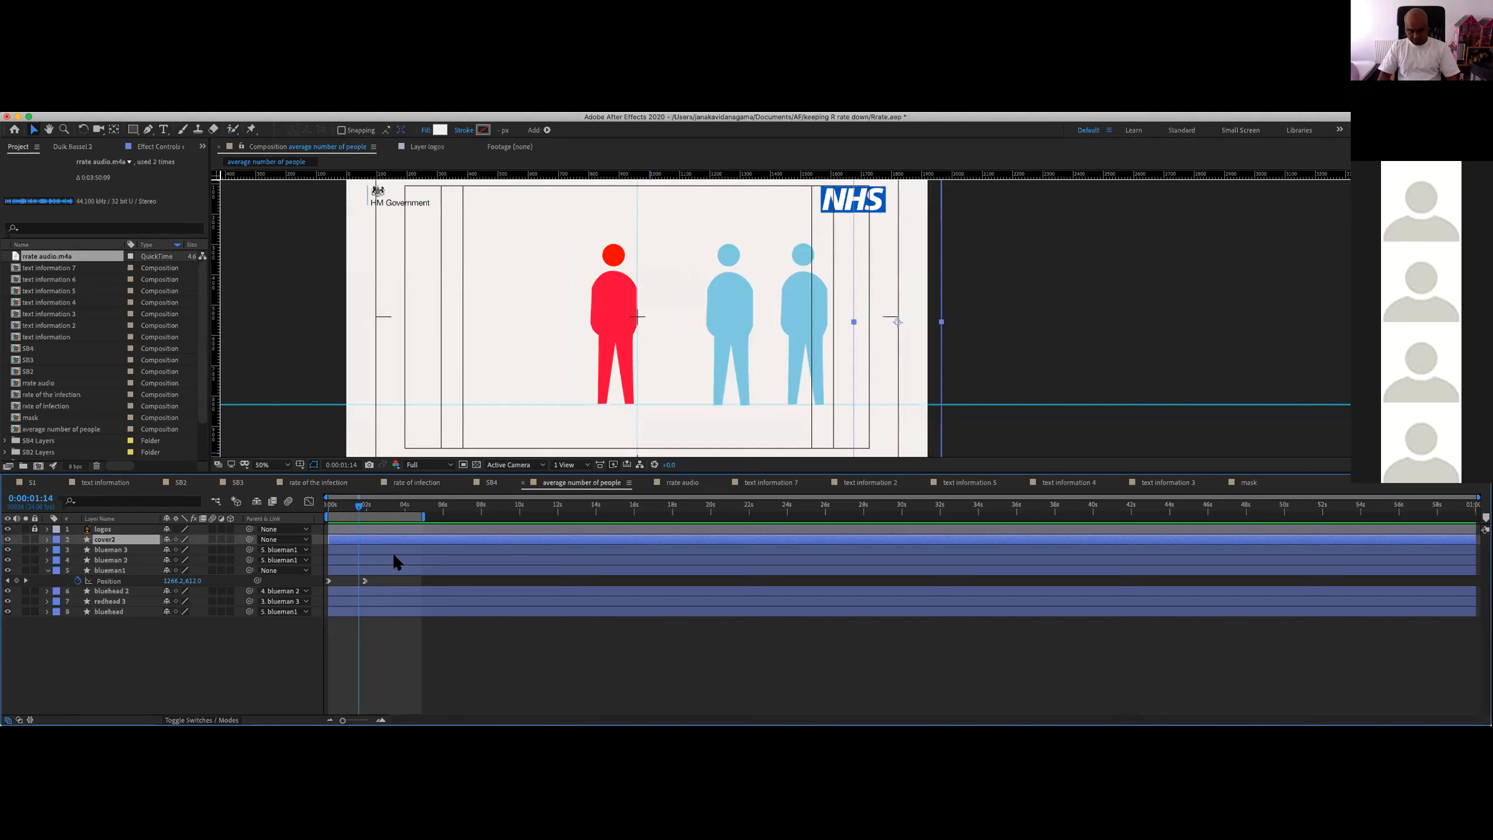
left_click_drag(349, 509, 311, 513)
key("space")
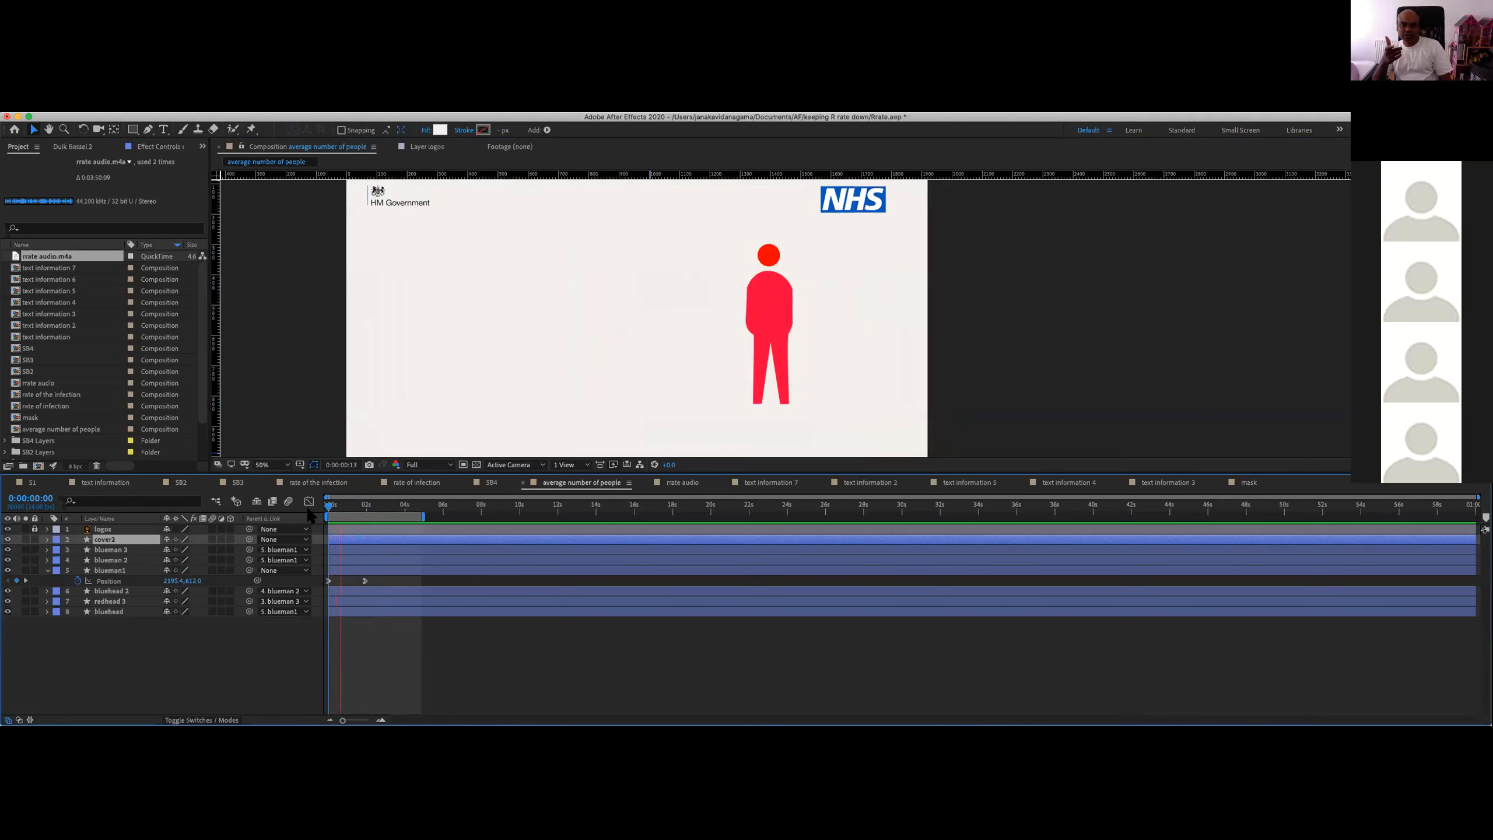
key("space")
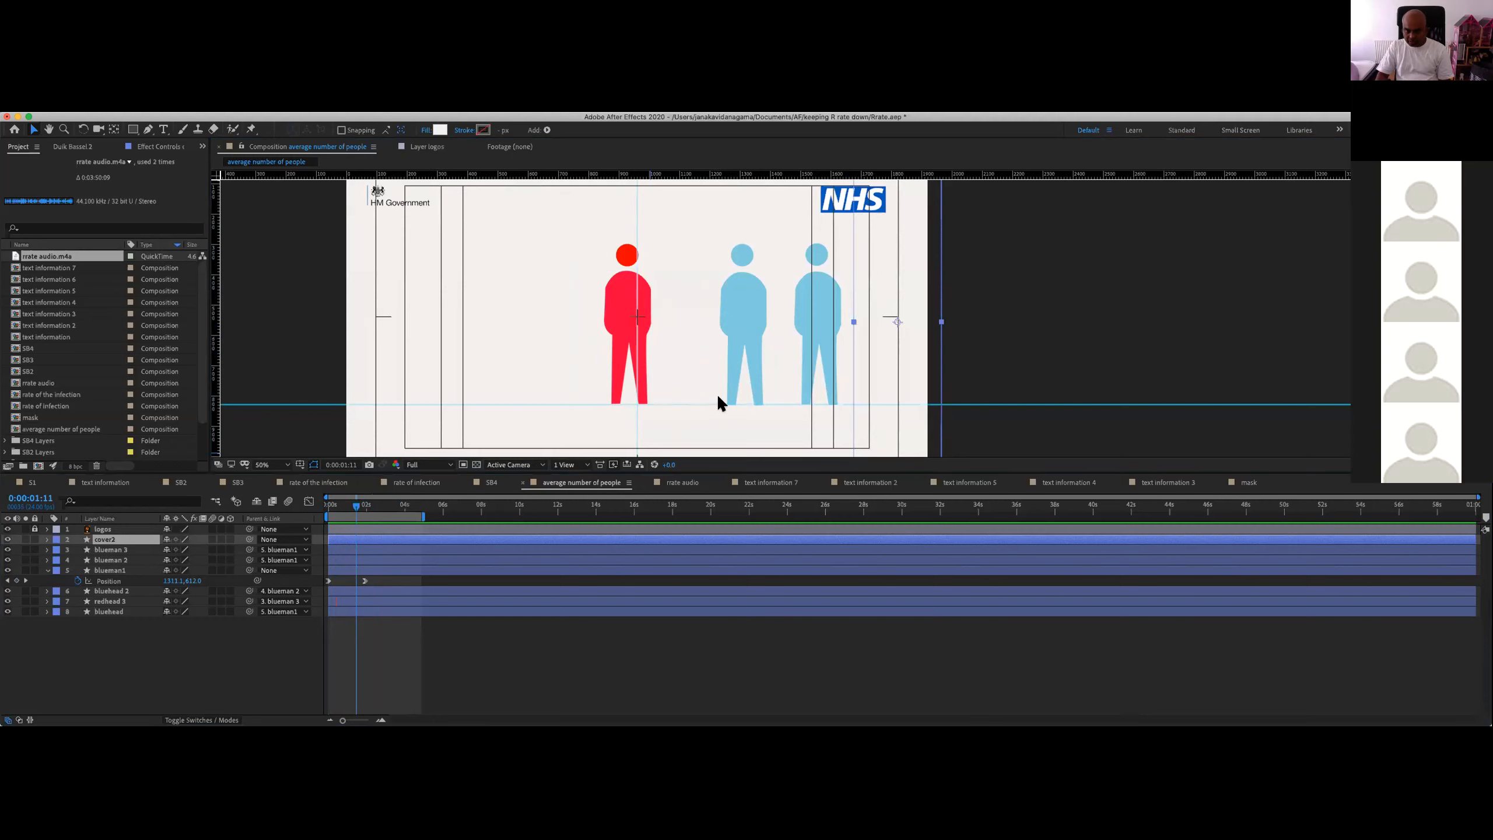
Step: Switch to the R rate article in the browser and play the 'keeping R rate down' video full screen
key("super+Tab")
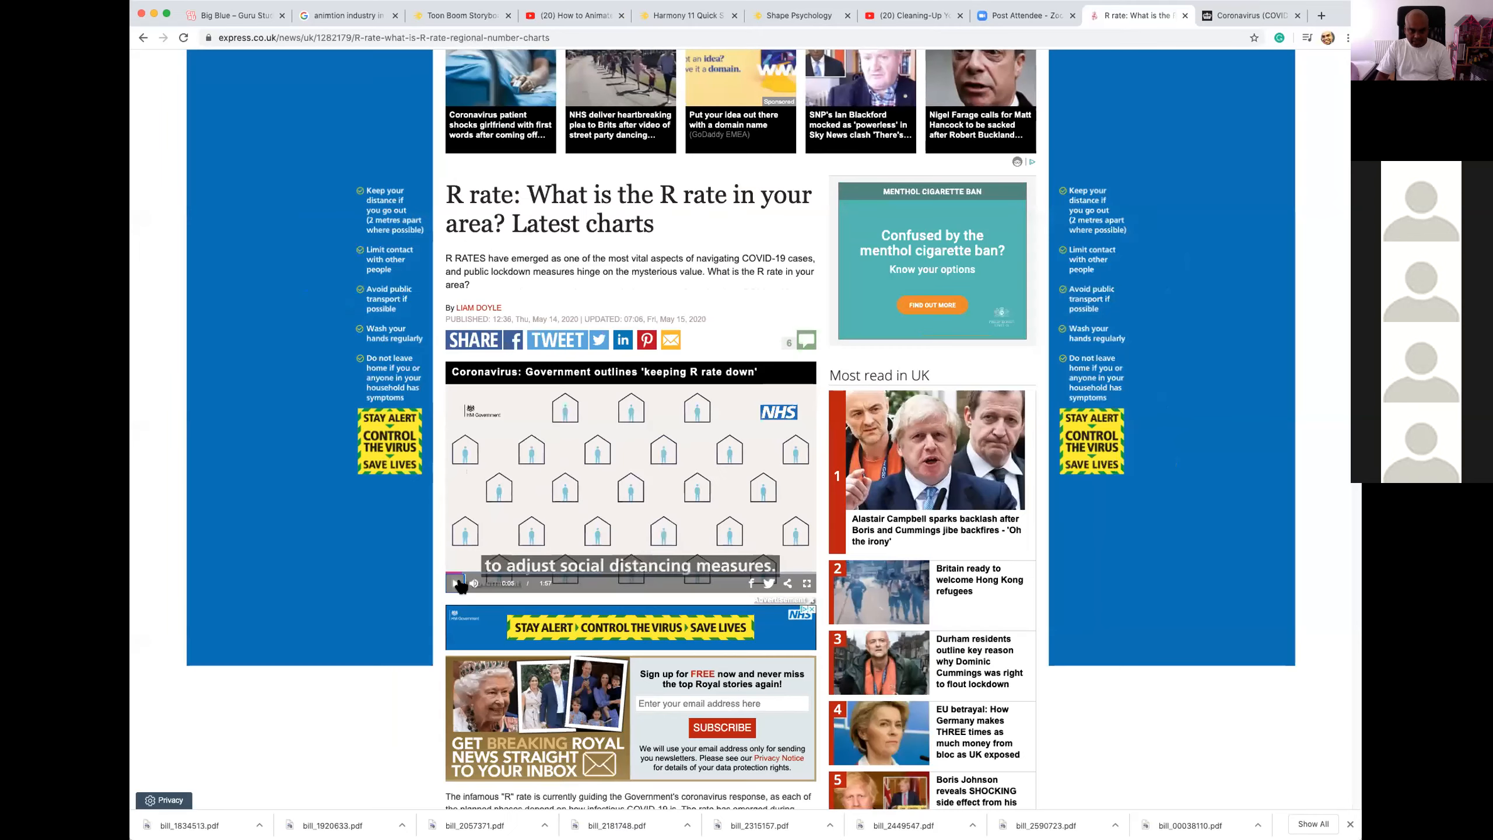
left_click(456, 582)
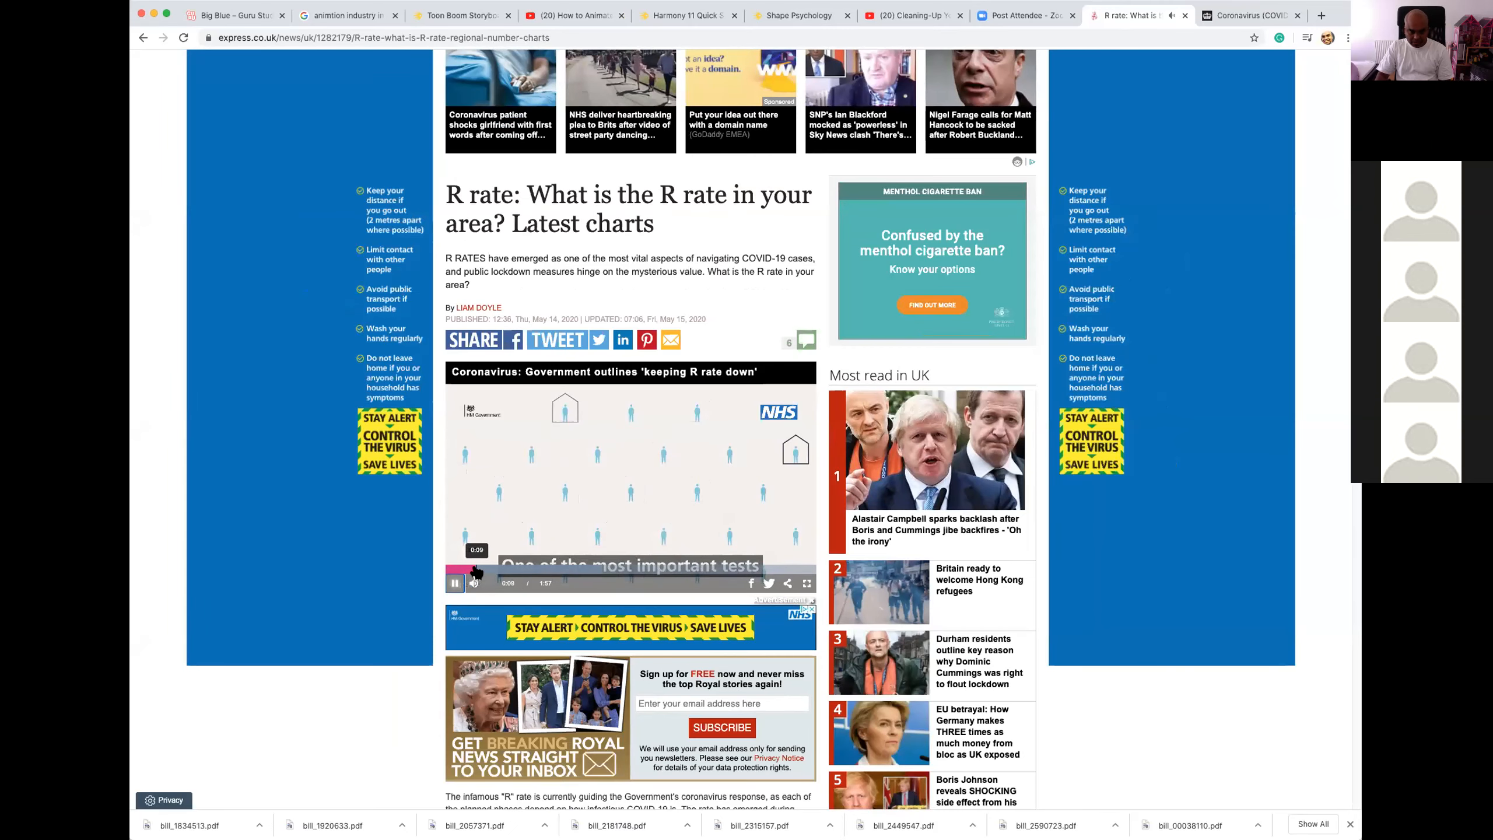
left_click(807, 583)
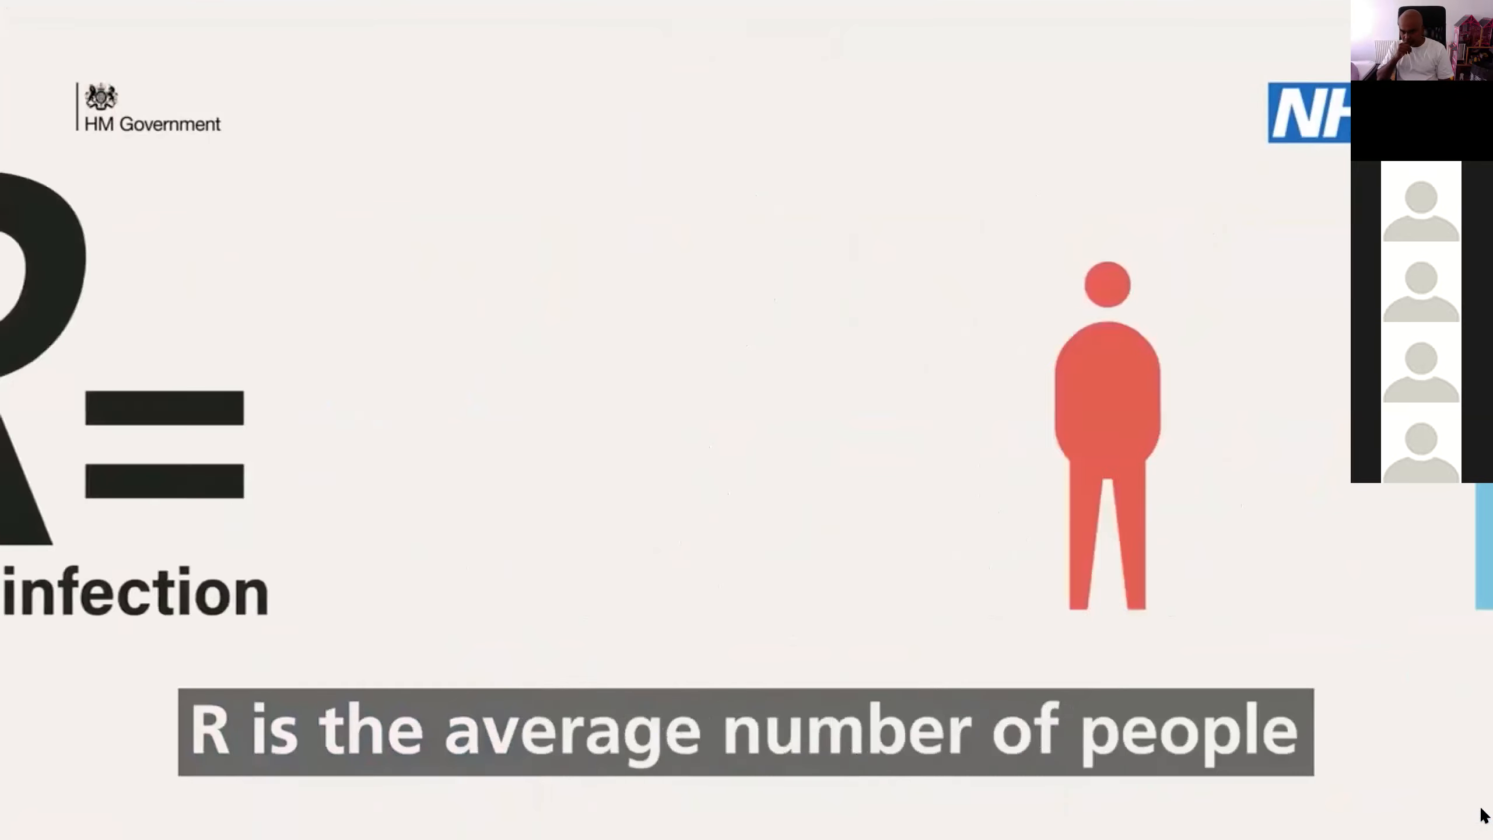
key("Escape")
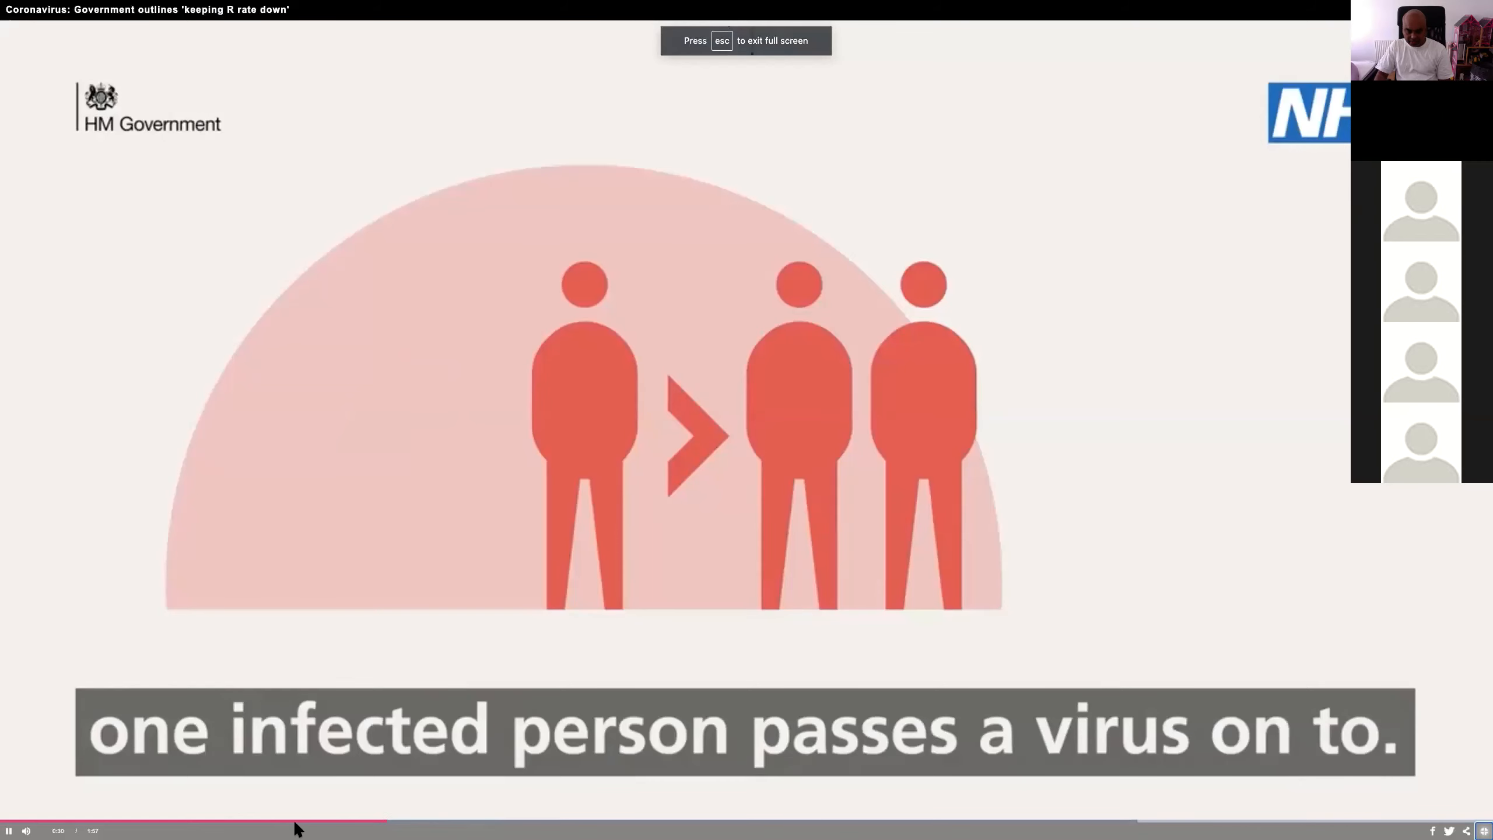
Step: Replay the reference video's average number of people scene from about 0:23 and pause it at 0:29
left_click(330, 819)
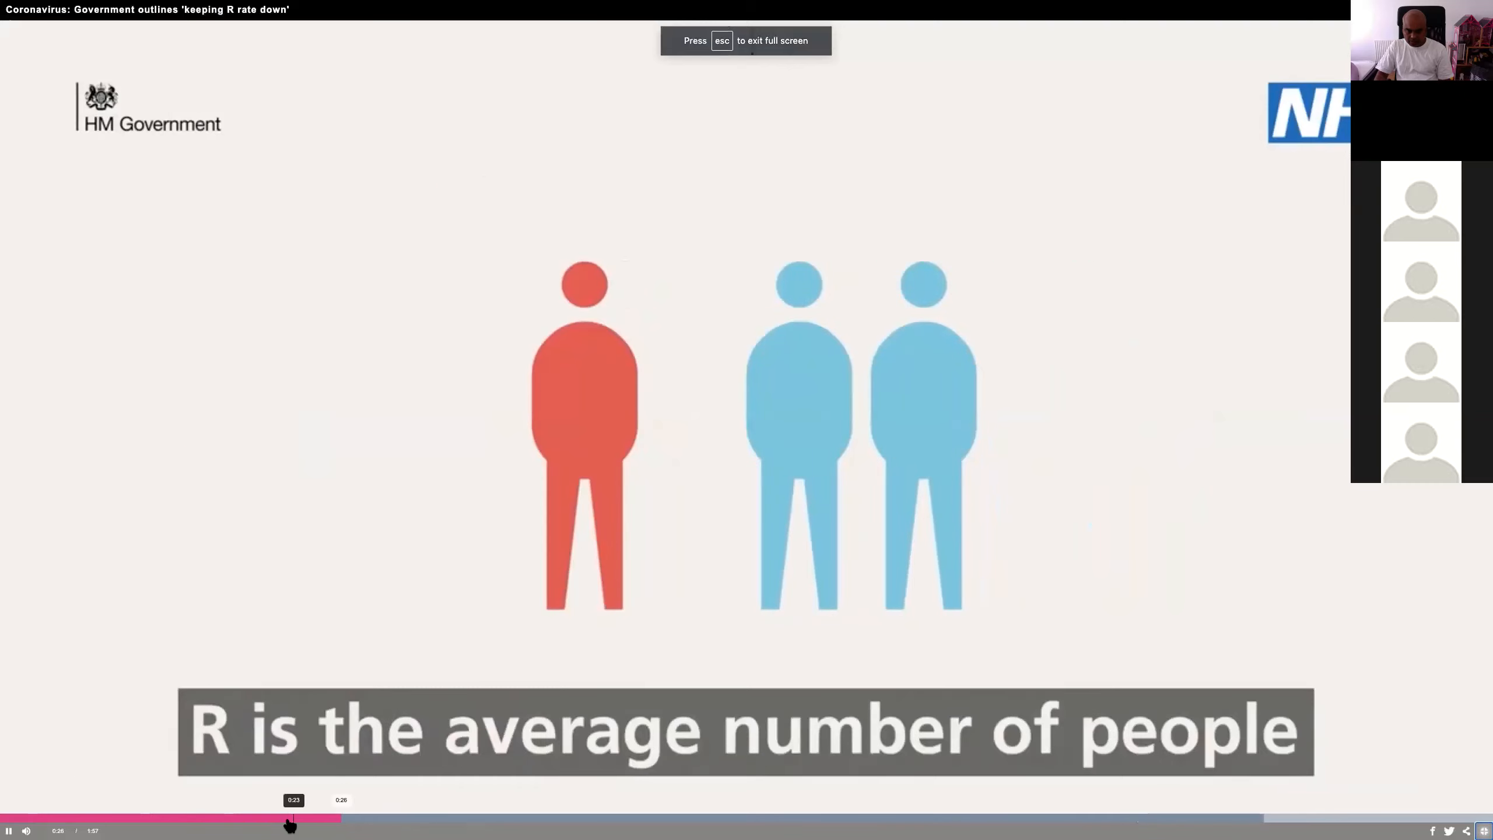
left_click(291, 818)
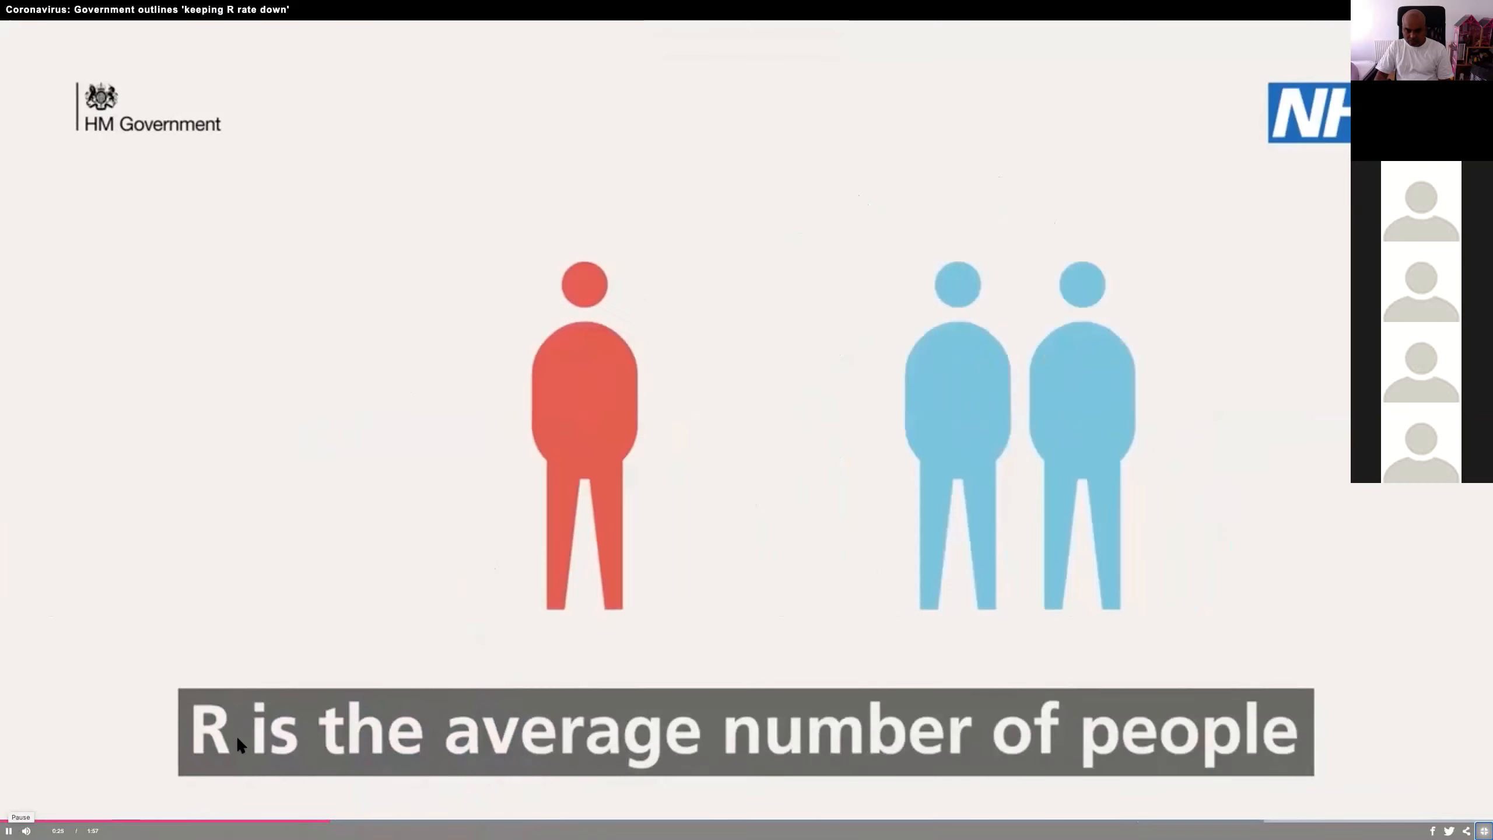
left_click(306, 819)
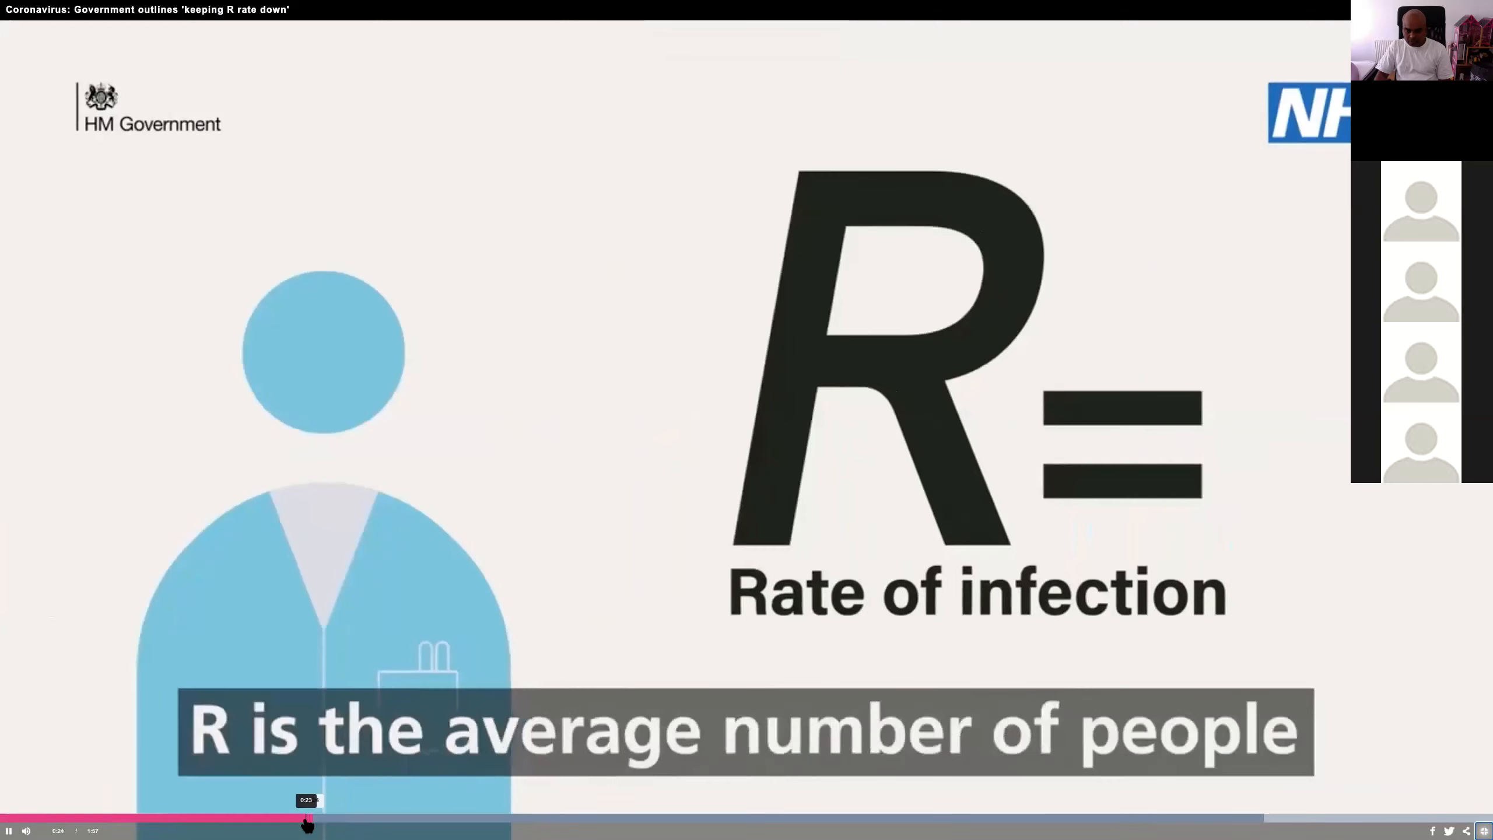
key("Escape")
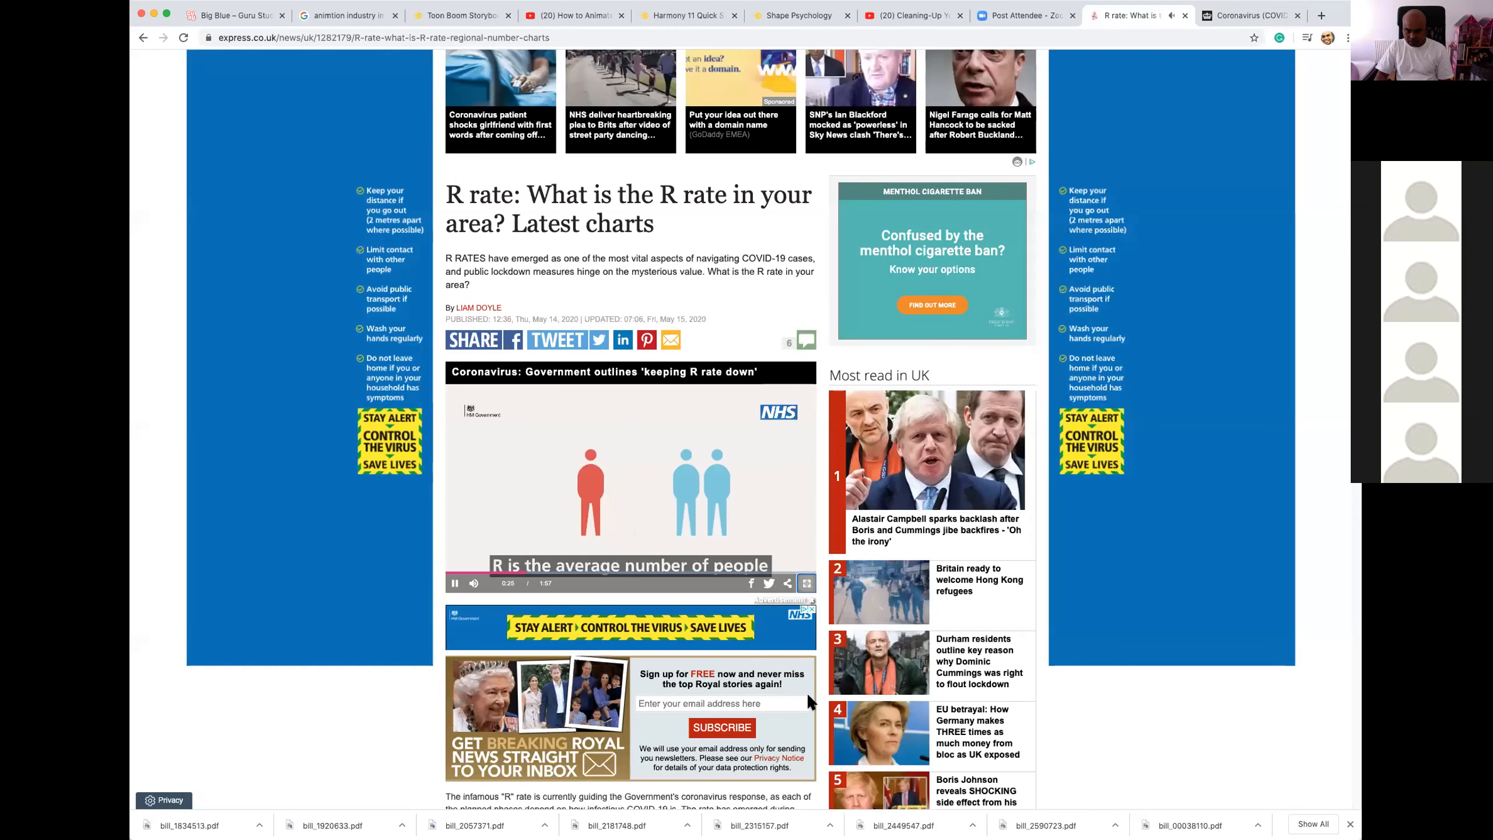
left_click(808, 584)
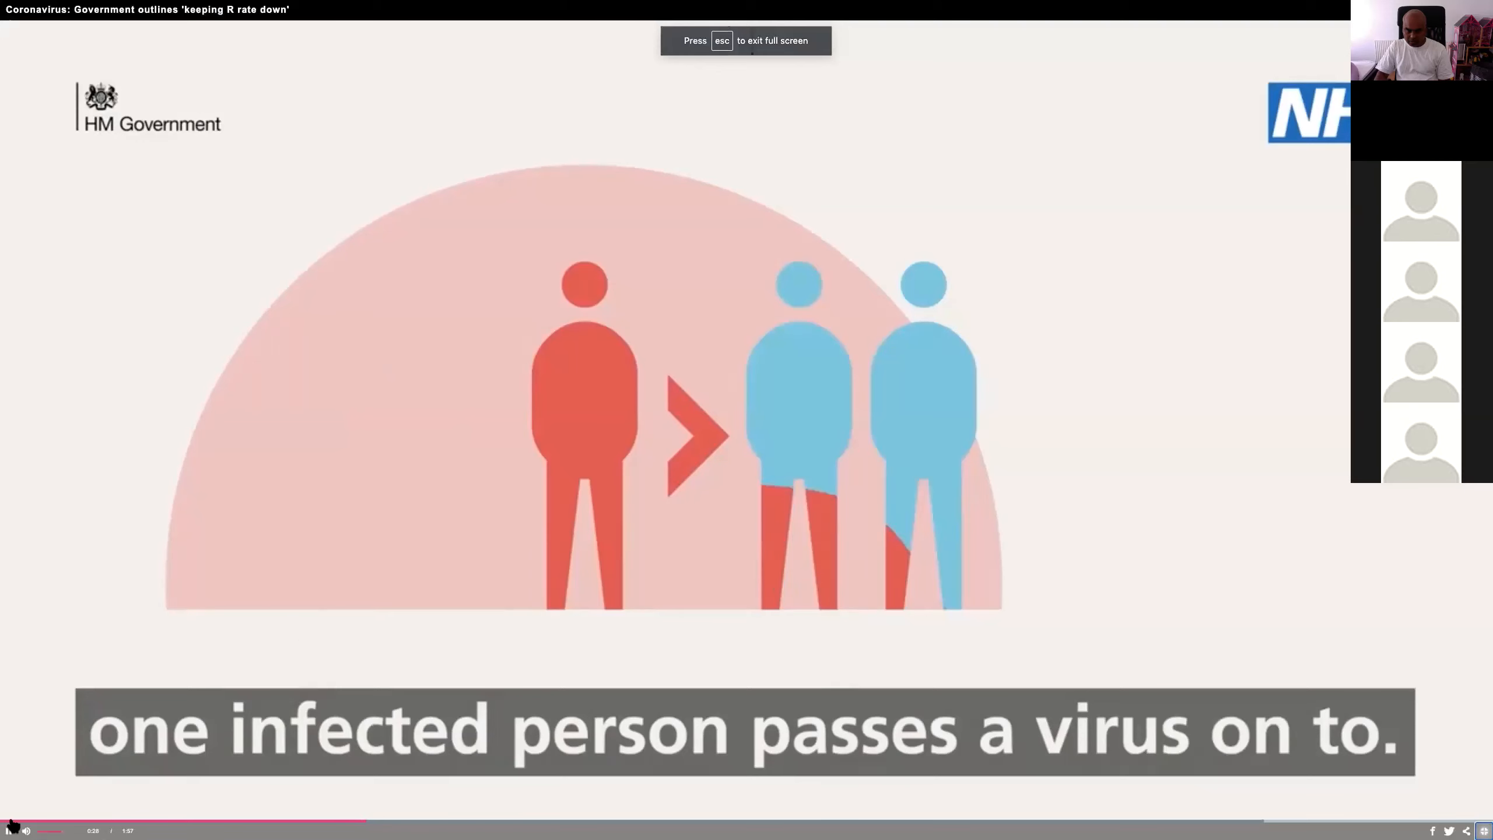
key("Escape")
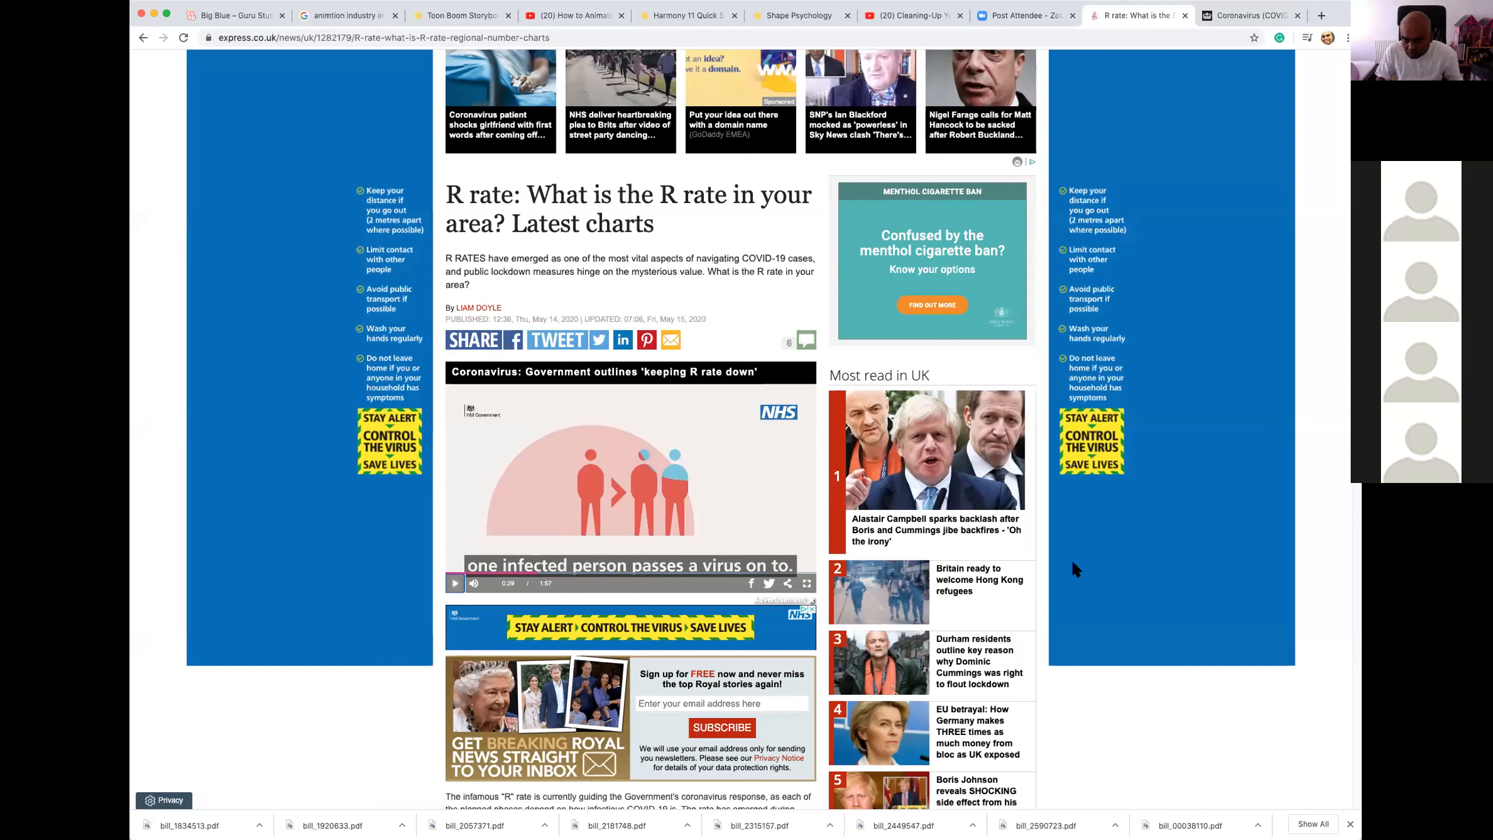
Step: Switch back to After Effects, scrub the figures to 0:00:01:03, and open the rate of infection and SB4 compositions in turn
key("super+Tab")
mouse_move(359, 509)
left_mouse_down()
mouse_move(337, 507)
mouse_move(363, 501)
left_mouse_up()
left_click_drag(362, 501, 351, 501)
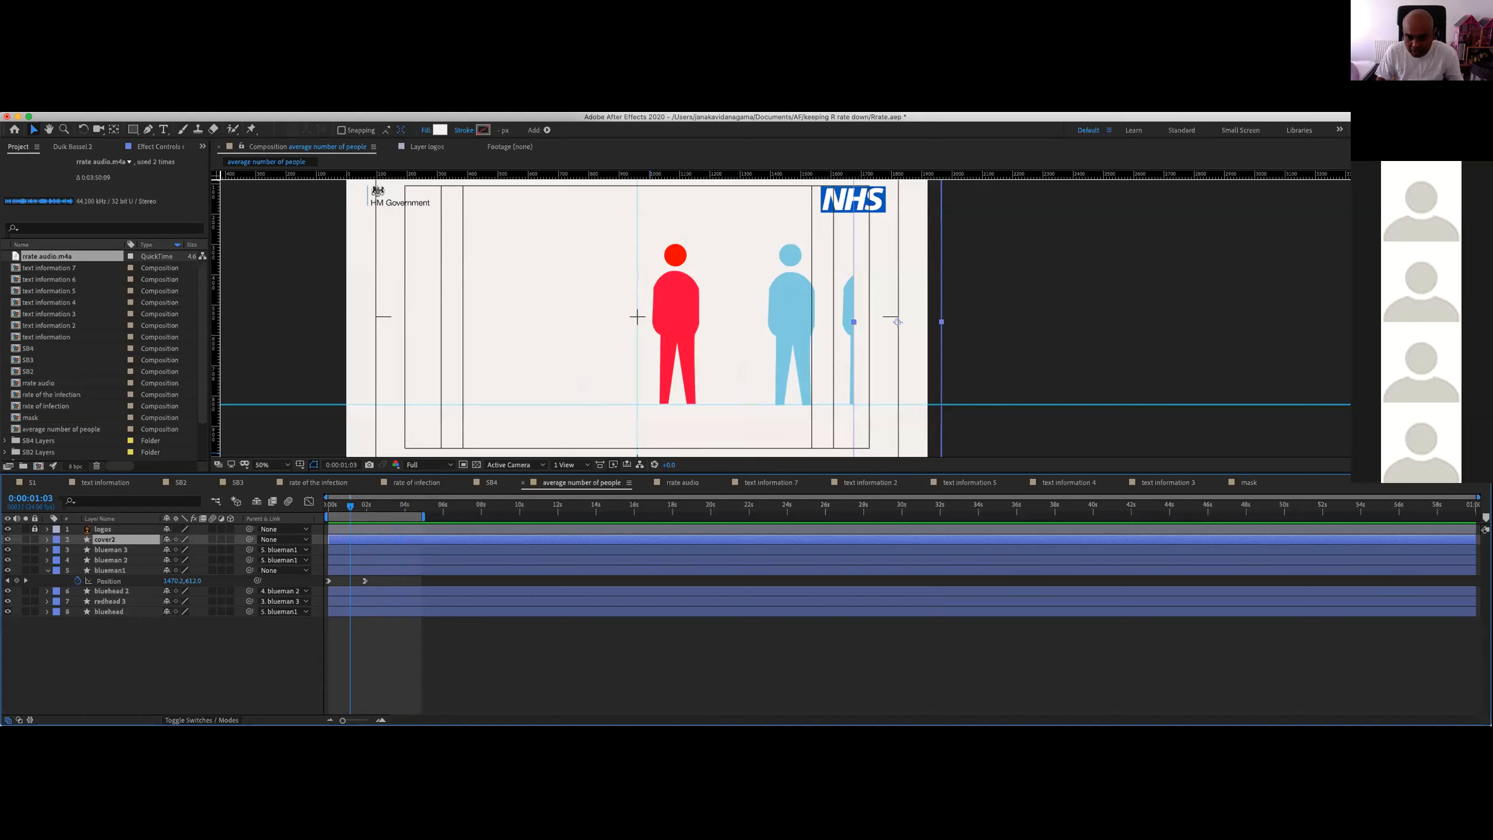
left_click(409, 483)
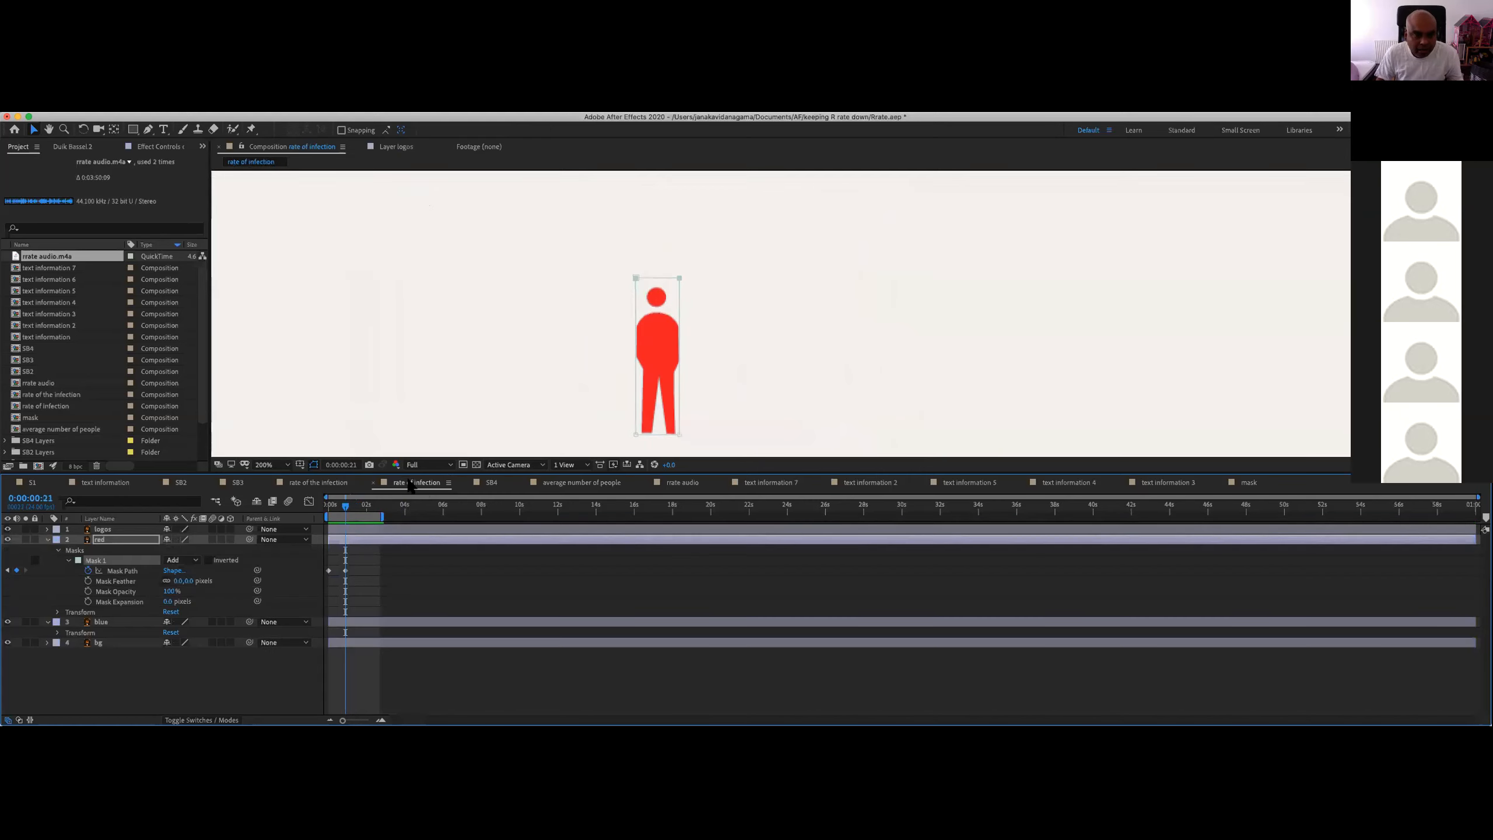
left_click(504, 483)
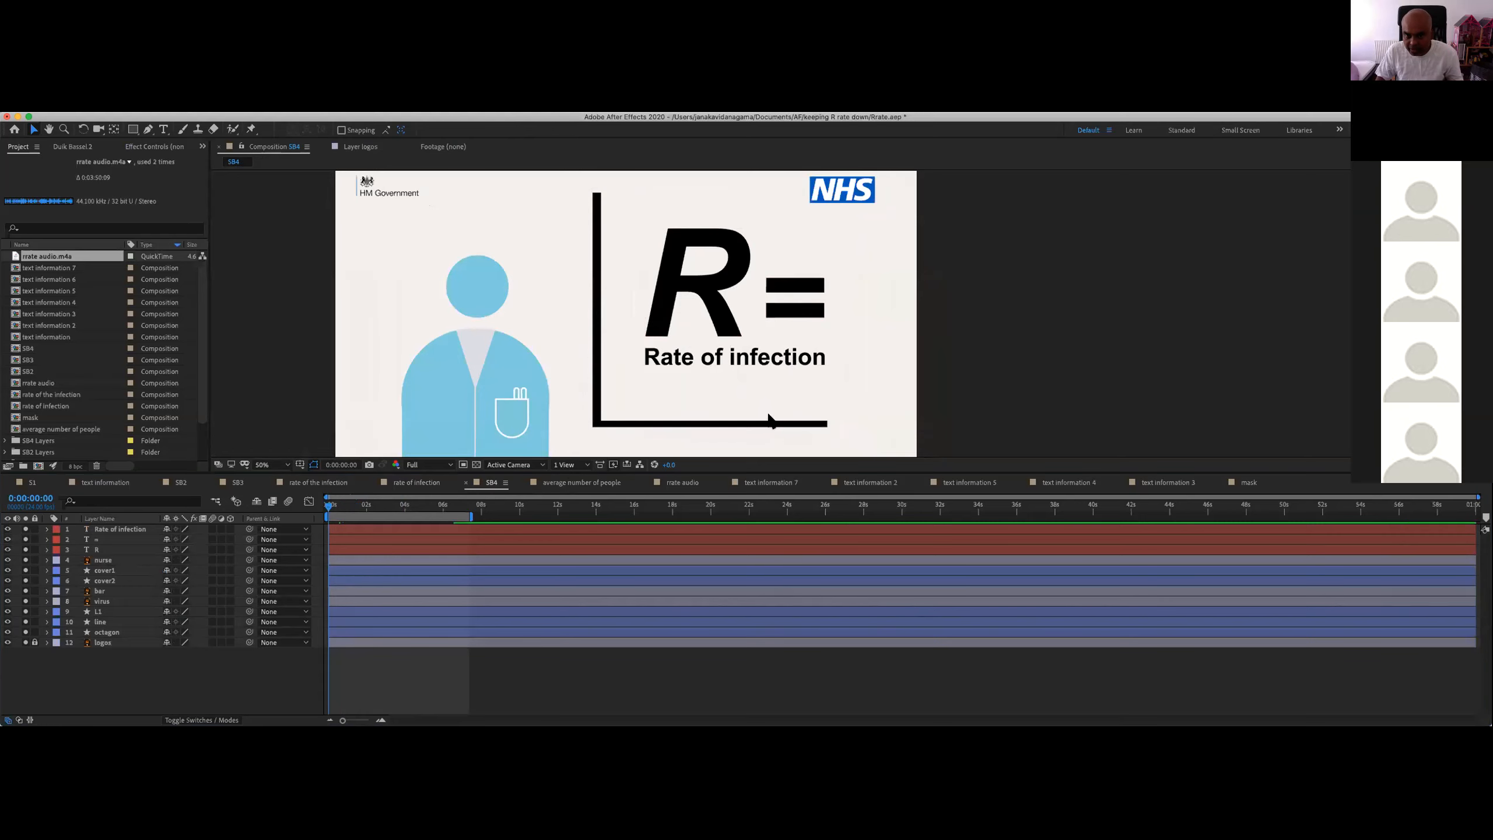
Step: Switch to the browser and reopen the reference video full screen at about 0:22 to examine the Rate of infection scene
left_click(704, 690)
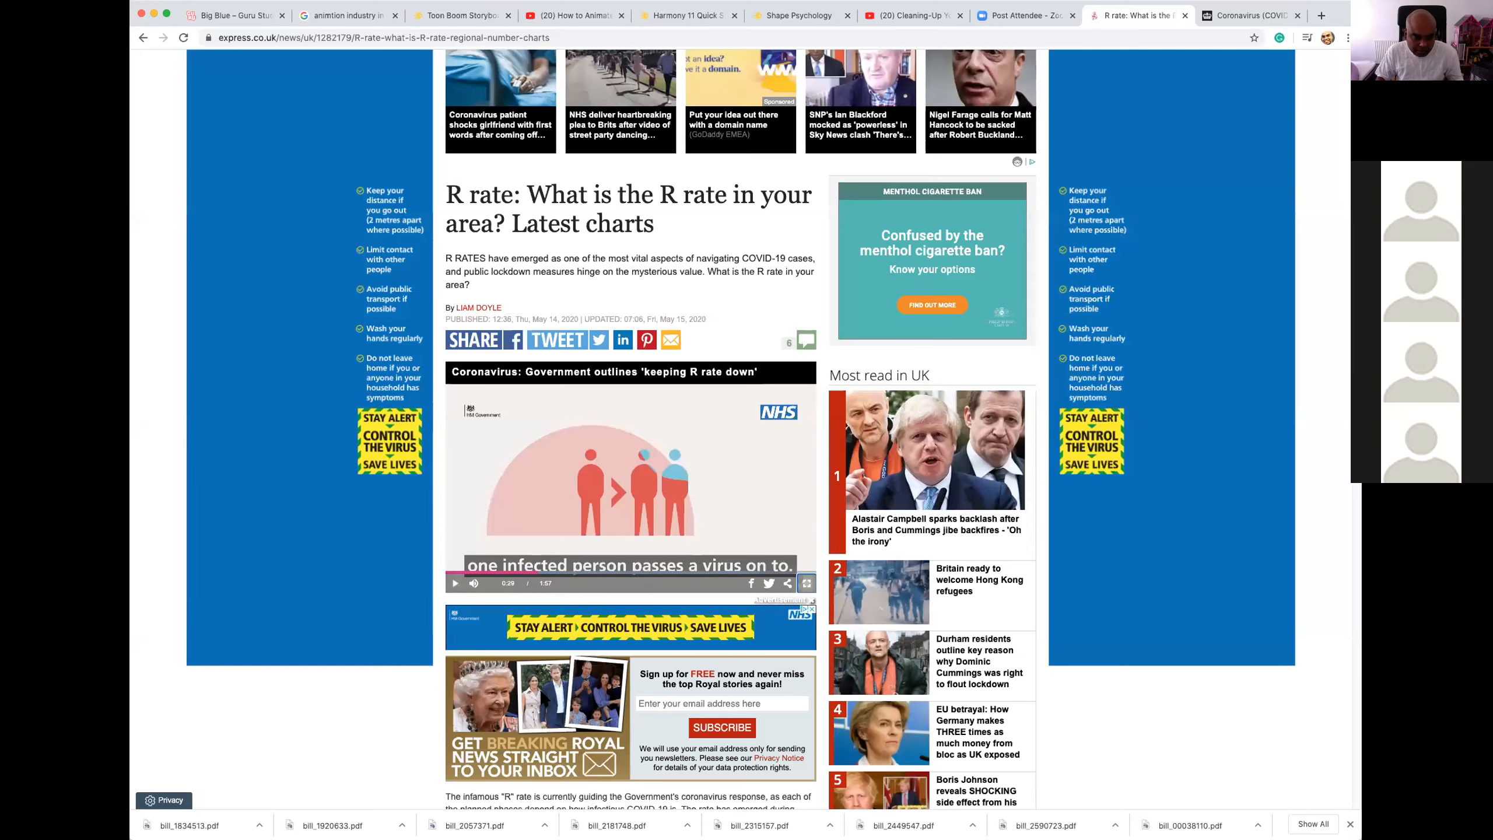
left_click(806, 584)
left_click(293, 819)
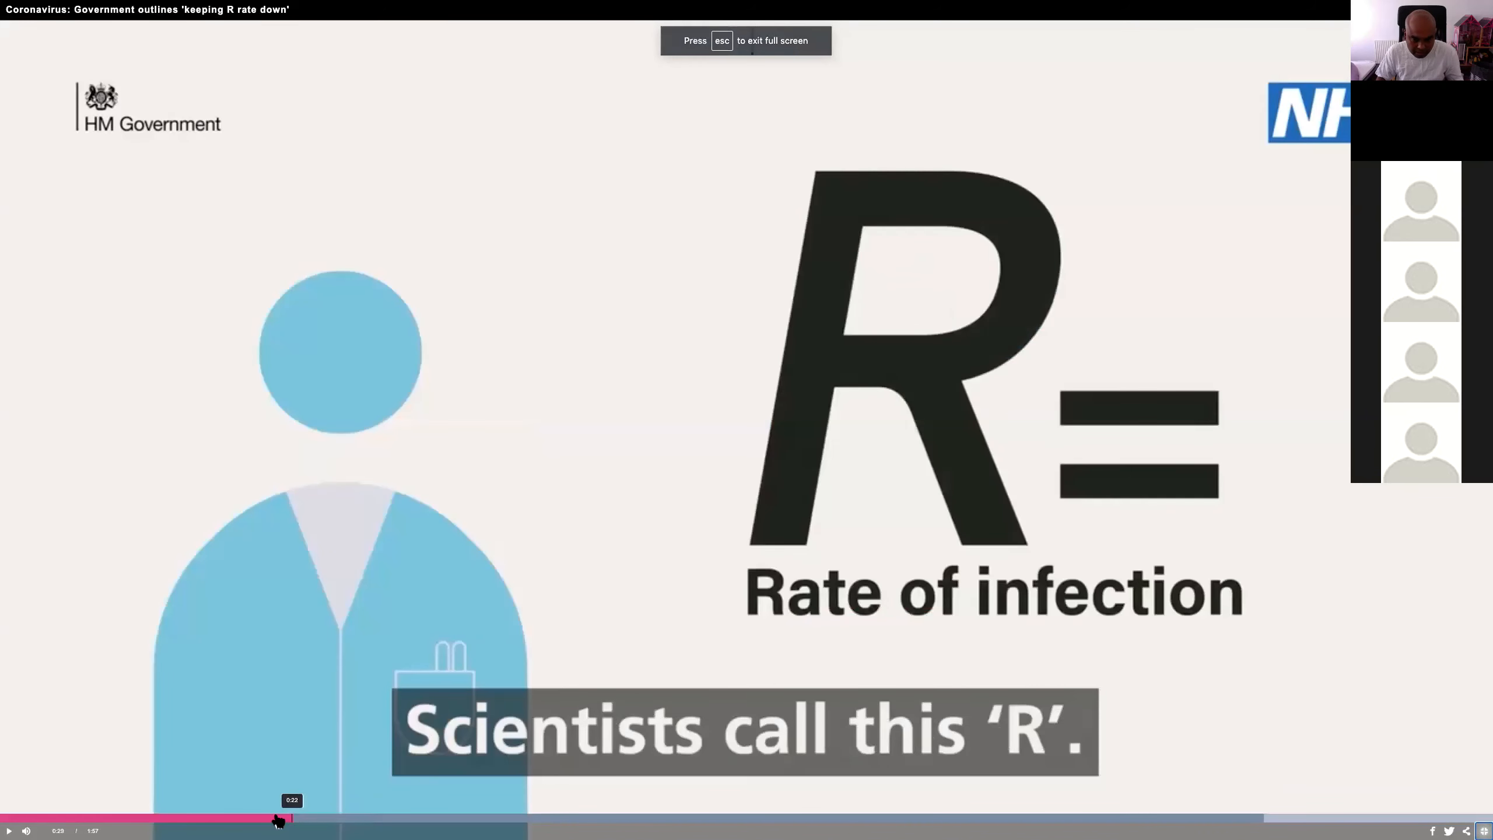
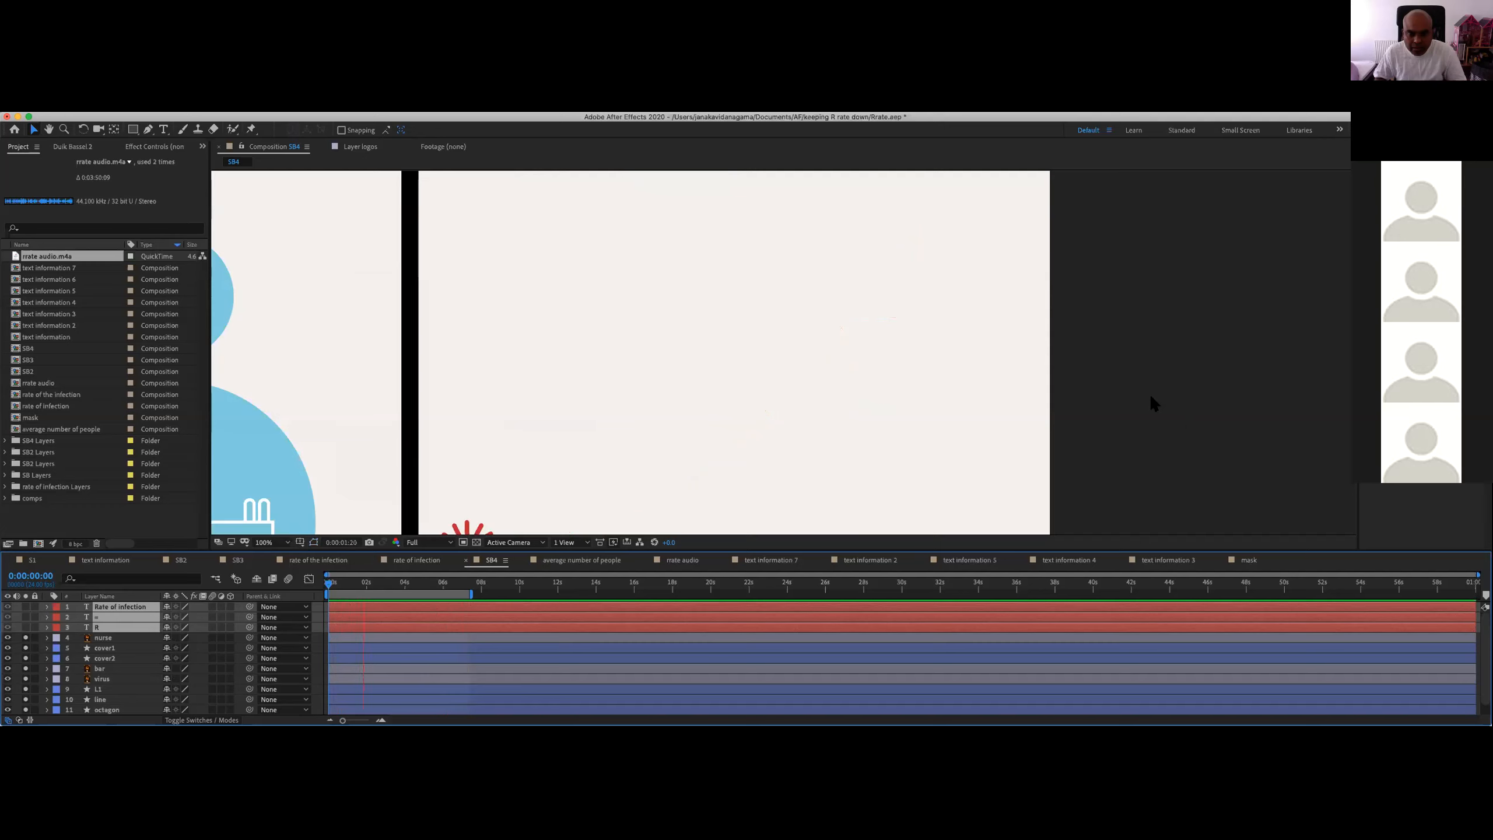
Step: Undo the bar's accidental move in SB4 and preview the infection curve's animation
left_click_drag(716, 403, 833, 286)
key("super+z")
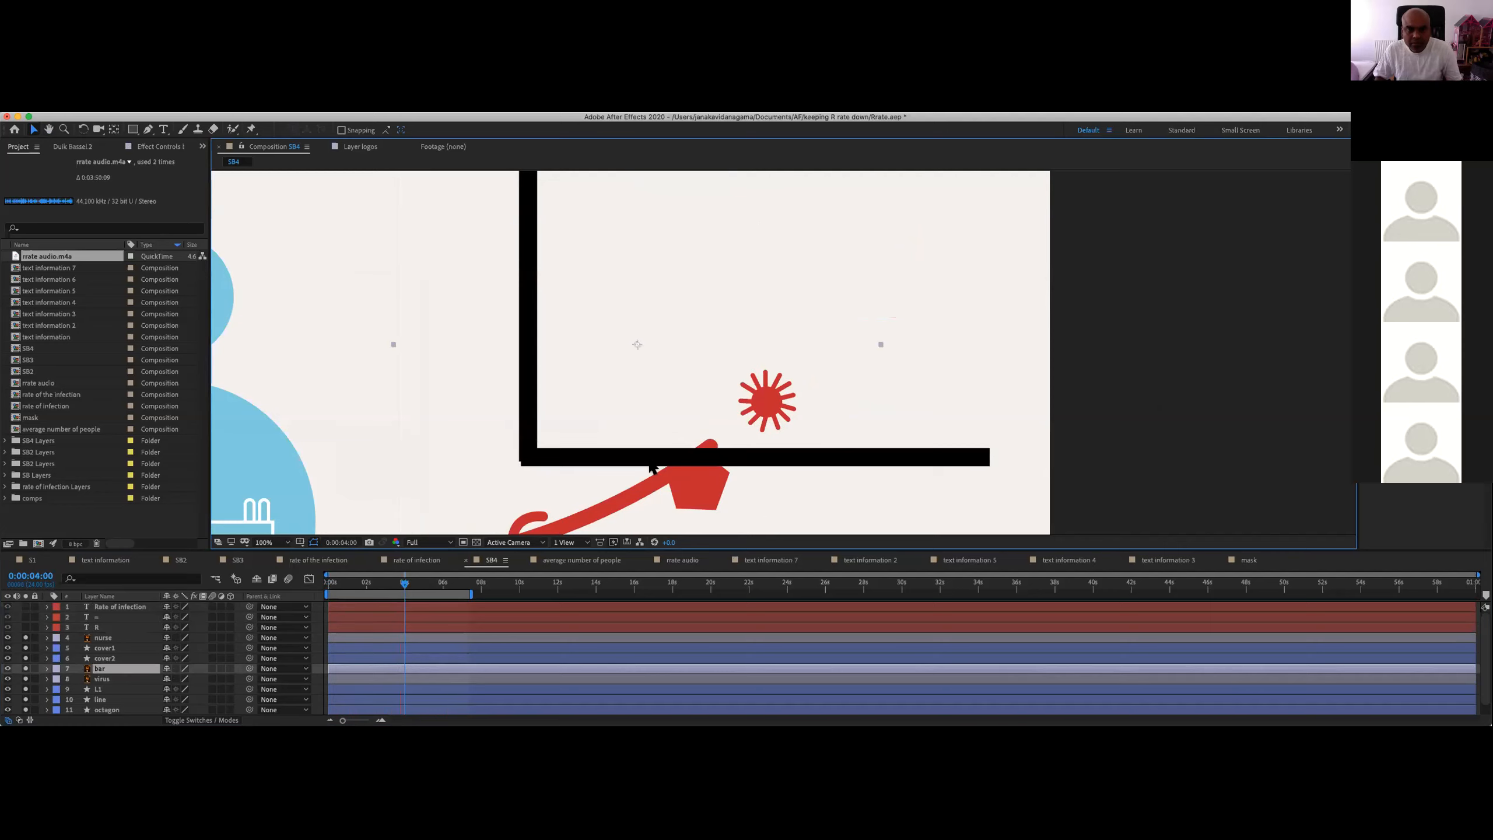
key("space")
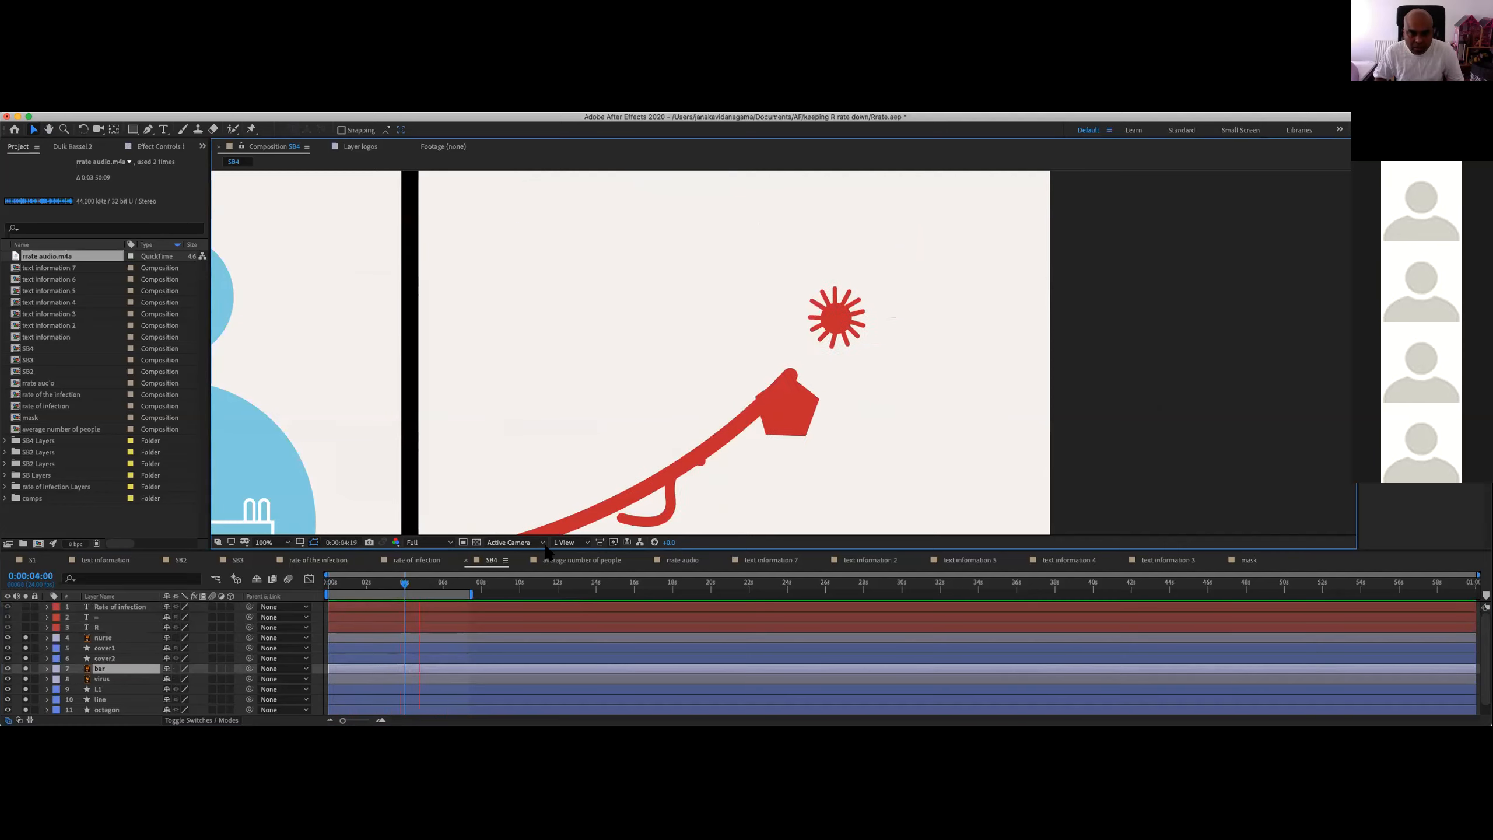
left_click_drag(543, 553, 532, 561)
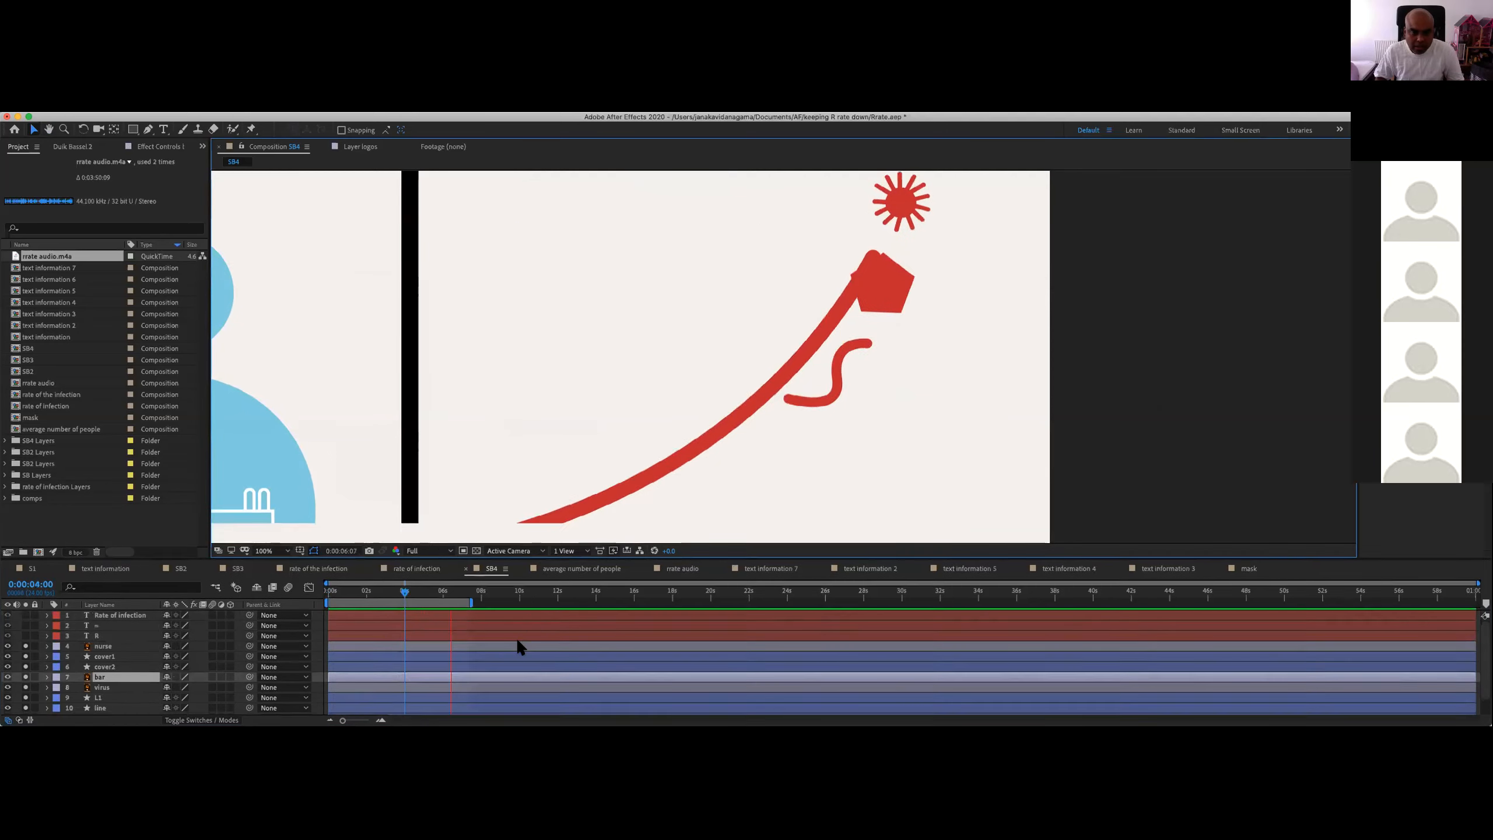
left_click_drag(517, 639, 517, 642)
scroll(484, 477, "down", 1)
key("space")
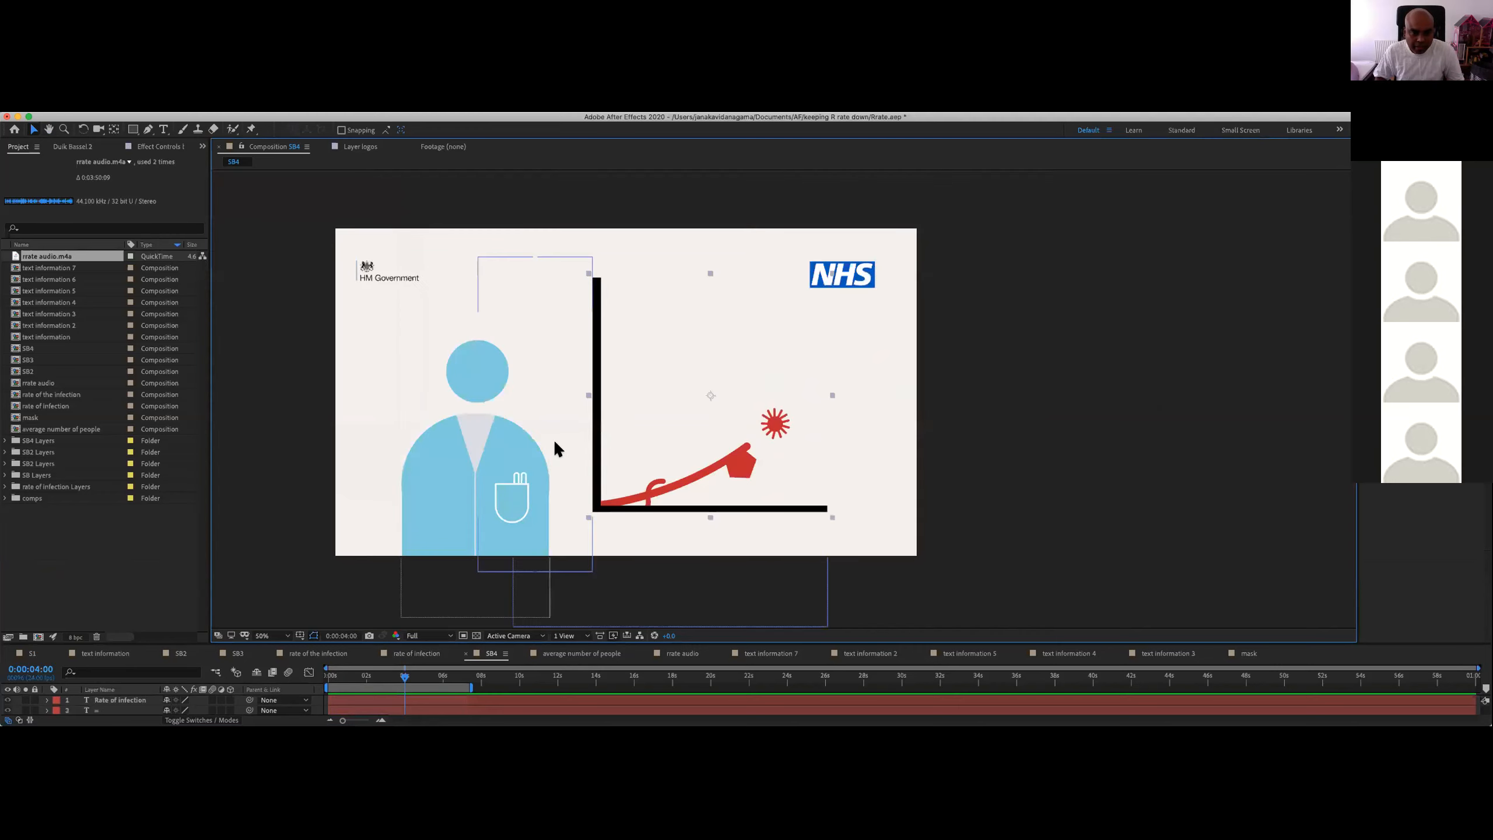
Step: Inspect the cover shapes beside and below the graph axes, finishing with the cover2 layer selected
left_click(1104, 337)
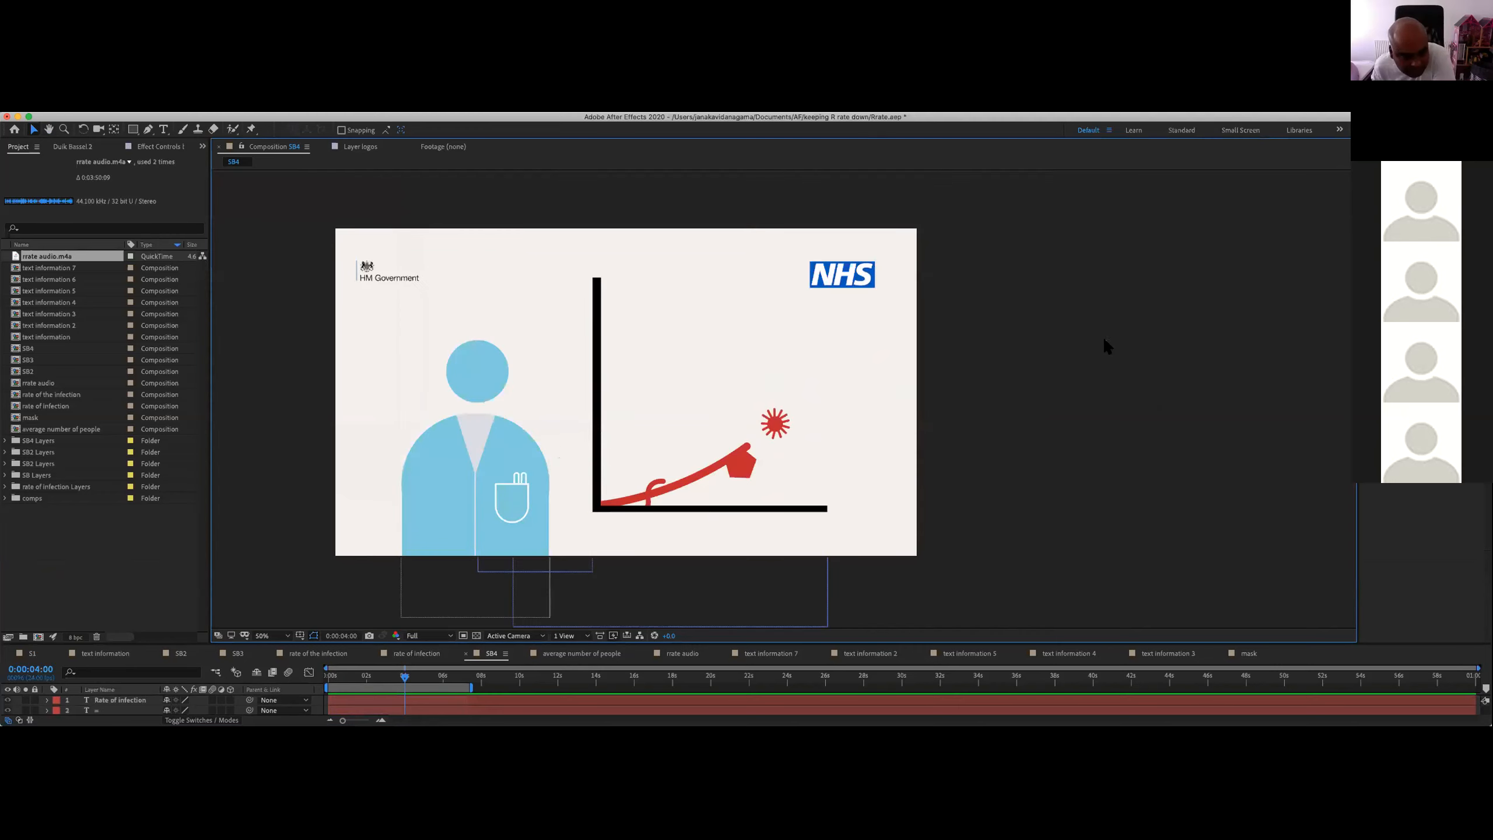
left_click_drag(255, 643, 266, 513)
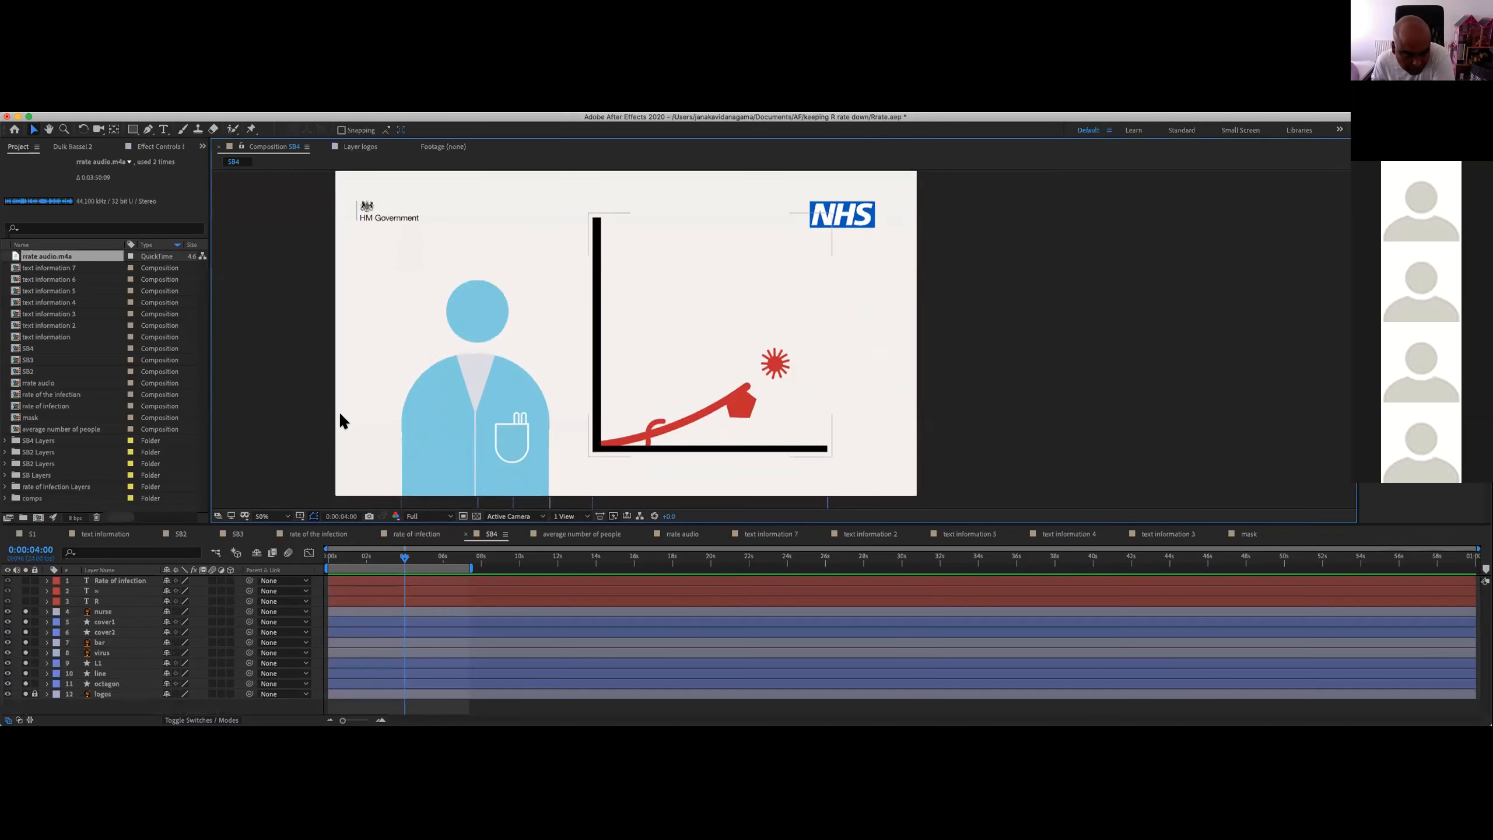
left_click(579, 262)
left_click(726, 461)
left_click(1021, 414)
left_click(721, 477)
left_click(572, 258)
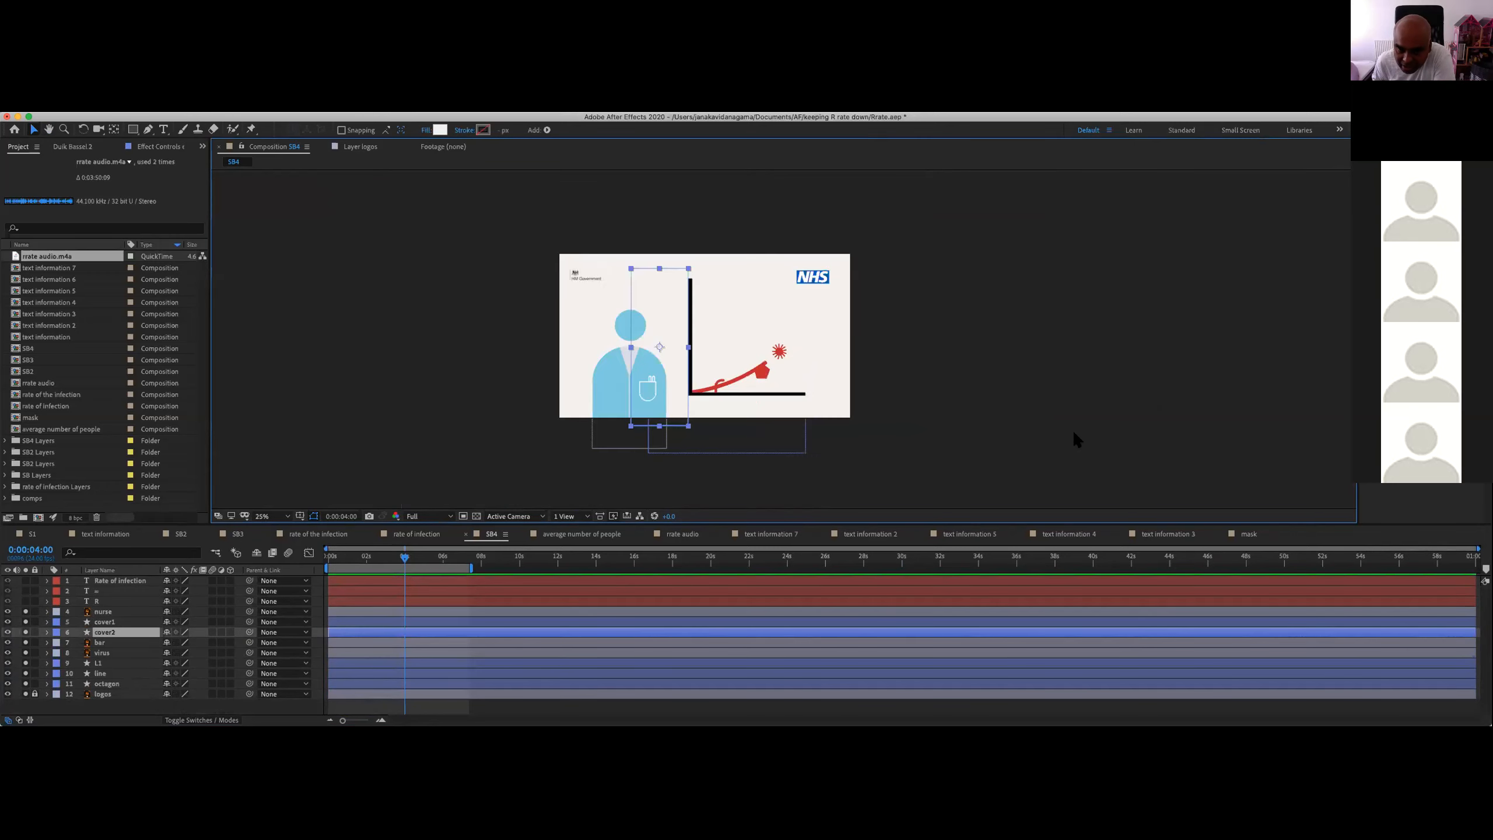
Step: Hide the cover1 and cover2 layers to preview the infection curve without them, and show both again at 0:00:00:00
left_click_drag(355, 563, 323, 569)
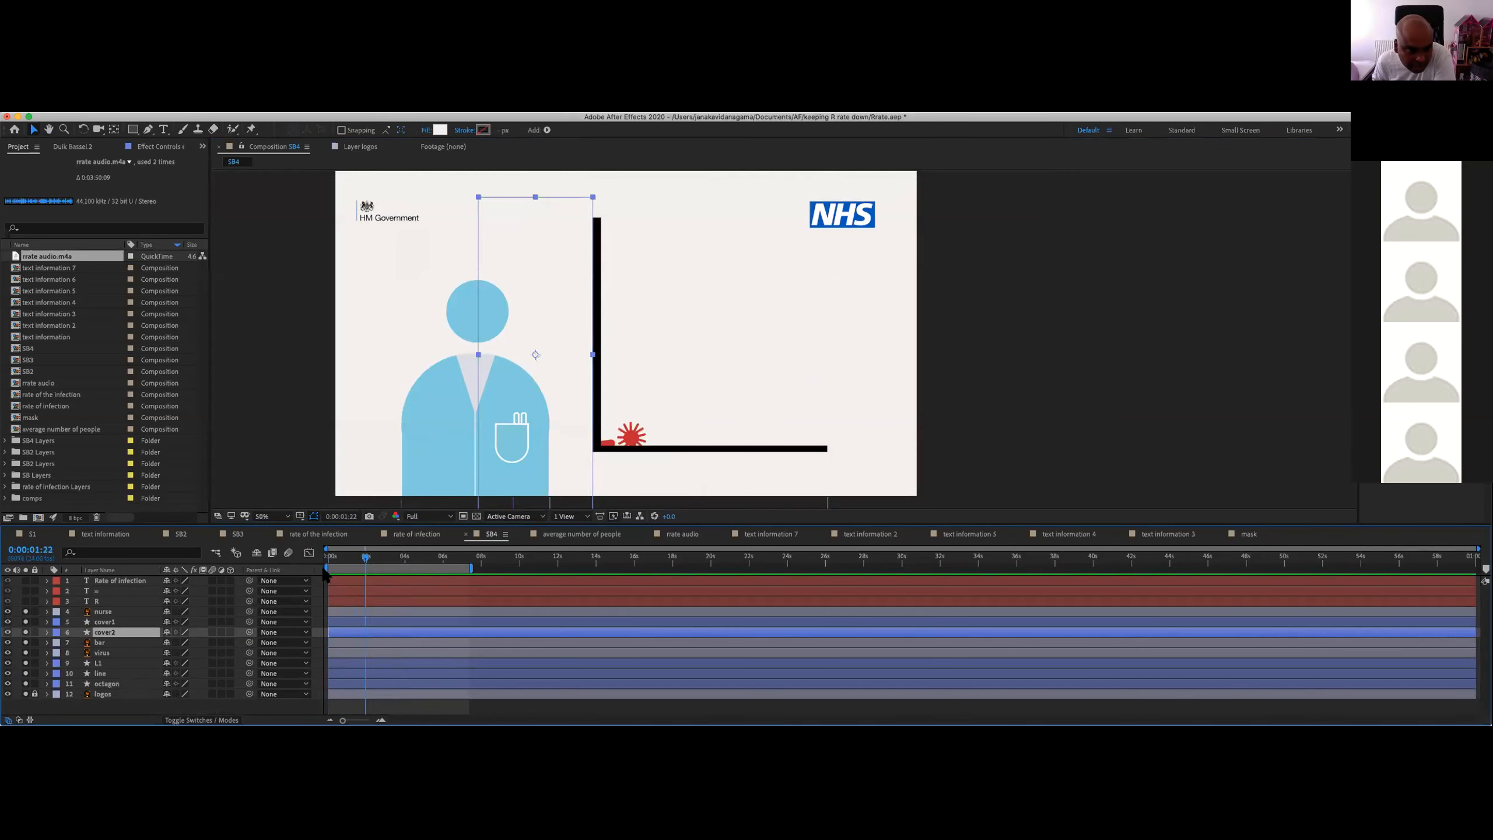
left_click(25, 631)
left_click(7, 622)
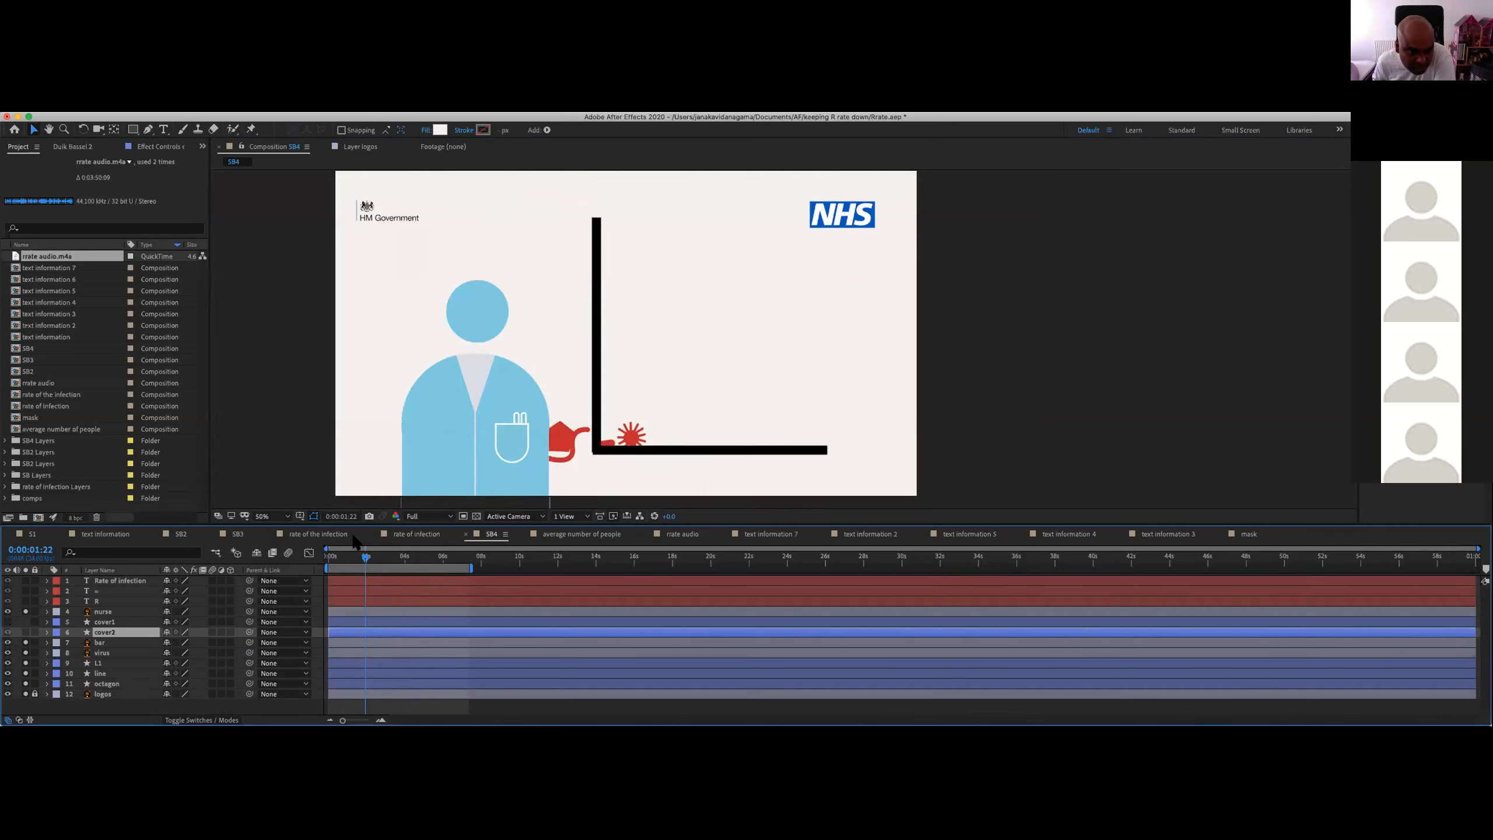
key("space")
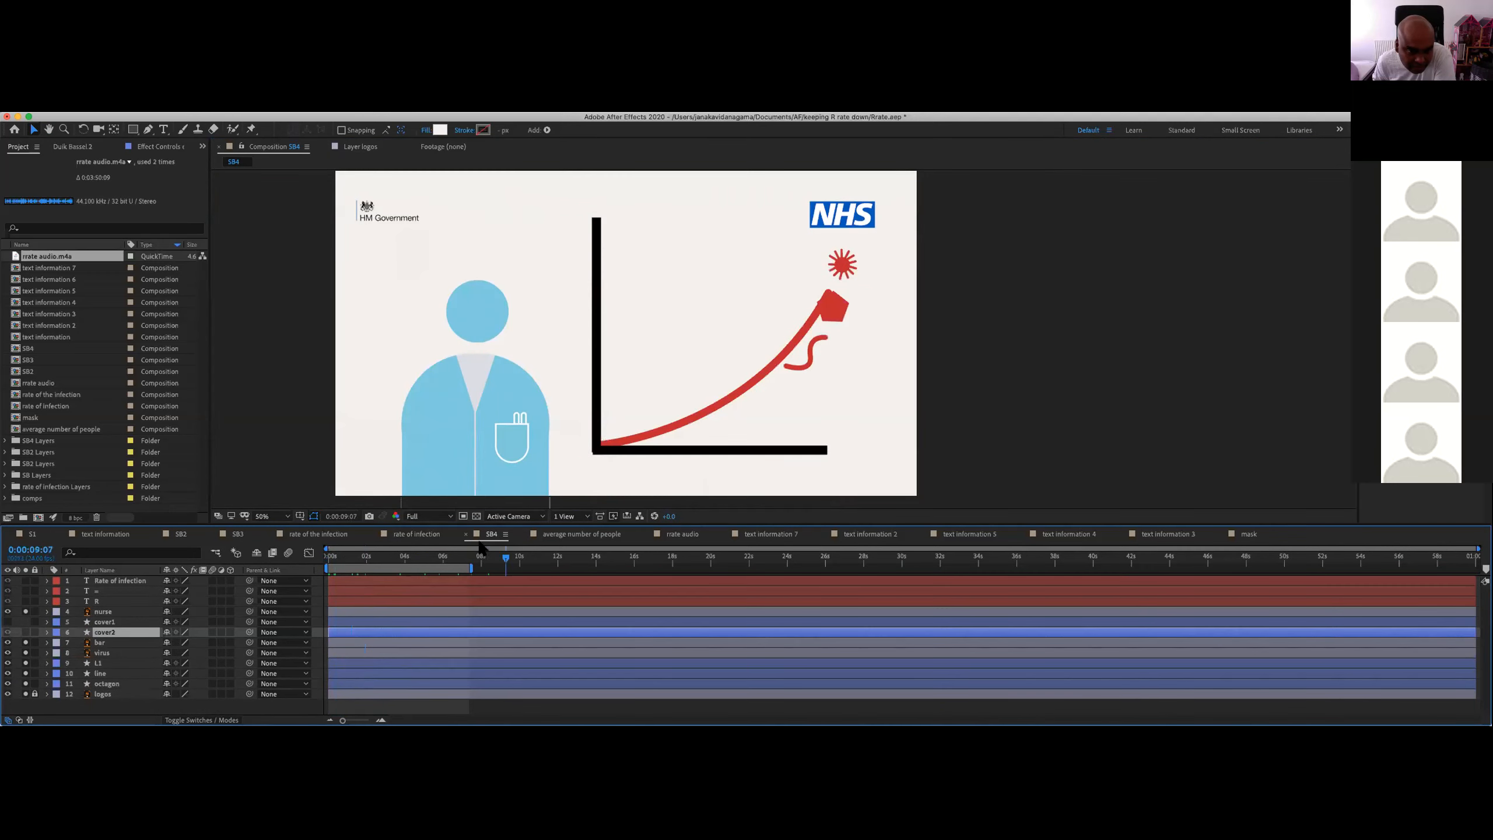
left_click_drag(360, 576, 284, 582)
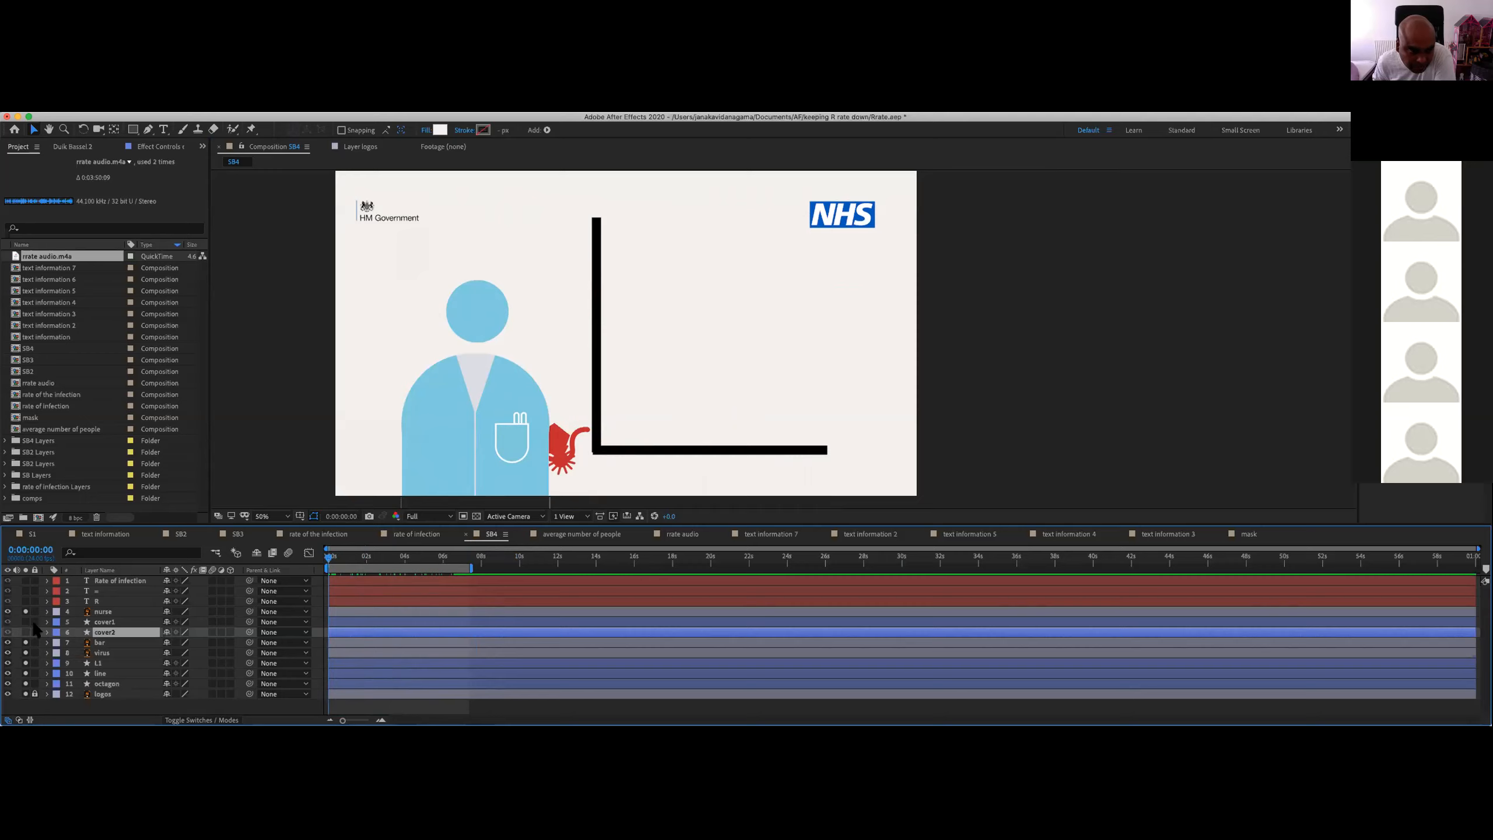
left_click(25, 632)
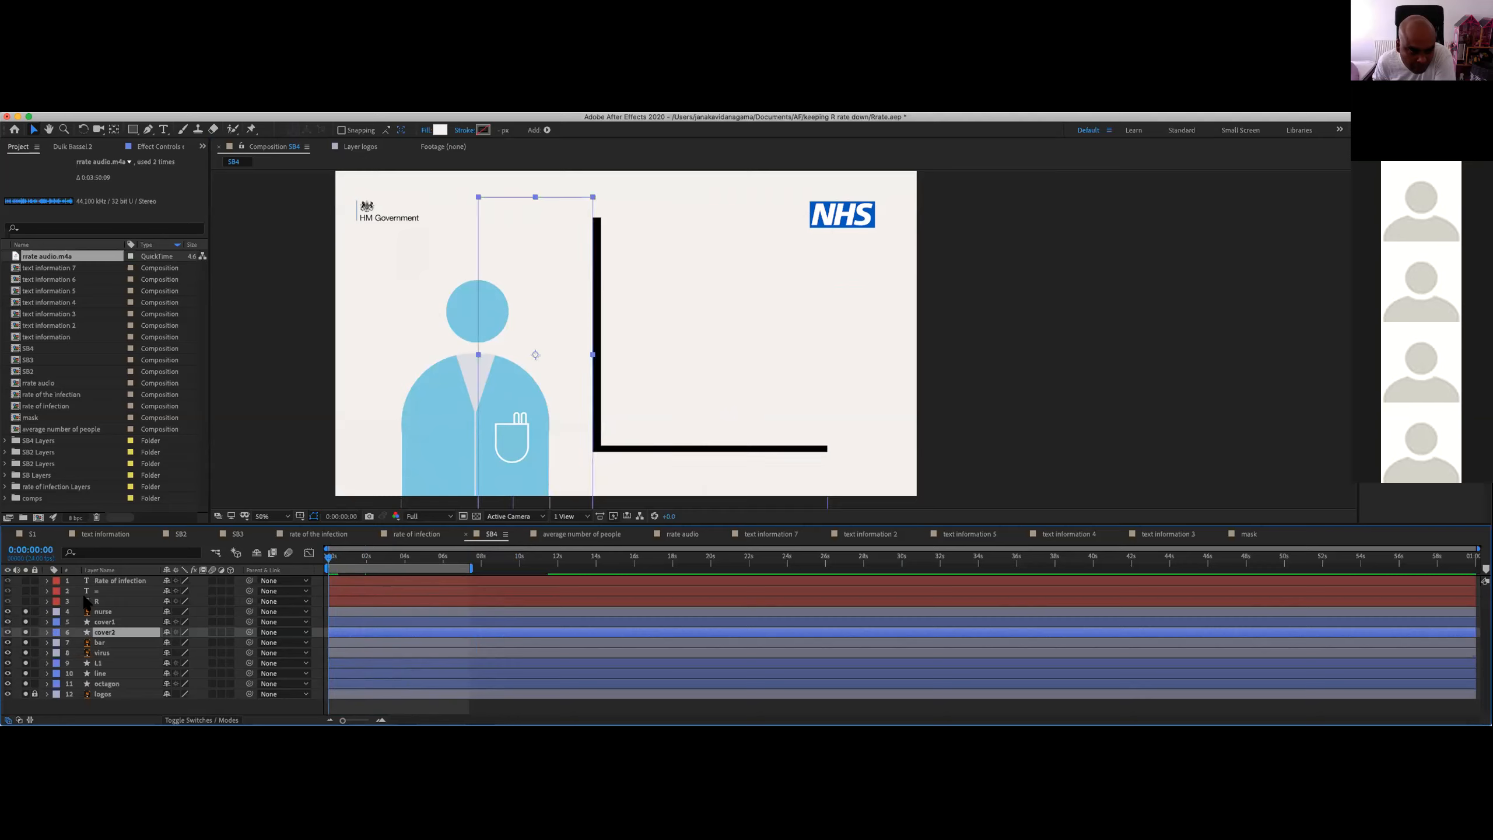
Step: Scrub SB4 to about 0:00:01:12 and examine the L1 curve's stroke and Trim Paths End keyframes
mouse_move(327, 552)
left_mouse_down()
mouse_move(457, 544)
mouse_move(306, 559)
mouse_move(482, 558)
mouse_move(327, 562)
mouse_move(476, 559)
mouse_move(343, 560)
mouse_move(411, 550)
mouse_move(357, 556)
left_mouse_up()
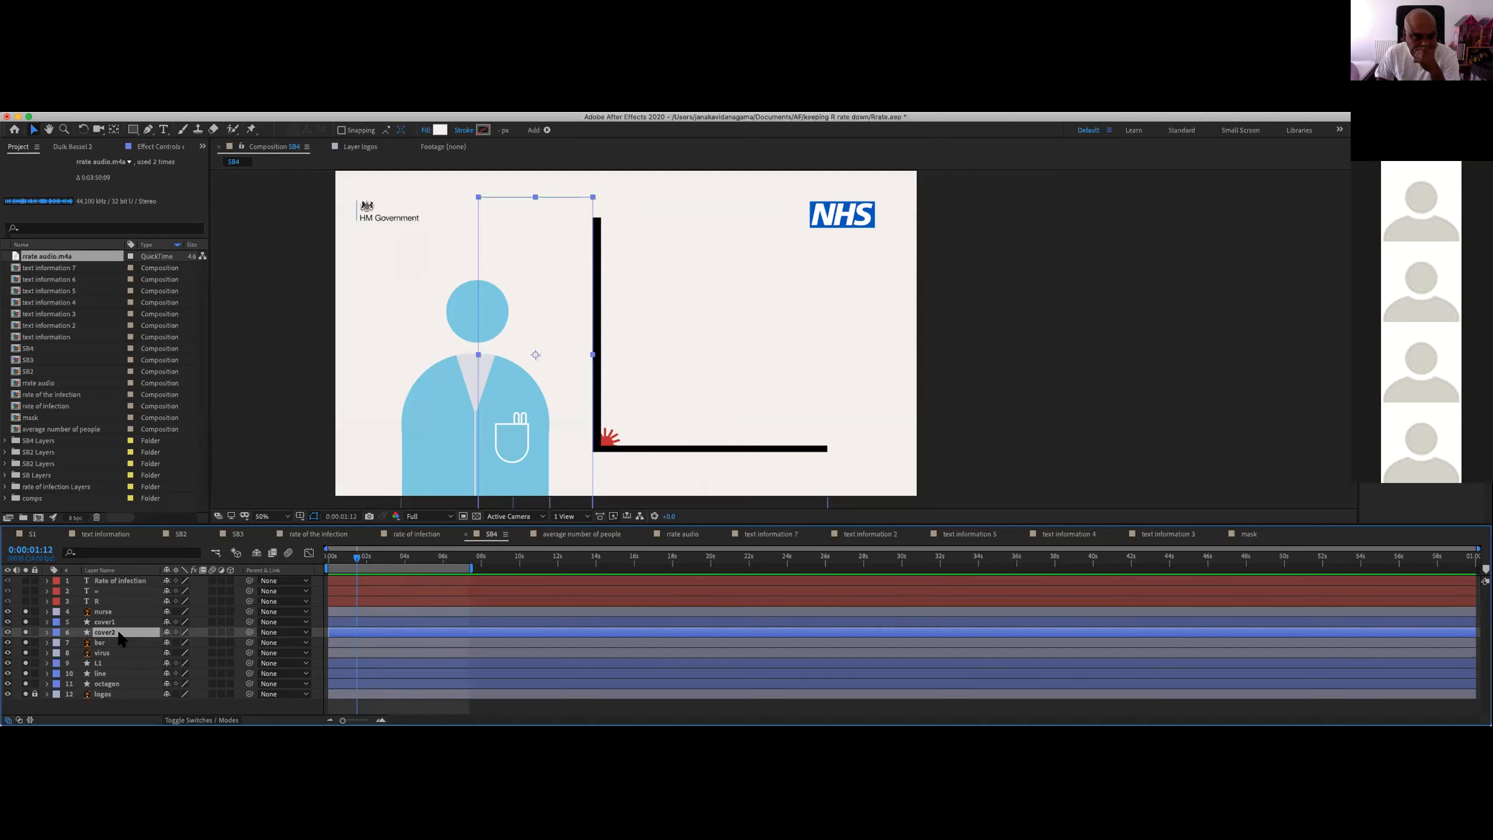
left_click(102, 663)
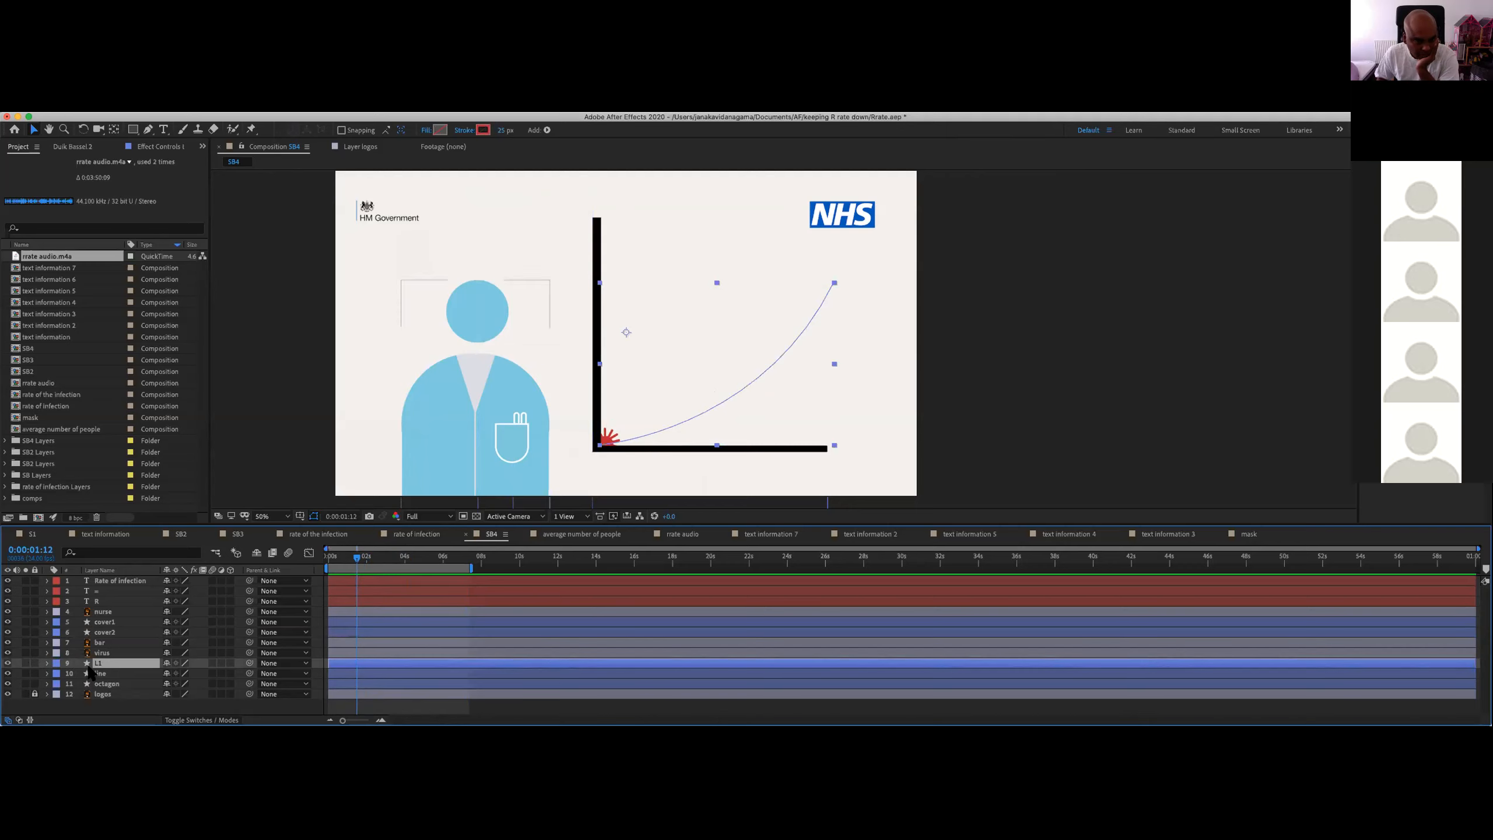
left_click(47, 663)
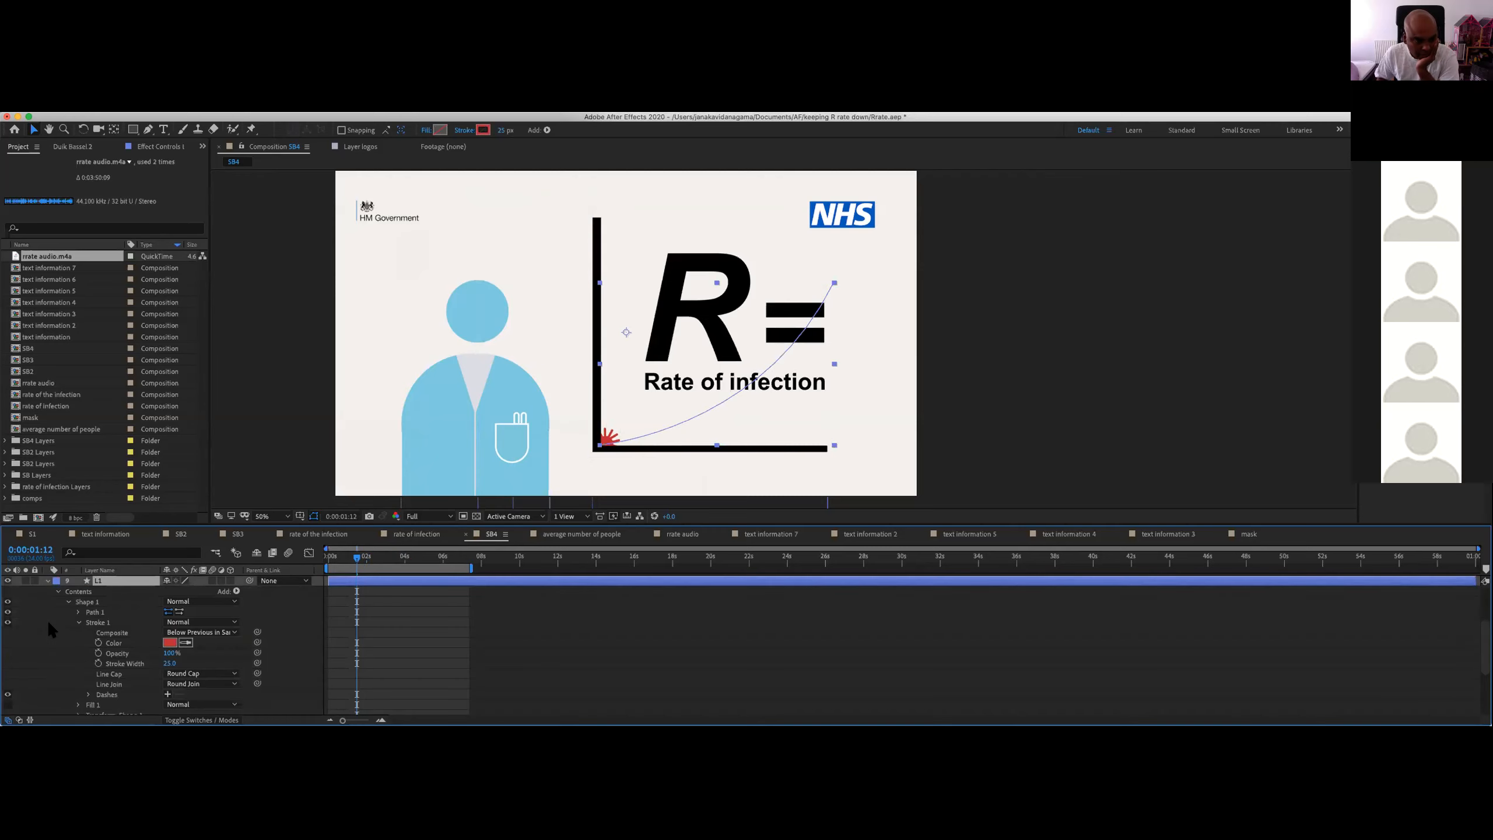
scroll(46, 620, "down", 3)
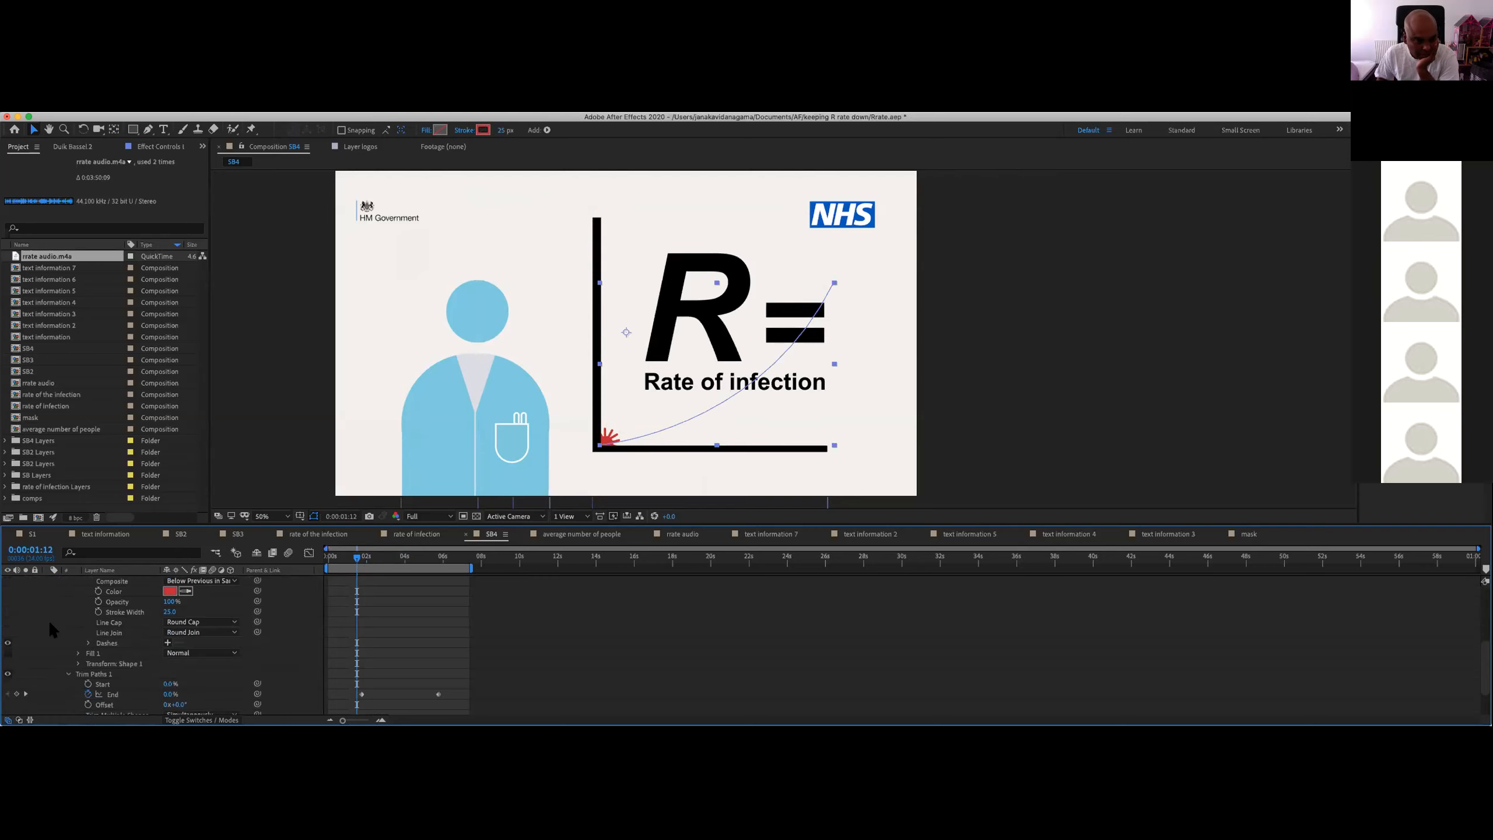
scroll(50, 627, "up", 1)
mouse_move(381, 555)
left_mouse_down()
mouse_move(448, 556)
mouse_move(356, 557)
left_mouse_up()
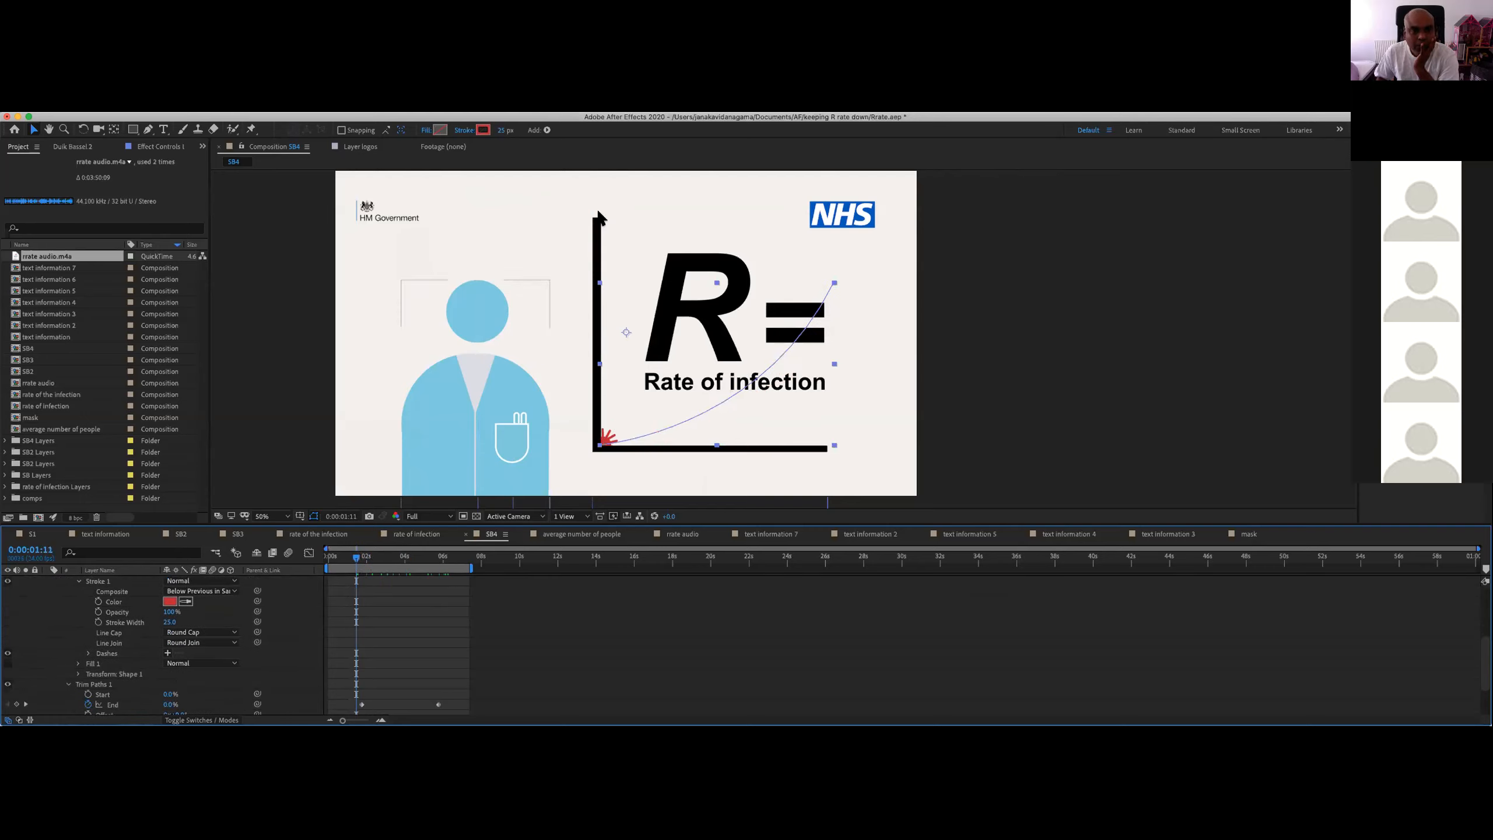
Step: Create a new composition named tM with the HDTV 1080 24 preset
left_click(131, 107)
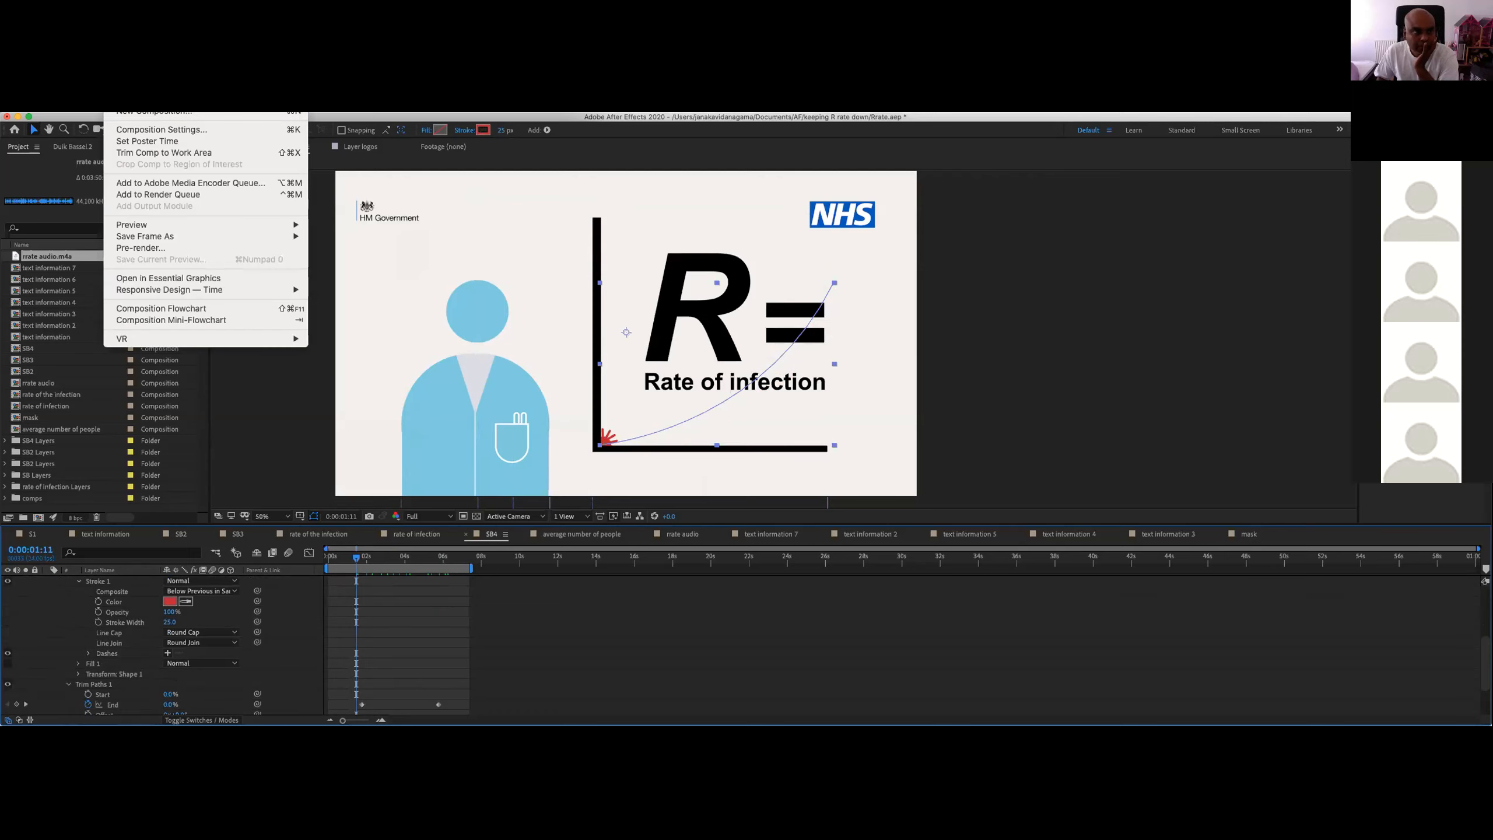
left_click(147, 116)
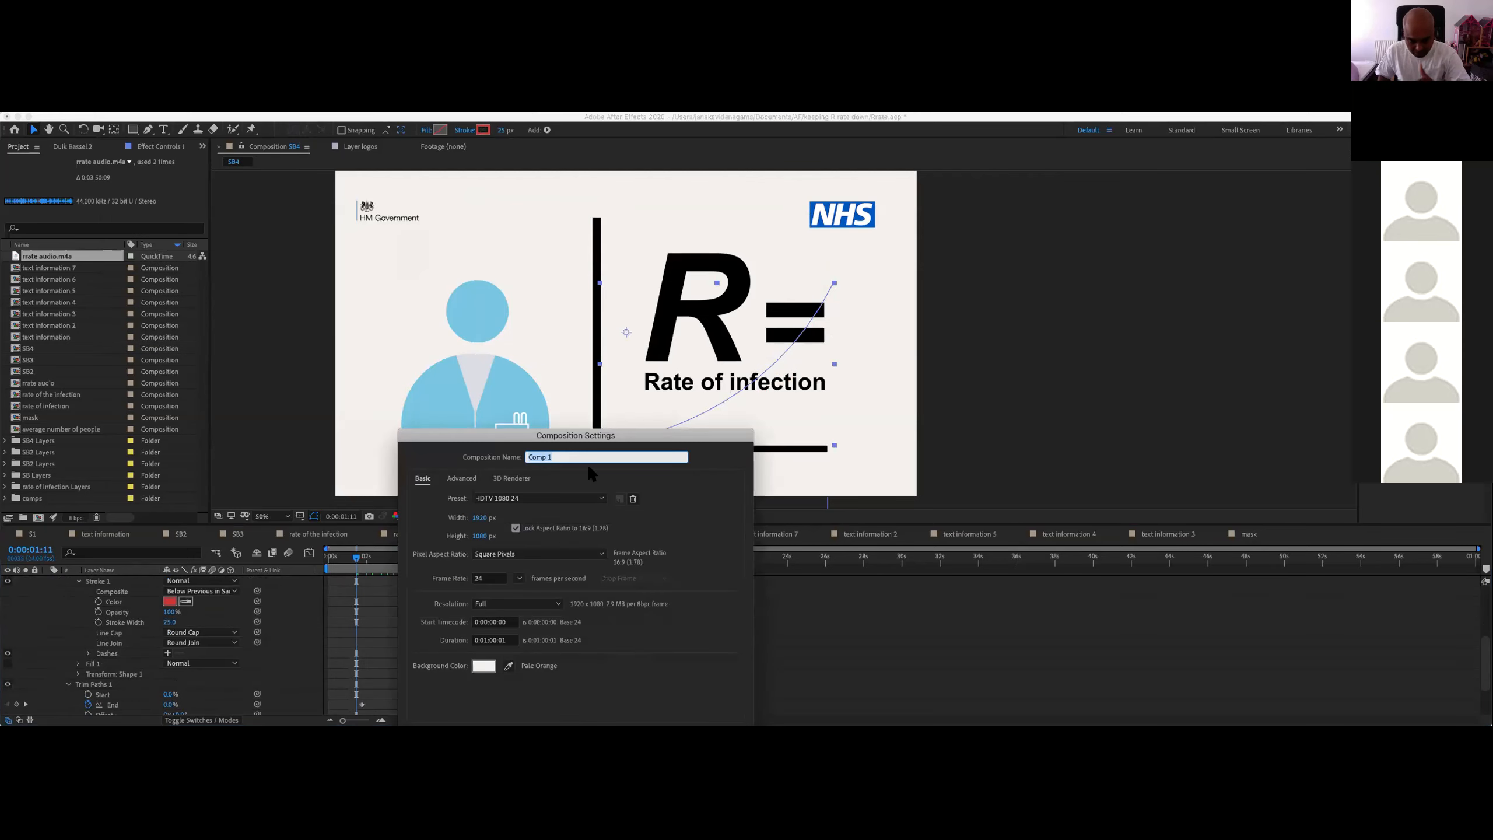
type("tM")
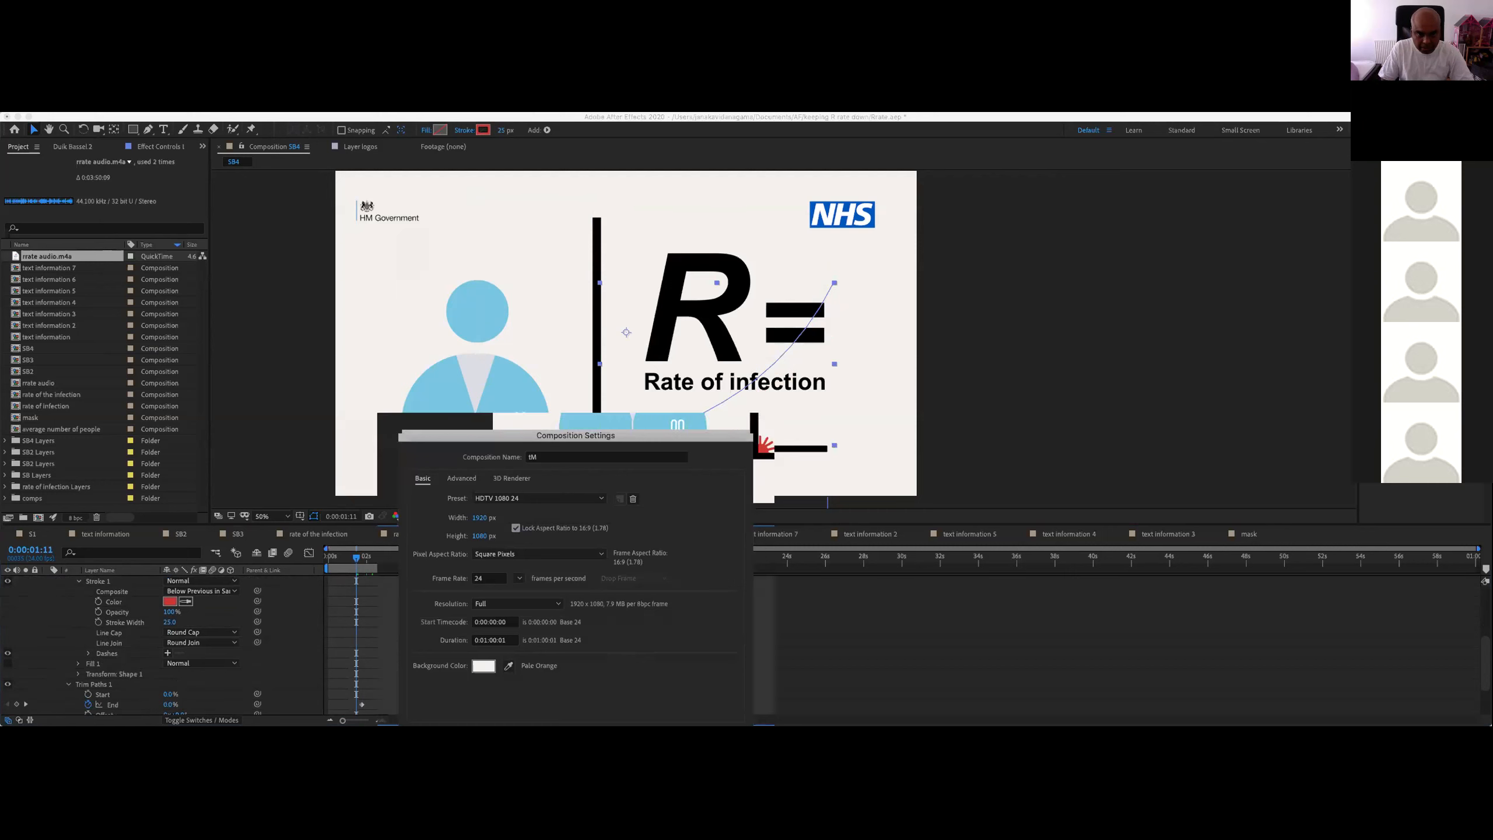
key("Return")
Step: Draw a two-point path with the Pen tool from the frame's lower-left corner to its upper-right corner, curving the end point
left_click(148, 129)
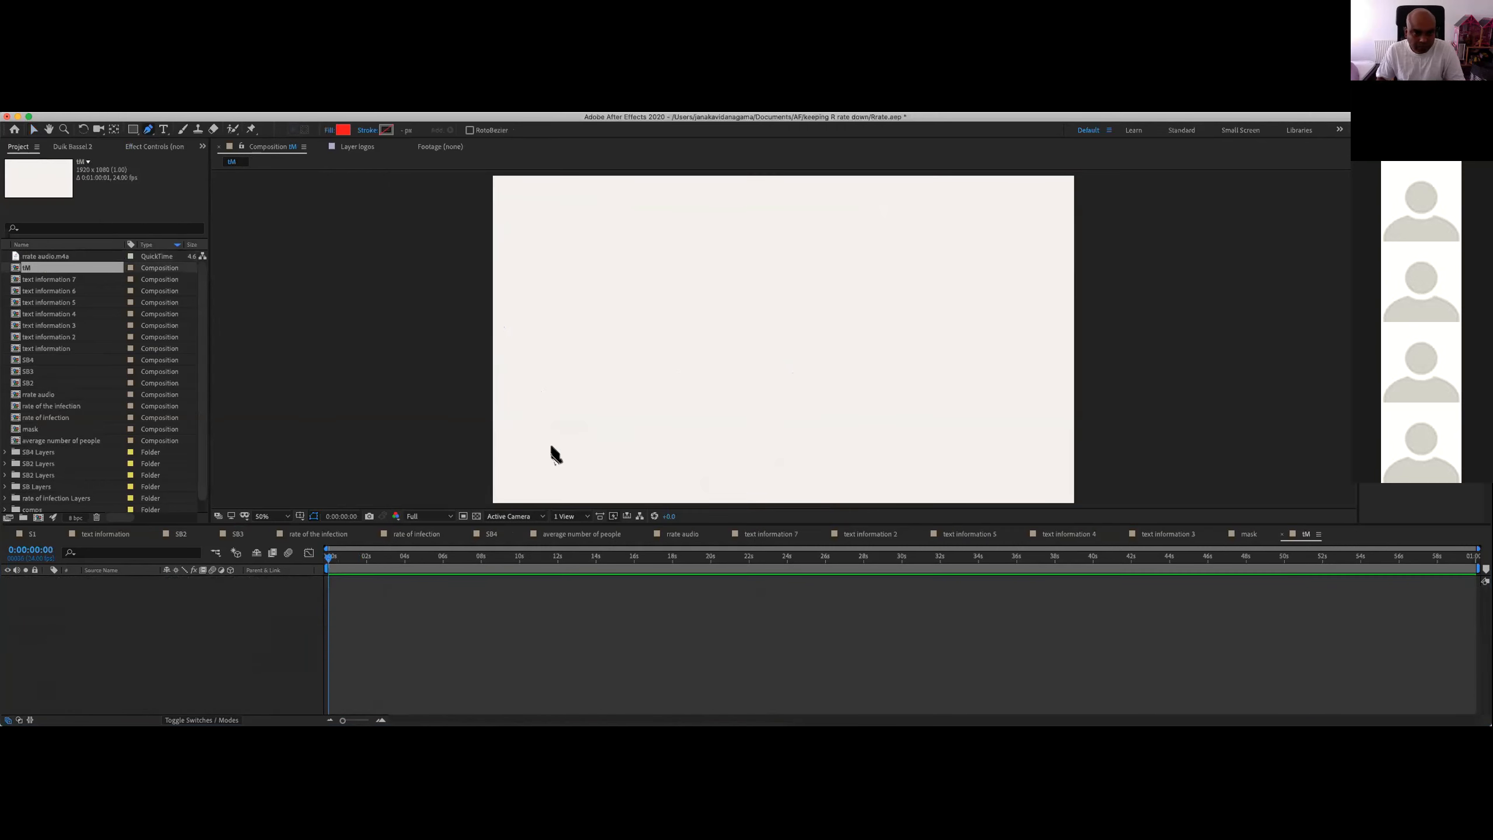
left_click(517, 478)
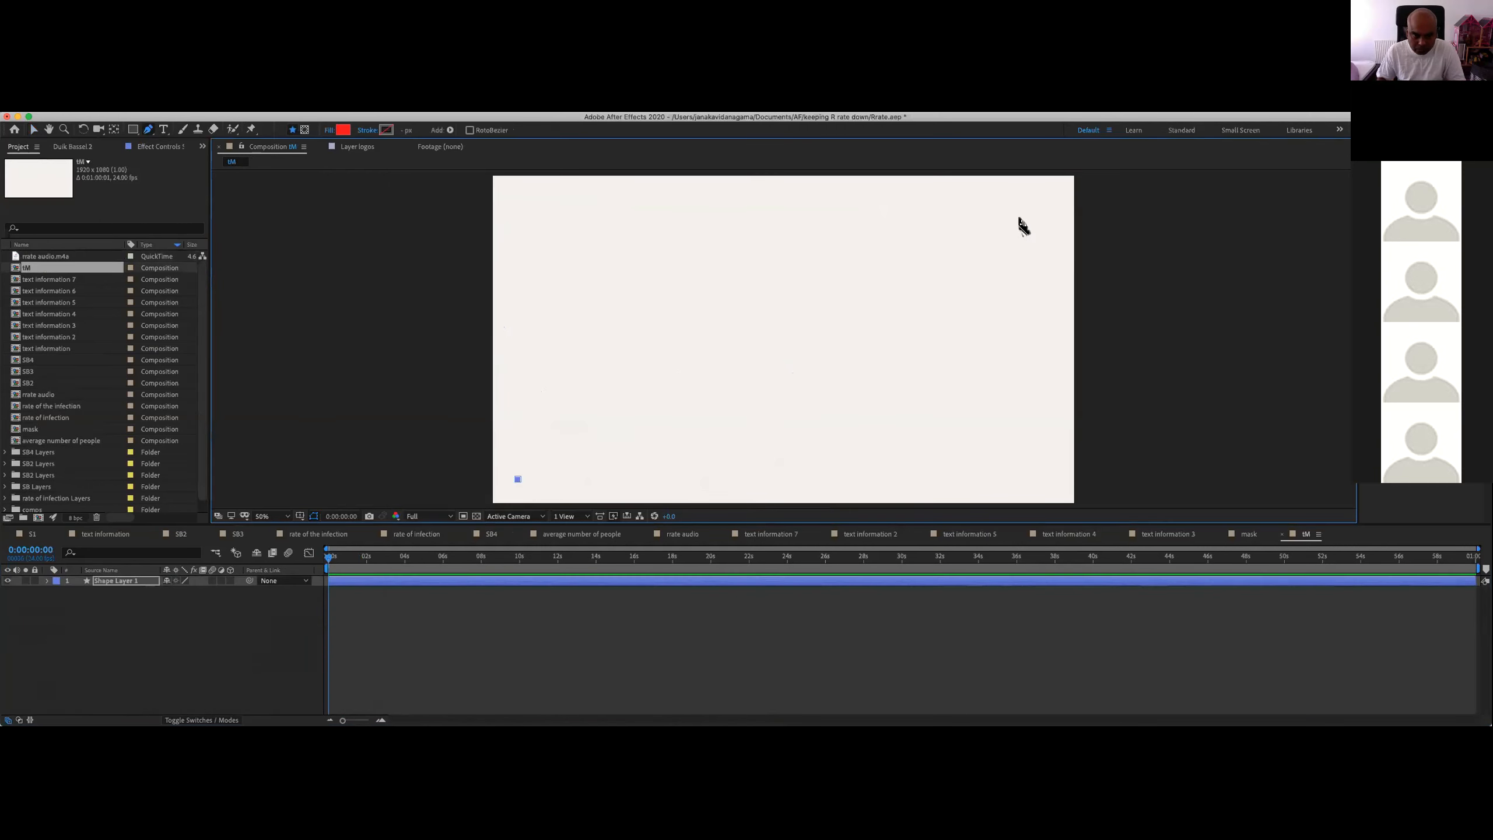
left_click_drag(1024, 210, 882, 228)
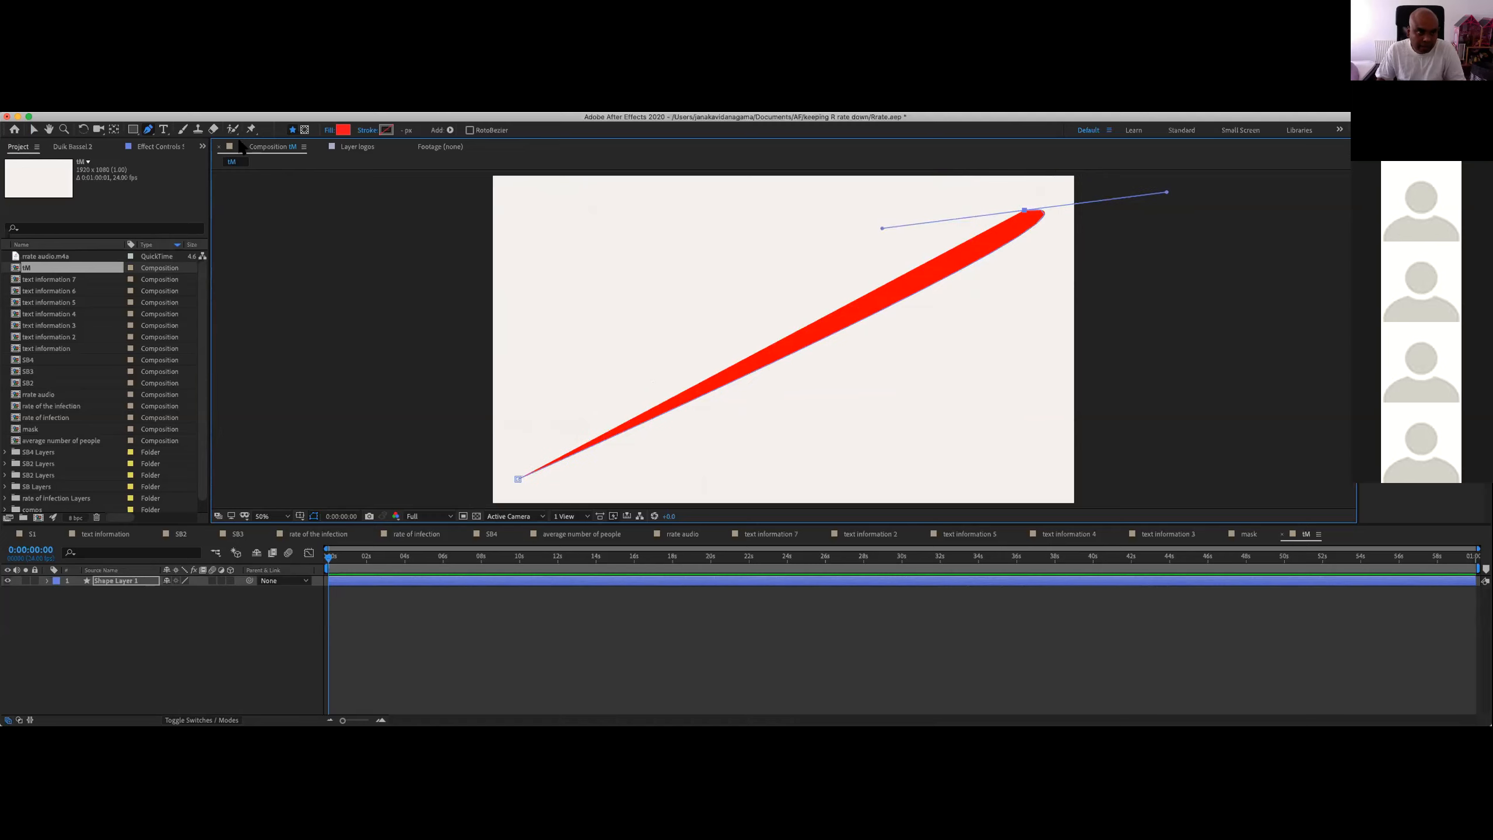
Step: Remove the path's fill and give it a red FF000A stroke
left_click(329, 130)
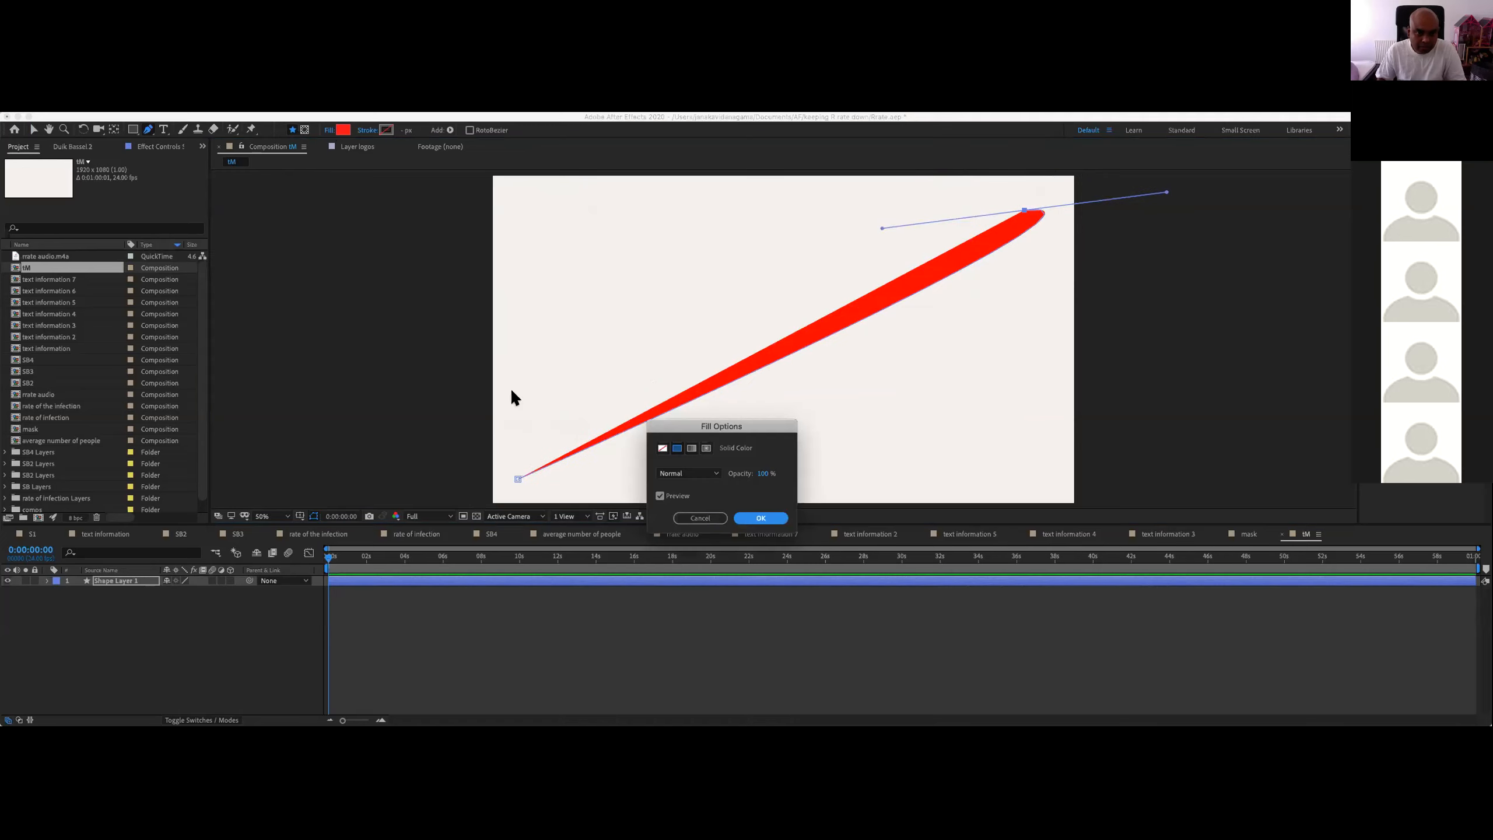
left_click(663, 448)
key("Return")
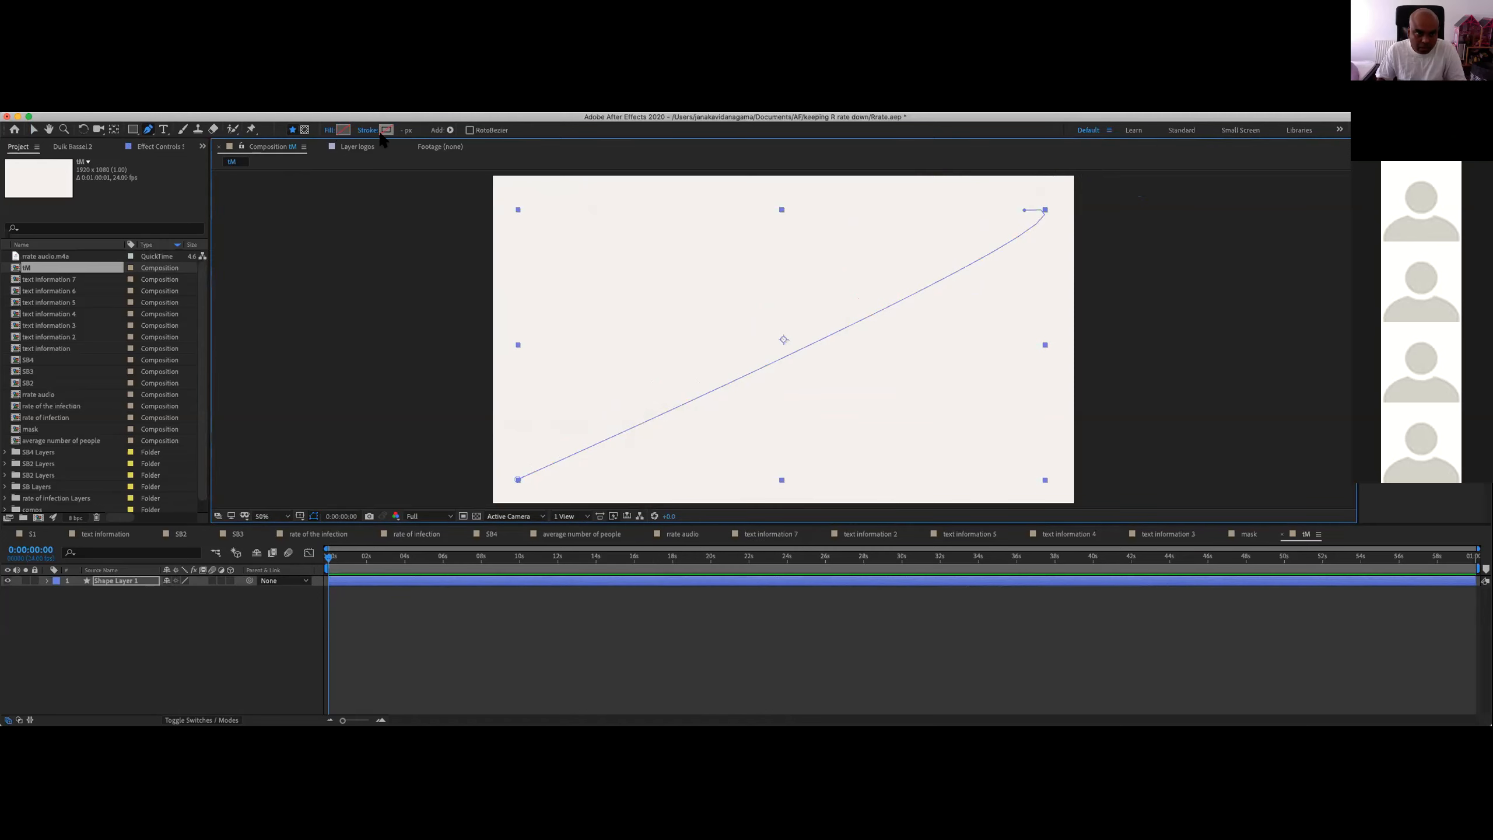
left_click(386, 130)
left_click(723, 445)
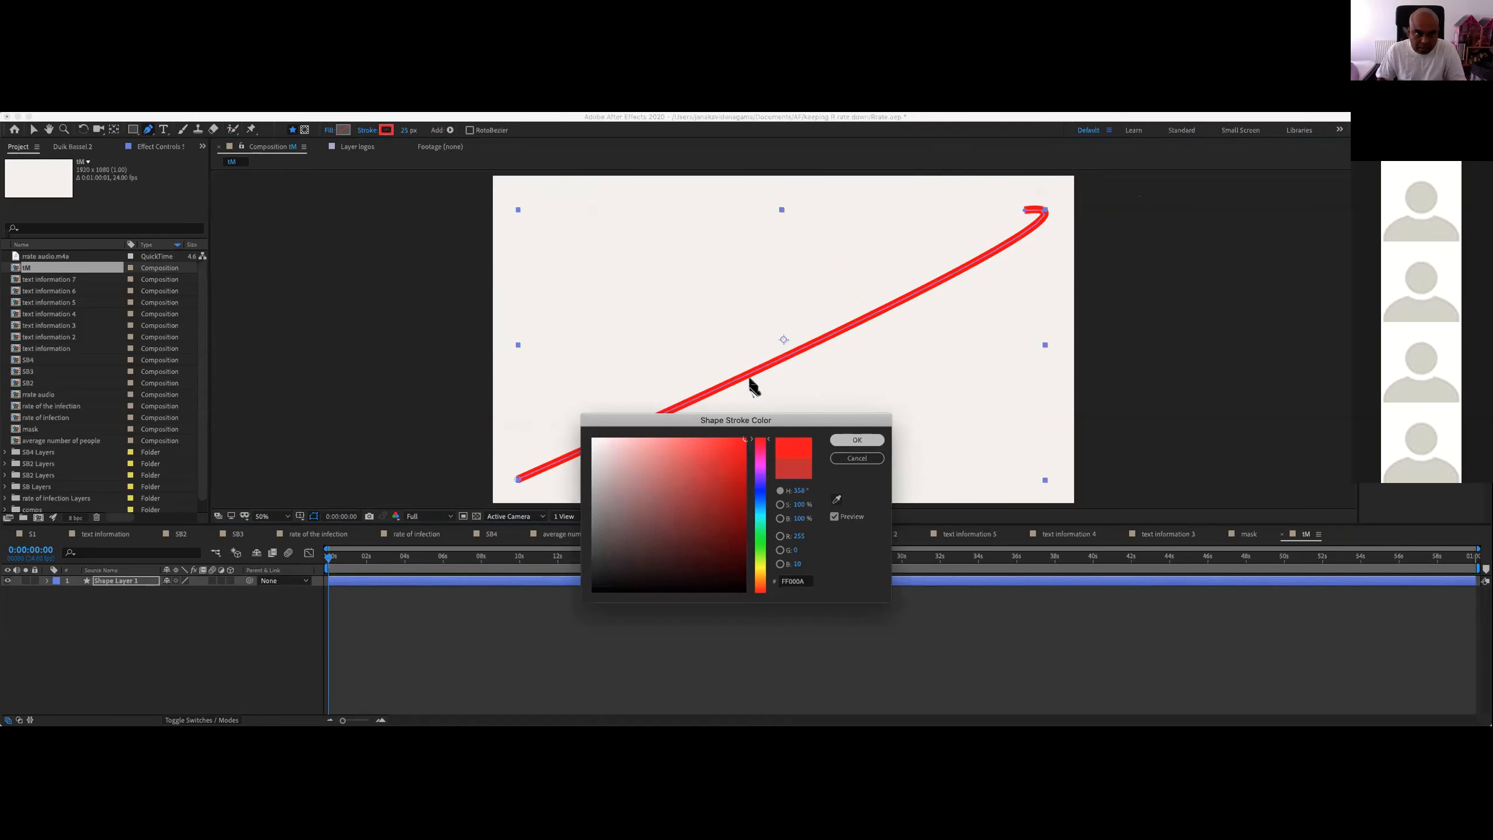
left_click(856, 440)
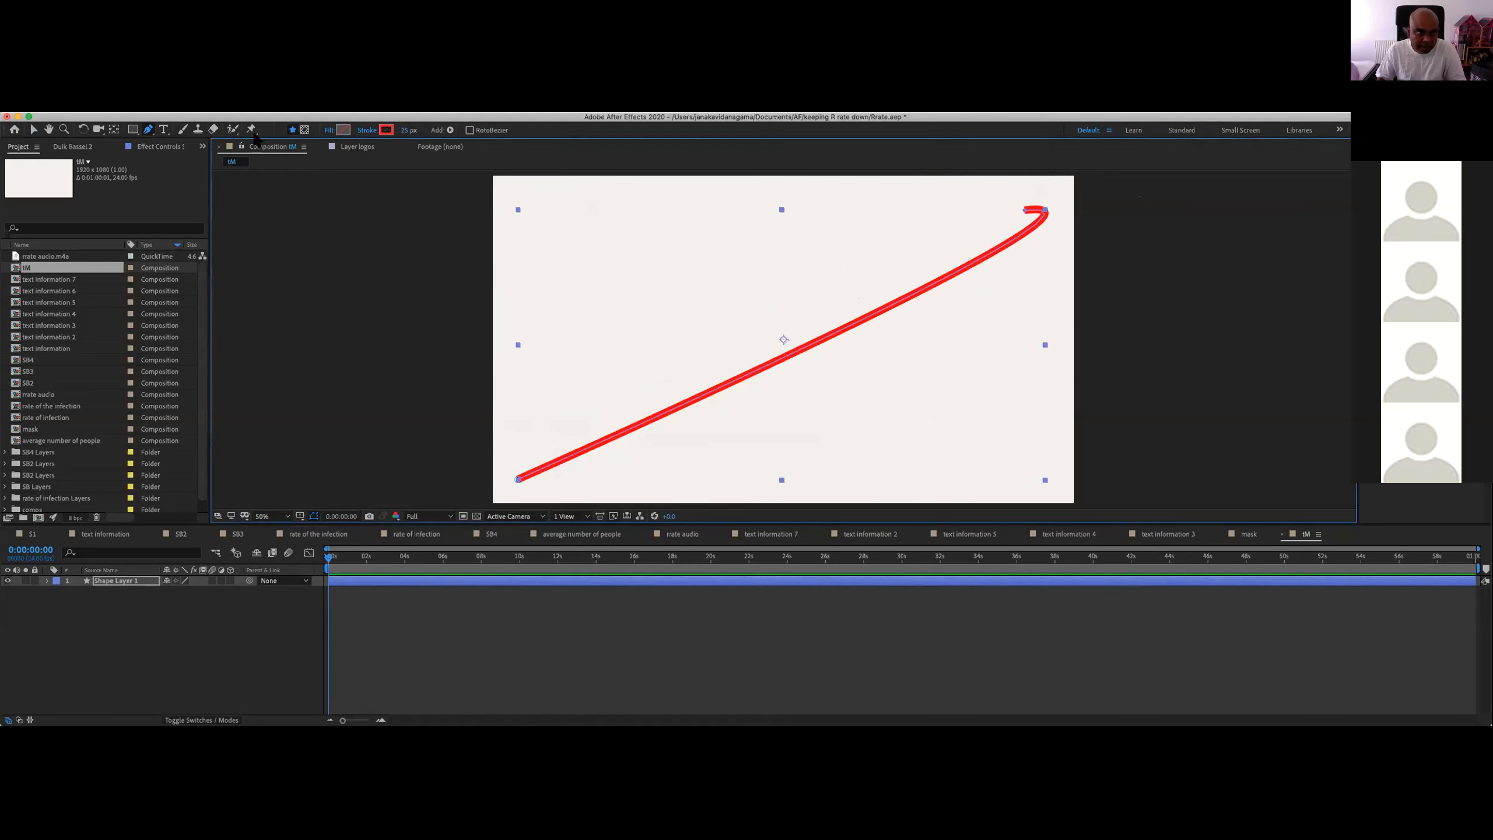
left_click(33, 130)
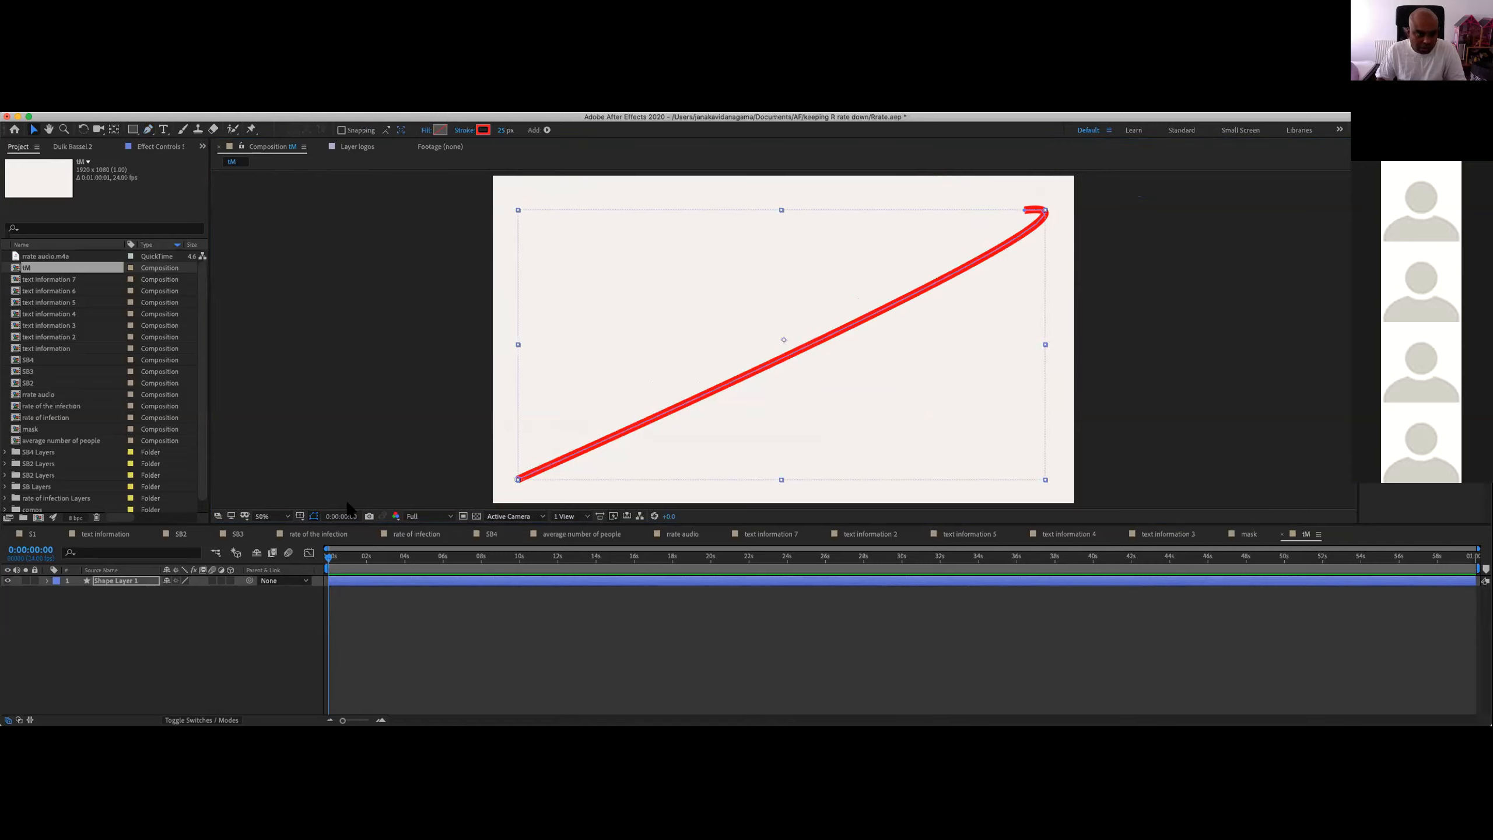
Step: Reshape the path's upper-right end point with the Convert Vertex tool so the line becomes a steadily steepening upward curve
left_click(46, 580)
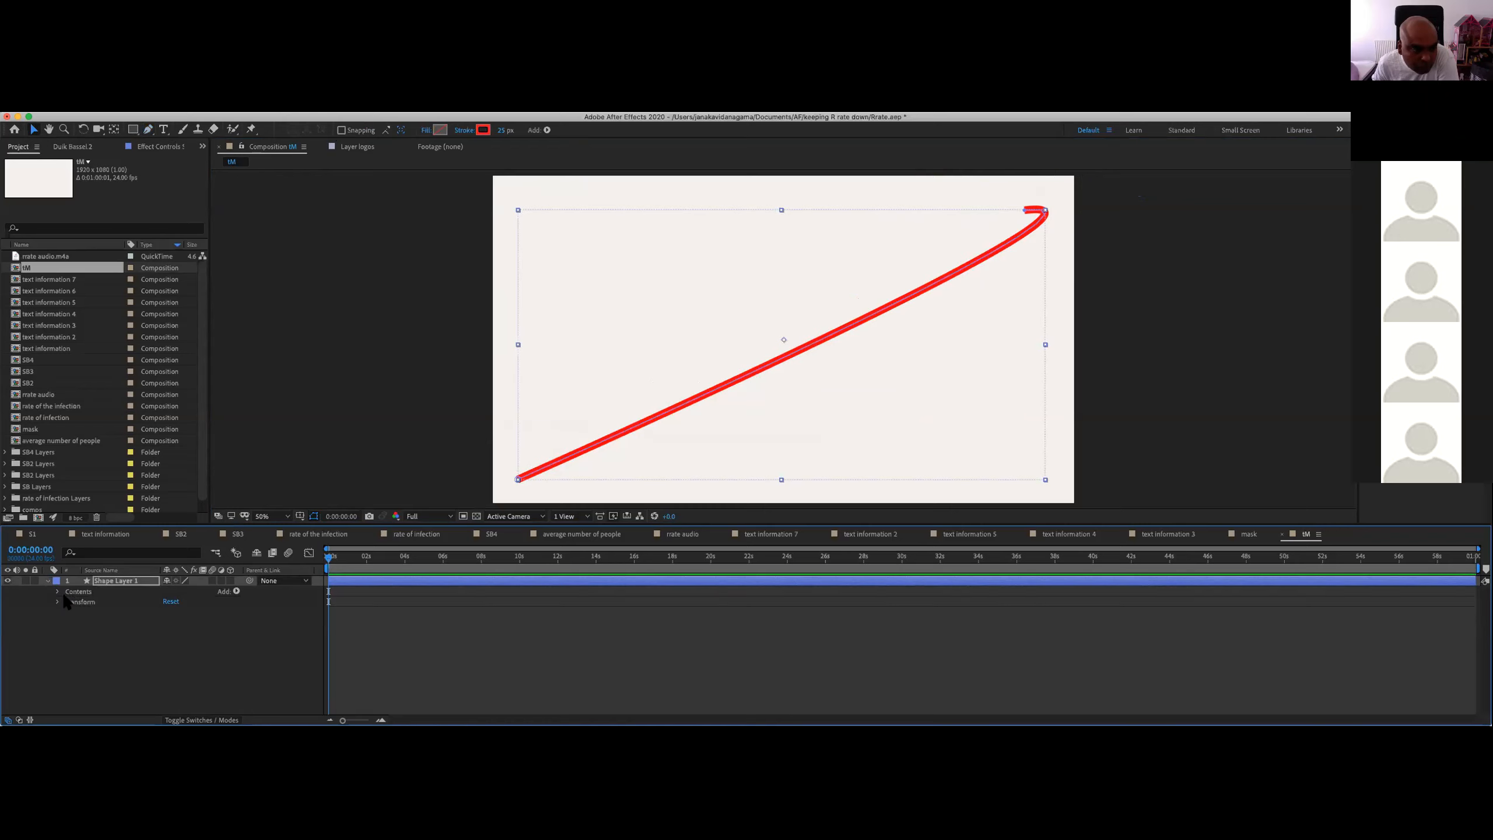
left_click_drag(148, 136, 176, 168)
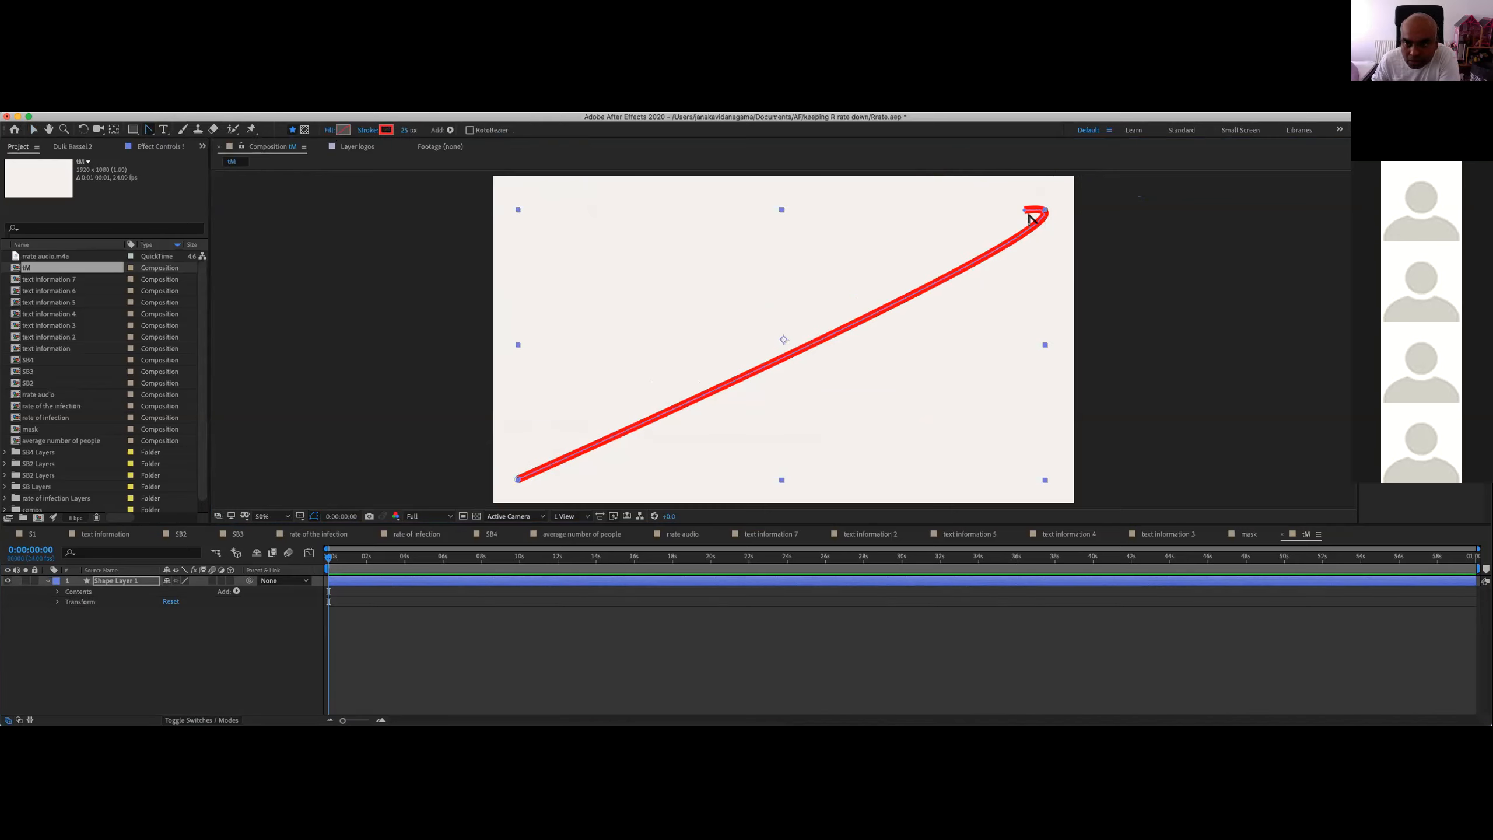
left_click_drag(1025, 212, 1050, 176)
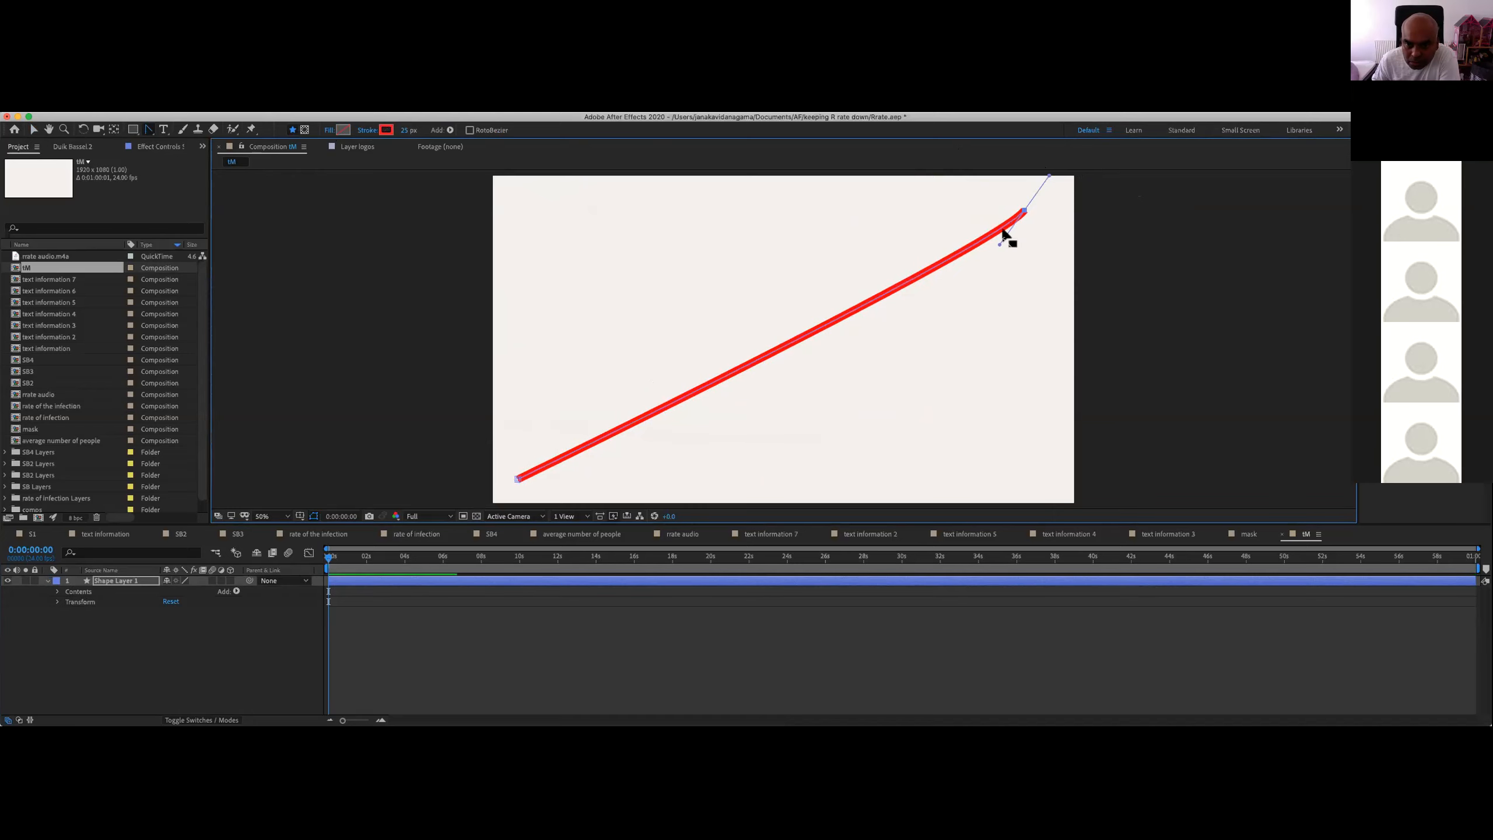
mouse_move(999, 246)
left_mouse_down()
mouse_move(740, 547)
mouse_move(665, 553)
mouse_move(879, 546)
left_mouse_up()
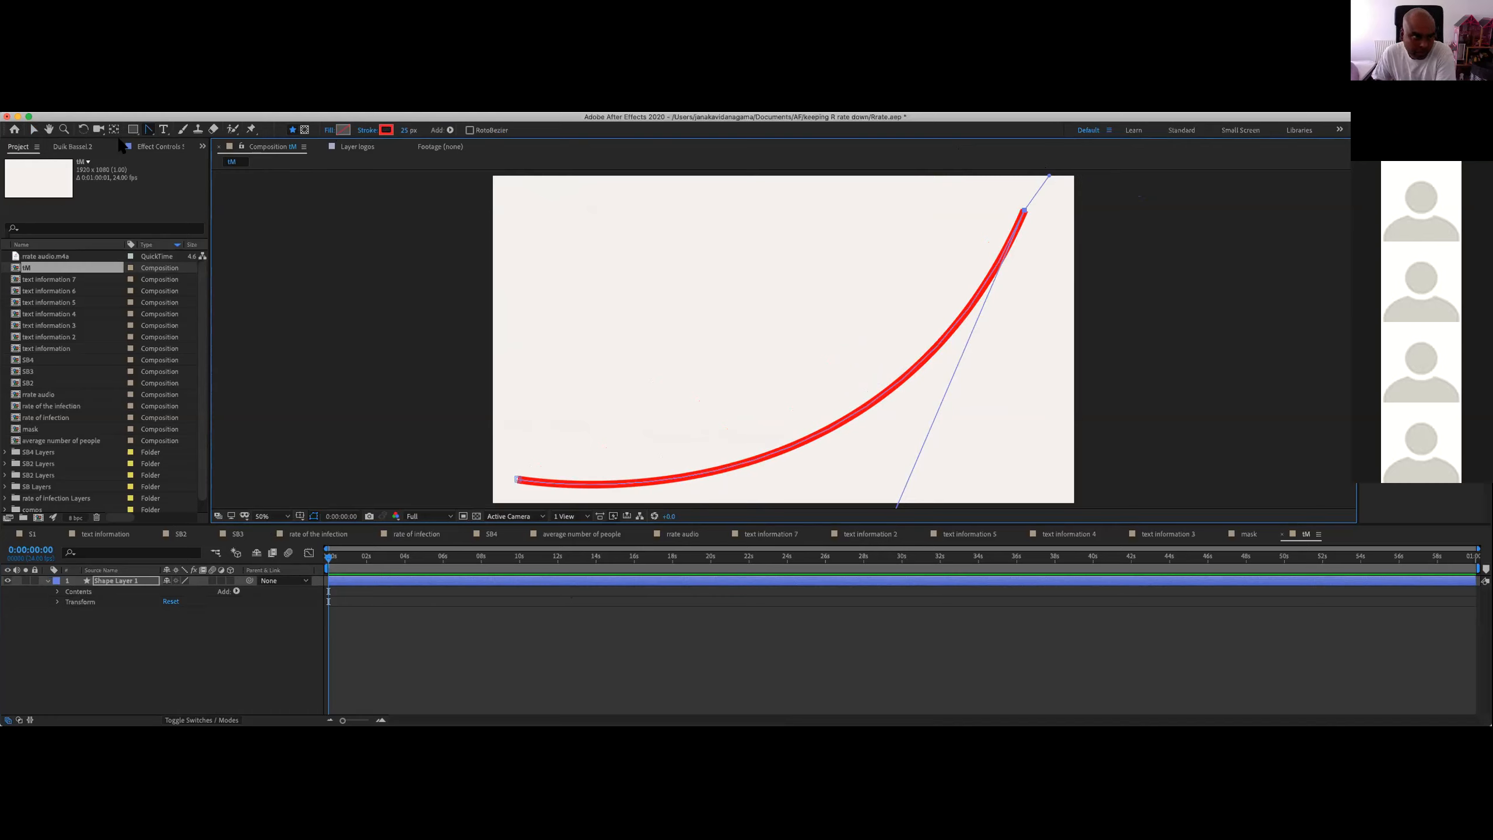
Step: Add Trim Paths to the red curve's shape layer and expand its Start, End and Offset properties
left_click(117, 581)
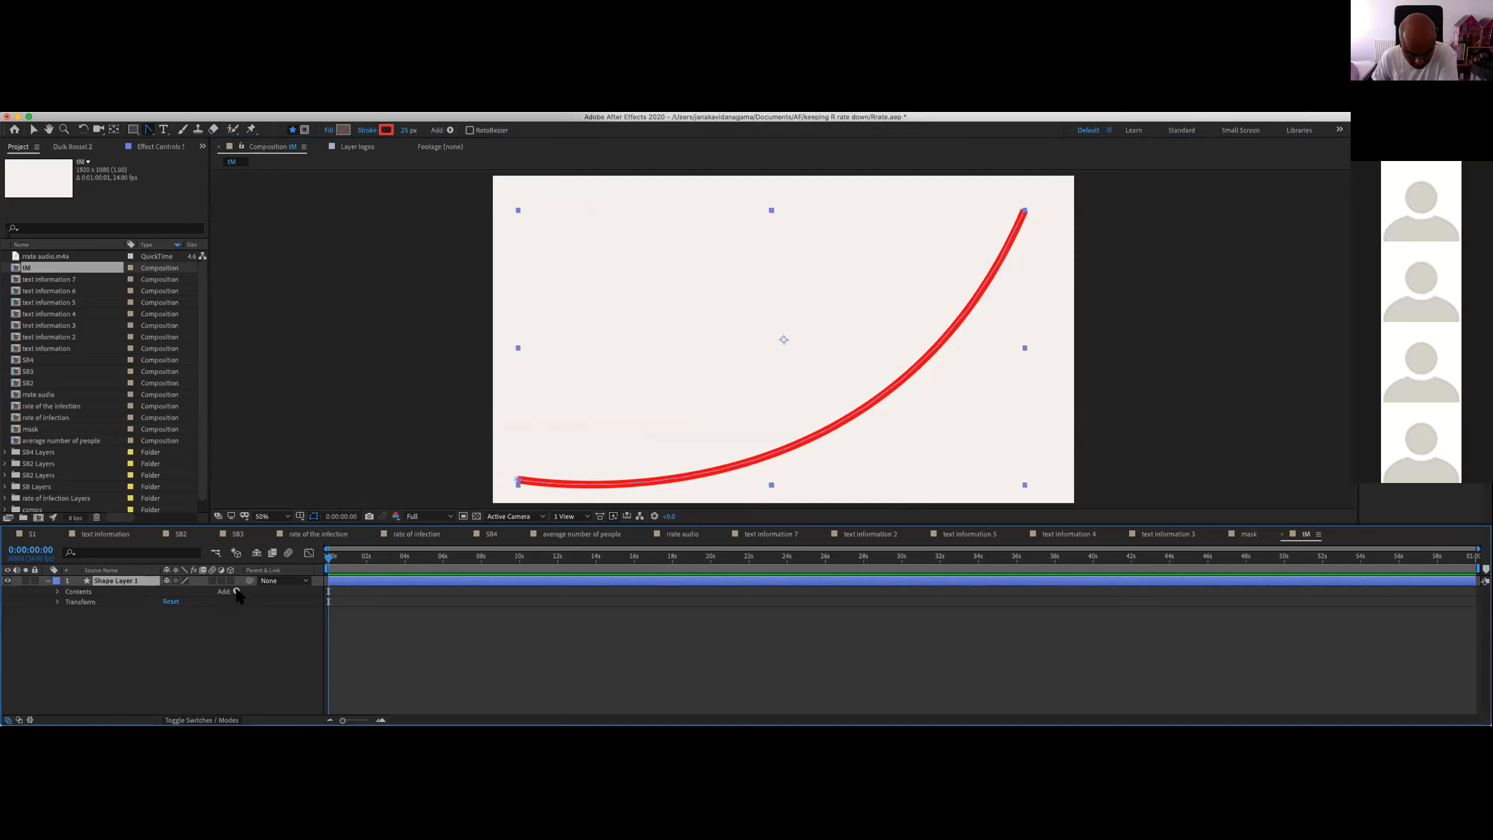
left_click(236, 591)
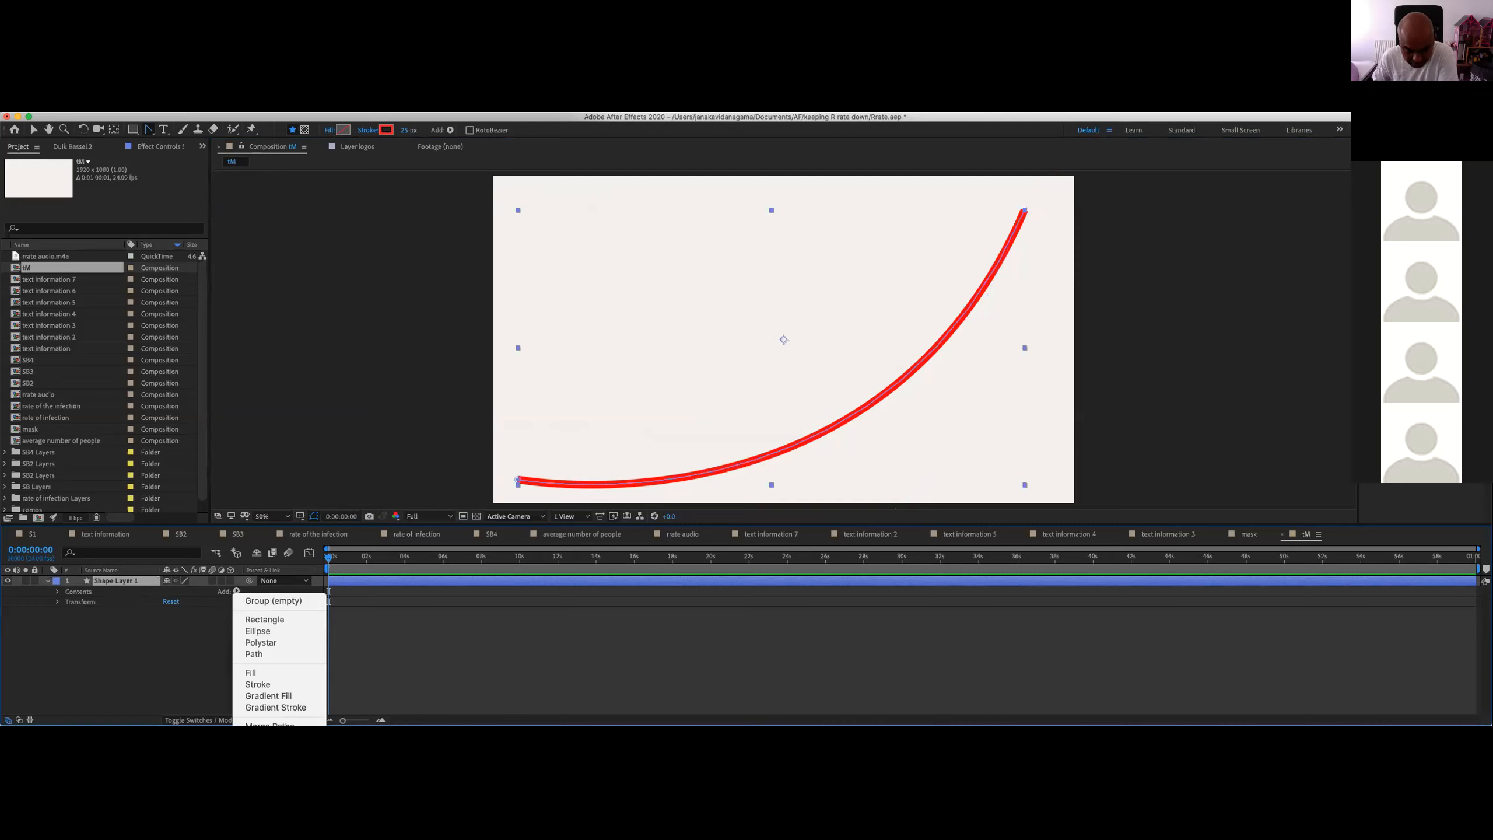
left_click(263, 784)
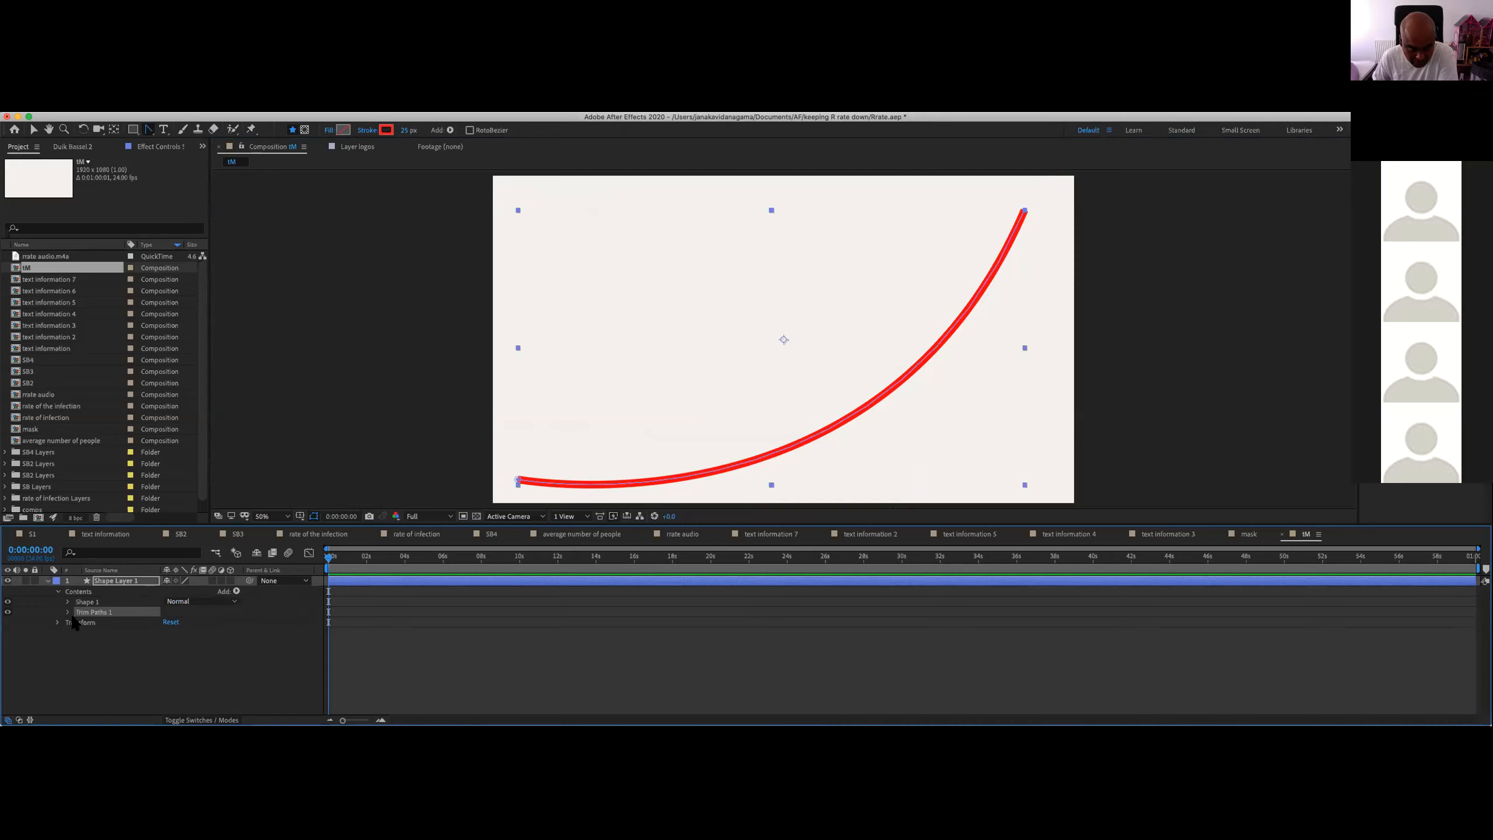
left_click(67, 612)
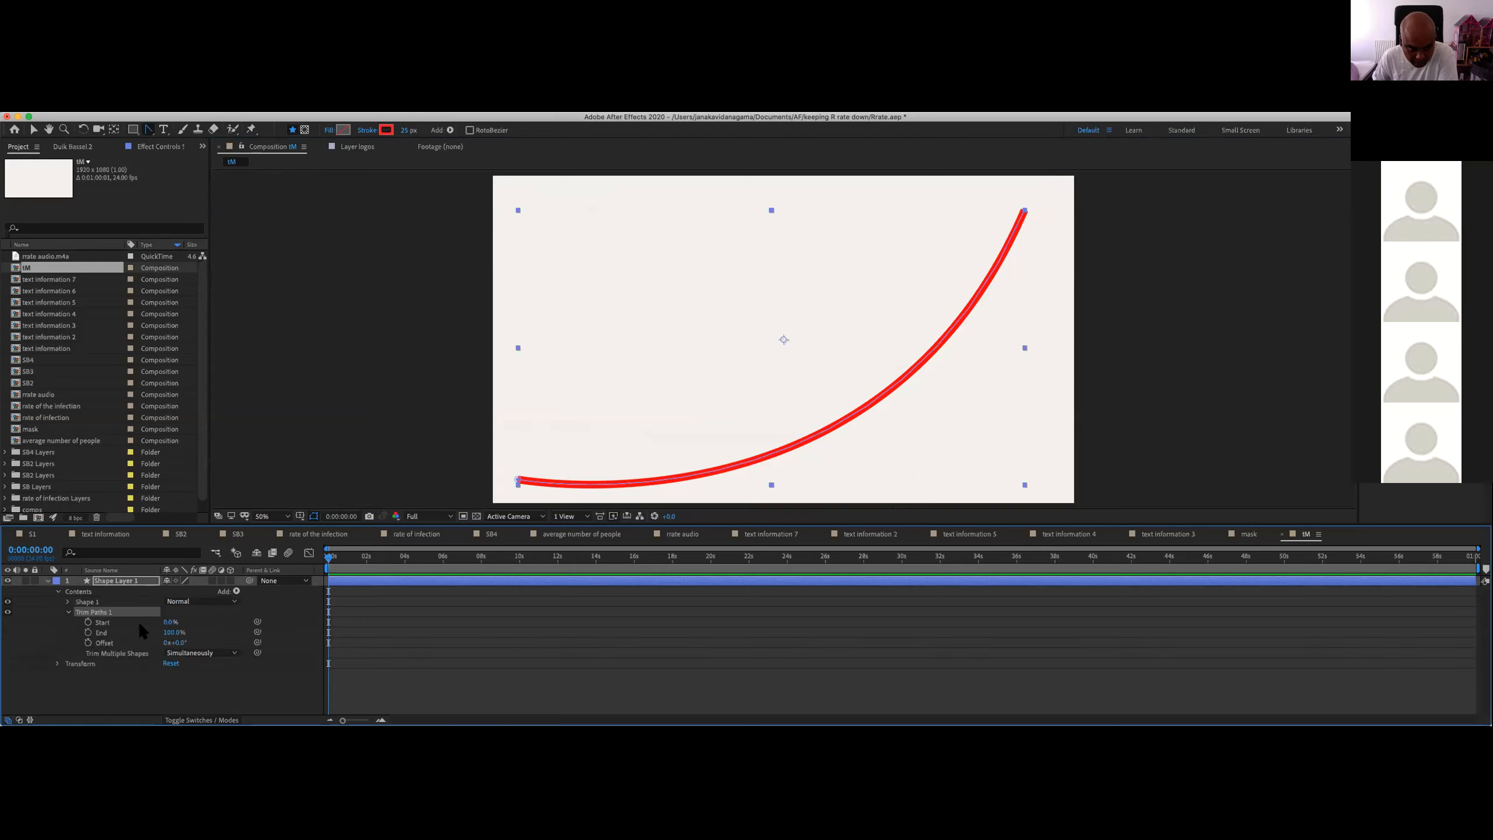
Step: Keyframe the curve's Trim Paths End from 0% at the first frame to 100% at 0:00:01:17
mouse_move(179, 635)
left_mouse_down()
mouse_move(137, 640)
mouse_move(310, 572)
mouse_move(169, 611)
mouse_move(338, 573)
mouse_move(173, 625)
left_mouse_up()
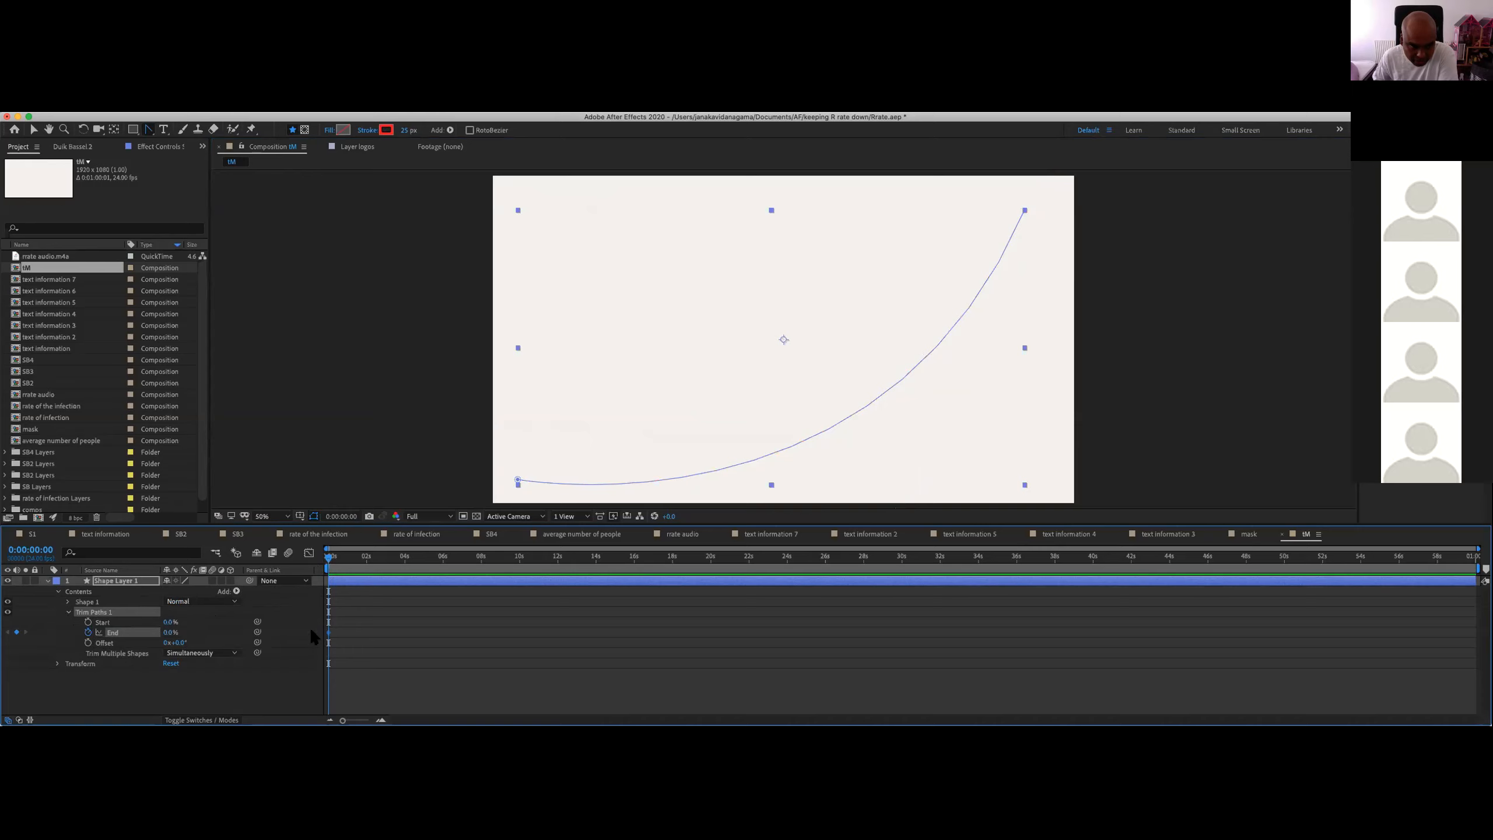
left_click(361, 559)
left_click_drag(166, 632, 335, 611)
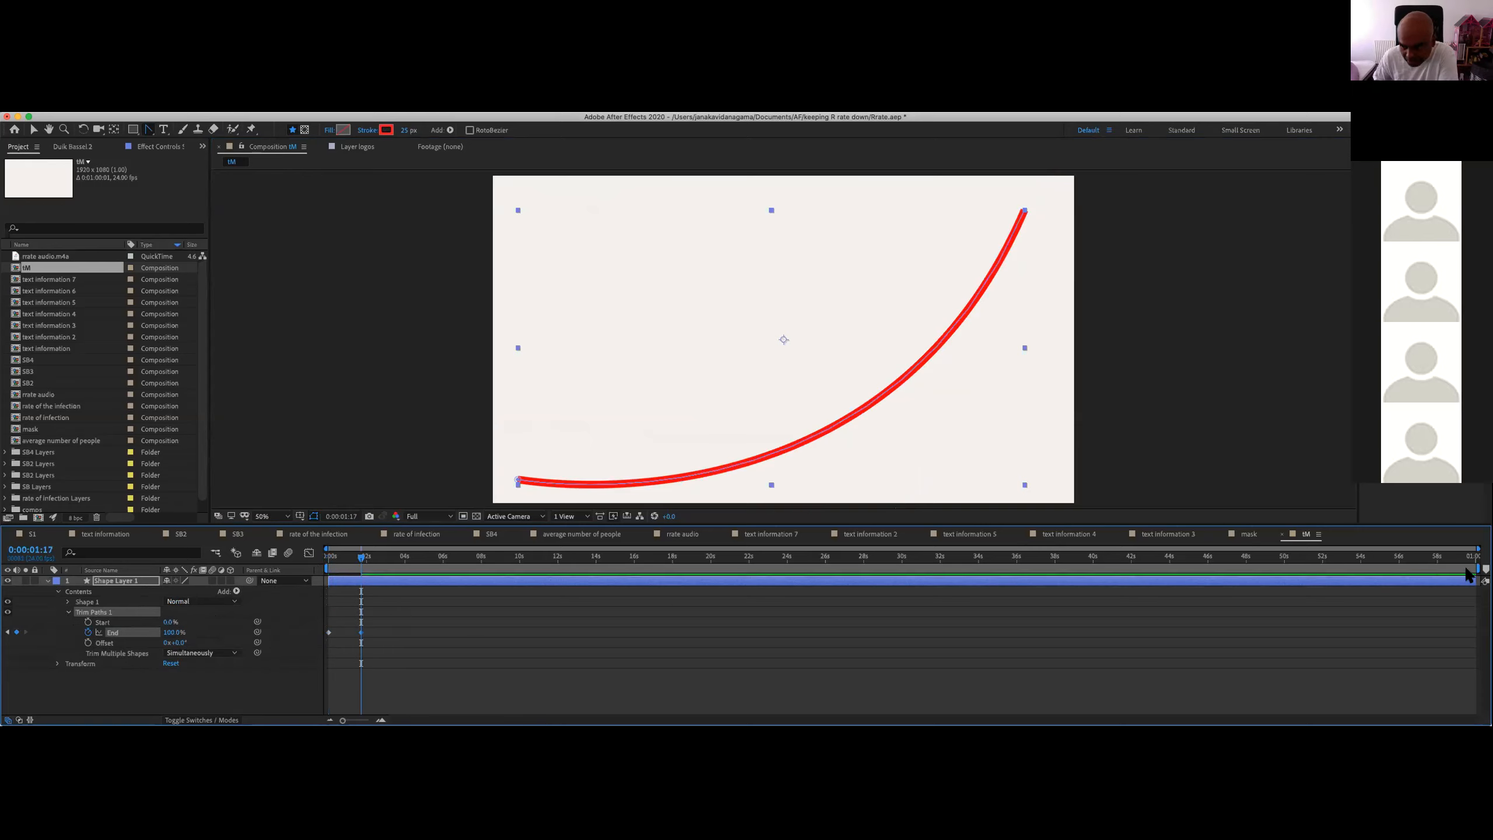
Step: Shorten the work area to about the first 3 seconds and preview the curve drawing itself on
left_click_drag(1466, 566, 372, 597)
key("Home")
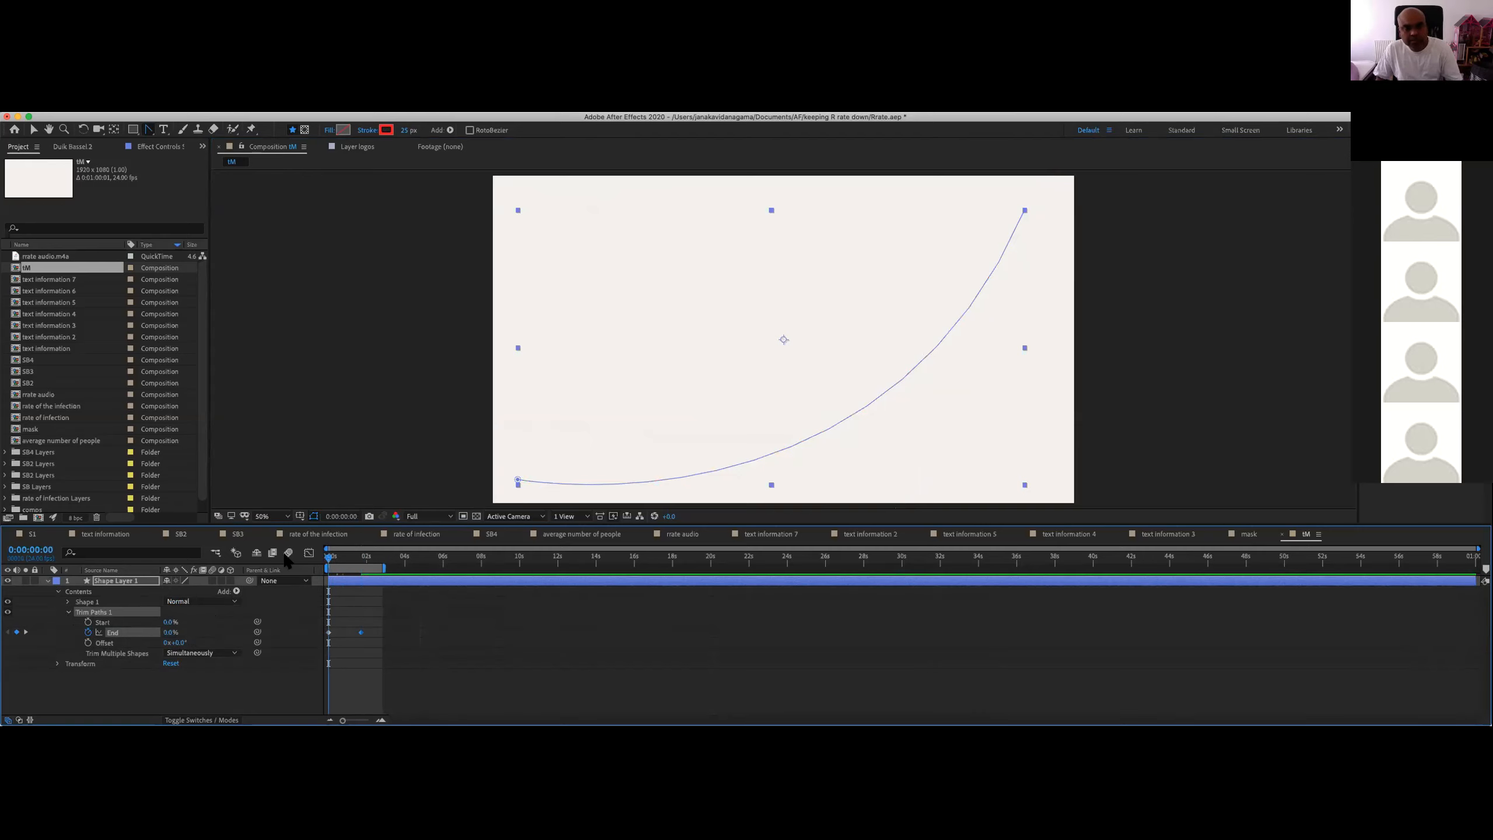
key("space")
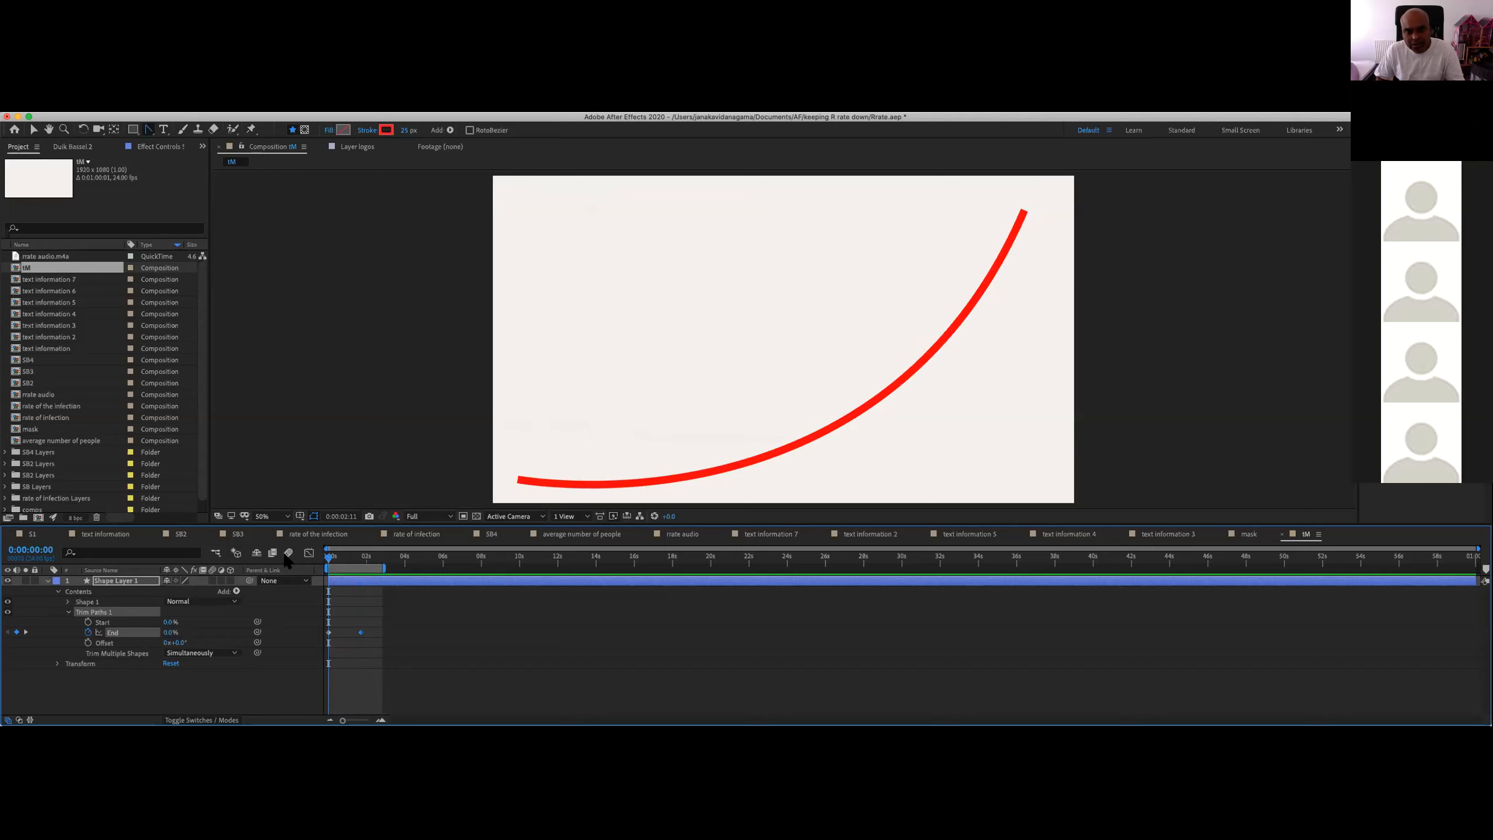
key("space")
left_click(342, 556)
left_click_drag(343, 560, 318, 559)
key("space")
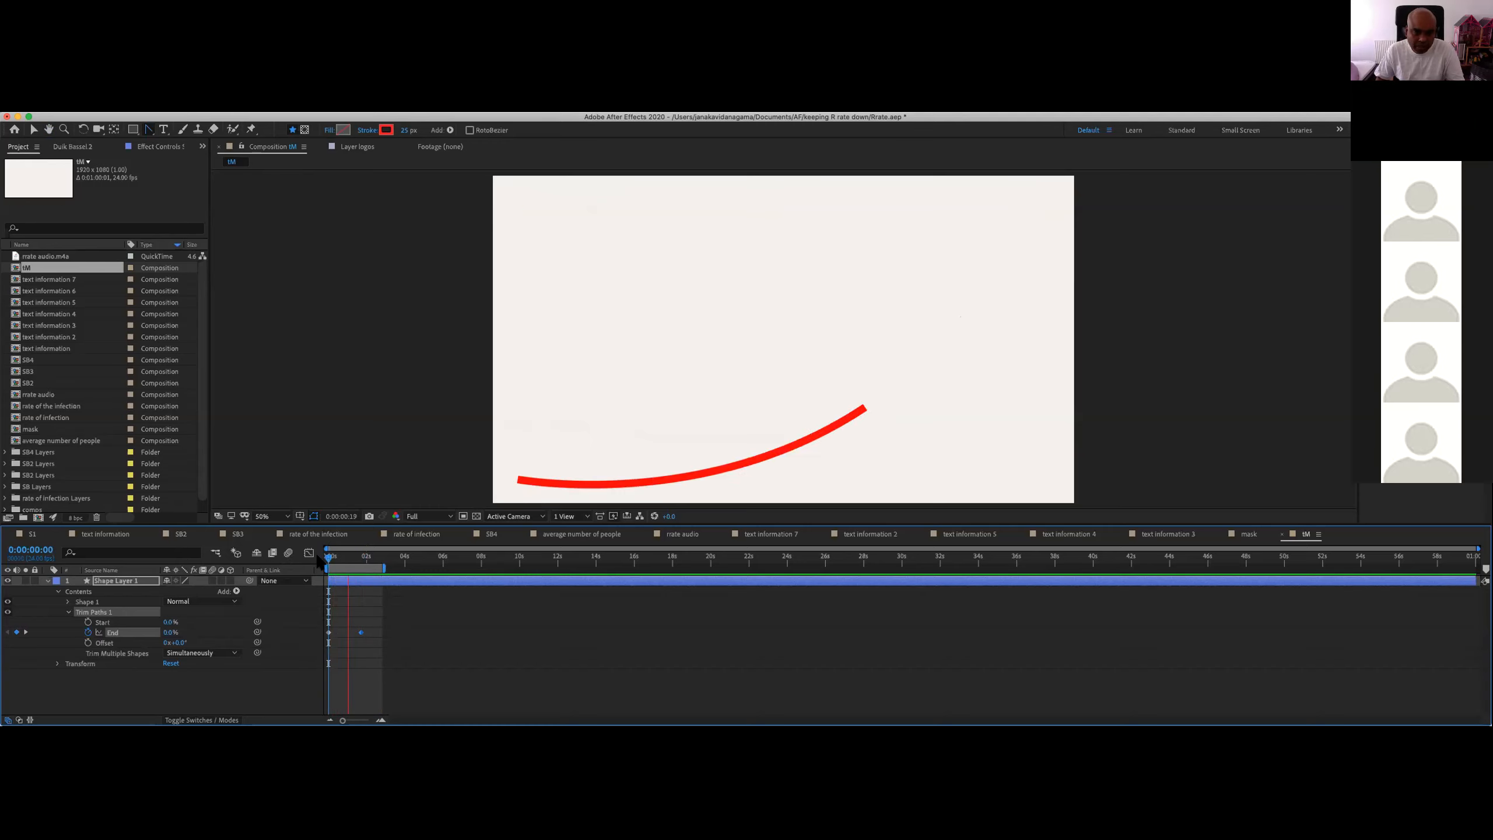
key("space")
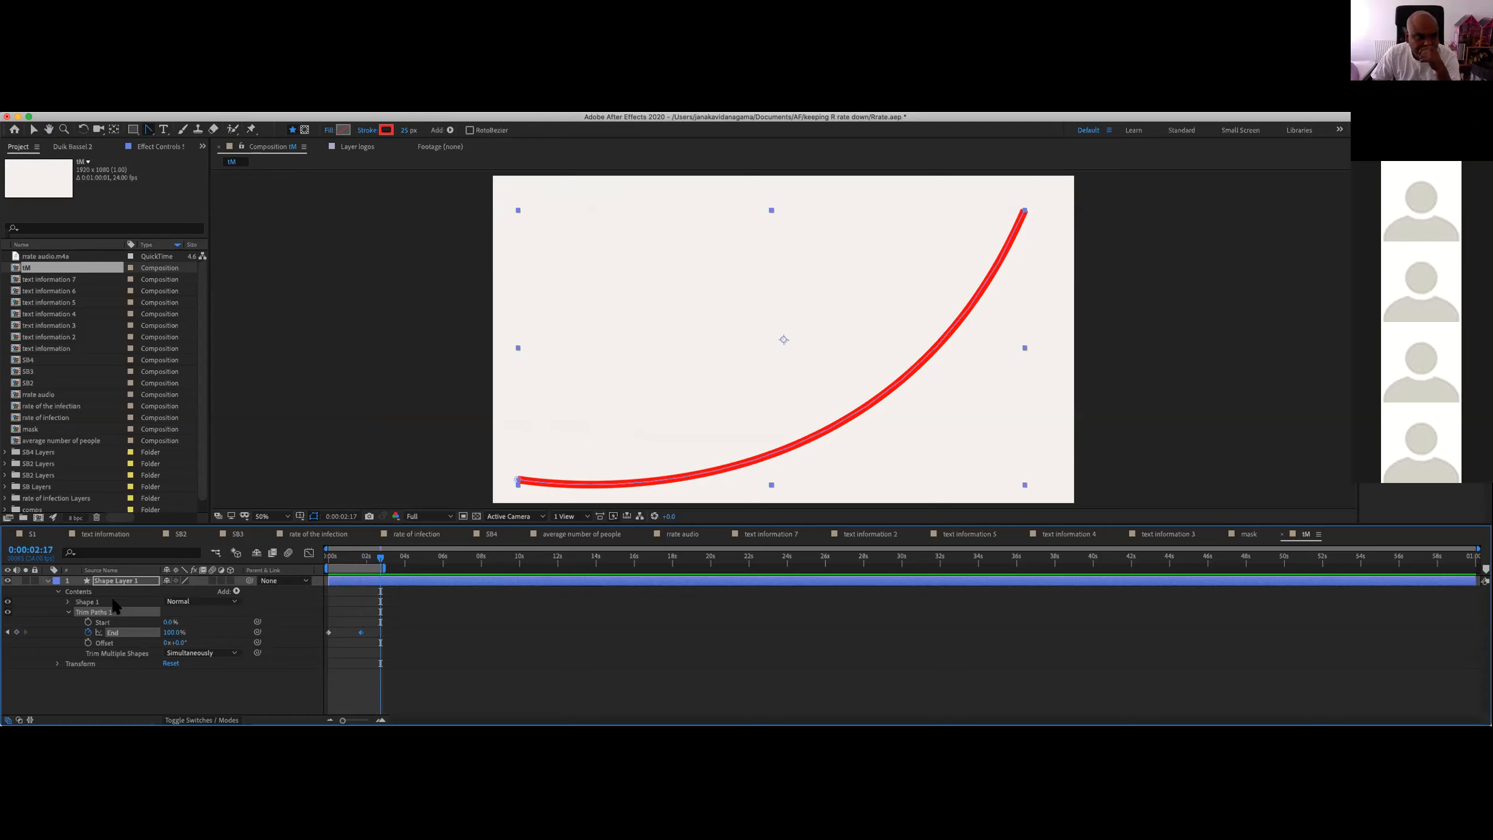
Step: Set the Line Cap of the curve's Stroke 1 to Round Cap and inspect the curve's upper end
left_click_drag(344, 555, 315, 571)
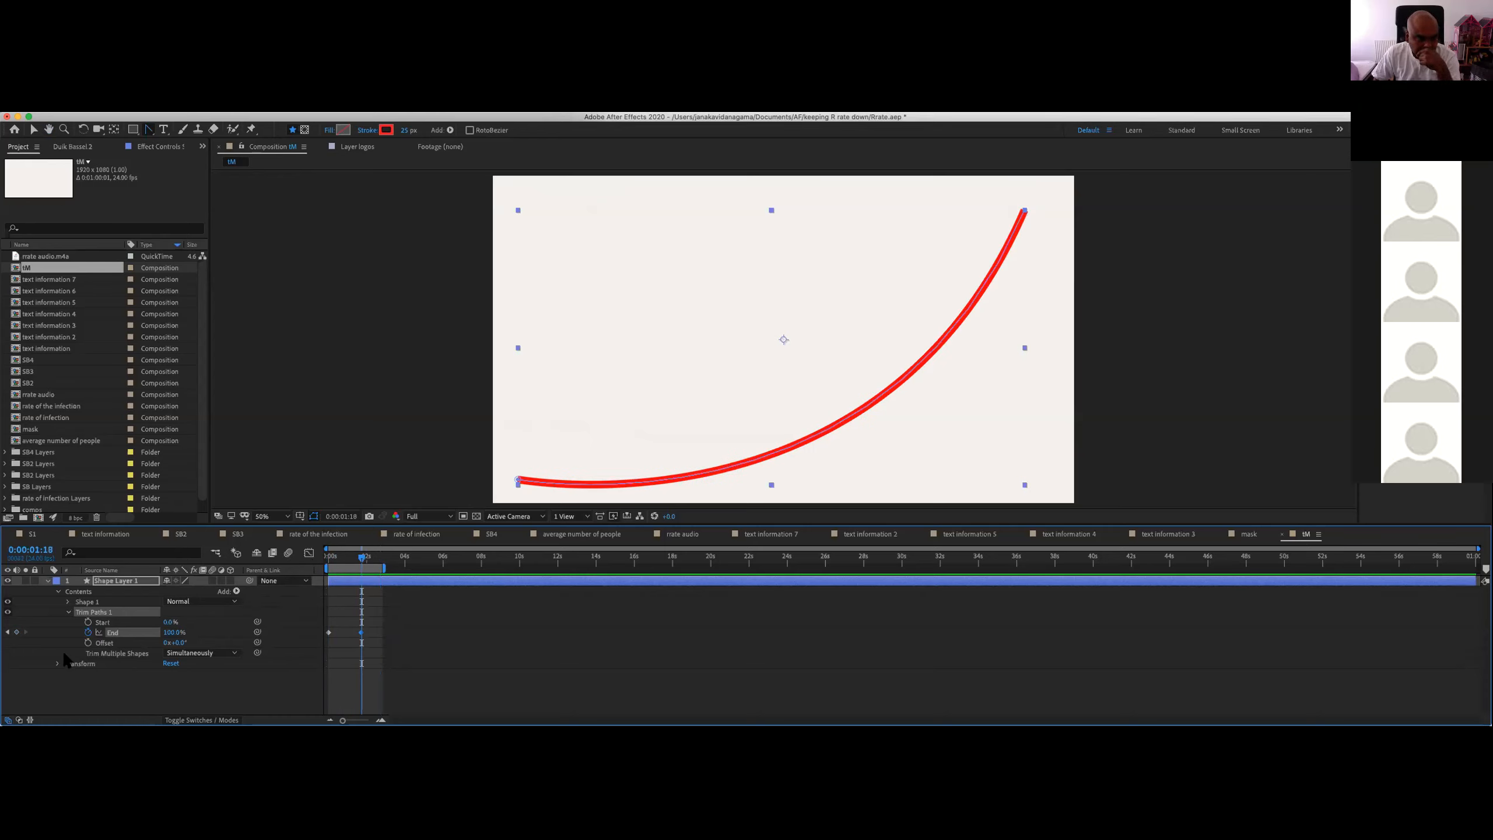
left_click(57, 663)
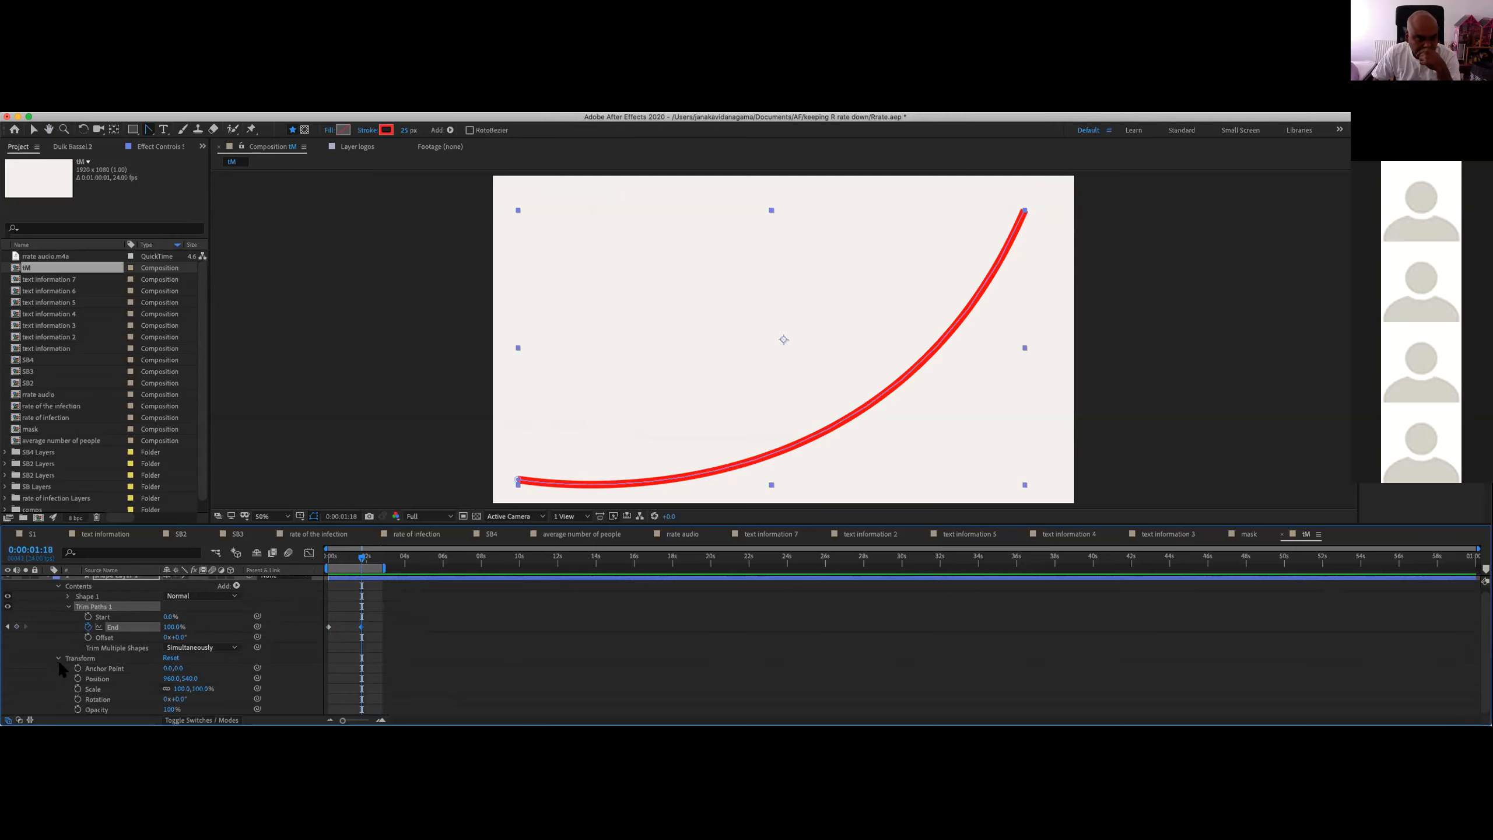
scroll(95, 674, "up", 1)
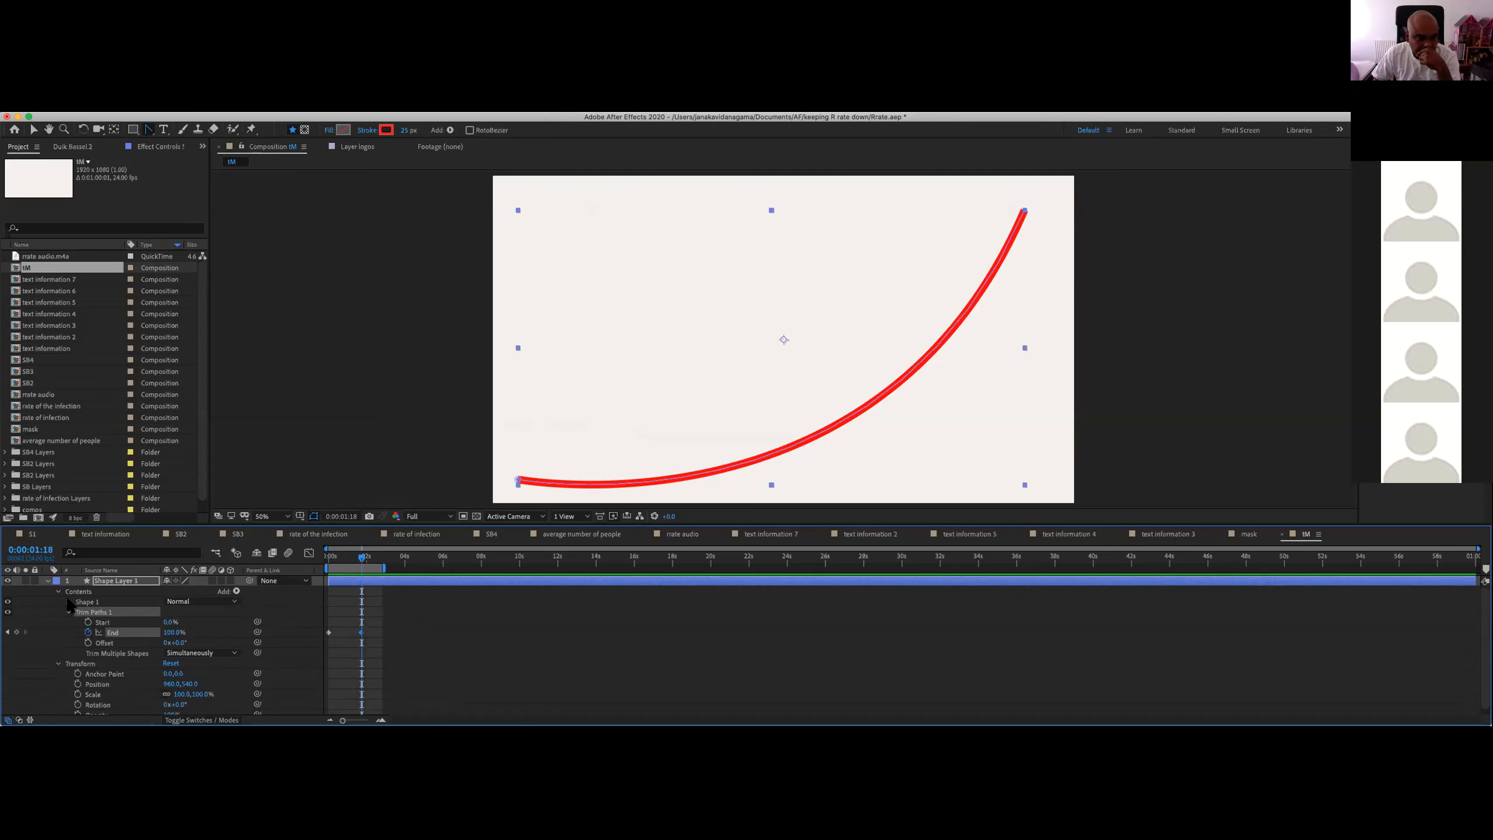
left_click(68, 602)
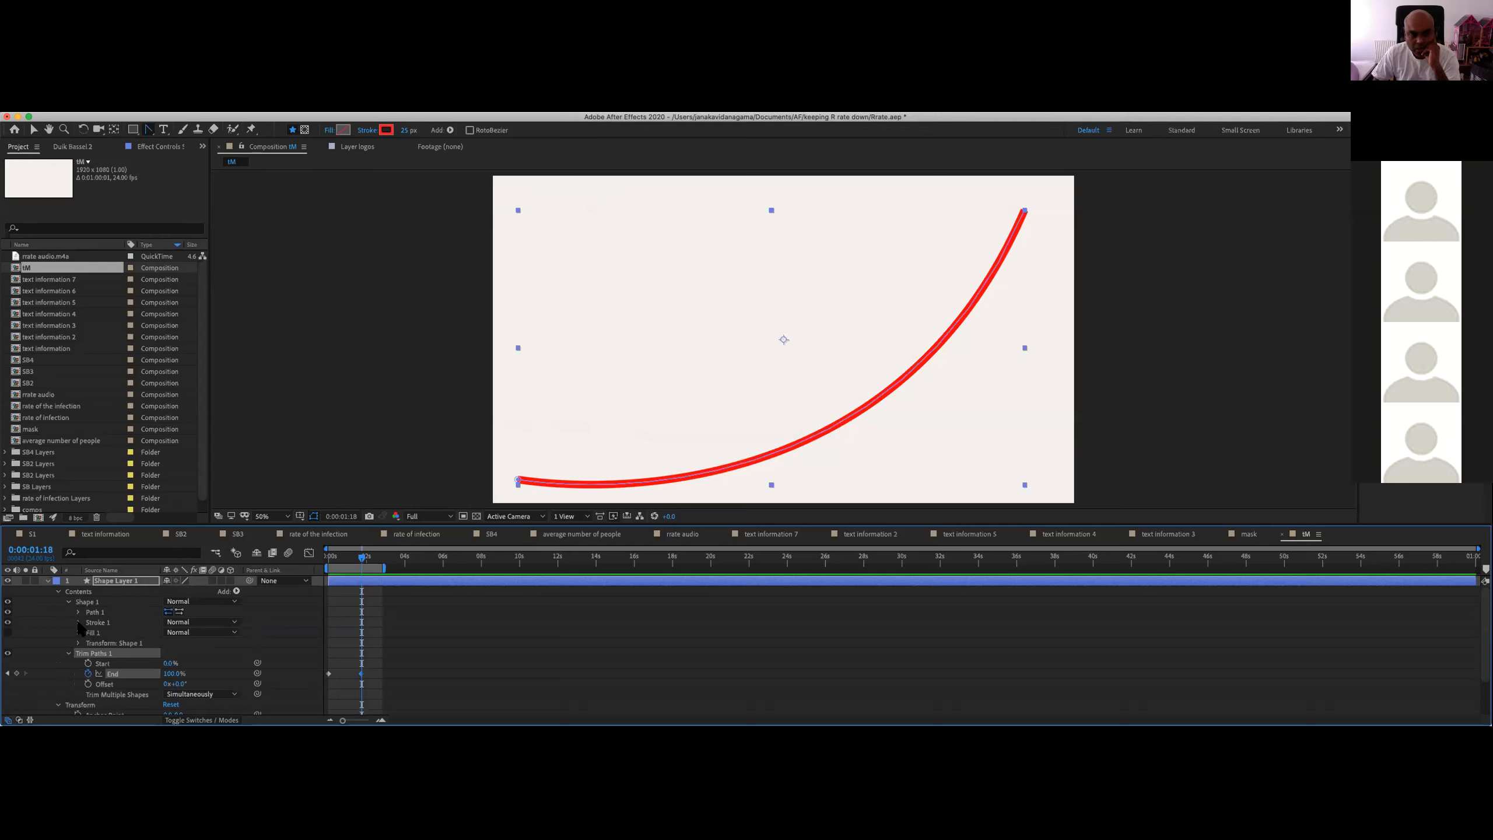
left_click(78, 623)
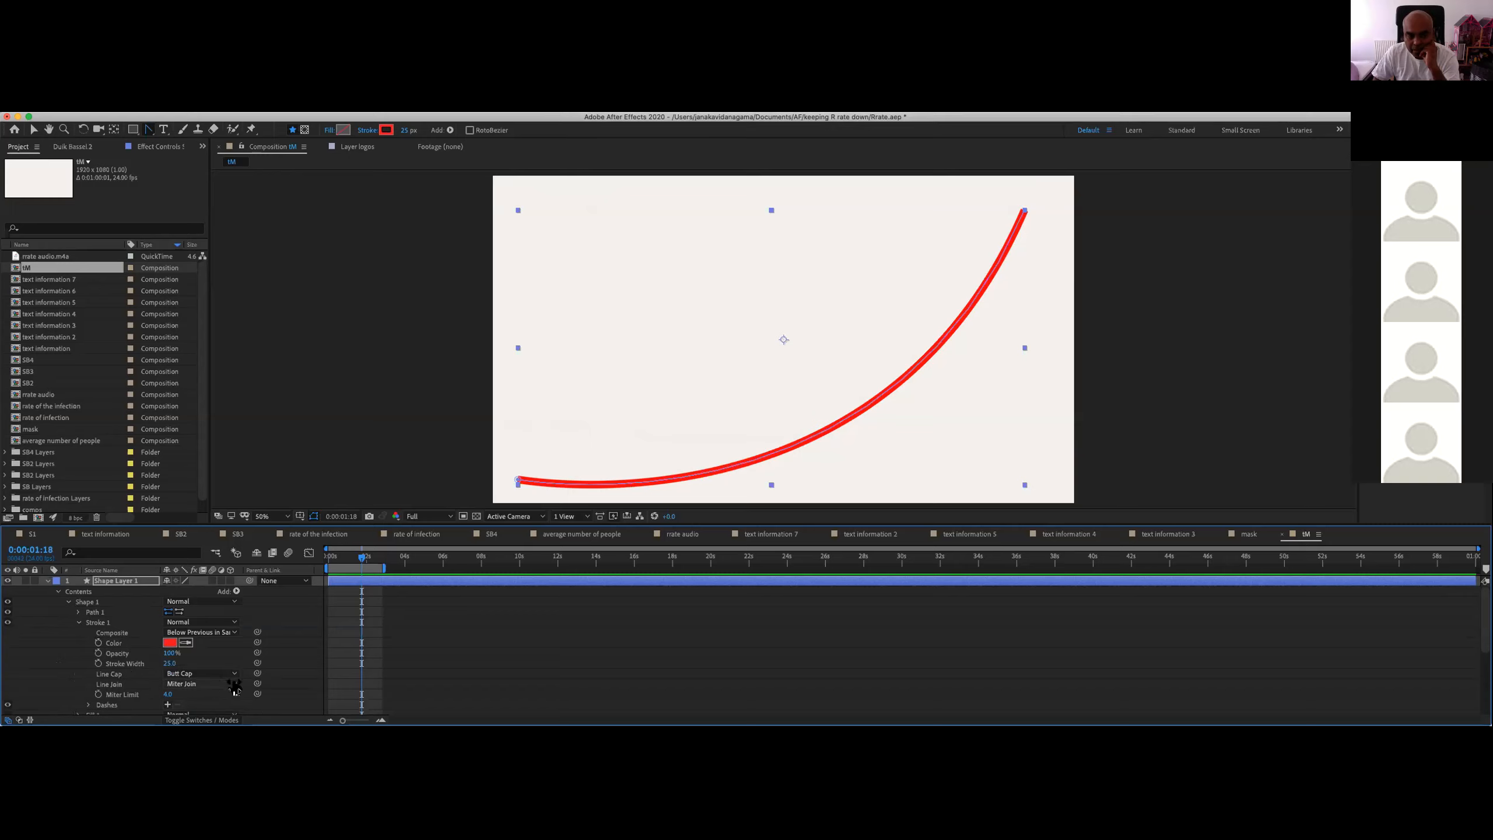
left_click(230, 673)
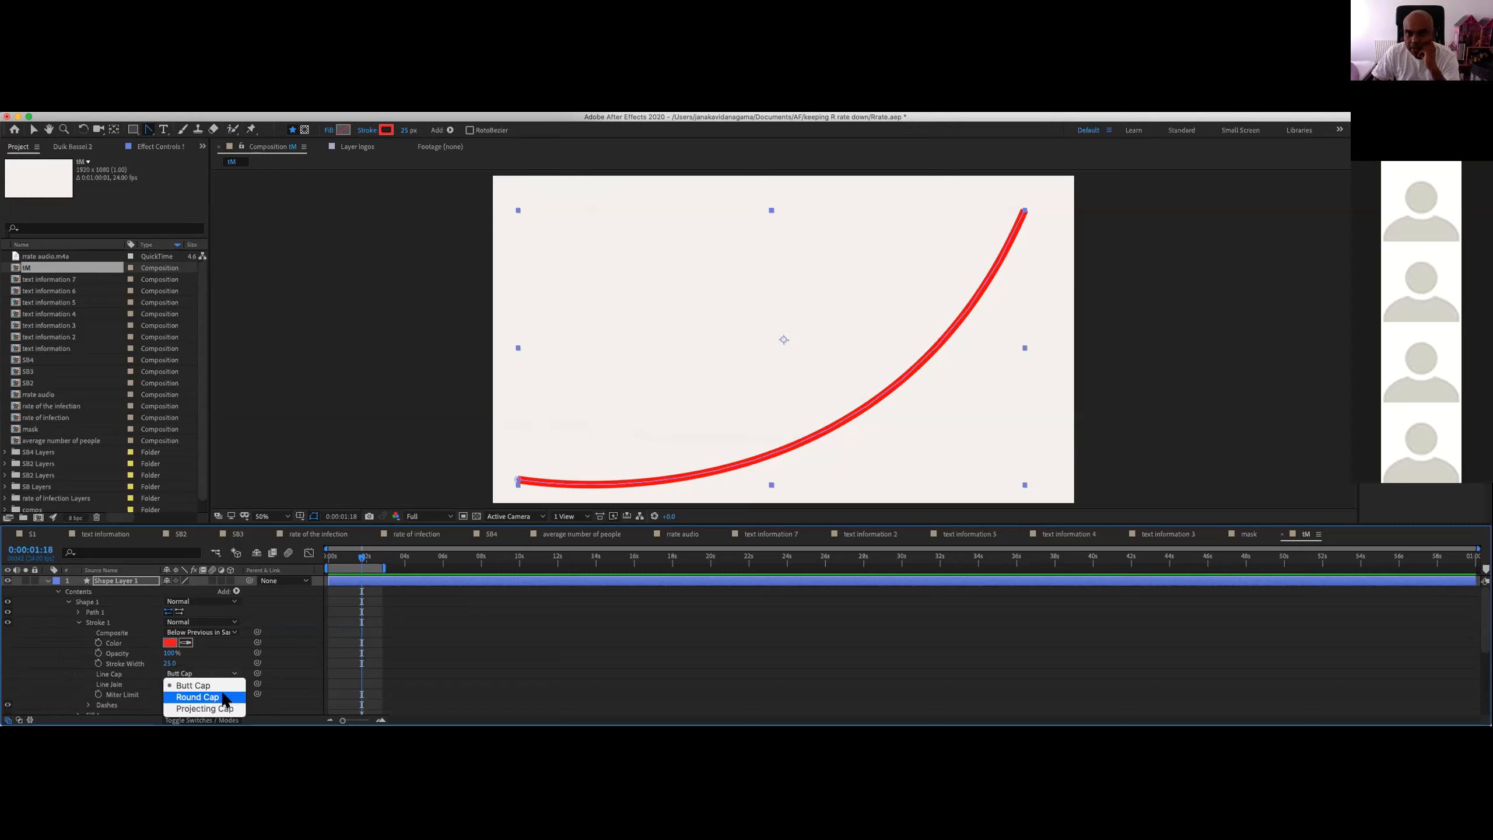
left_click(225, 698)
key("period")
key("period")
mouse_move(1118, 283)
left_mouse_down()
mouse_move(962, 420)
mouse_move(834, 490)
left_mouse_up()
key("period")
left_click_drag(1196, 269, 899, 414)
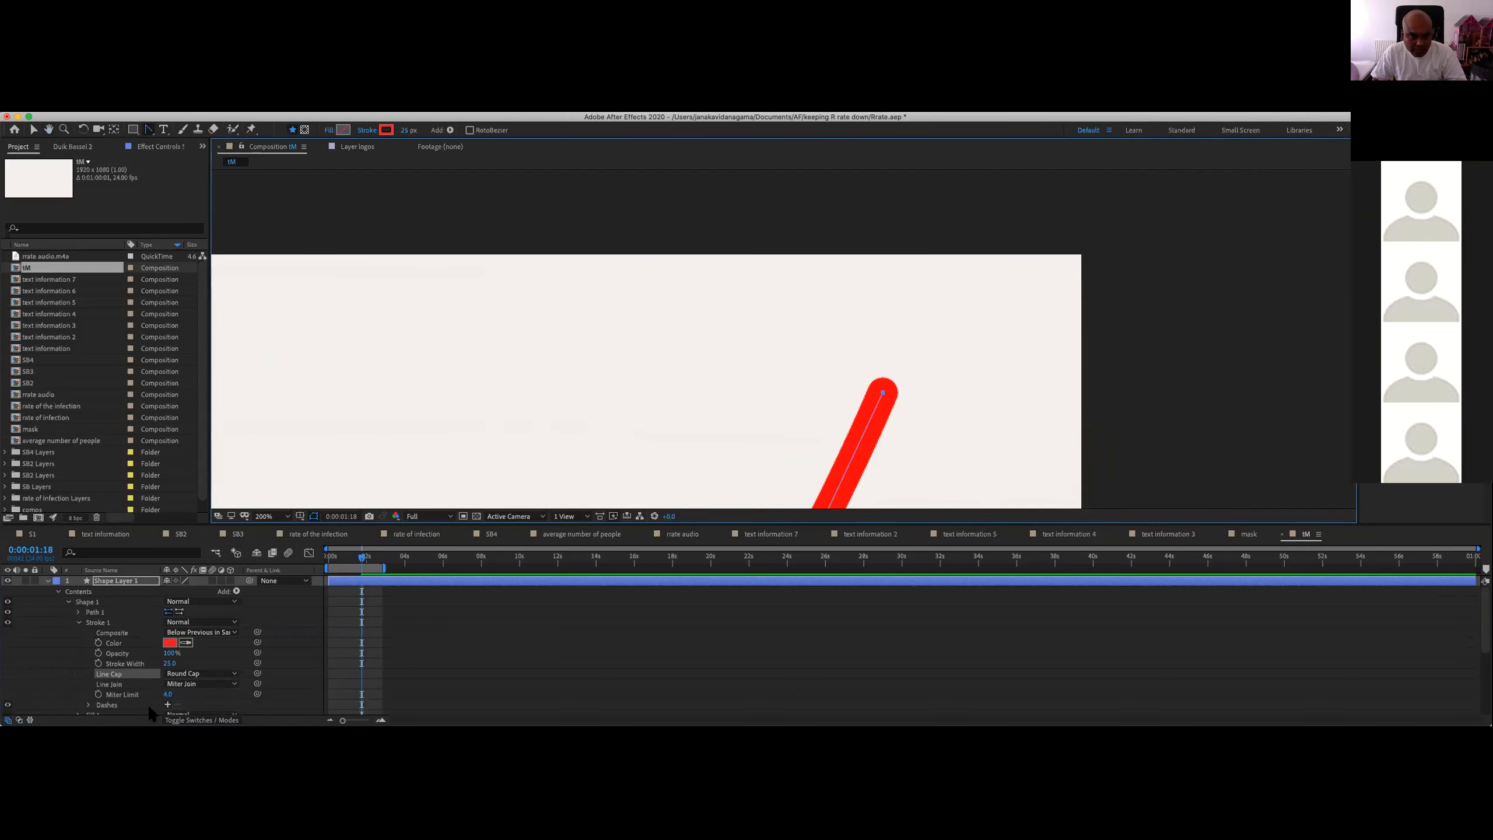
Step: Switch the curve's Line Cap to Butt Cap for comparison and restore it to Round Cap
left_click(197, 684)
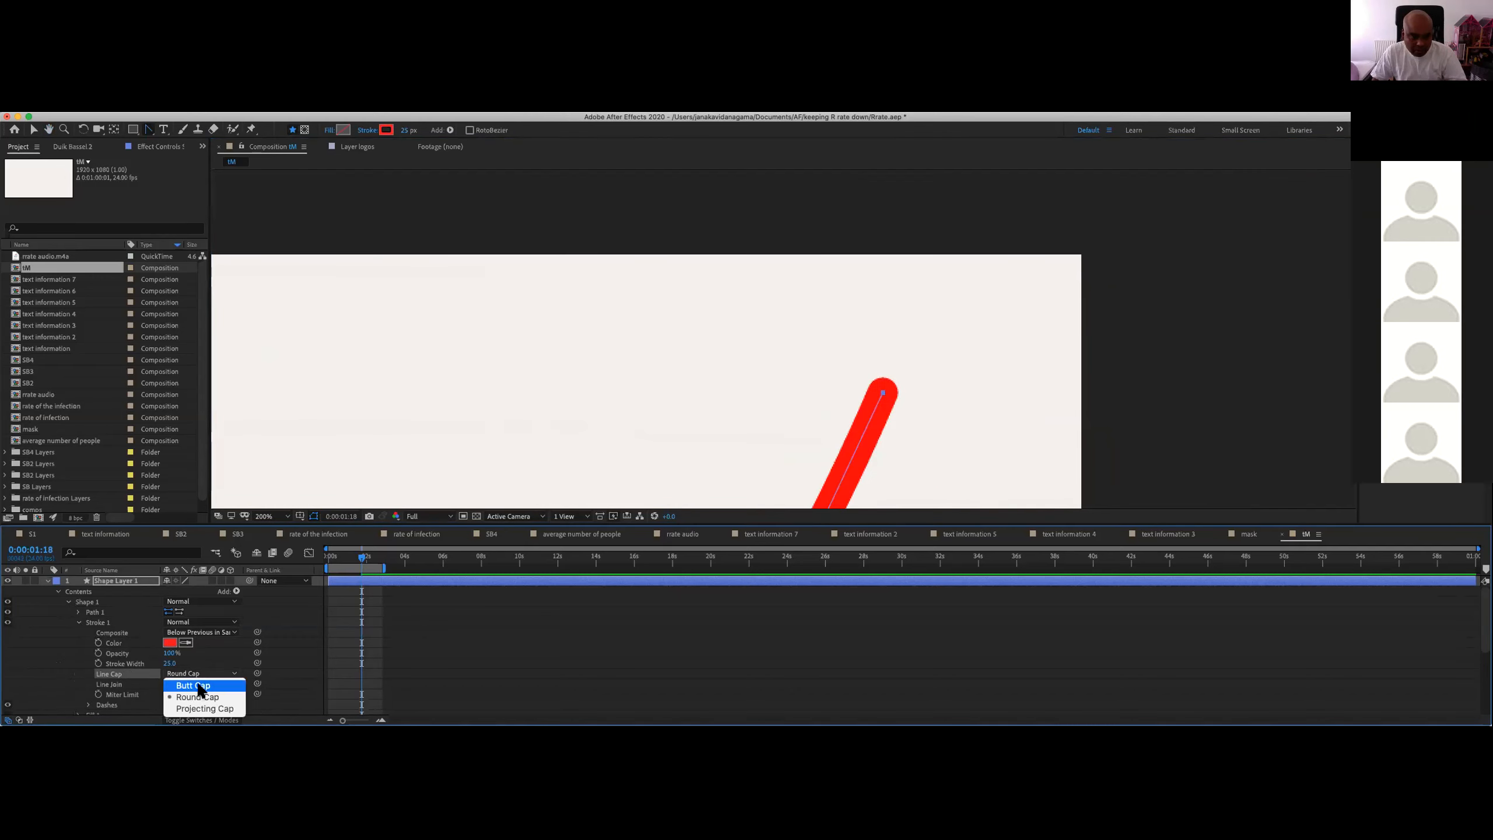
left_click(196, 688)
key("super+z")
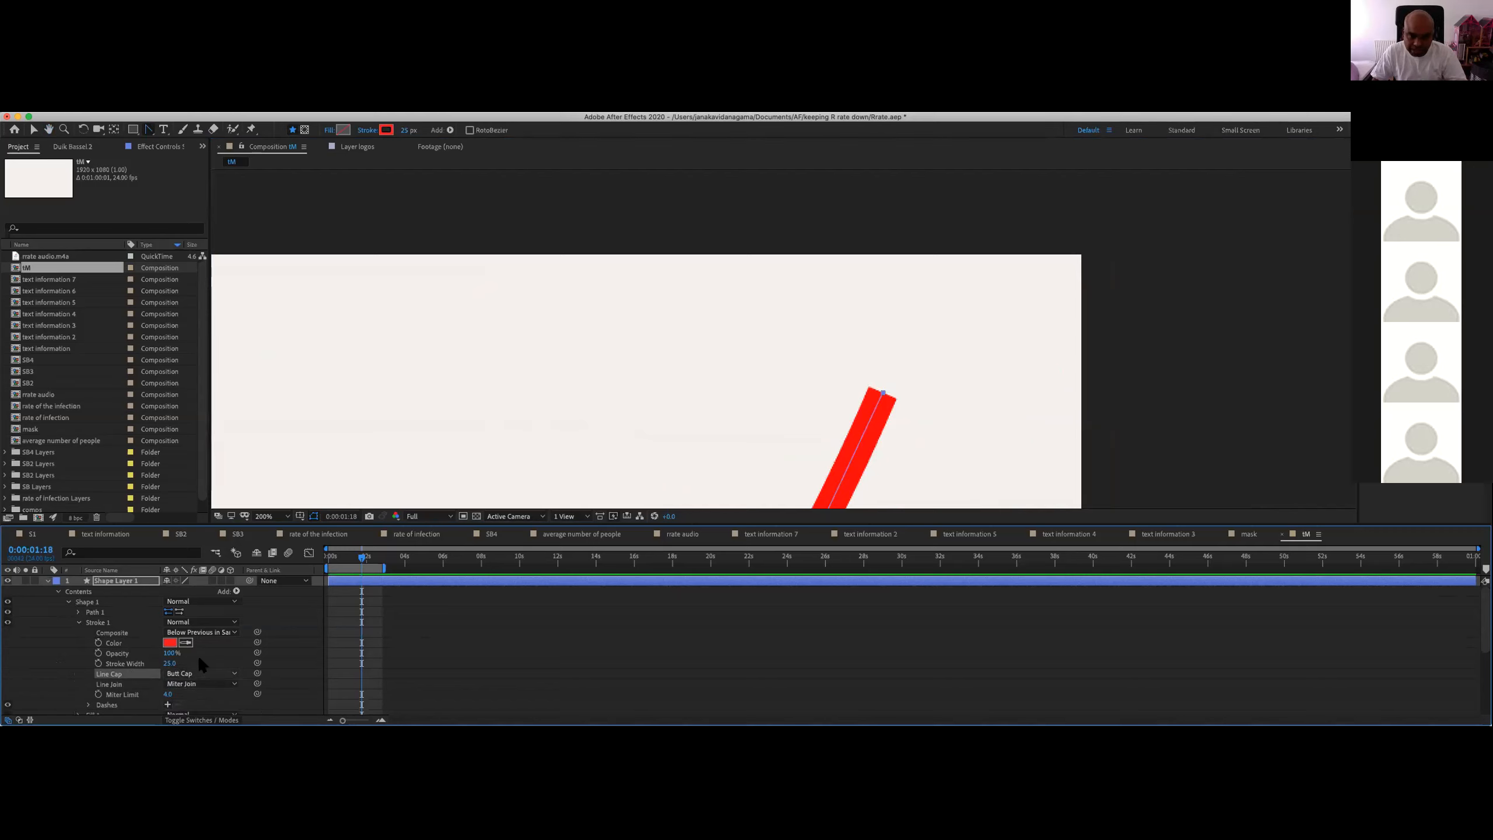
key("period")
key("comma")
mouse_move(807, 402)
left_mouse_down()
mouse_move(603, 273)
mouse_move(616, 326)
left_mouse_up()
key("period")
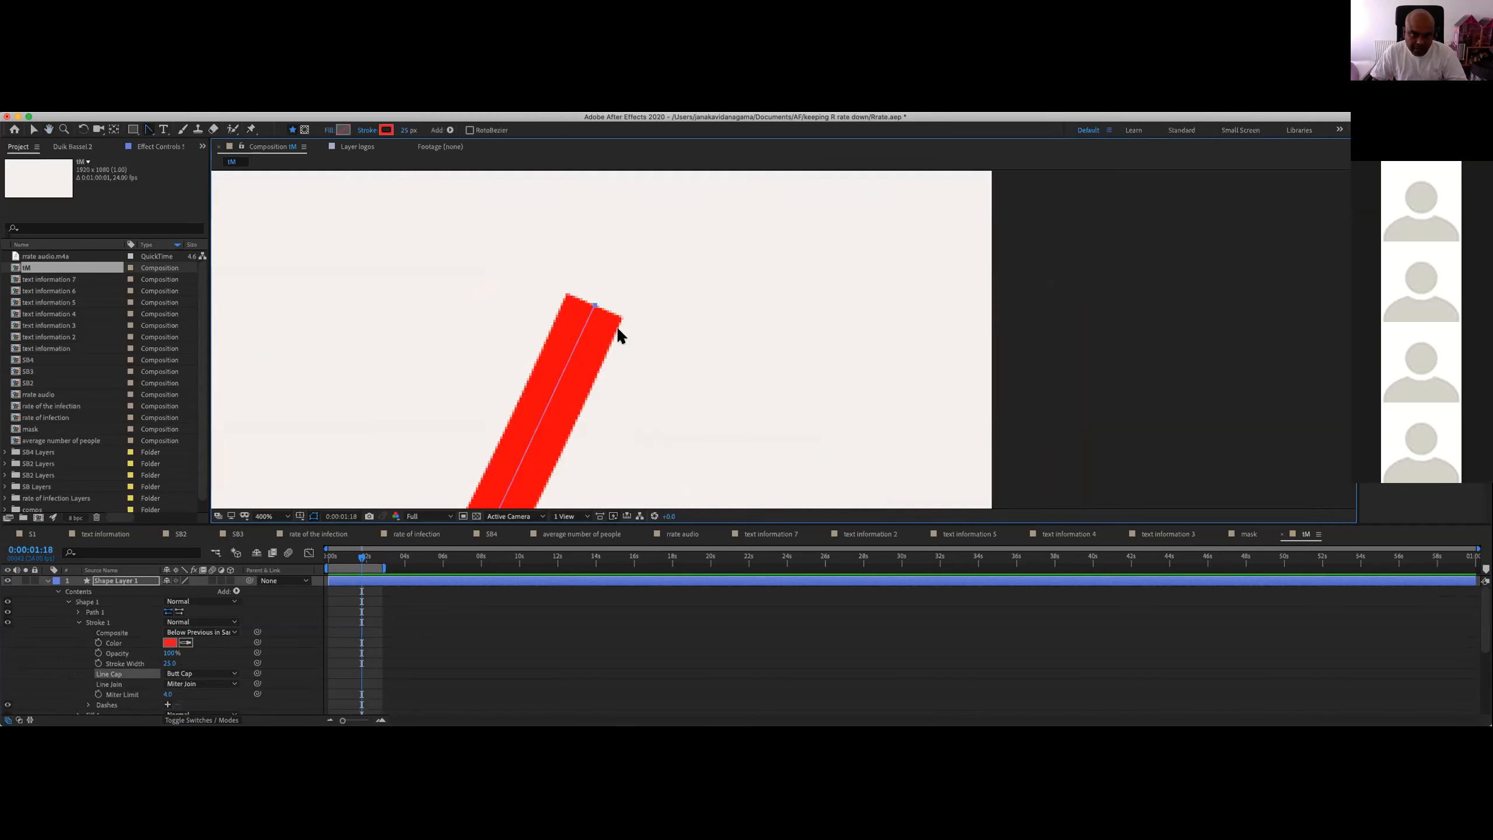
left_click(199, 674)
left_click(198, 697)
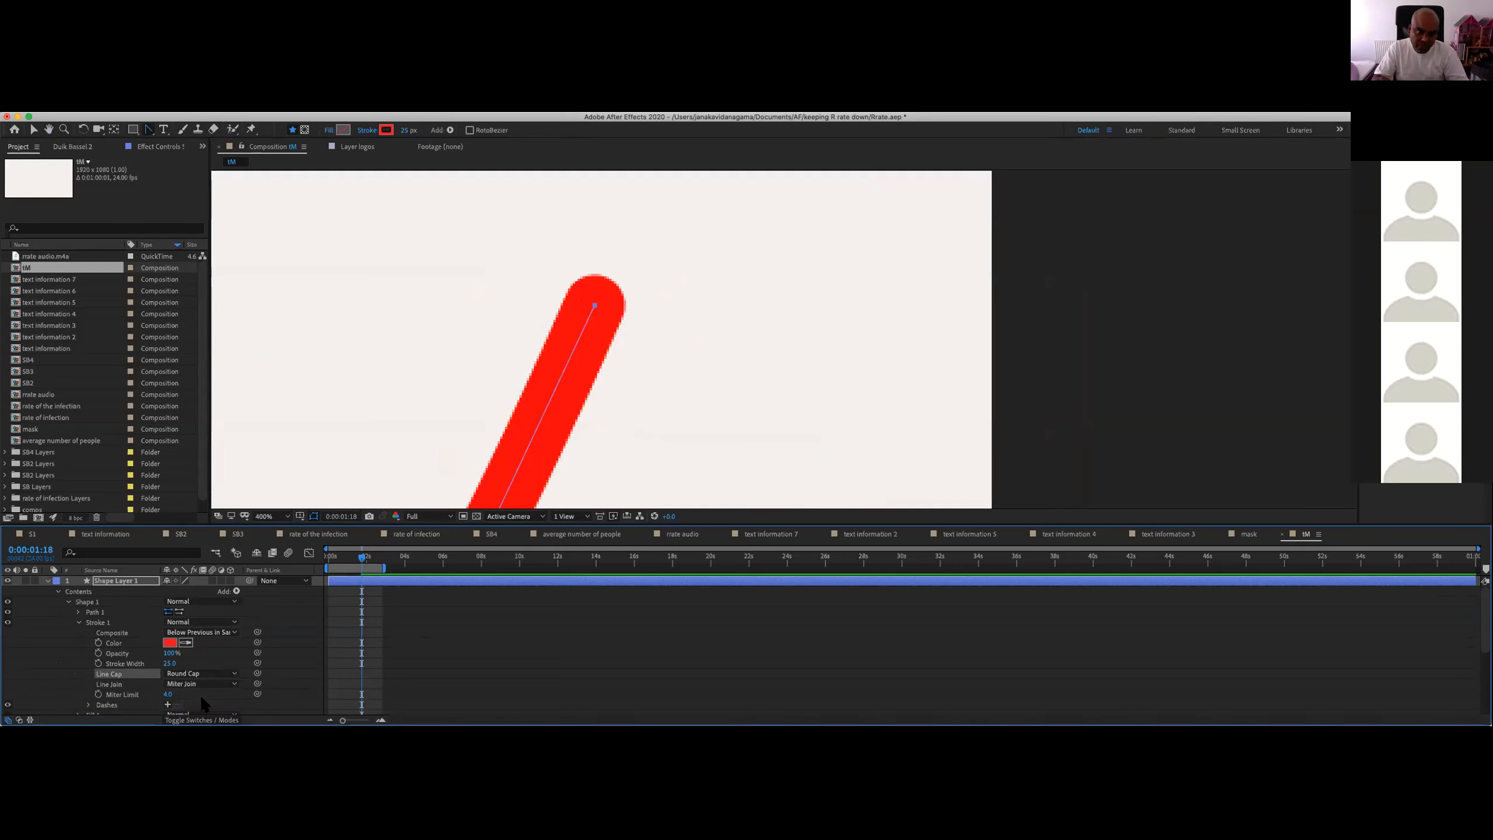
Step: Preview the whole curve's drawing animation with the rounded stroke ends
key("comma")
key("comma")
key("comma")
key("comma")
key("comma")
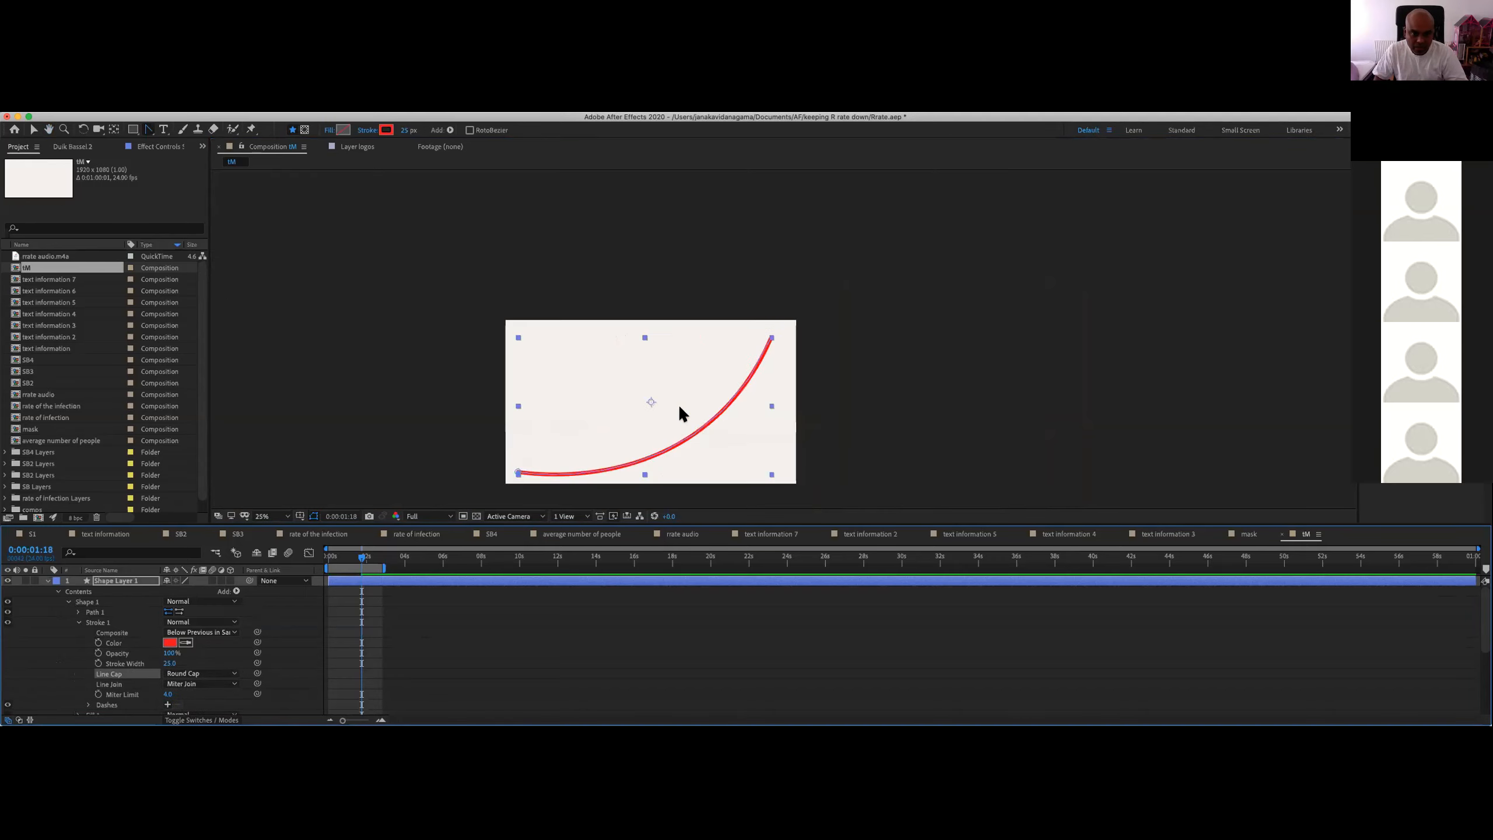
key("space")
key("period")
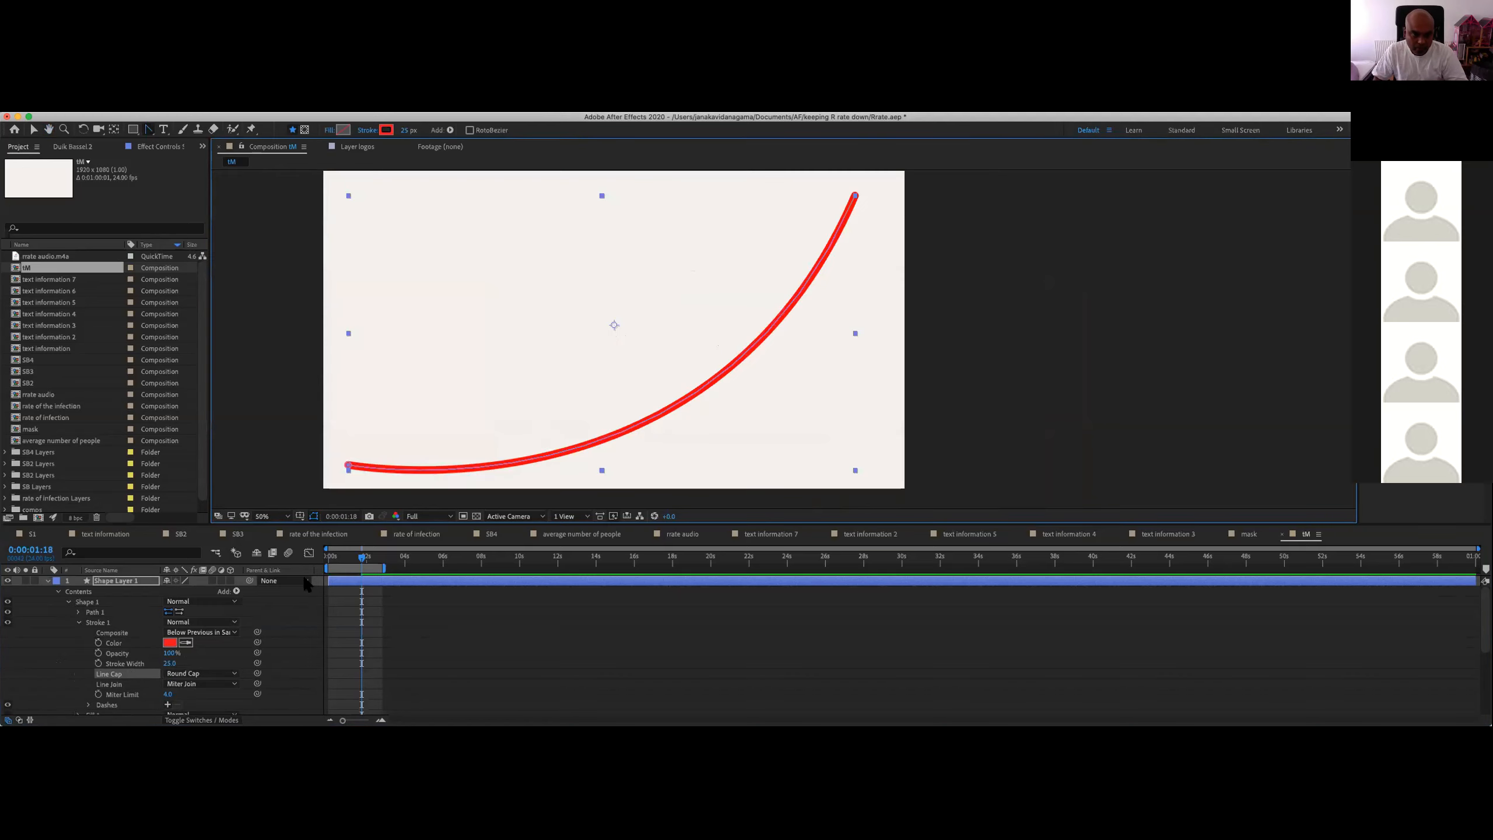
key("space")
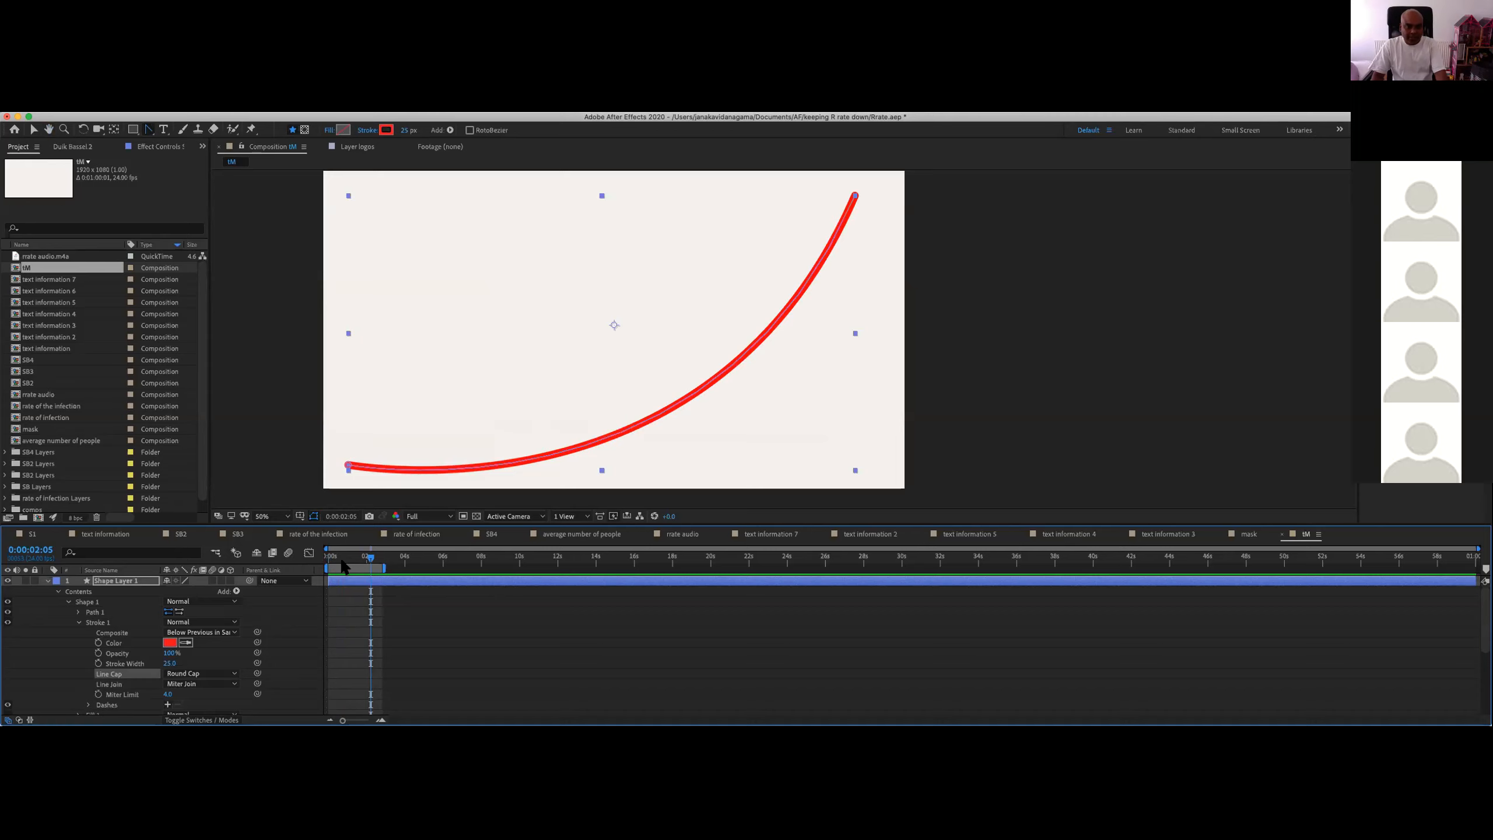
left_click(333, 558)
key("space")
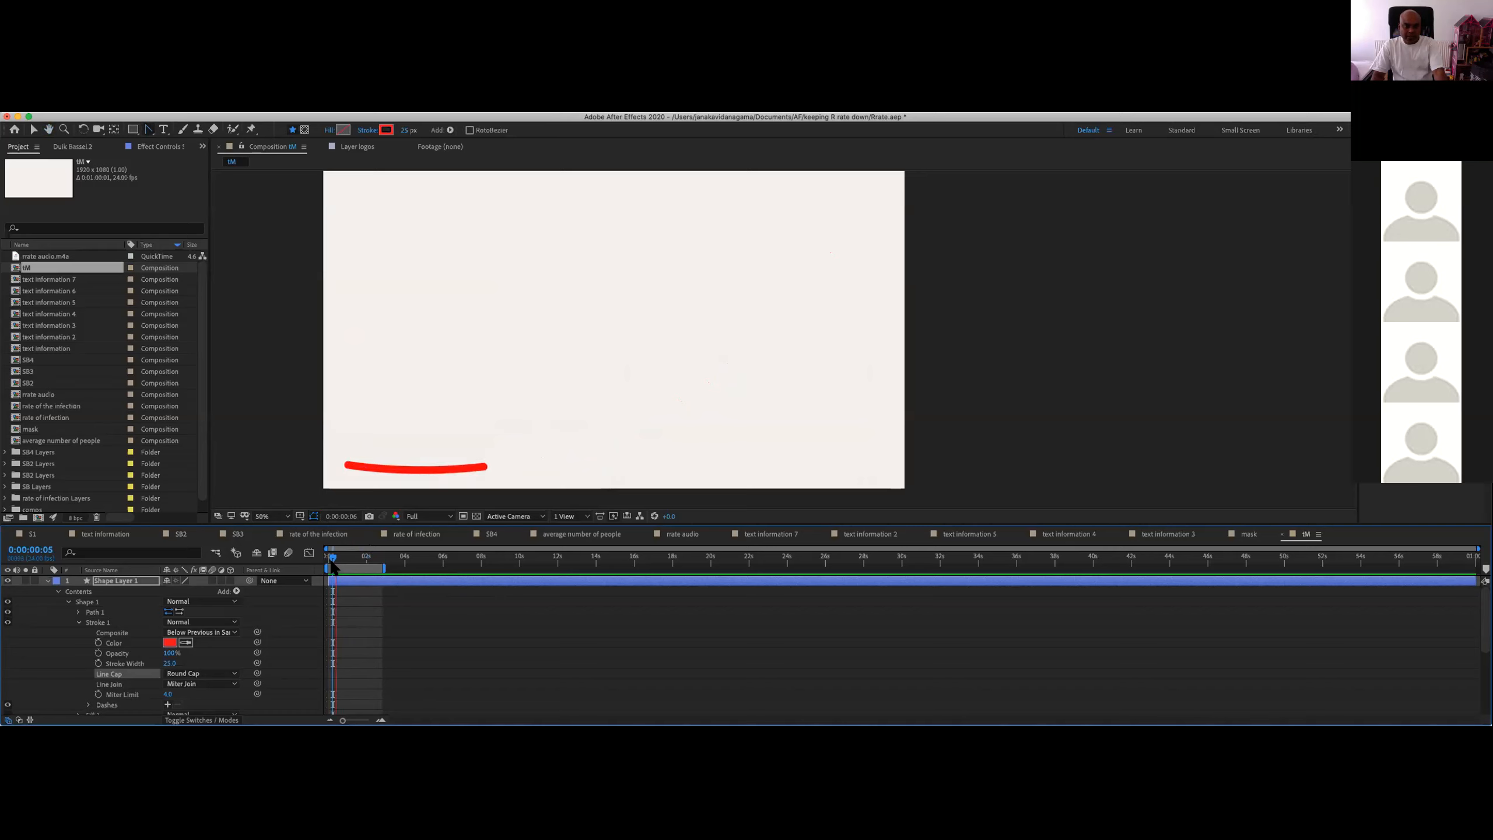
key("space")
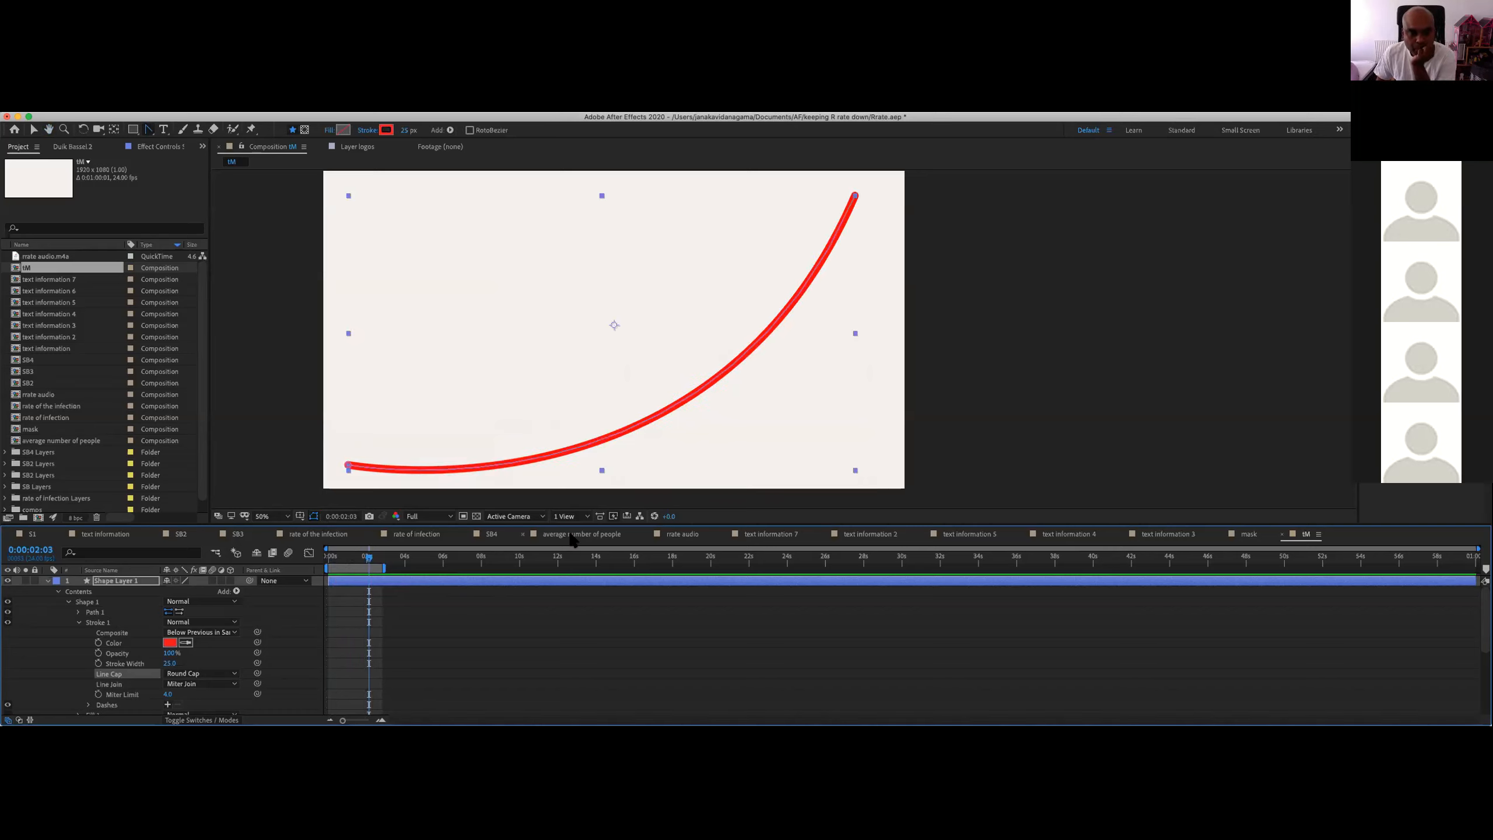
Step: Look through the other open compositions and scrub through the infection curve animation in SB4
left_click(573, 534)
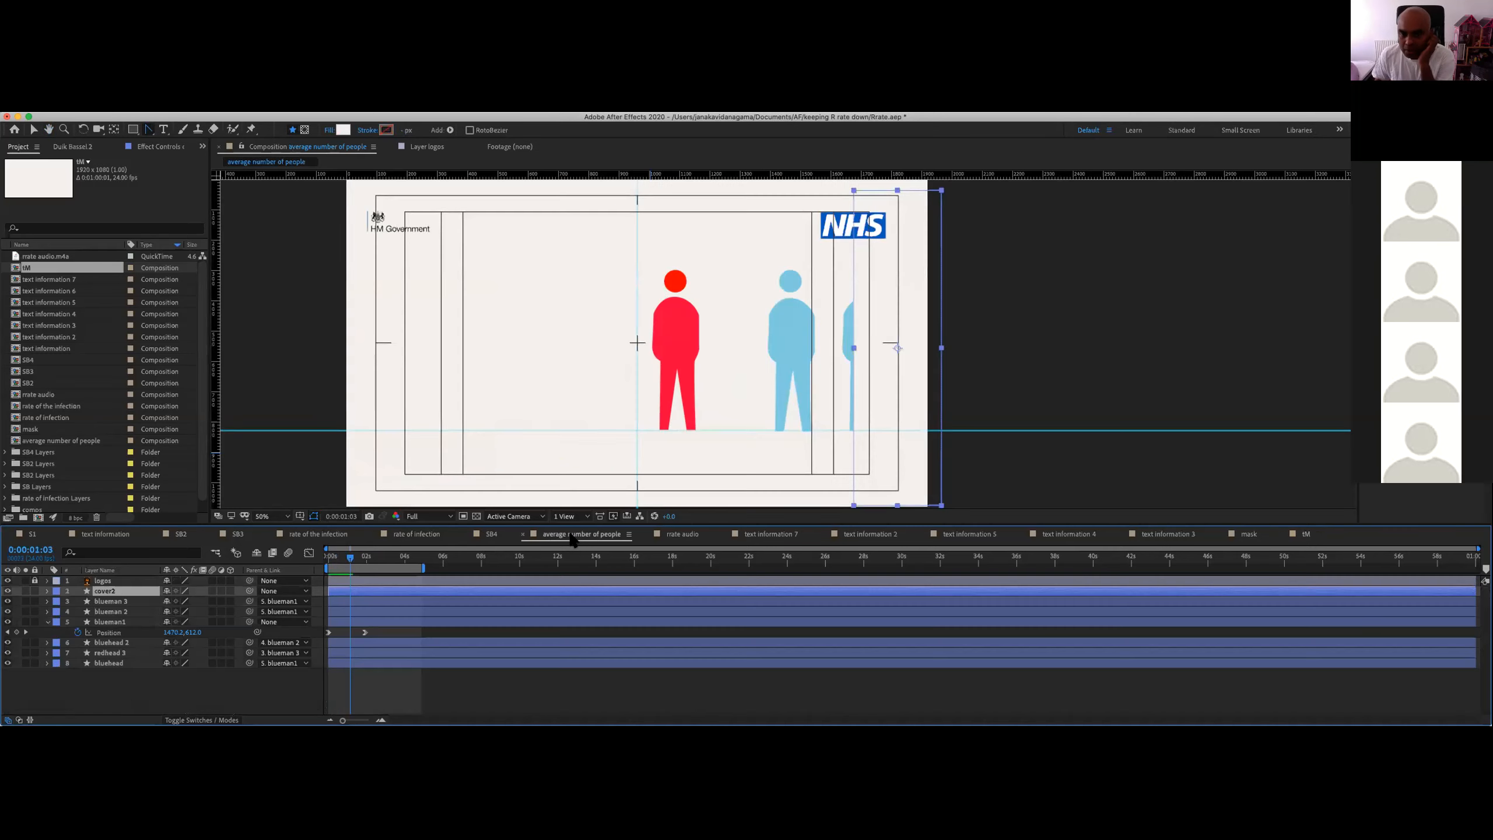
left_click(691, 535)
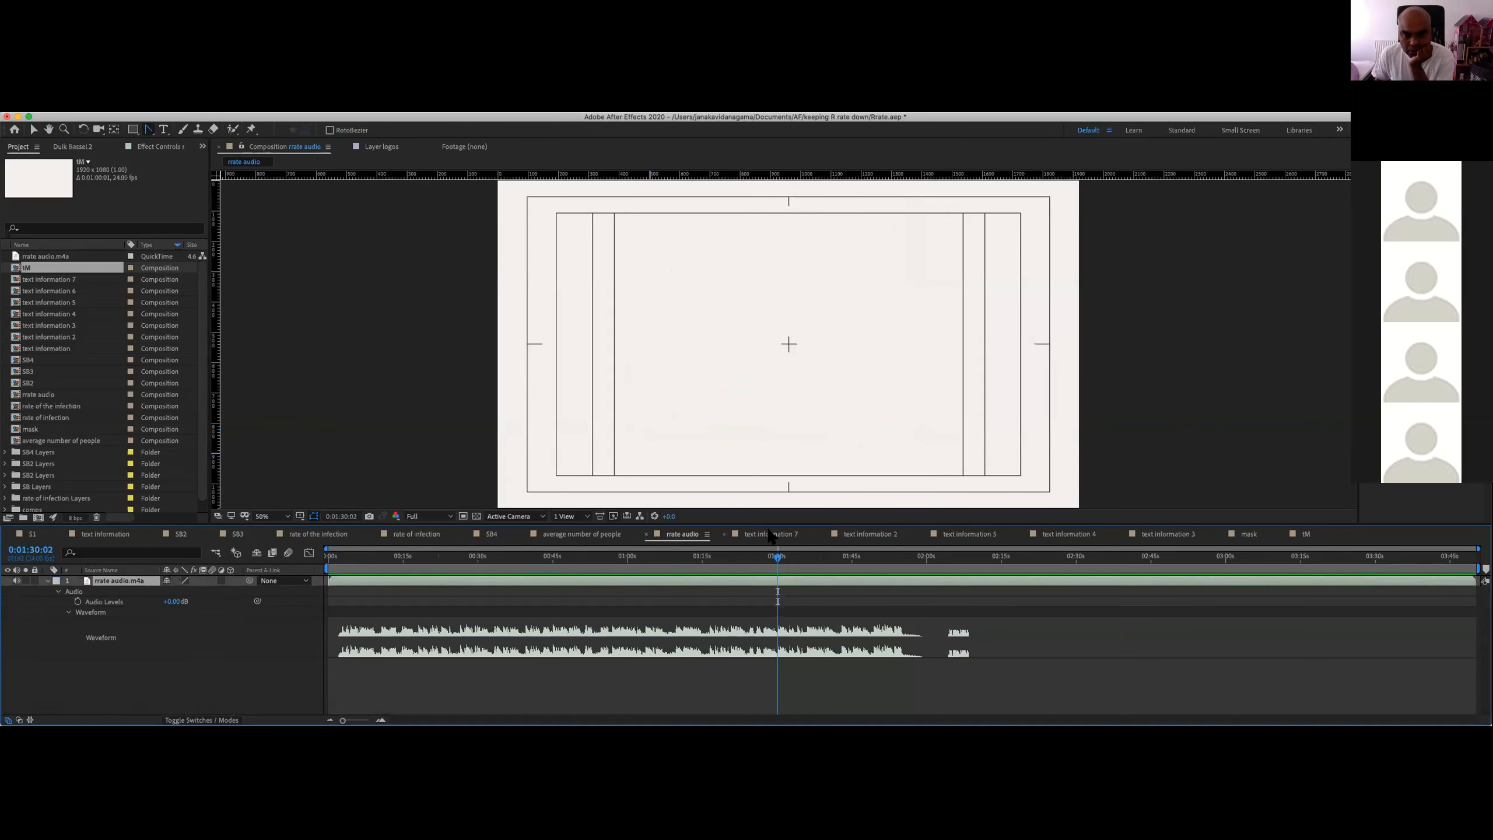
left_click(771, 534)
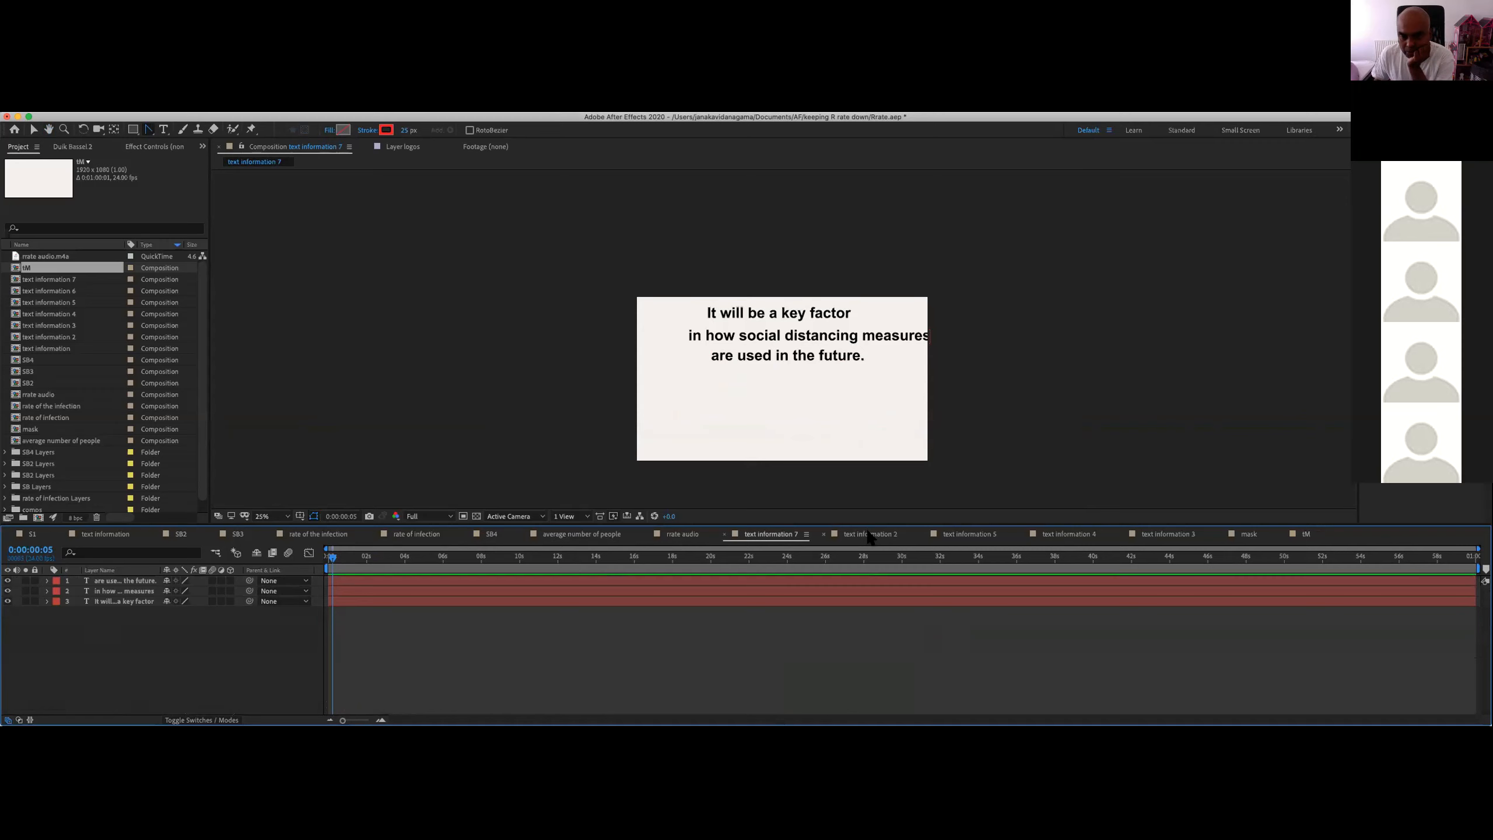
left_click(871, 535)
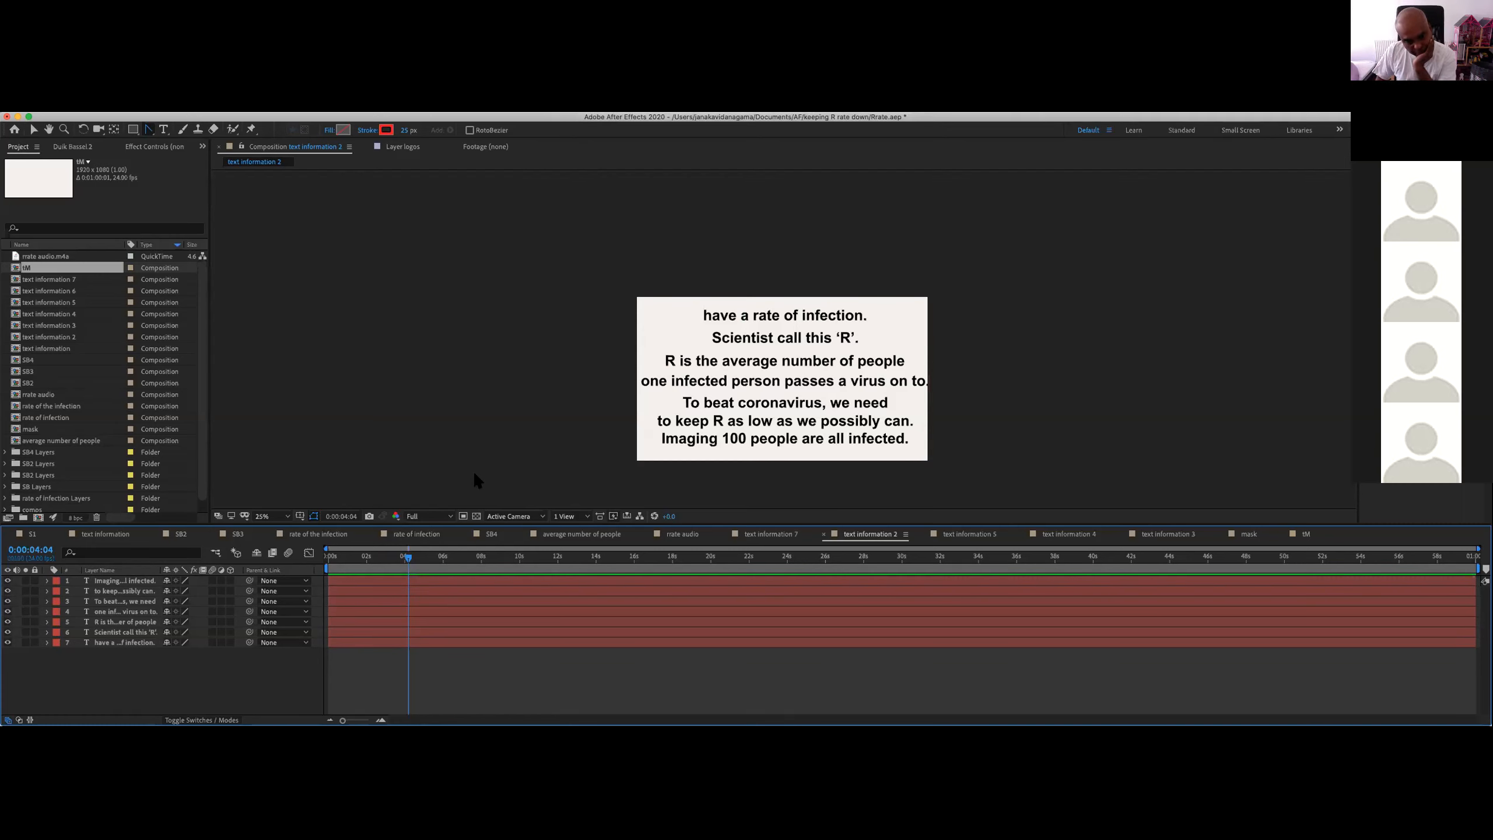
left_click(491, 535)
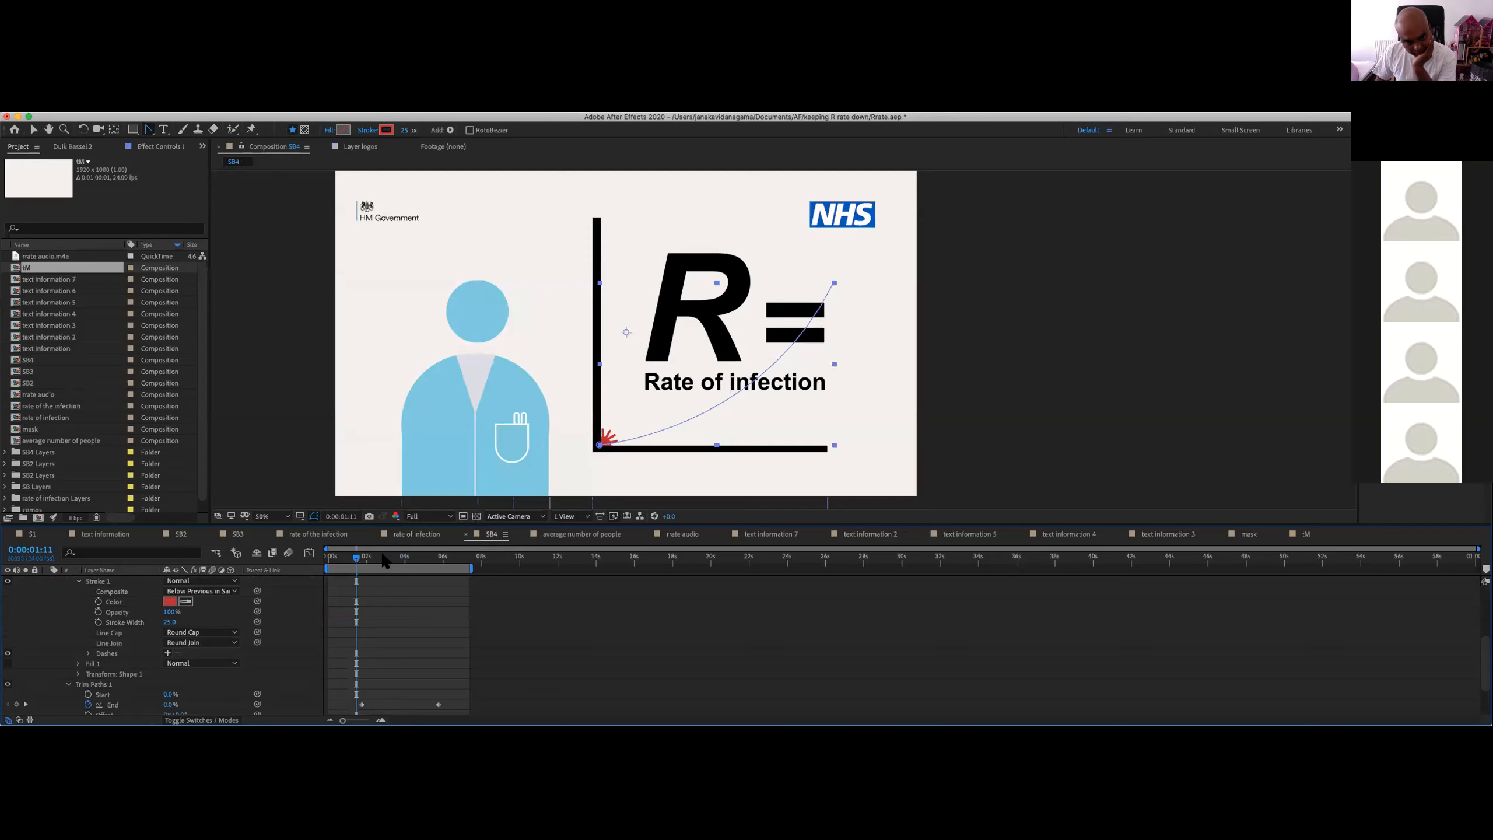
mouse_move(374, 557)
left_mouse_down()
mouse_move(330, 557)
mouse_move(493, 547)
mouse_move(510, 518)
mouse_move(491, 516)
left_mouse_up()
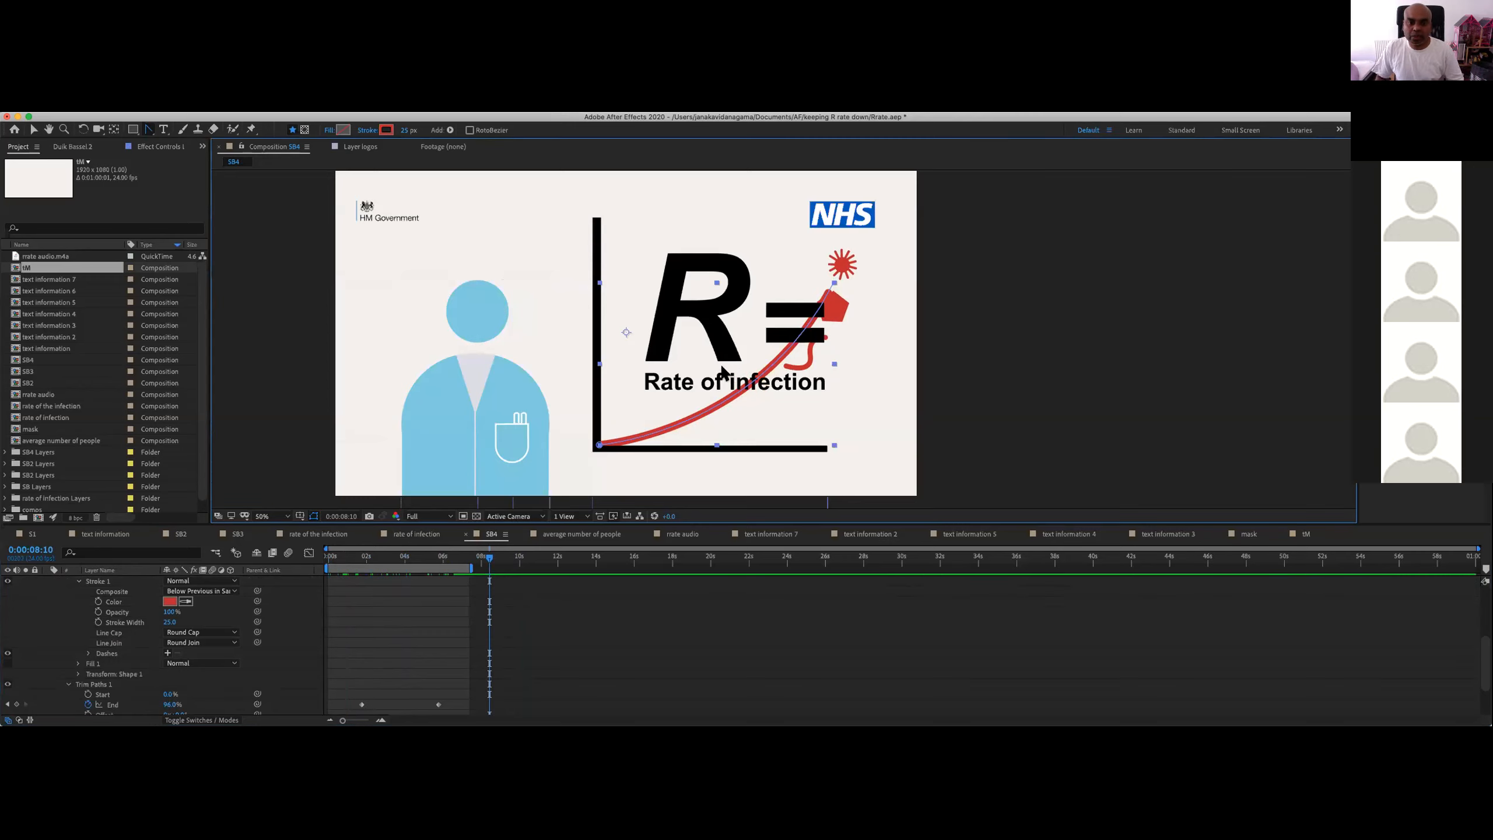
Step: Shift the Rate of infection, = and R text layers in SB4 to start at about 9 seconds
scroll(49, 621, "up", 5)
left_click(47, 641)
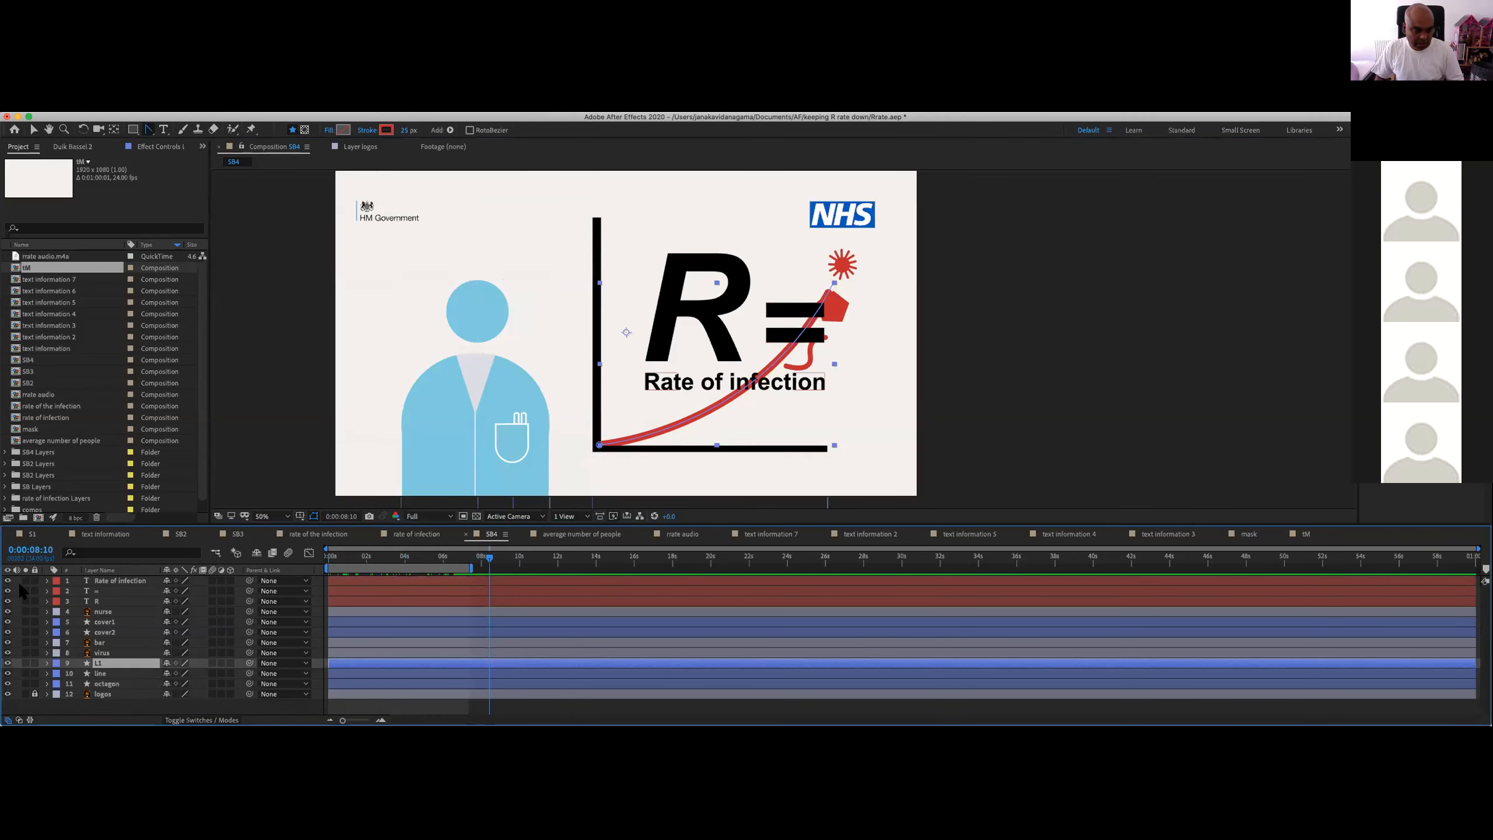
left_click_drag(361, 562, 471, 551)
left_click(372, 582)
left_click(381, 602, "shift")
left_click_drag(380, 579, 537, 579)
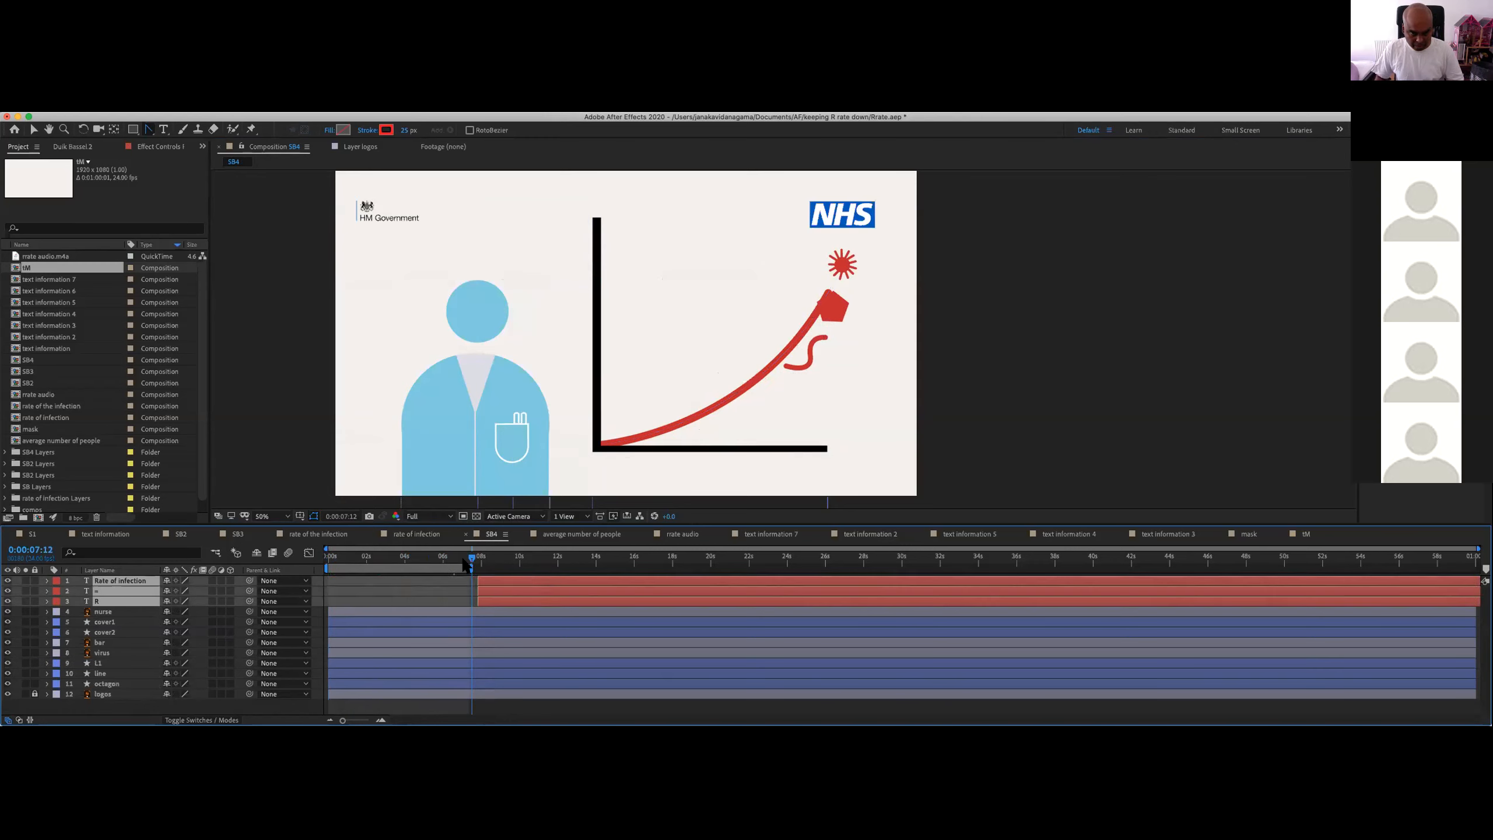
key("space")
key("space")
left_click(489, 556)
left_click_drag(491, 559, 534, 575)
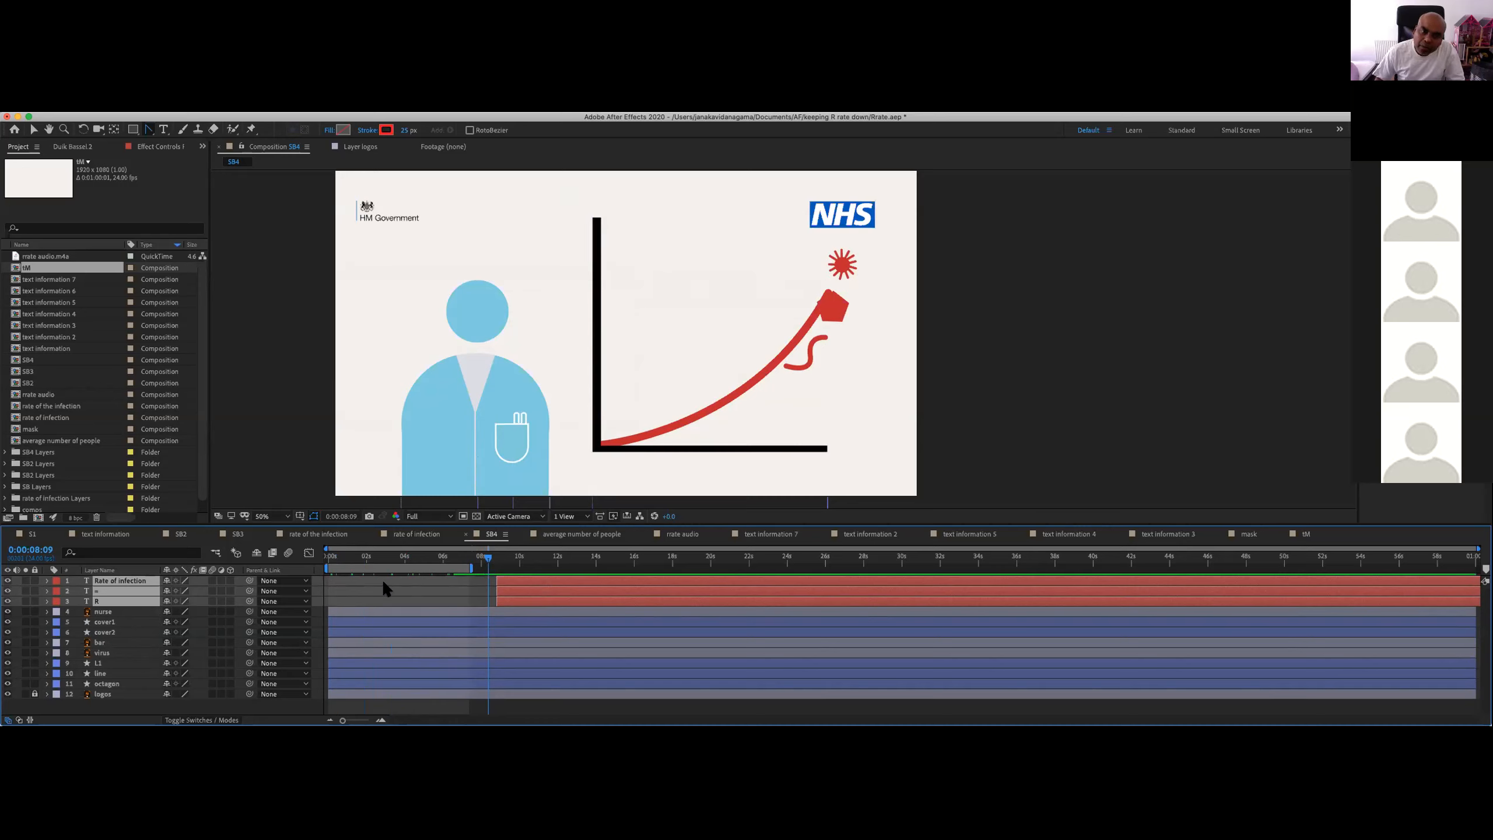
Step: Extend the SB4 work area to end at about 16 seconds and scrub across the end of the curve animation
left_click_drag(472, 568, 642, 567)
left_click_drag(463, 565, 588, 549)
mouse_move(464, 559)
left_mouse_down()
mouse_move(346, 556)
mouse_move(522, 569)
mouse_move(331, 562)
mouse_move(535, 566)
mouse_move(348, 578)
mouse_move(465, 564)
mouse_move(441, 566)
left_mouse_up()
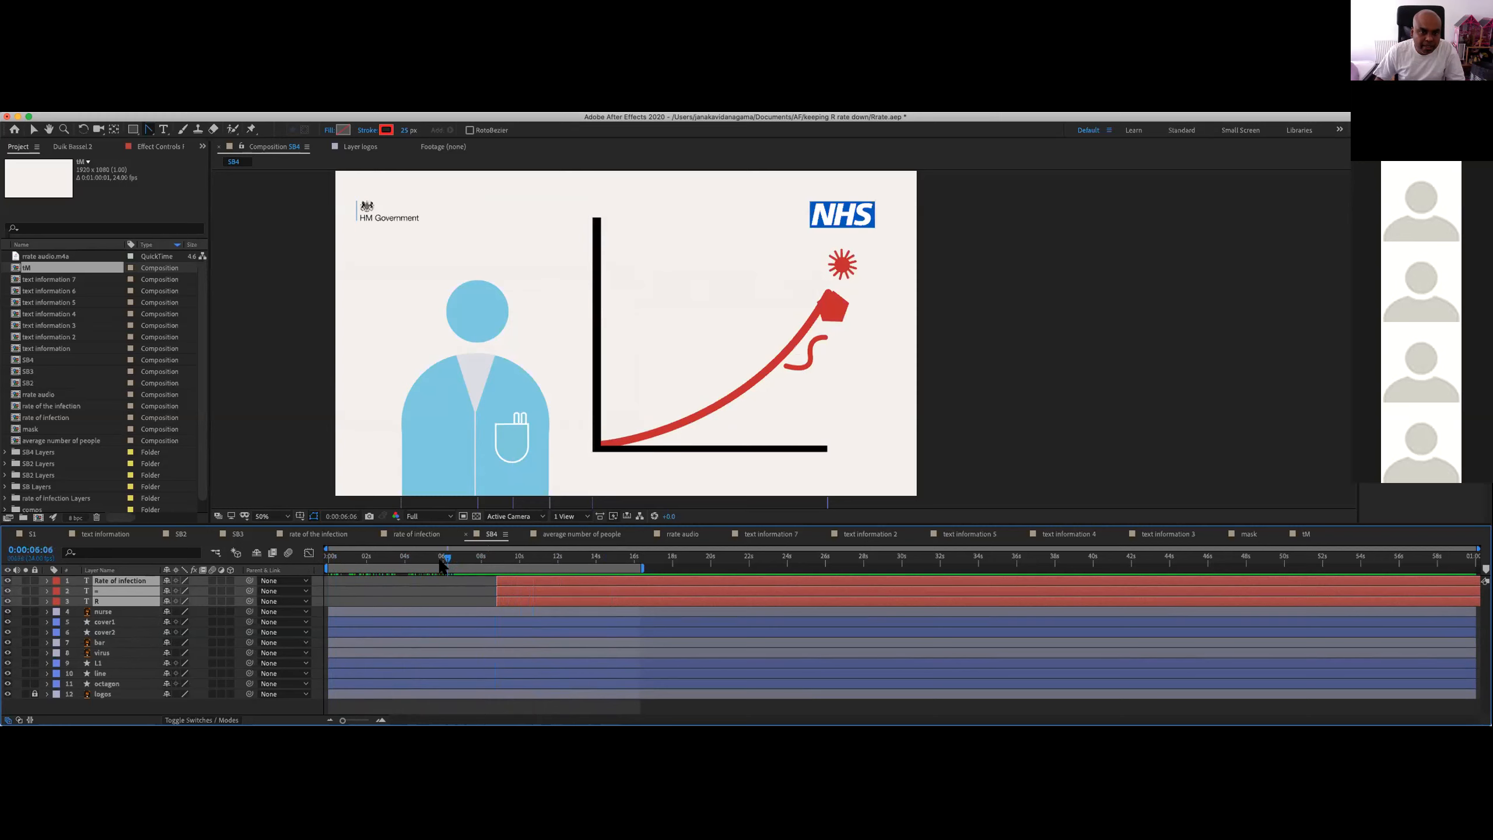
Step: Select the virus layer at the curve's tip, toggle its visibility off and on, and reveal its transform properties
left_click(839, 276)
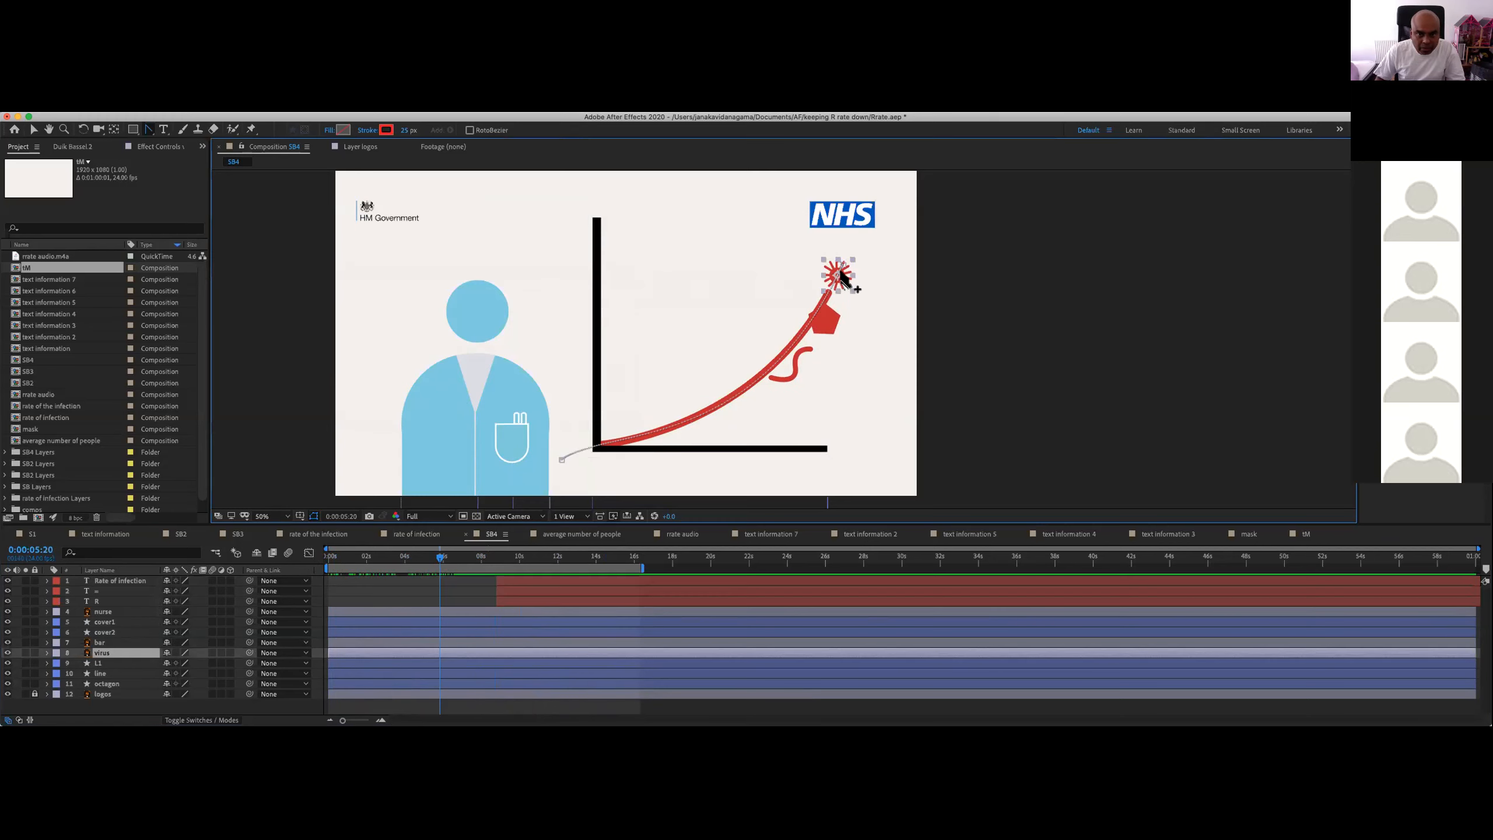
left_click(8, 653)
left_click(8, 652)
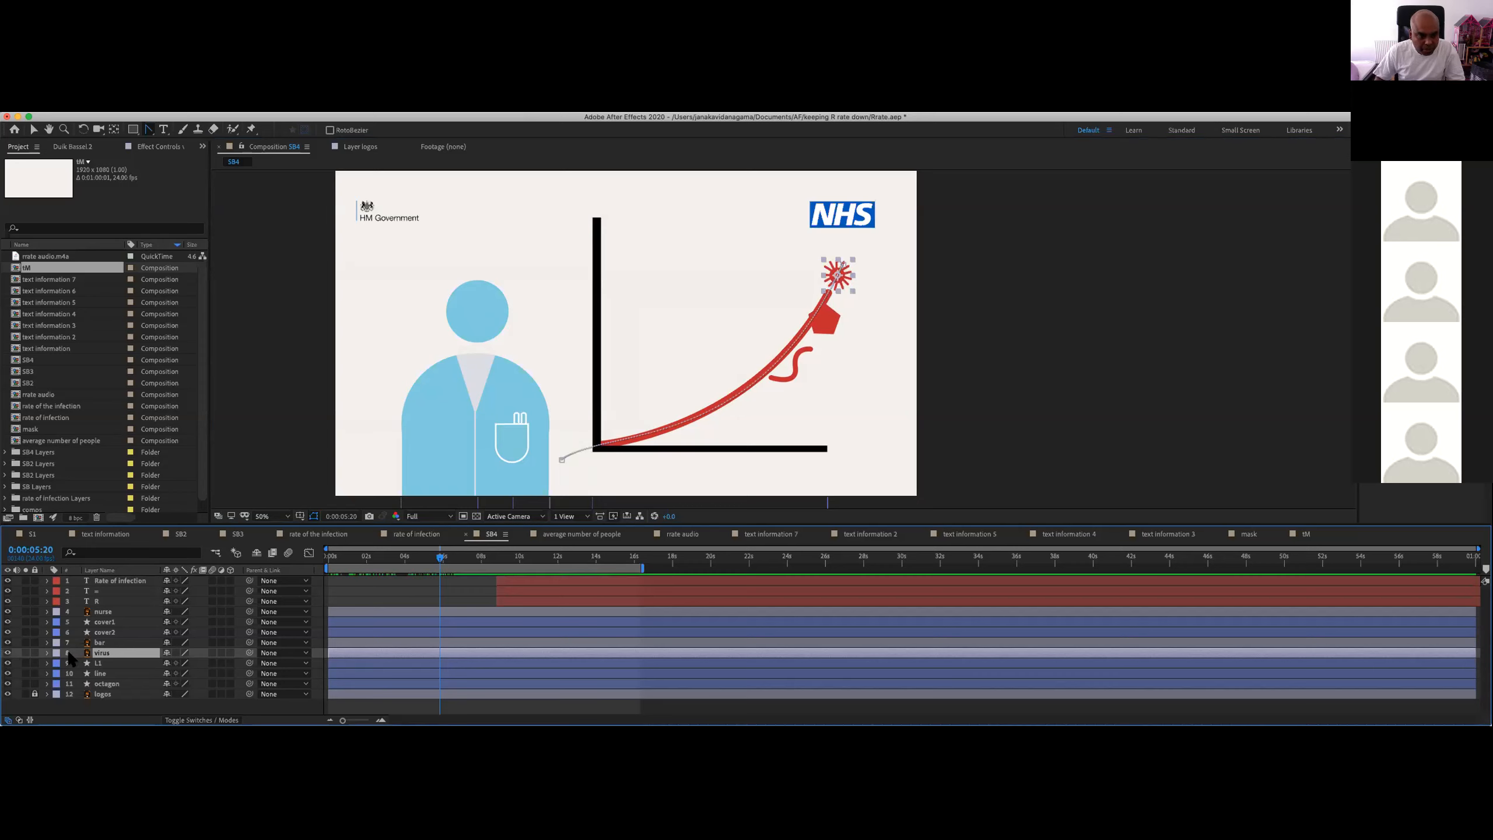
left_click(48, 653)
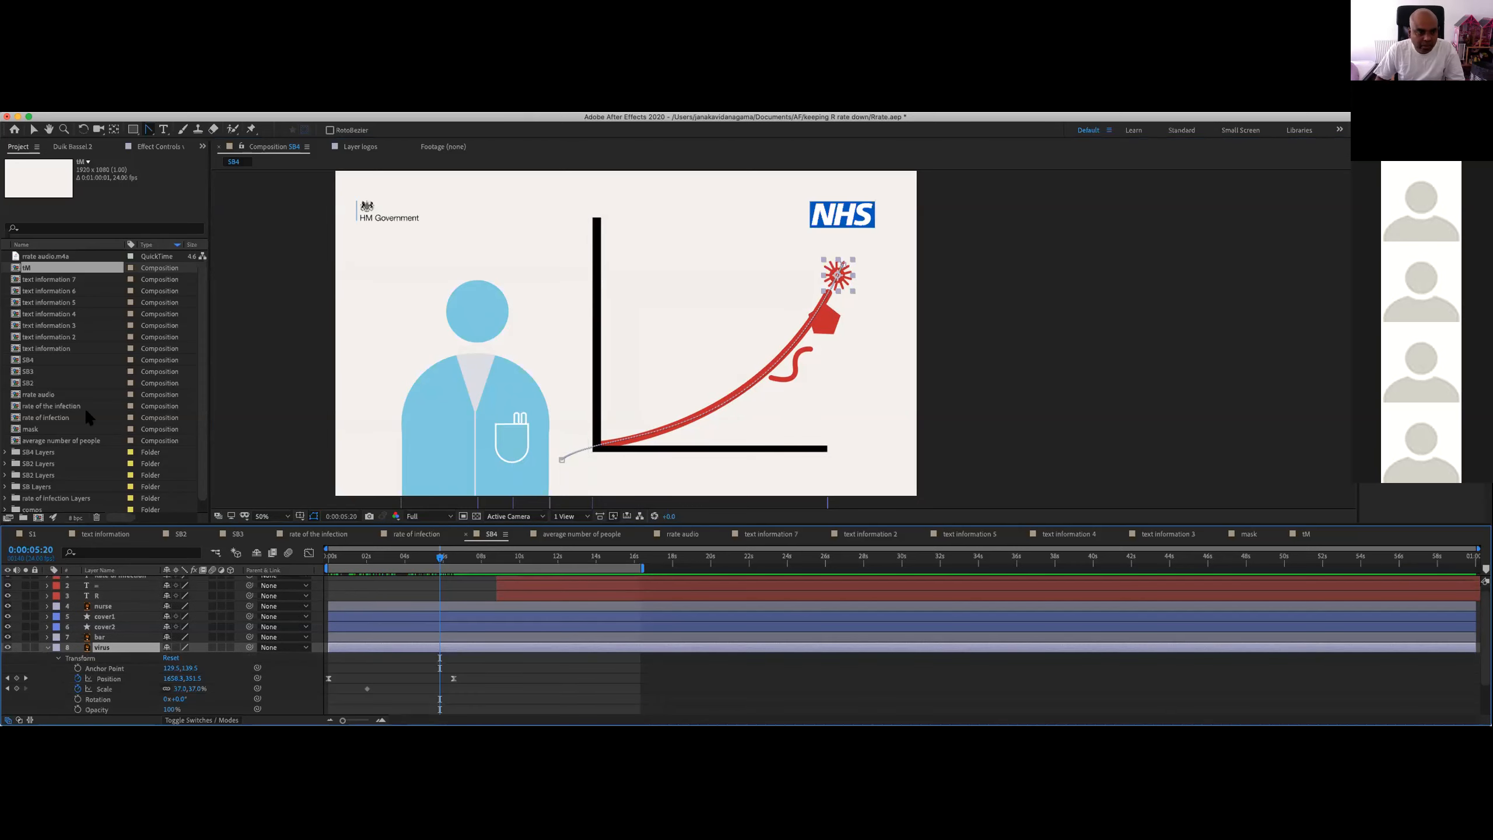
Step: Copy the virus layer from SB4 and paste it into the composition with the red curve
left_click(33, 130)
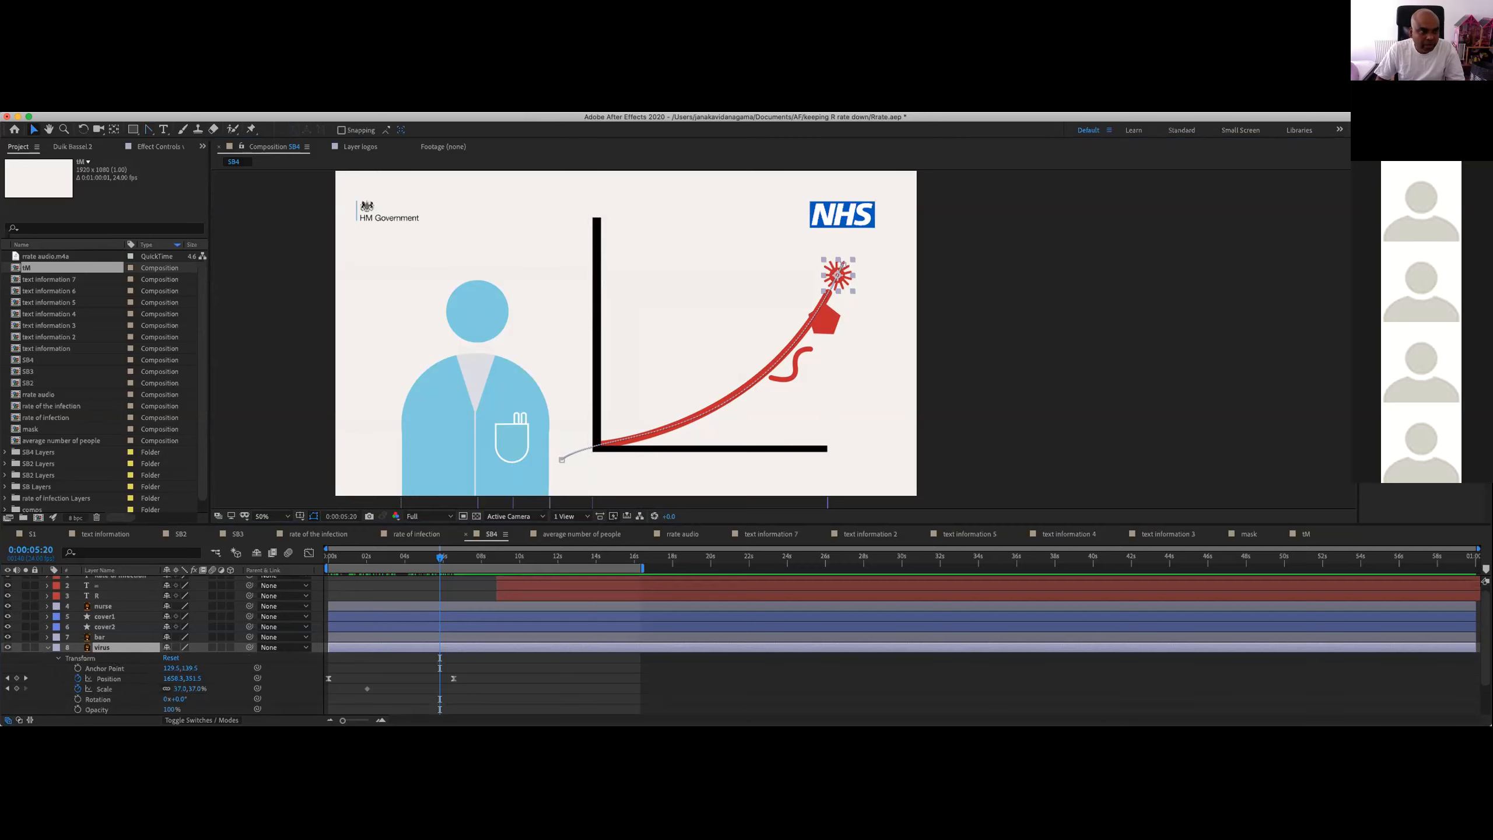
left_click(93, 107)
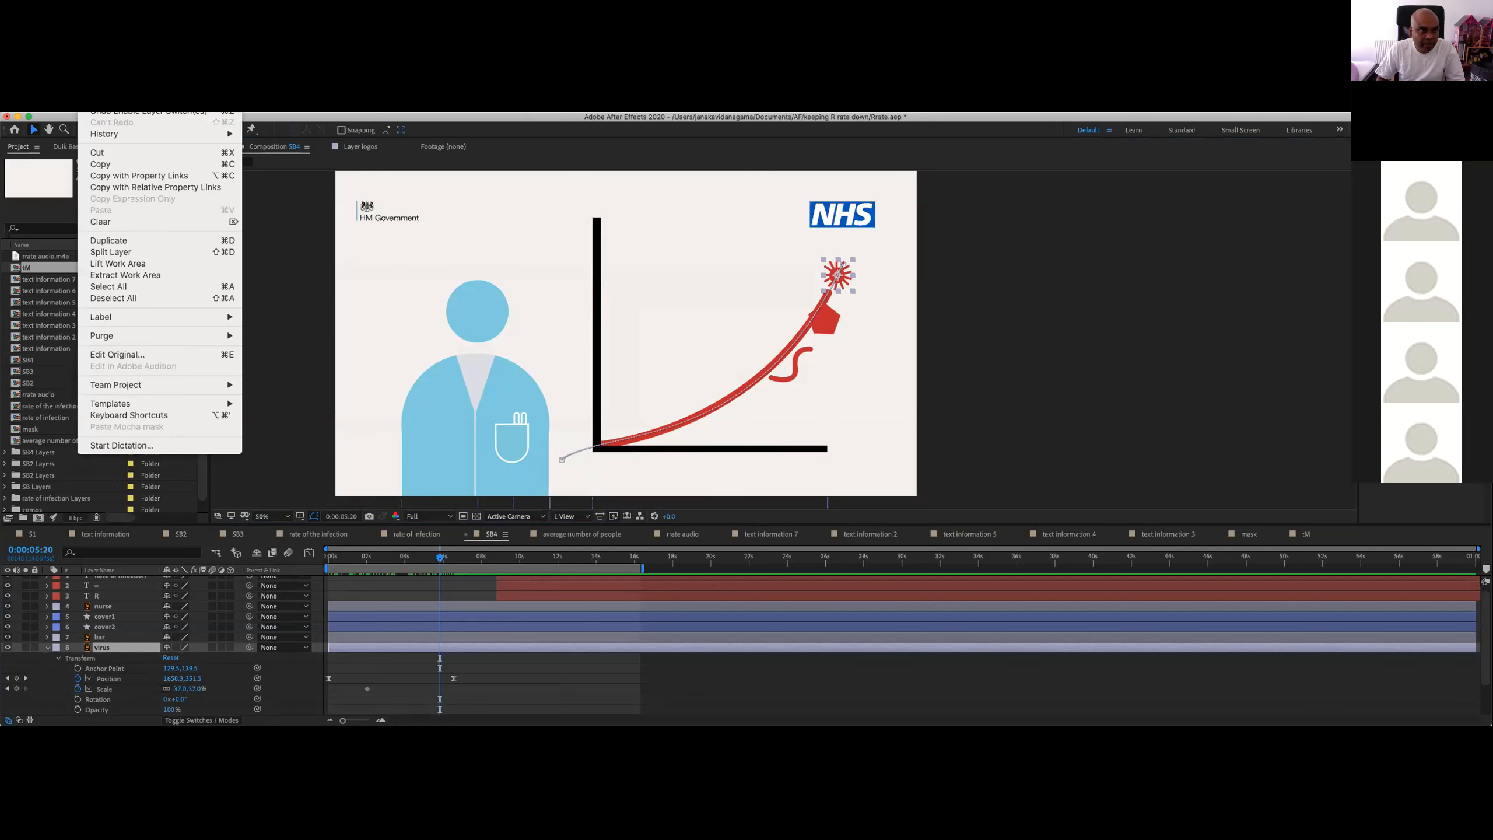
left_click(101, 163)
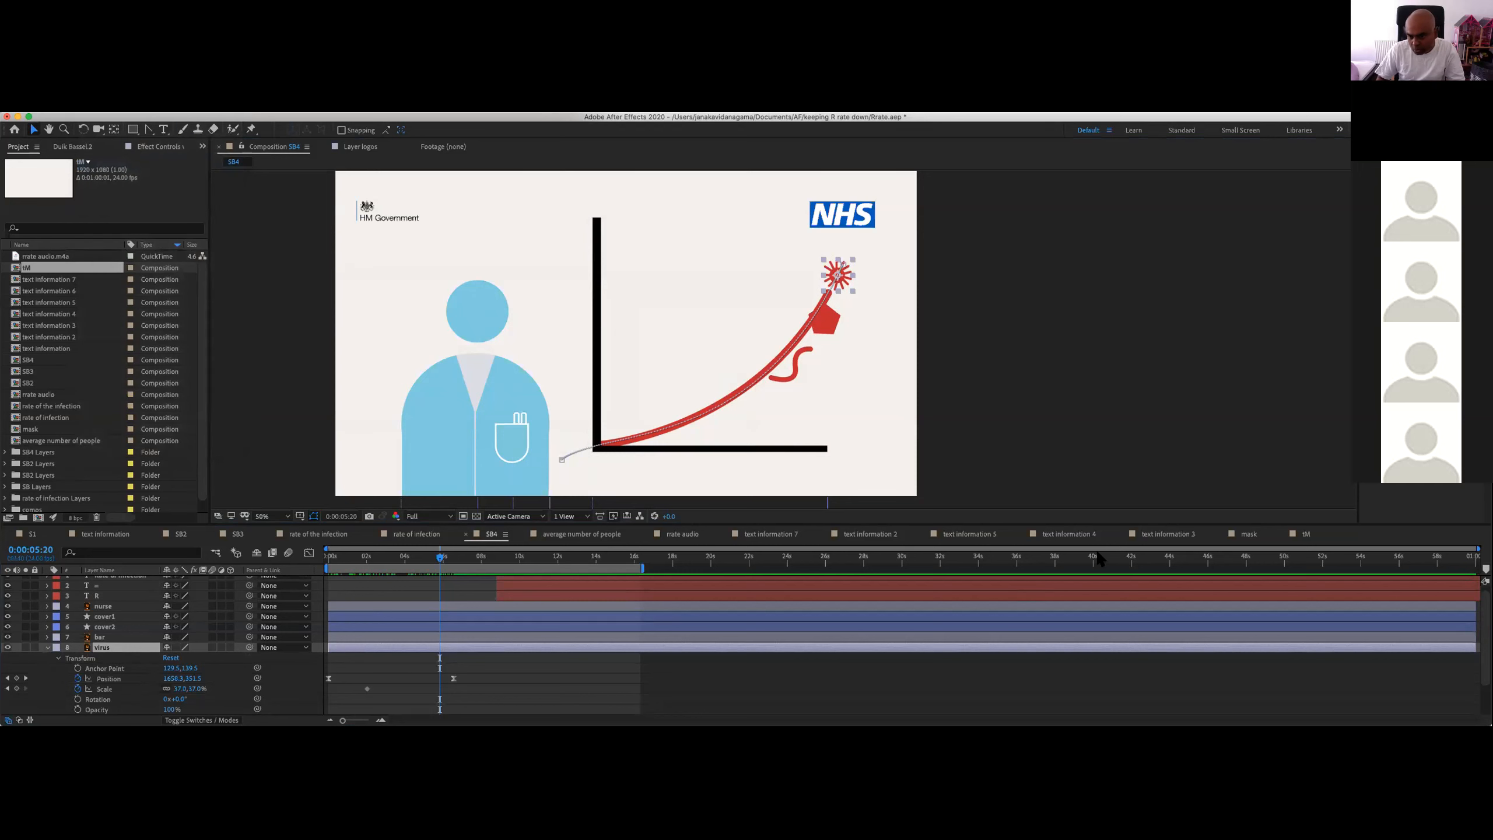
left_click(1173, 534)
left_click(1240, 534)
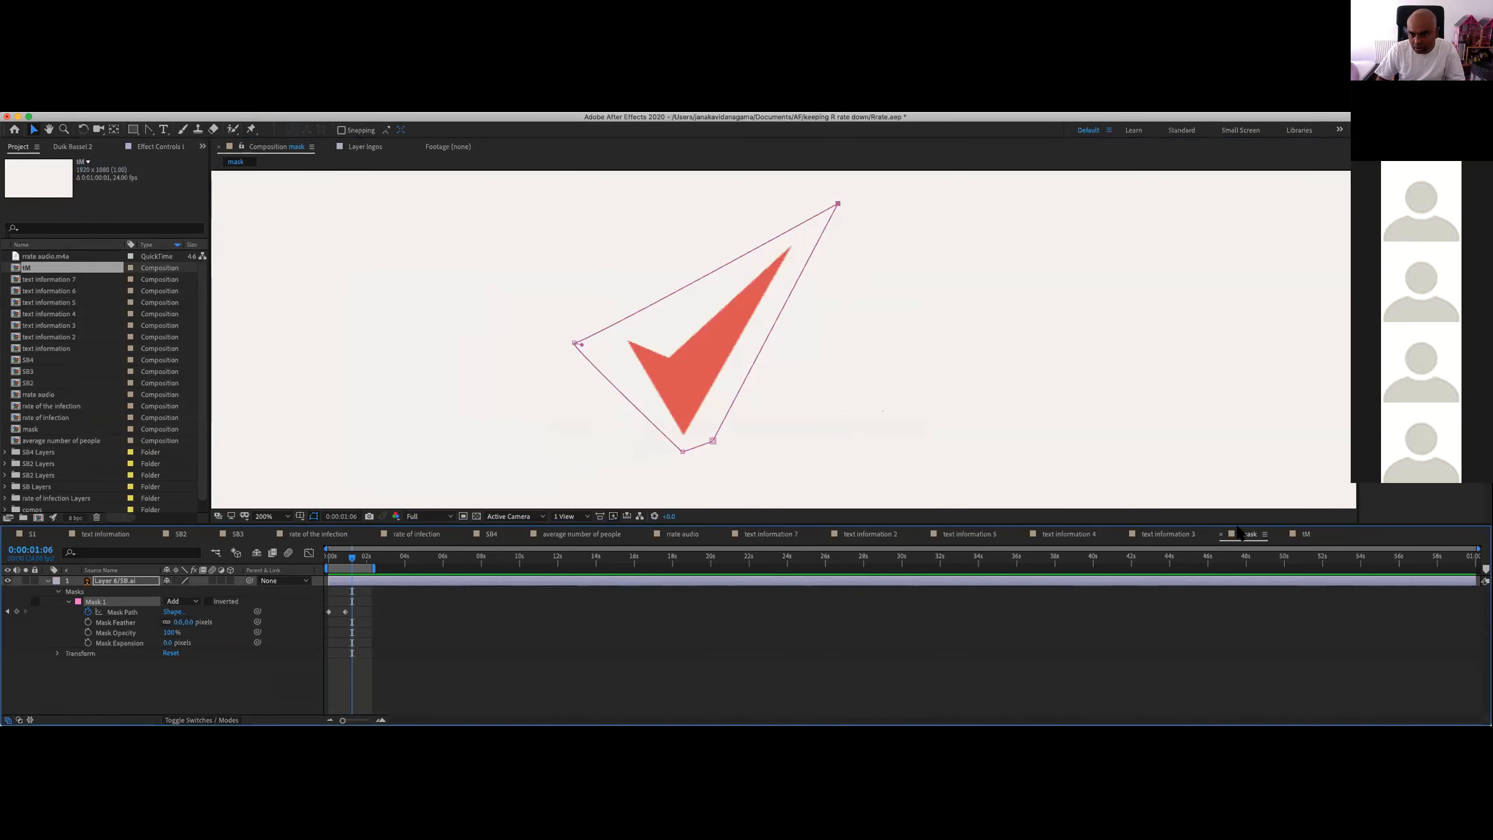
left_click(1304, 535)
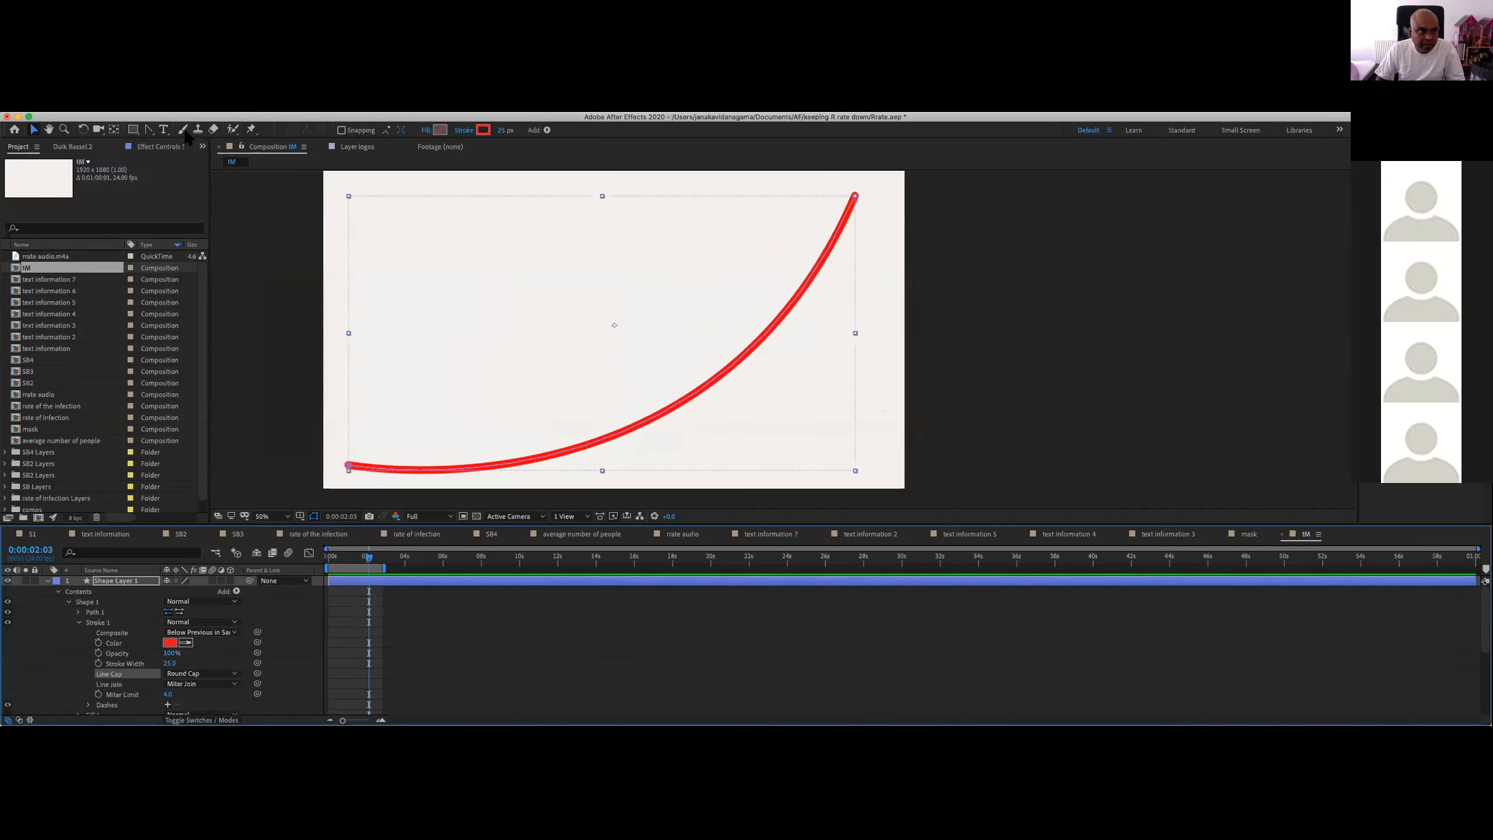
left_click(88, 110)
left_click(110, 209)
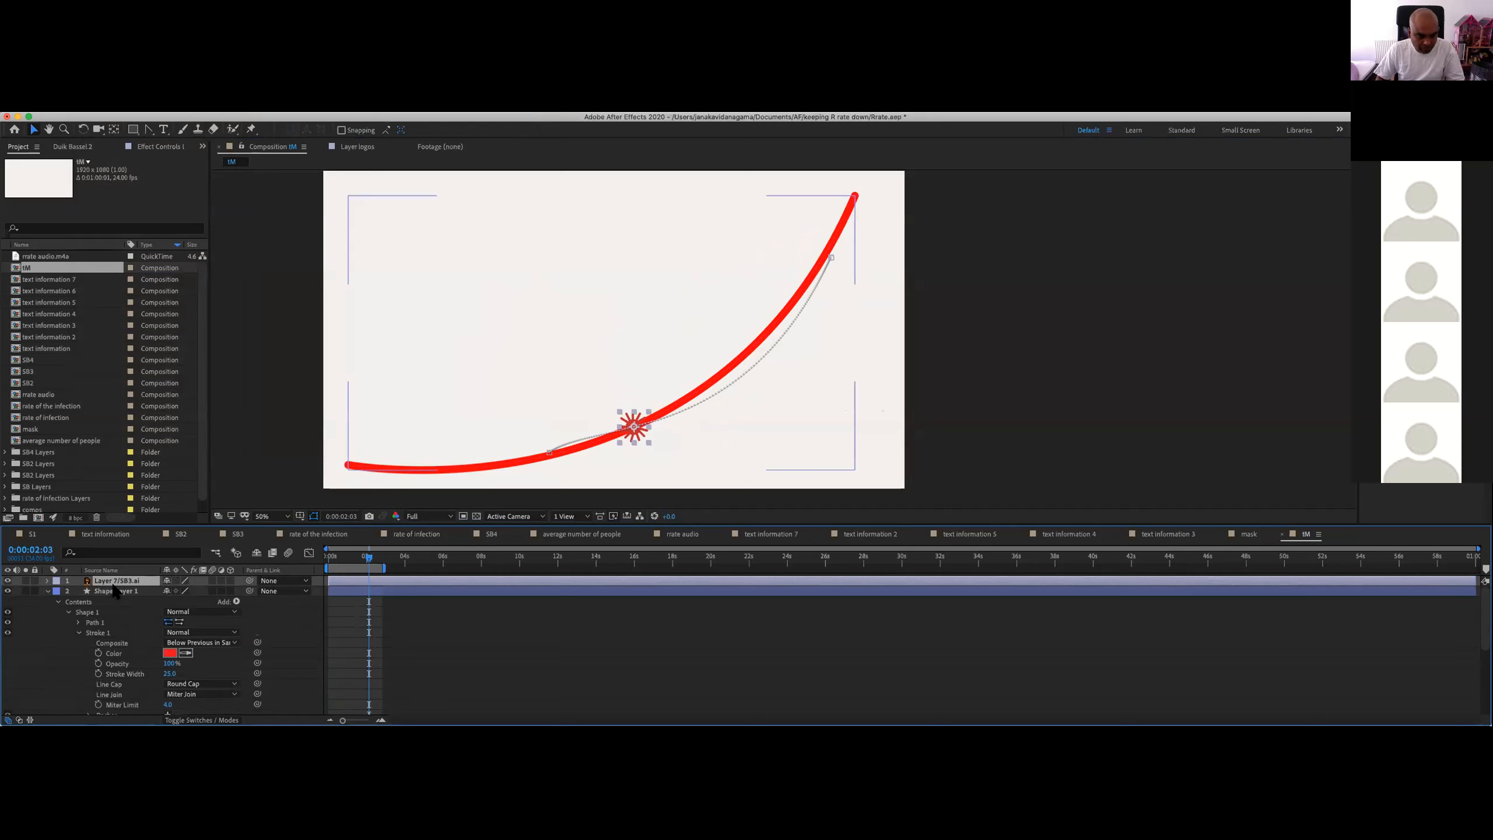
Step: Reveal the pasted virus layer's keyframes and delete all its Position and Scale keyframes
key("u")
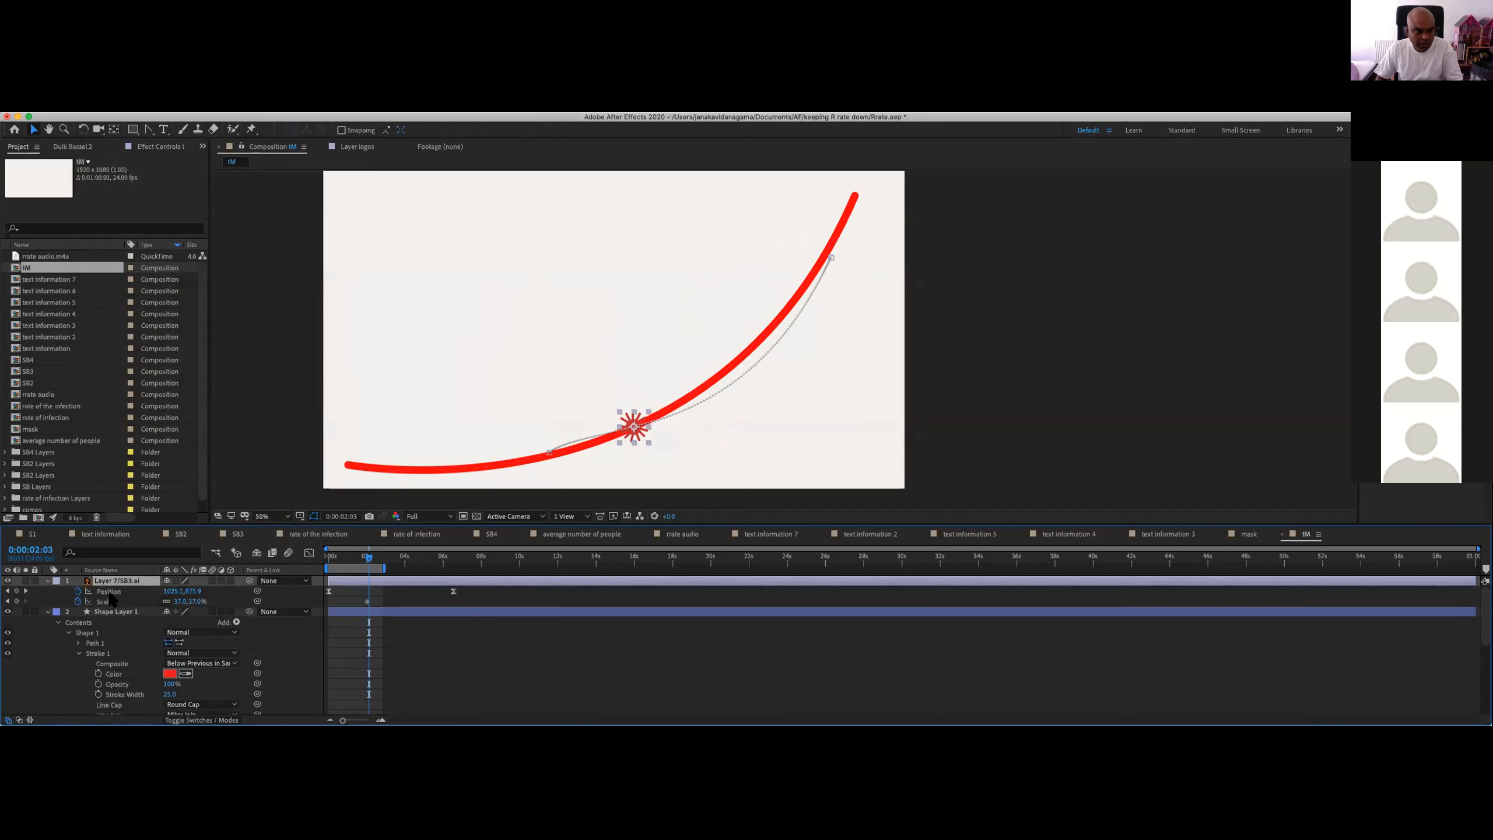
left_click(328, 591)
key("Delete")
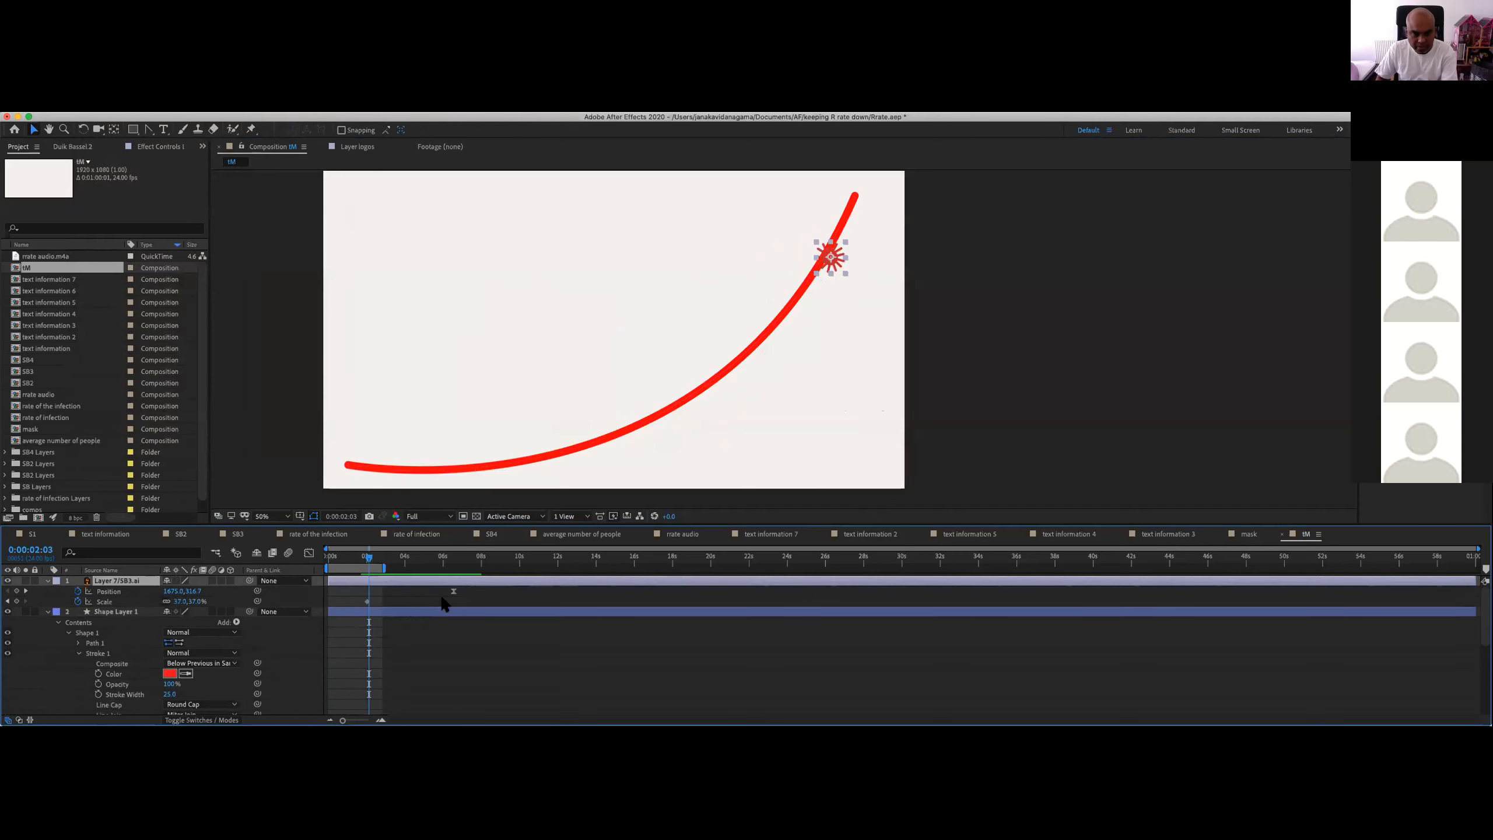
left_click(453, 590)
key("Delete")
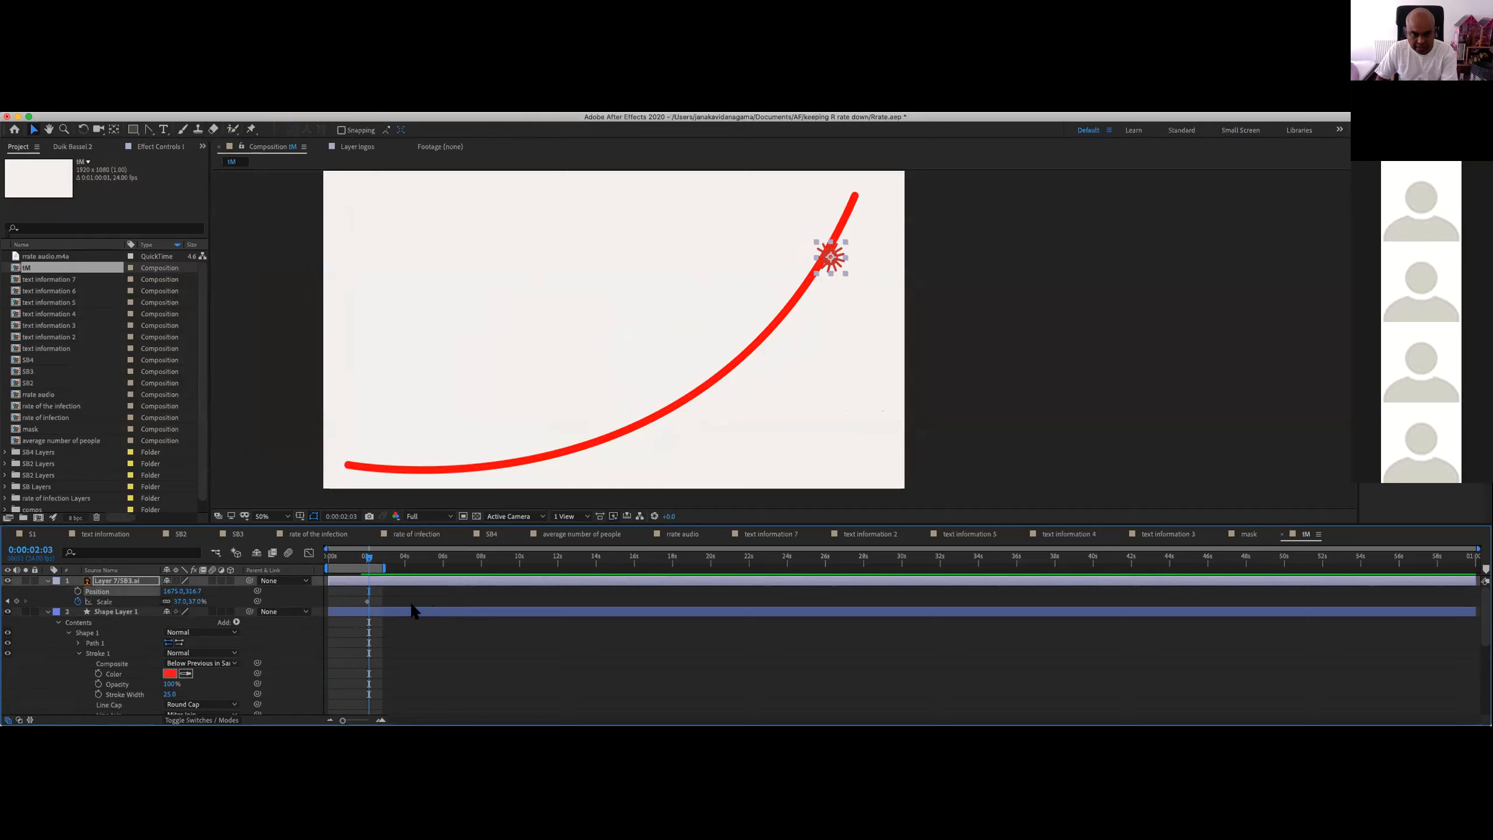
left_click(367, 601)
key("Delete")
Step: Place the virus on the curve's lower starting end and set a Position keyframe at 0:00:00:00
mouse_move(369, 557)
left_mouse_down()
mouse_move(280, 558)
mouse_move(395, 556)
mouse_move(328, 558)
left_mouse_up()
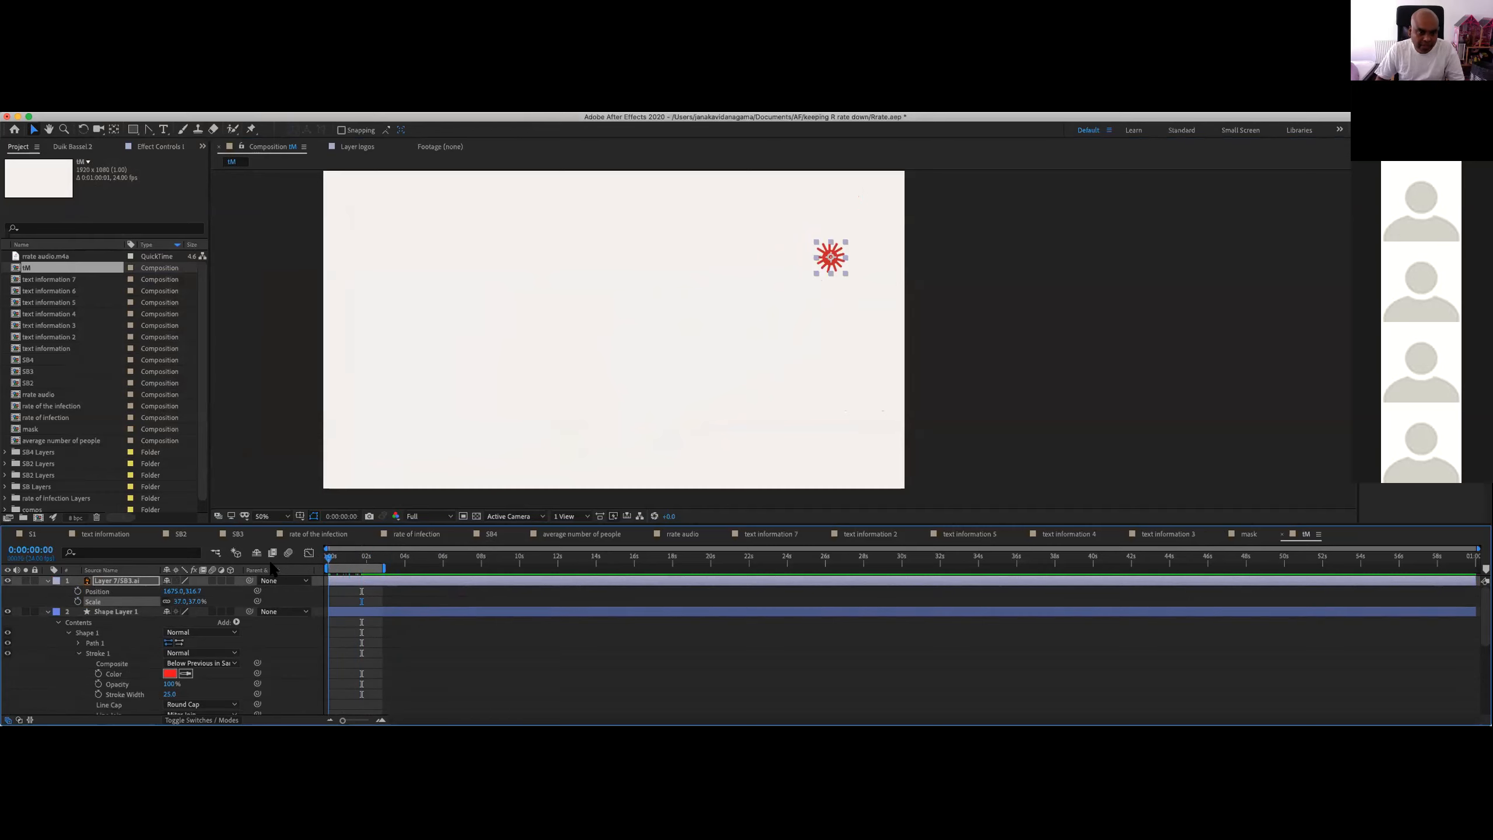
left_click_drag(837, 258, 456, 448)
left_click_drag(374, 468, 366, 475)
left_click_drag(329, 559, 356, 561)
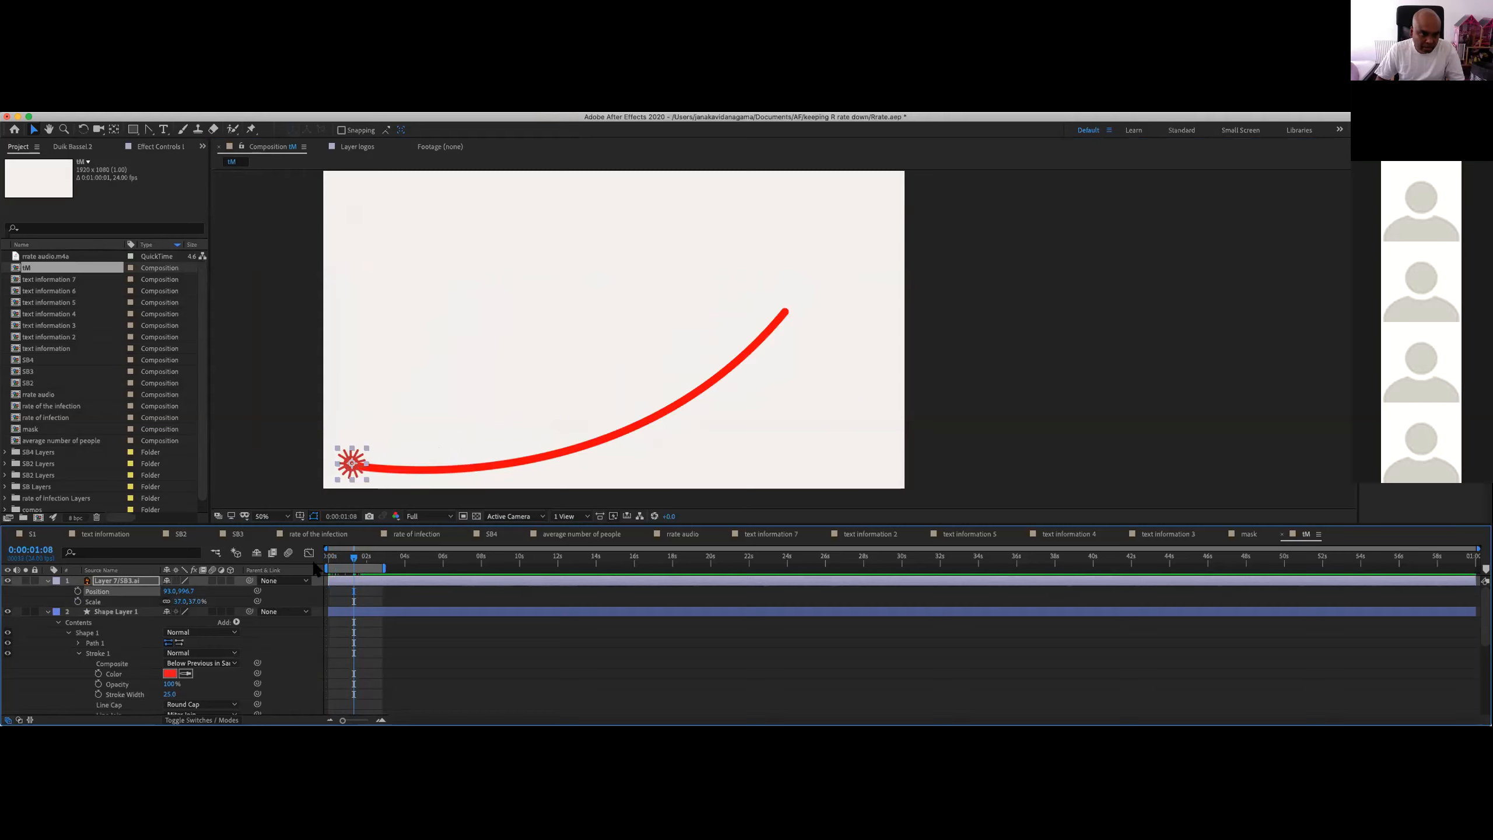
mouse_move(351, 559)
left_mouse_down()
mouse_move(332, 559)
mouse_move(368, 558)
left_mouse_up()
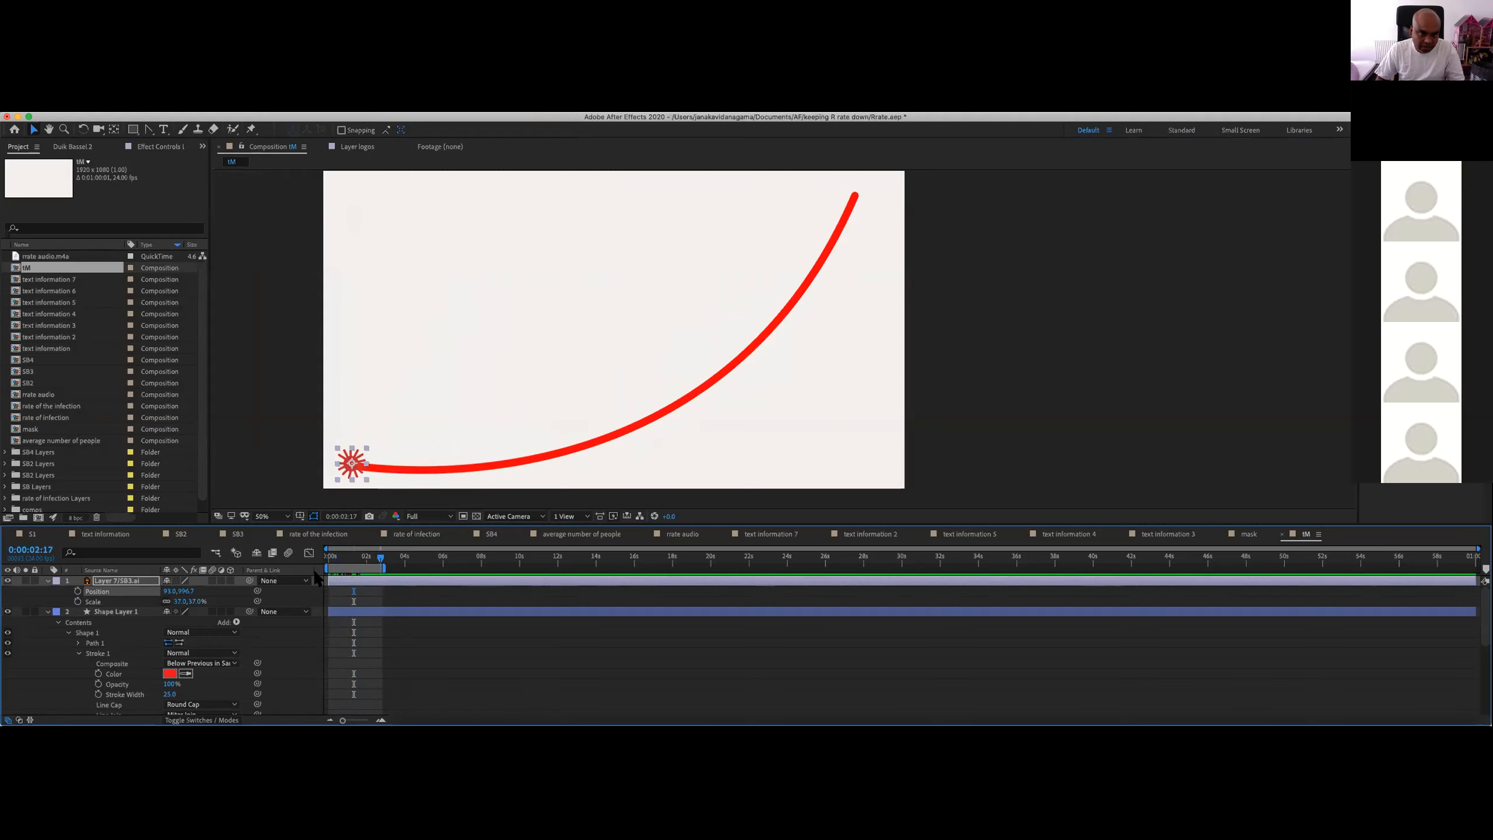
key("Home")
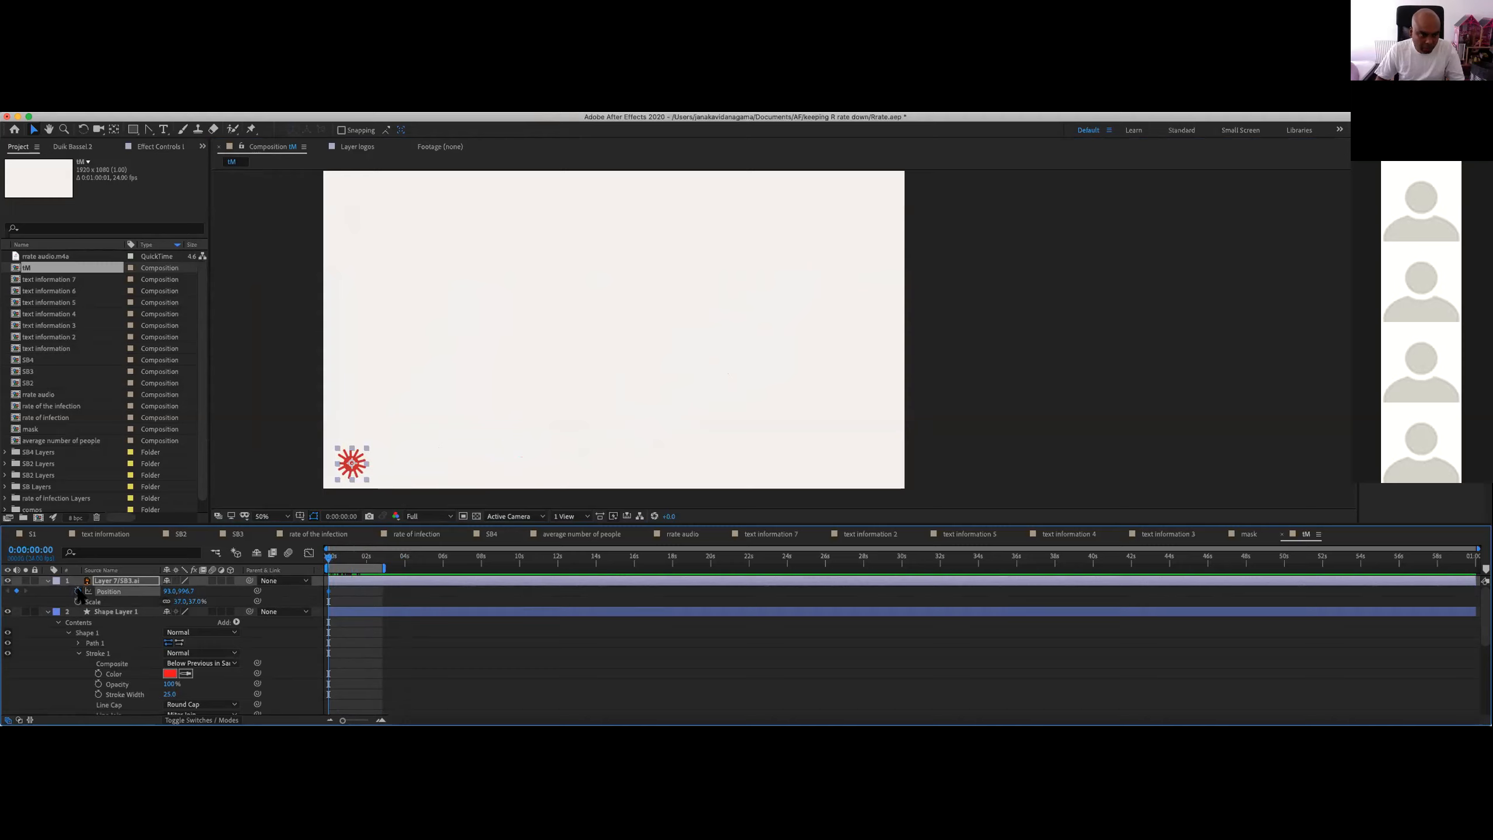
Step: Keyframe the virus at the curve's upper end at about 0:00:02:13
left_click_drag(331, 560, 379, 552)
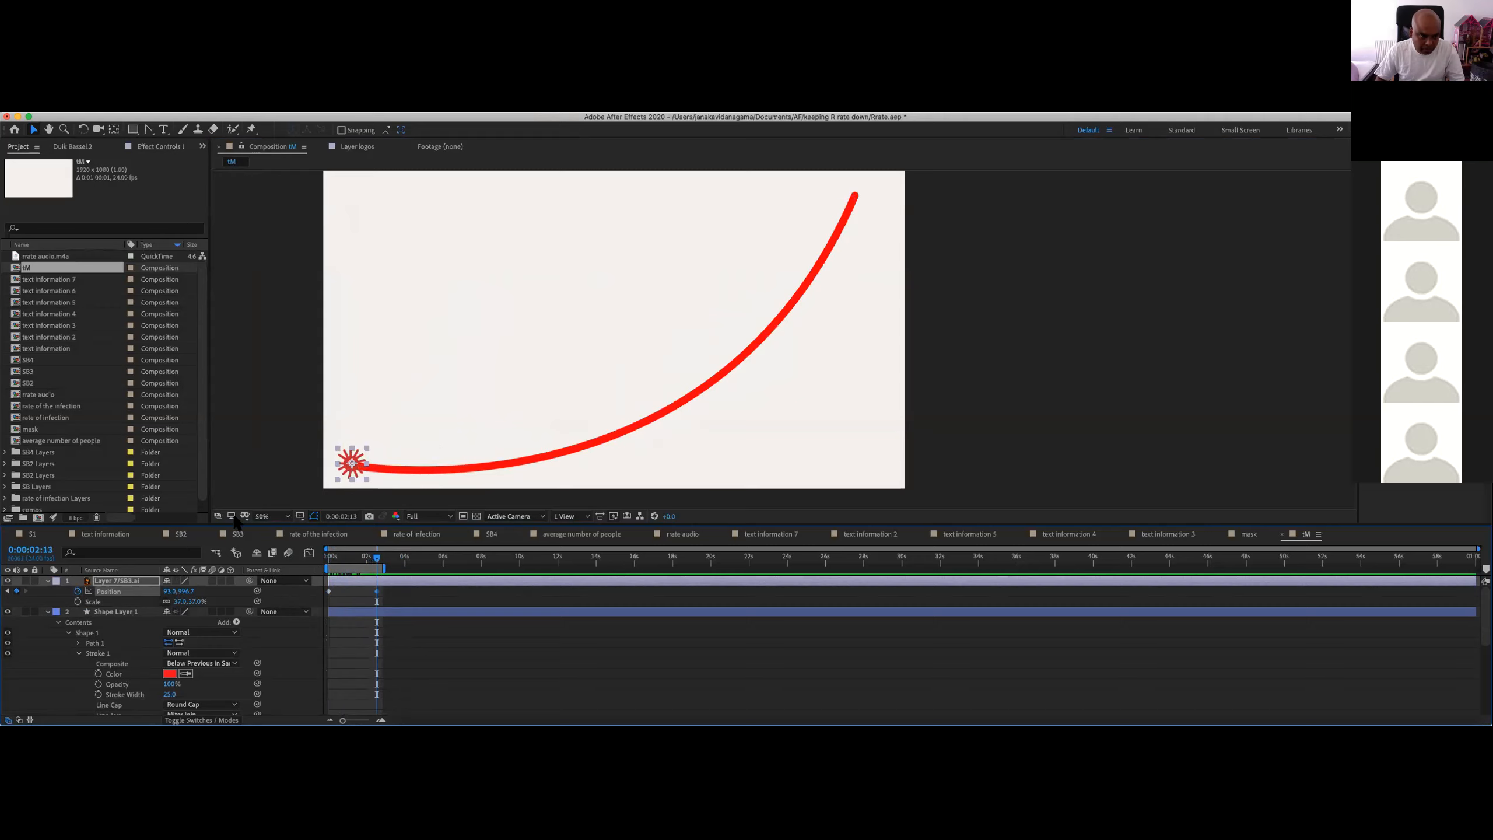
left_click_drag(352, 464, 873, 181)
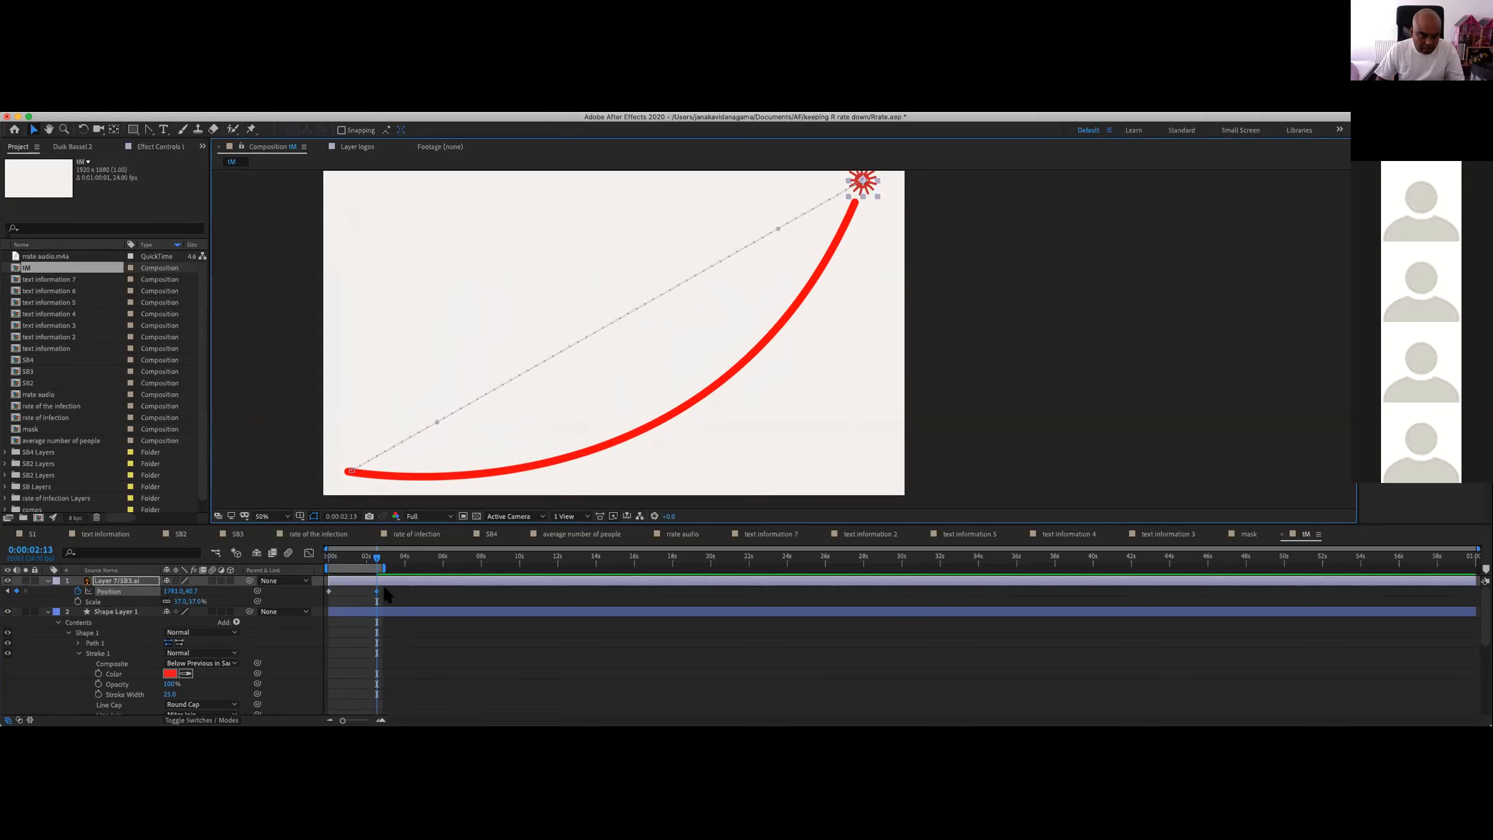
mouse_move(374, 562)
left_mouse_down()
mouse_move(316, 562)
mouse_move(377, 556)
left_mouse_up()
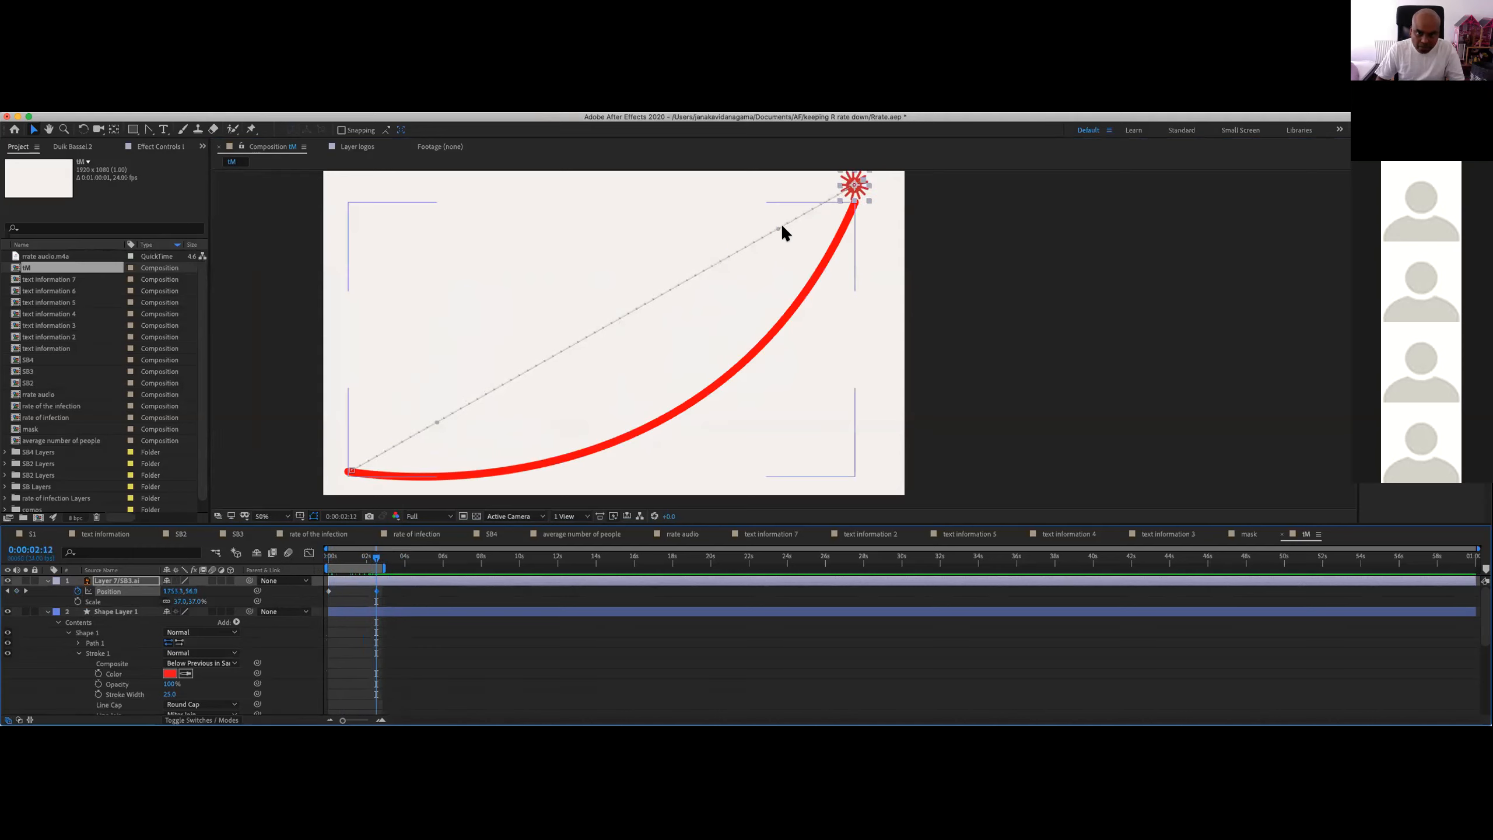
Step: Bend the virus's motion path with its handles at both ends so that it follows the red curve
left_click_drag(778, 229, 739, 525)
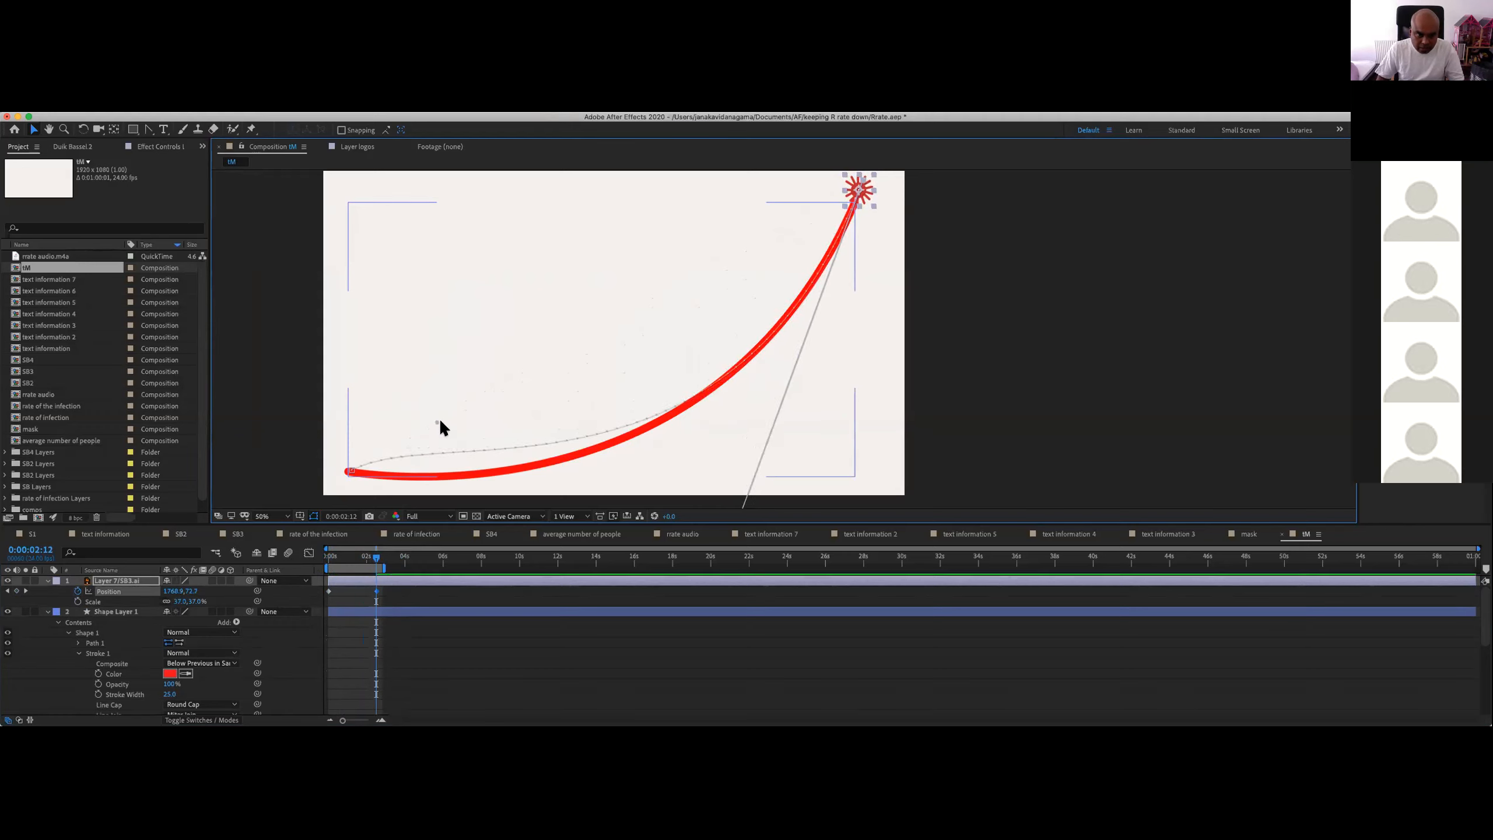
mouse_move(435, 424)
left_mouse_down()
mouse_move(444, 483)
mouse_move(431, 481)
left_mouse_up()
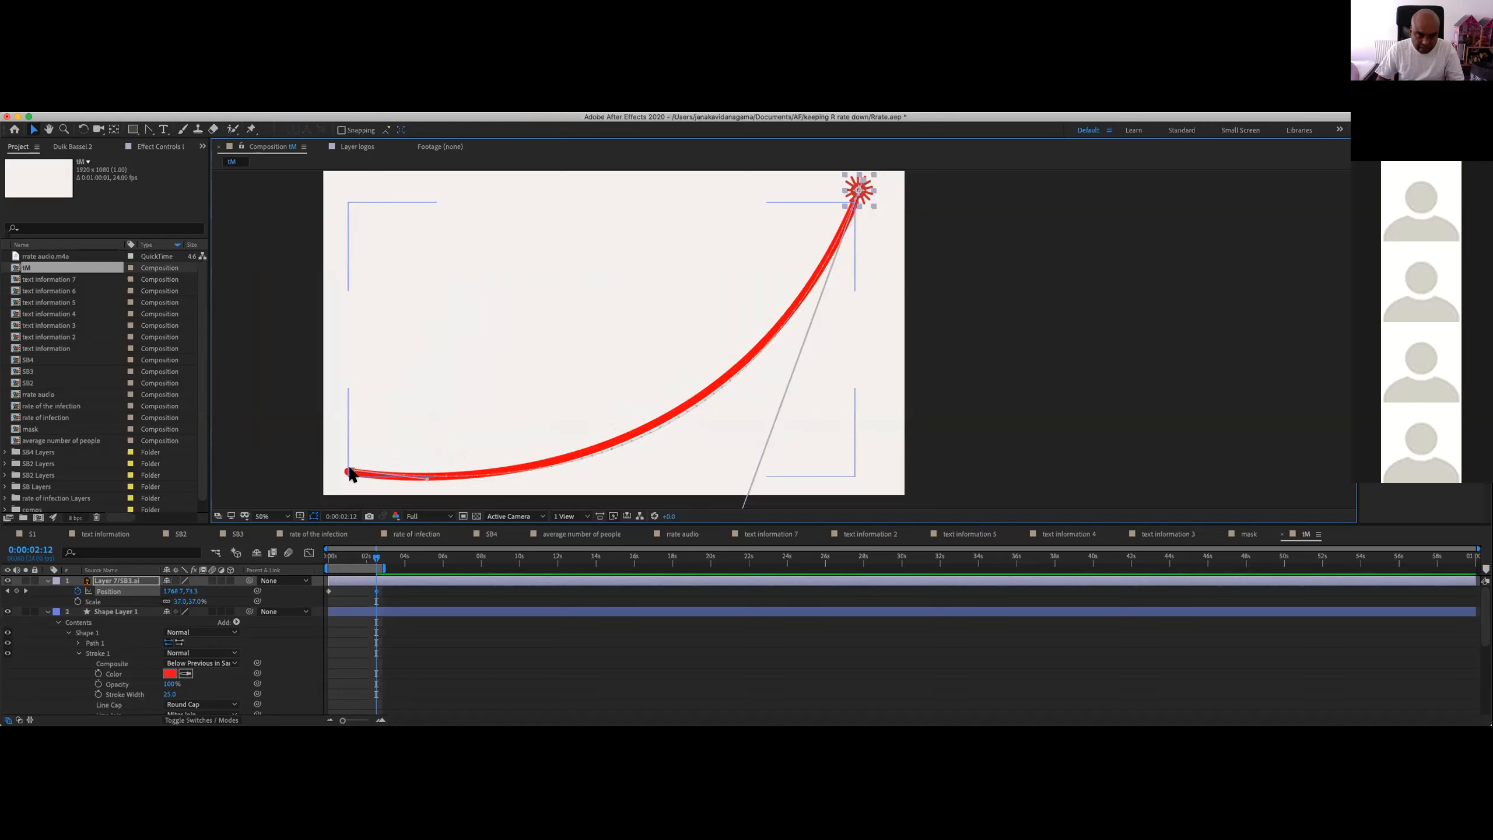
left_click_drag(348, 472, 422, 476)
left_click_drag(789, 313, 785, 308)
left_click_drag(786, 469, 791, 420)
mouse_move(737, 468)
left_mouse_down()
mouse_move(714, 465)
mouse_move(728, 462)
left_mouse_up()
left_click_drag(875, 270, 852, 398)
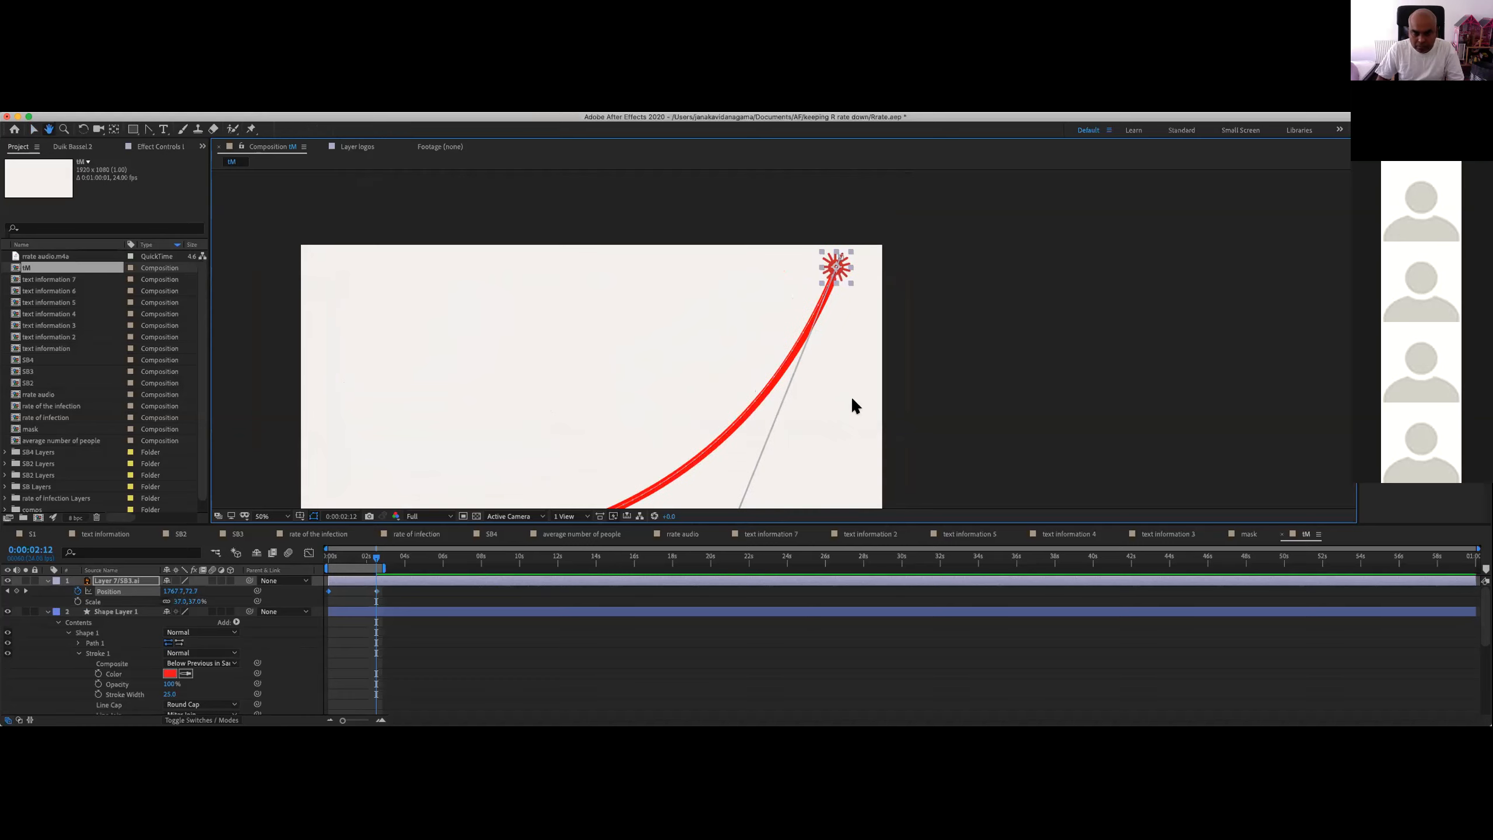
Step: Scrub the start of the animation to compare the virus with the curve's tip, and enlarge the timeline to show the Trim Paths keyframes
left_click_drag(379, 564, 327, 563)
left_click_drag(554, 342, 791, 267)
left_click_drag(331, 561, 340, 565)
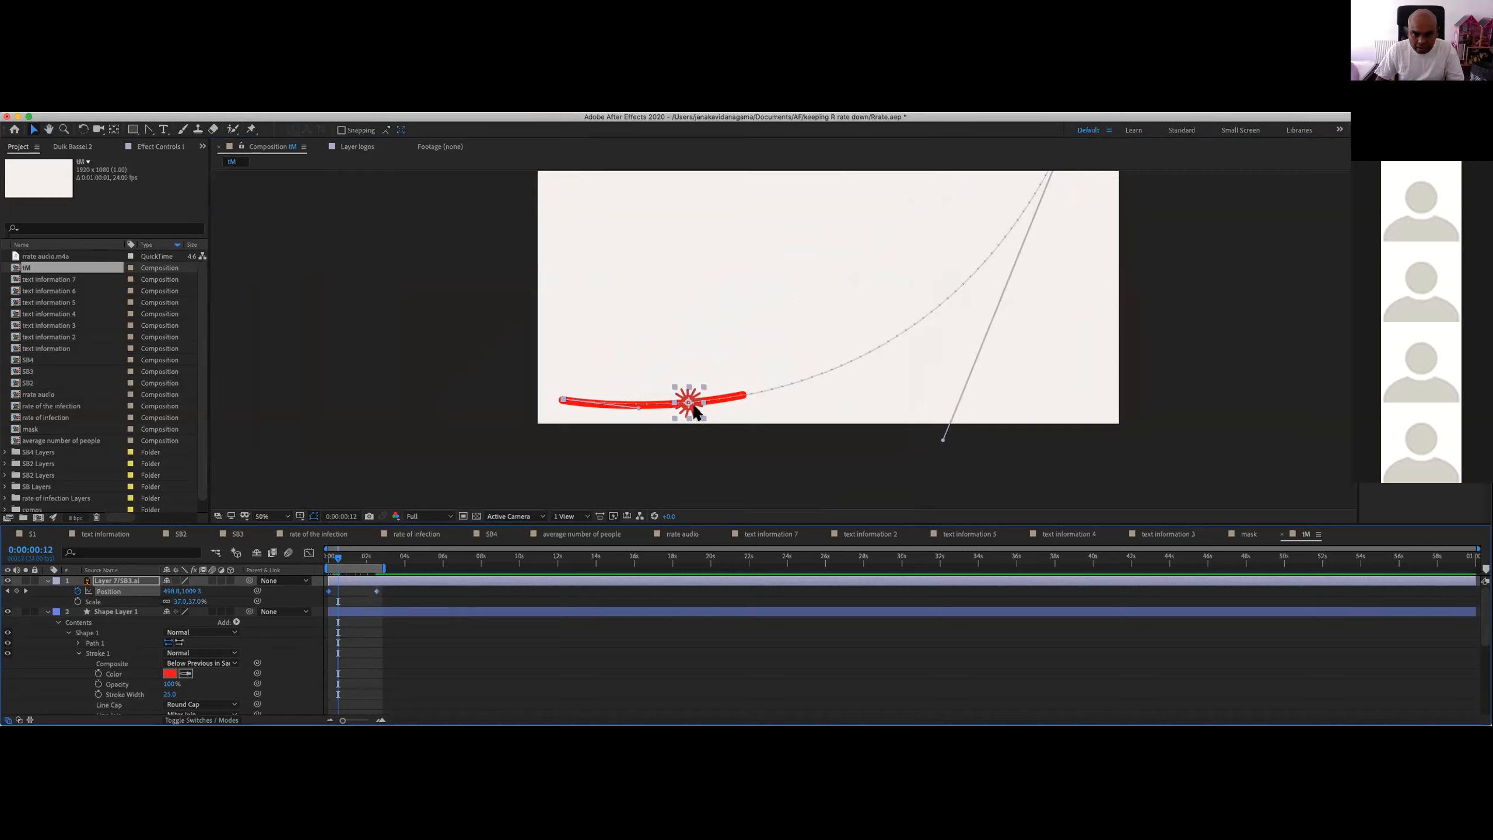
mouse_move(332, 562)
left_mouse_down()
mouse_move(379, 561)
mouse_move(344, 565)
left_mouse_up()
scroll(130, 652, "down", 3)
scroll(127, 658, "down", 2)
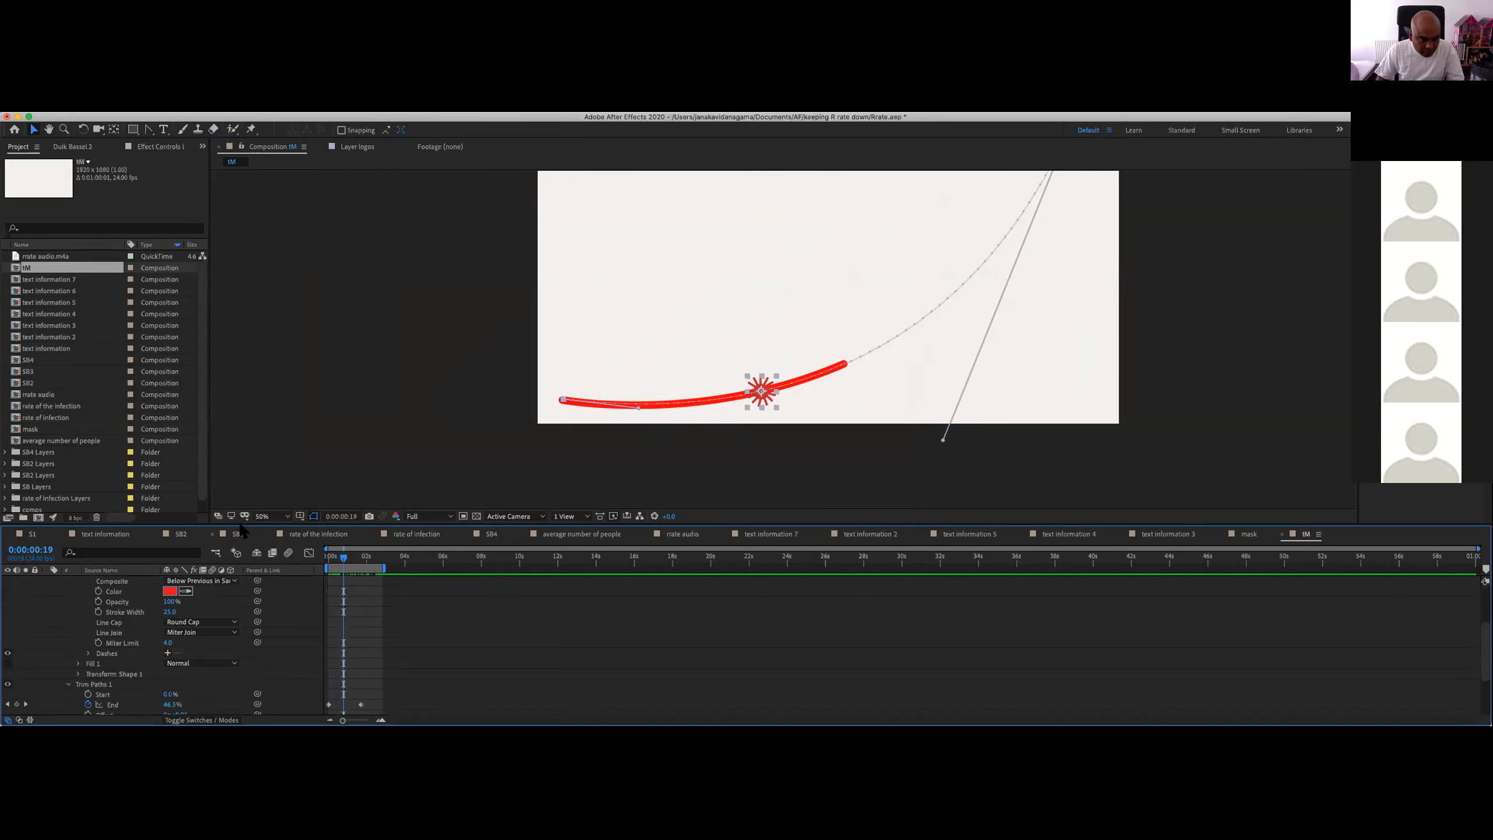
left_click_drag(245, 500, 264, 352)
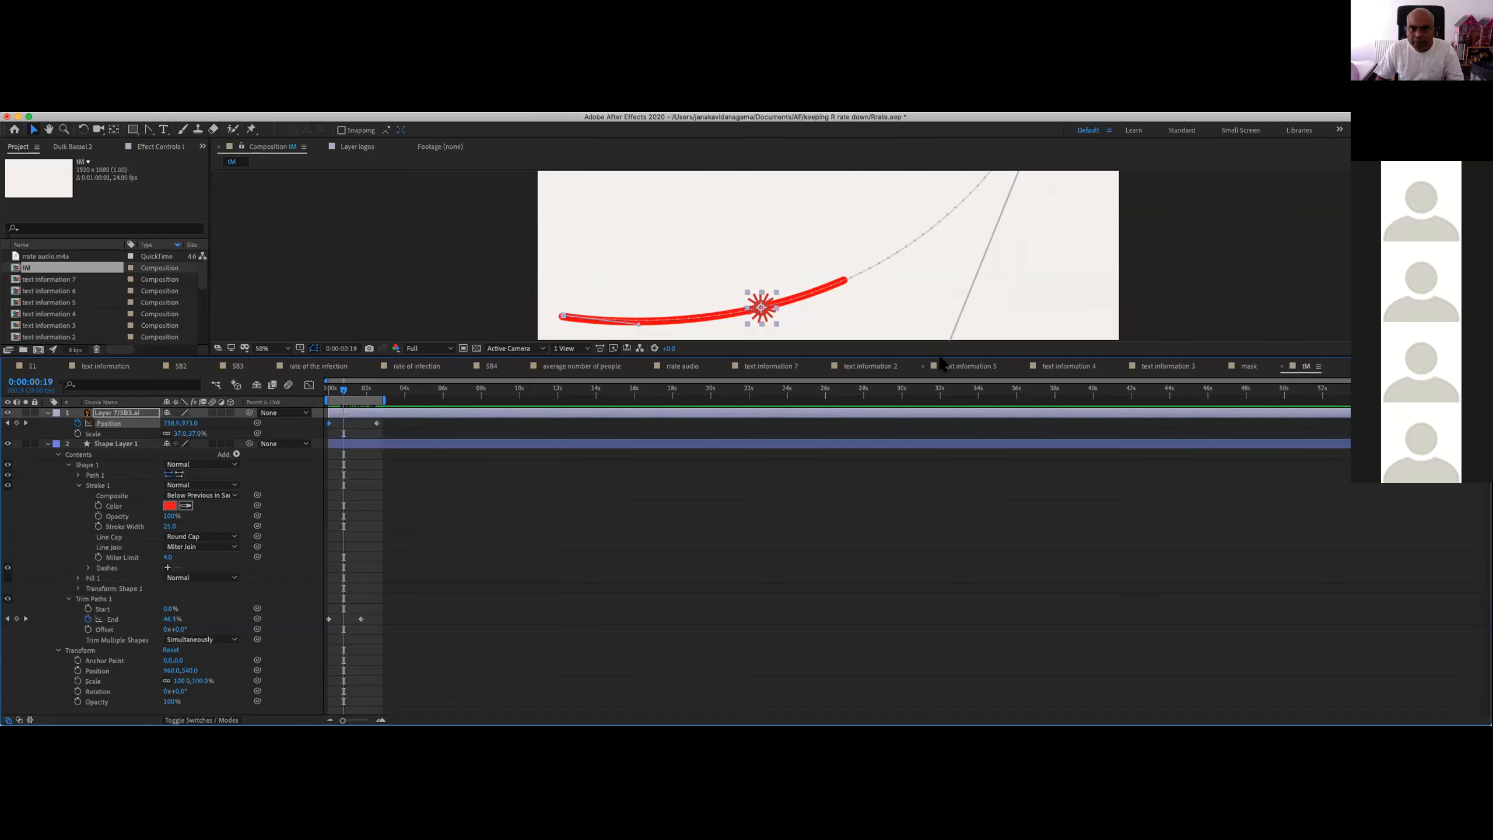
left_click_drag(941, 355, 939, 422)
Step: Undo the shift of the virus's second Position keyframe and rename its layer to virus
mouse_move(346, 459)
left_mouse_down()
mouse_move(313, 467)
mouse_move(373, 462)
mouse_move(315, 469)
mouse_move(353, 489)
mouse_move(344, 457)
mouse_move(325, 457)
left_mouse_up()
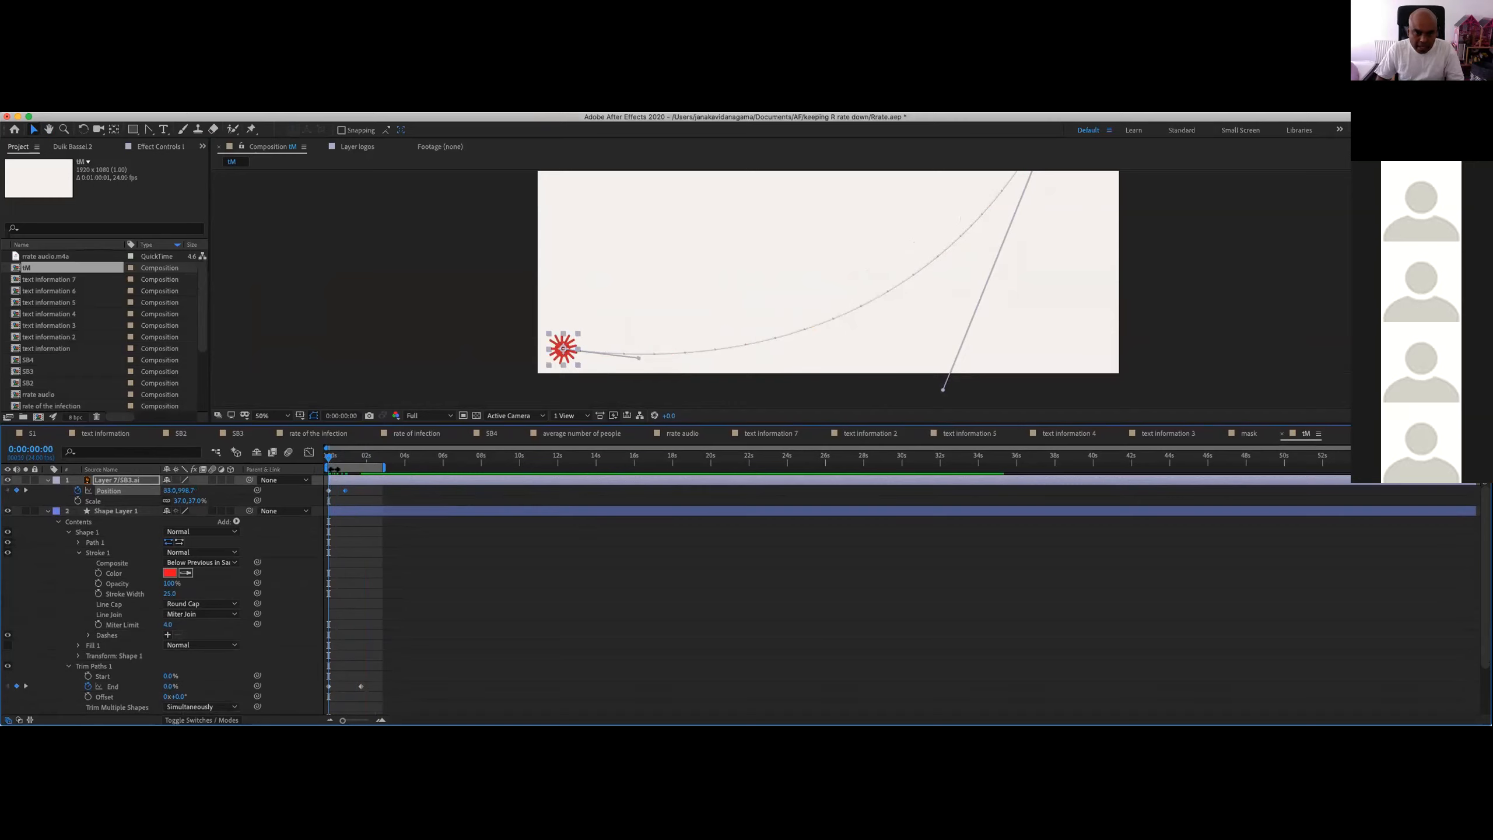
key("super+z")
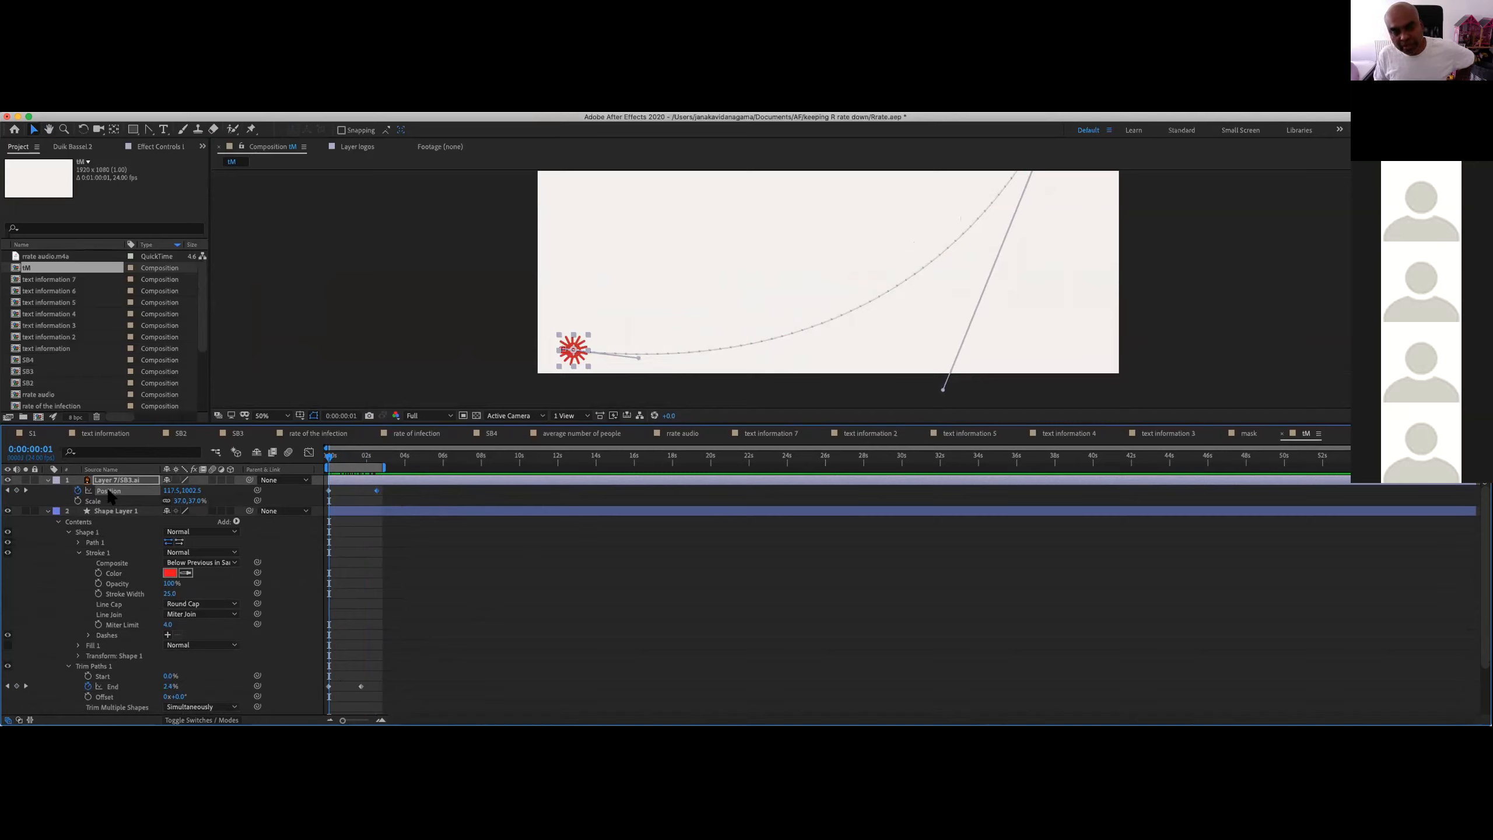
left_click(104, 481)
key("Return")
type("virus")
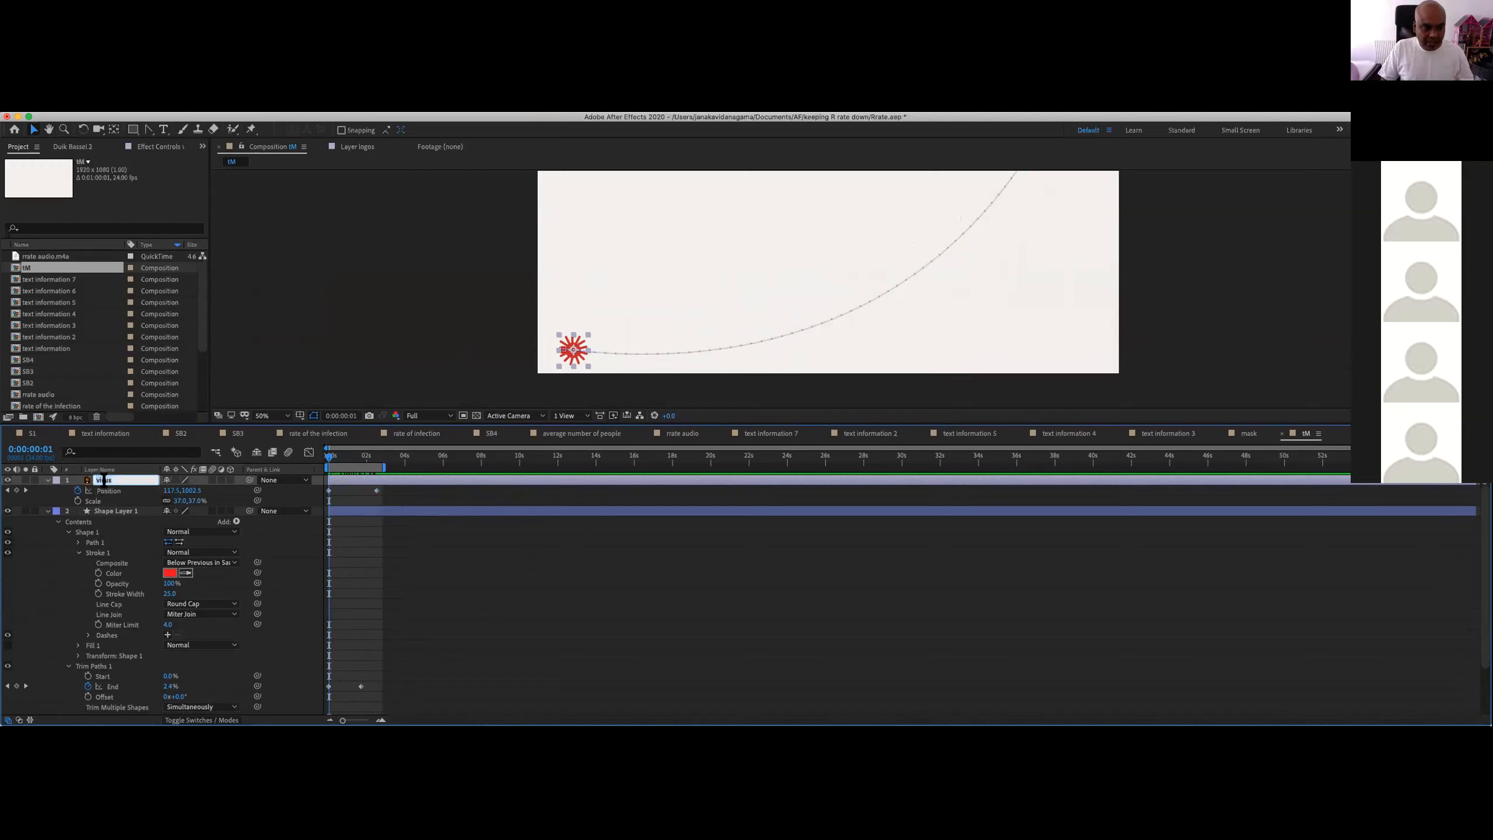
left_click(185, 574)
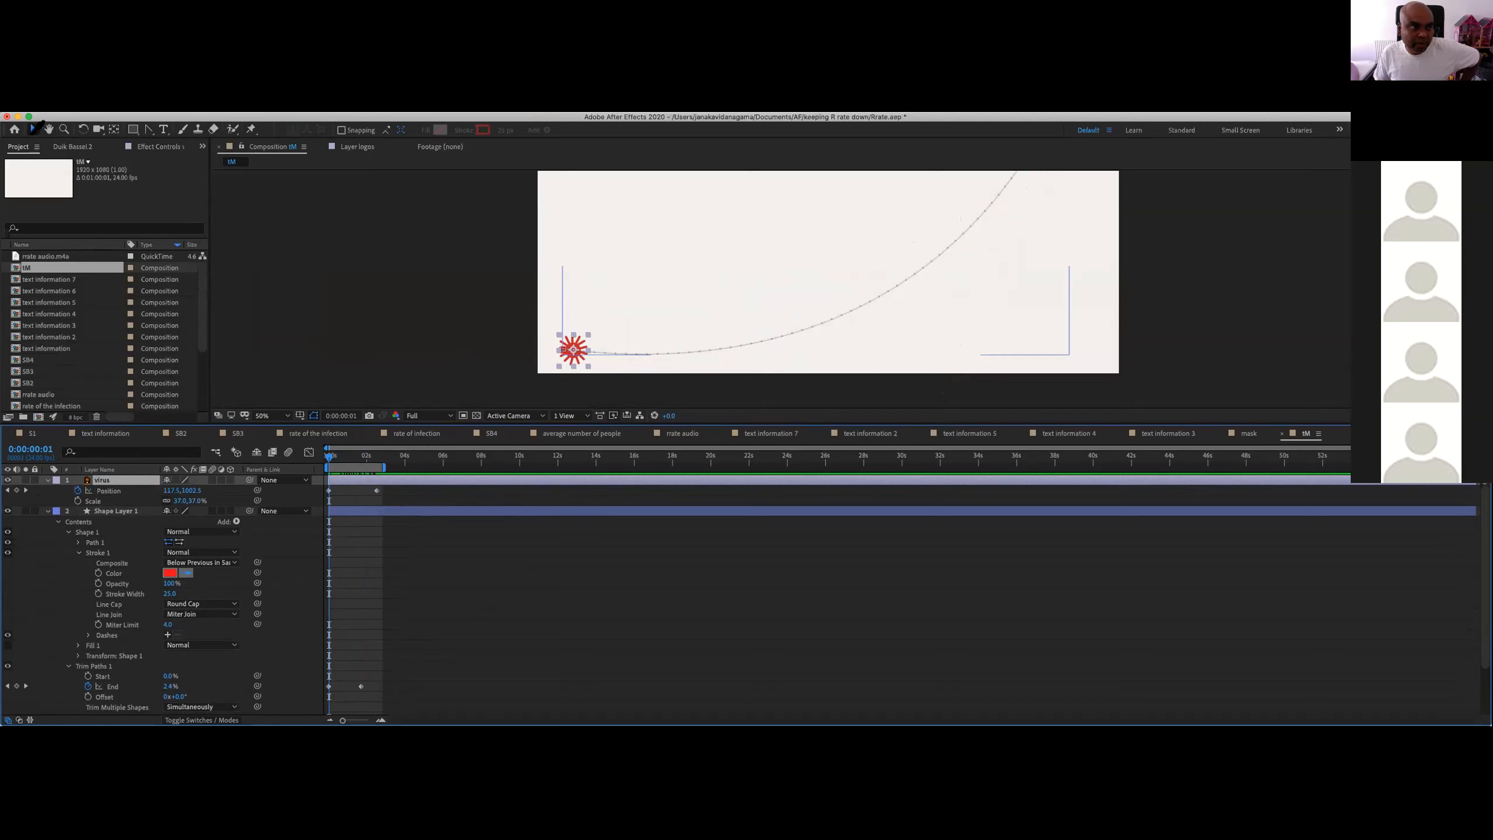
left_click(41, 123)
left_click_drag(328, 457, 360, 462)
key("super+z")
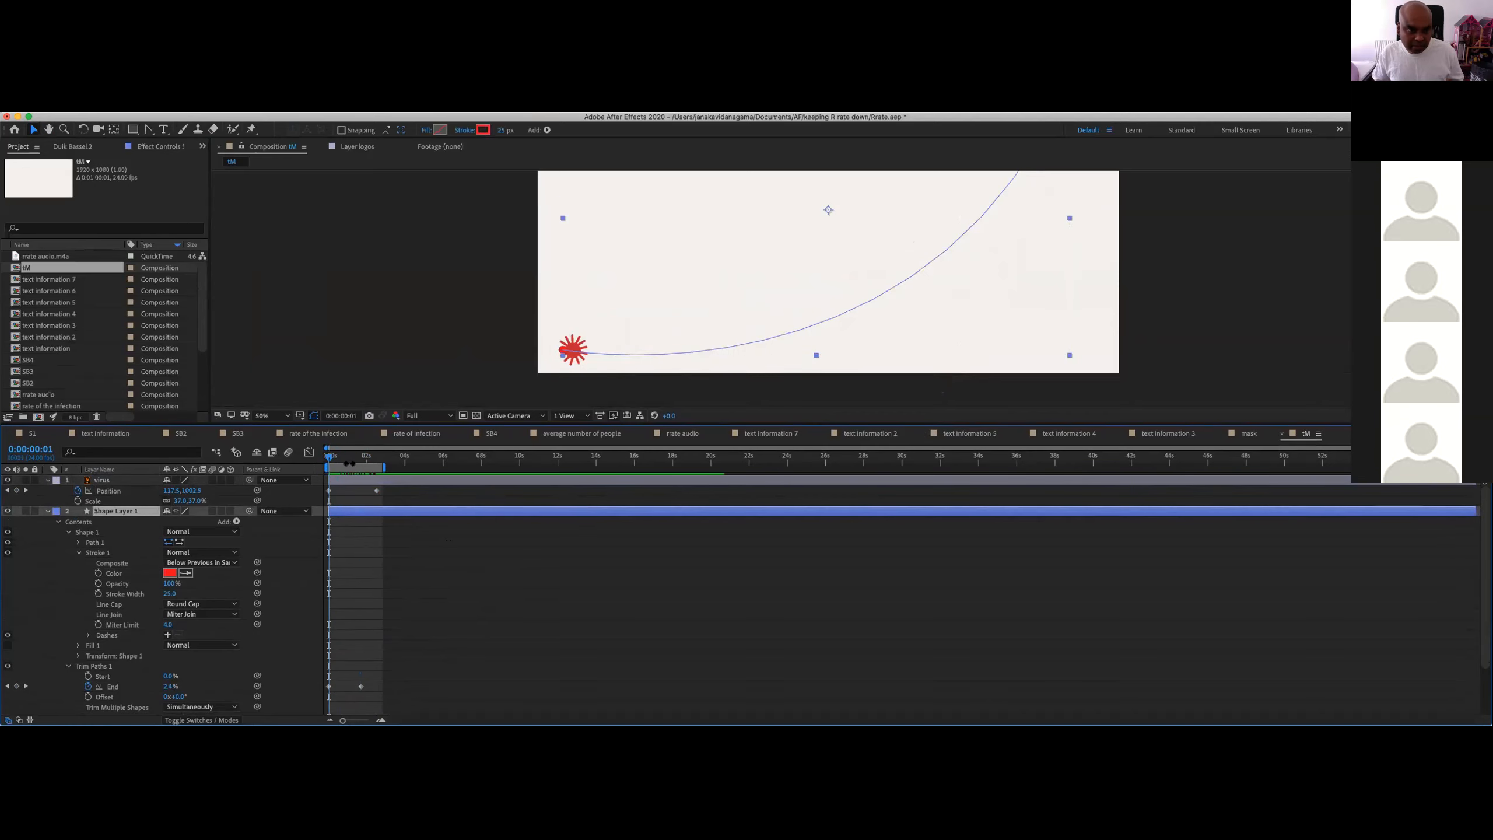
Step: Try shifting the virus's end Position keyframe earlier, to under one second, and inspect the motion path
mouse_move(331, 461)
left_mouse_down()
mouse_move(371, 461)
mouse_move(320, 470)
left_mouse_up()
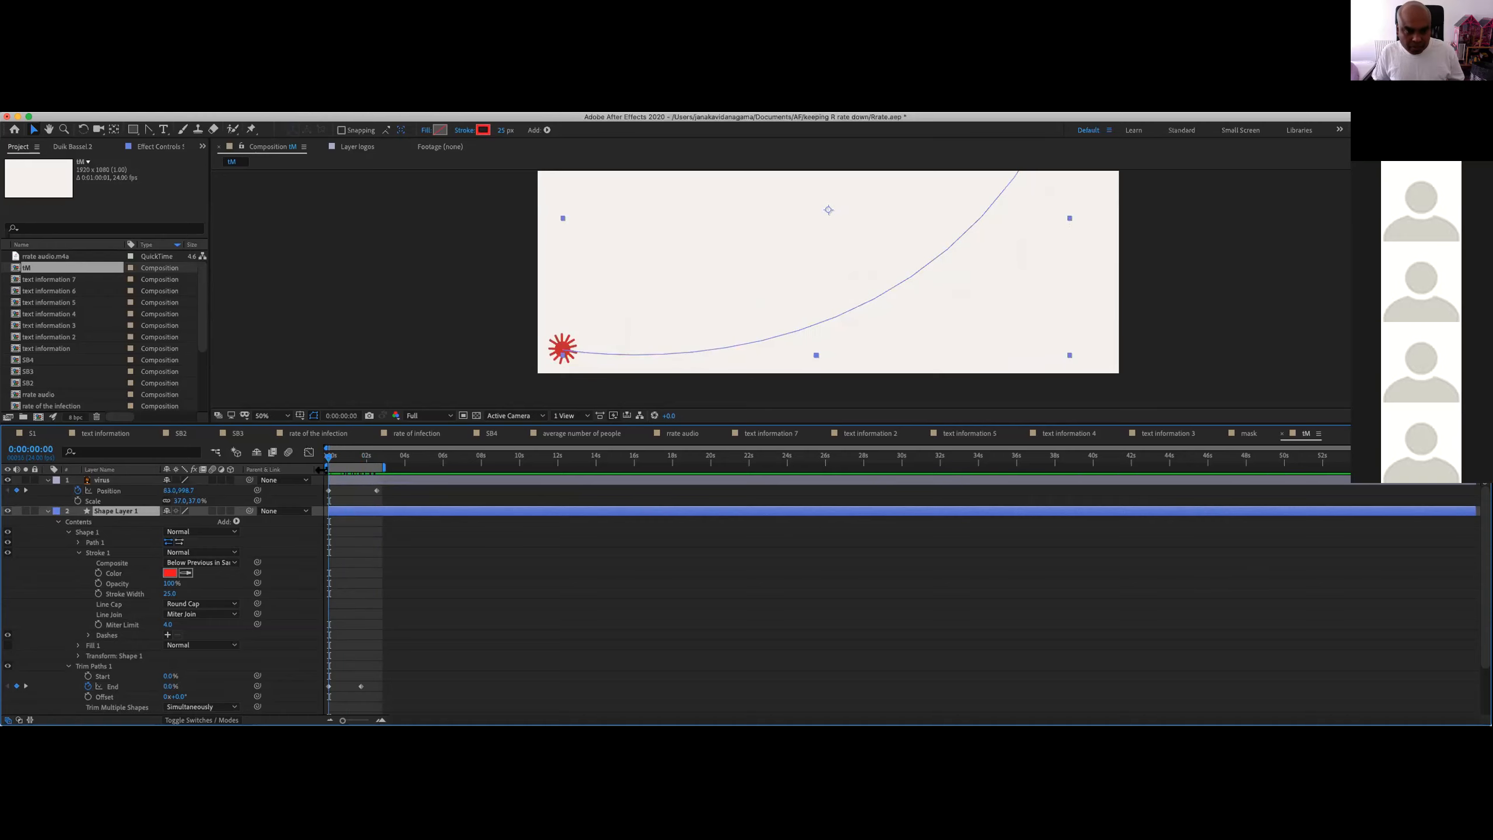
left_click(376, 490)
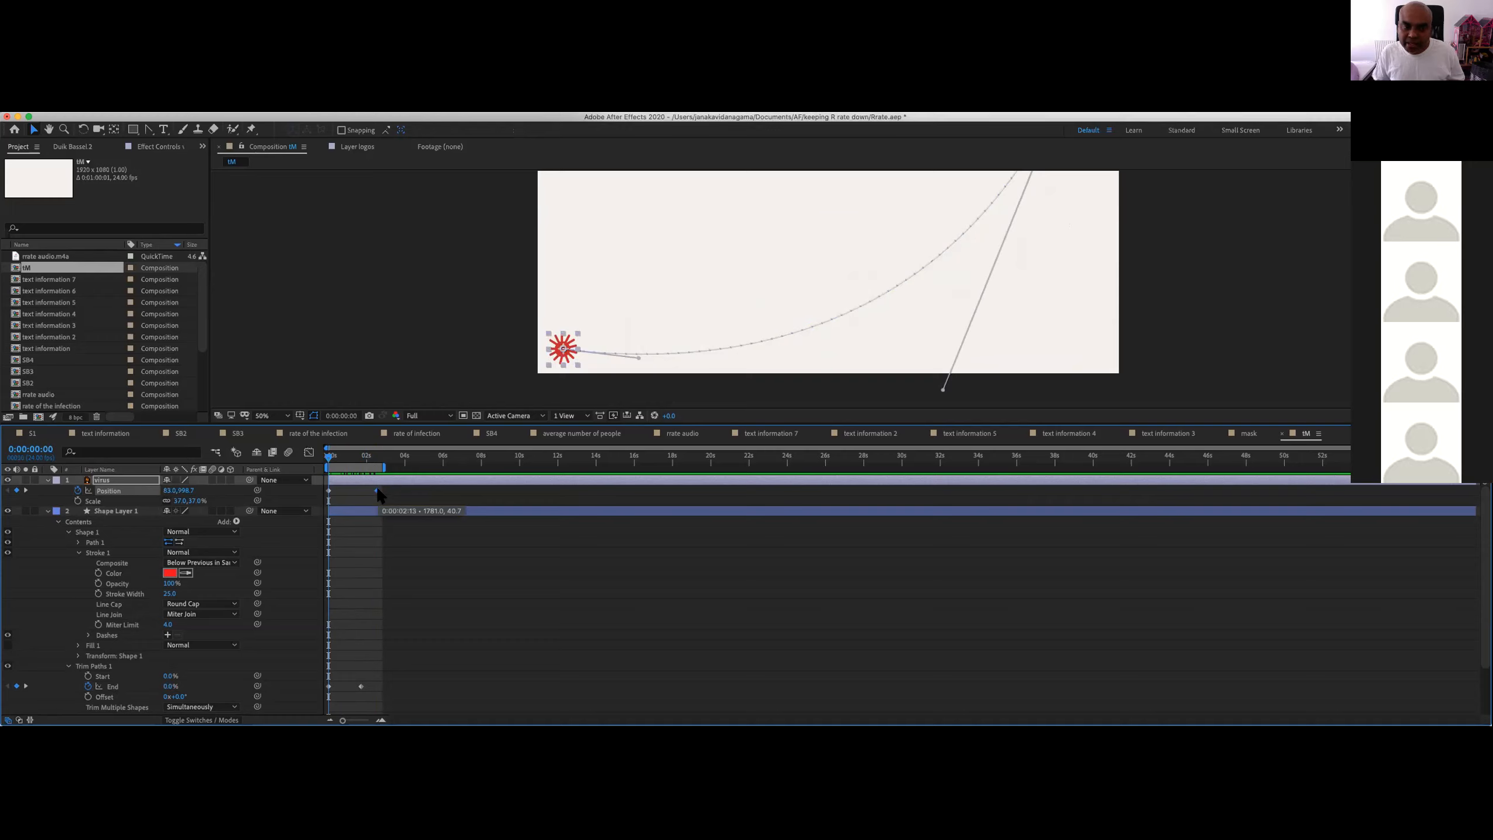
left_click_drag(379, 490, 343, 495)
scroll(591, 383, "up", 2)
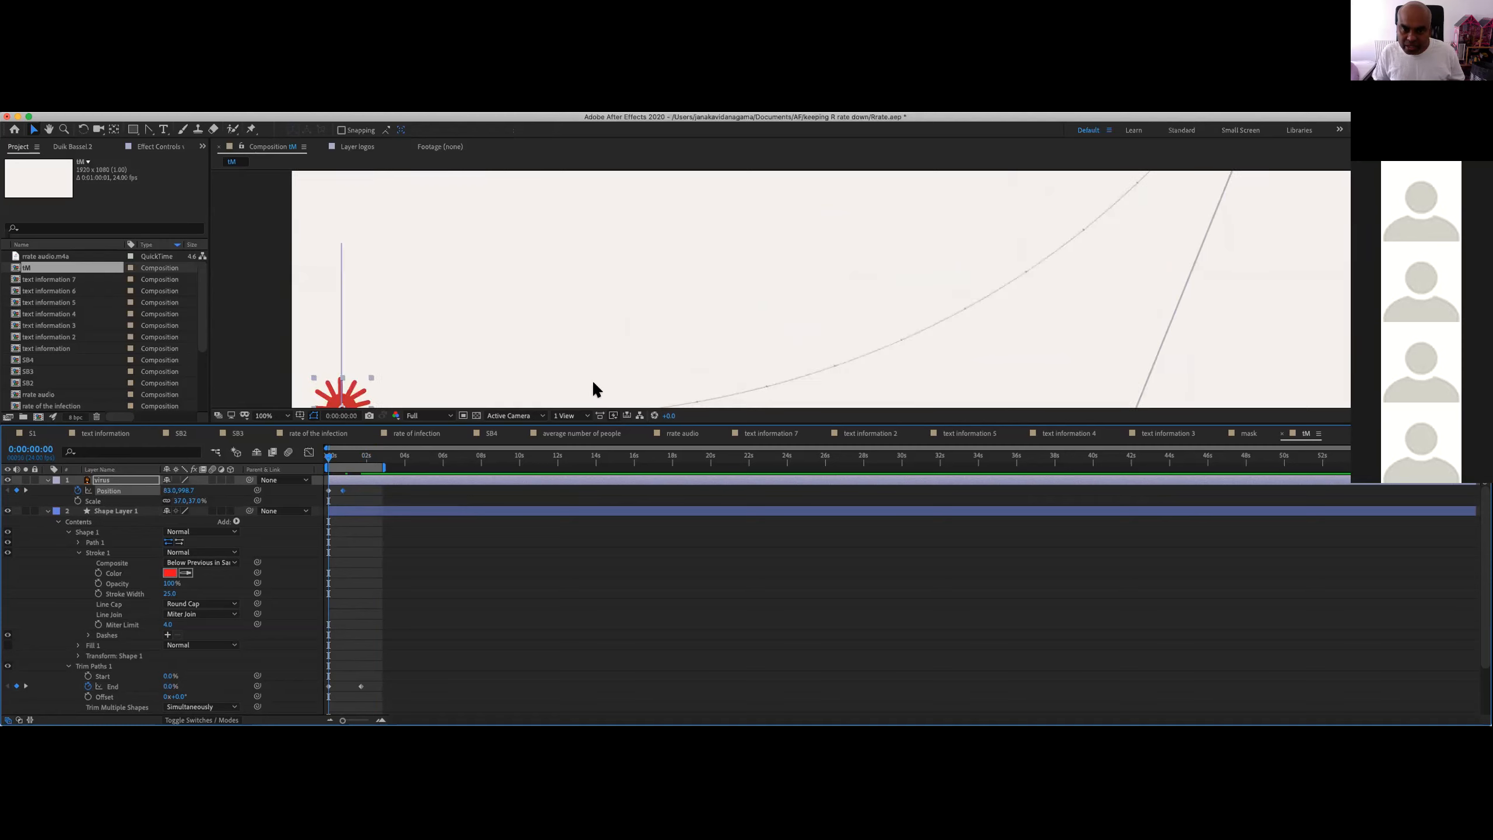
left_click_drag(1052, 349, 1069, 204)
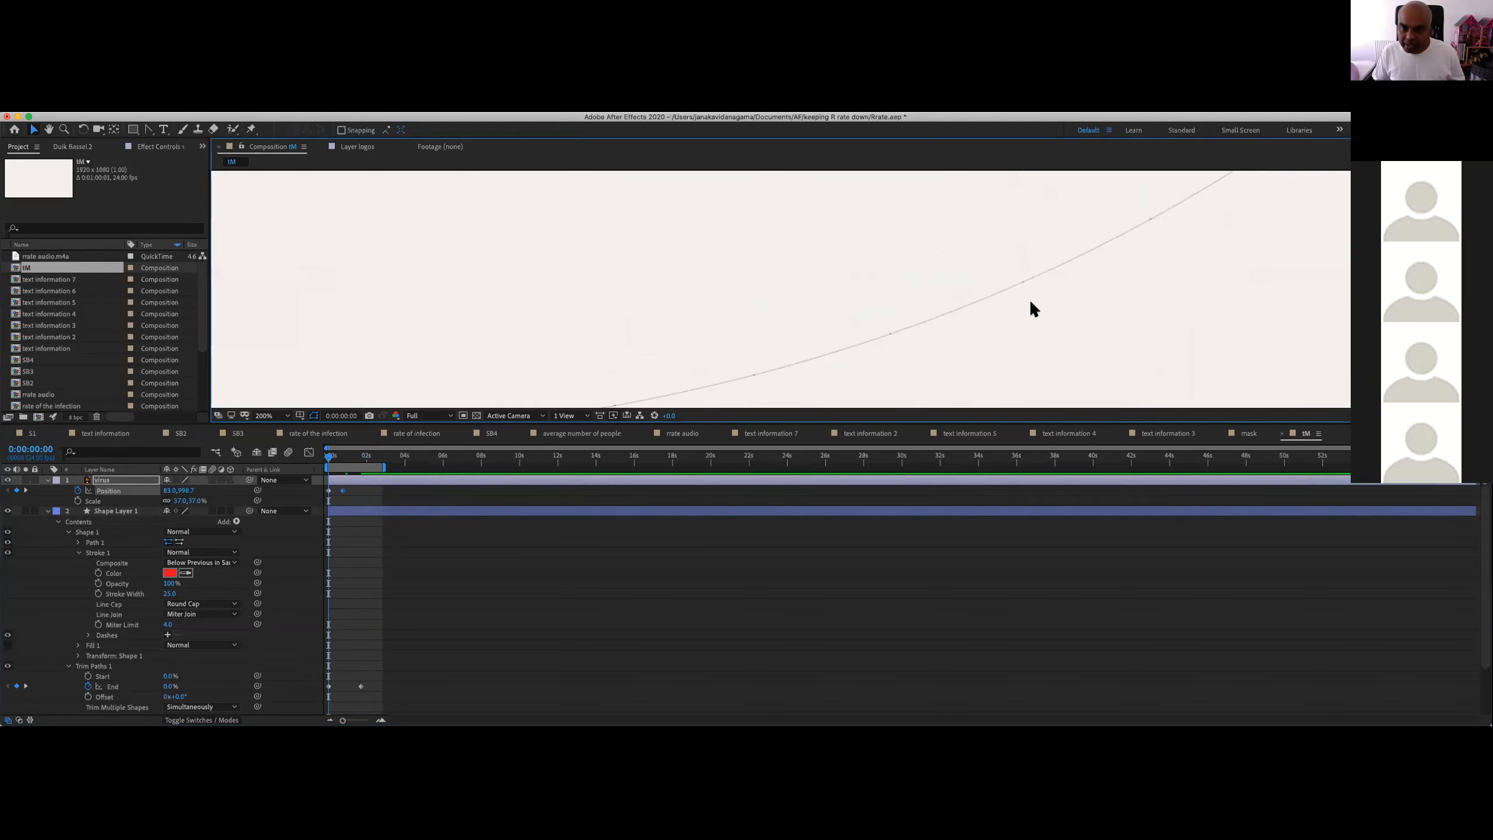
left_click_drag(343, 490, 344, 498)
Step: Preview the animation and align the virus's end Position keyframe with the second Trim Paths End keyframe
scroll(758, 314, "down", 4)
key("h")
left_click_drag(800, 303, 707, 351)
key("v")
mouse_move(329, 456)
left_mouse_down()
mouse_move(347, 490)
mouse_move(344, 459)
mouse_move(330, 463)
mouse_move(373, 466)
mouse_move(308, 467)
left_mouse_up()
left_click(339, 457)
scroll(733, 332, "down", 3)
scroll(755, 333, "up", 1)
key("space")
left_click(363, 458)
mouse_move(364, 457)
left_mouse_down()
mouse_move(347, 464)
mouse_move(360, 488)
left_mouse_up()
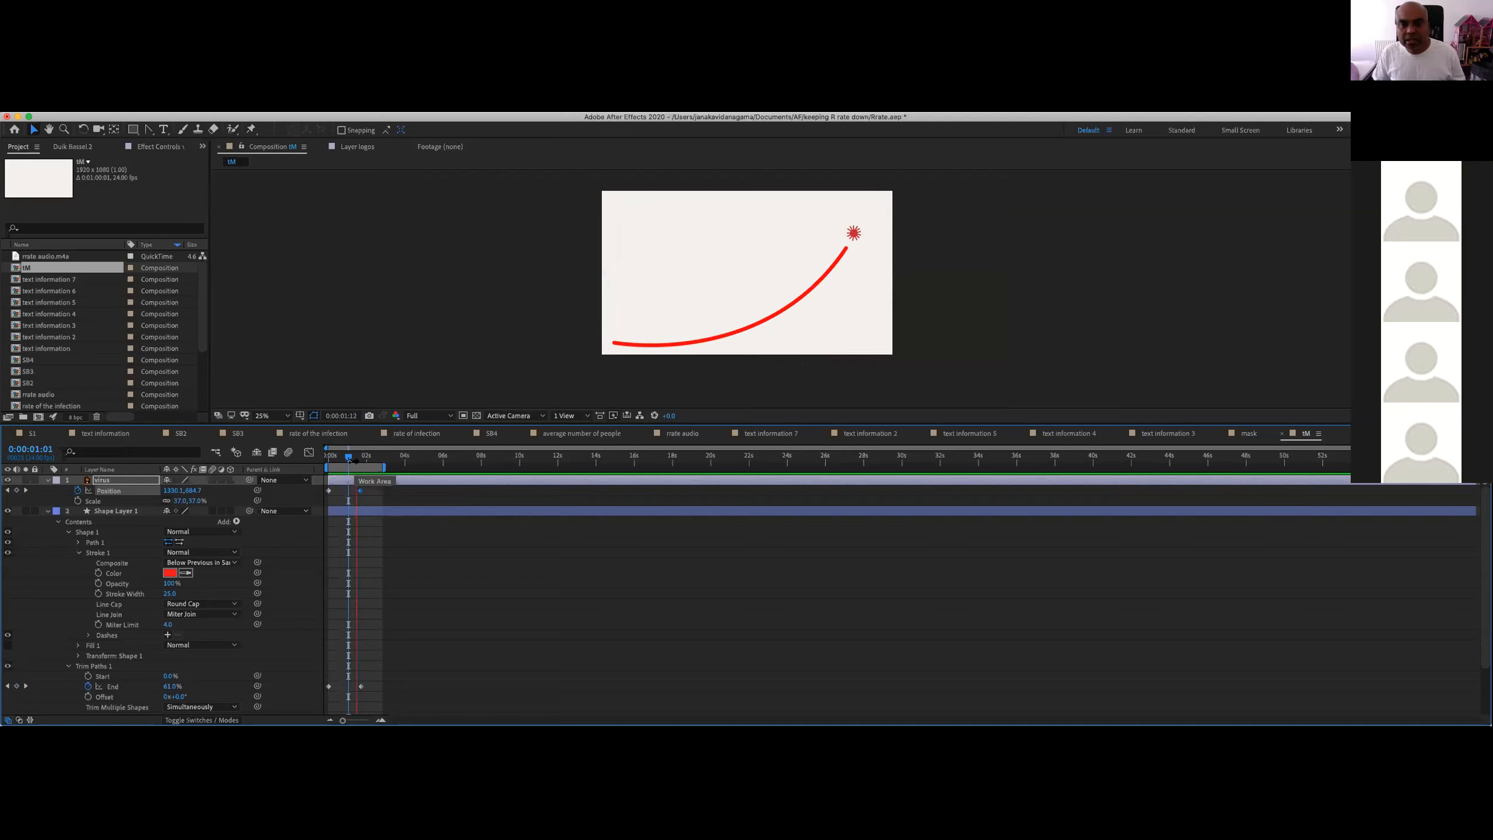
Step: Return to the red curve composition and preview the virus and curve animation from the start
key("period")
key("comma")
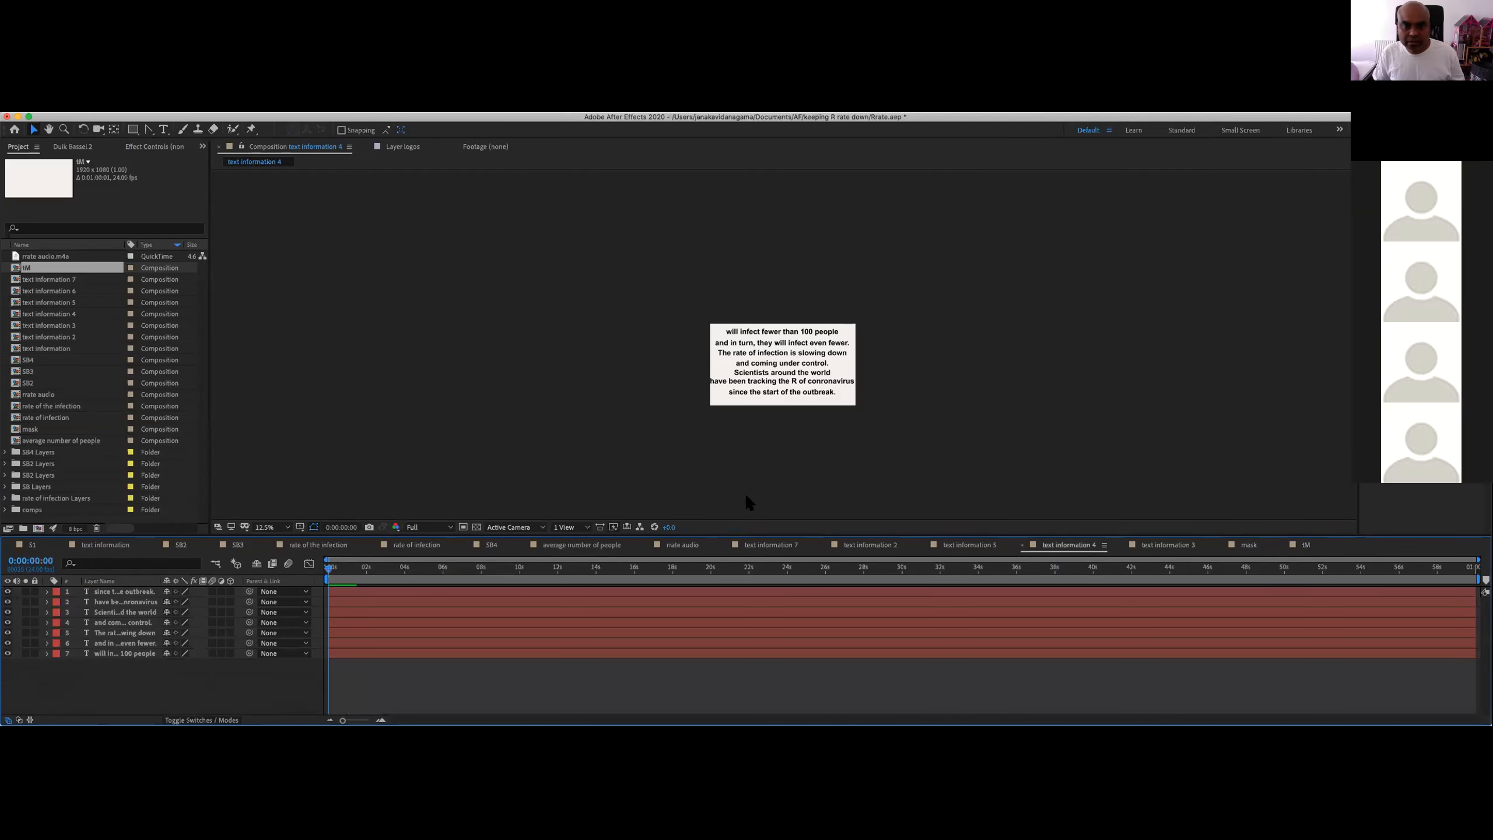
left_click(1304, 545)
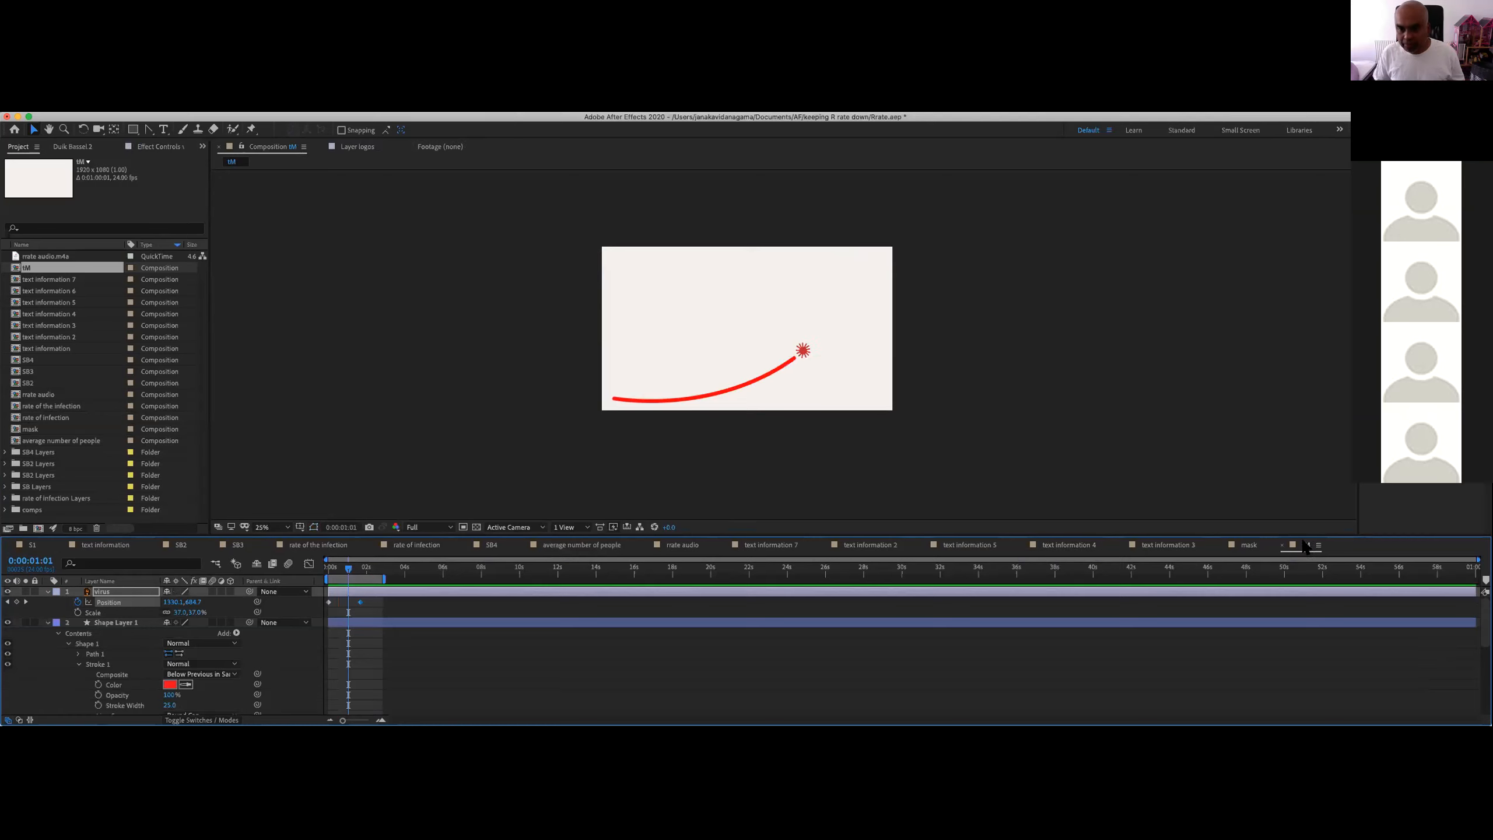
left_click_drag(341, 571, 326, 566)
key("space")
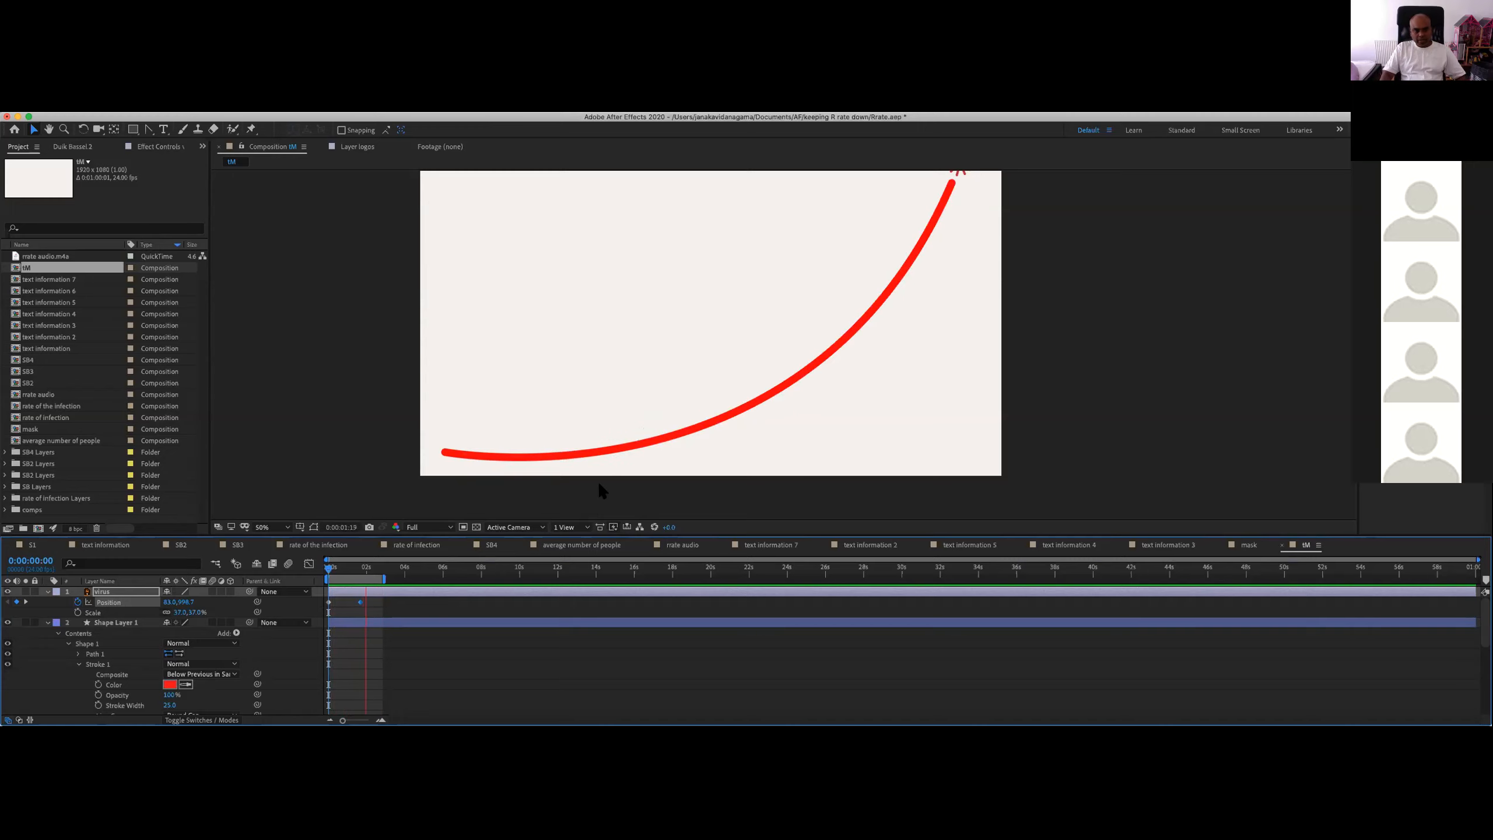
Step: Remove both Position keyframes from the virus layer and preview from the start of the timeline
left_click(328, 602)
left_click_drag(328, 568, 303, 594)
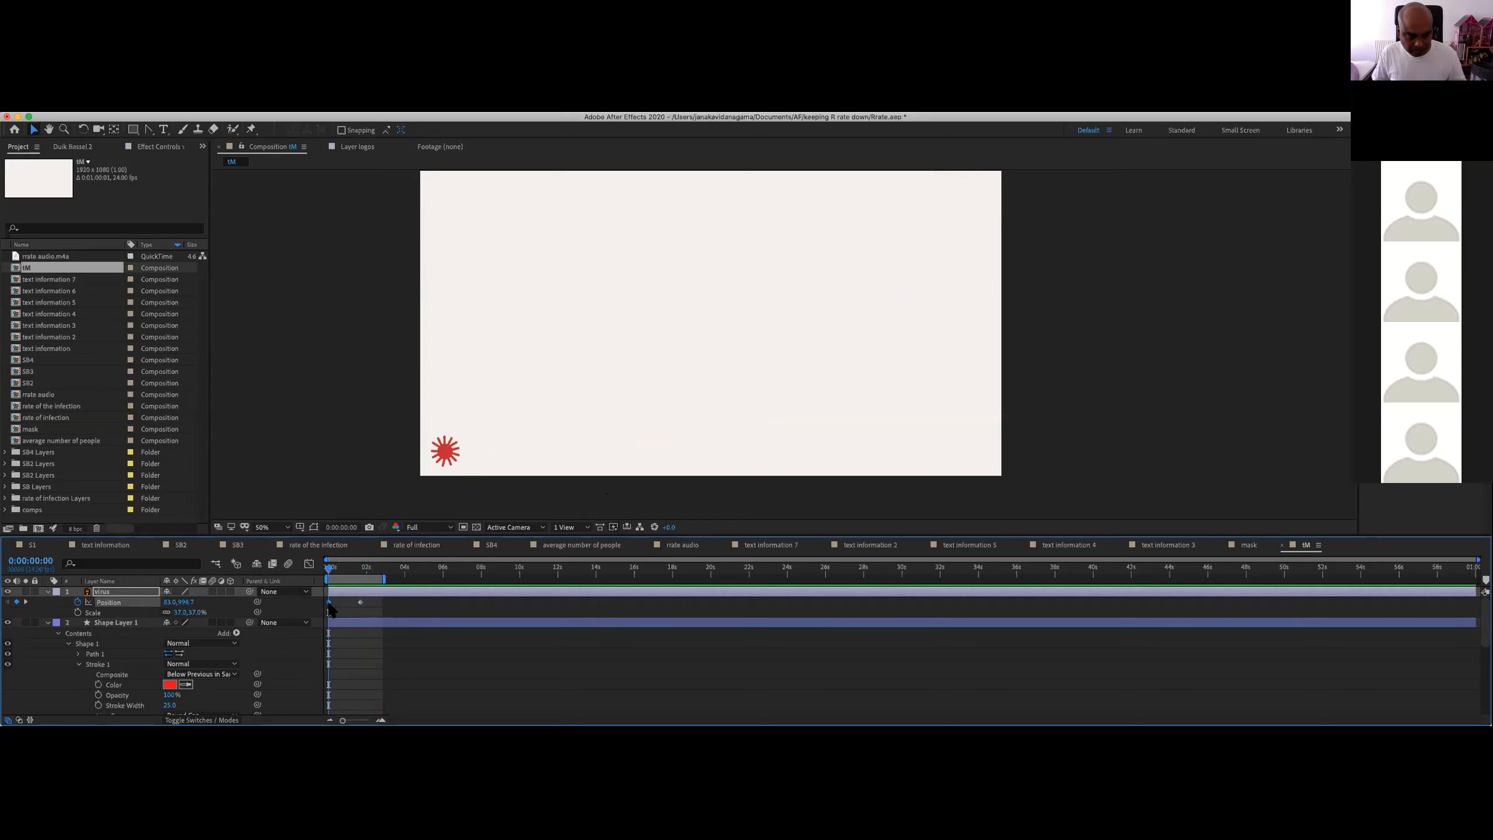
key("Delete")
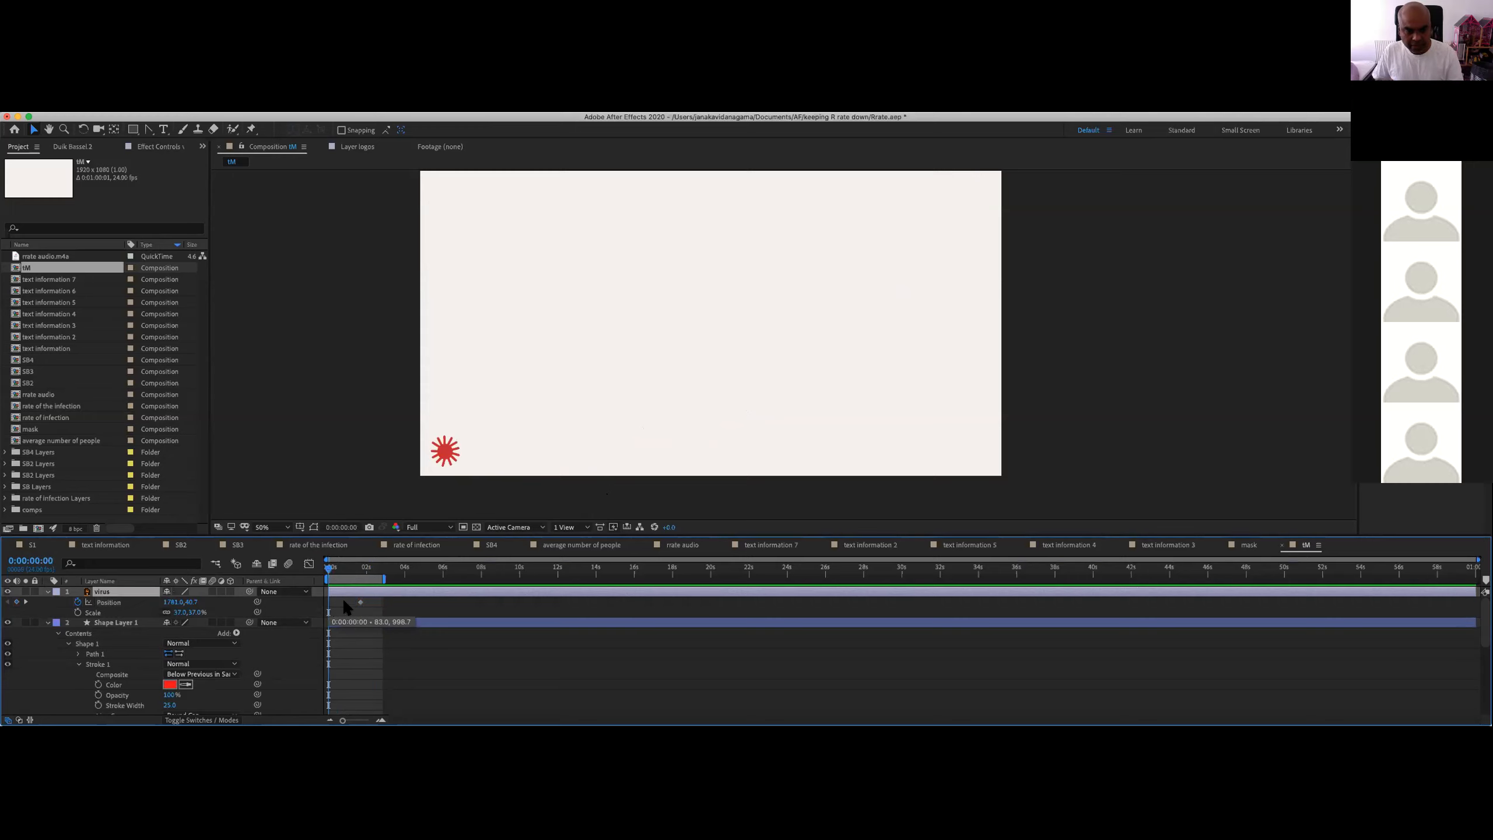
left_click(361, 602)
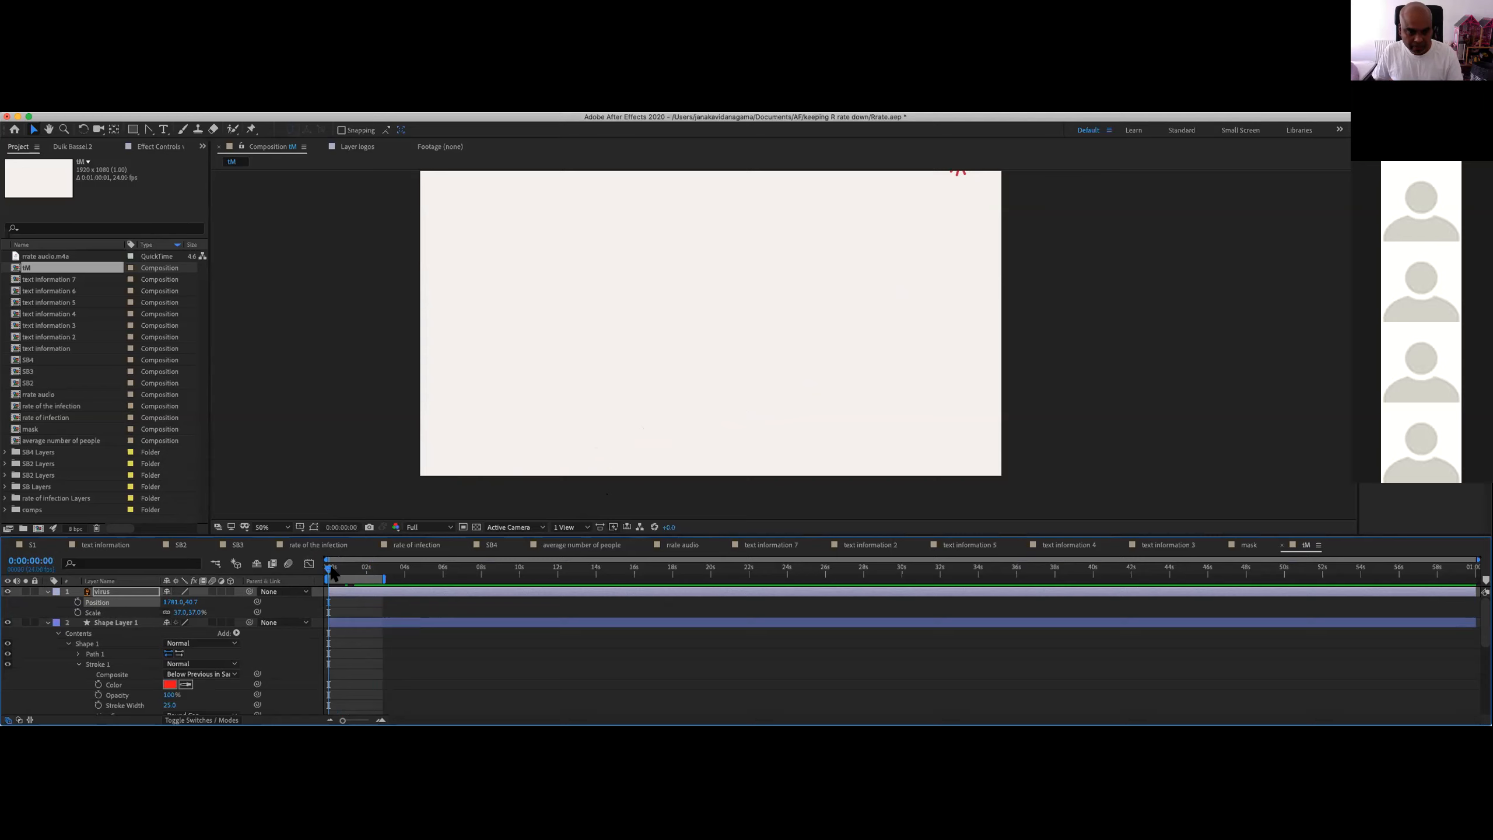
key("space")
key("space")
Step: Move the virus onto the lower-left start of the red curve, at about 85, 992, and preview the animation
left_click(100, 591)
scroll(405, 459, "down", 1)
scroll(406, 459, "up", 1)
scroll(405, 459, "down", 1)
left_click_drag(873, 258, 825, 289)
left_click_drag(627, 403, 607, 409)
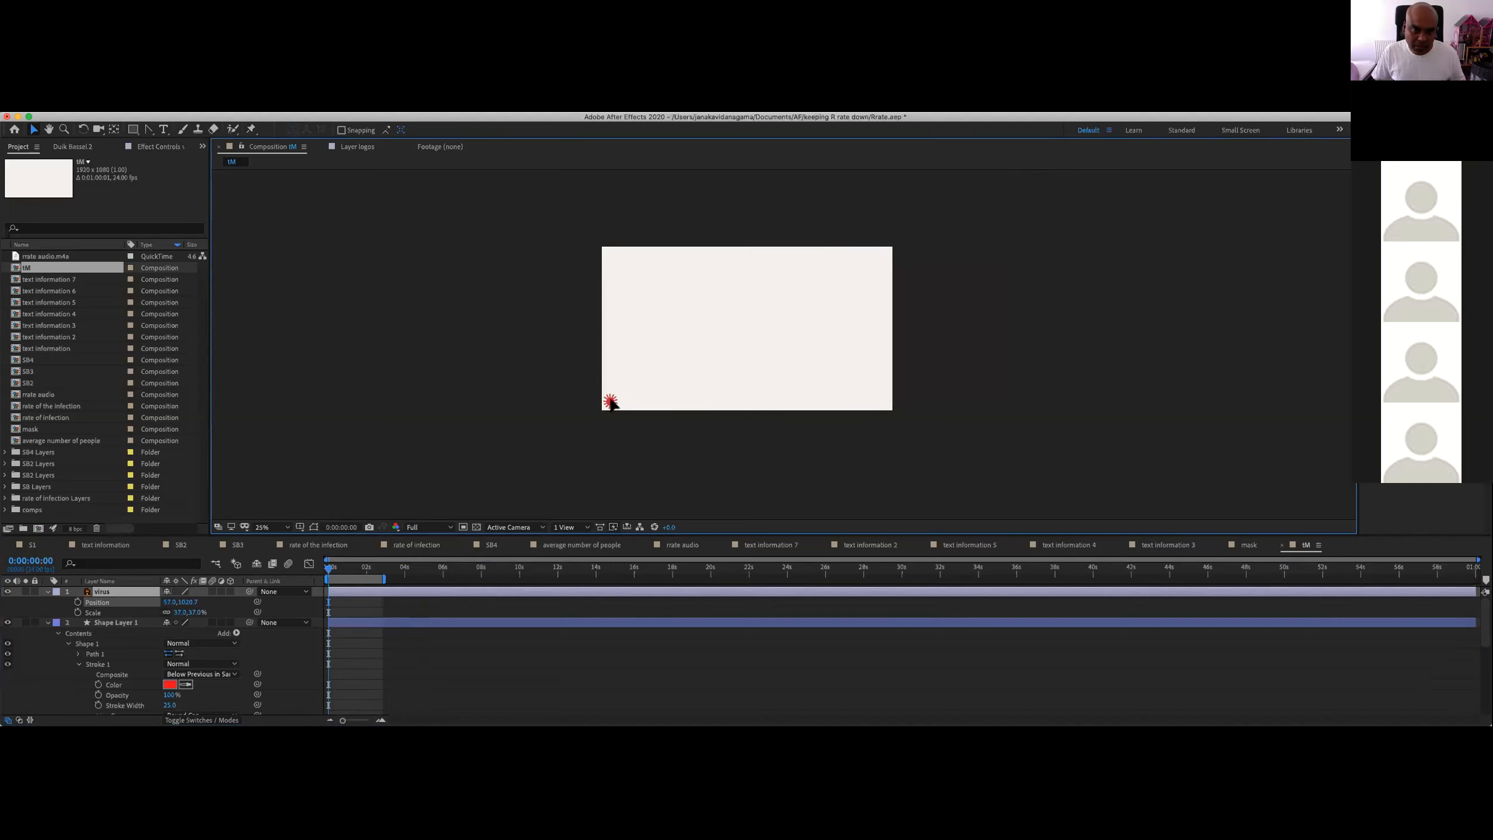
key("Left")
key("Down")
key("period")
left_click_drag(332, 573, 380, 573)
left_click_drag(424, 465, 444, 451)
key("space")
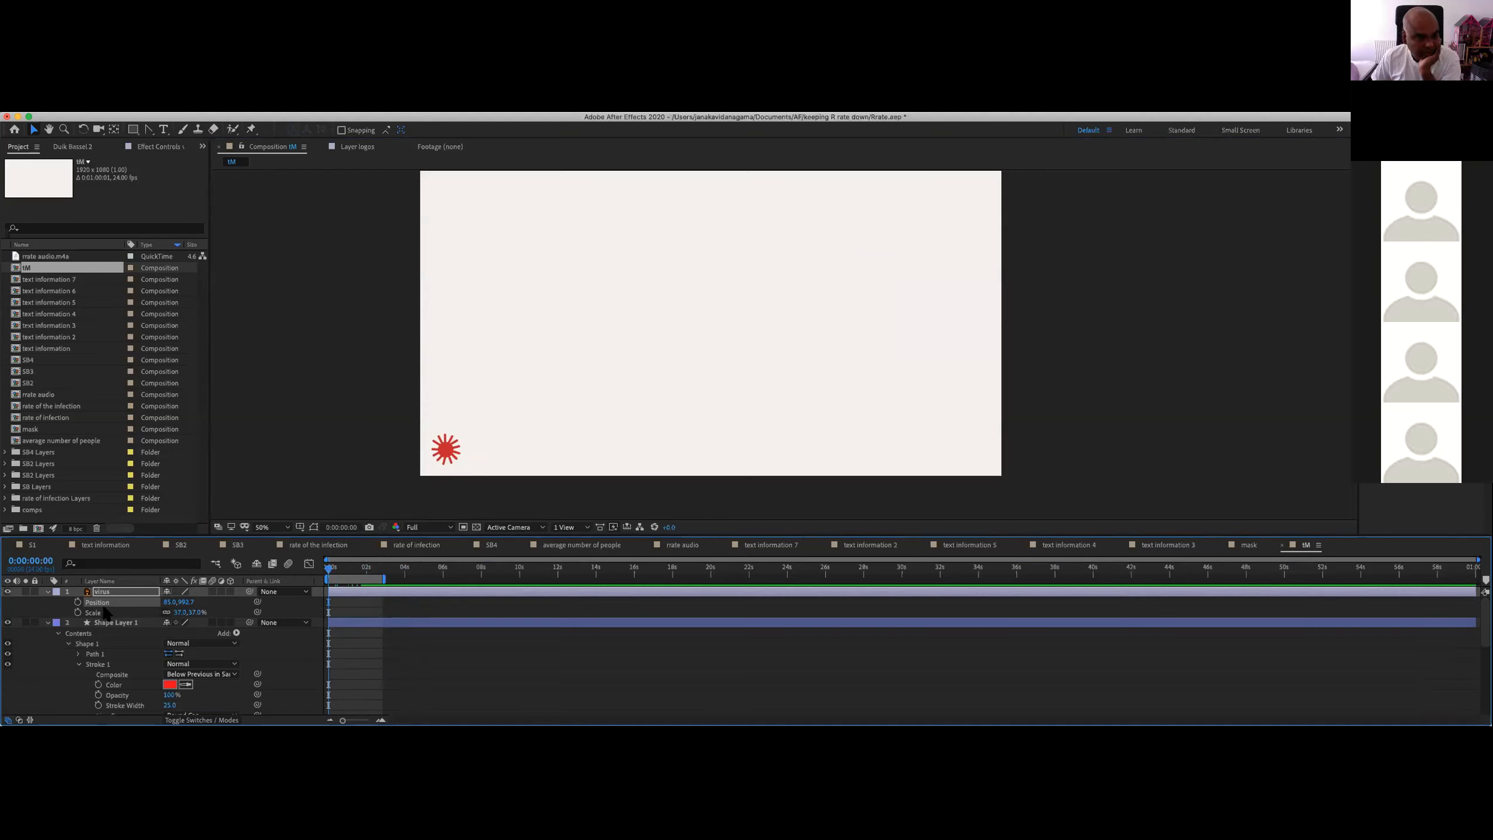
Step: Parent the virus layer to Shape Layer 1 and scrub the first frames to check its motion
left_click(202, 720)
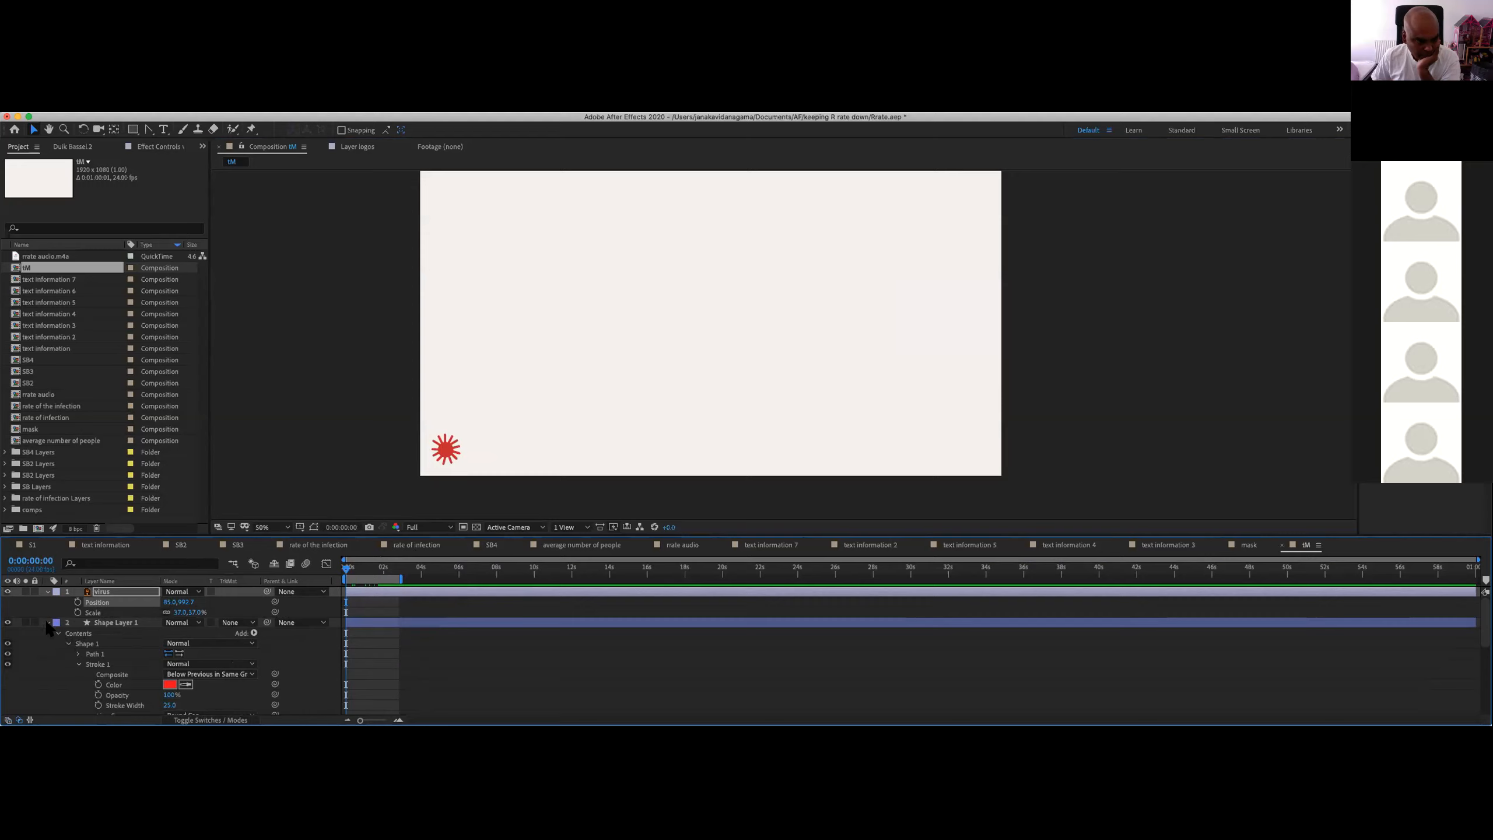
left_click(47, 623)
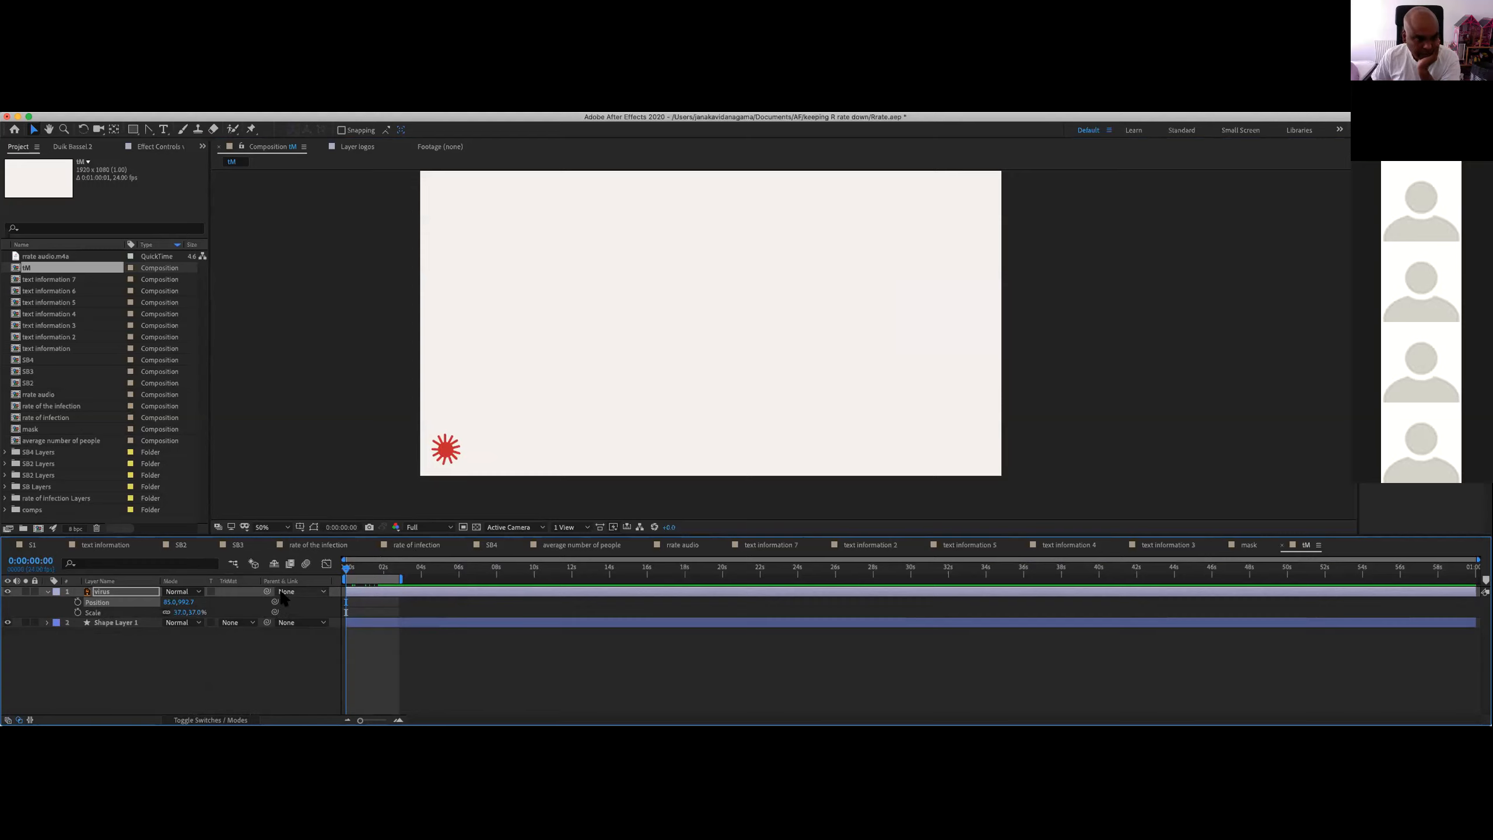
left_click_drag(267, 590, 136, 627)
mouse_move(348, 570)
left_mouse_down()
mouse_move(398, 569)
mouse_move(348, 569)
mouse_move(379, 567)
mouse_move(347, 570)
mouse_move(353, 580)
left_mouse_up()
Step: Reveal the Trim Paths properties of Shape Layer 1 and link the virus's Position to the Trim Paths End value
left_click(47, 623)
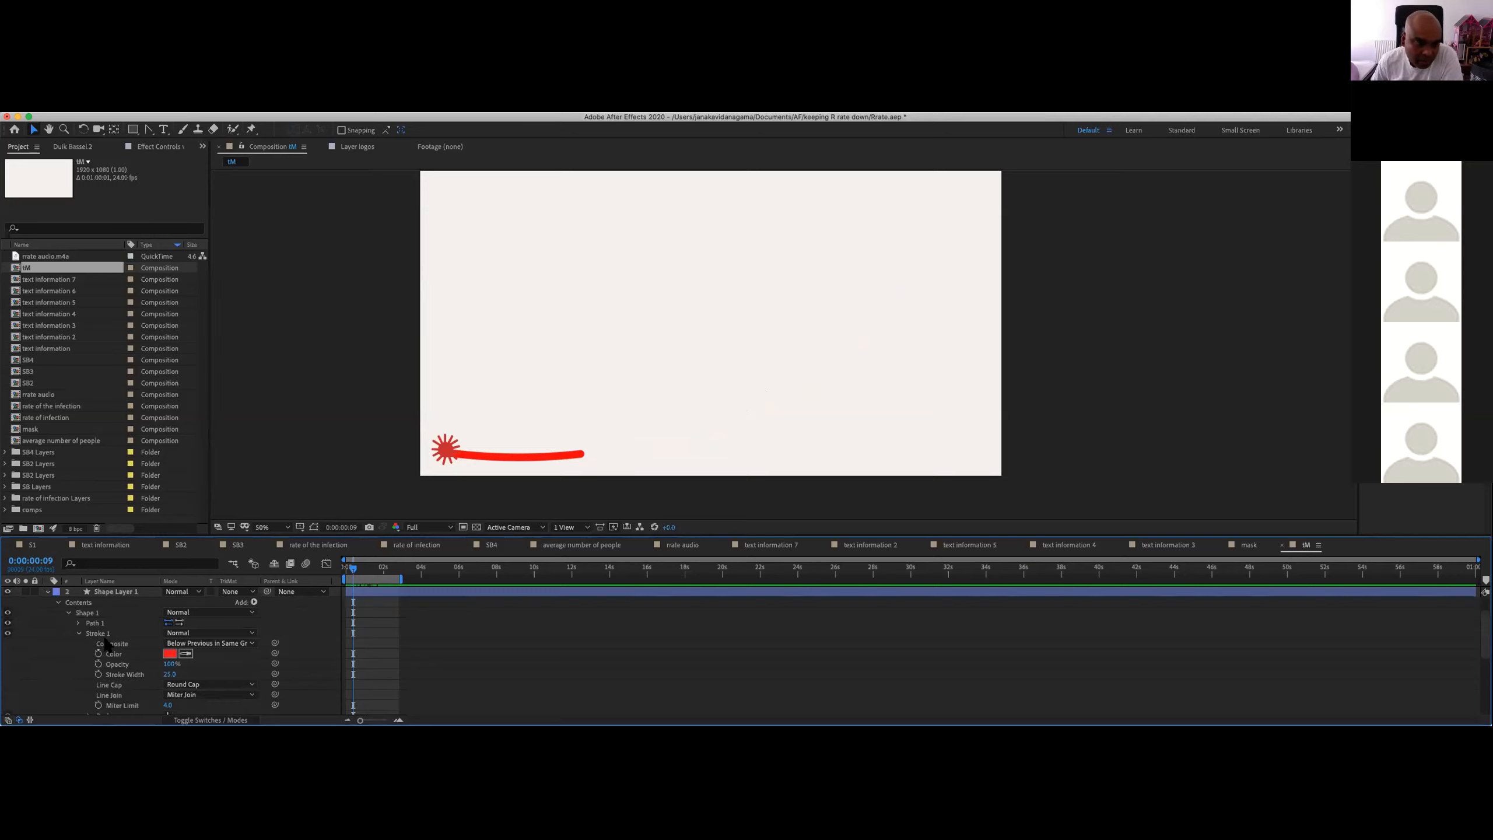
left_click(78, 633)
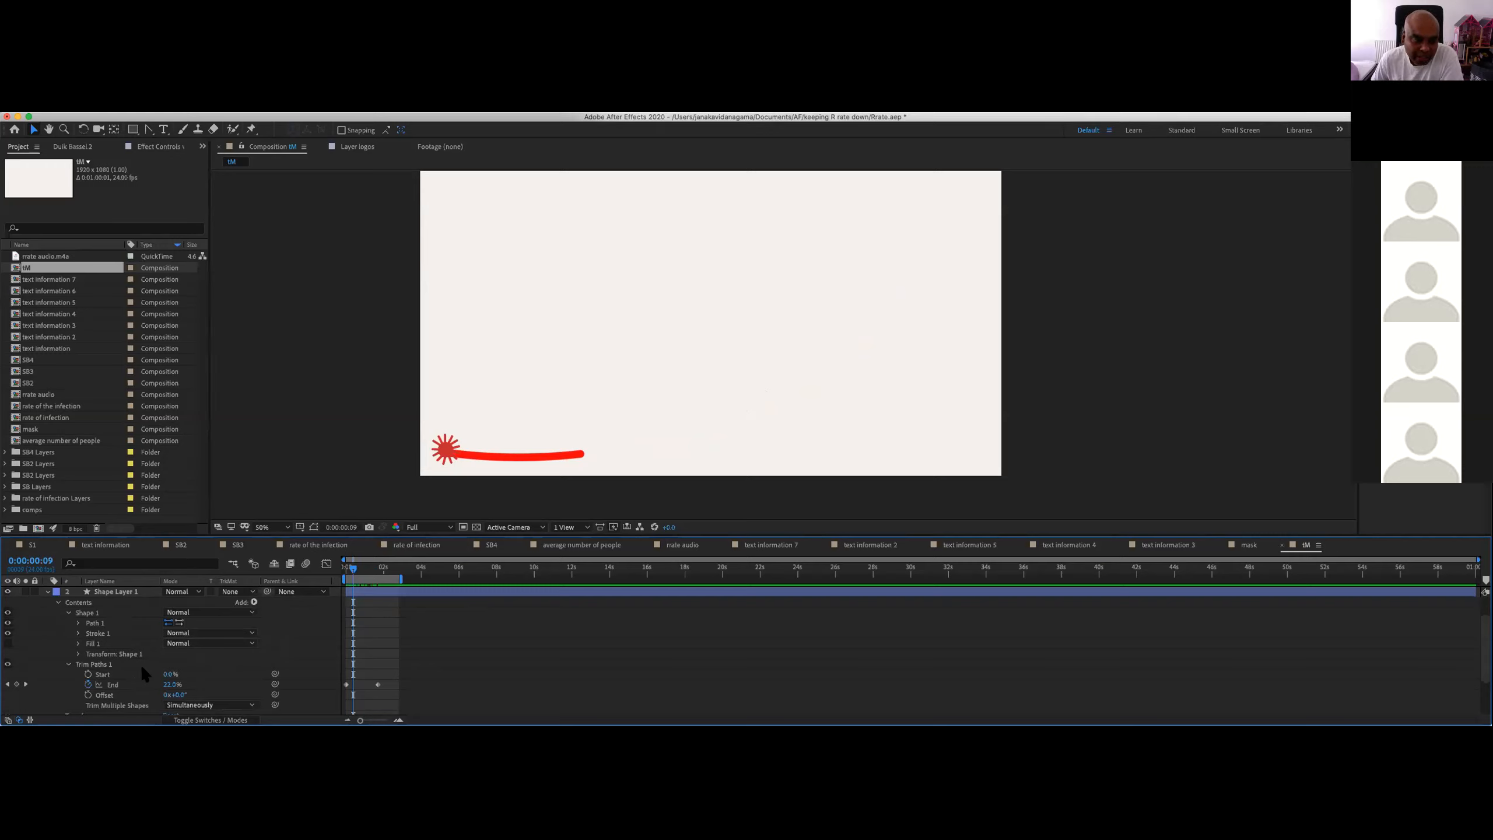
scroll(150, 688, "down", 1)
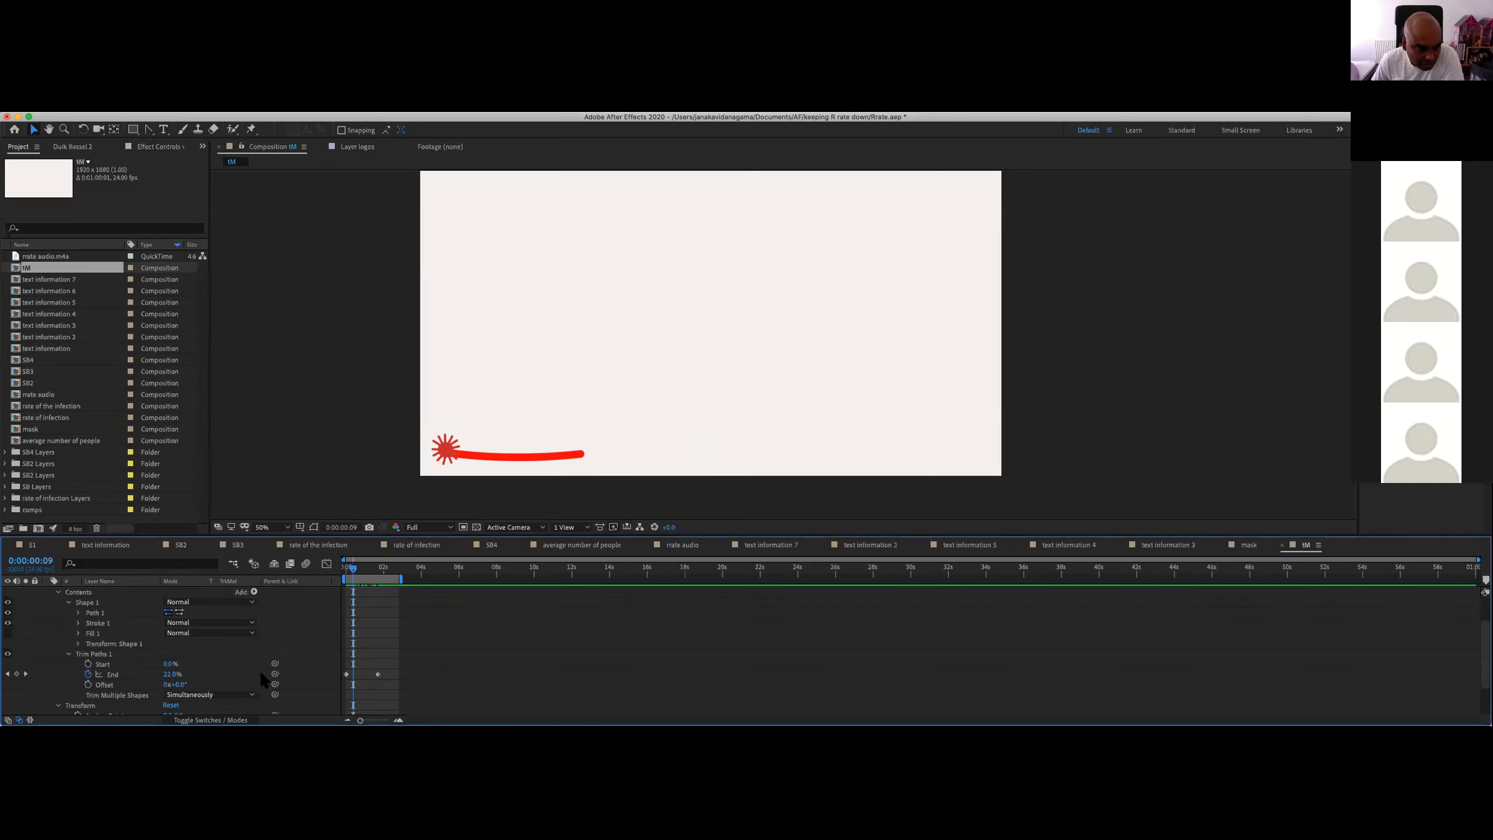
scroll(310, 642, "up", 4)
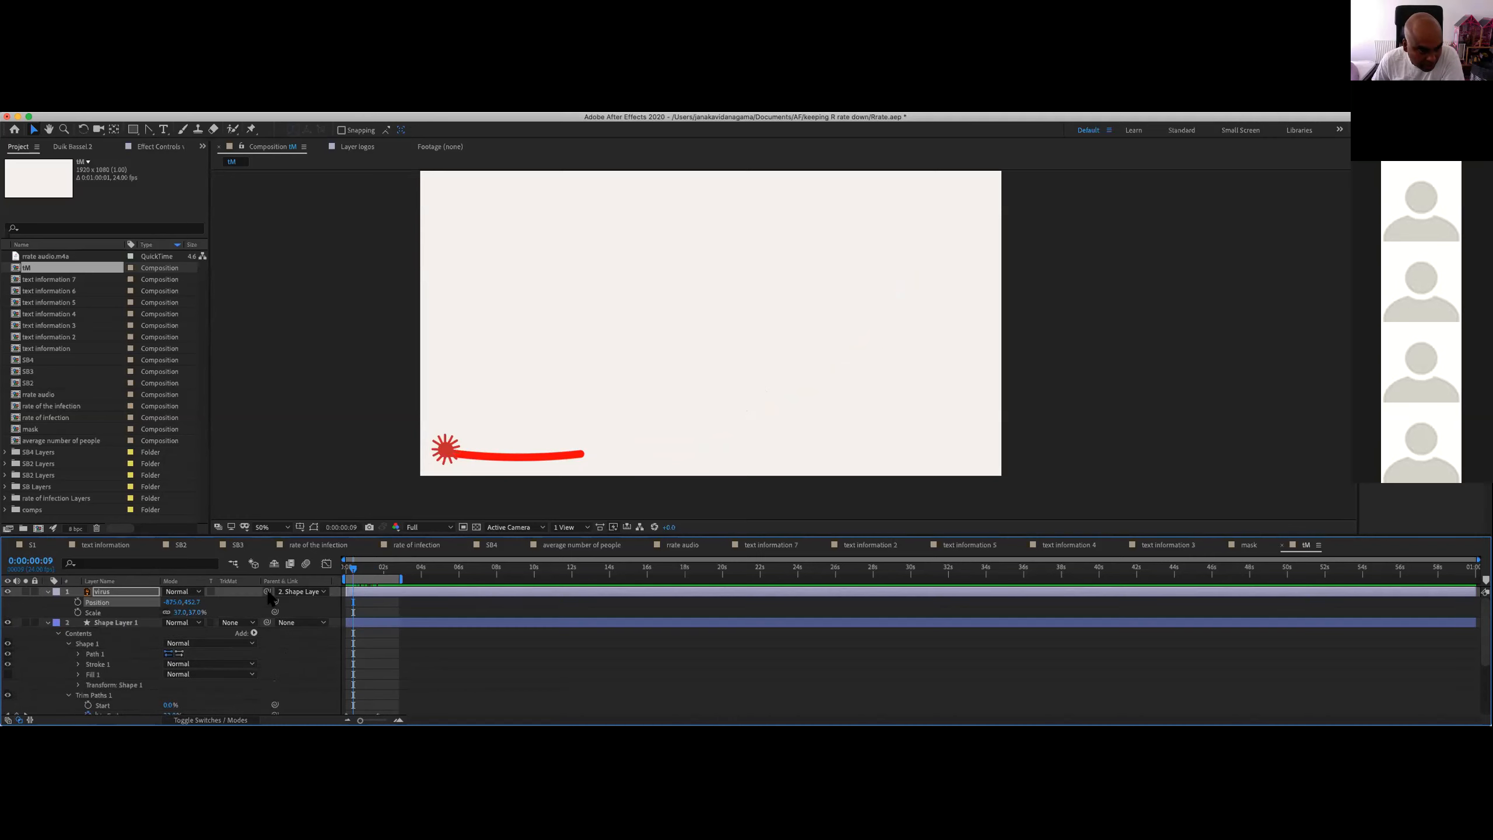
left_click_drag(265, 533, 288, 371)
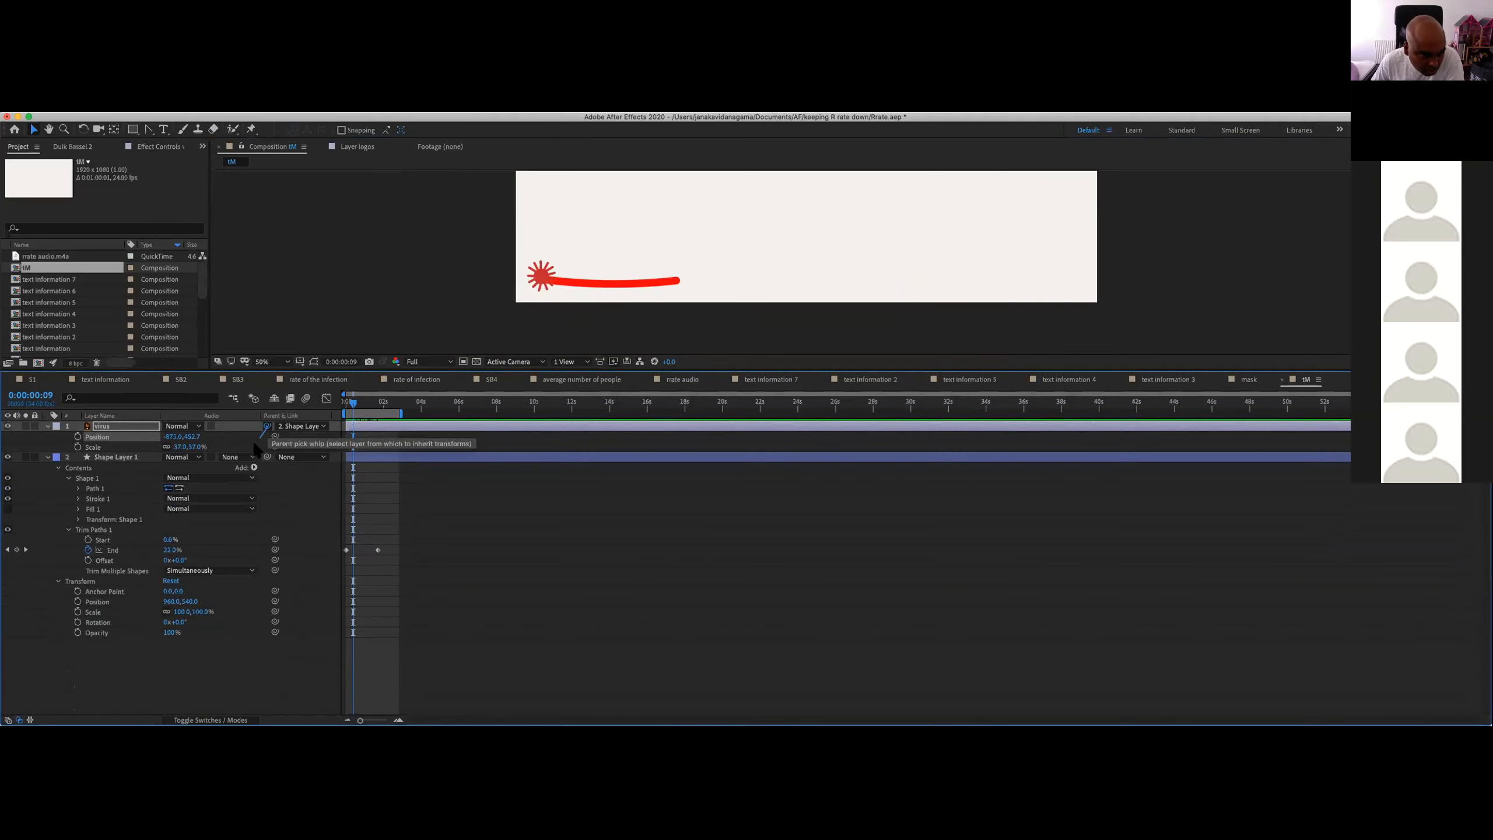
left_click_drag(205, 502, 167, 557)
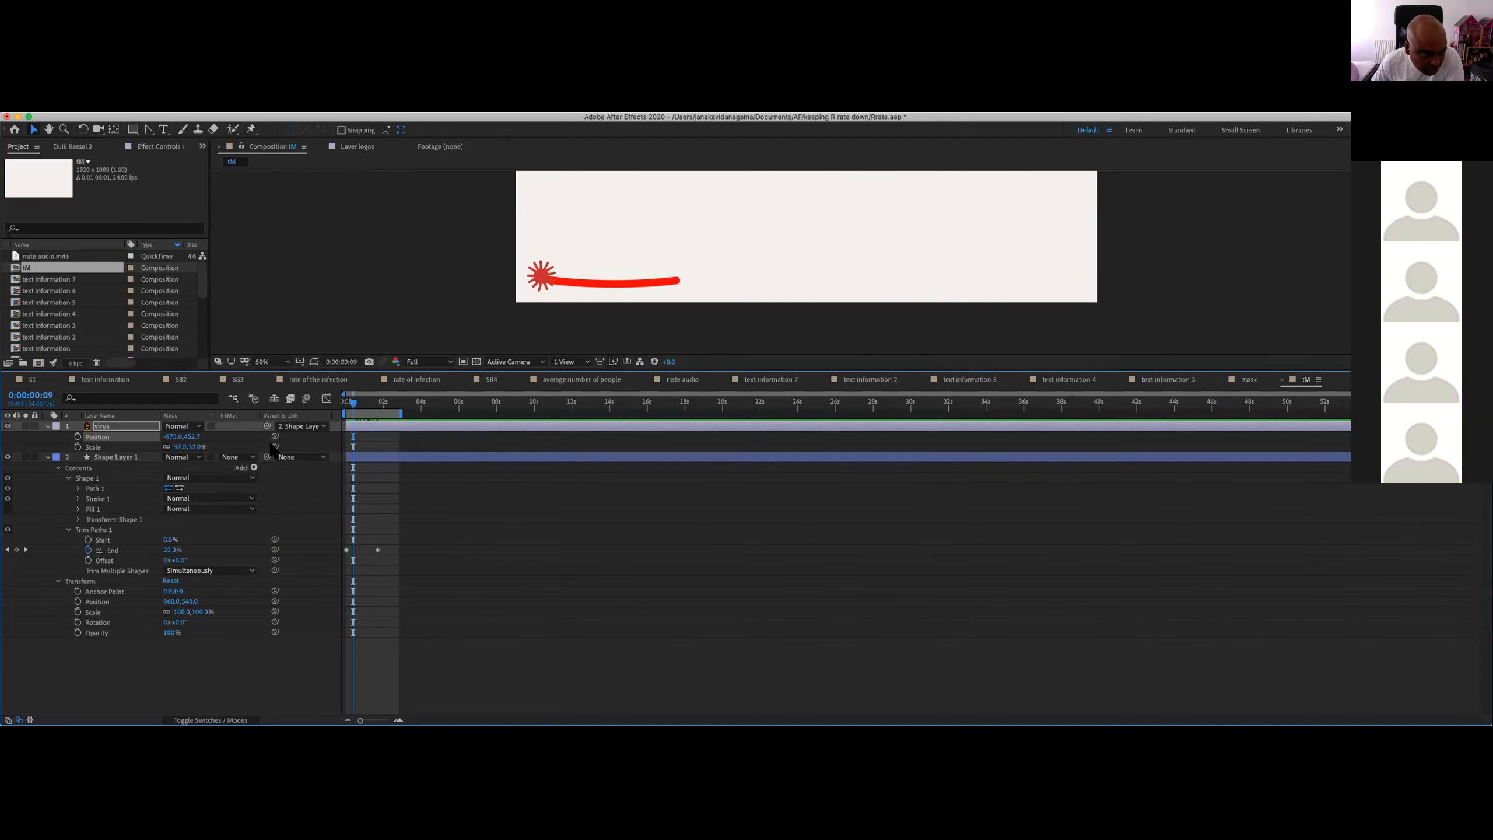
left_click_drag(274, 440, 192, 550)
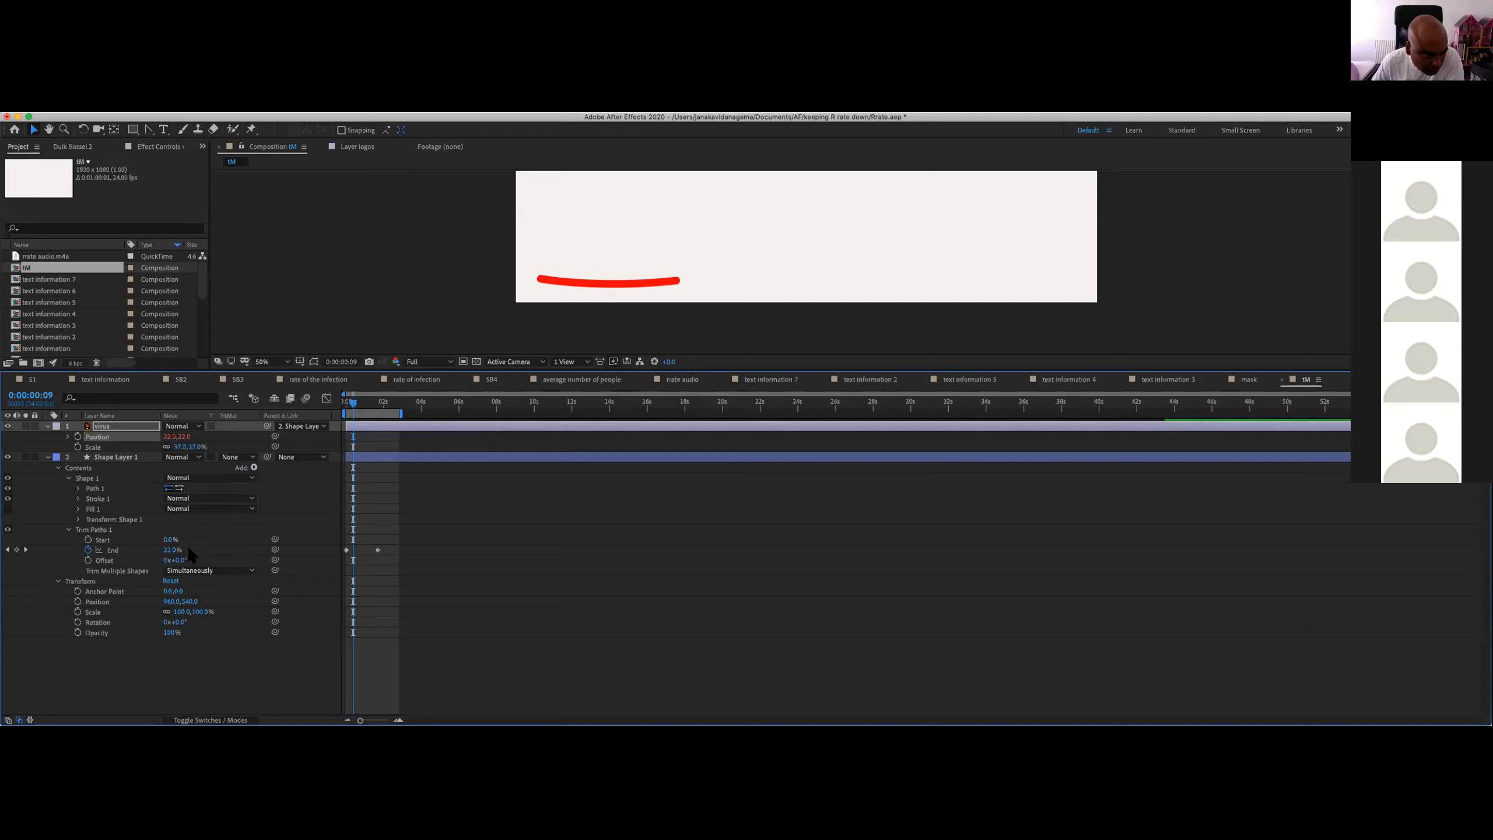
Step: Preview the virus's linked motion against the red curve from the start of the composition
left_click_drag(353, 404, 321, 424)
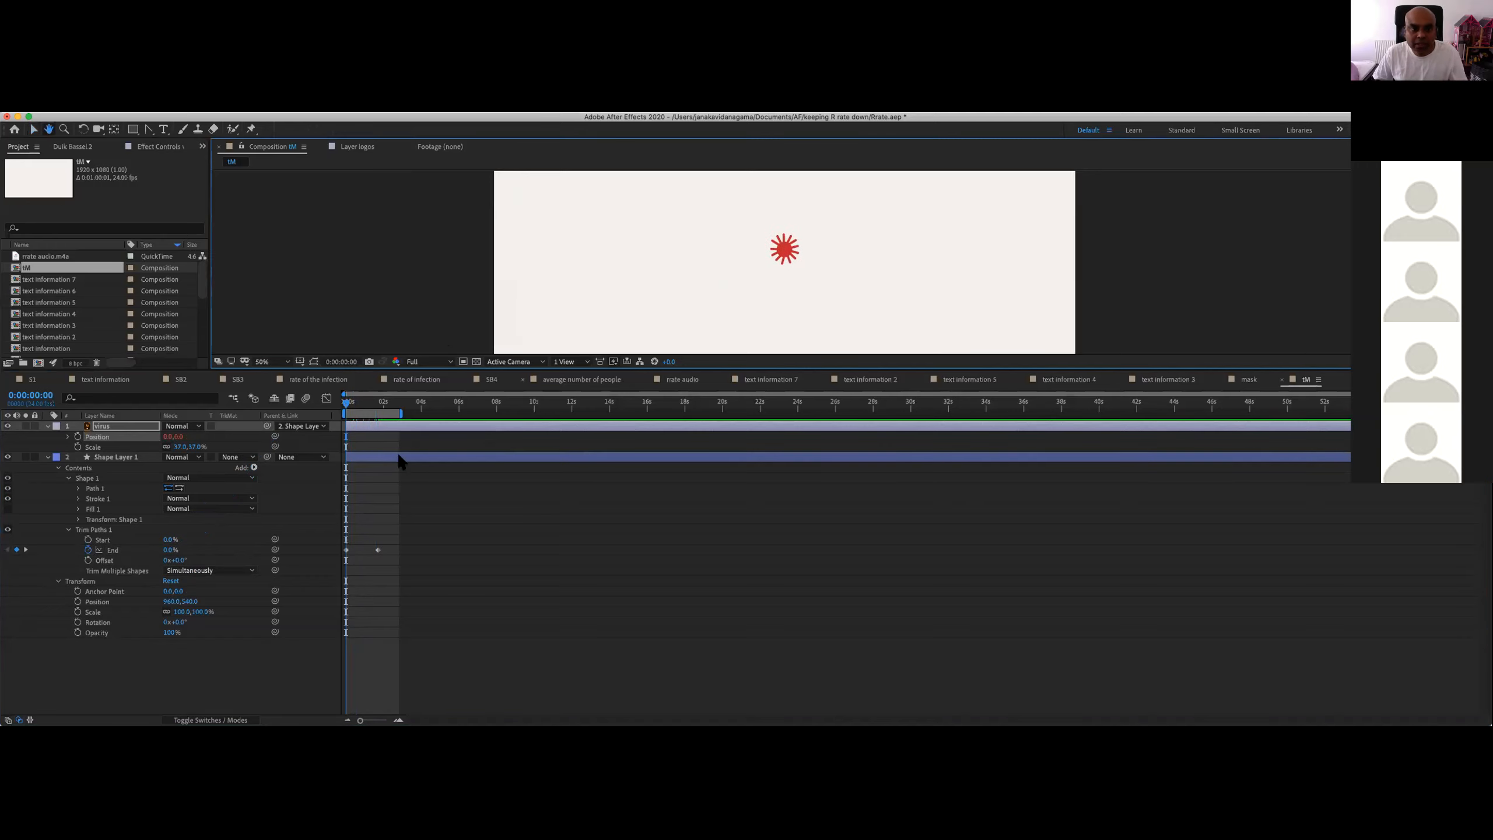
mouse_move(350, 406)
left_mouse_down()
mouse_move(446, 406)
mouse_move(315, 404)
mouse_move(464, 405)
mouse_move(347, 404)
mouse_move(416, 393)
mouse_move(338, 408)
left_mouse_up()
key("space")
key("space")
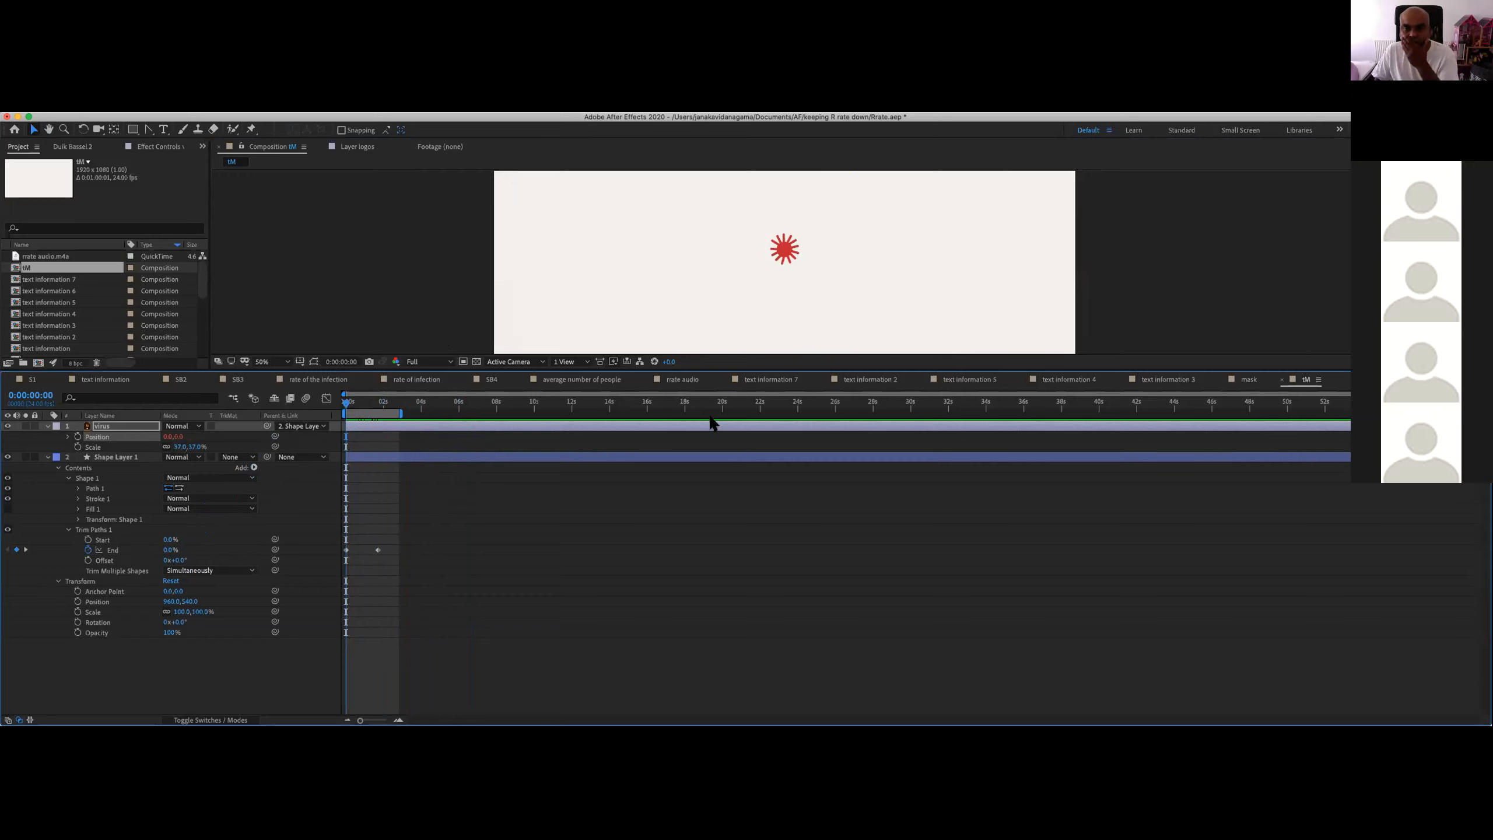
Step: Look through the text information 3, text information and SB3 compositions
left_click(1169, 379)
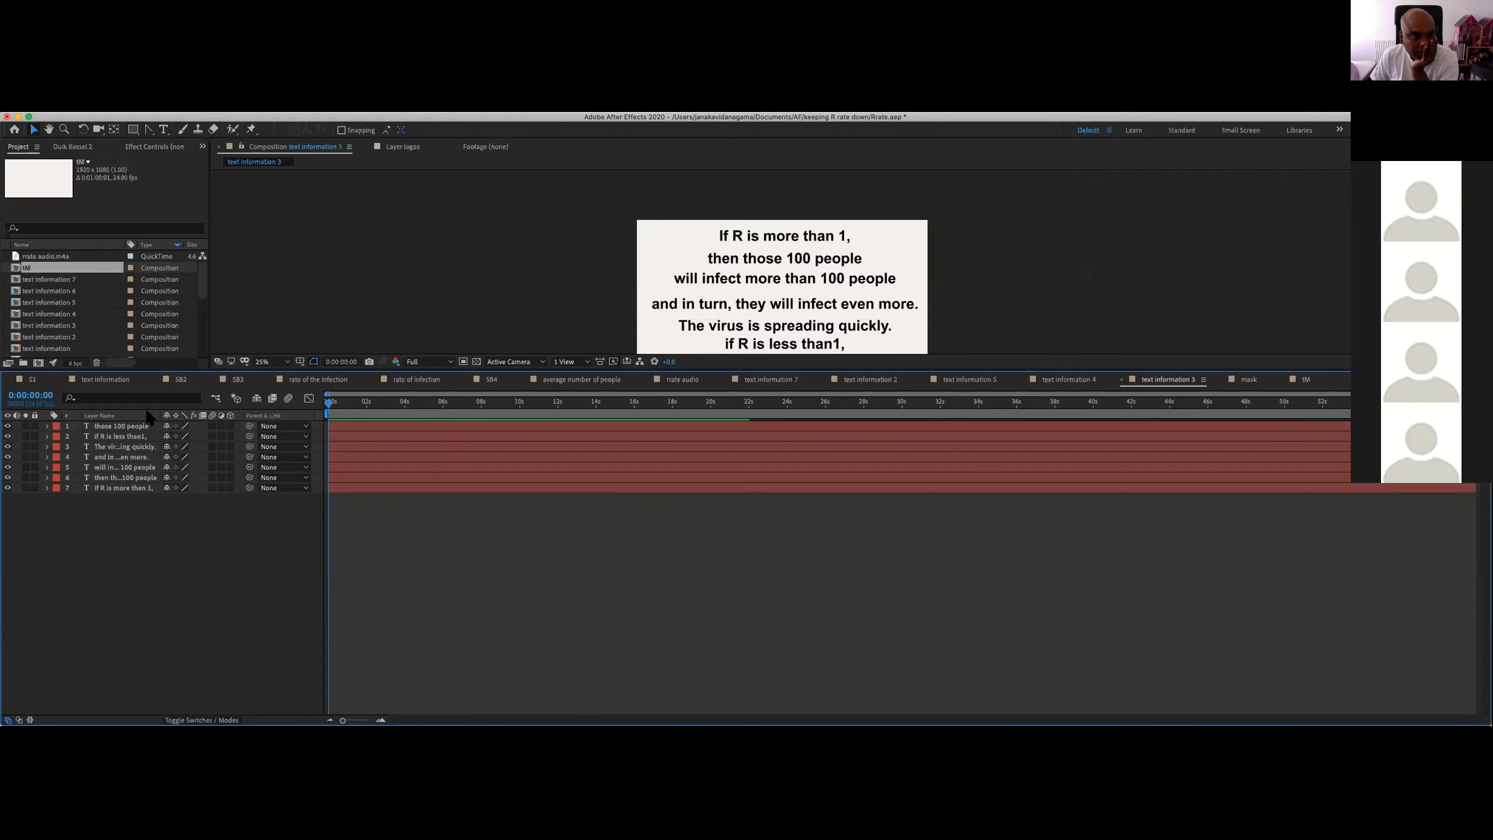
left_click(110, 380)
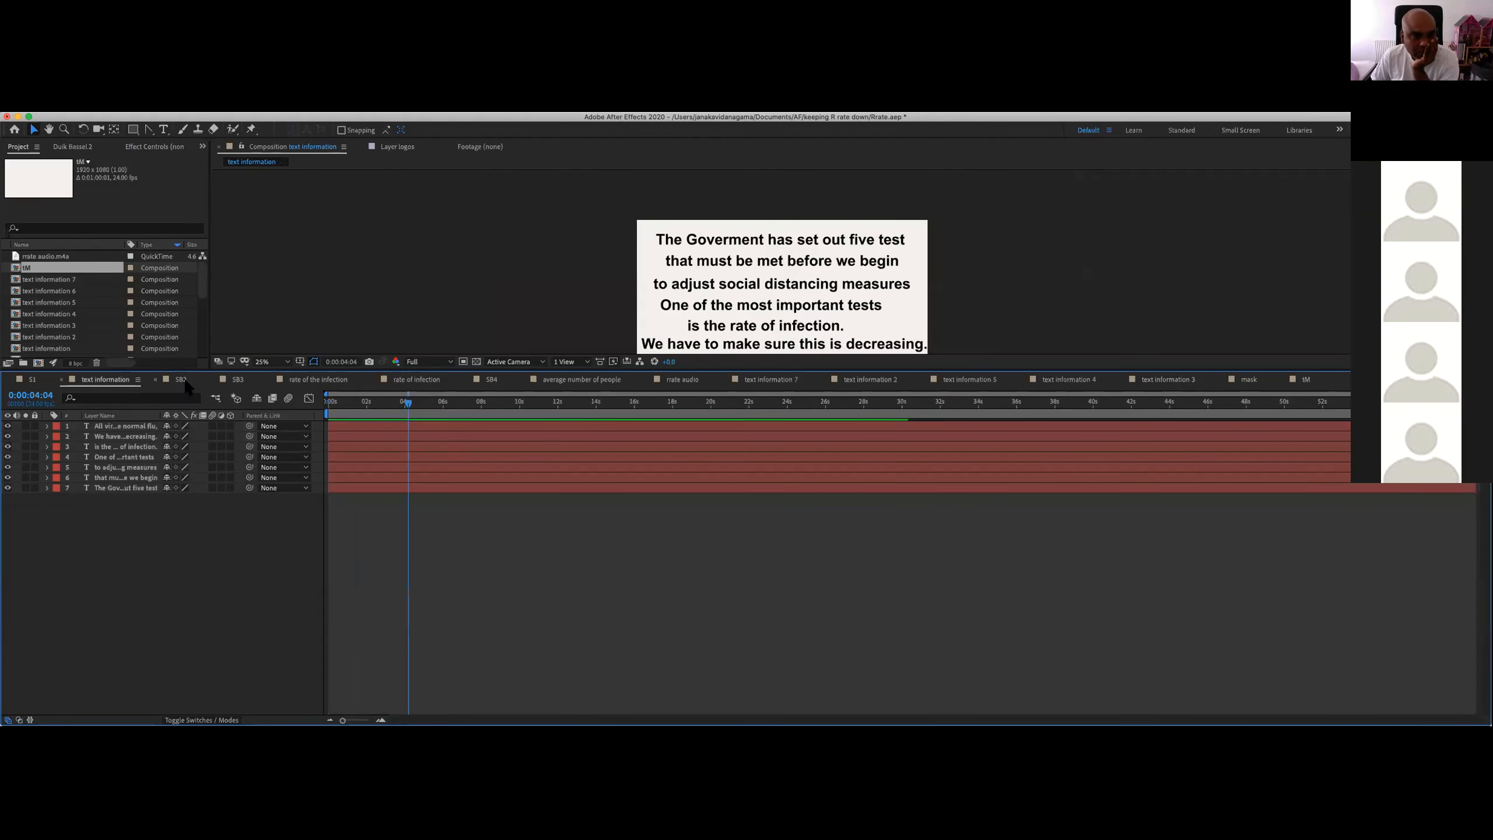
left_click(240, 379)
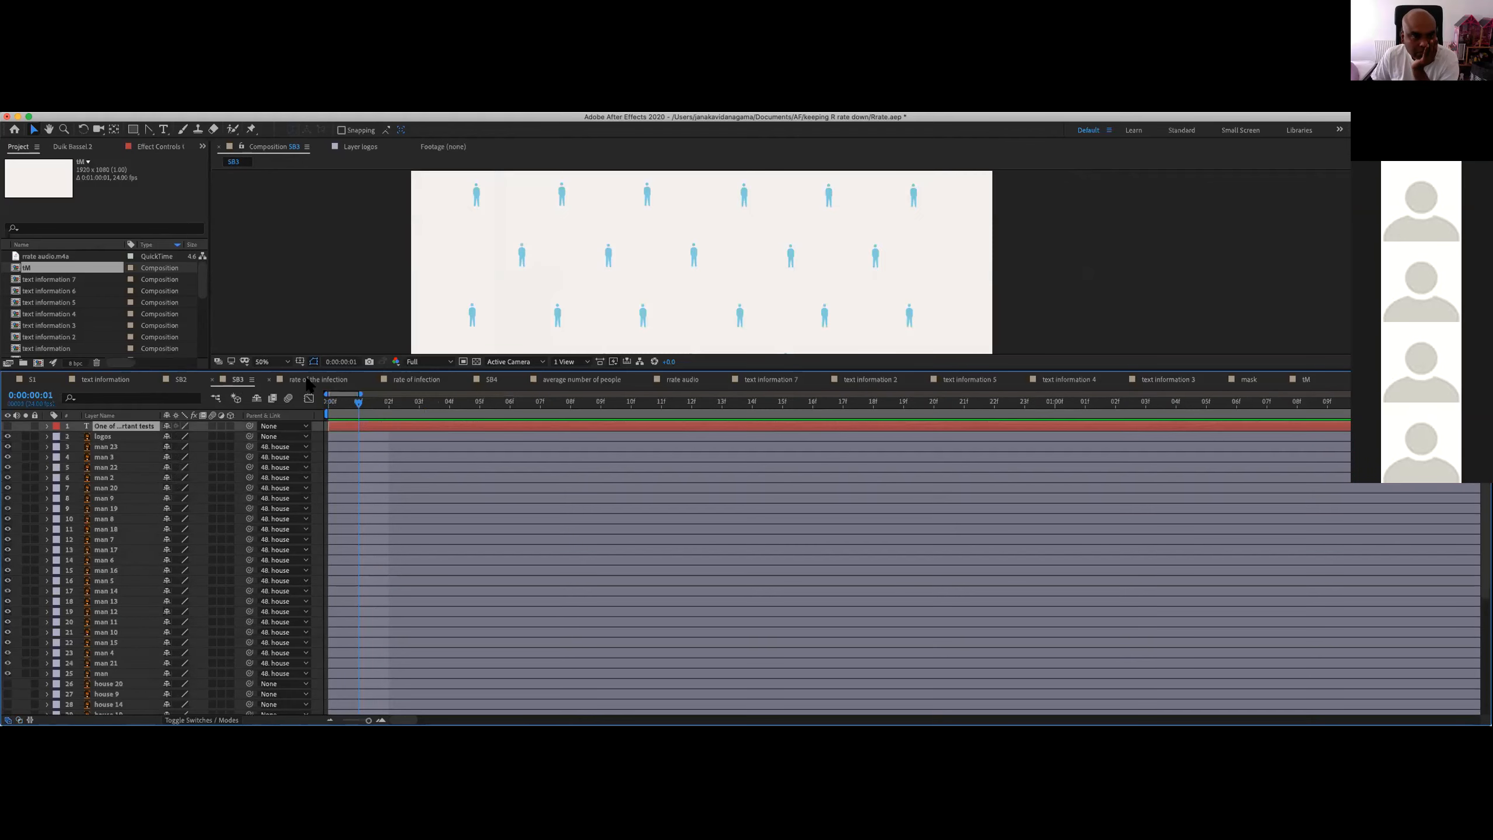
Step: Open the rate of the infection composition and scrub through its animation
left_click(309, 380)
left_click_drag(332, 419, 444, 389)
left_click_drag(340, 405, 375, 562)
scroll(462, 413, "up", 1)
scroll(358, 597, "down", 1)
scroll(418, 510, "down", 1)
scroll(627, 350, "down", 1)
scroll(614, 371, "up", 1)
key("space")
left_click_drag(619, 375, 604, 428)
left_click_drag(365, 596, 417, 590)
left_click(339, 601)
Step: Review the rate of infection, SB4 and average number of people compositions, scrubbing through SB4
left_click(411, 571)
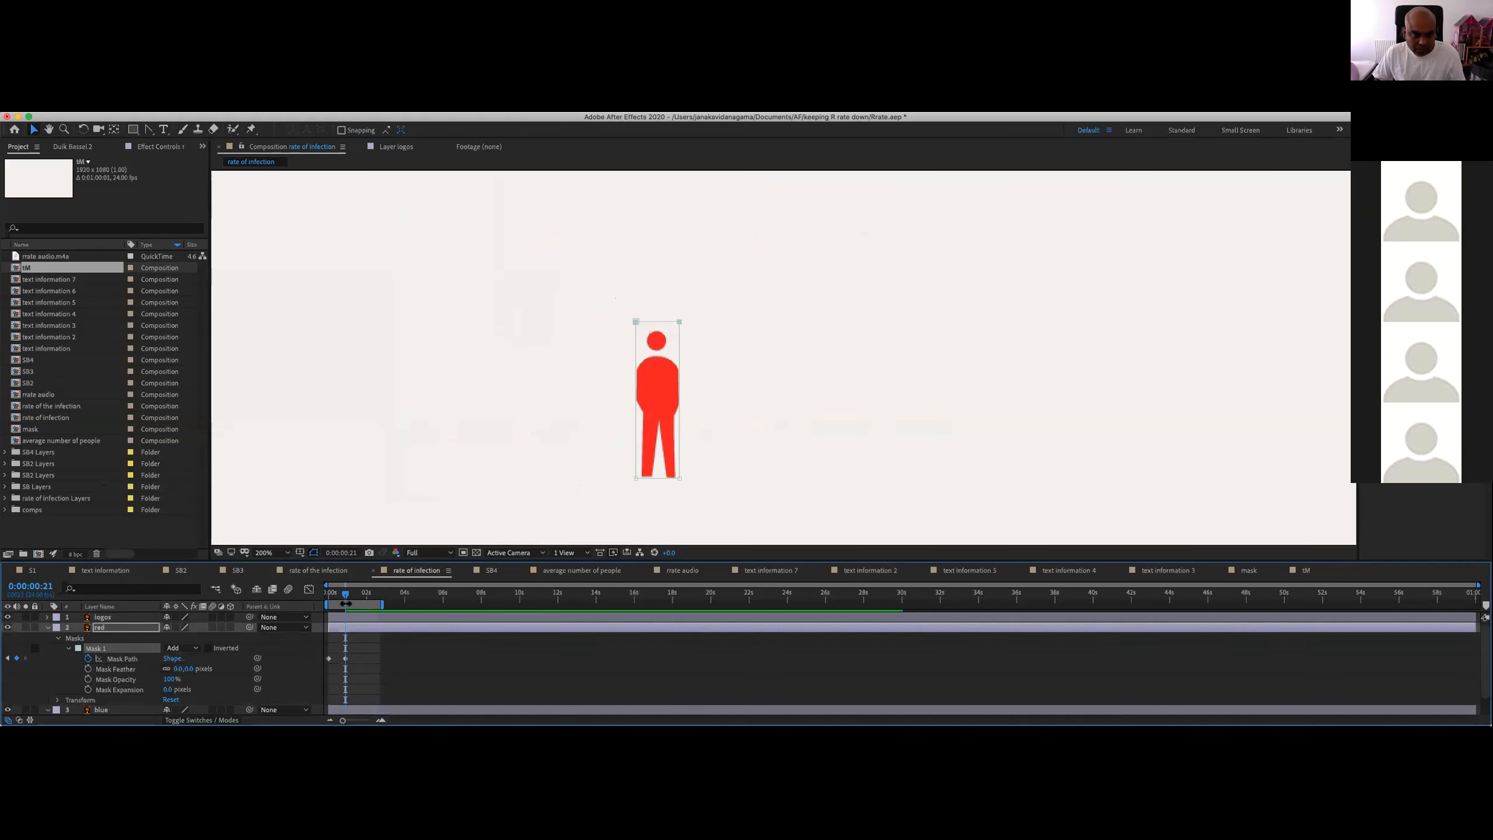
key("Home")
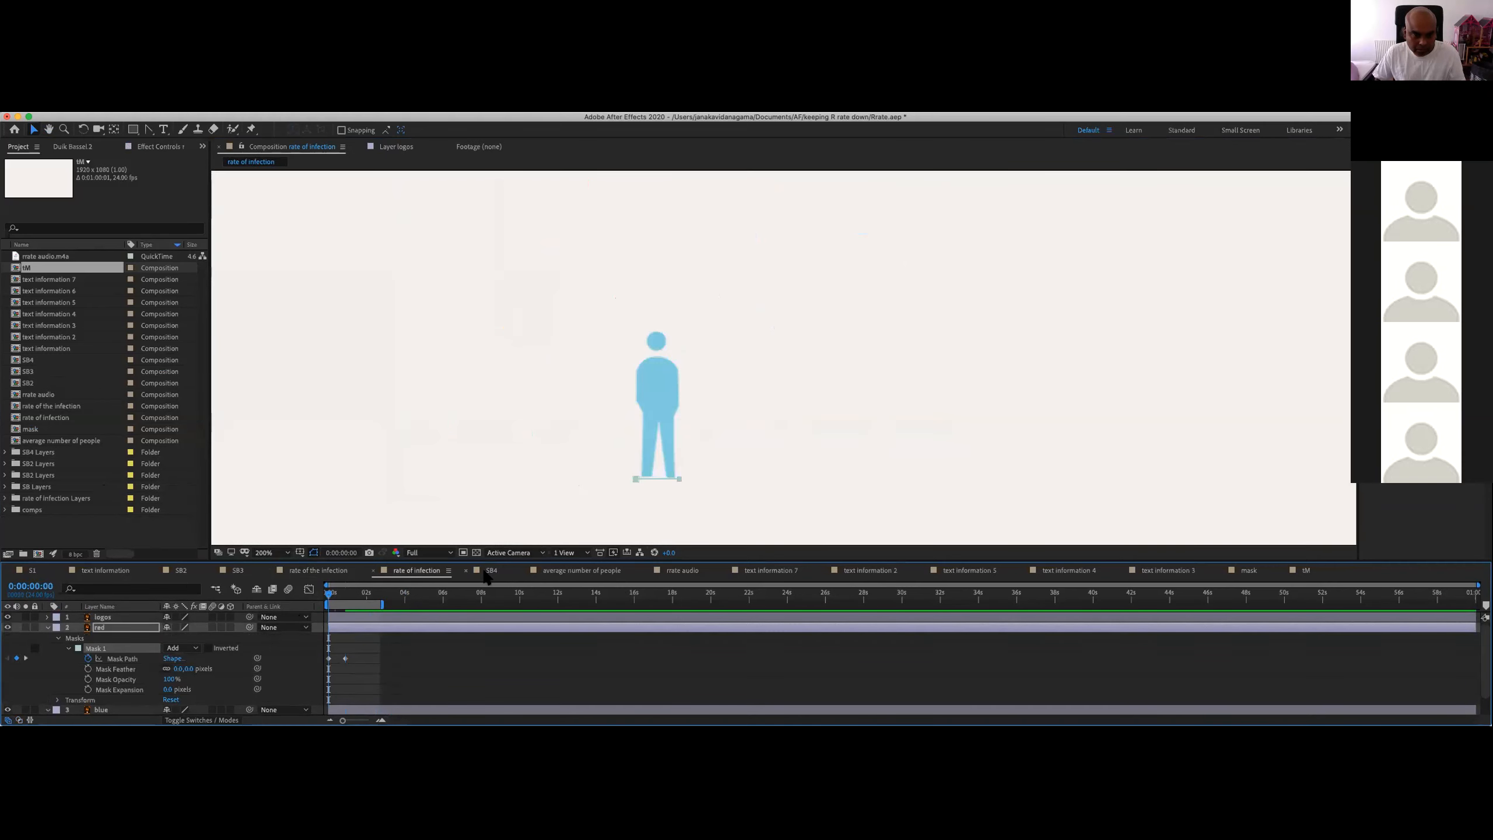
left_click(487, 571)
left_click_drag(401, 596, 595, 590)
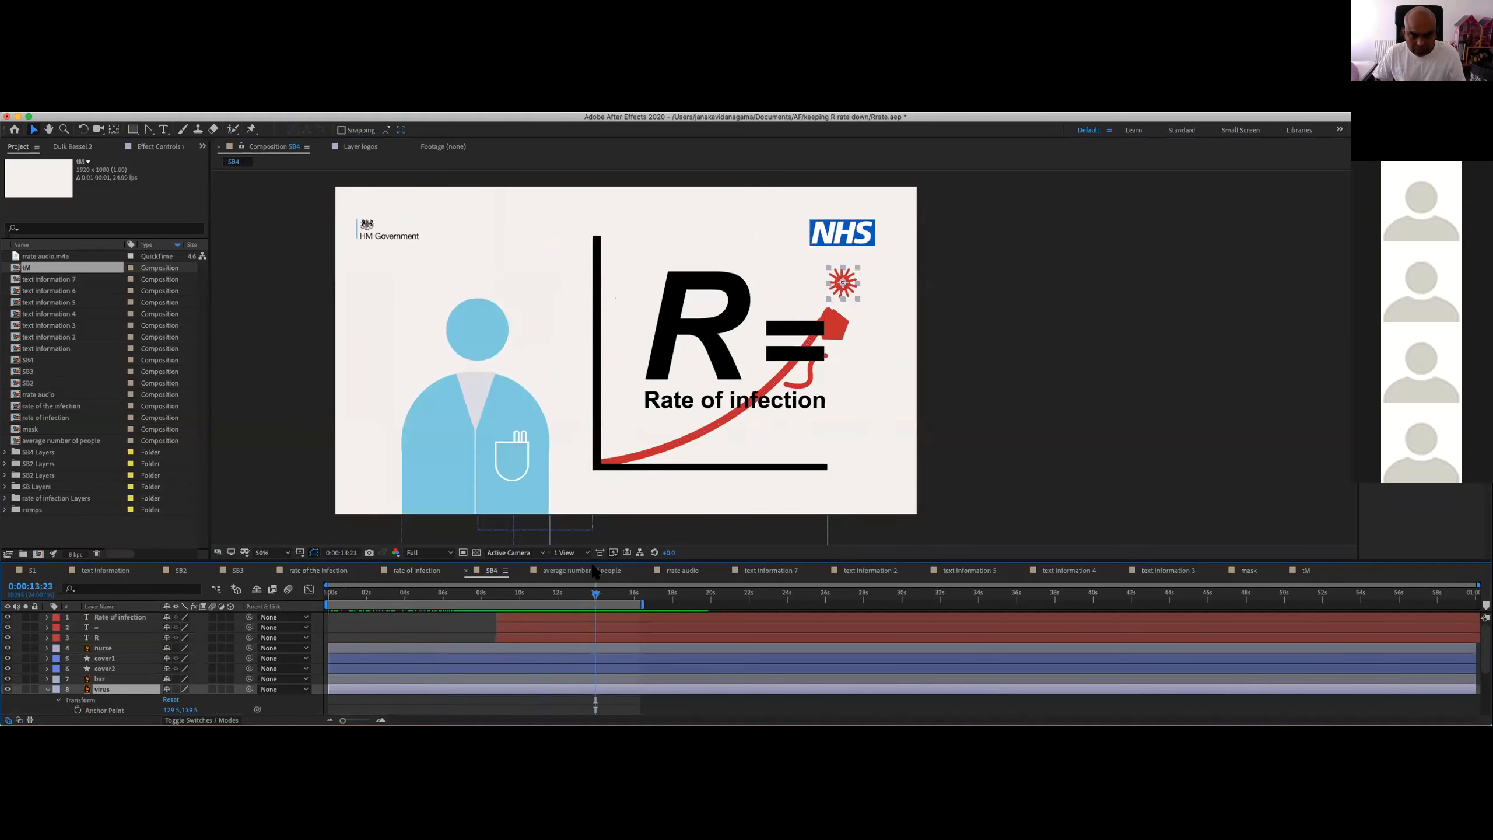
left_click(593, 570)
left_click(403, 593)
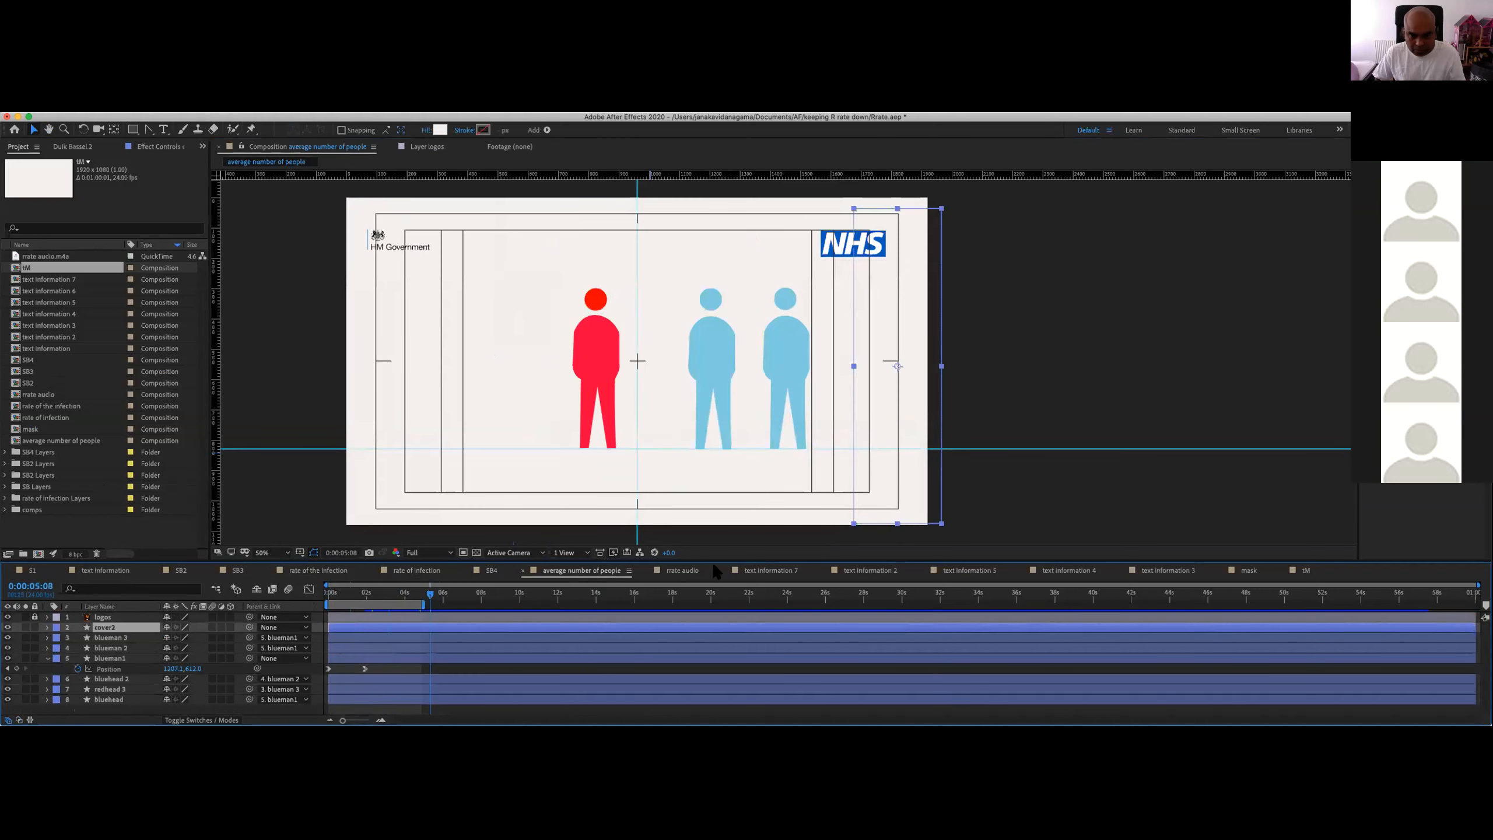
Step: Open the text information, S1, SB4 and SB2 compositions one after another to inspect their contents
left_click(720, 571)
left_click(94, 569)
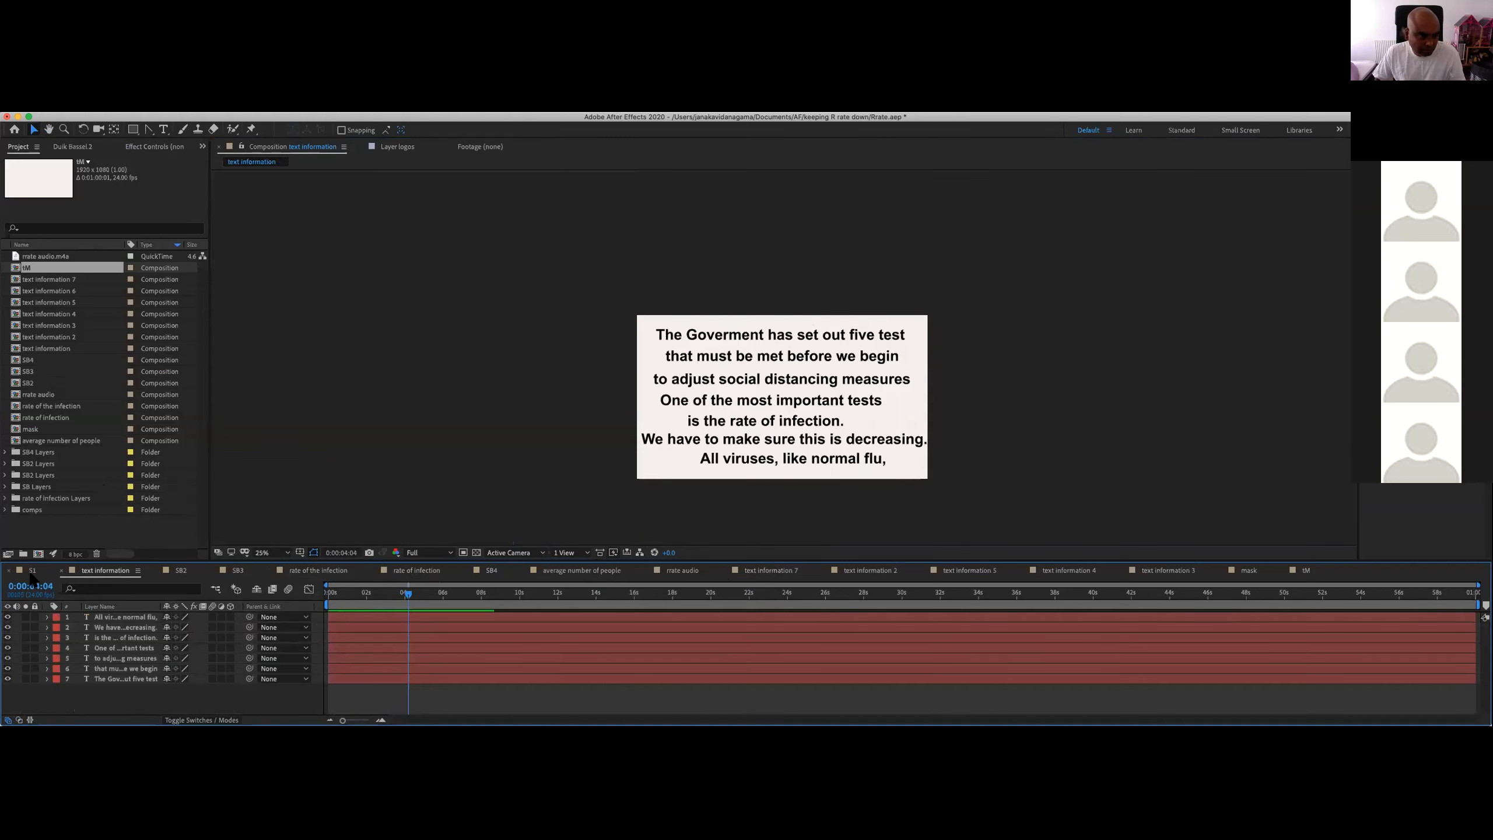
left_click(32, 569)
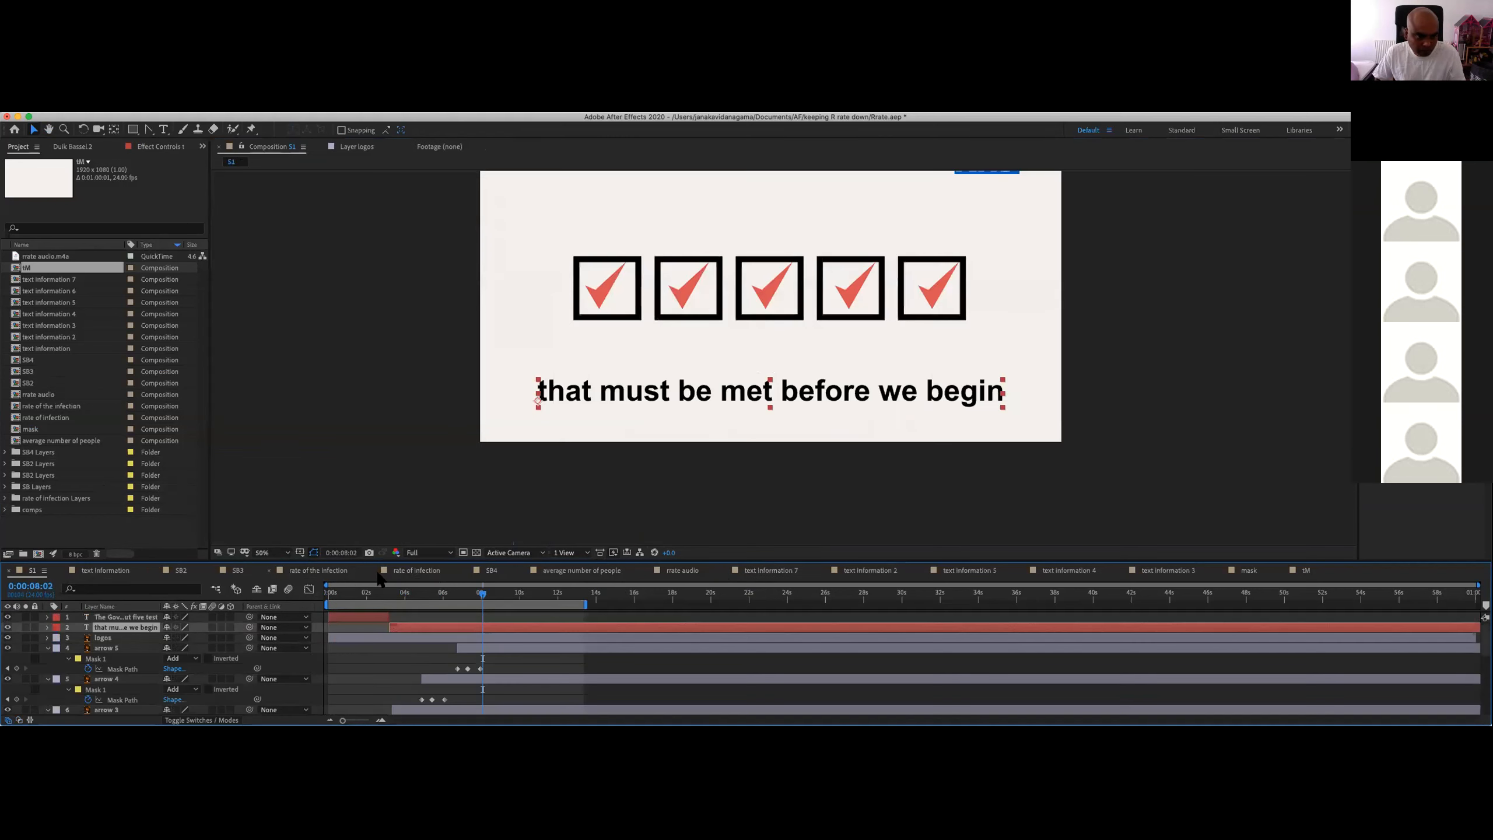
double_click(35, 360)
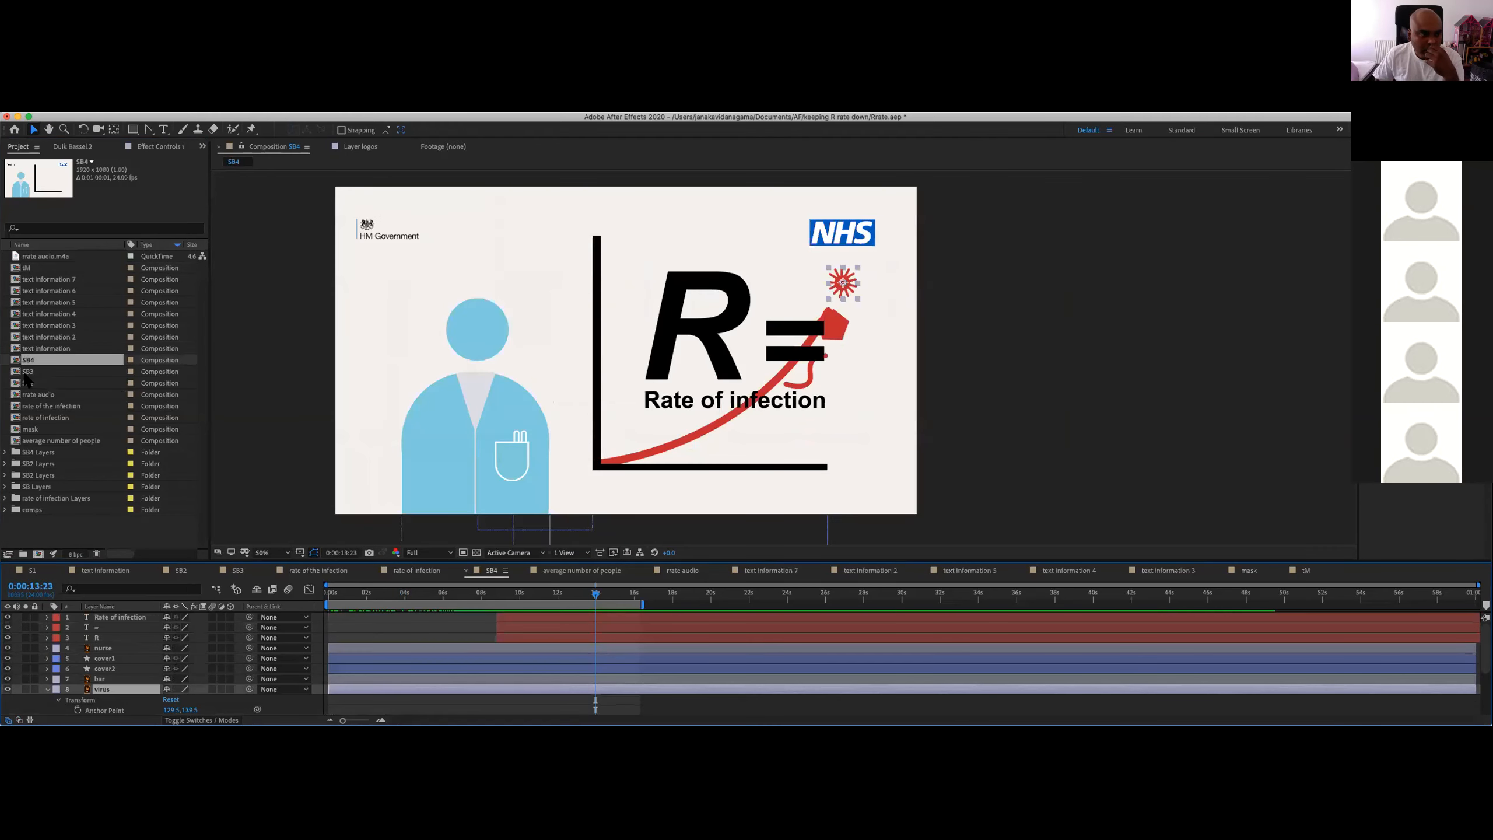
double_click(26, 383)
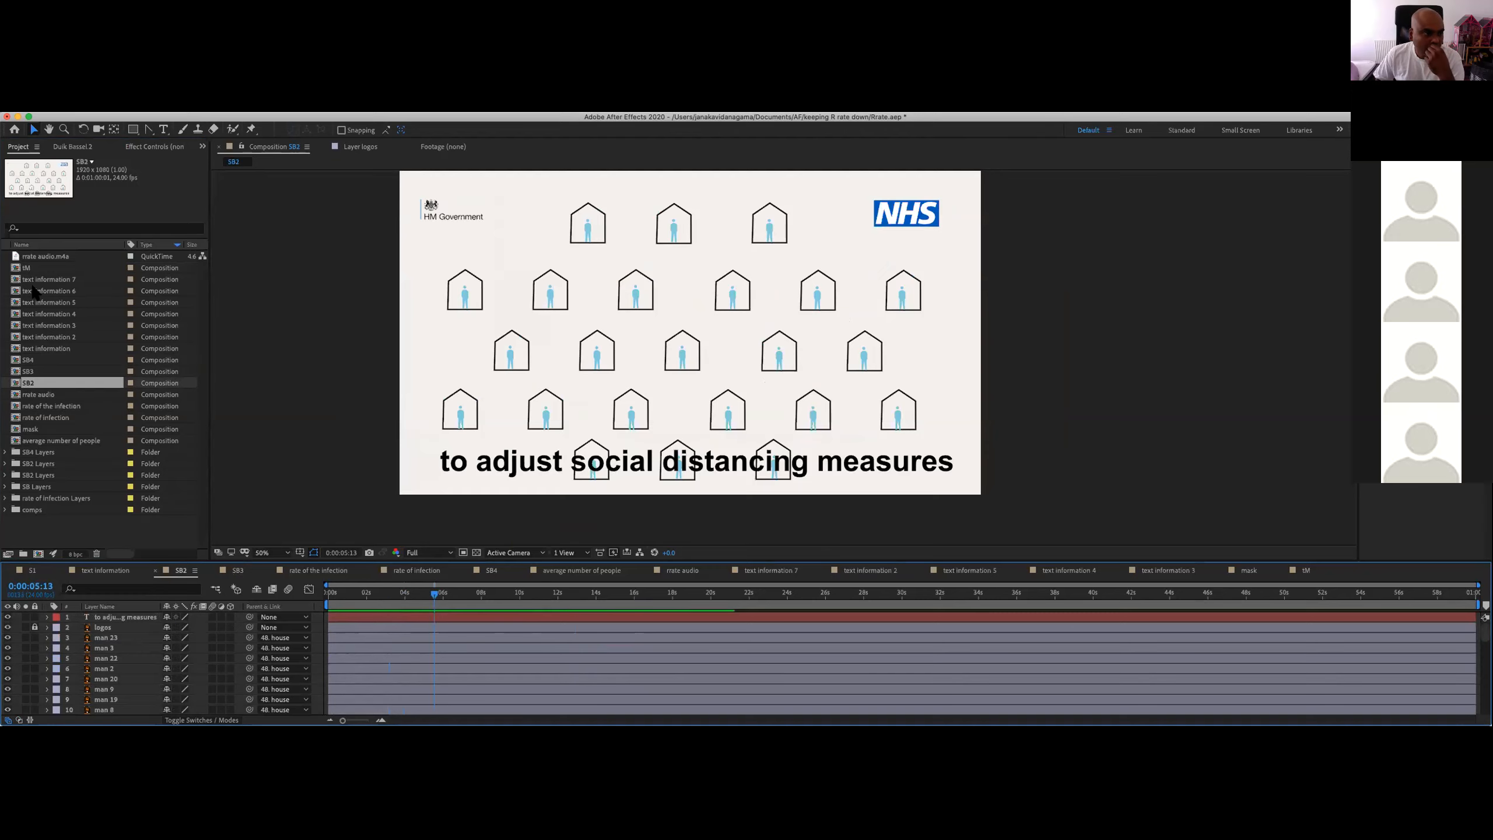
Step: Reopen the red curve composition, preview the virus and curve animation, and return to SB2
left_click(28, 268)
double_click(28, 268)
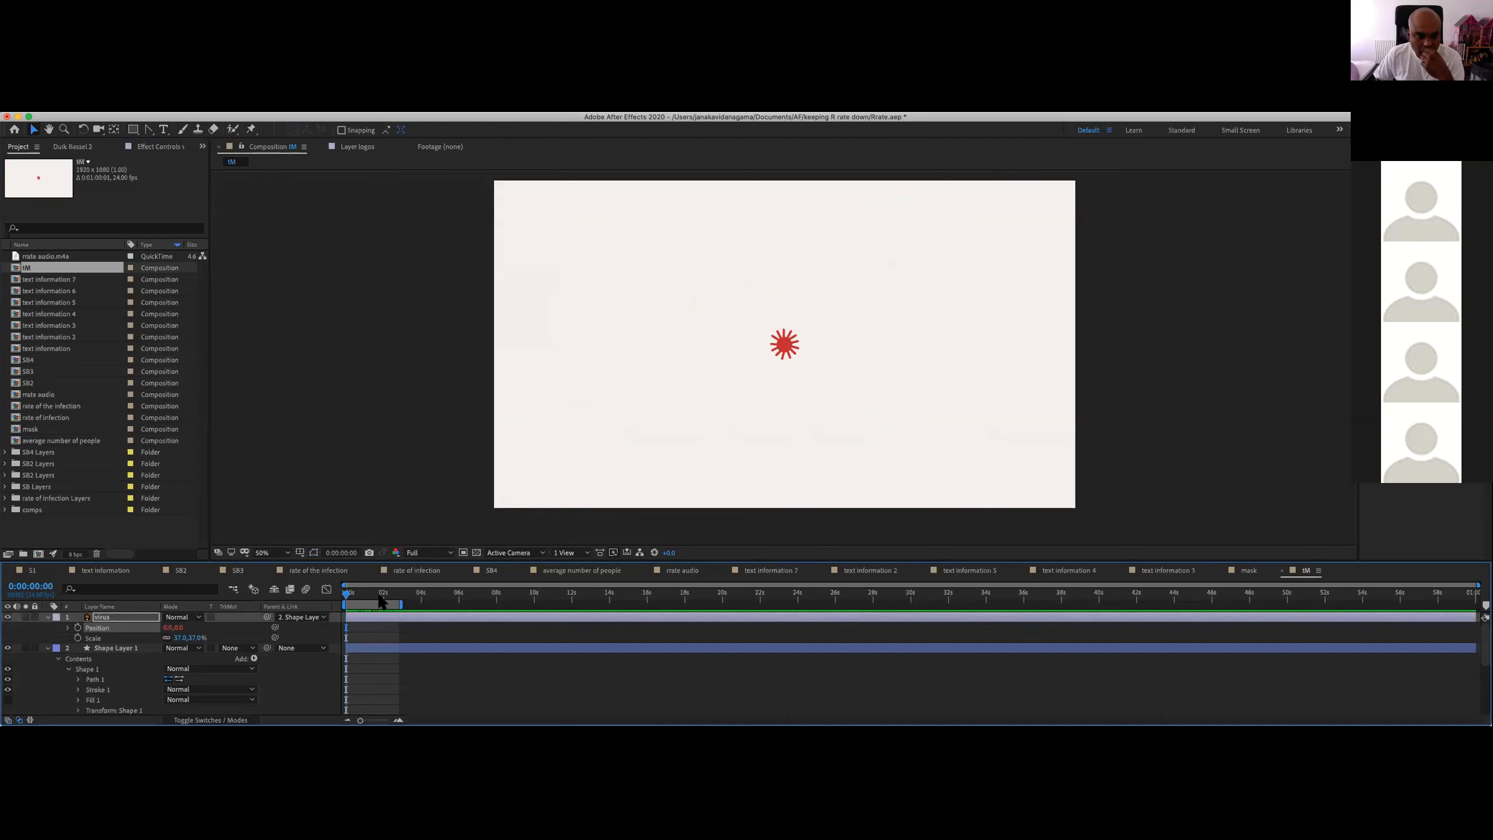
key("space")
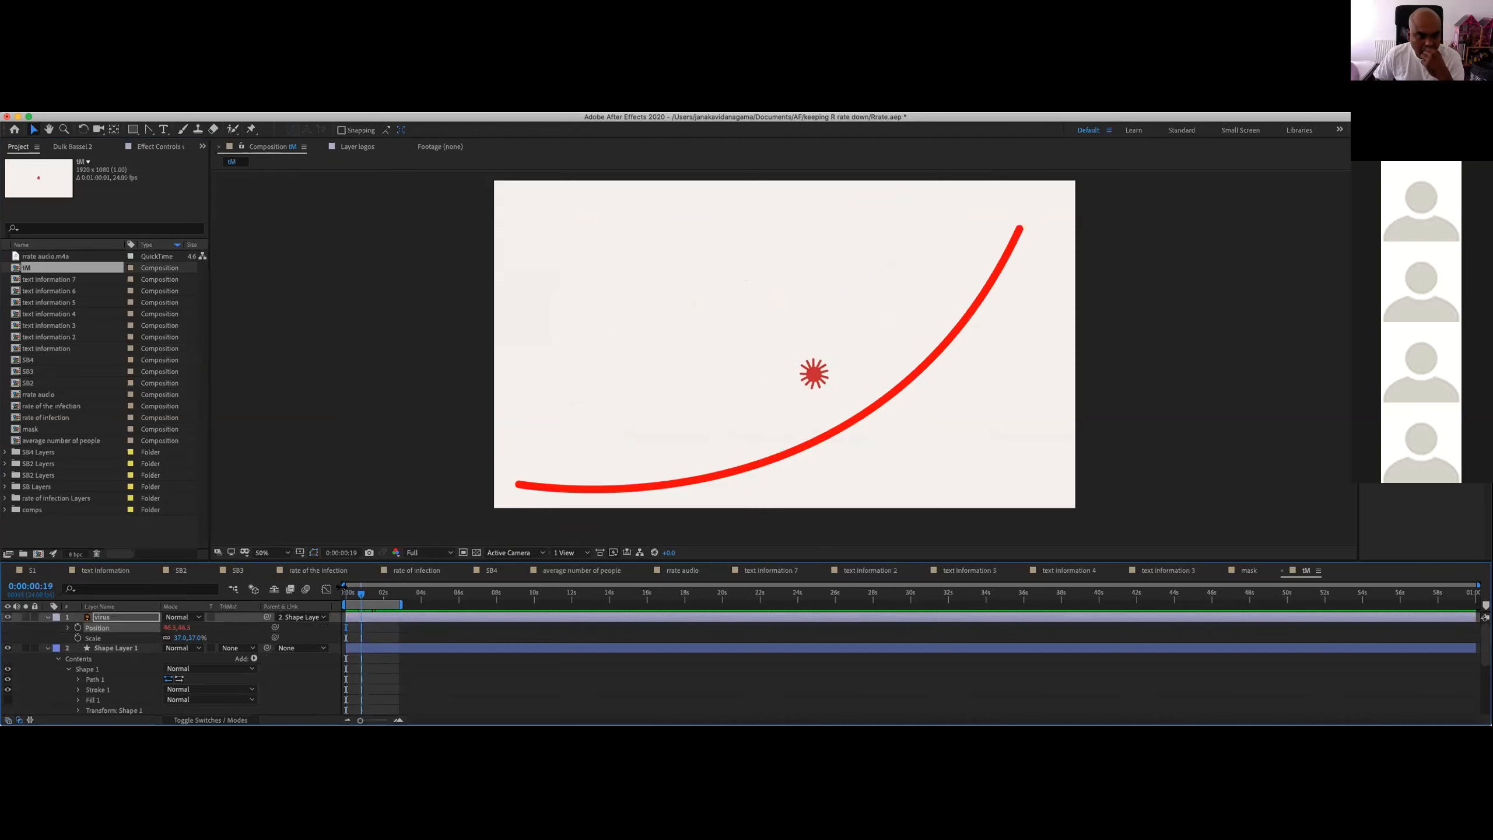
left_click(185, 569)
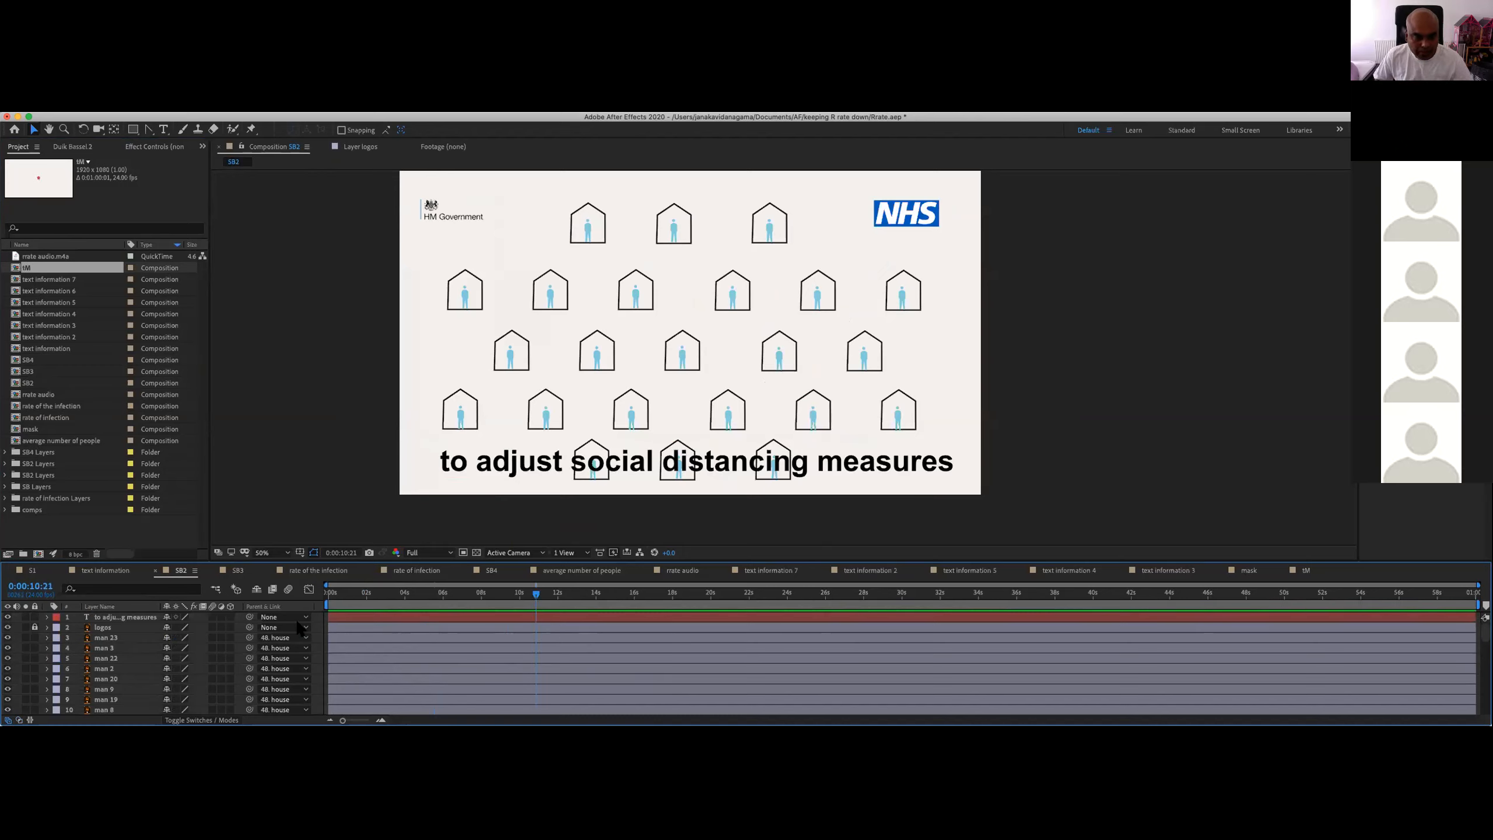
Step: Switch to the web browser and watch the 'keeping R rate down' reference video full screen from 0:17
key("super+Tab")
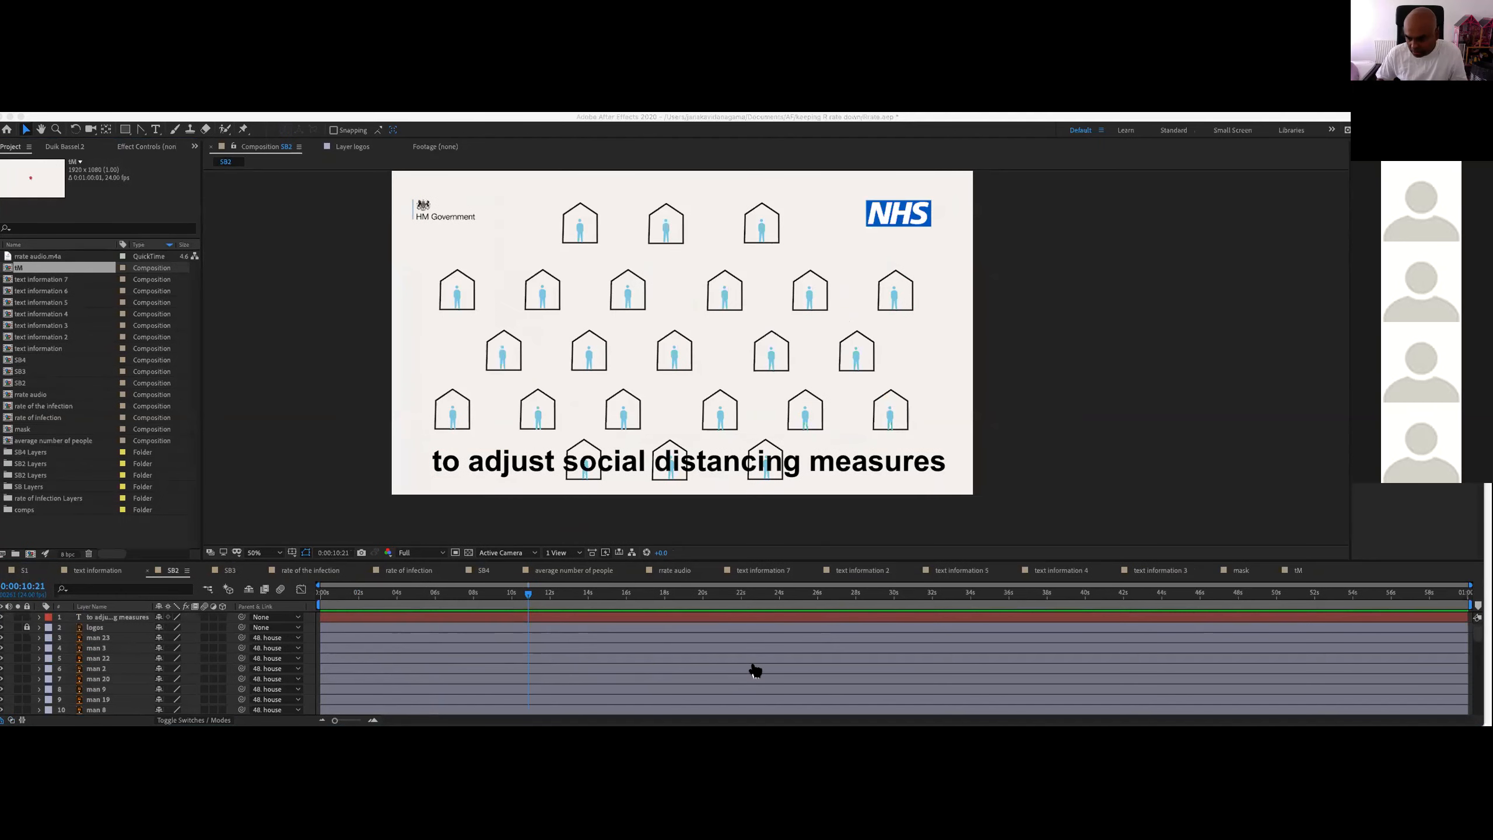
key("super+Tab")
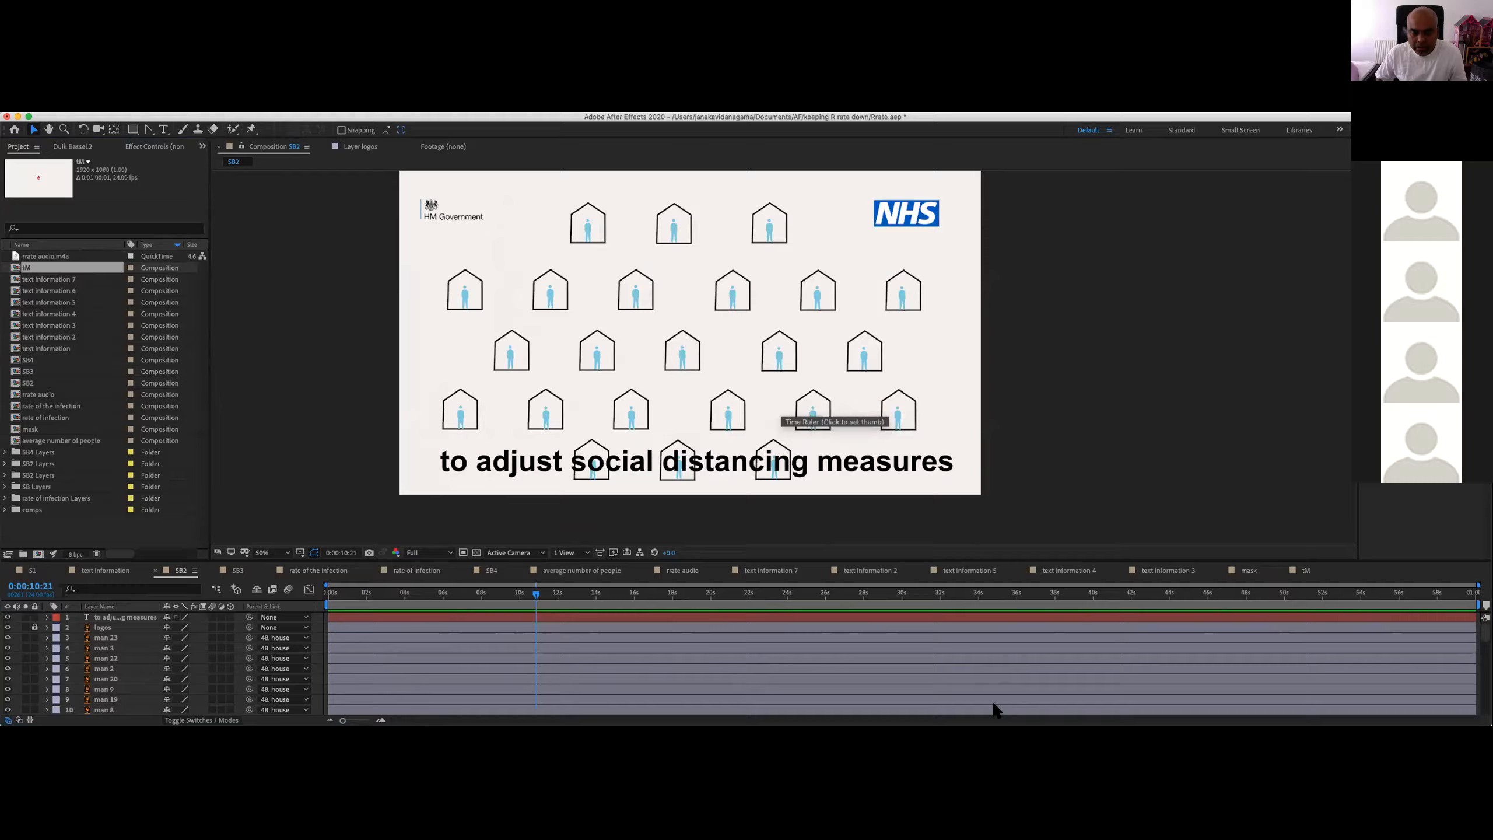
key("super+Tab")
left_click(221, 823)
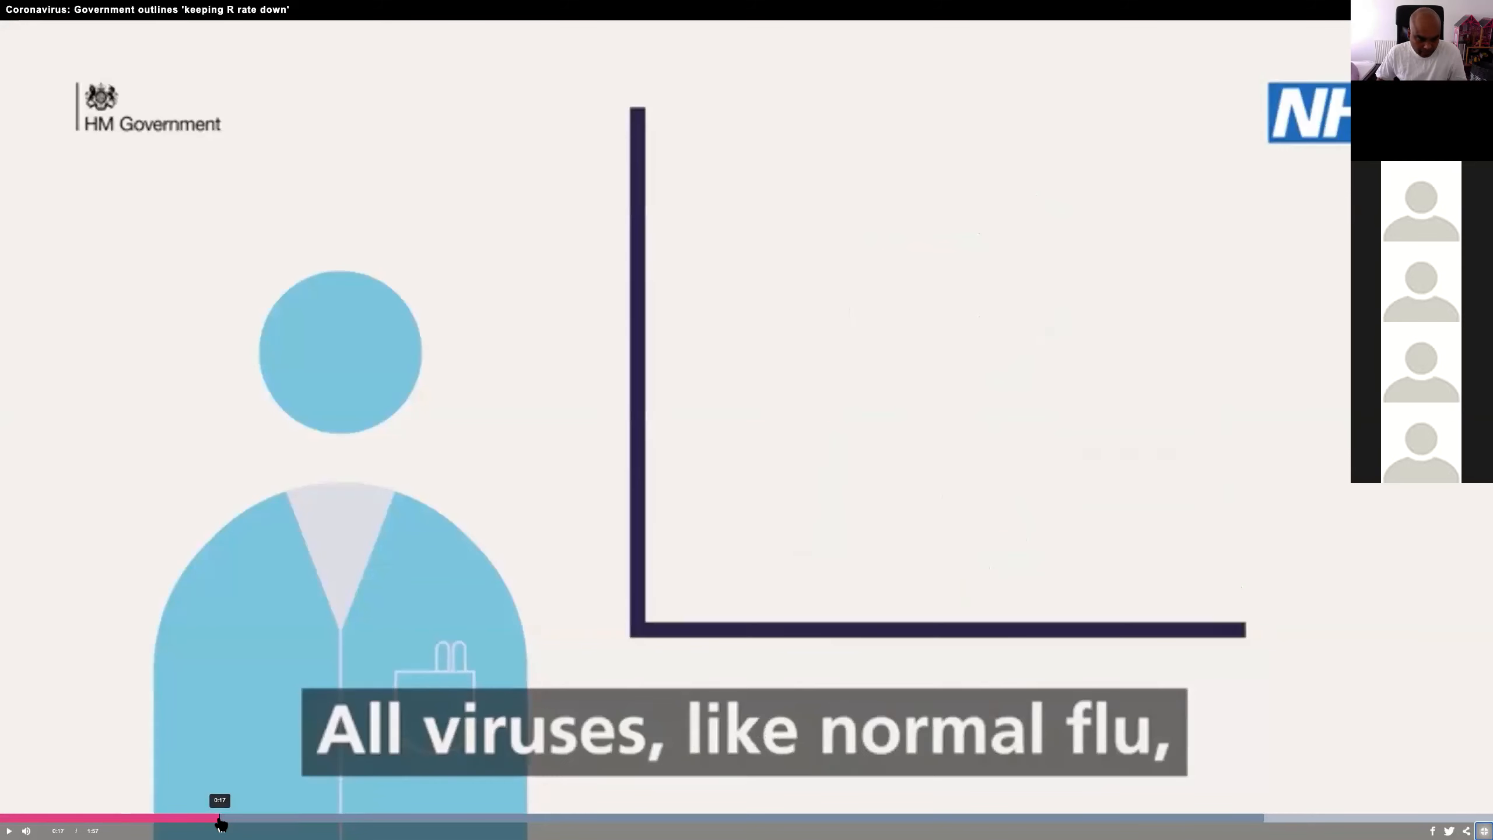
key("Escape")
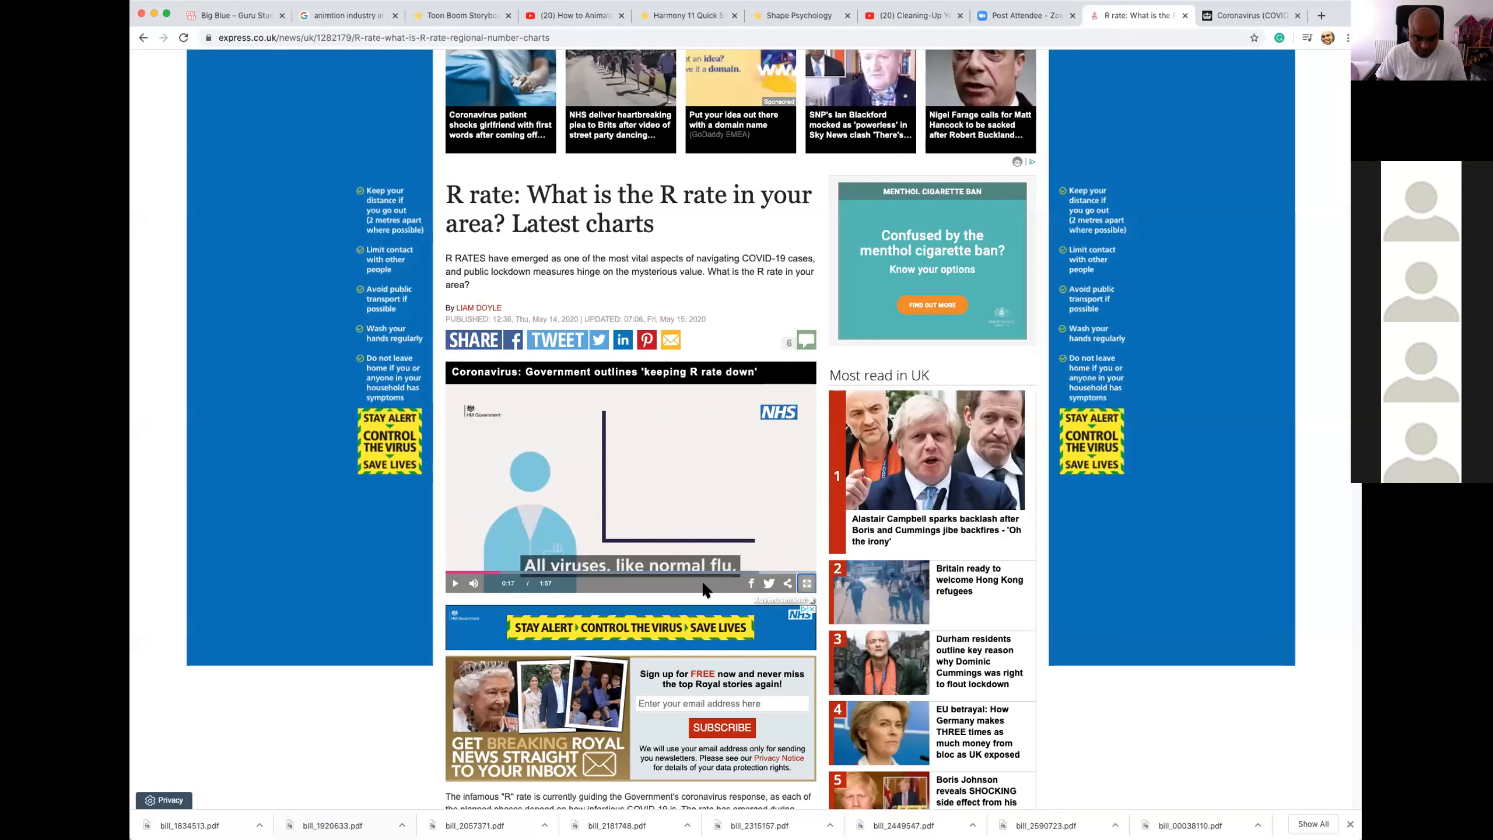
left_click(805, 581)
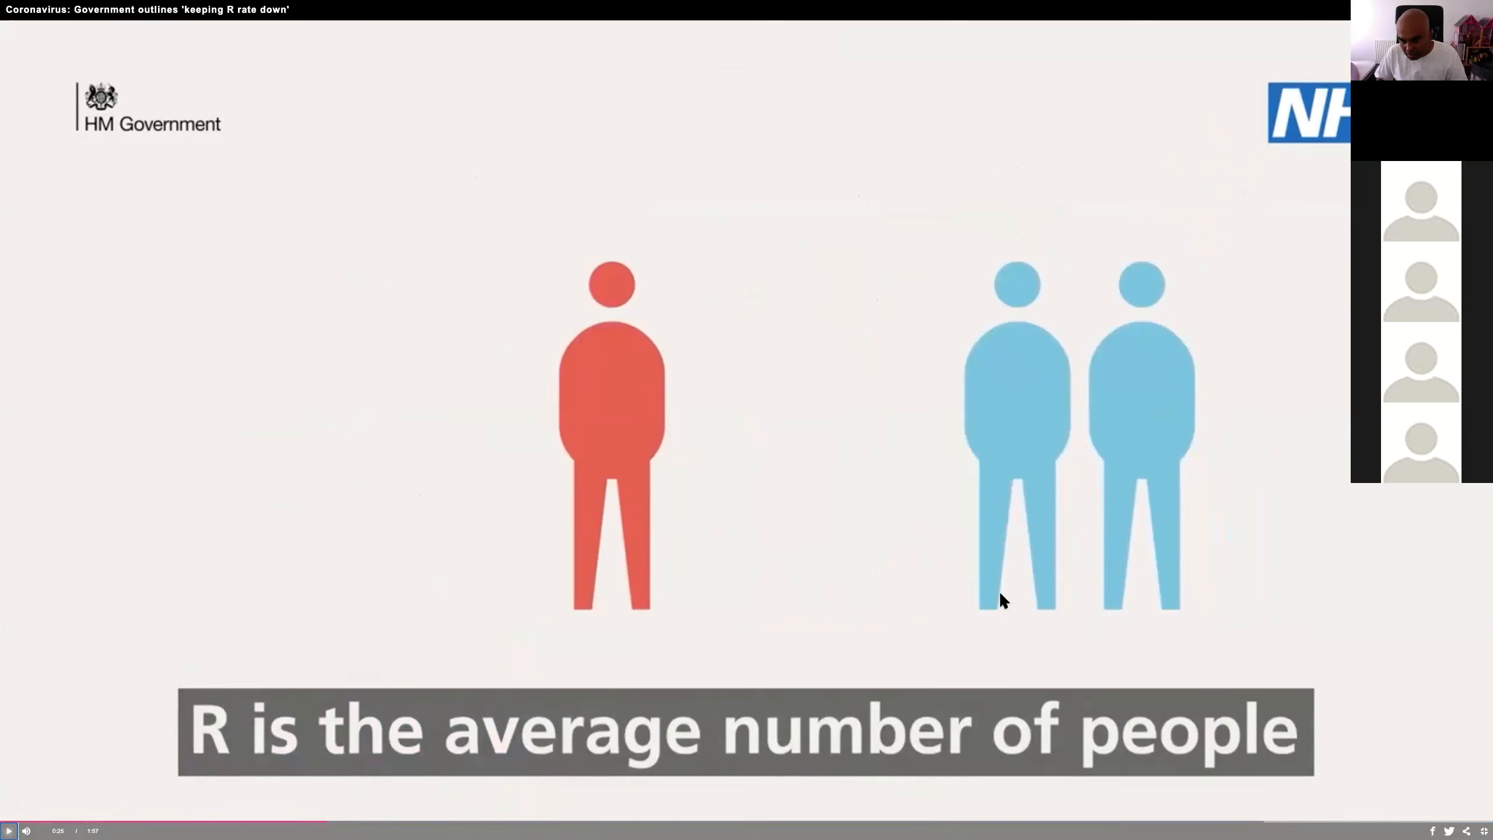
Step: Switch back to After Effects and examine the SB3, rate of infection, SB4 and SB2 compositions
key("super+Tab")
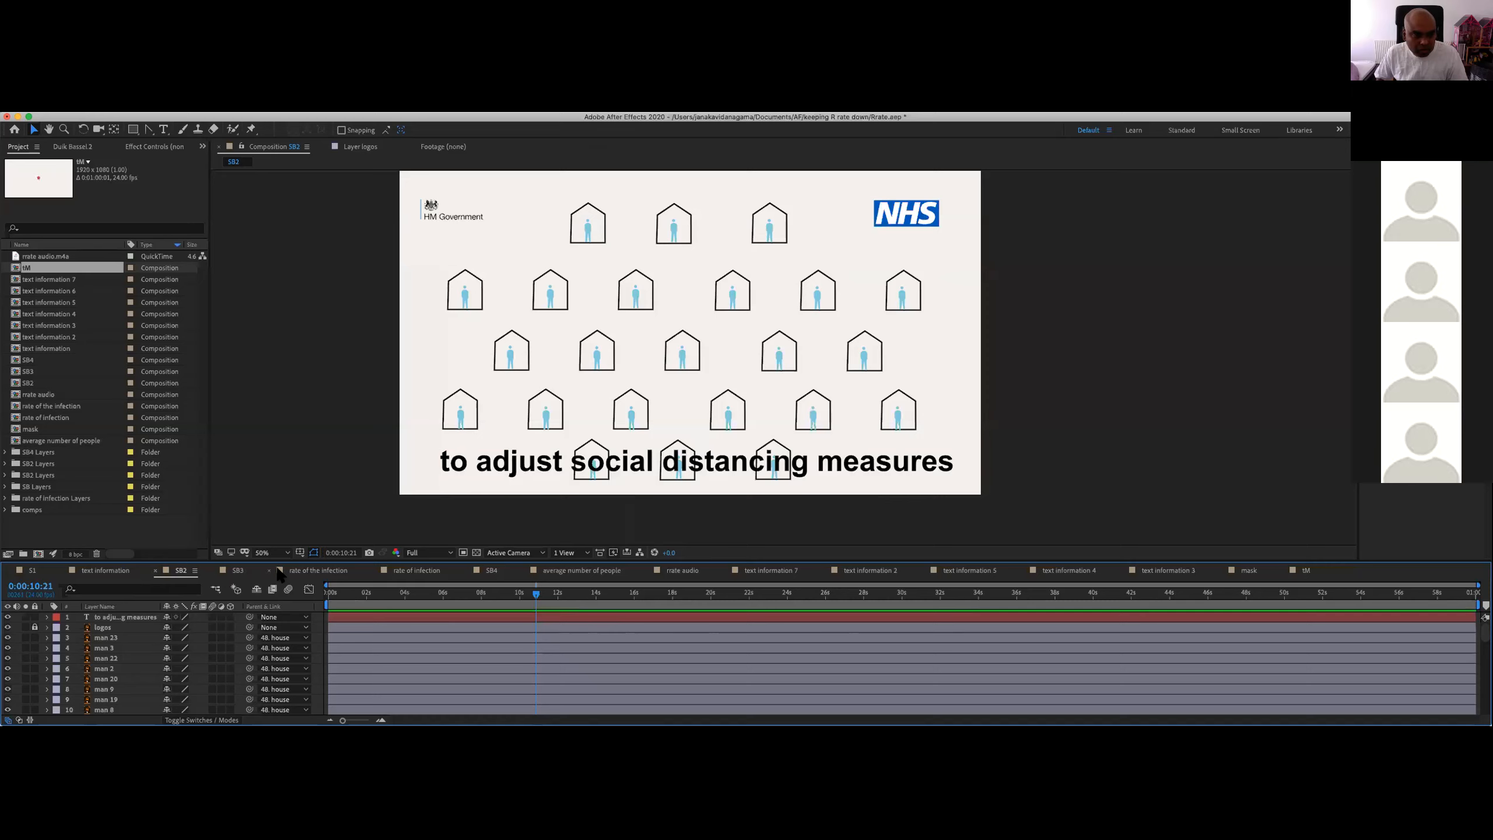
left_click(241, 572)
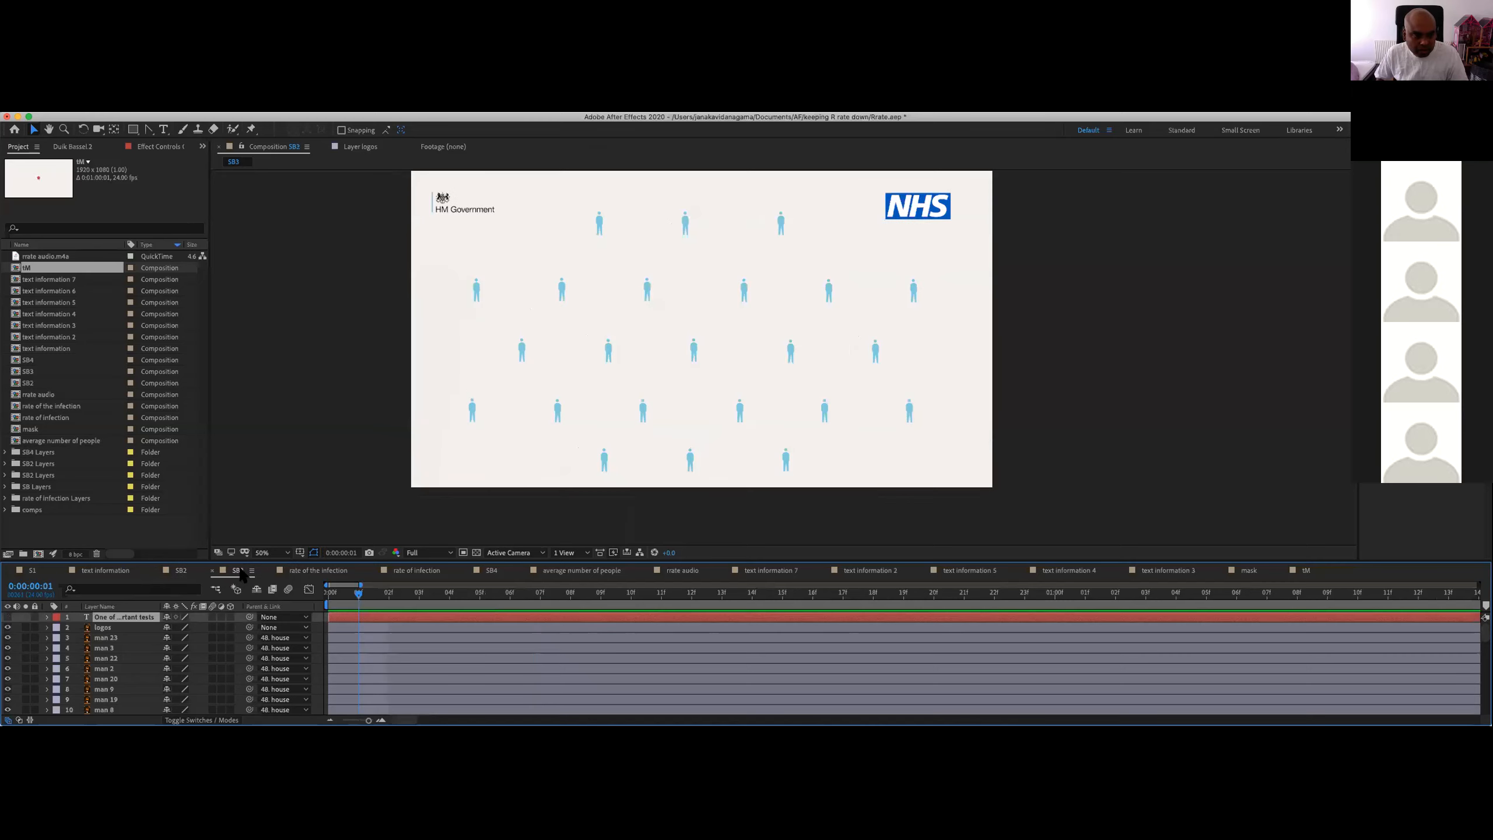
left_click(437, 575)
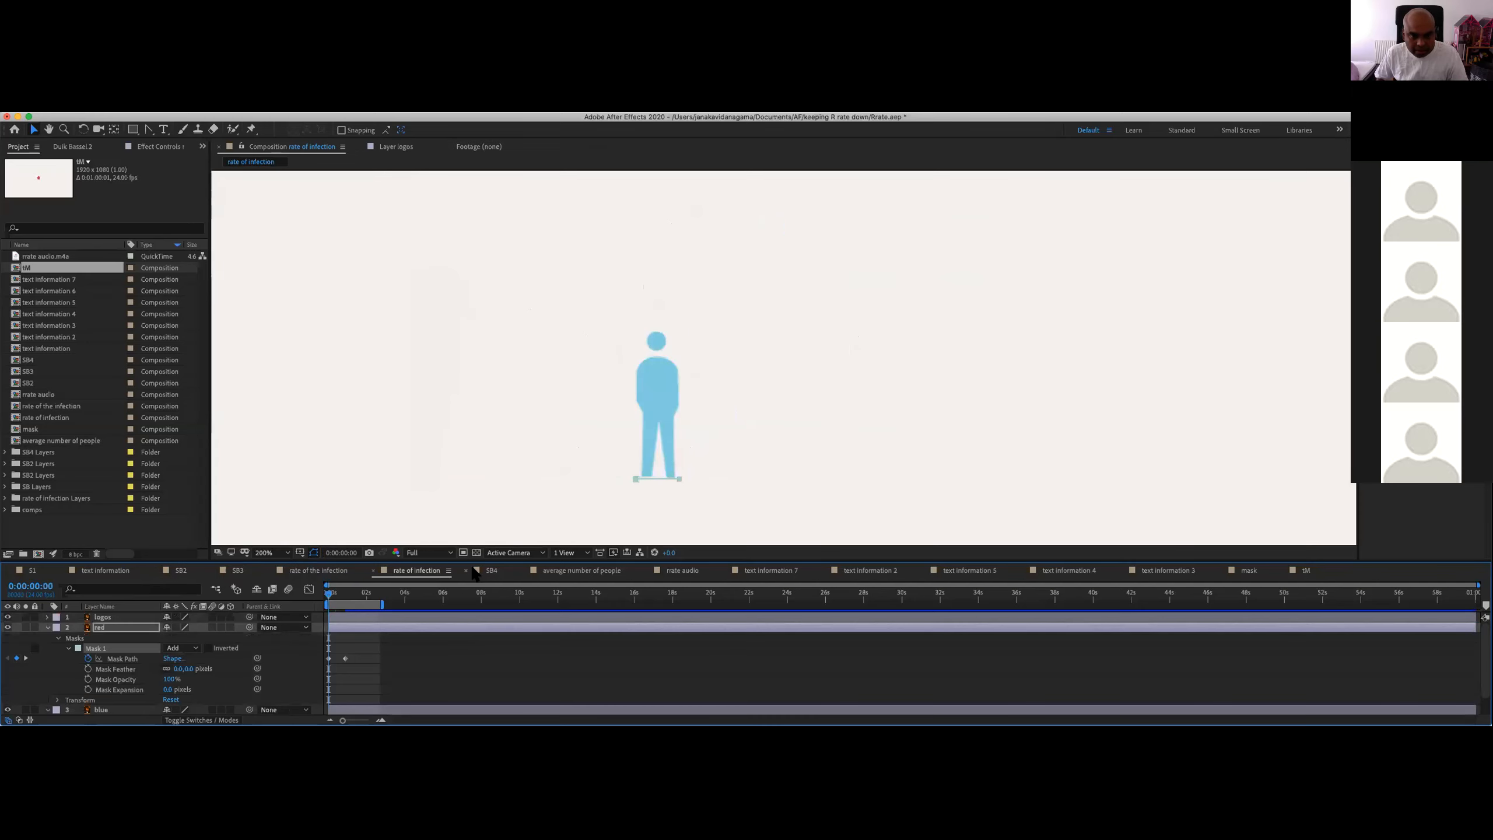
left_click(496, 573)
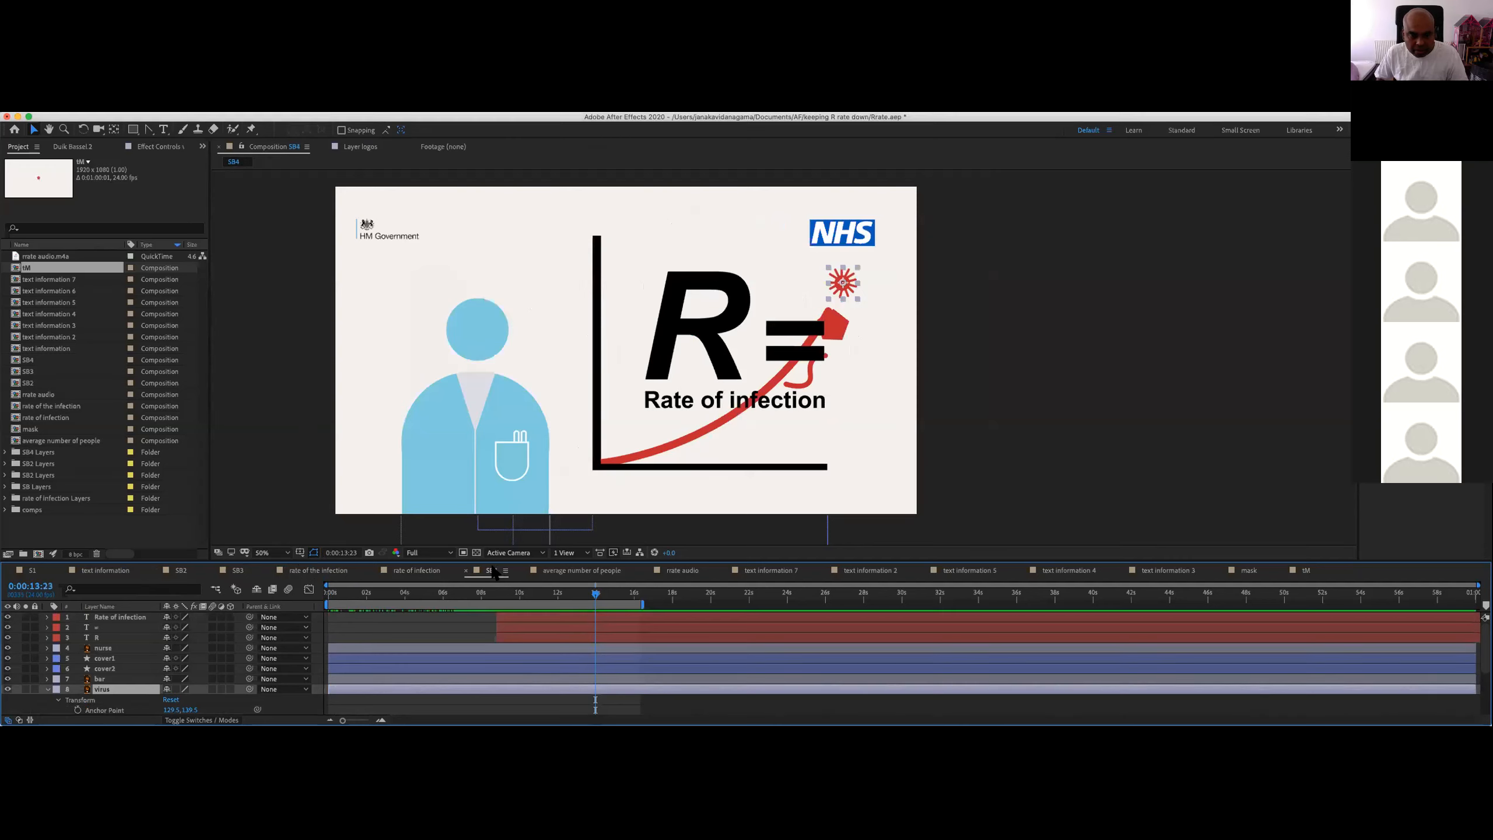
left_click(183, 573)
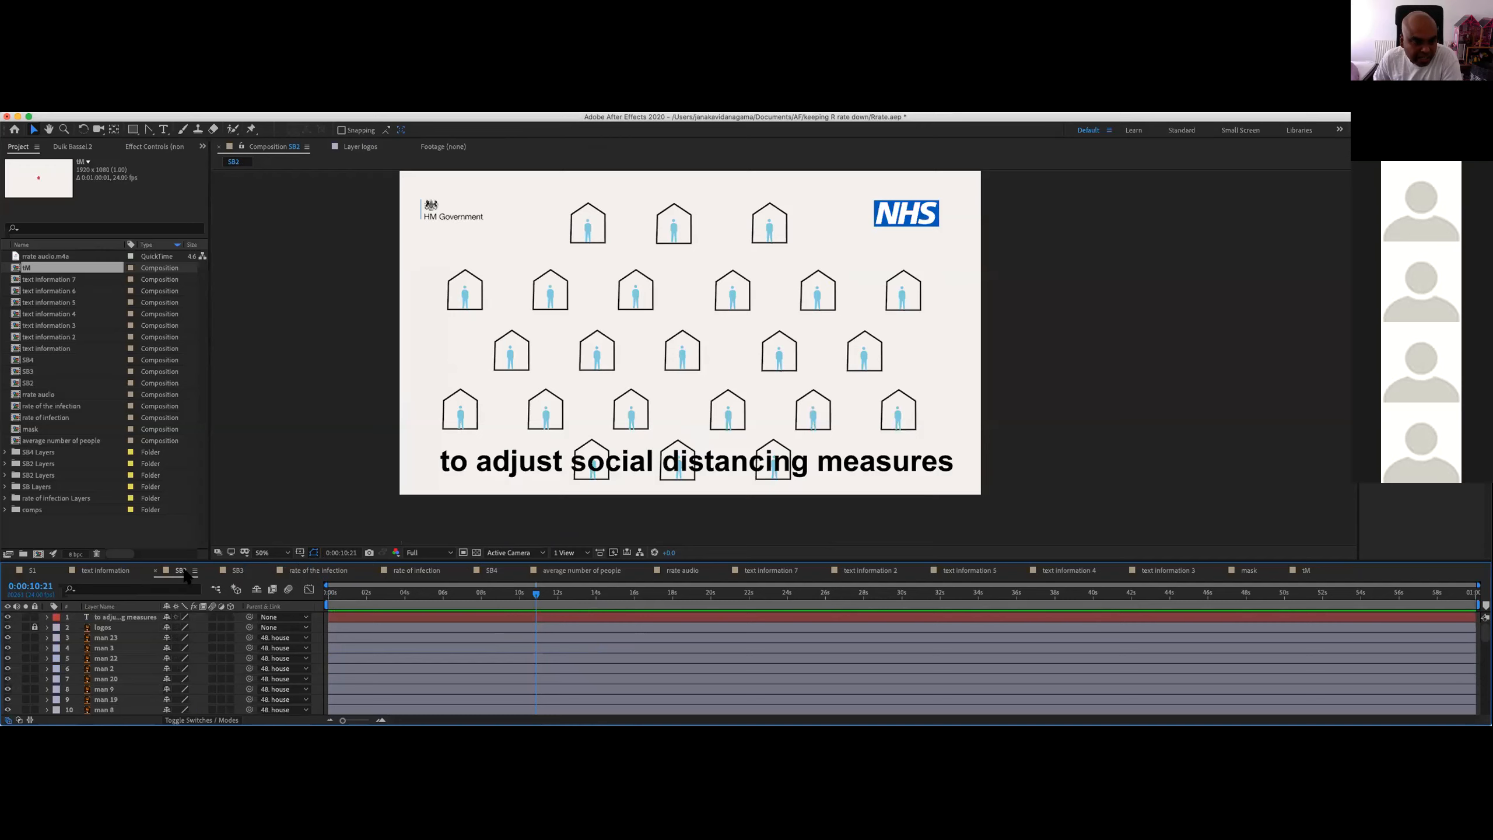
left_click(492, 571)
left_click(179, 571)
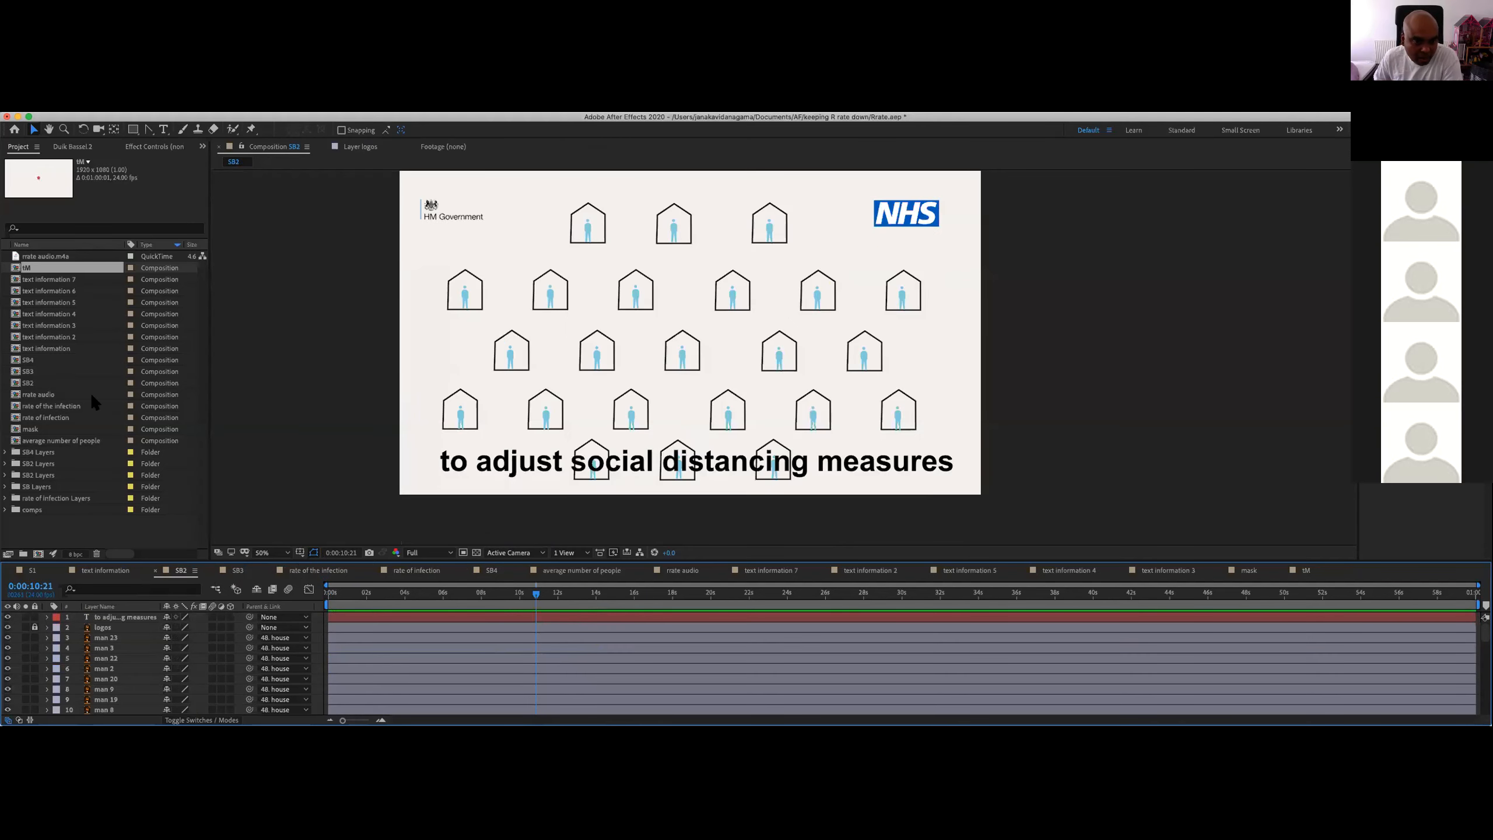
left_click(493, 571)
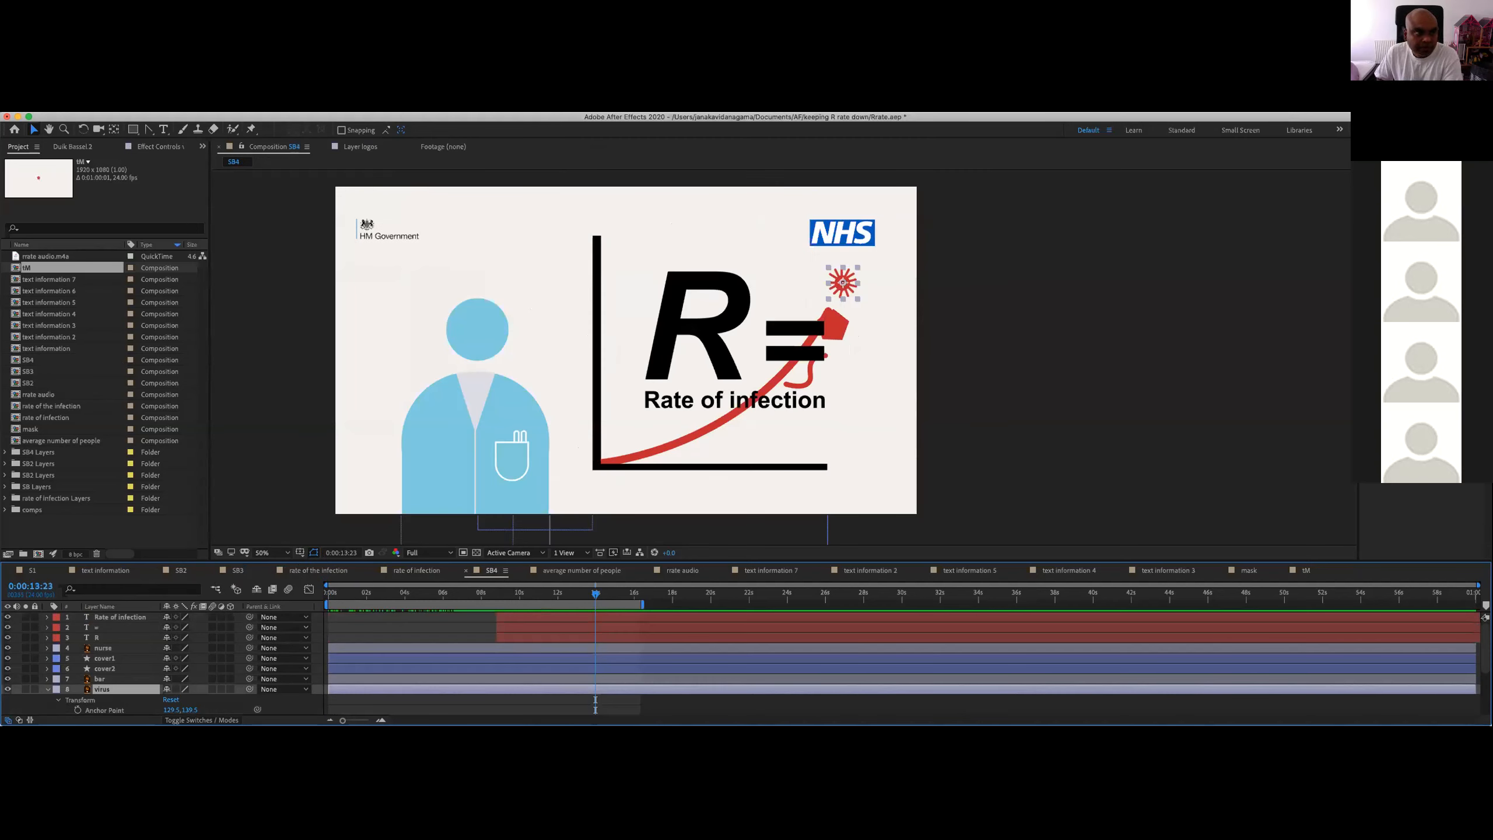
Step: Create a new composition named MAIN using the HDTV 1080 24 preset at 1920 x 1080 px
left_click(60, 106)
left_click(81, 200)
left_click(125, 107)
left_click(147, 116)
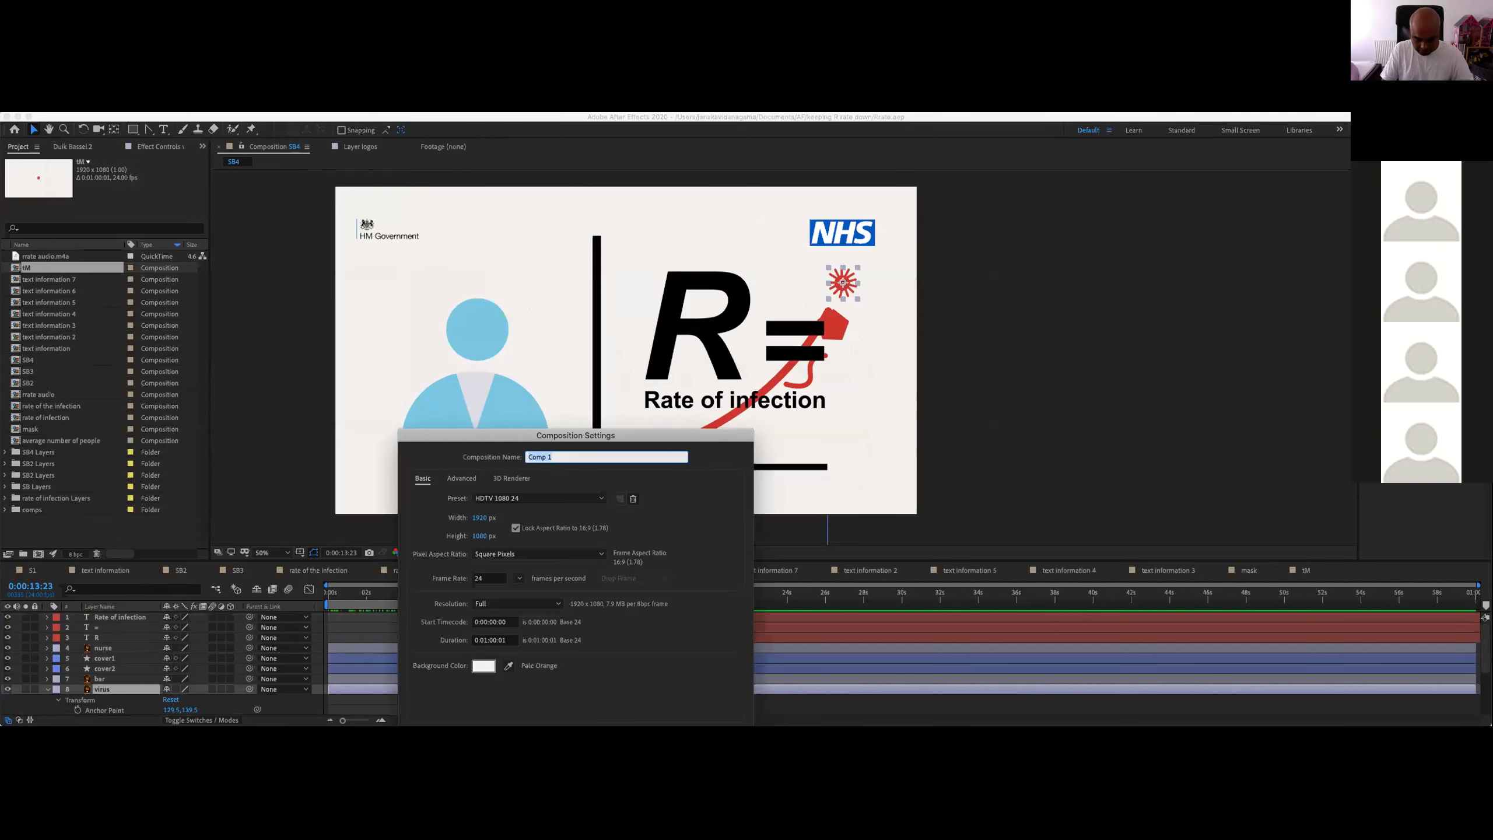
type("MAIN")
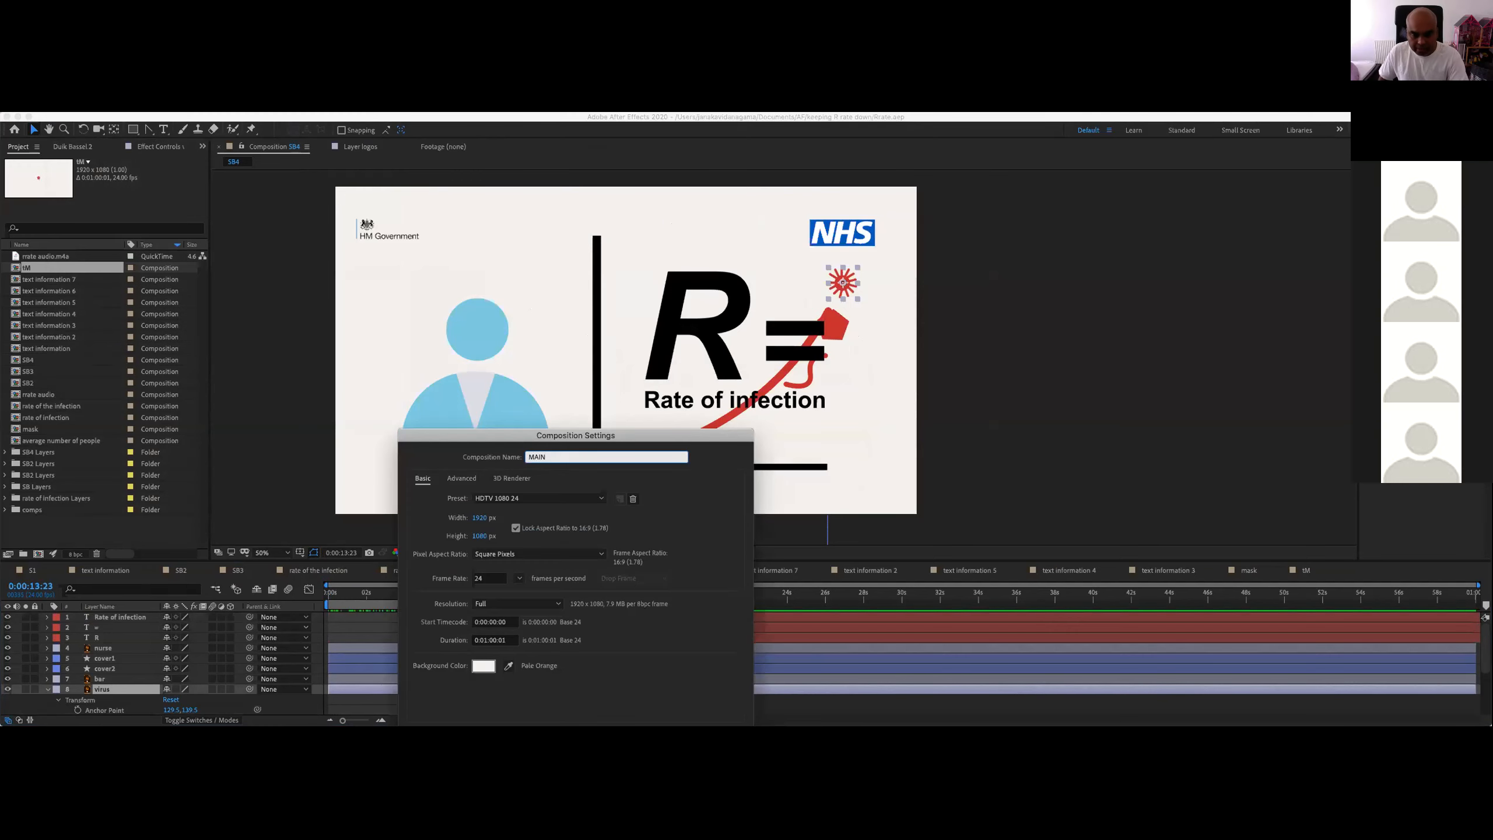
key("Return")
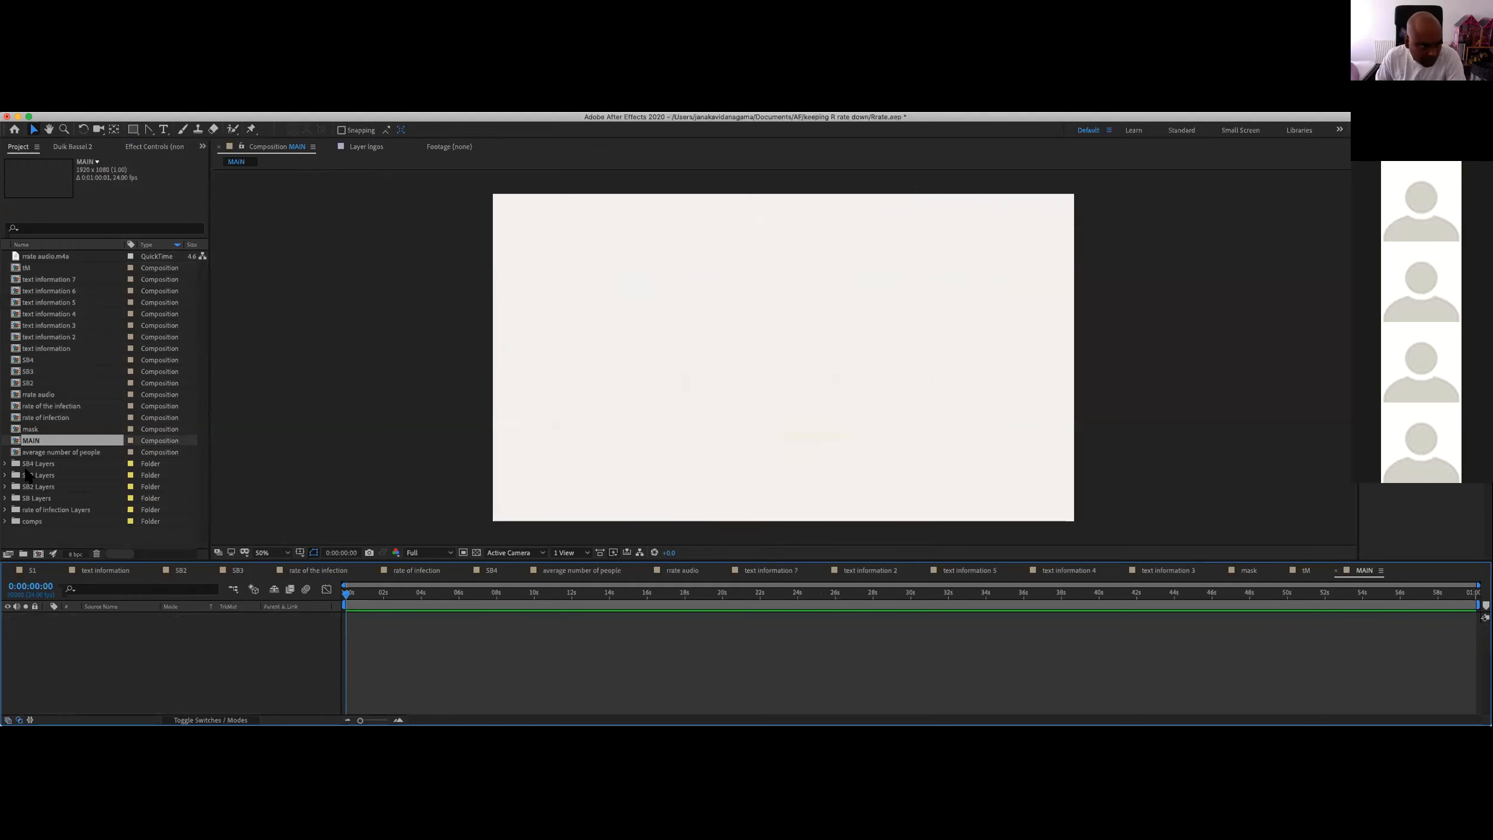
Step: Check the contents of the SB2 composition and add it as a layer in MAIN
left_click(27, 371)
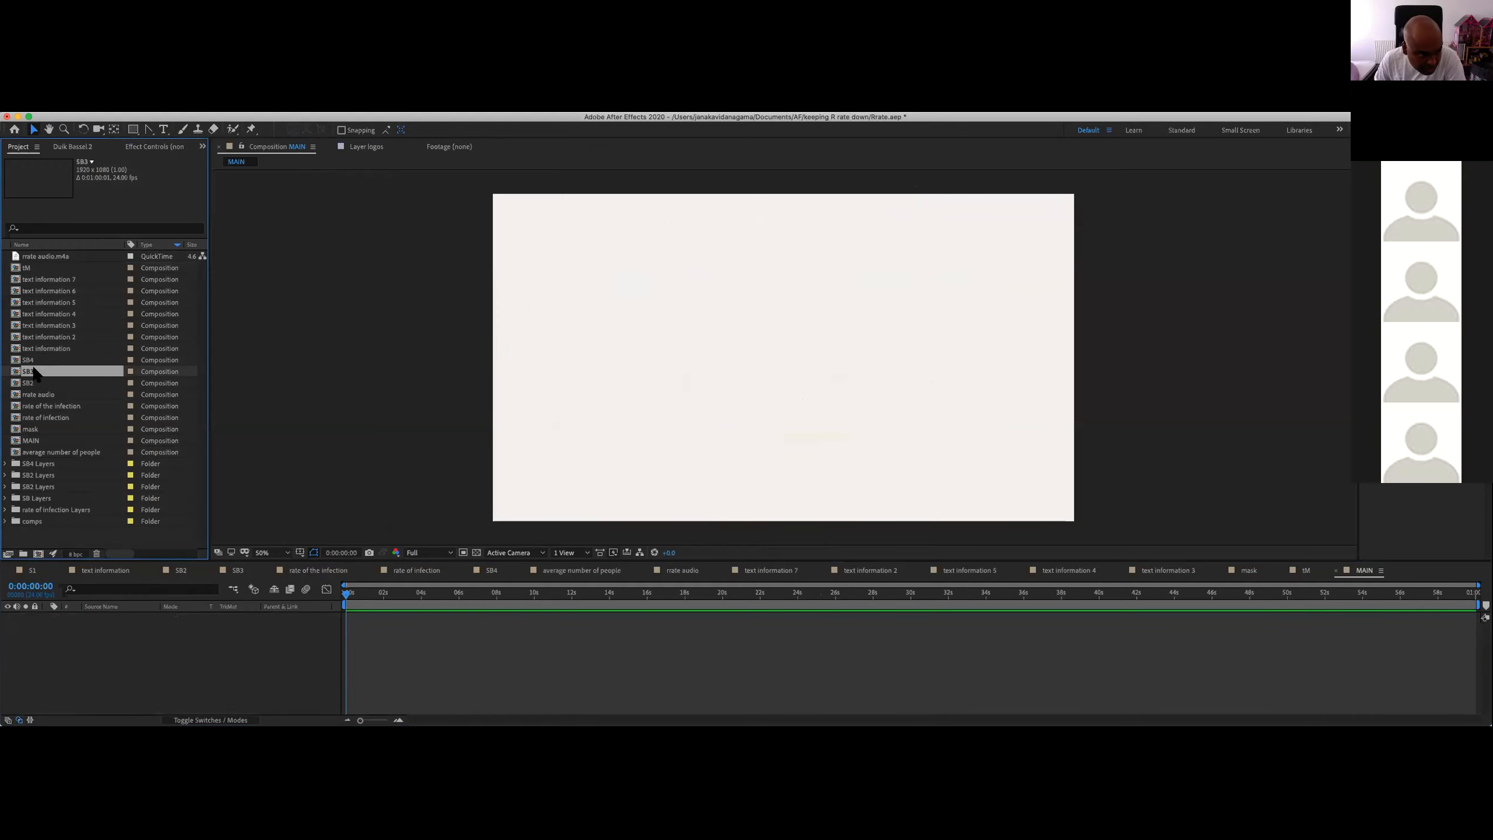
left_click(39, 383)
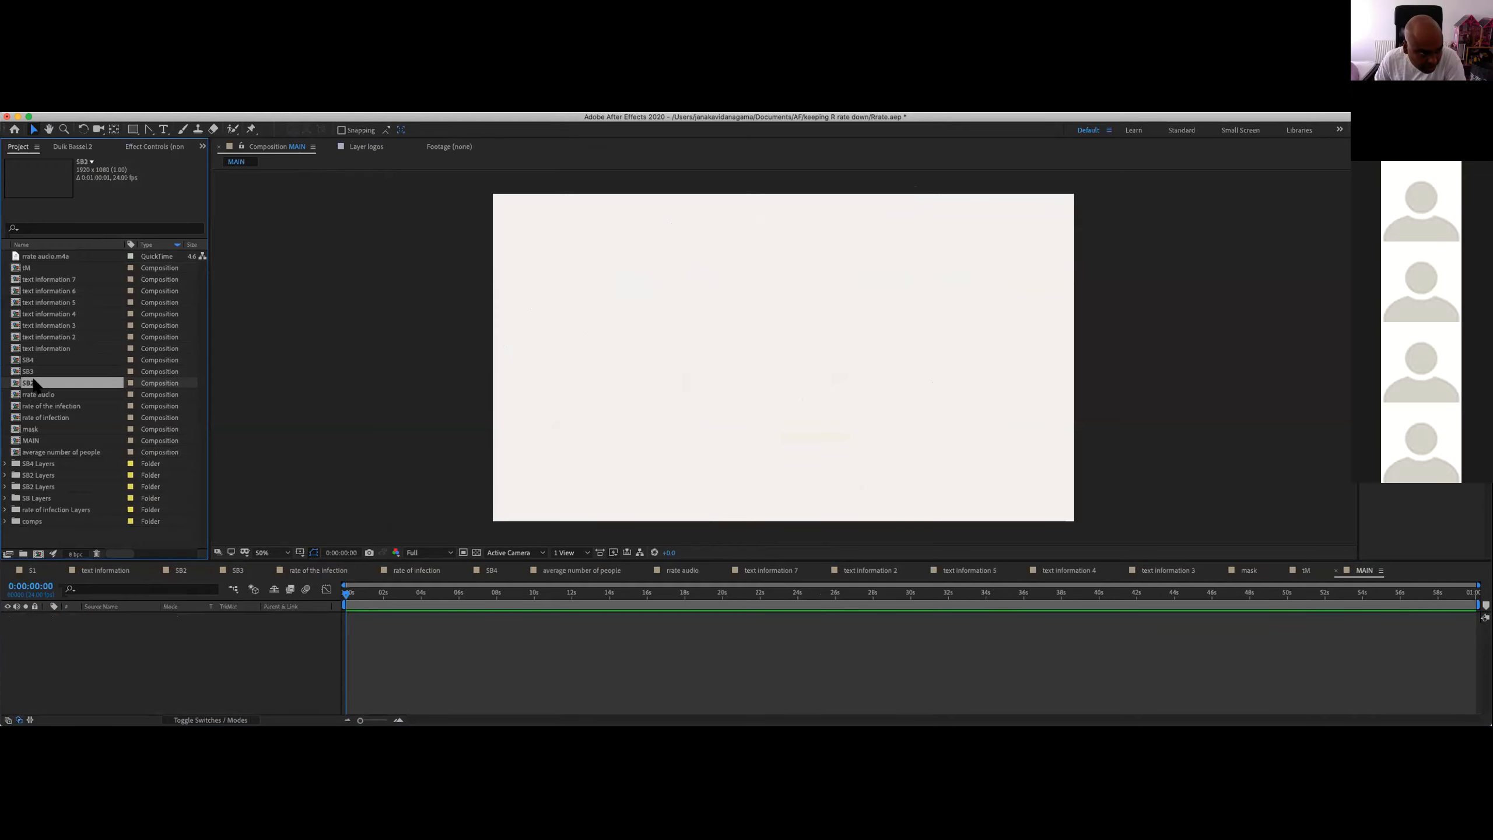
double_click(34, 384)
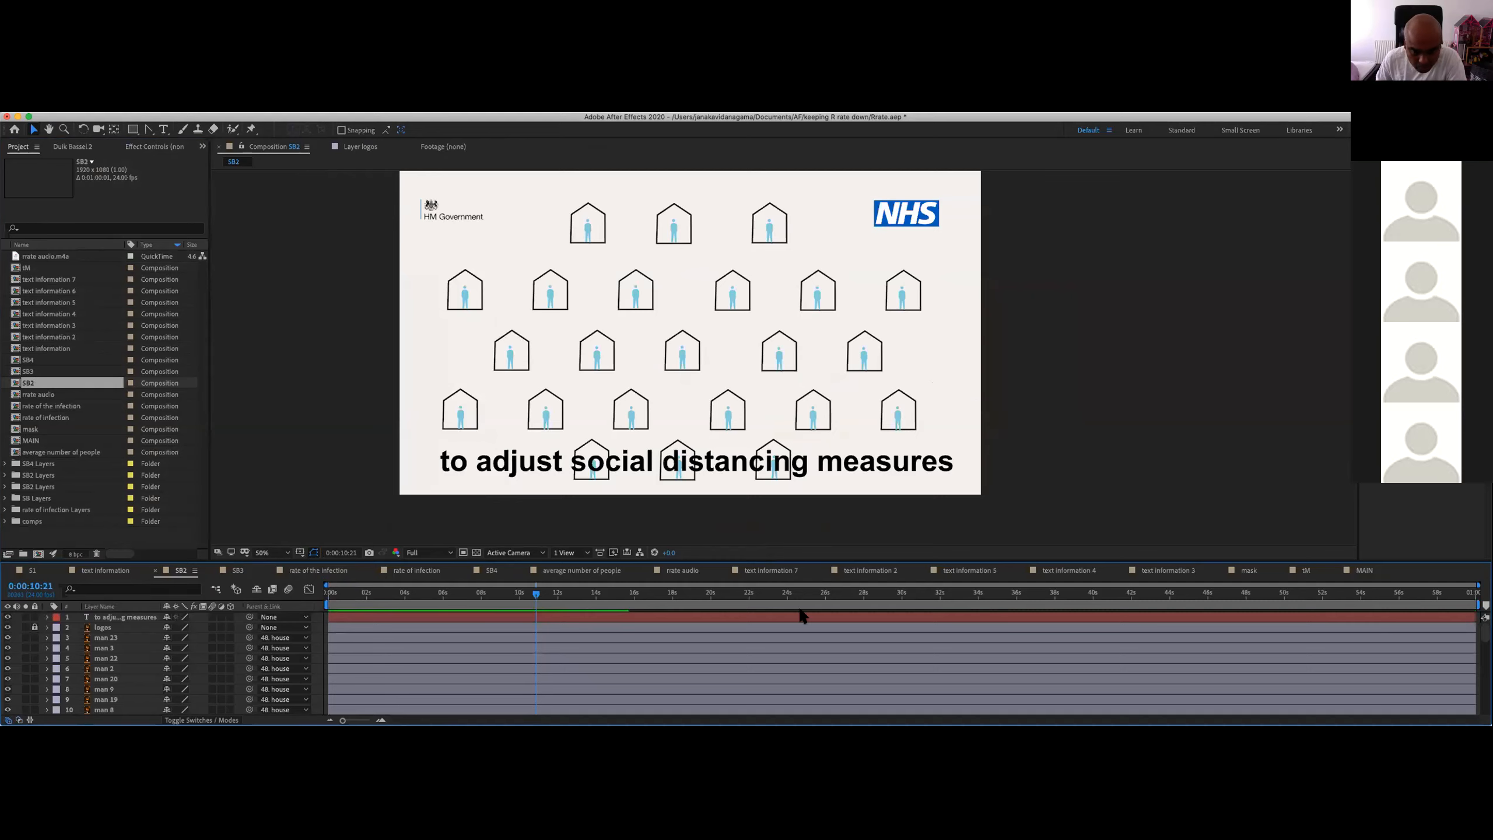
left_click(1364, 570)
left_click_drag(30, 383, 85, 618)
key("Caps_Lock")
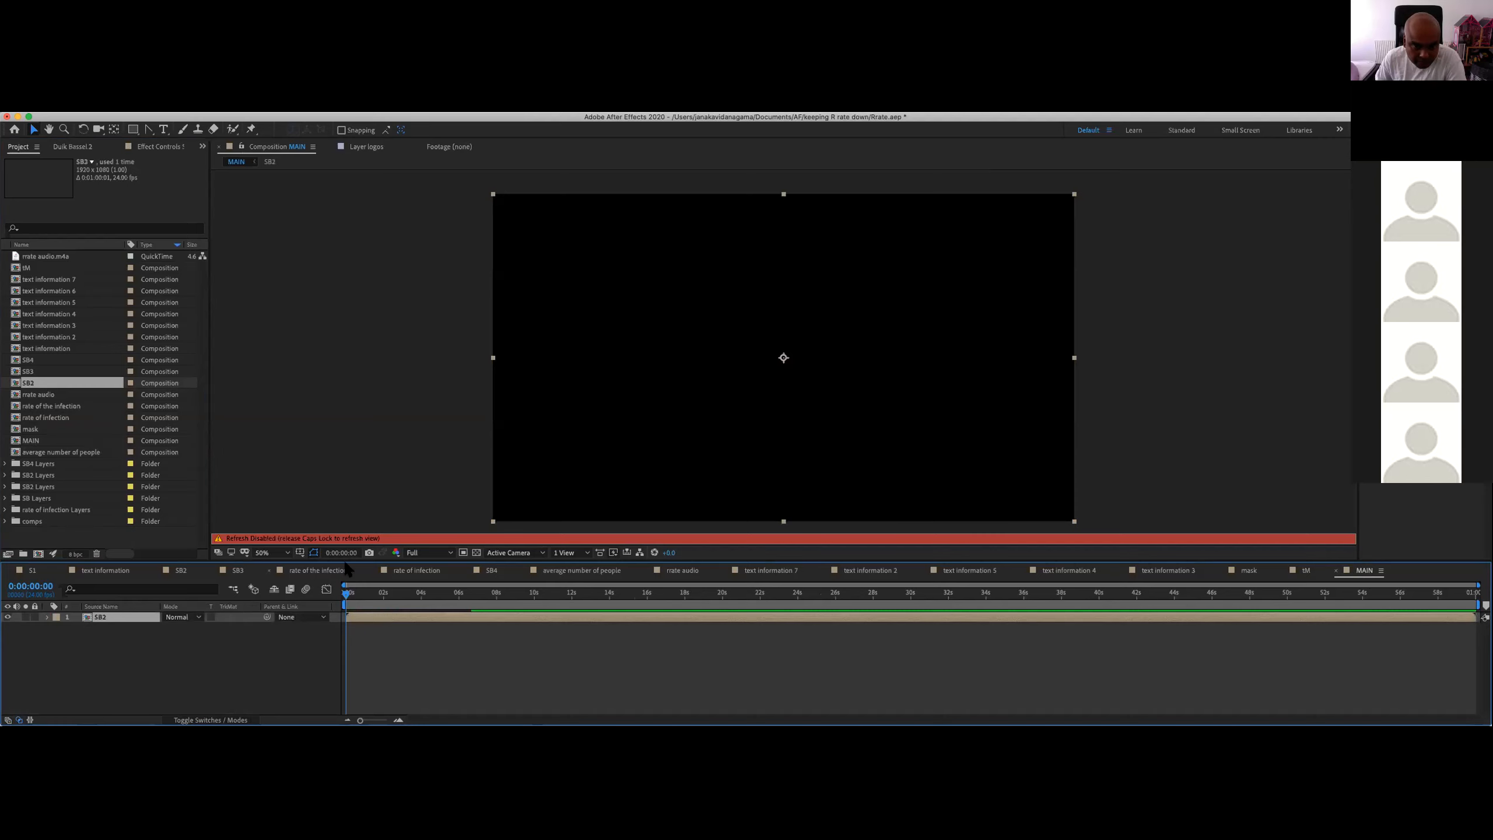
key("Caps_Lock")
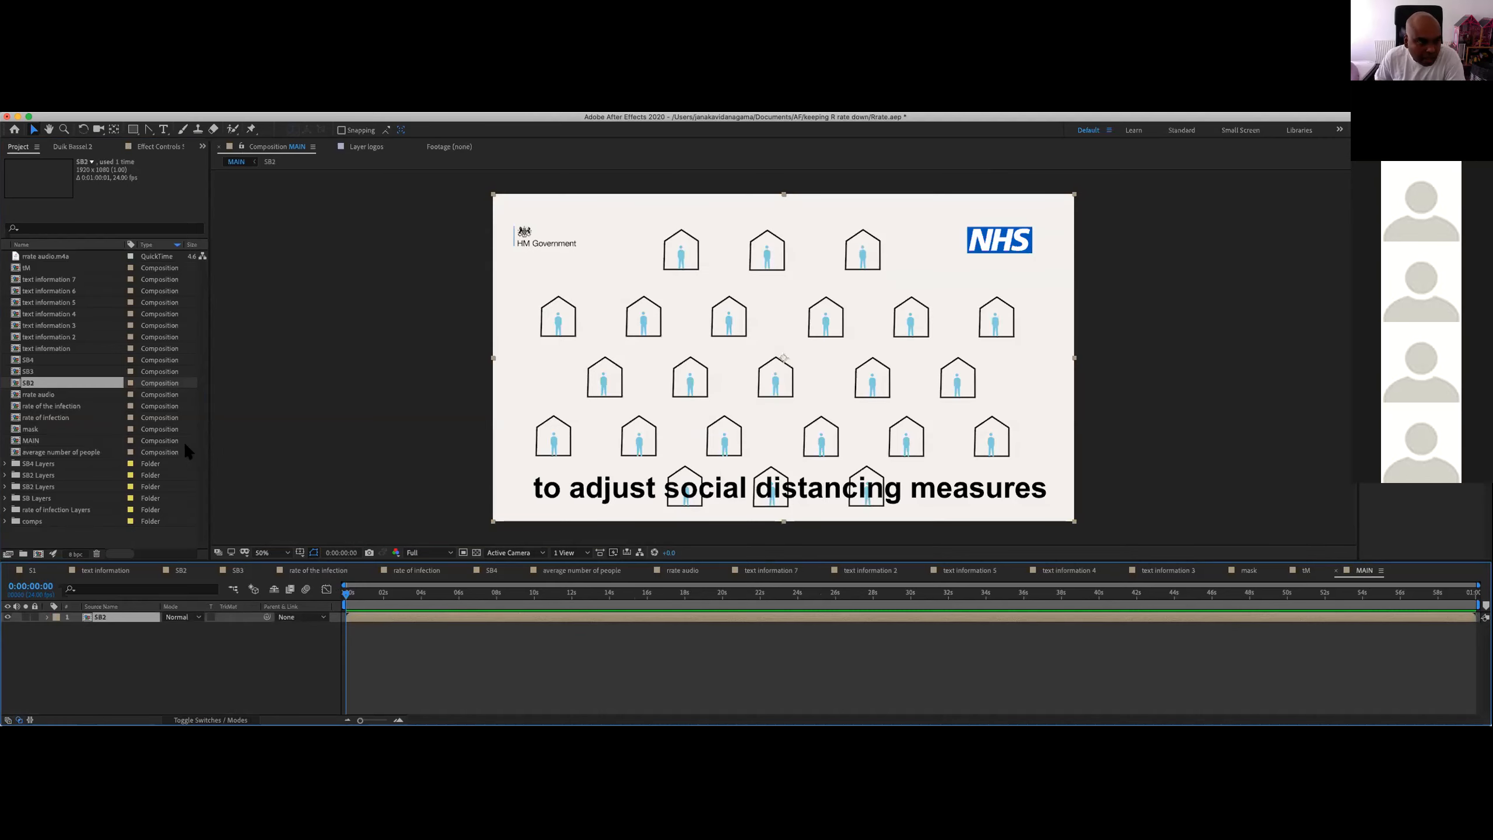
Step: Check the contents of the SB4 composition and add it to MAIN beneath the SB2 layer
double_click(34, 359)
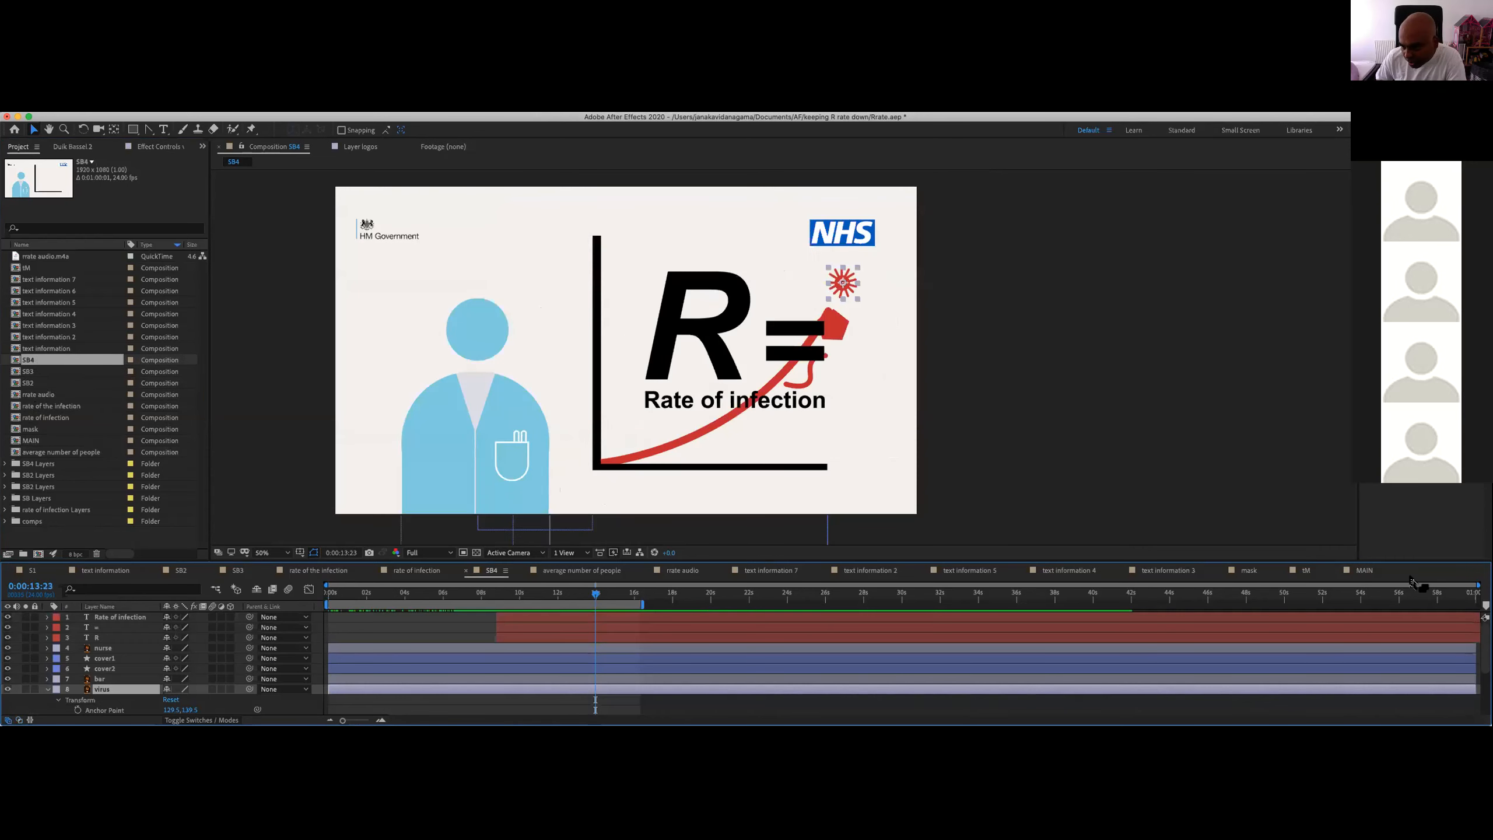
left_click(1361, 569)
left_click_drag(34, 361, 74, 628)
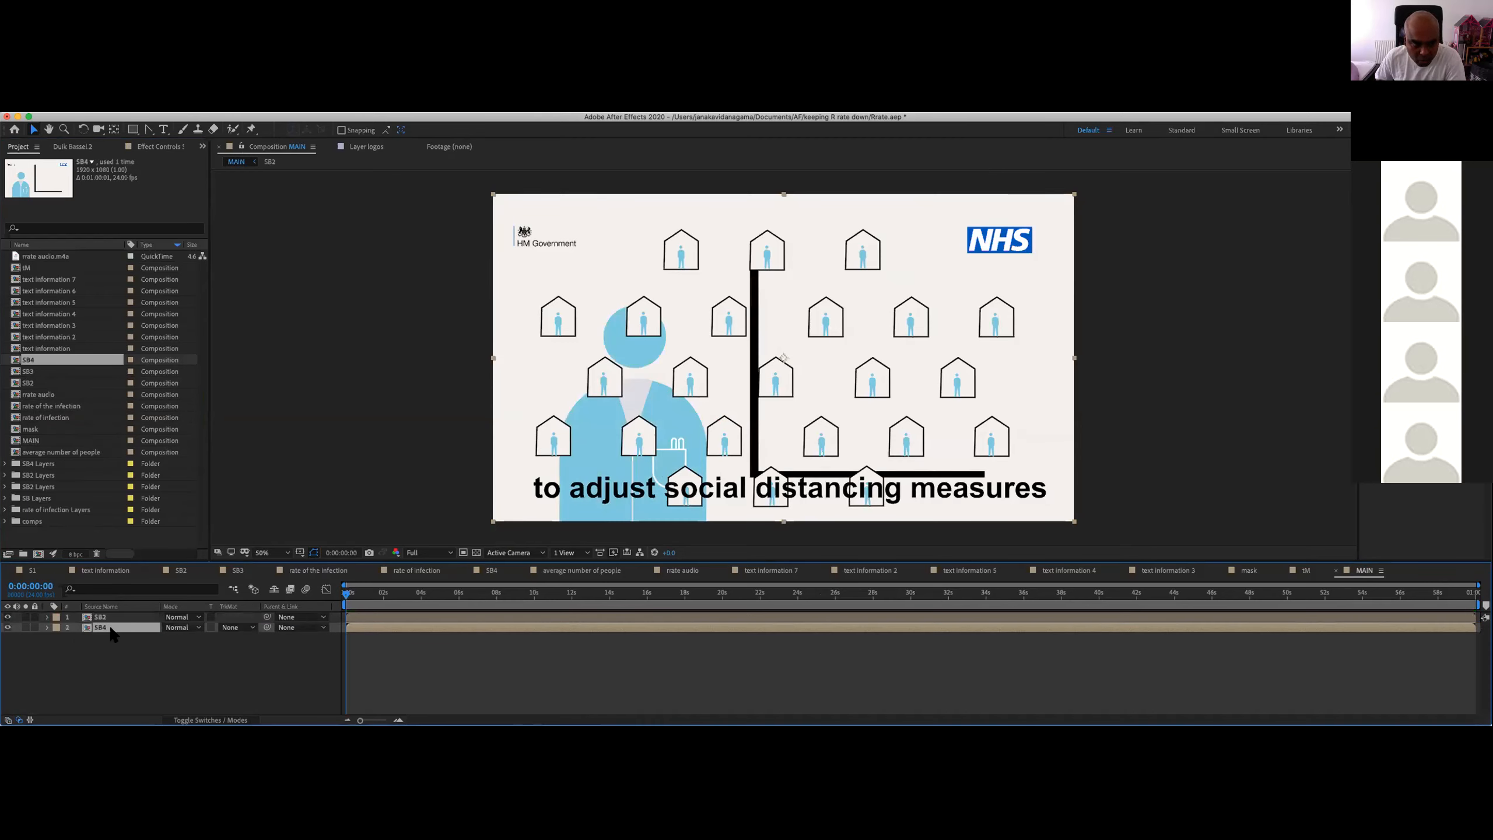
left_click(103, 618)
left_click(102, 628)
double_click(105, 618)
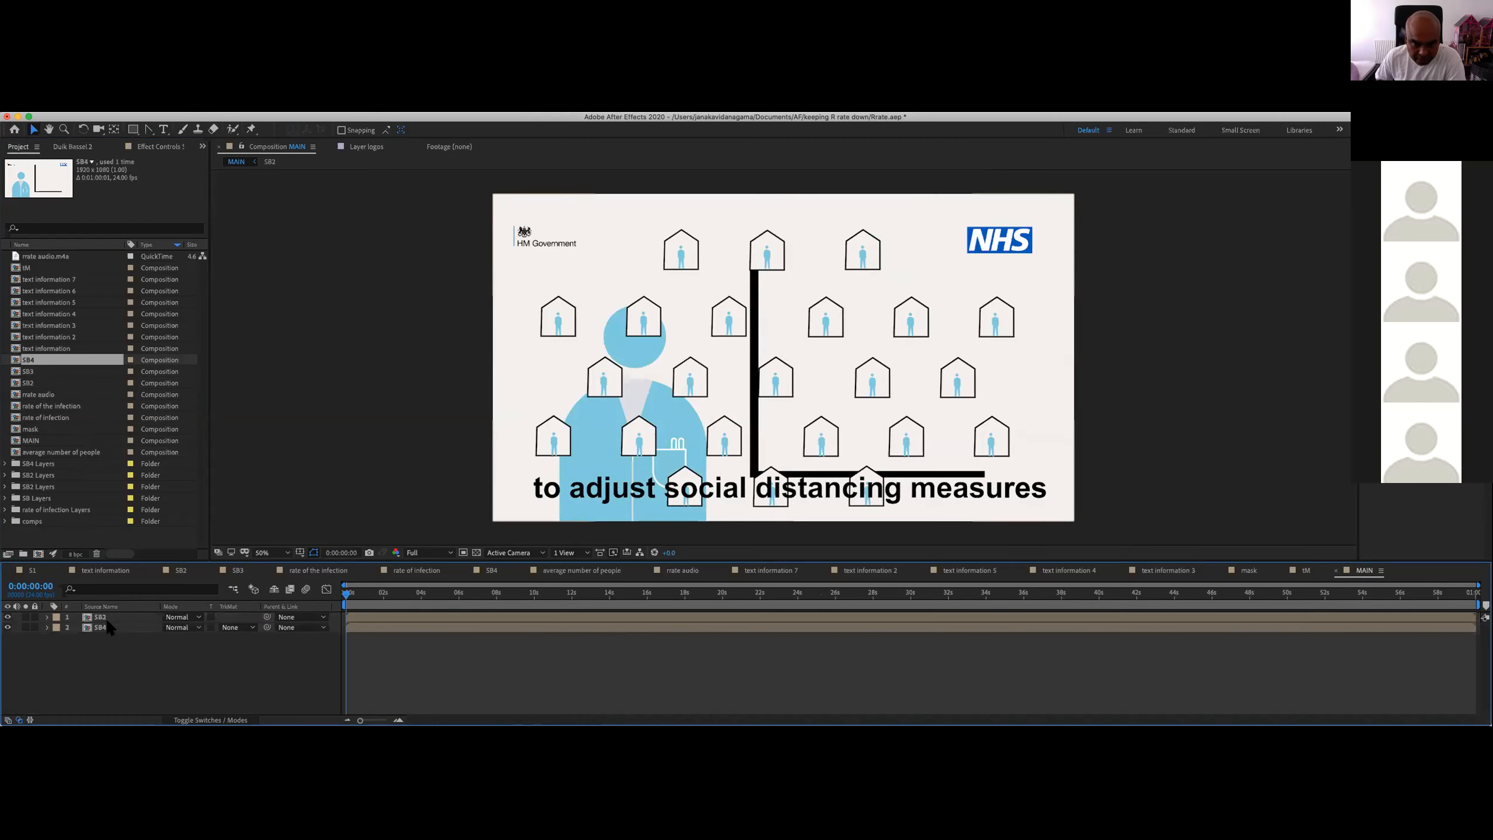
left_click(107, 615)
left_click(106, 627)
left_click(106, 617)
left_click(108, 627)
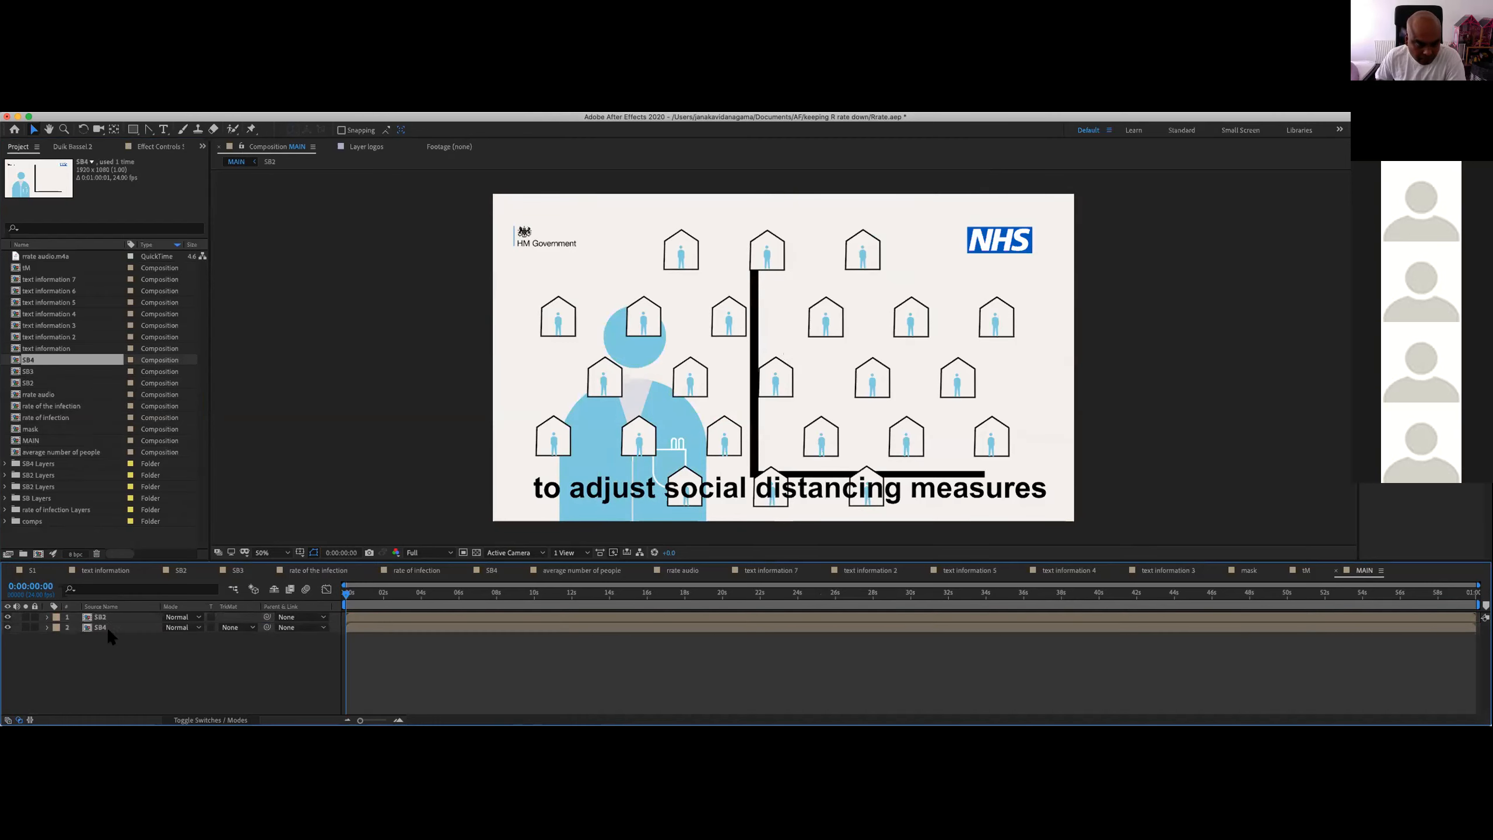
left_click(105, 616)
left_click(106, 627)
left_click(106, 617)
left_click(107, 627)
left_click(105, 615)
left_click(107, 627)
left_click(106, 617)
left_click(106, 627)
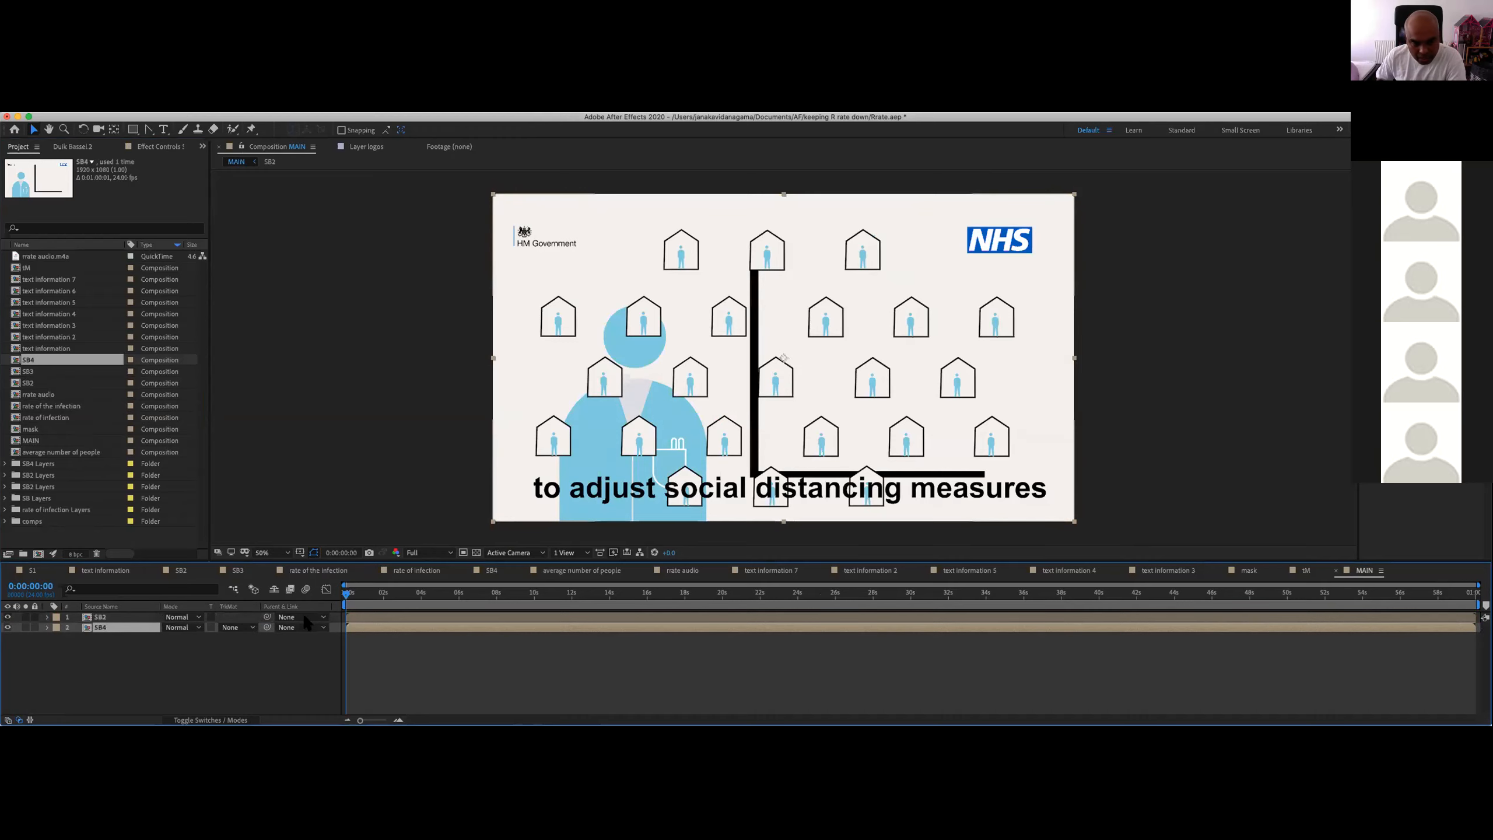
Step: Enlarge the timeline area and compare MAIN's Active Camera view with Custom View 1, zoomed out to 25% to include the whole camera
left_click_drag(432, 558, 431, 533)
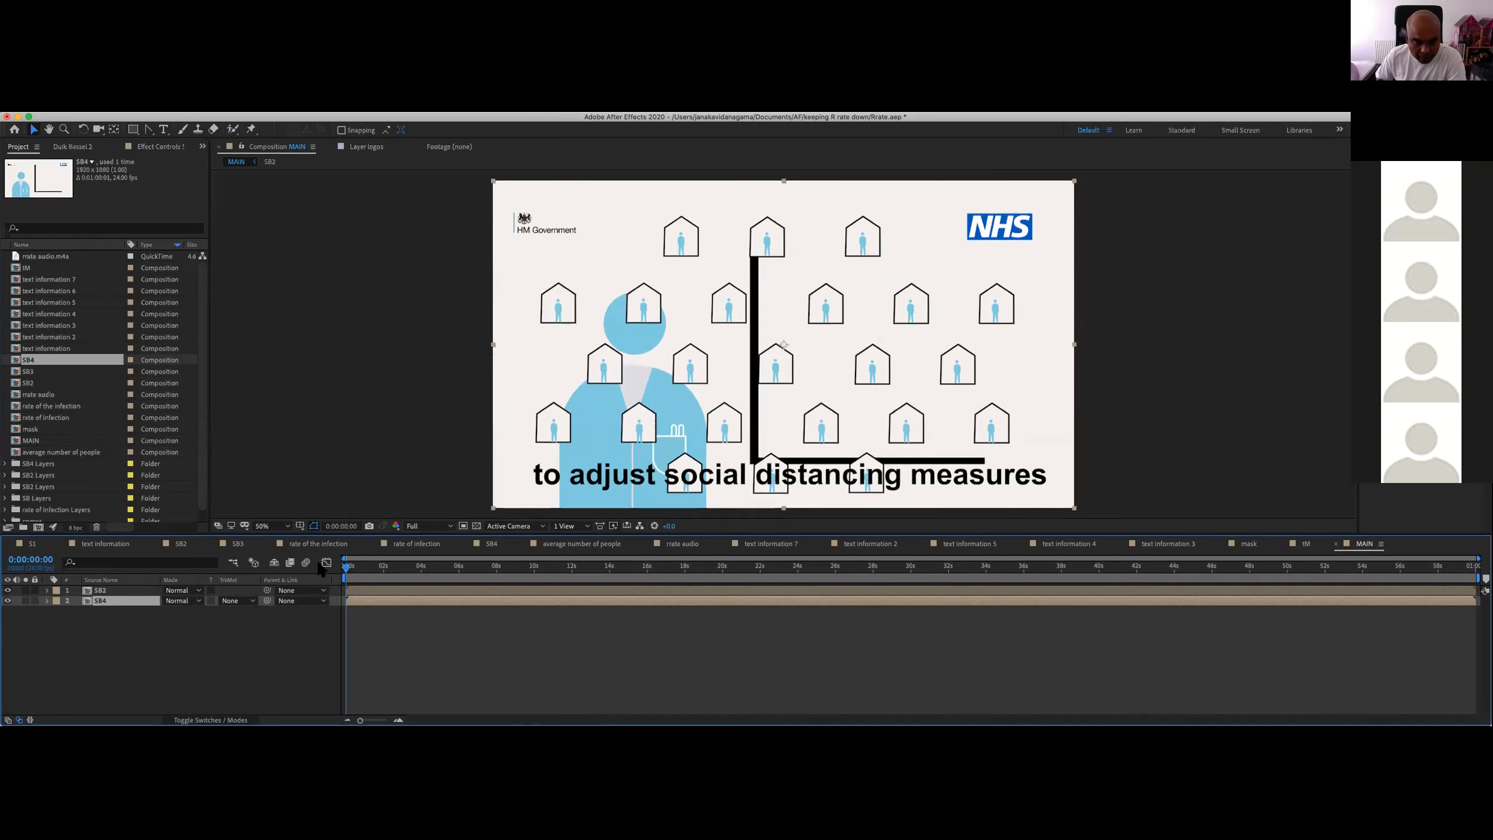
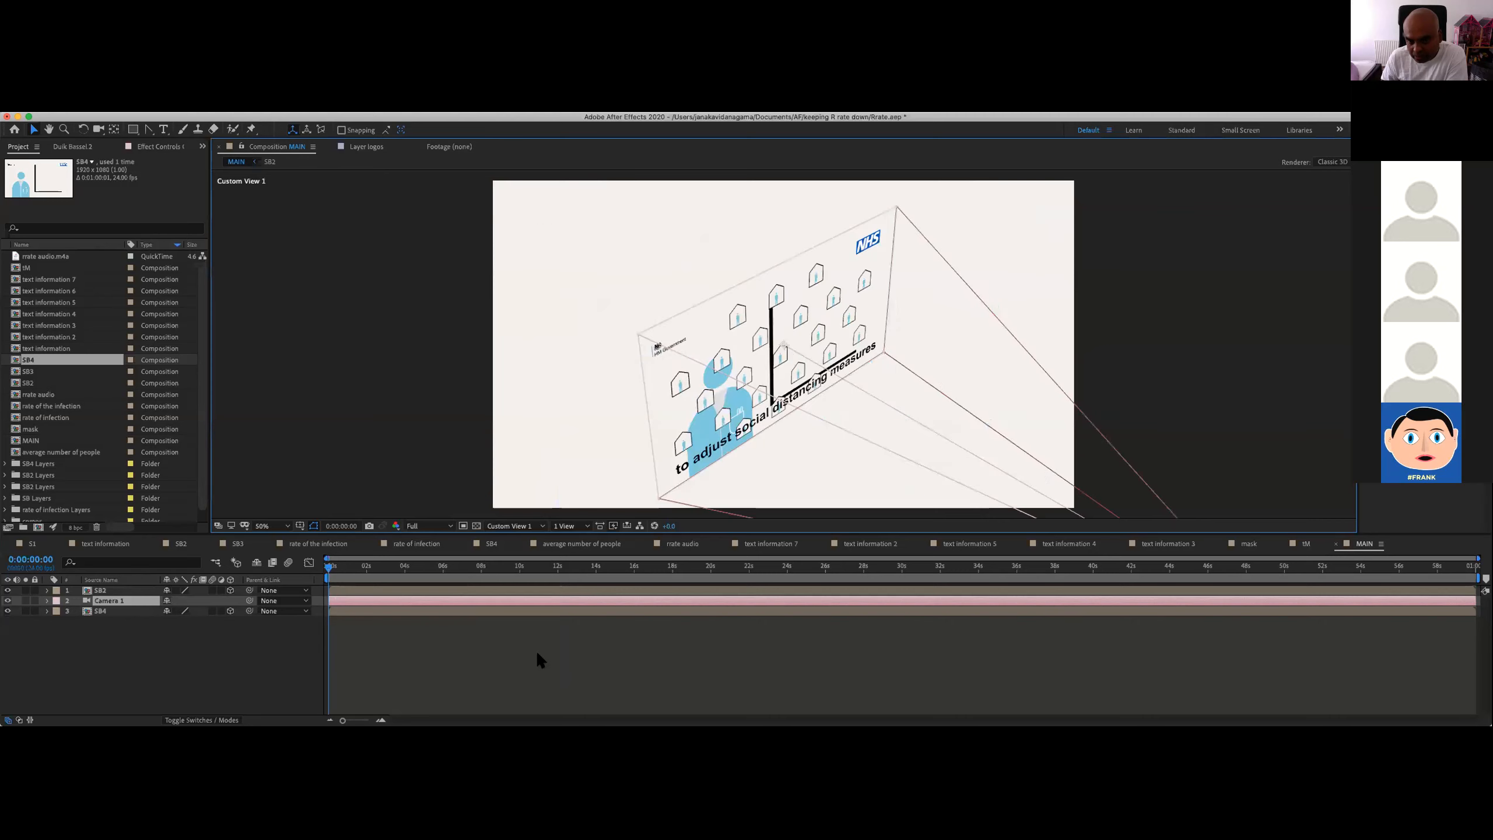
scroll(1030, 363, "down", 2)
scroll(1031, 368, "up", 2)
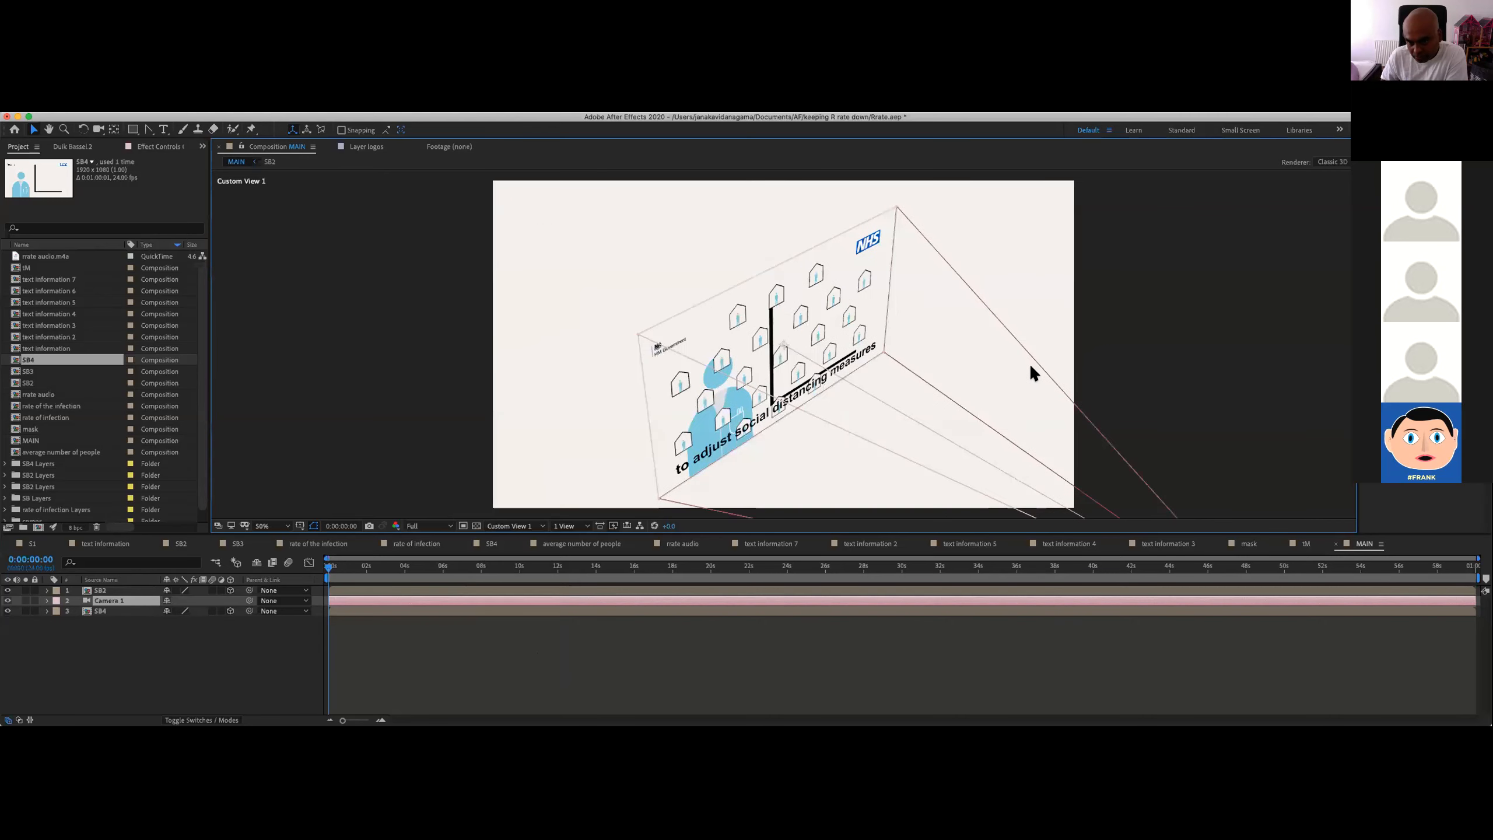
left_click(525, 534)
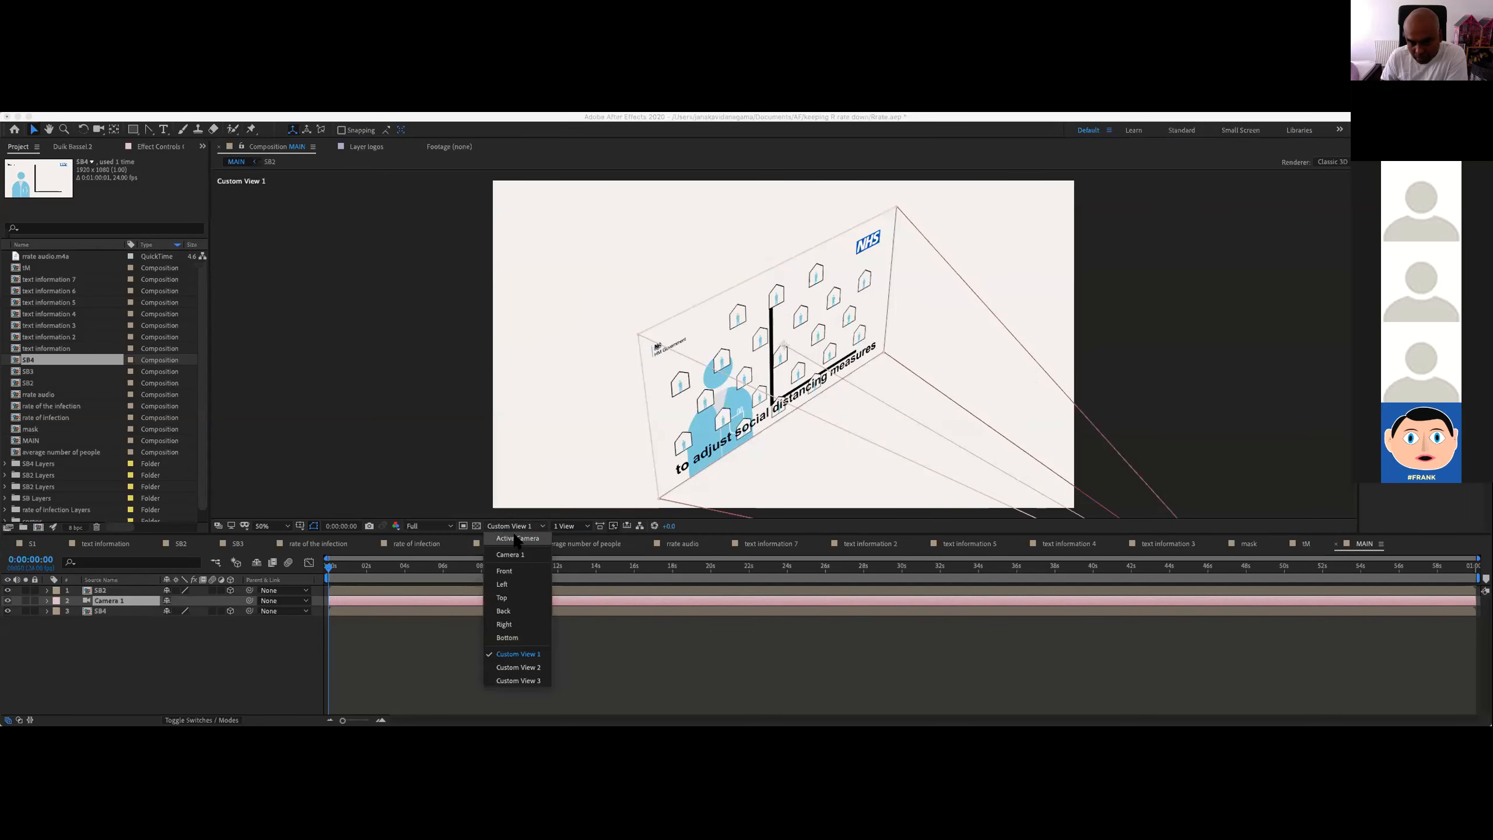
left_click(517, 542)
left_click(514, 526)
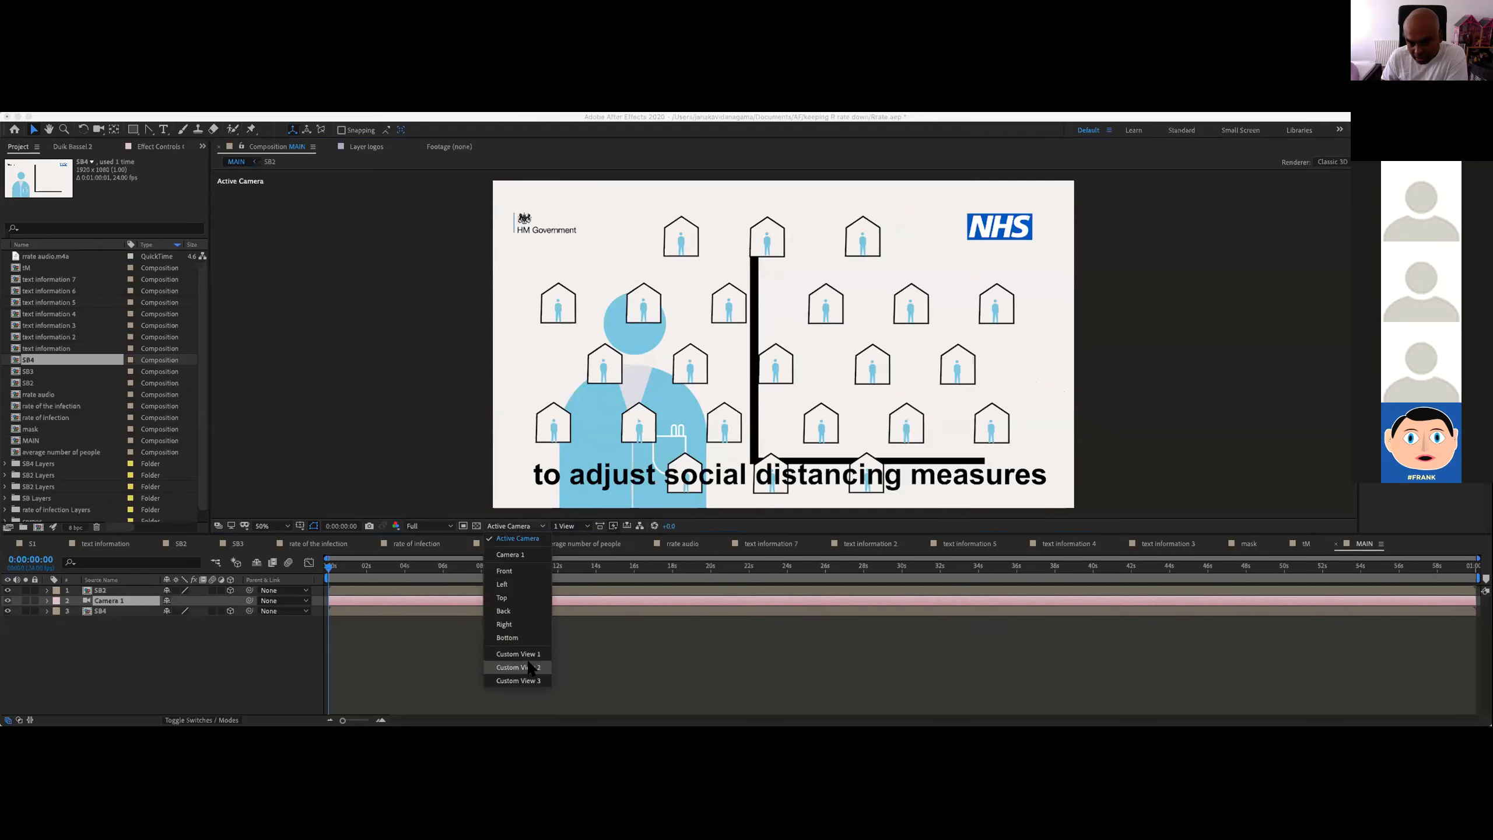
left_click(529, 667)
scroll(1073, 375, "down", 2)
scroll(1073, 374, "up", 2)
scroll(1073, 374, "down", 2)
left_click_drag(950, 362, 858, 347)
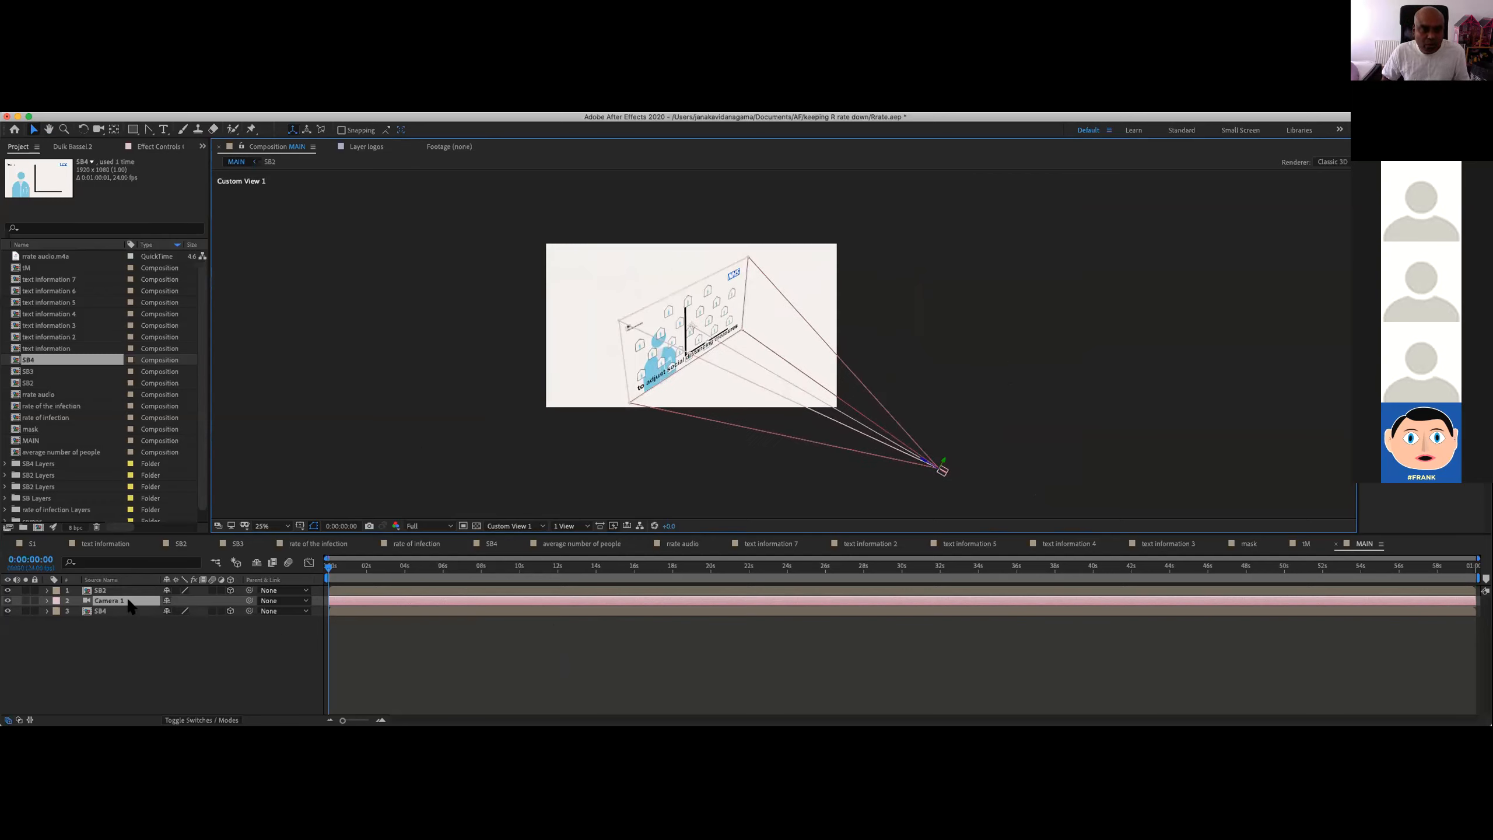
Step: Put Camera 1 at the top of MAIN's layer stack and move the SB4 layer up and away from SB2 in 3D space
left_click_drag(102, 603, 109, 587)
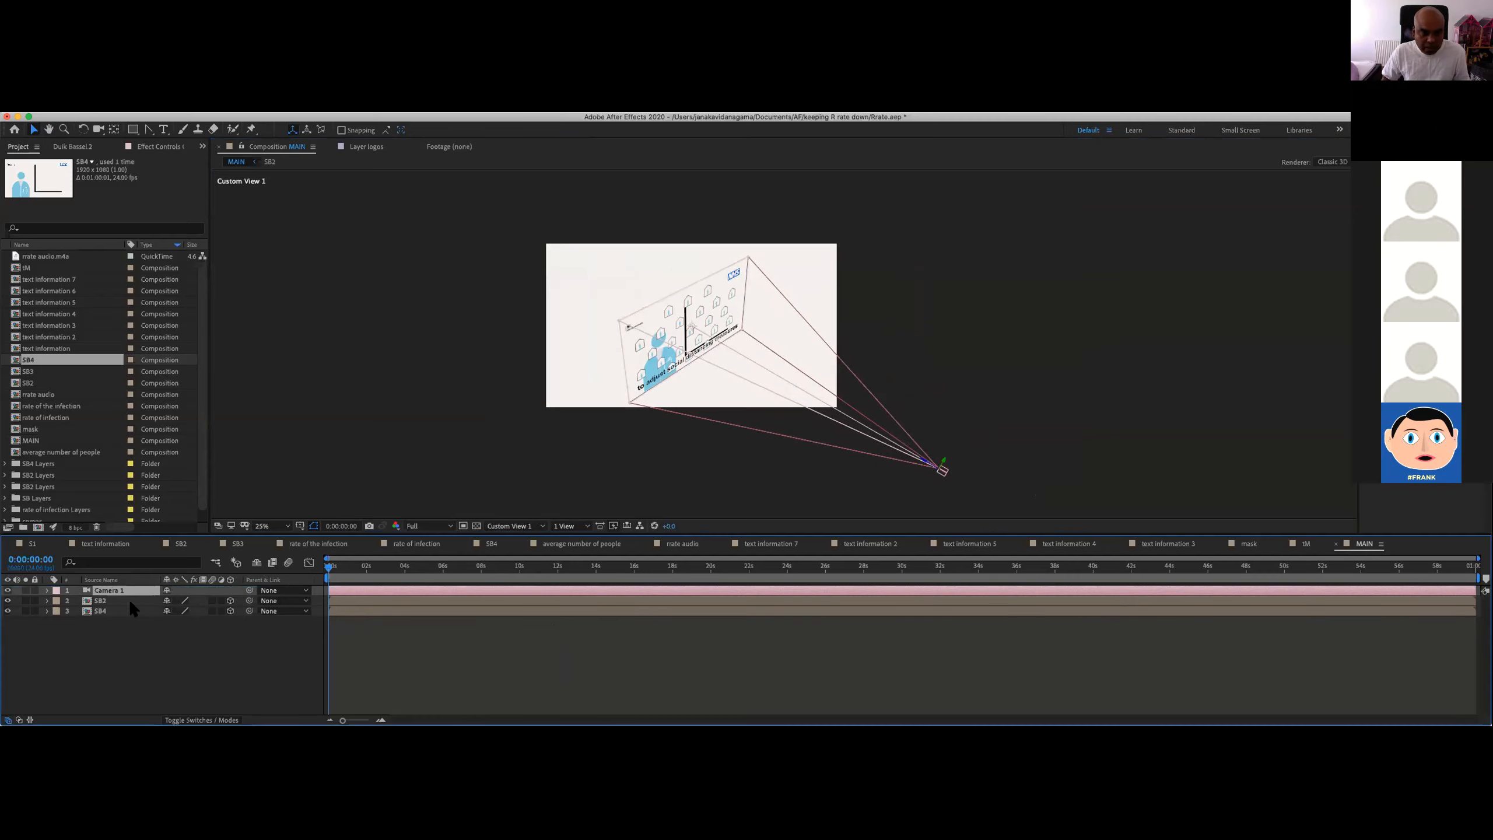
left_click(101, 611)
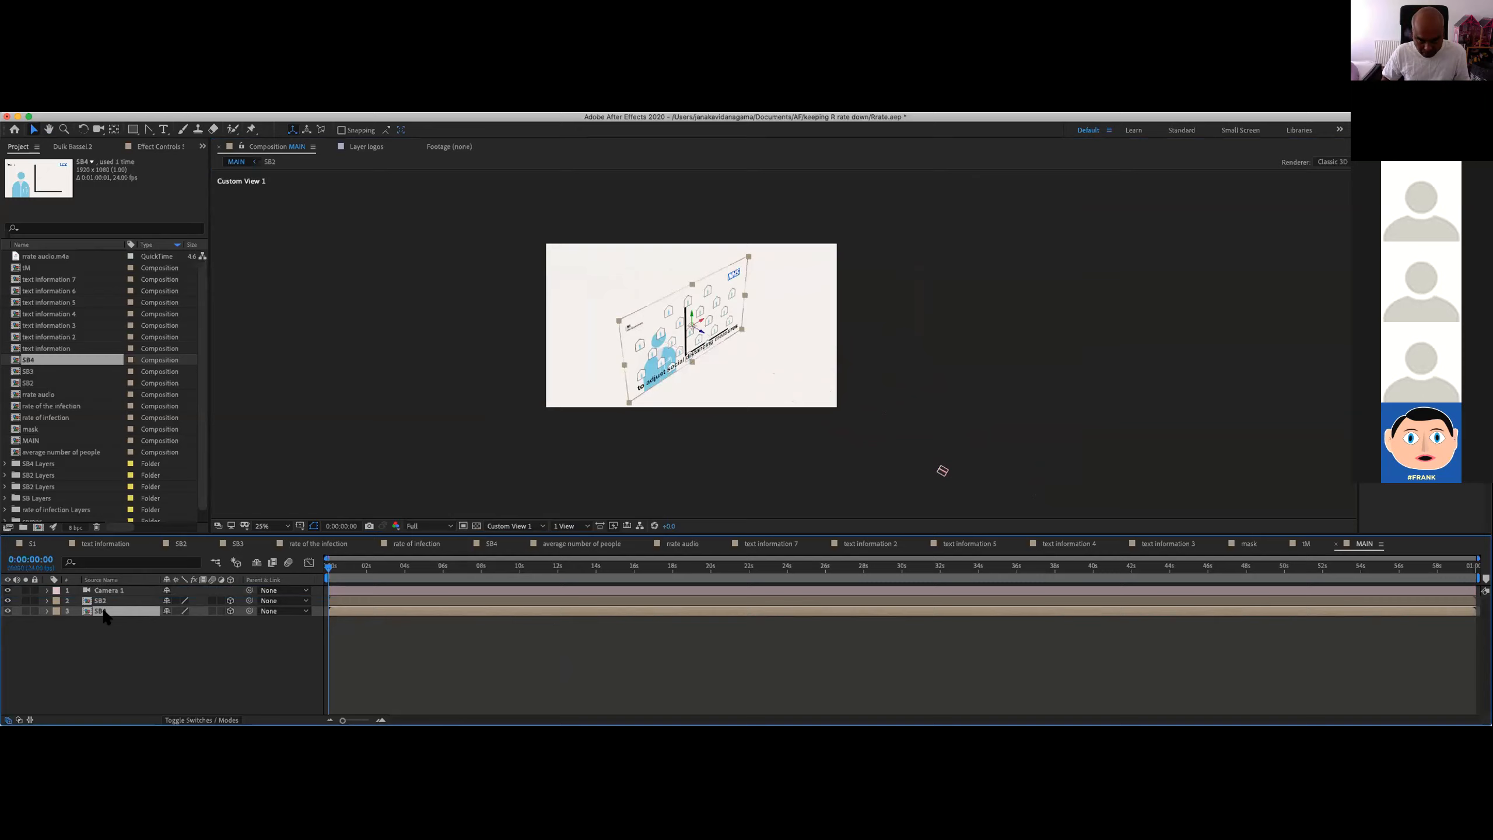
left_click_drag(700, 321, 800, 250)
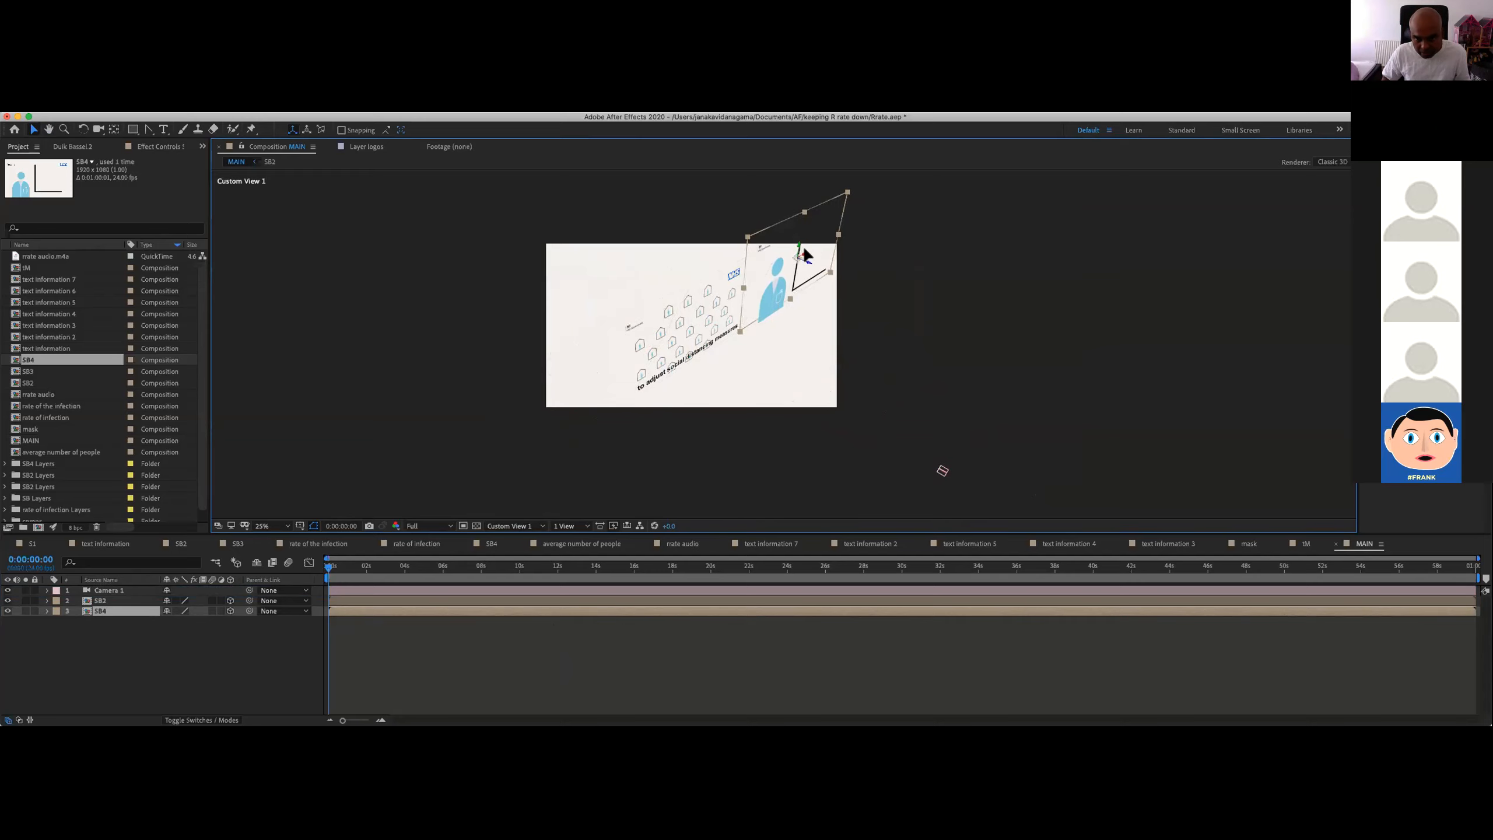
Step: Shift the SB2 layer slightly down and to the left, and bring the SB4 layer a little closer to it
left_click(701, 310)
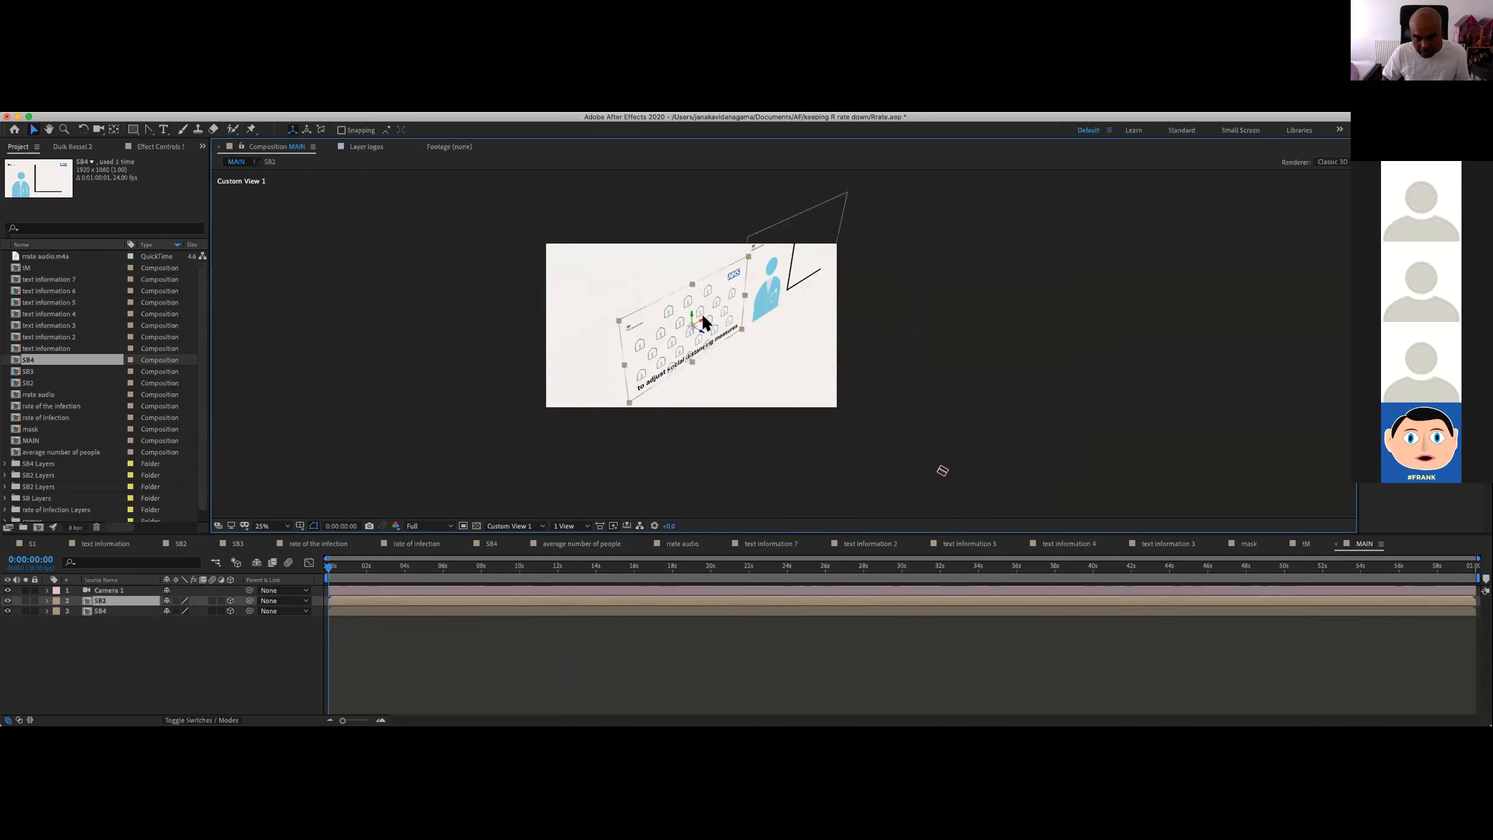
left_click_drag(698, 322, 682, 331)
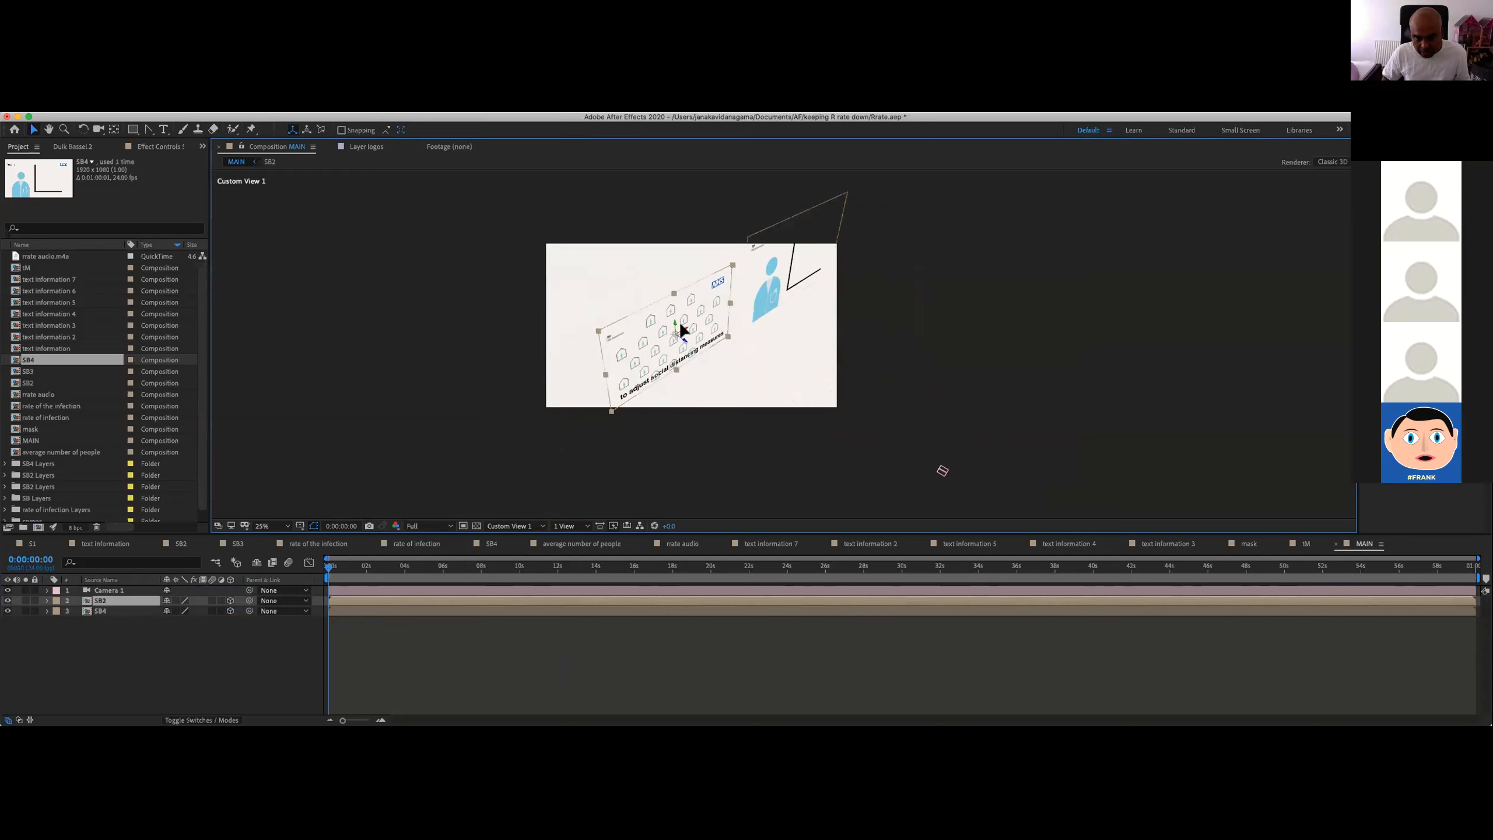
left_click(787, 287)
left_click_drag(810, 265, 777, 268)
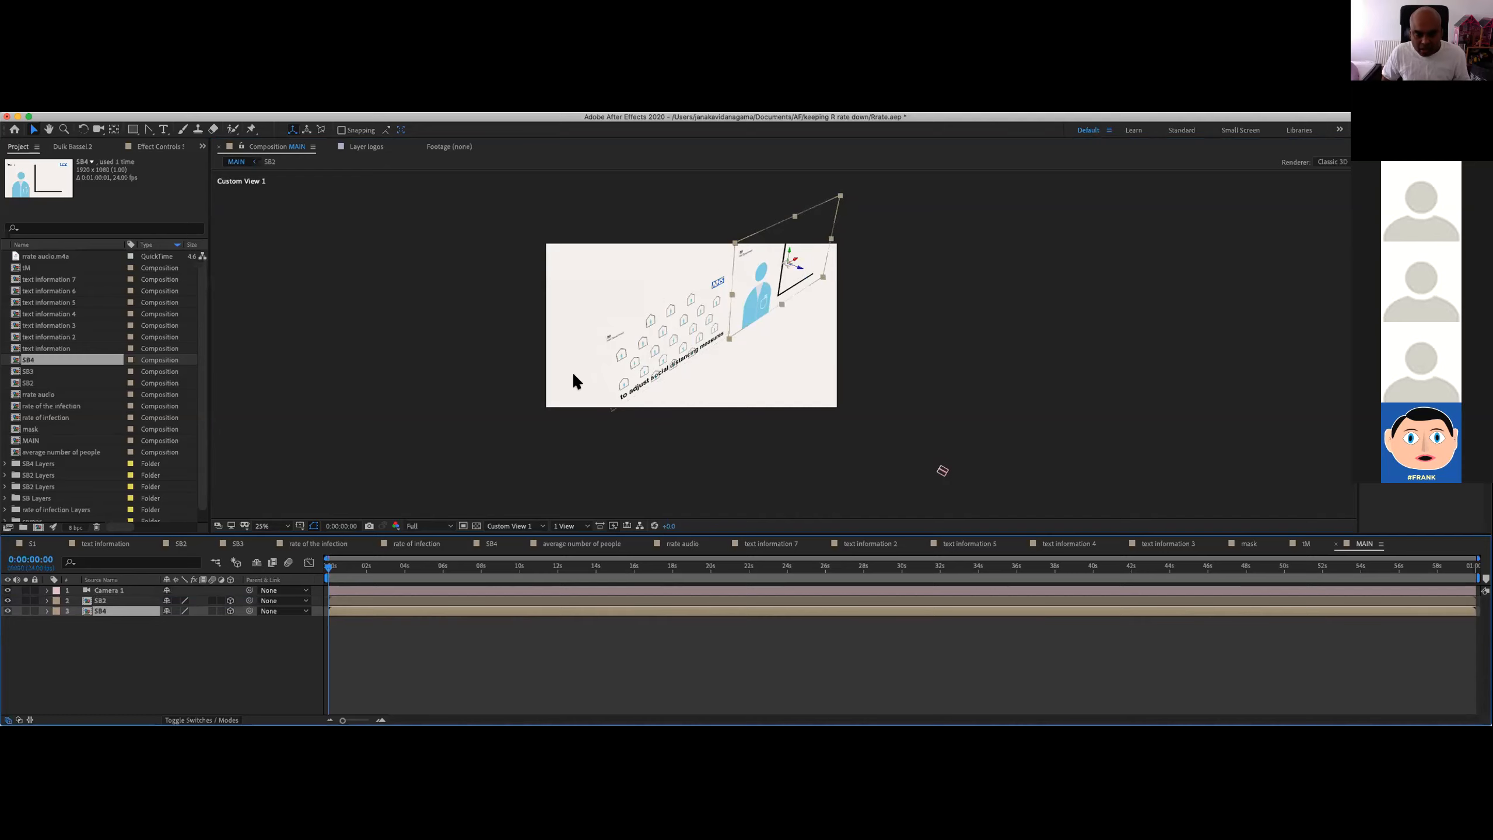
Step: Show MAIN in the 4 Views layout and select the SB2 layer in the Top view
left_click(575, 525)
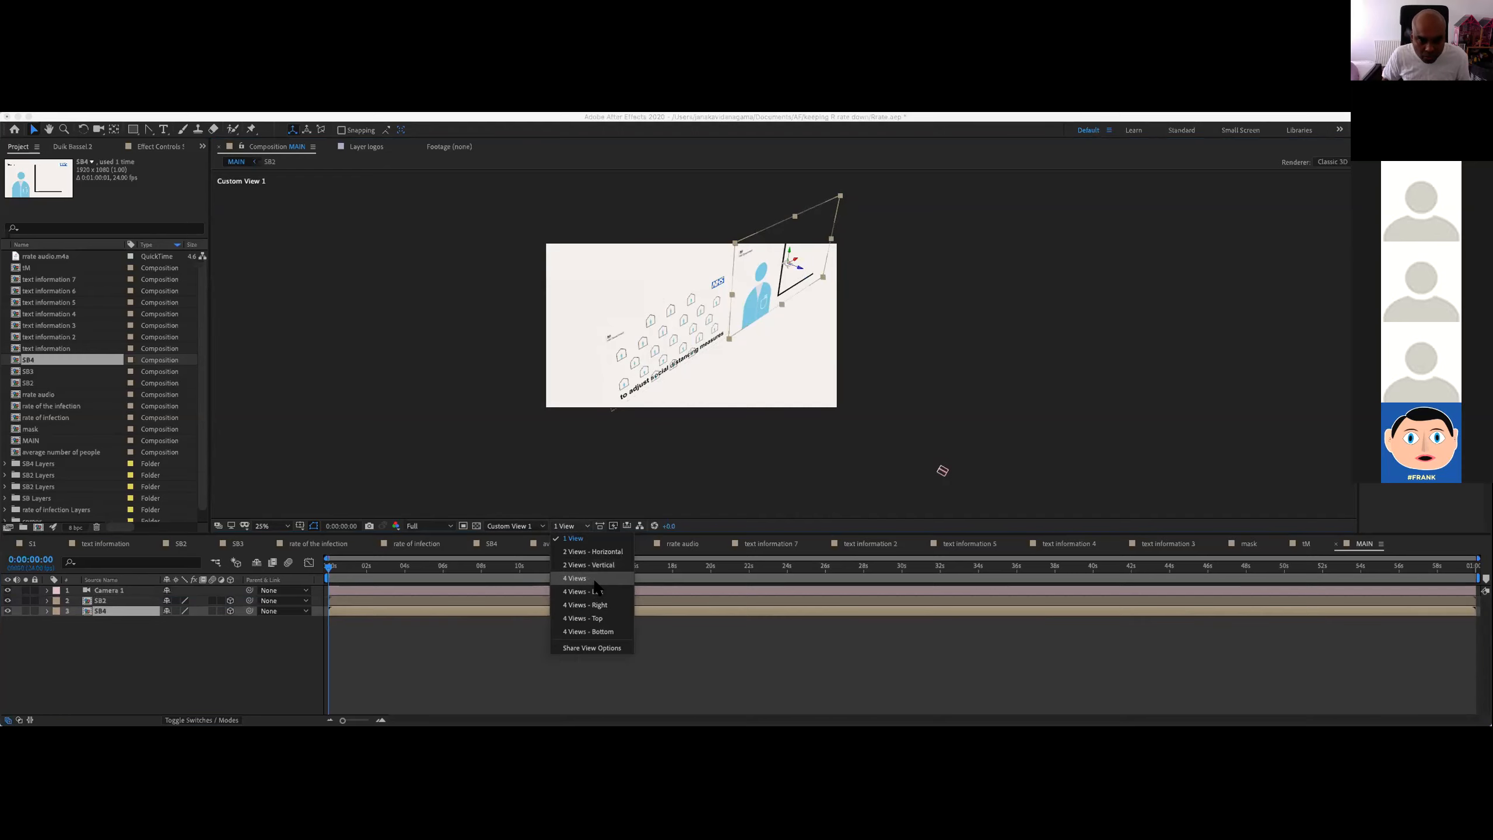
left_click(588, 579)
scroll(672, 282, "down", 1)
scroll(672, 282, "up", 1)
scroll(671, 282, "down", 1)
left_click(494, 254)
left_click(511, 250)
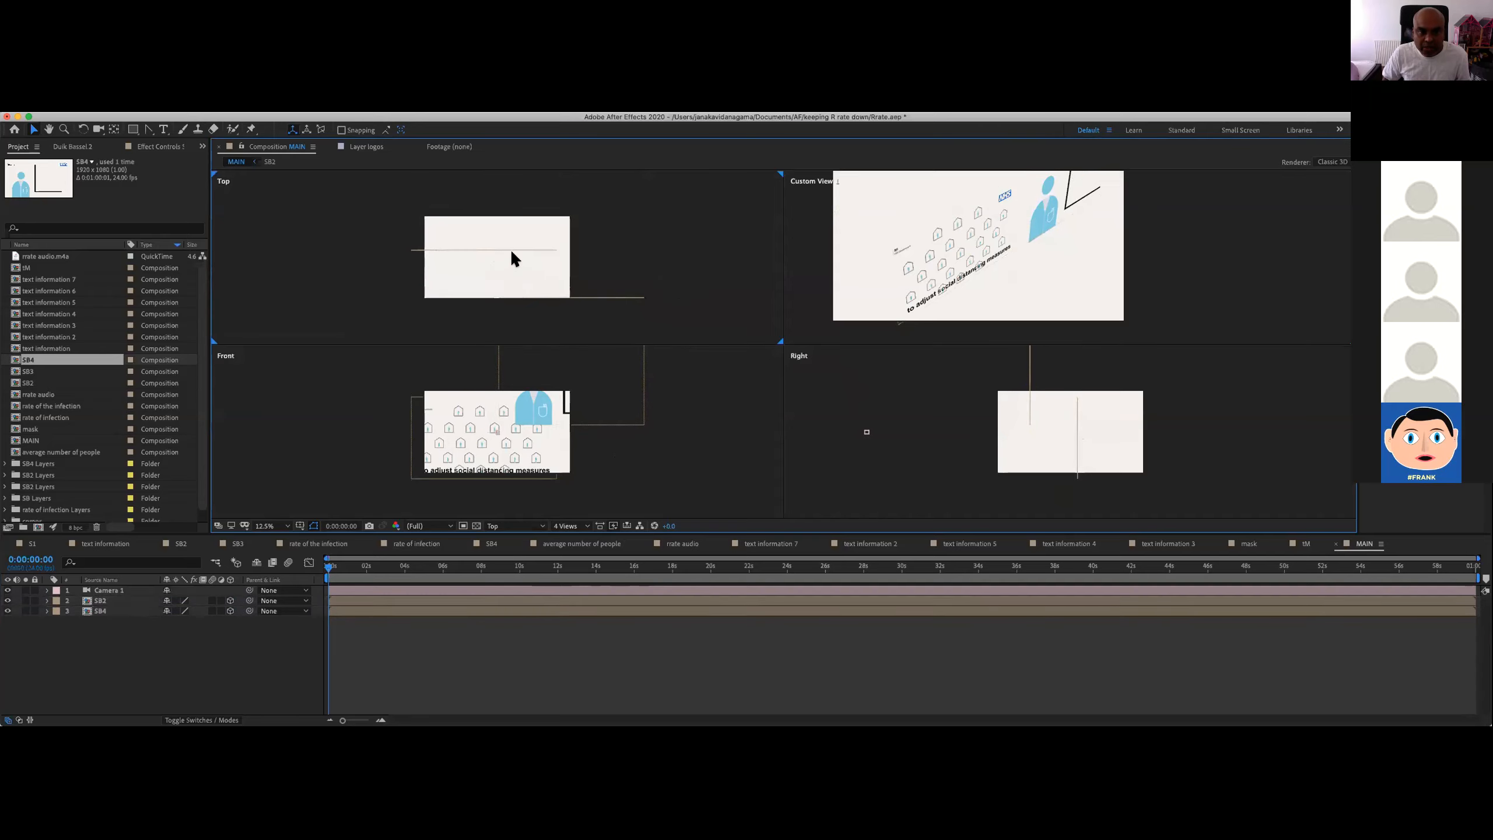
left_click(509, 248)
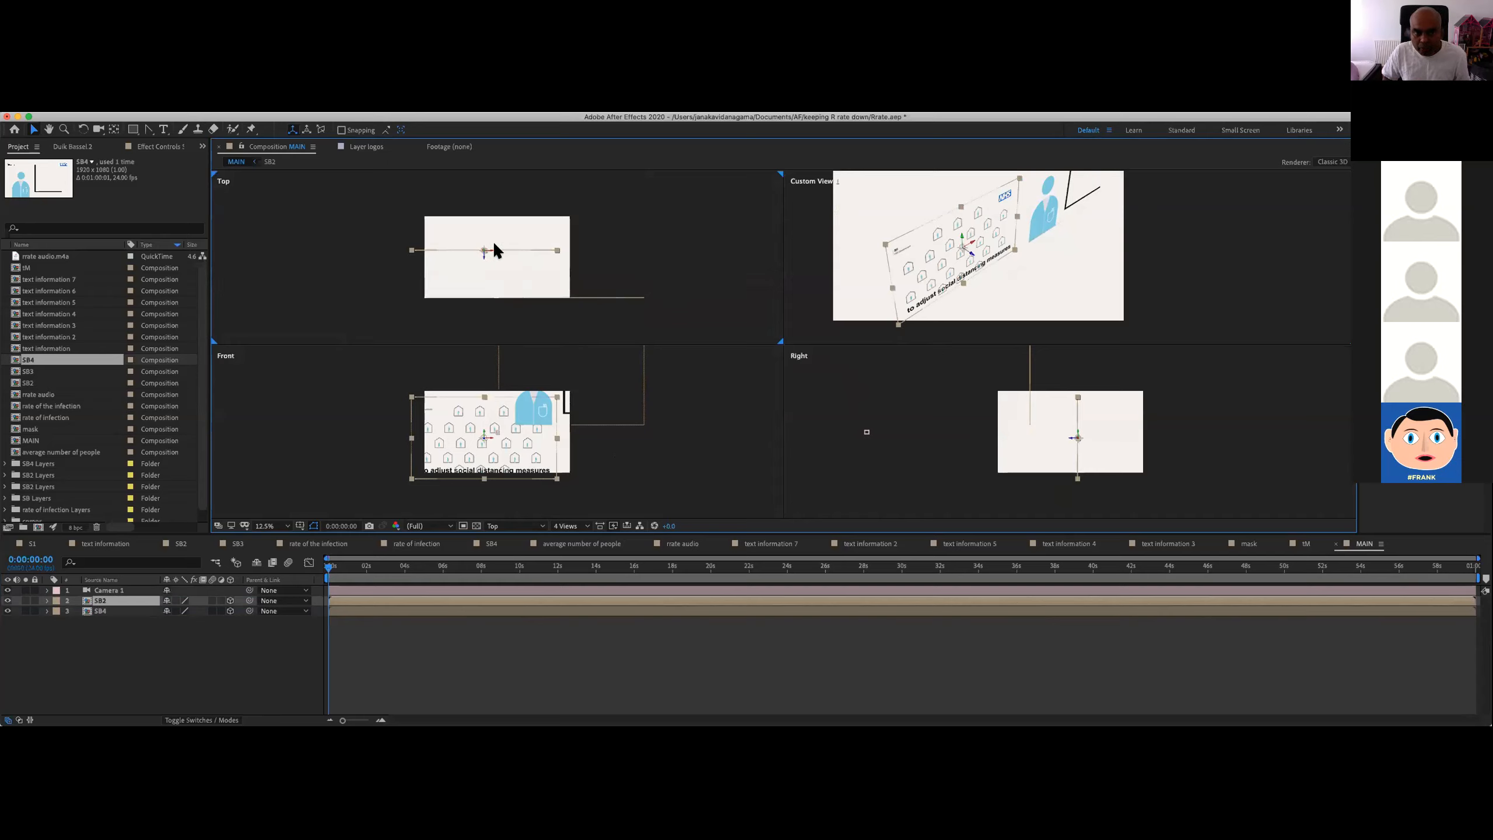
Step: Move SB2 left in the Top view and bring SB4 to the same depth and height so both layers sit side by side
left_click_drag(491, 254, 392, 254)
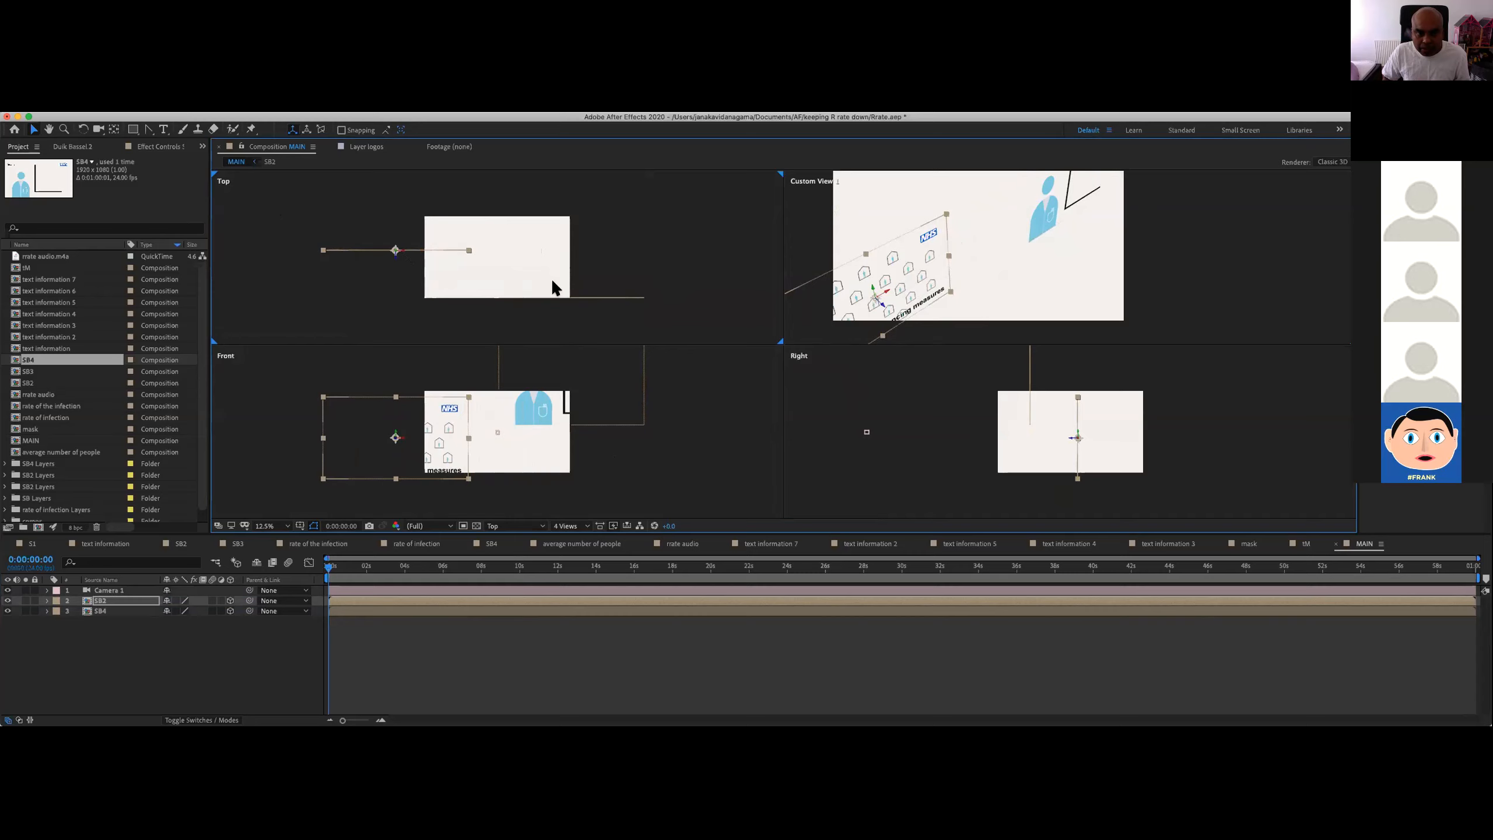
left_click(578, 294)
left_click(577, 298)
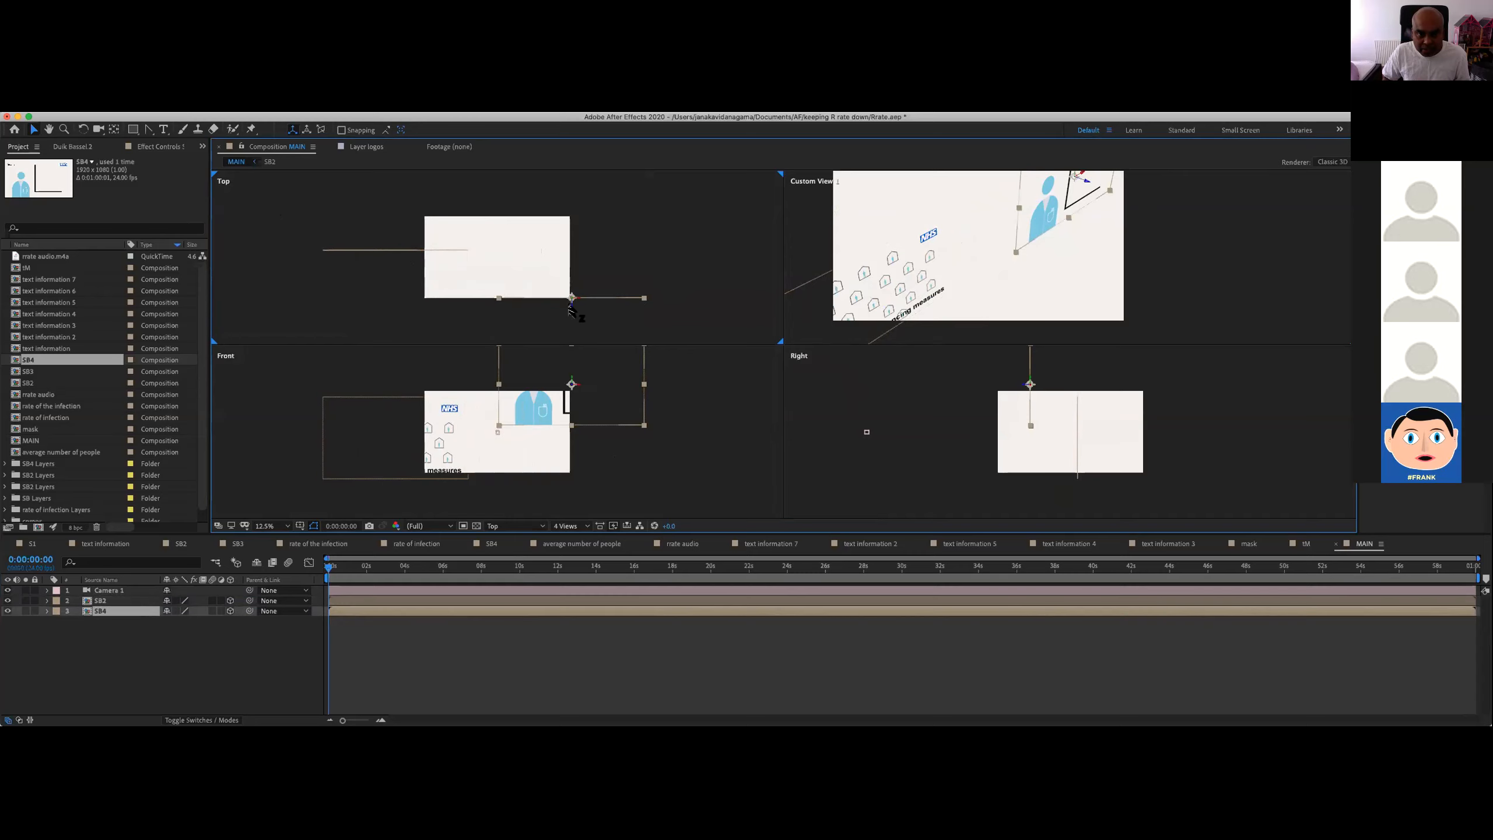
left_click_drag(572, 302, 552, 255)
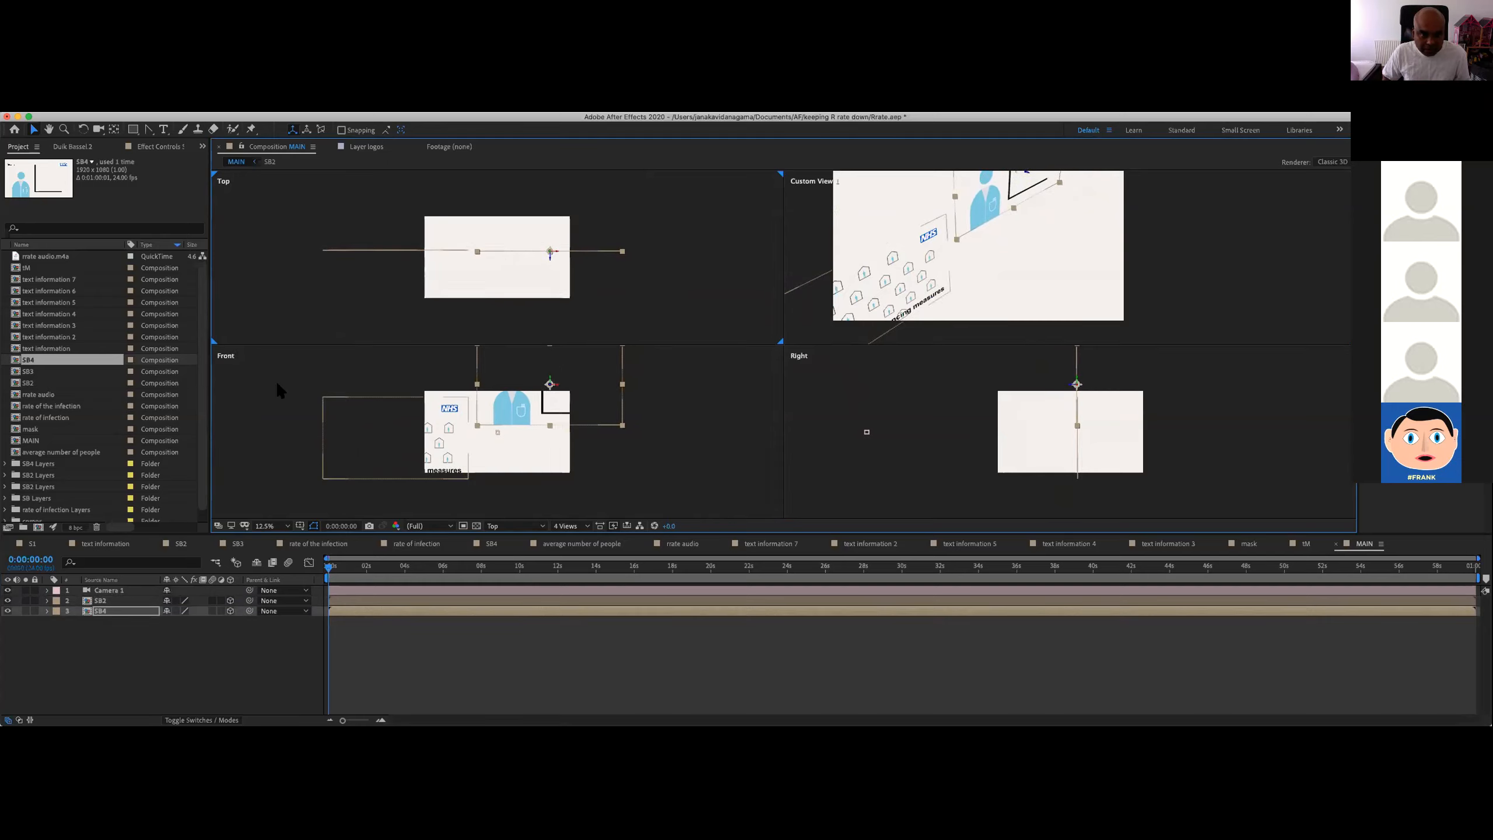
left_click_drag(549, 386, 547, 435)
left_click(555, 314)
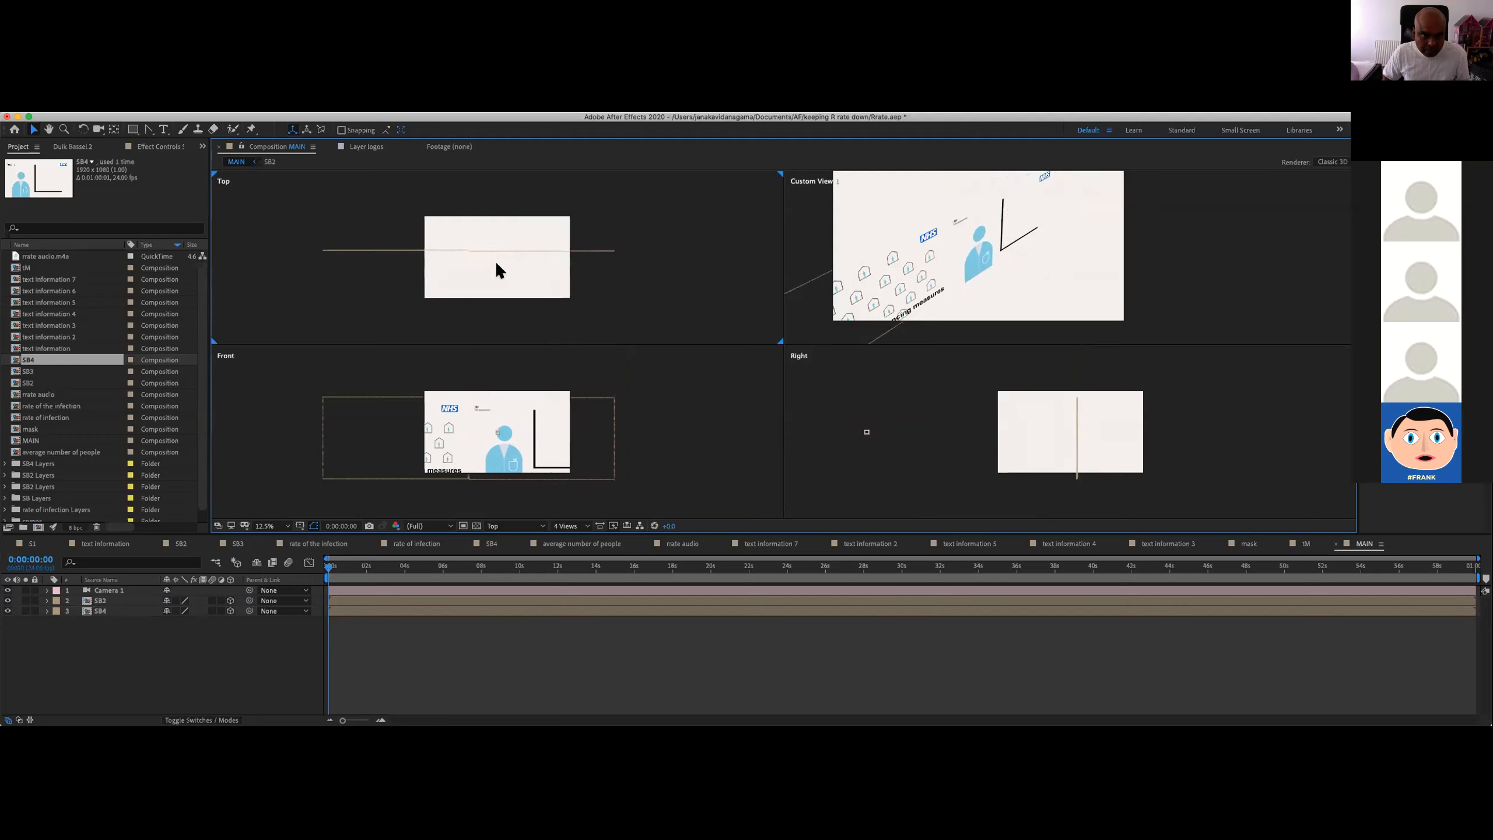
left_click(456, 253)
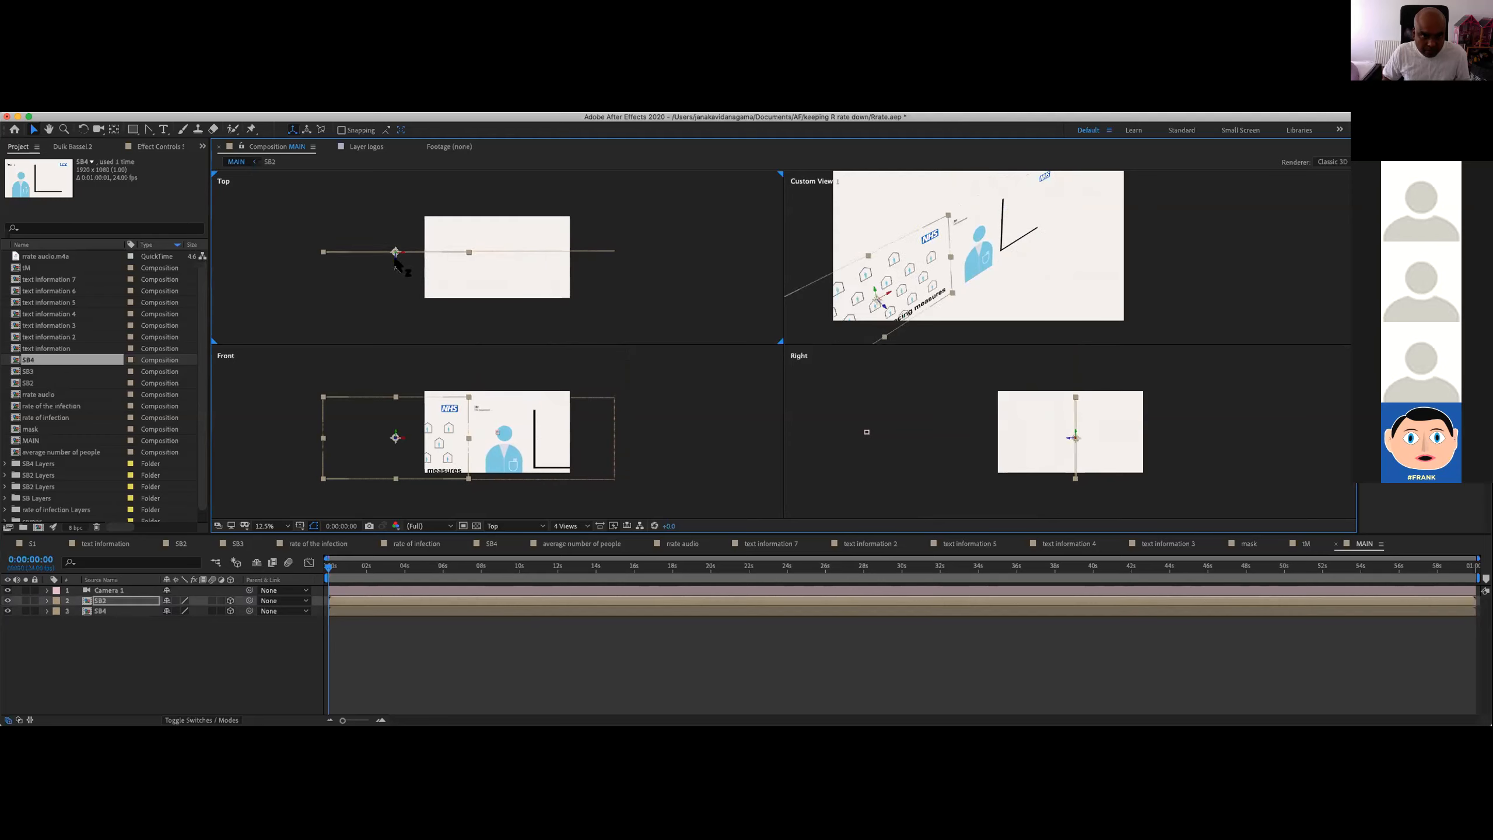
left_click(641, 306)
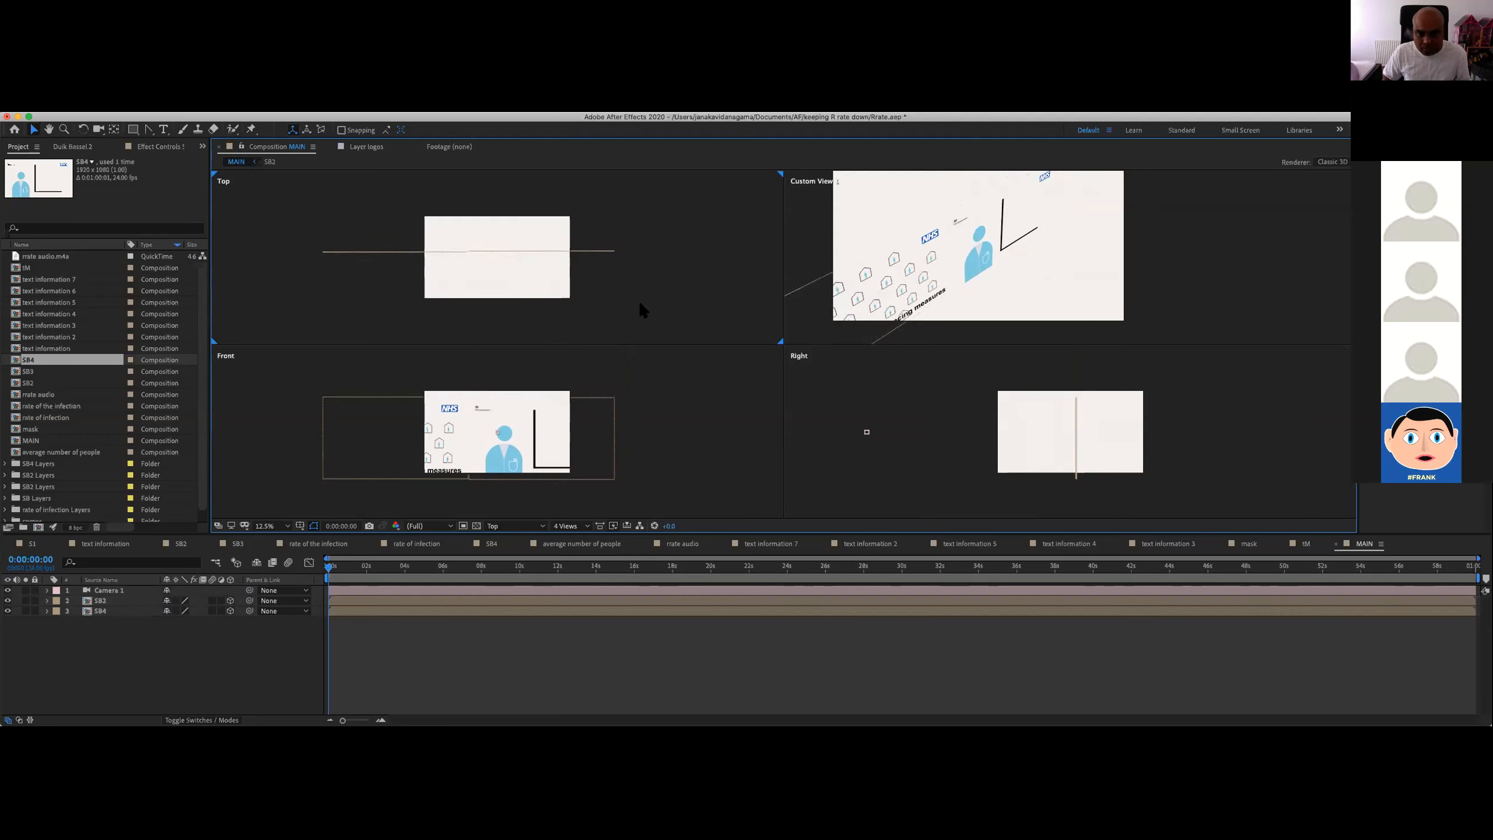
Step: Show MAIN as a single Top view and fine-tune the SB2 layer's depth to line up with SB4
left_click(569, 526)
left_click(511, 527)
left_click(578, 527)
left_click(574, 539)
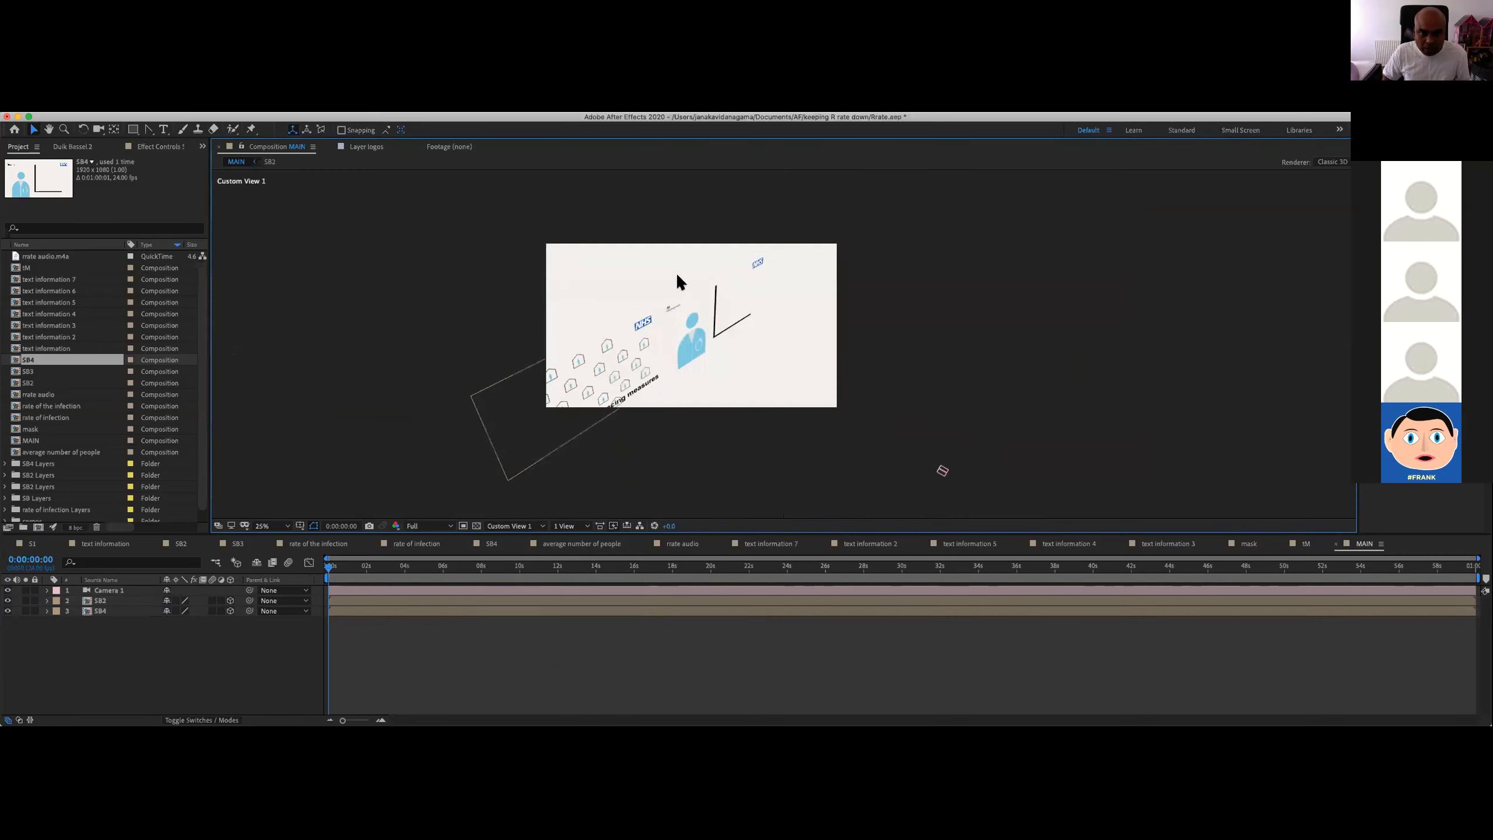
left_click(526, 526)
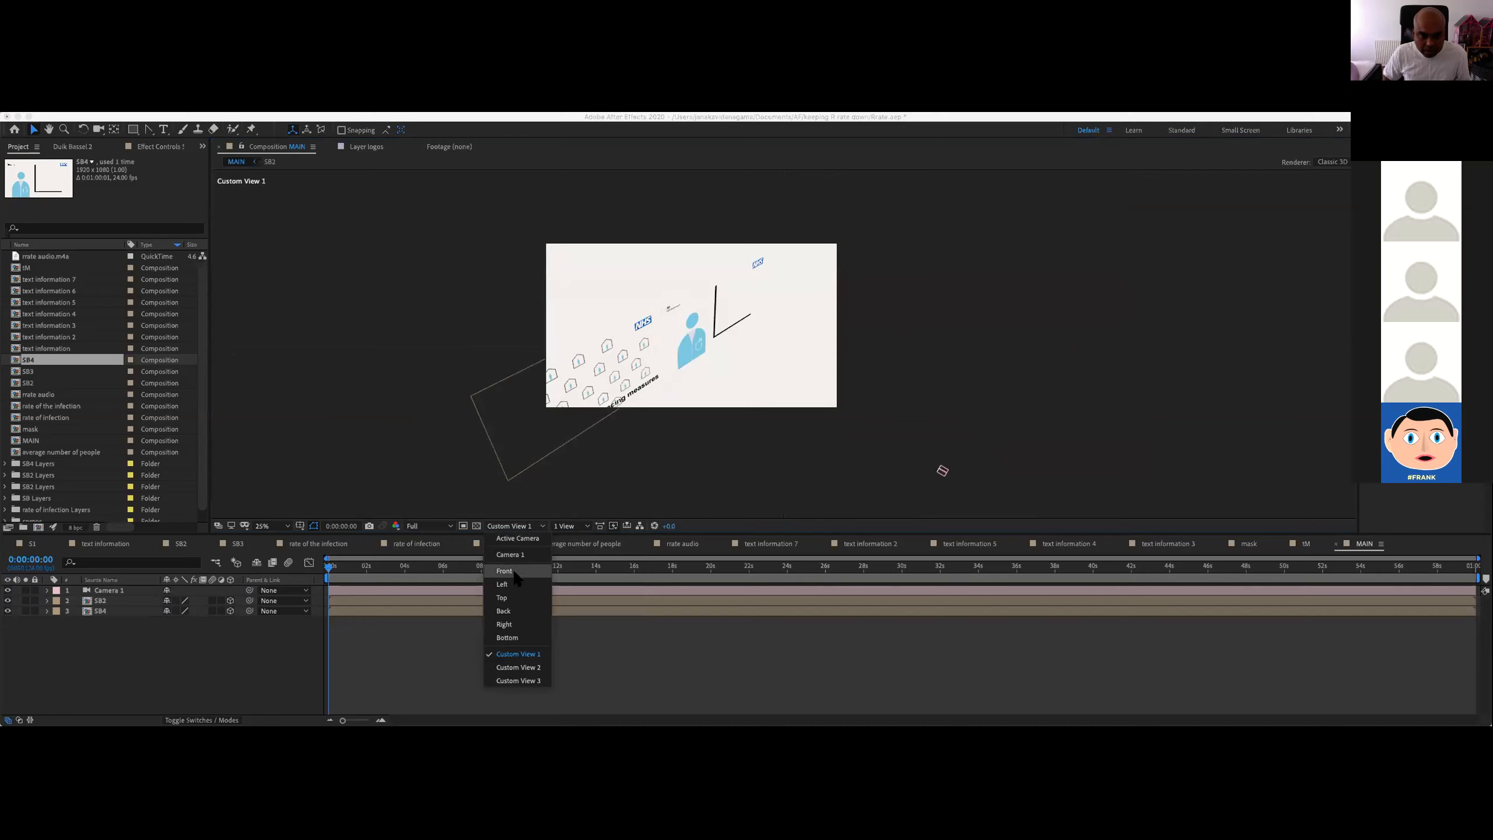
left_click(503, 598)
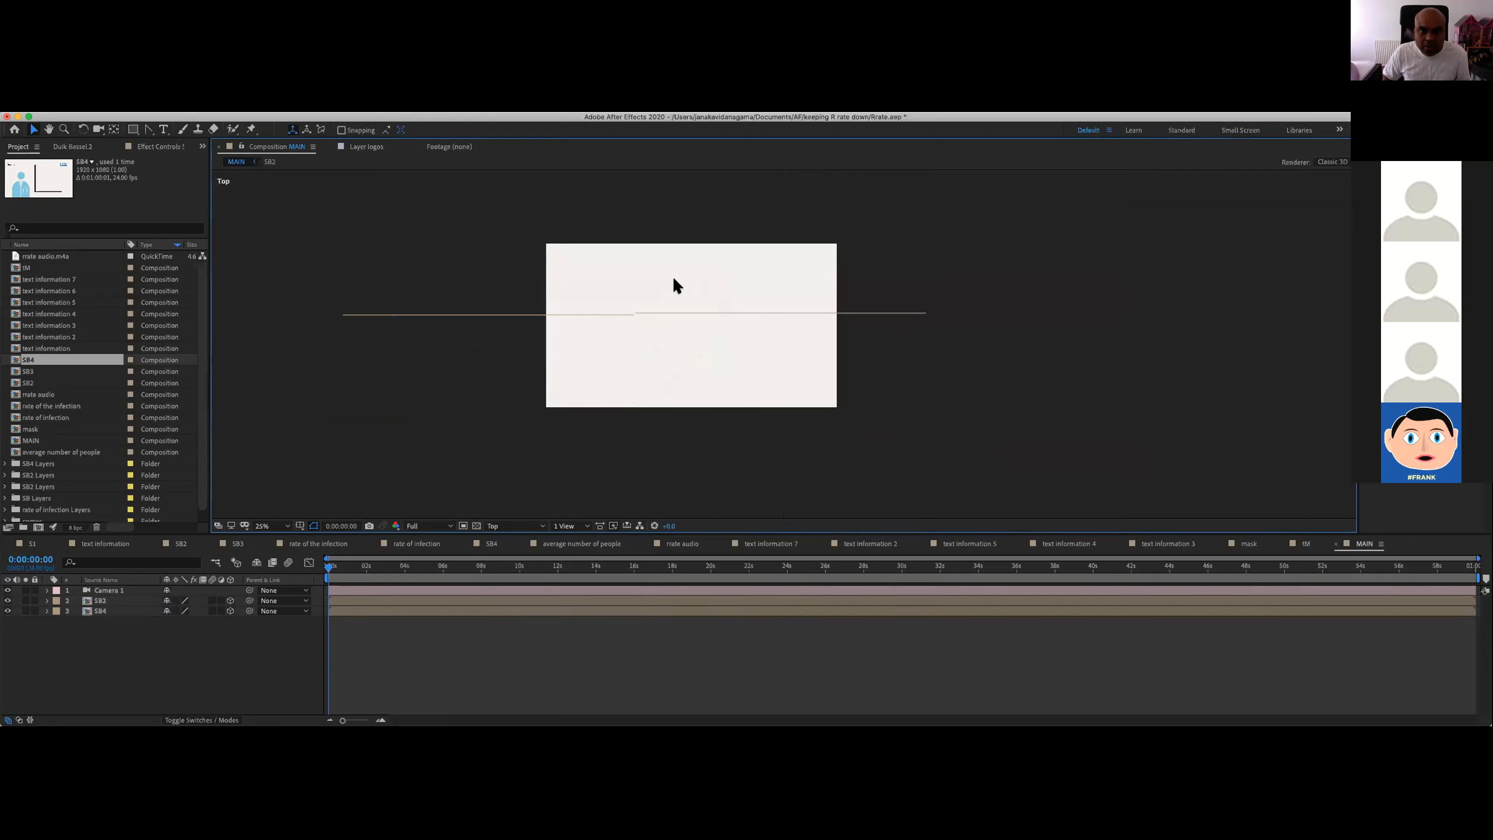
left_click(599, 317)
left_click(492, 326)
left_click(489, 318)
left_click_drag(489, 327, 490, 331)
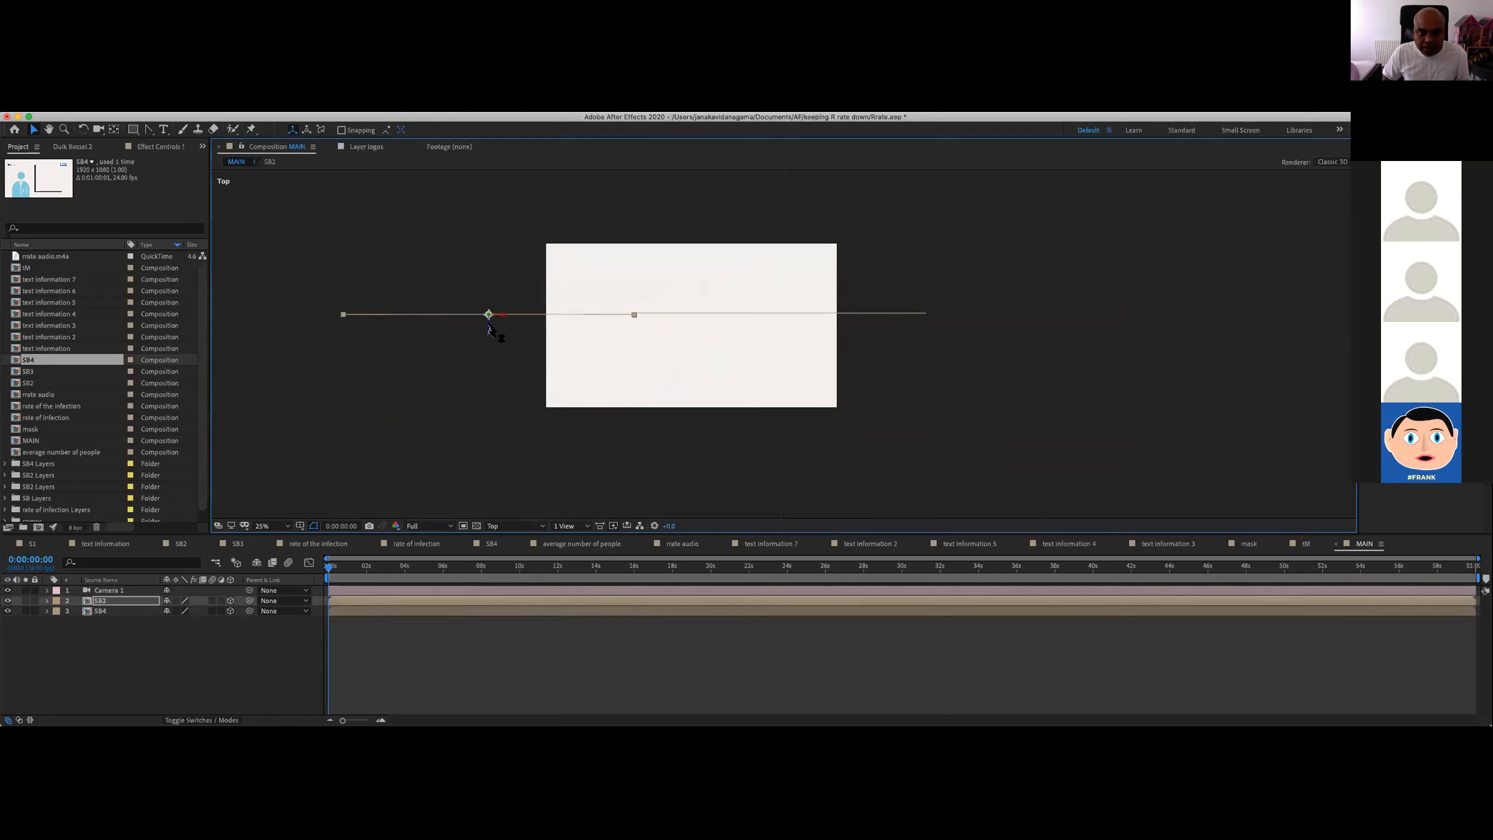
Step: Check the SB2 and SB4 alignment in the Front view and return MAIN to Custom View 1
left_click(513, 526)
left_click(504, 570)
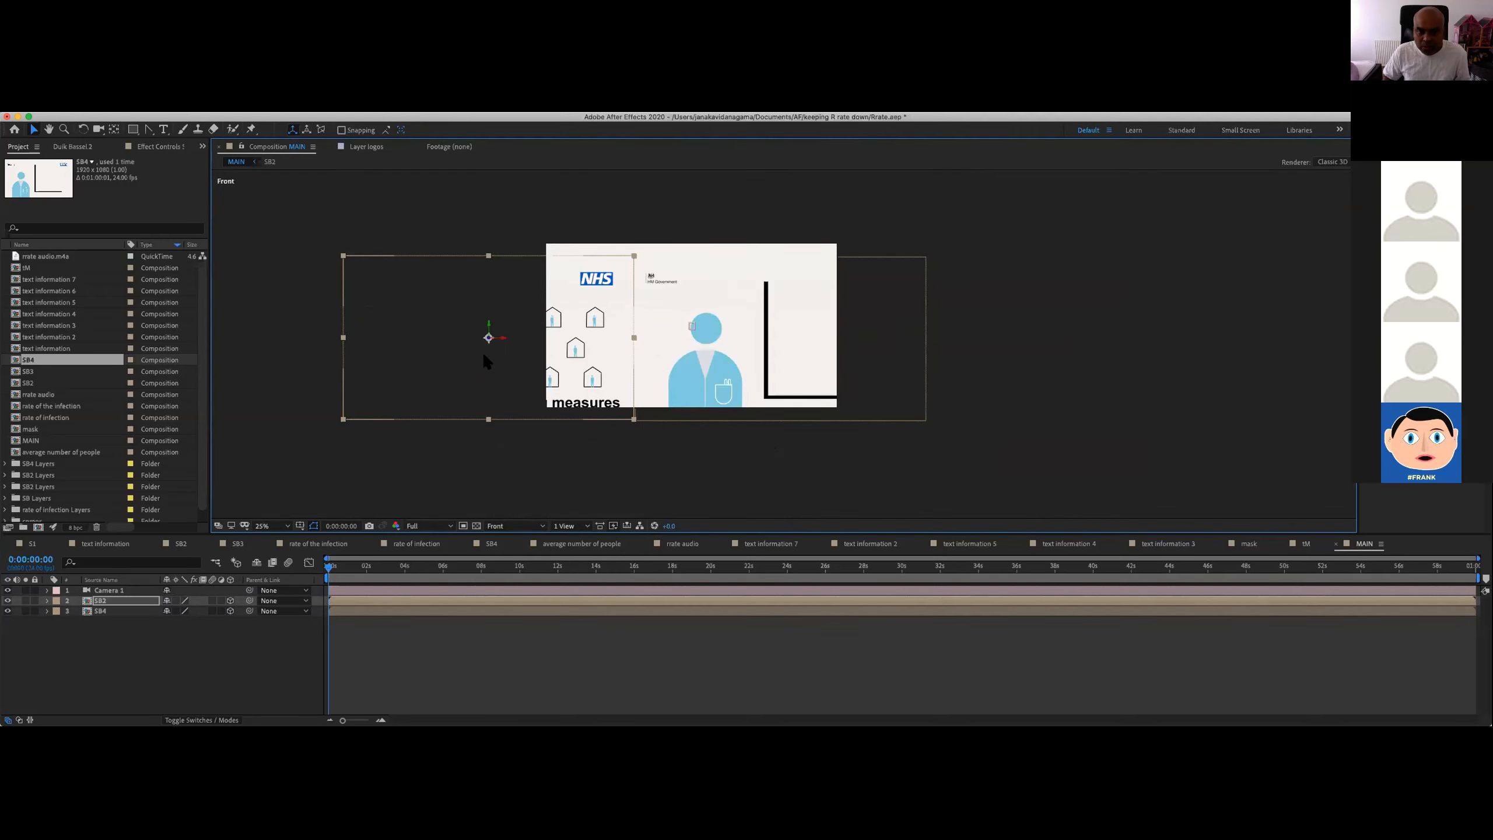
key("period")
key("comma")
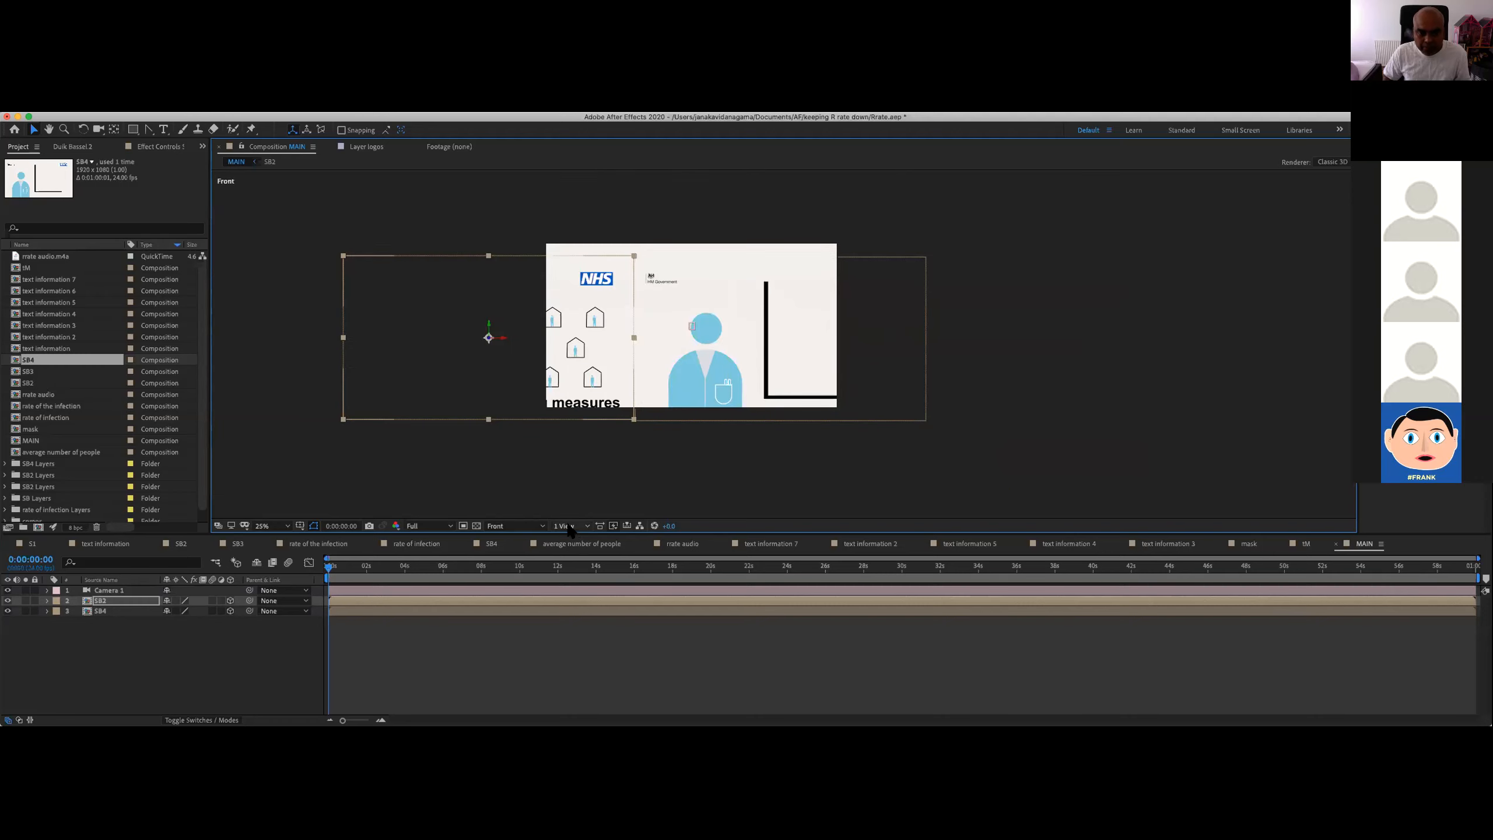
left_click(514, 526)
left_click(524, 654)
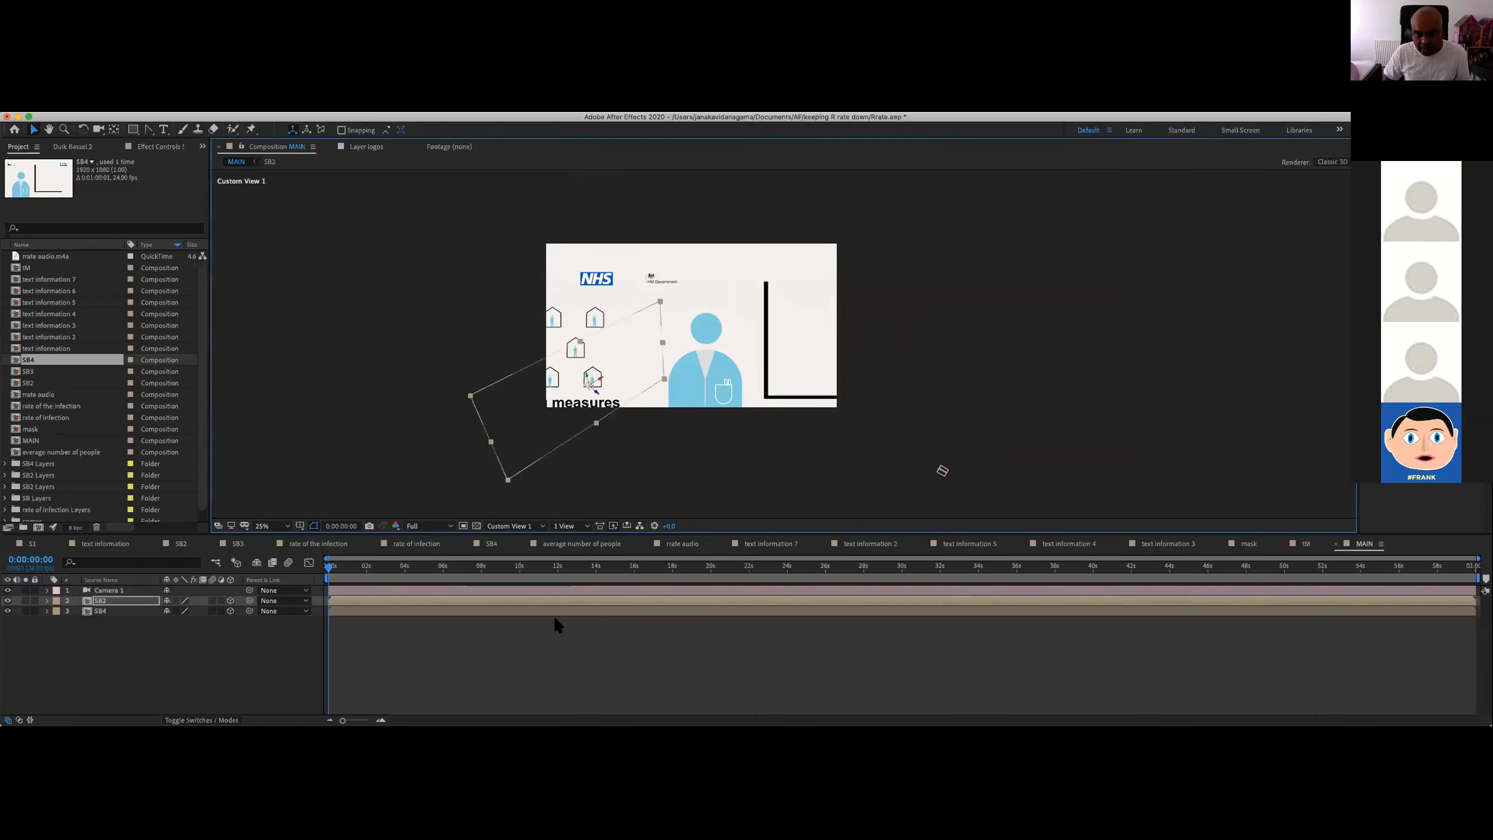
Step: Expand Camera 1's Transform properties and enable Position keyframing at 0:00:00:00
left_click(942, 472)
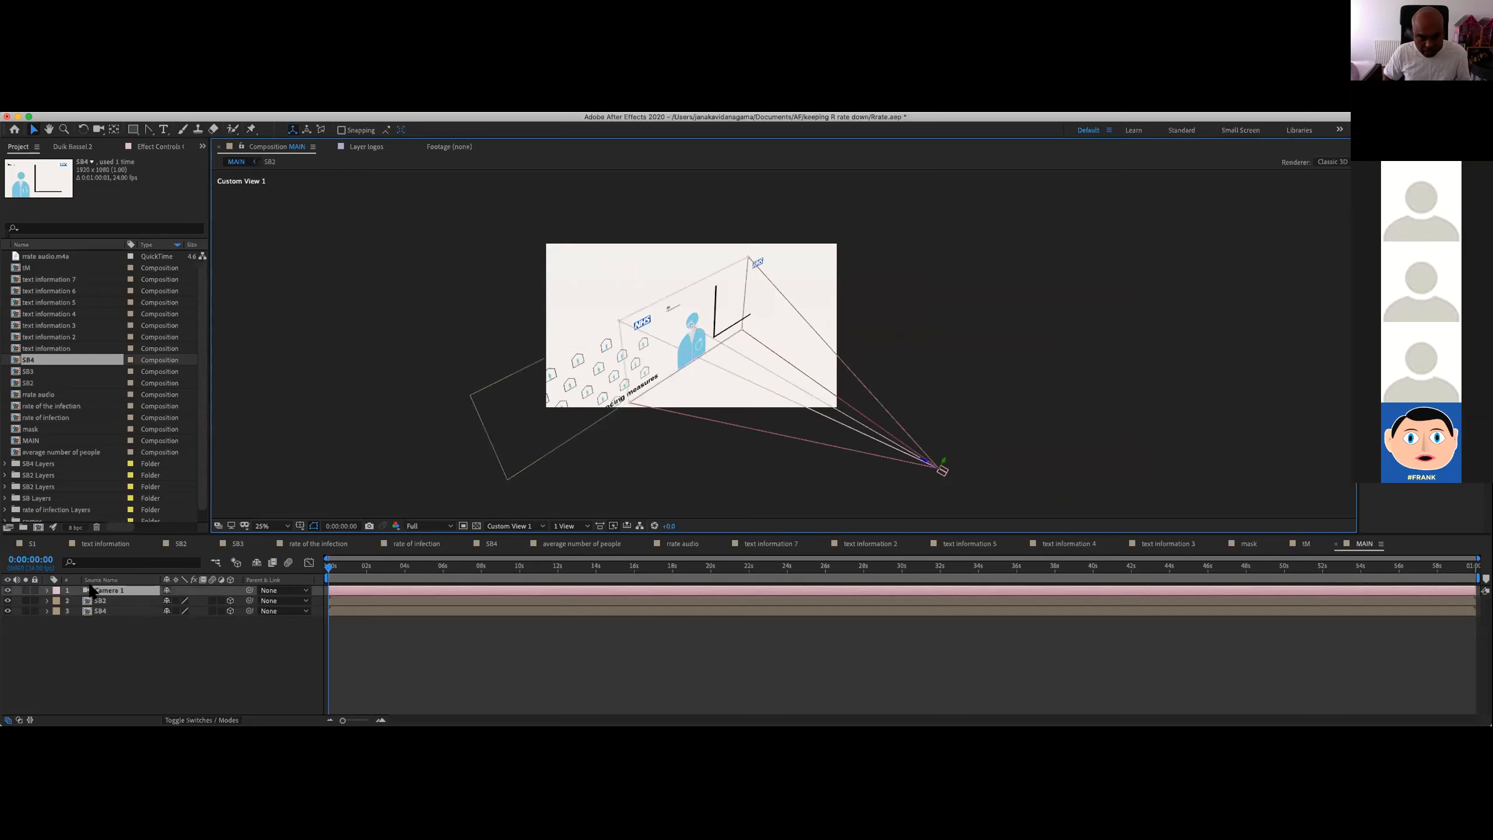
left_click(46, 590)
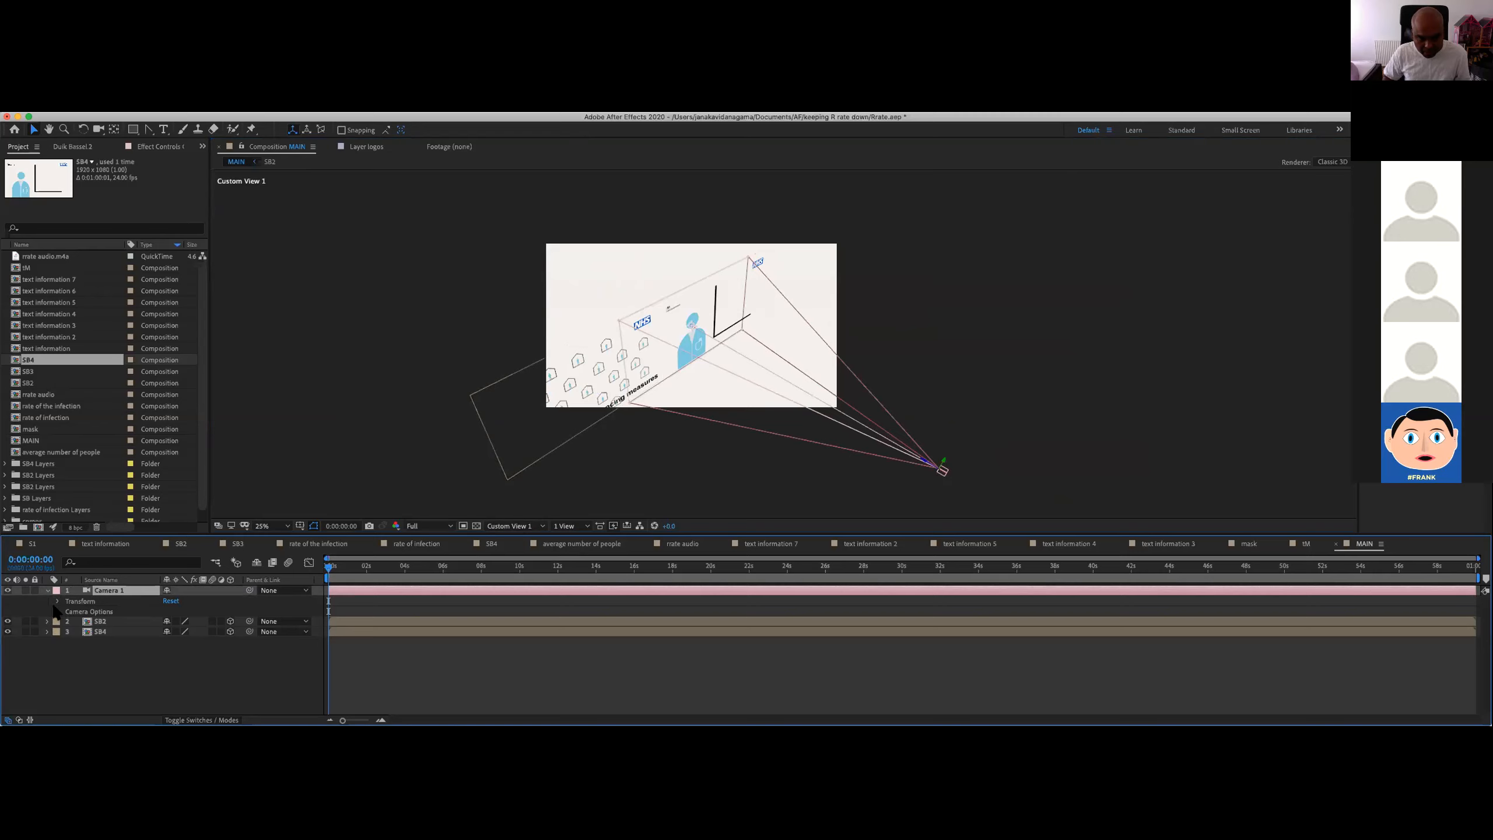
left_click(57, 601)
left_click(77, 622)
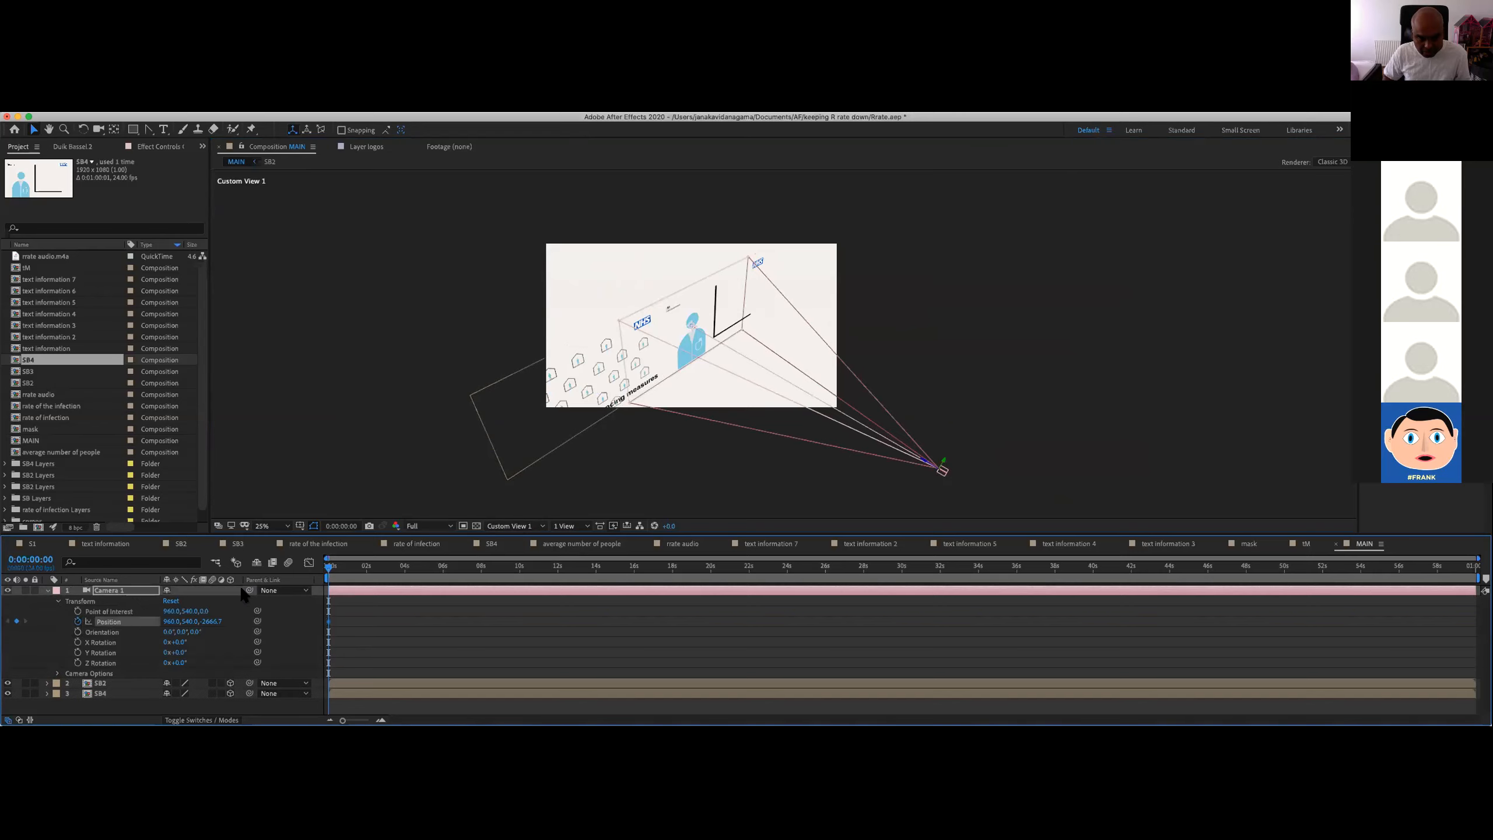
left_click_drag(209, 625, 196, 631)
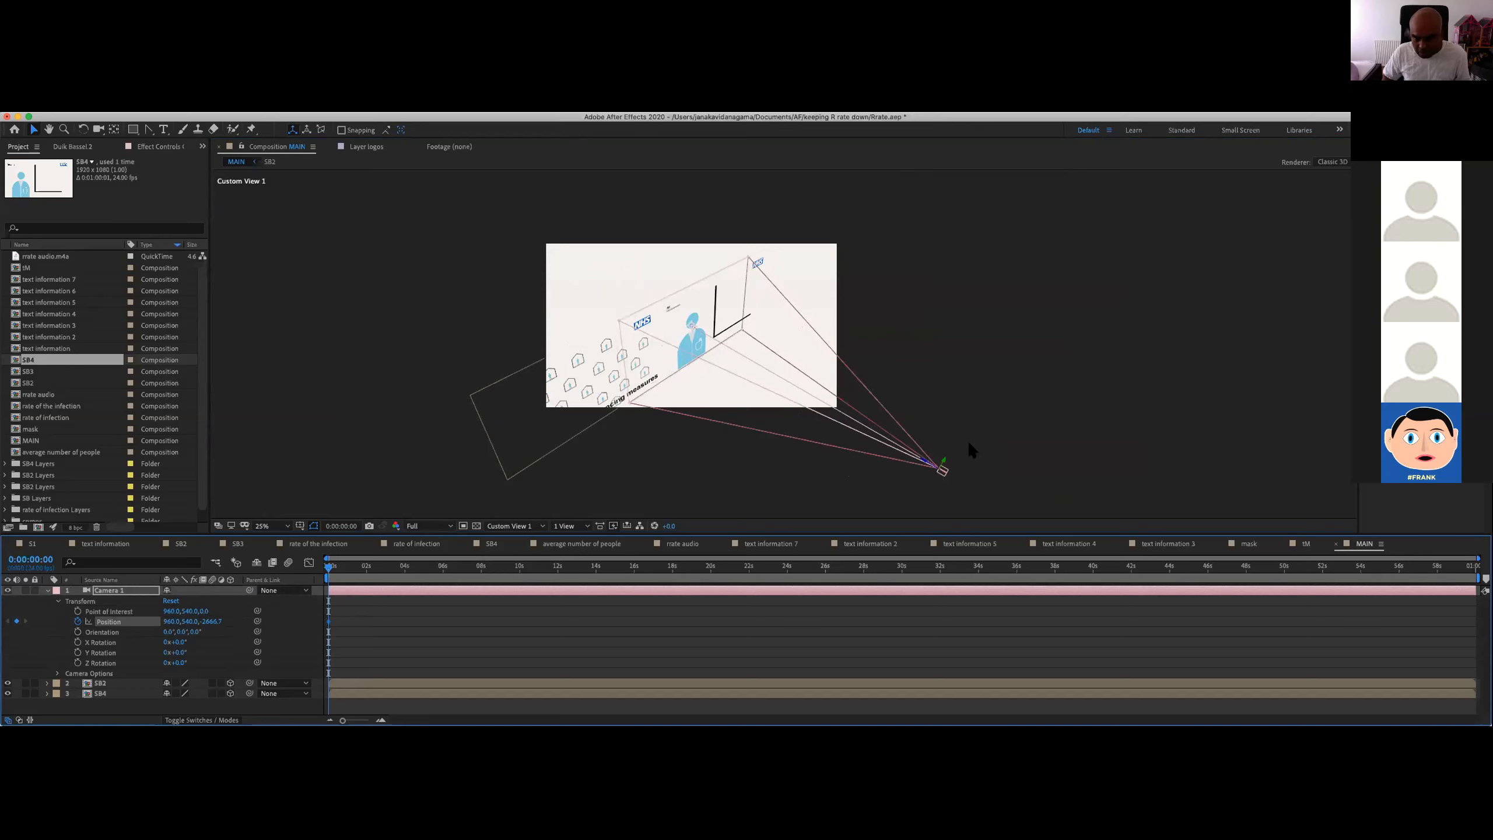
Step: Try to animate Camera 1 from SB2 to SB4 by 0:00:02:21 using only Position keyframes, and undo the camera moves
left_click_drag(944, 468, 757, 591)
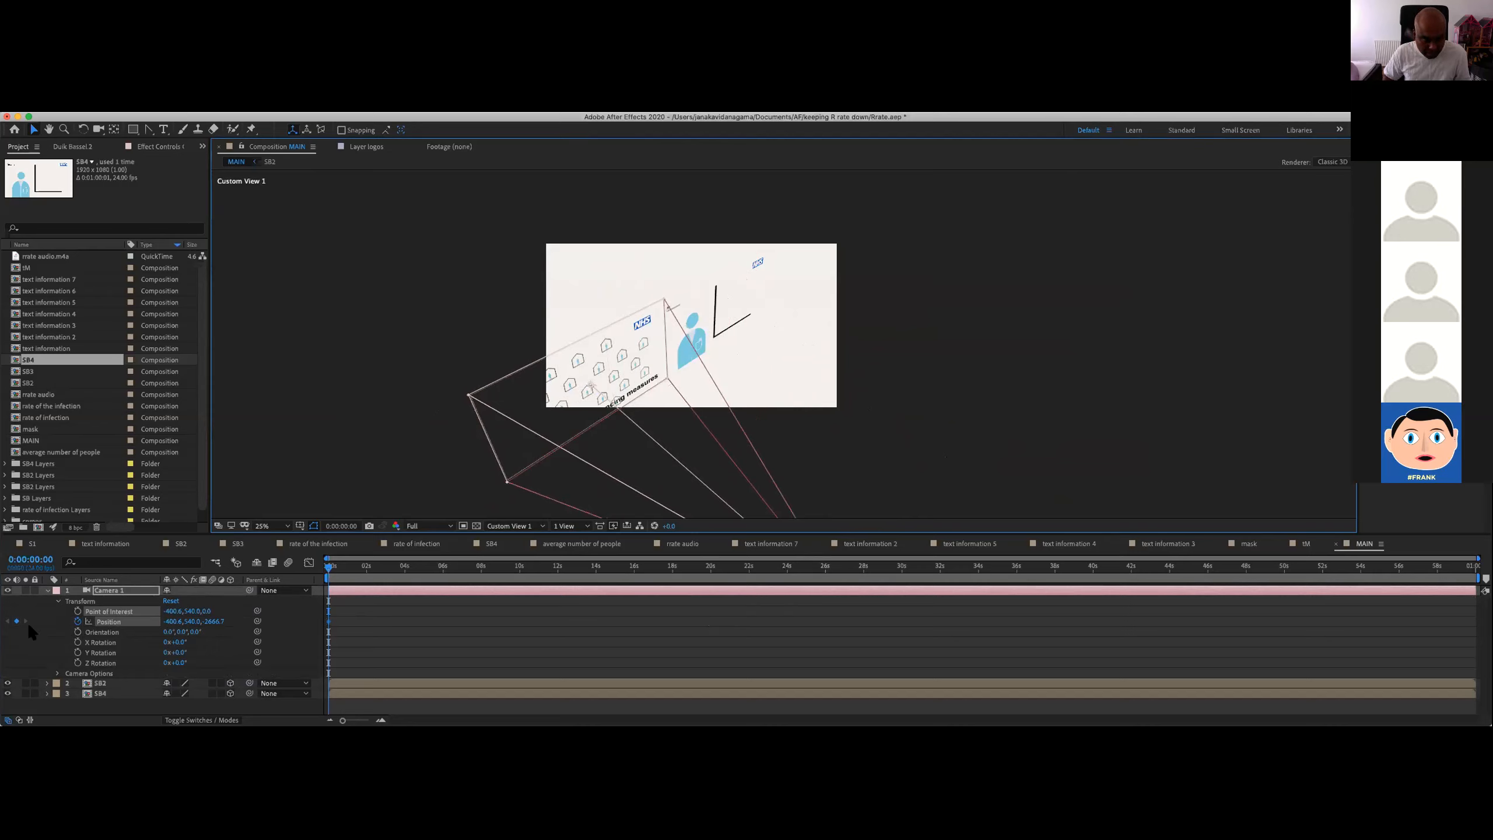
left_click_drag(329, 569, 383, 567)
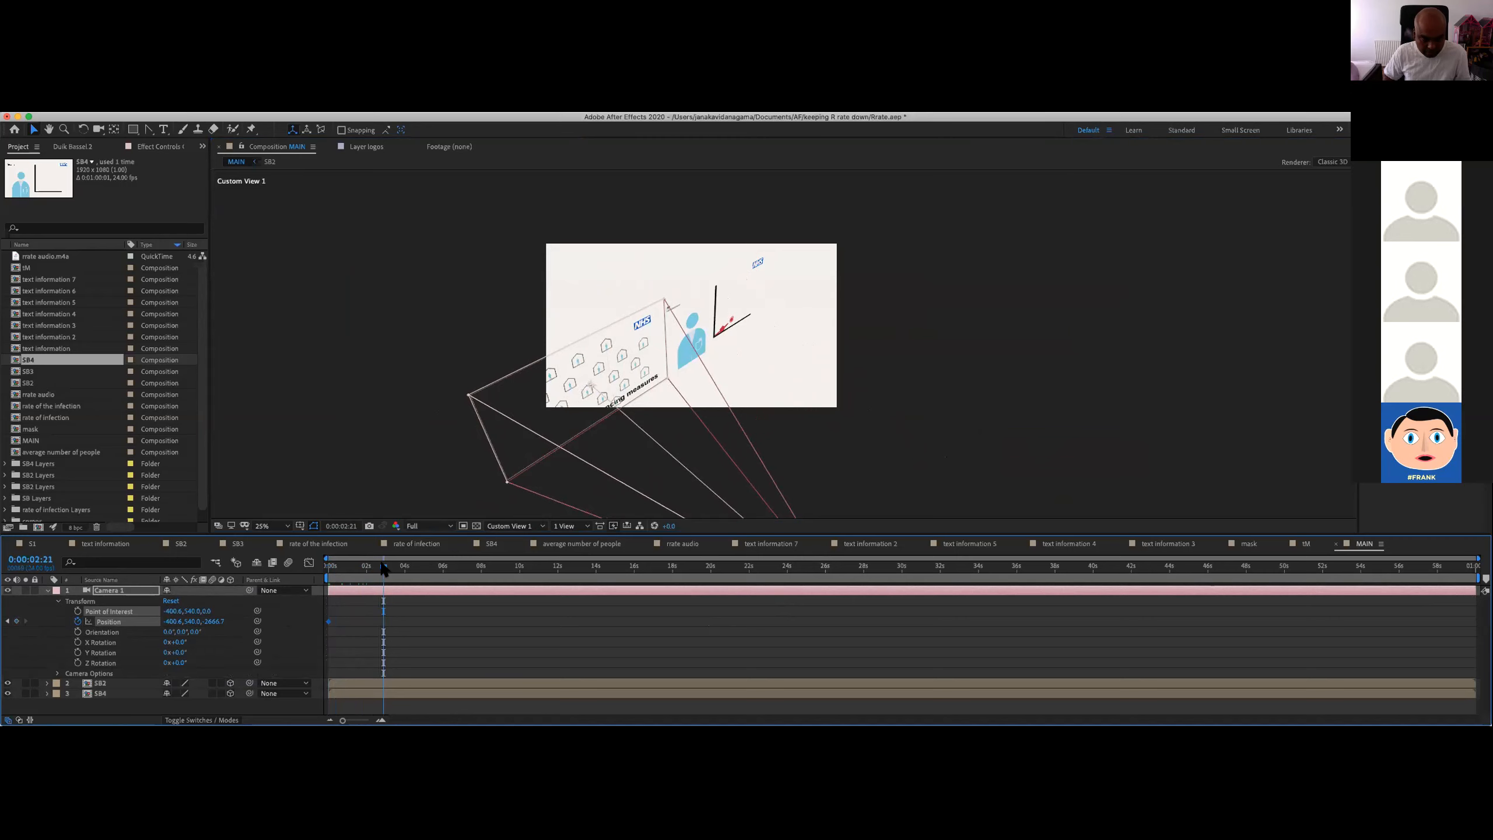
key("comma")
key("period")
key("space")
left_click_drag(904, 445, 827, 333)
key("space")
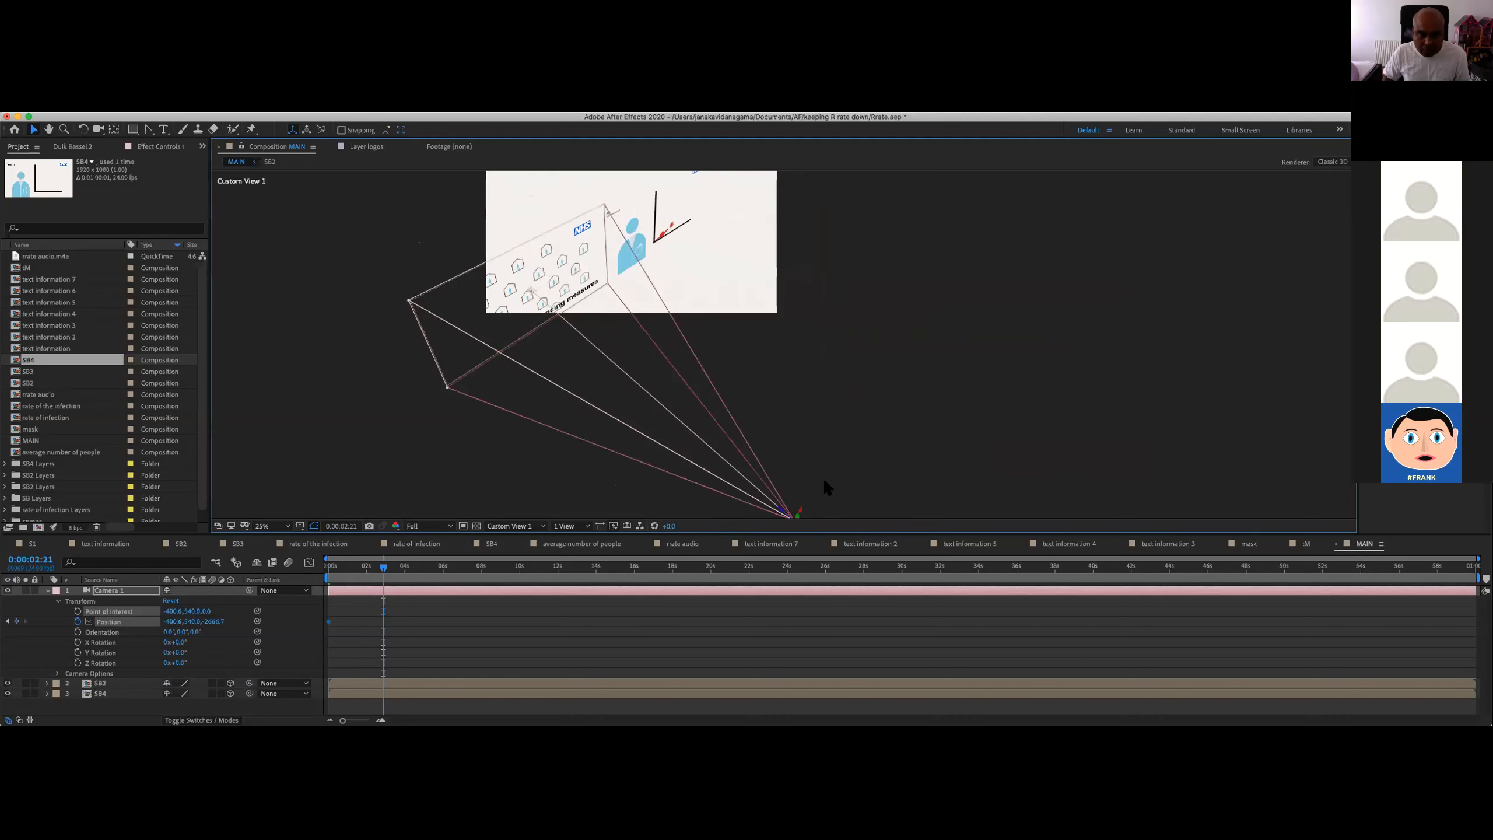
left_click_drag(799, 514, 1062, 325)
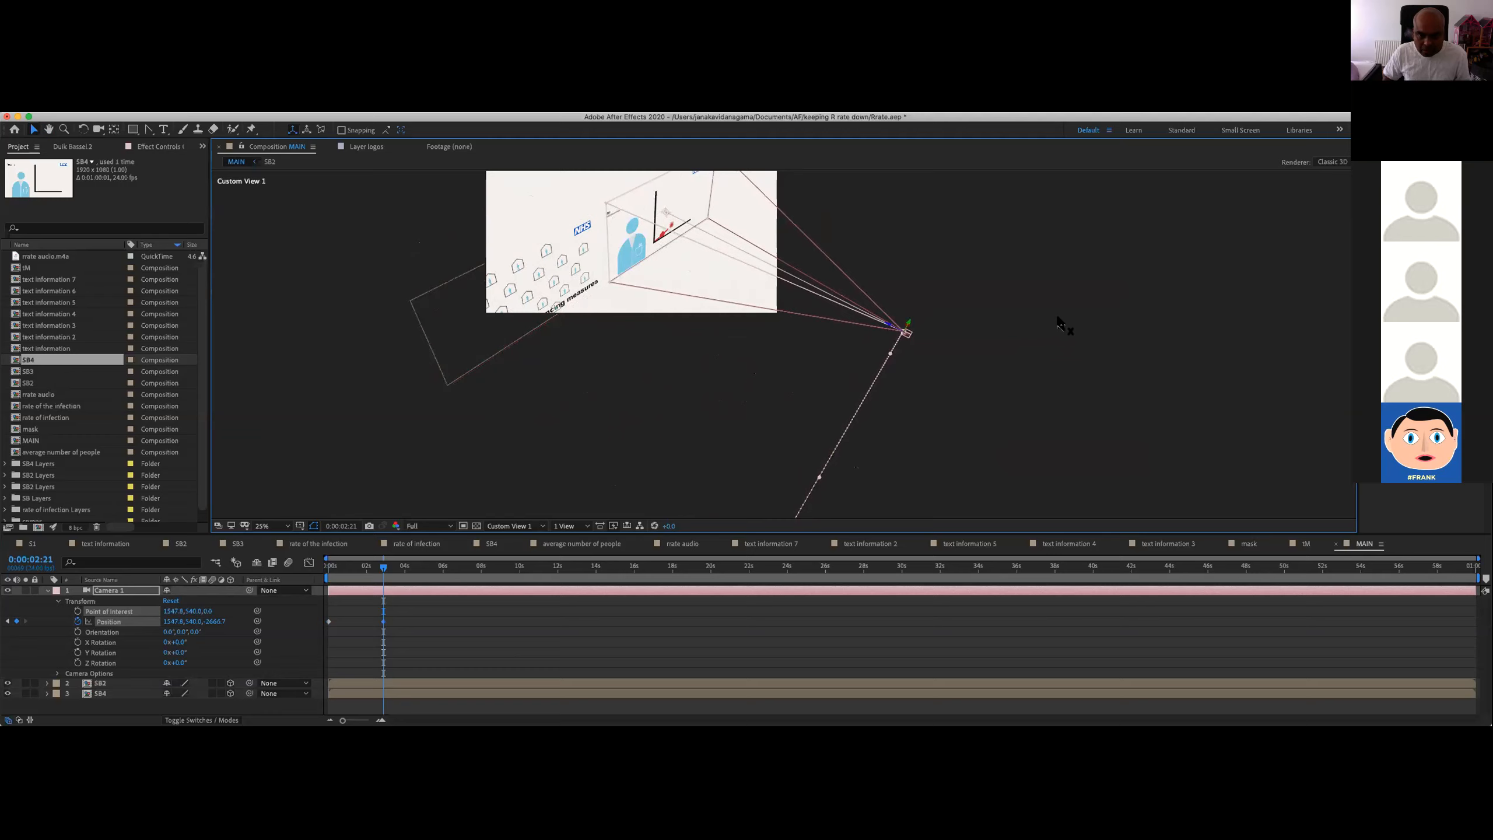
left_click_drag(381, 569, 289, 600)
key("super+z")
key("super+z")
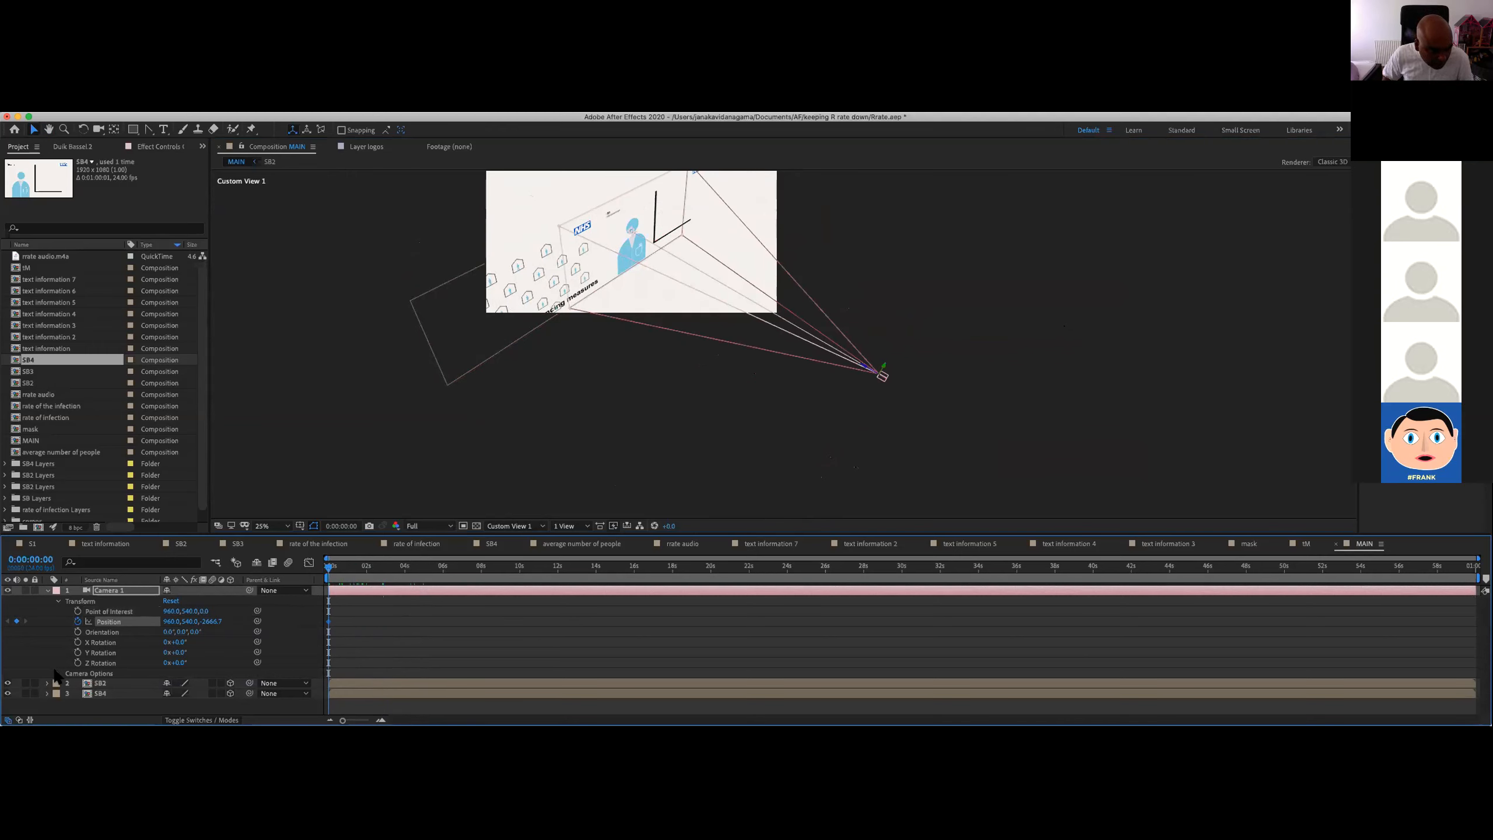
Step: Look through Camera 1's Camera Options and enable Point of Interest keyframing at 0:00:00:00
left_click(59, 674)
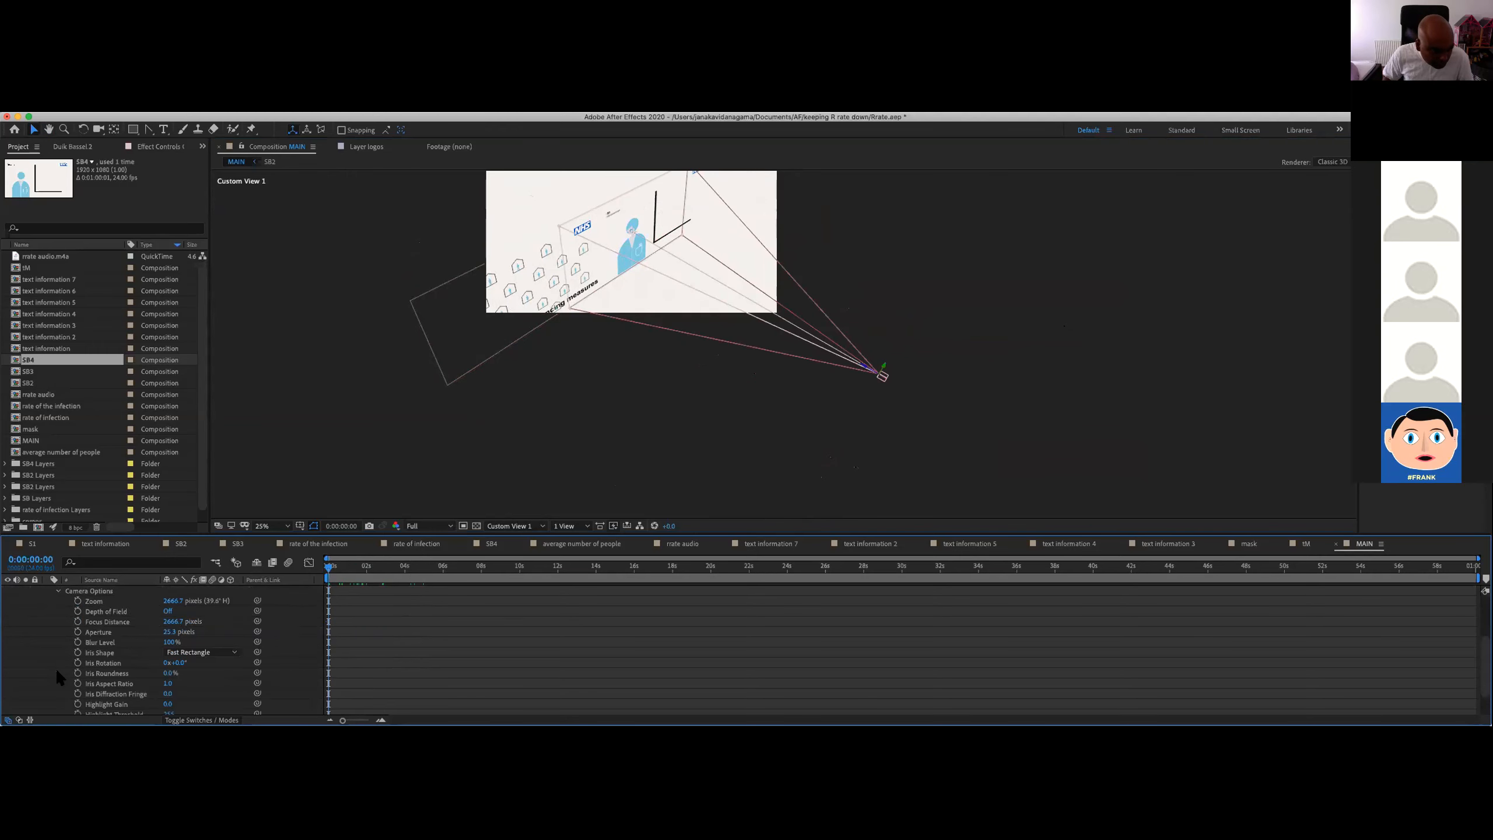
left_click(58, 590)
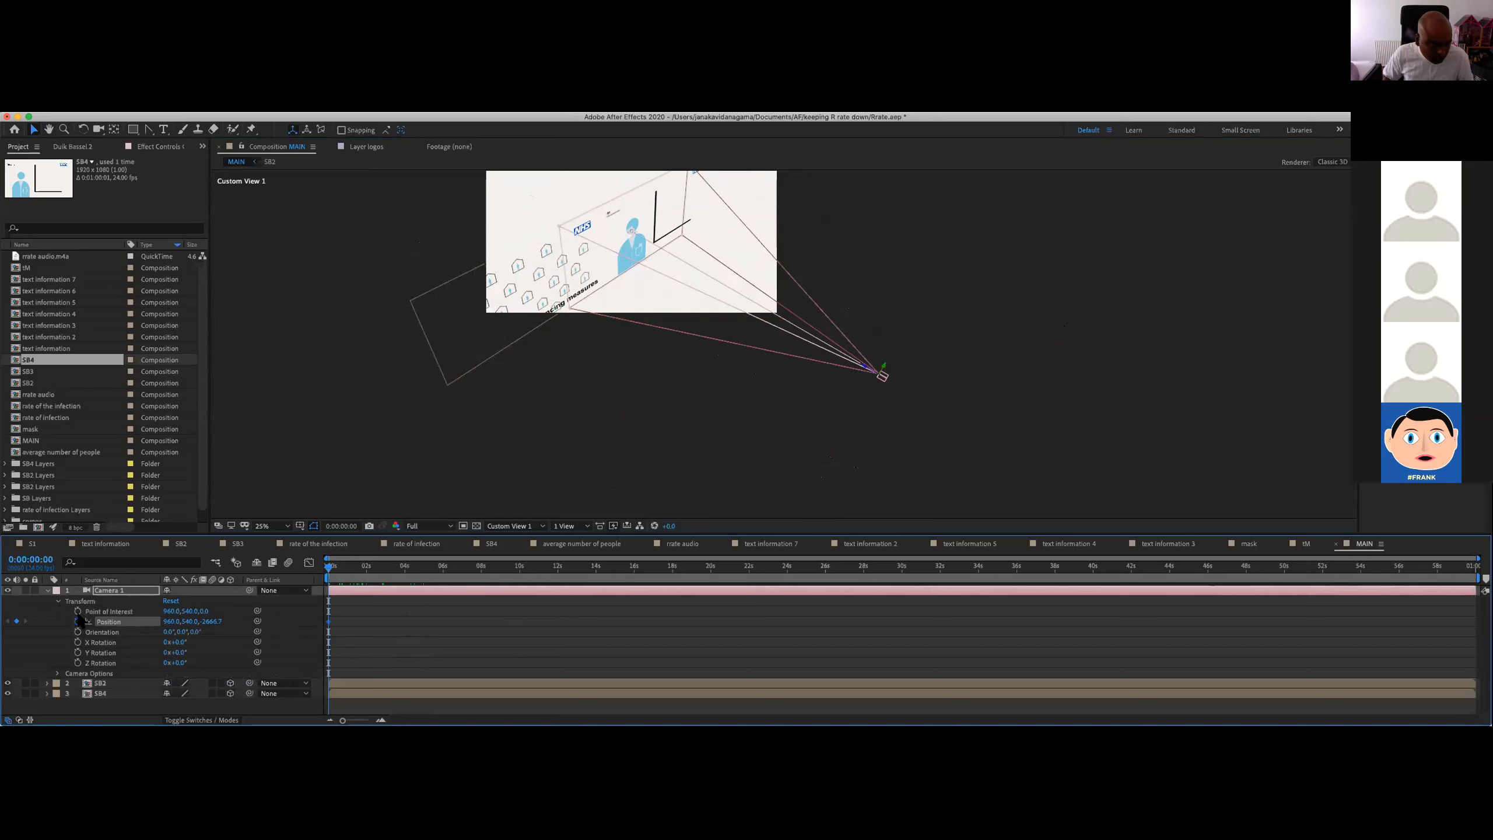
left_click(77, 611)
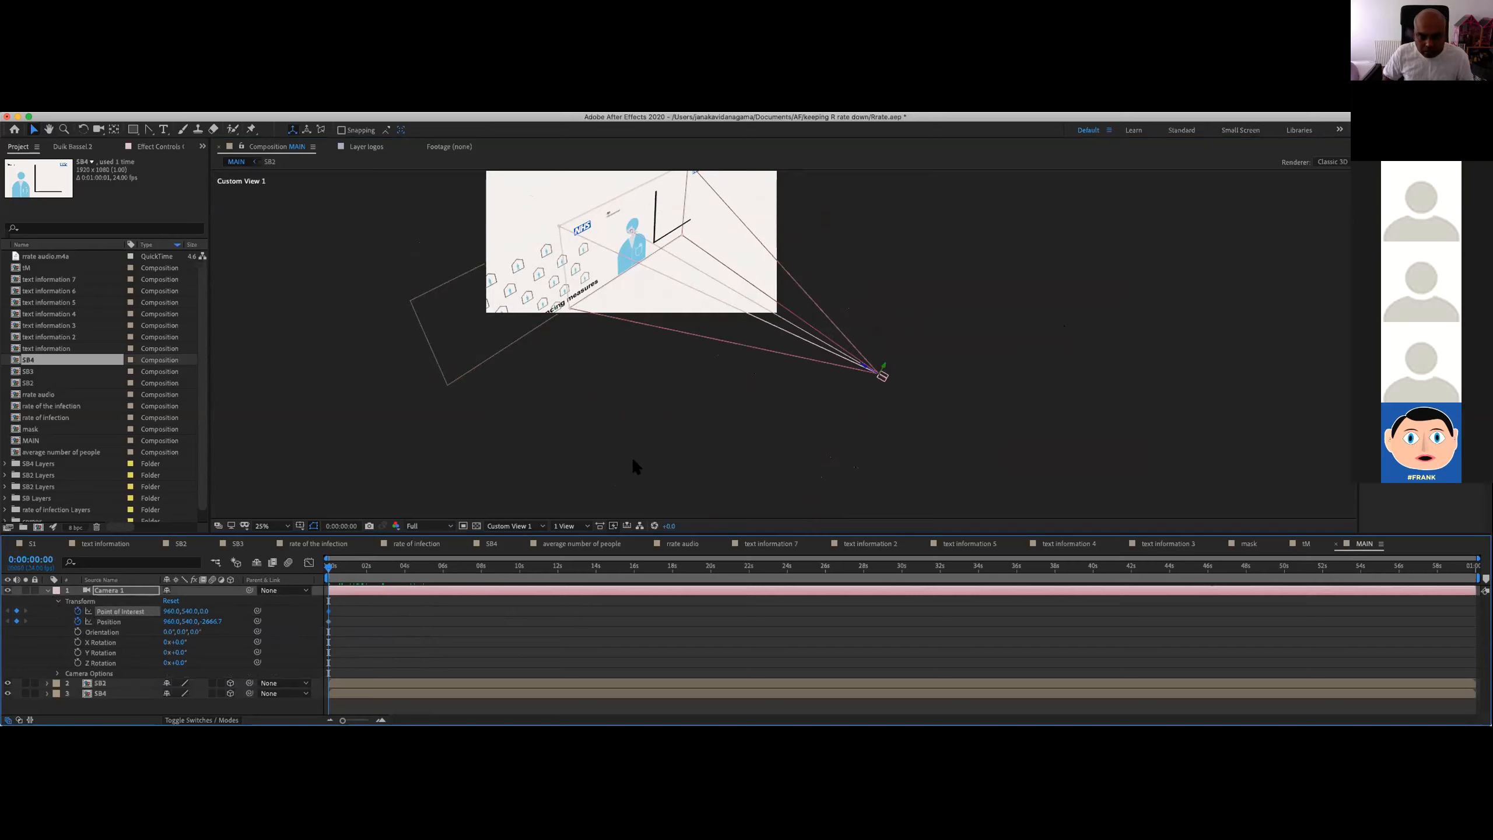
Step: Keyframe Camera 1 in front of SB2 at 0:00:00:00 and in front of SB4 at 0:00:02:04
left_click(382, 568)
key("Home")
left_click_drag(879, 374, 702, 503)
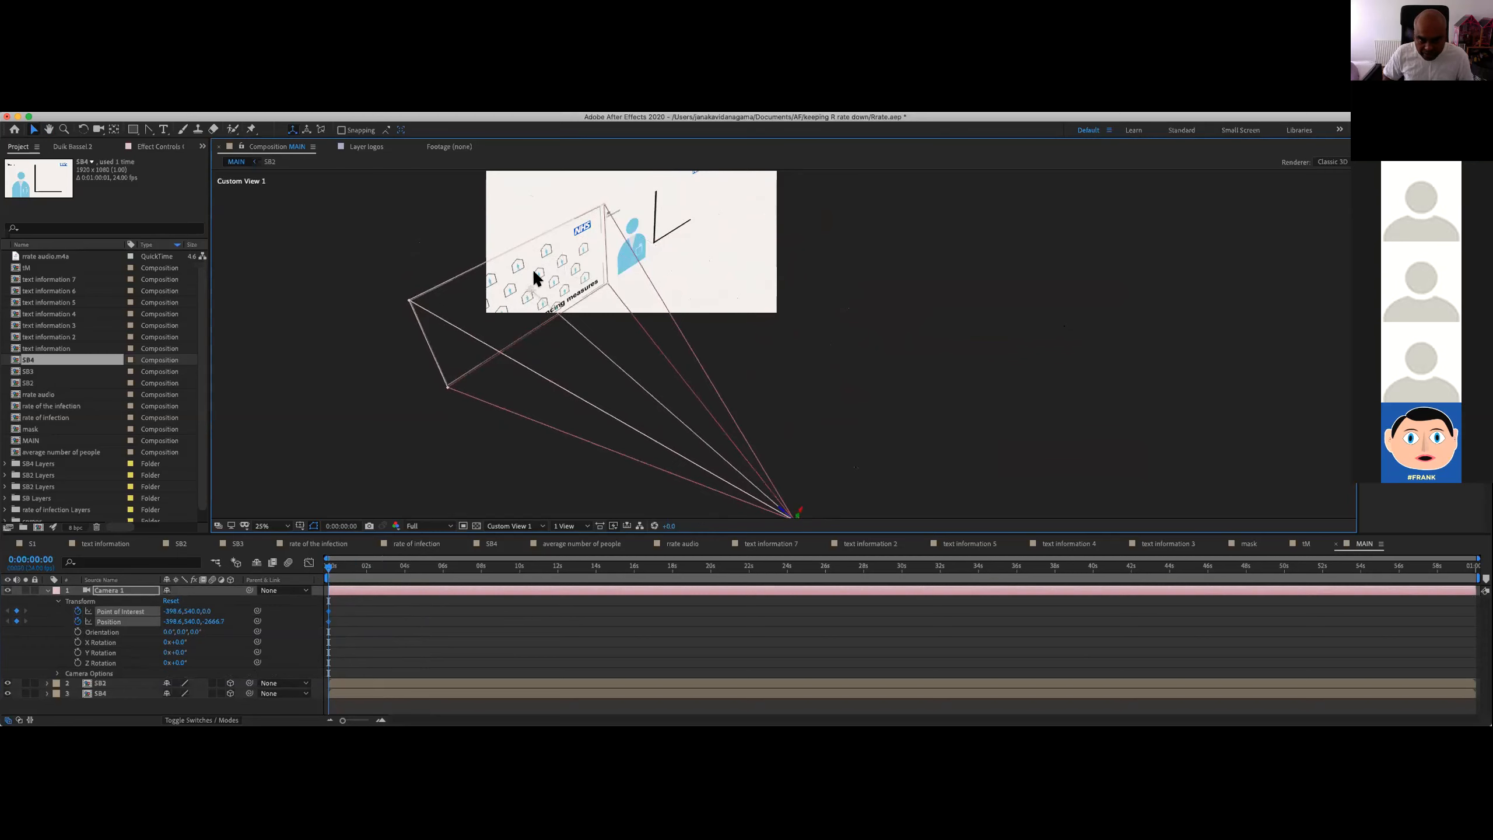
left_click(367, 565)
left_click_drag(801, 513, 1048, 326)
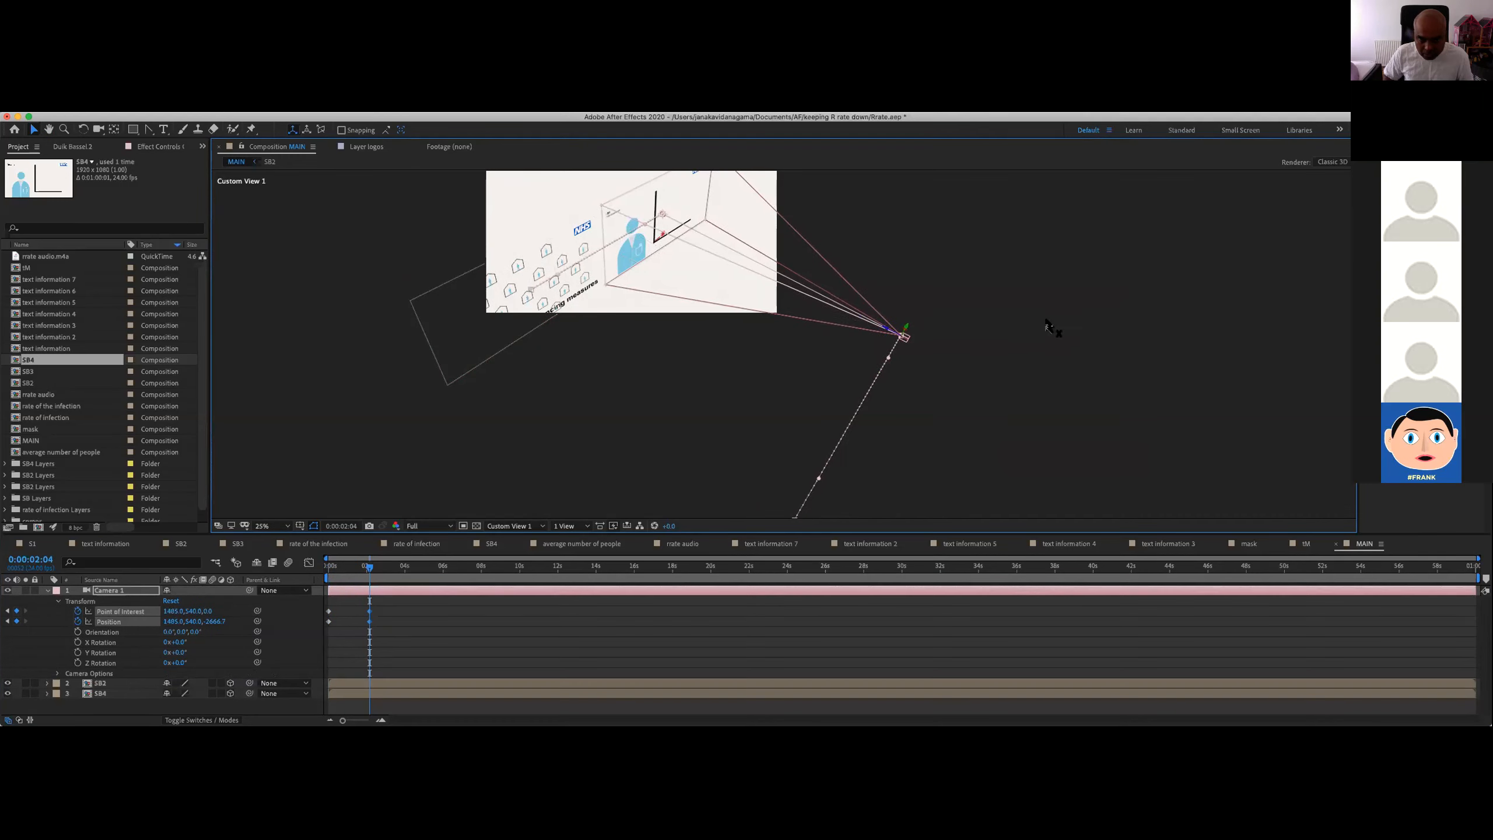
Step: Preview Camera 1's move in Custom View 1 and scrub through MAIN's timeline back to the start
key("space")
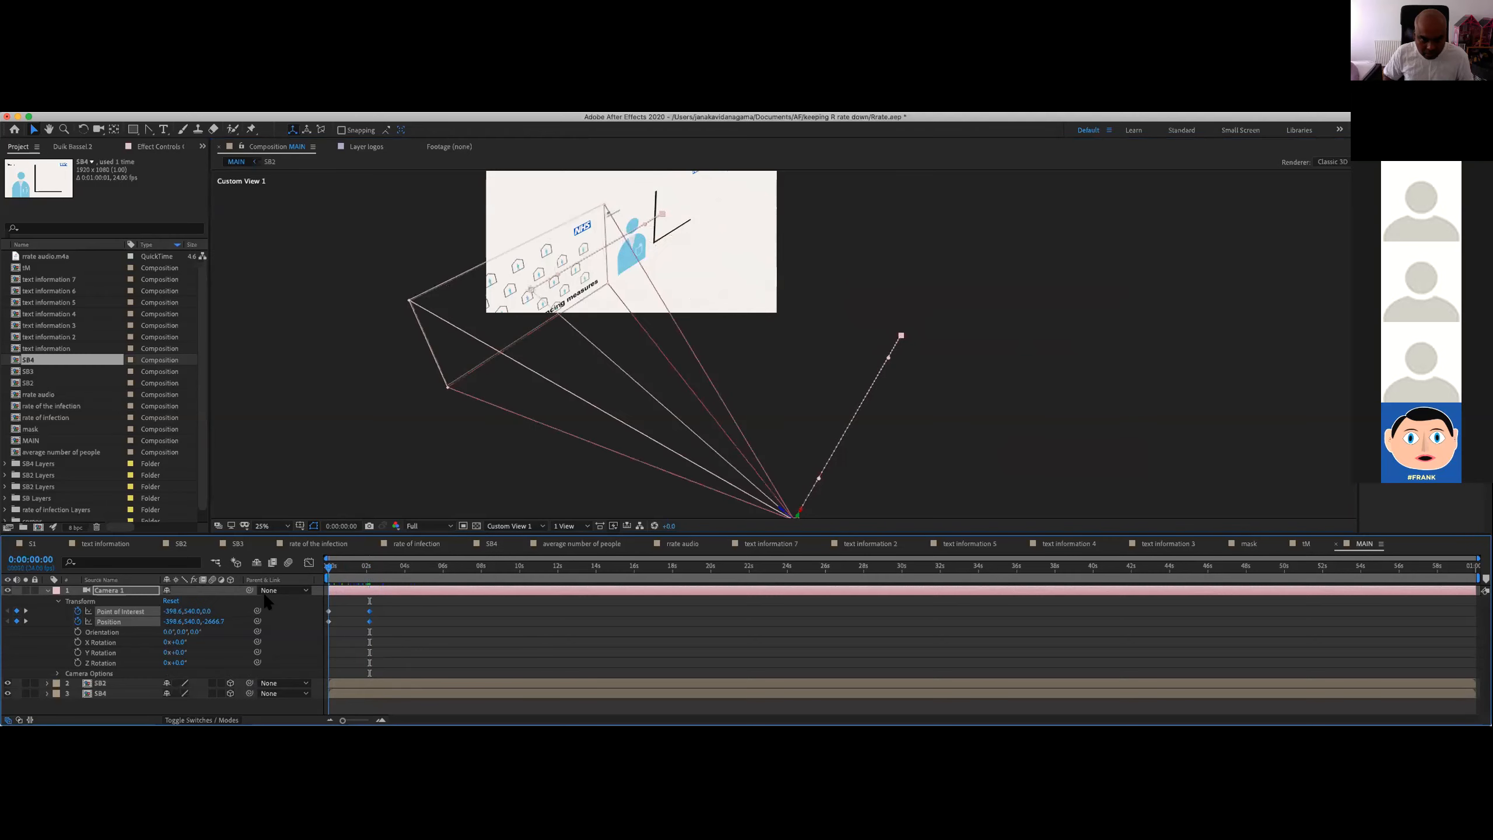
key("space")
left_click_drag(337, 570, 277, 592)
left_click_drag(404, 563, 559, 535)
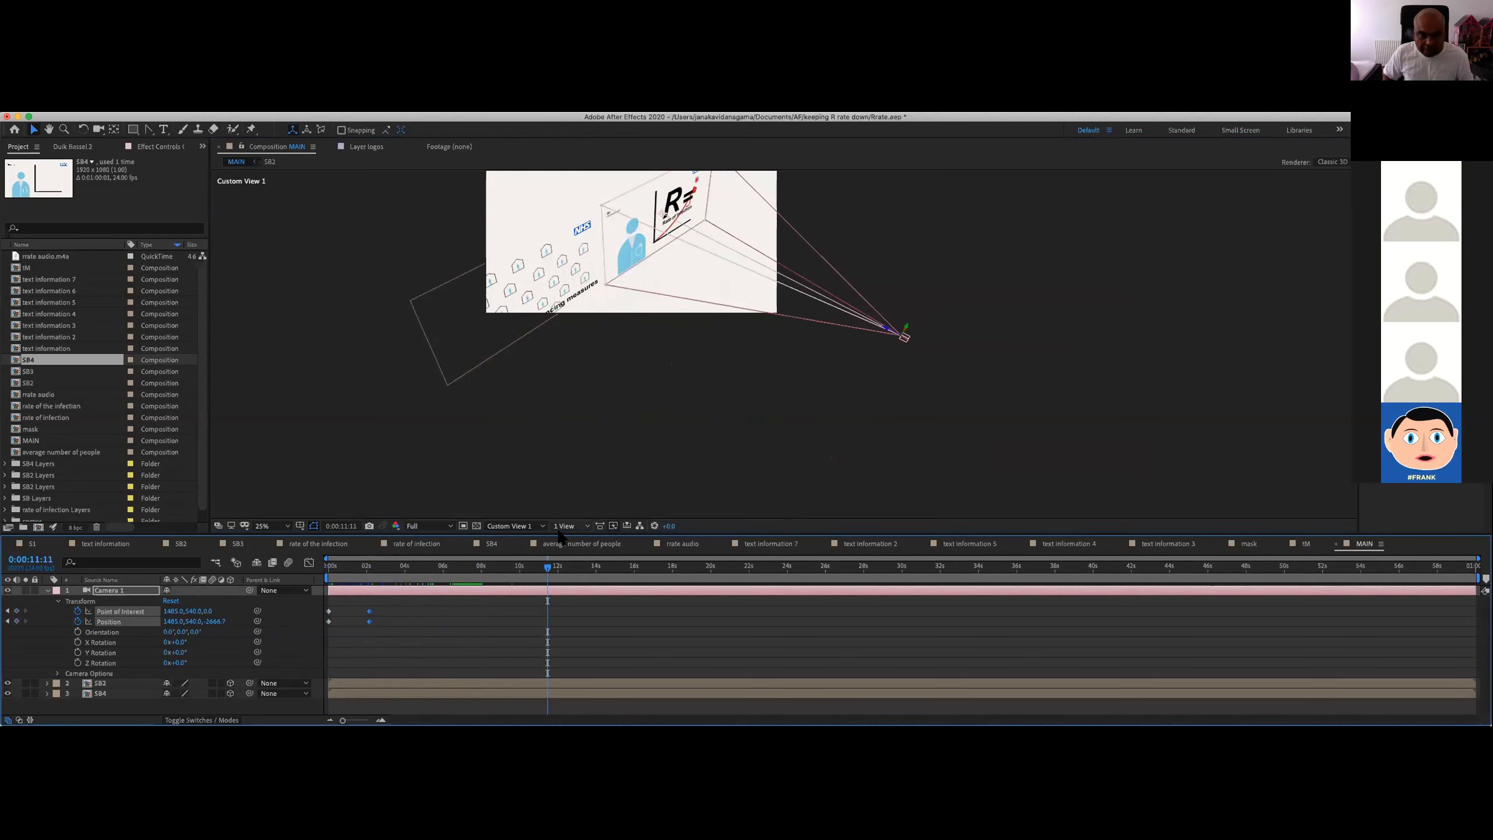
left_click_drag(353, 568, 311, 570)
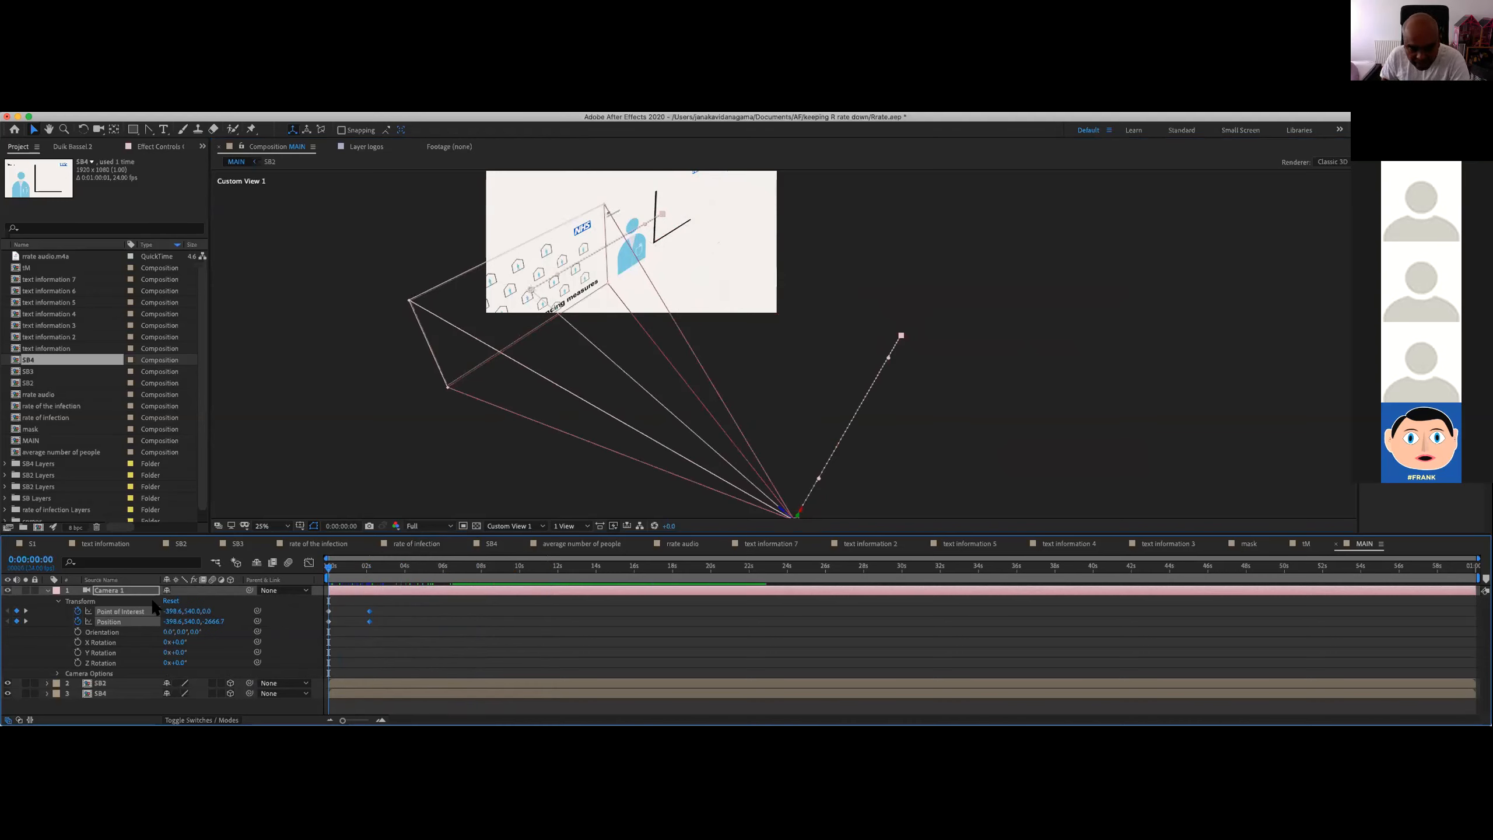
mouse_move(330, 566)
left_mouse_down()
mouse_move(367, 568)
mouse_move(319, 573)
left_mouse_up()
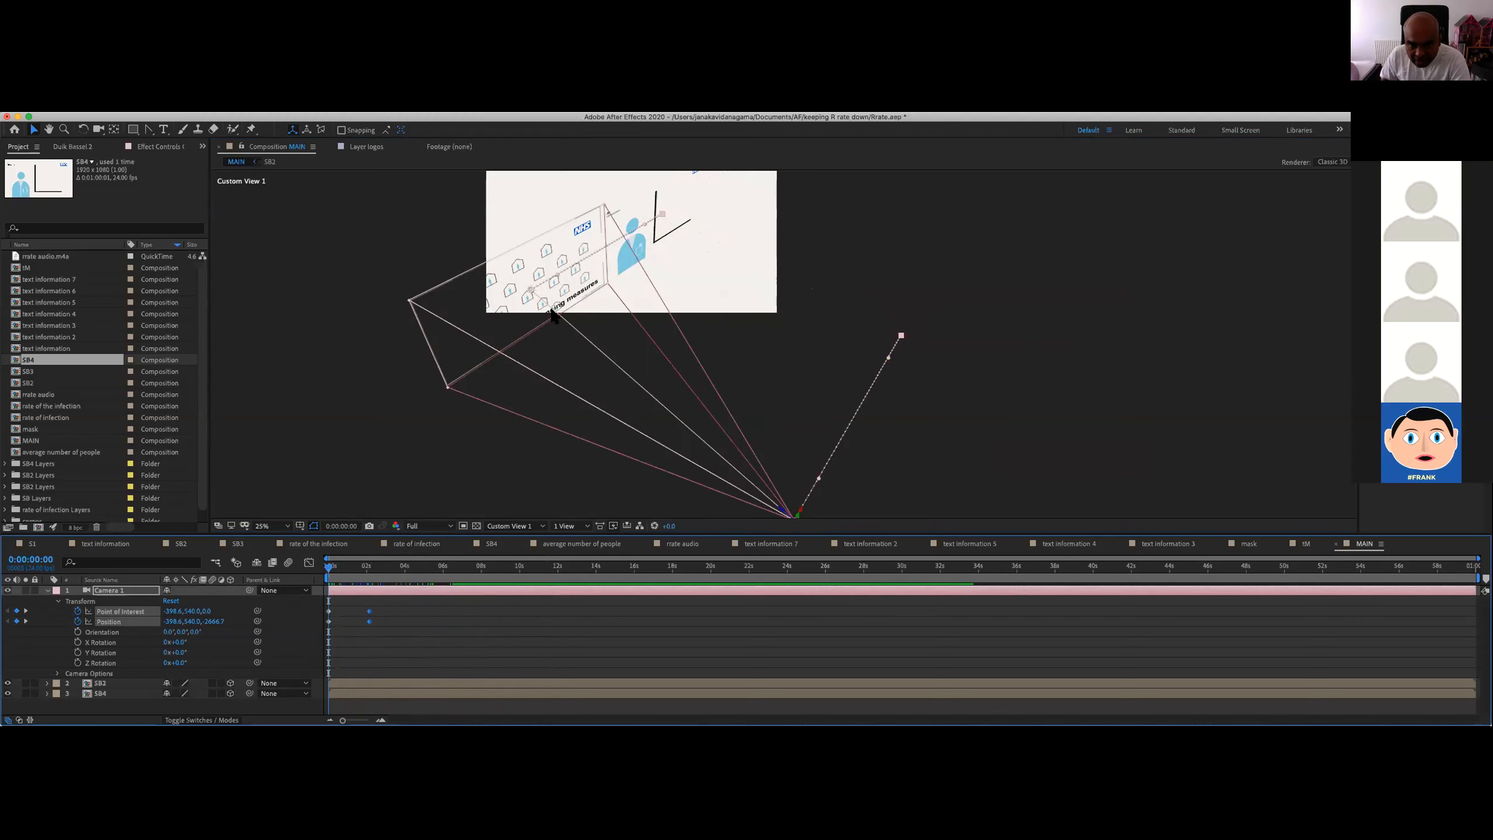
scroll(800, 456, "down", 1)
scroll(803, 471, "up", 1)
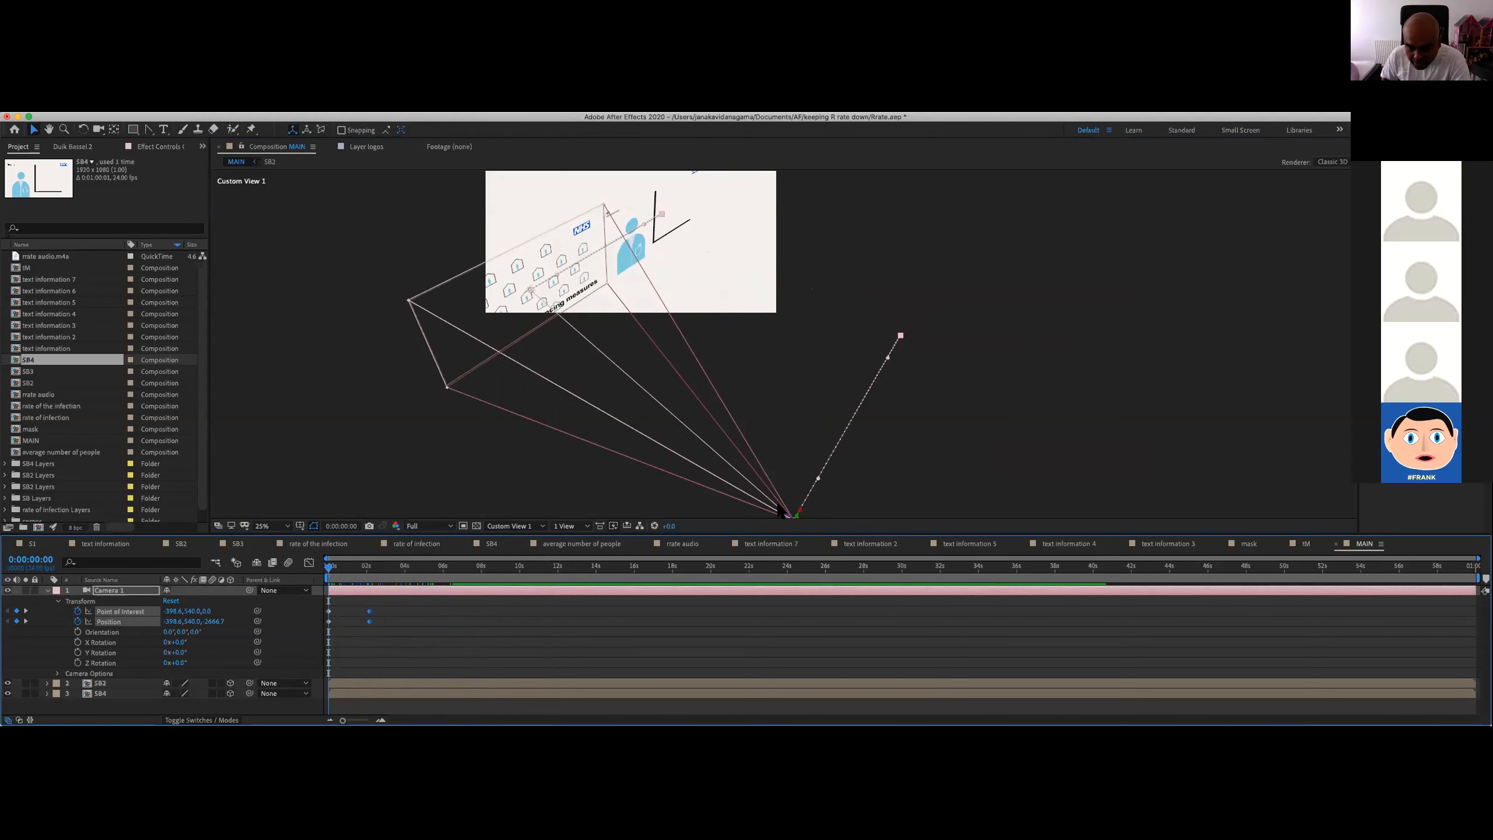
Step: Switch MAIN to the Active Camera view and preview the camera move from SB2 to SB4
left_click(506, 526)
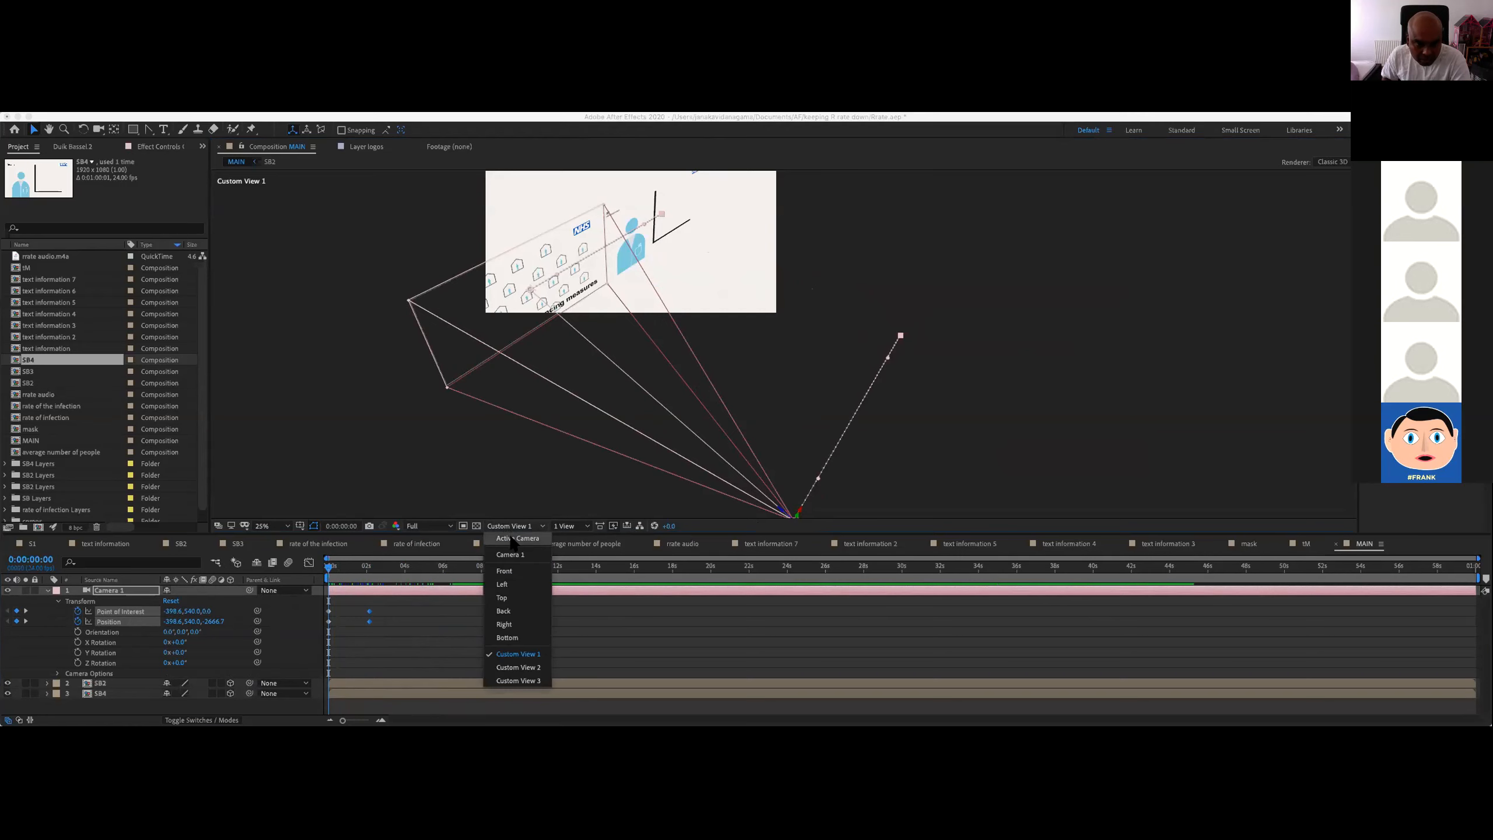
left_click(520, 538)
left_click_drag(802, 262, 797, 372)
key("space")
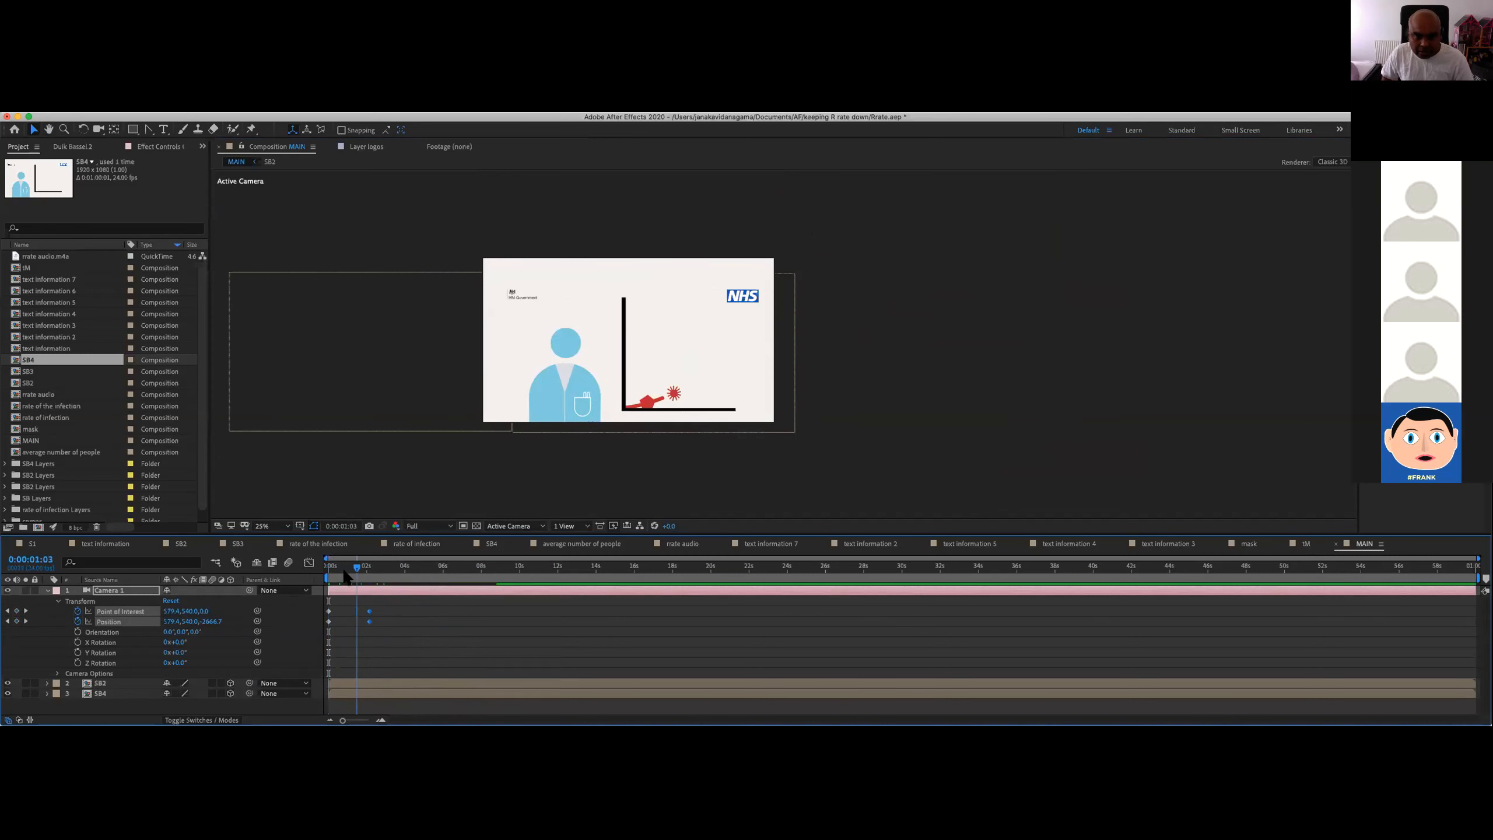
key("space")
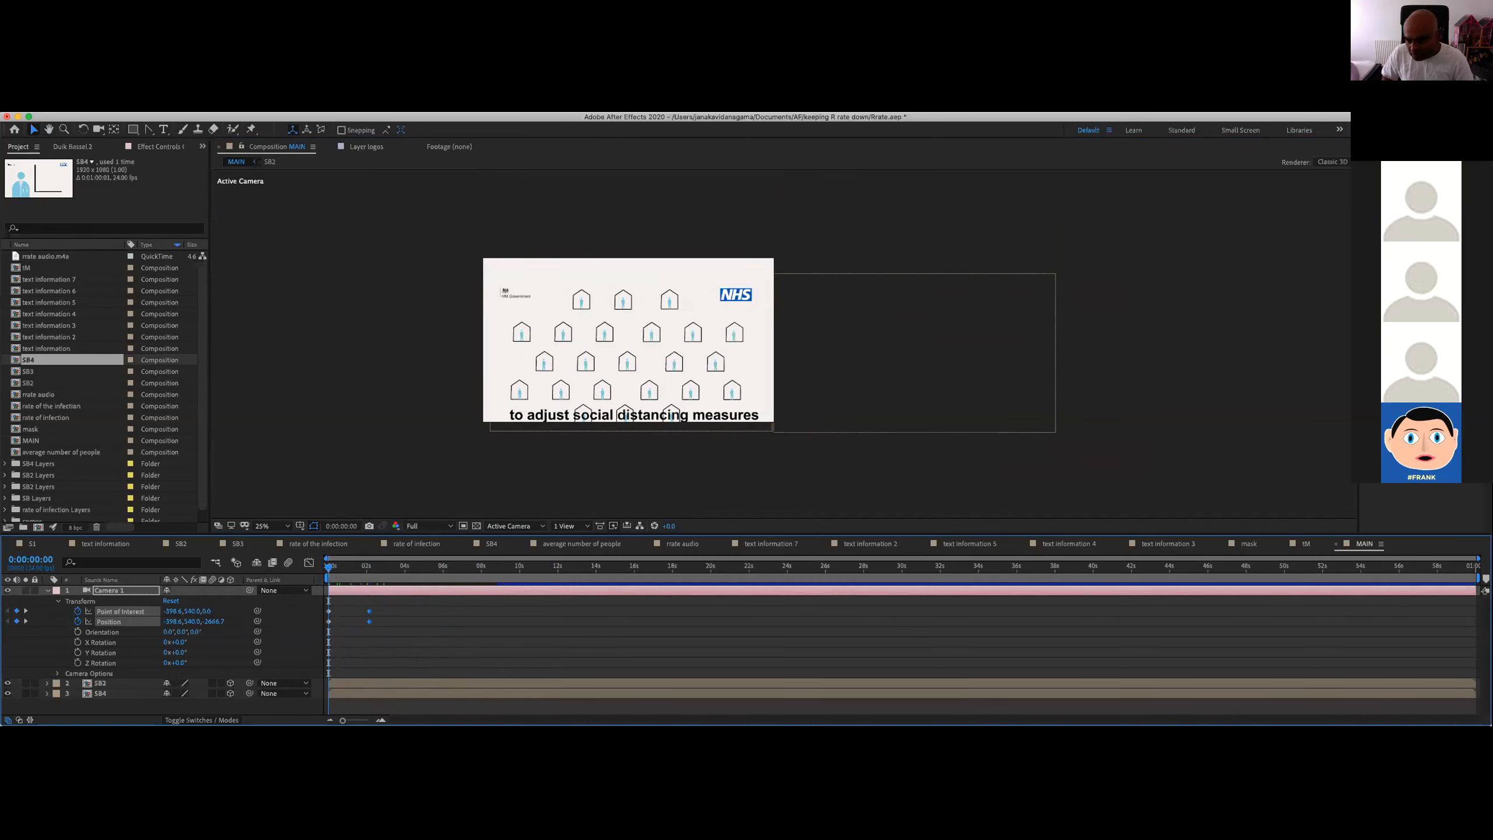
Step: Shorten MAIN's work area to just under 4 seconds and preview the camera move within it
left_click_drag(1478, 579, 425, 579)
key("space")
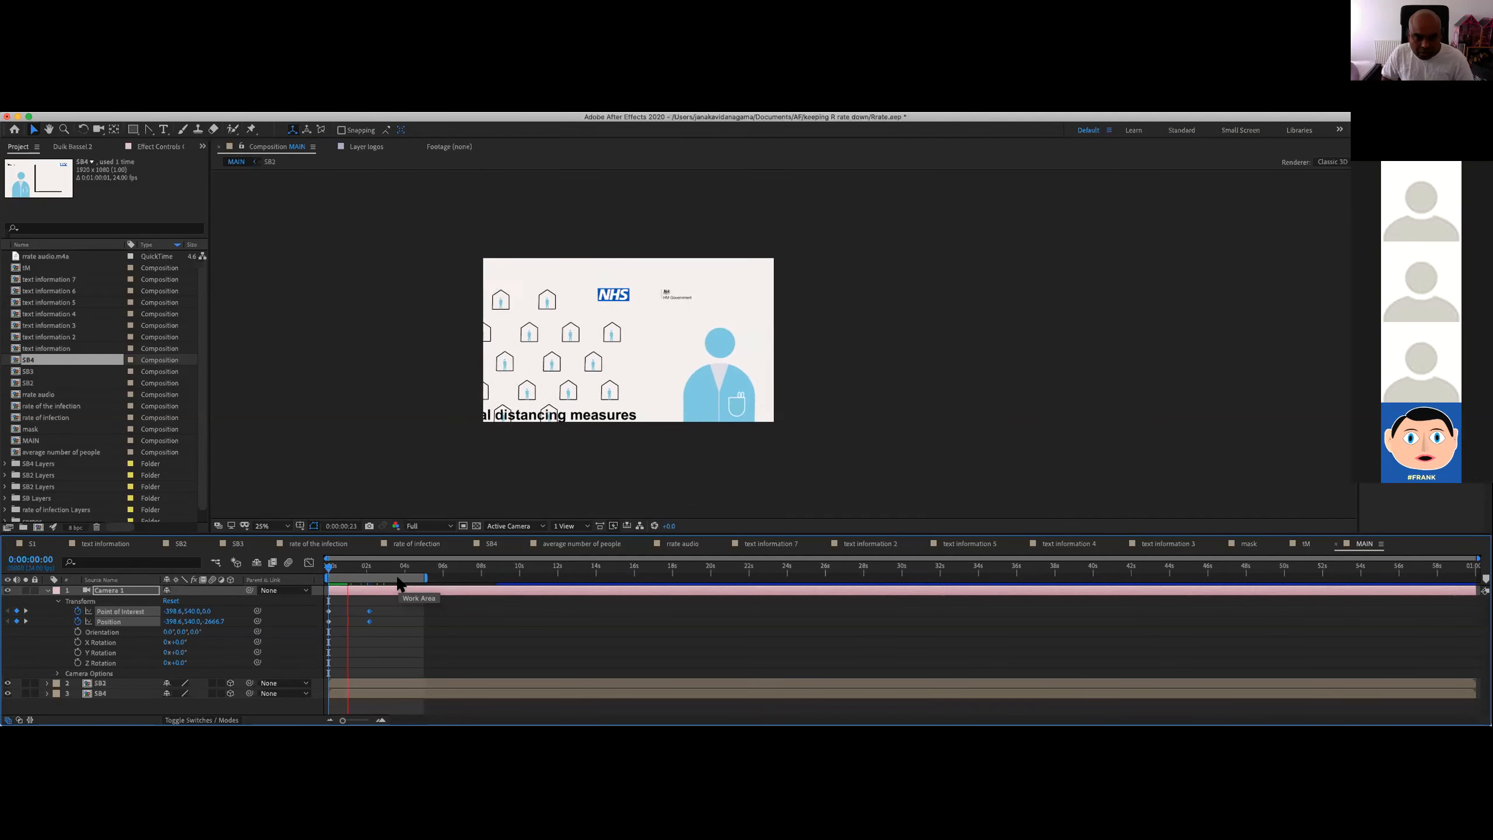
left_click_drag(425, 577, 402, 578)
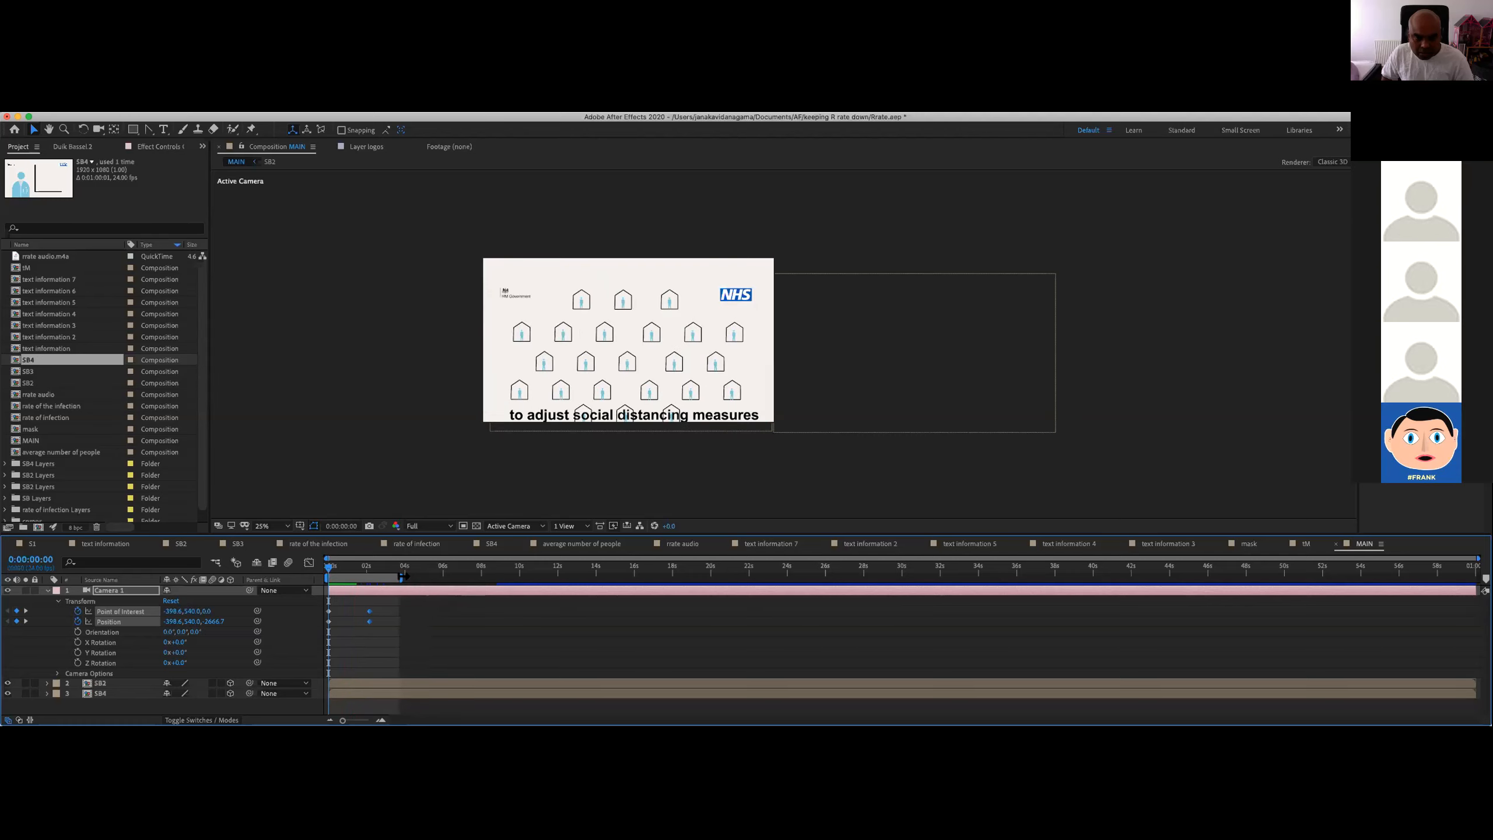
key("space")
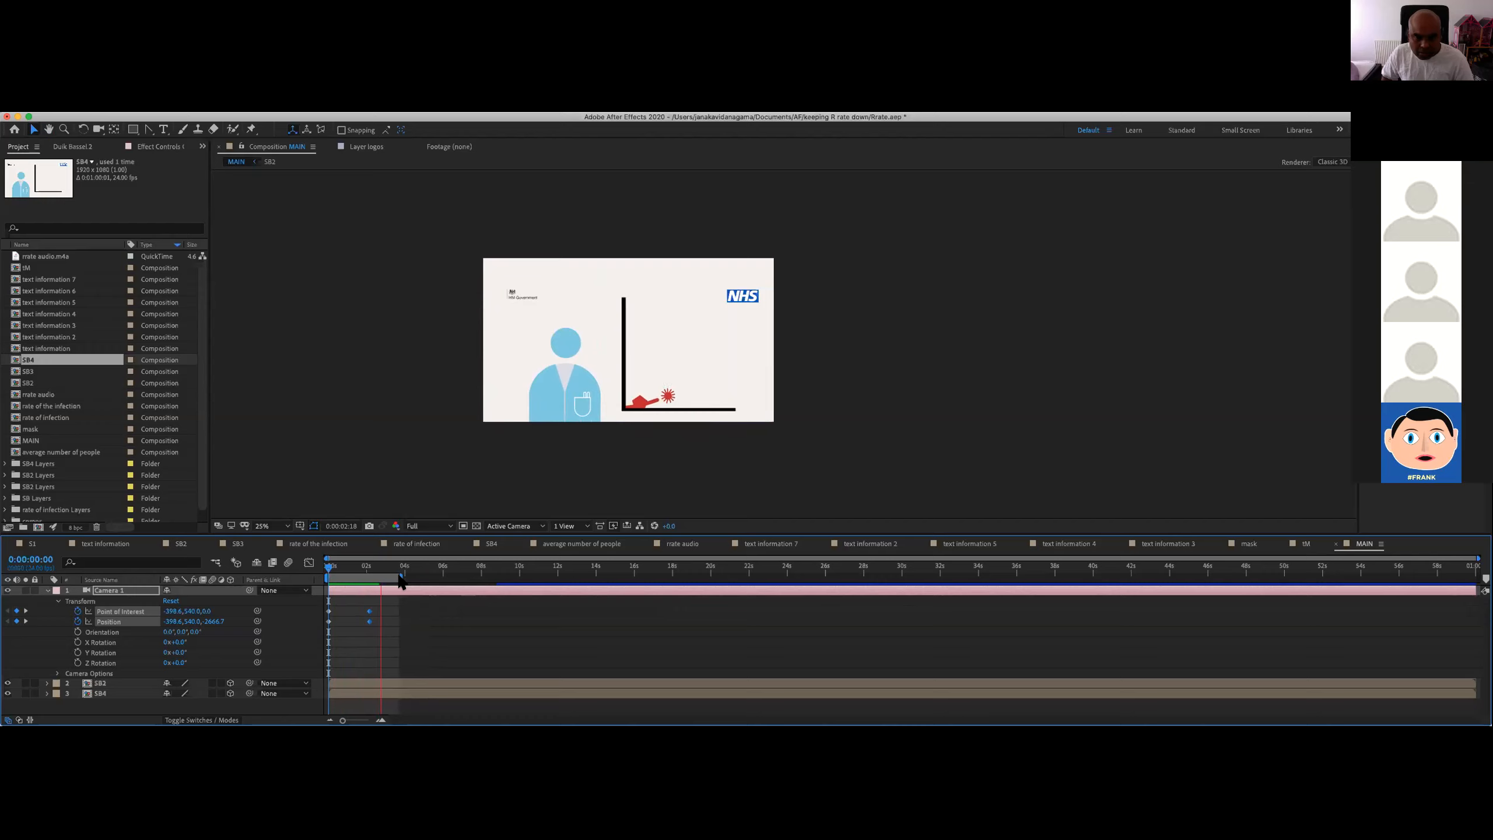
key("space")
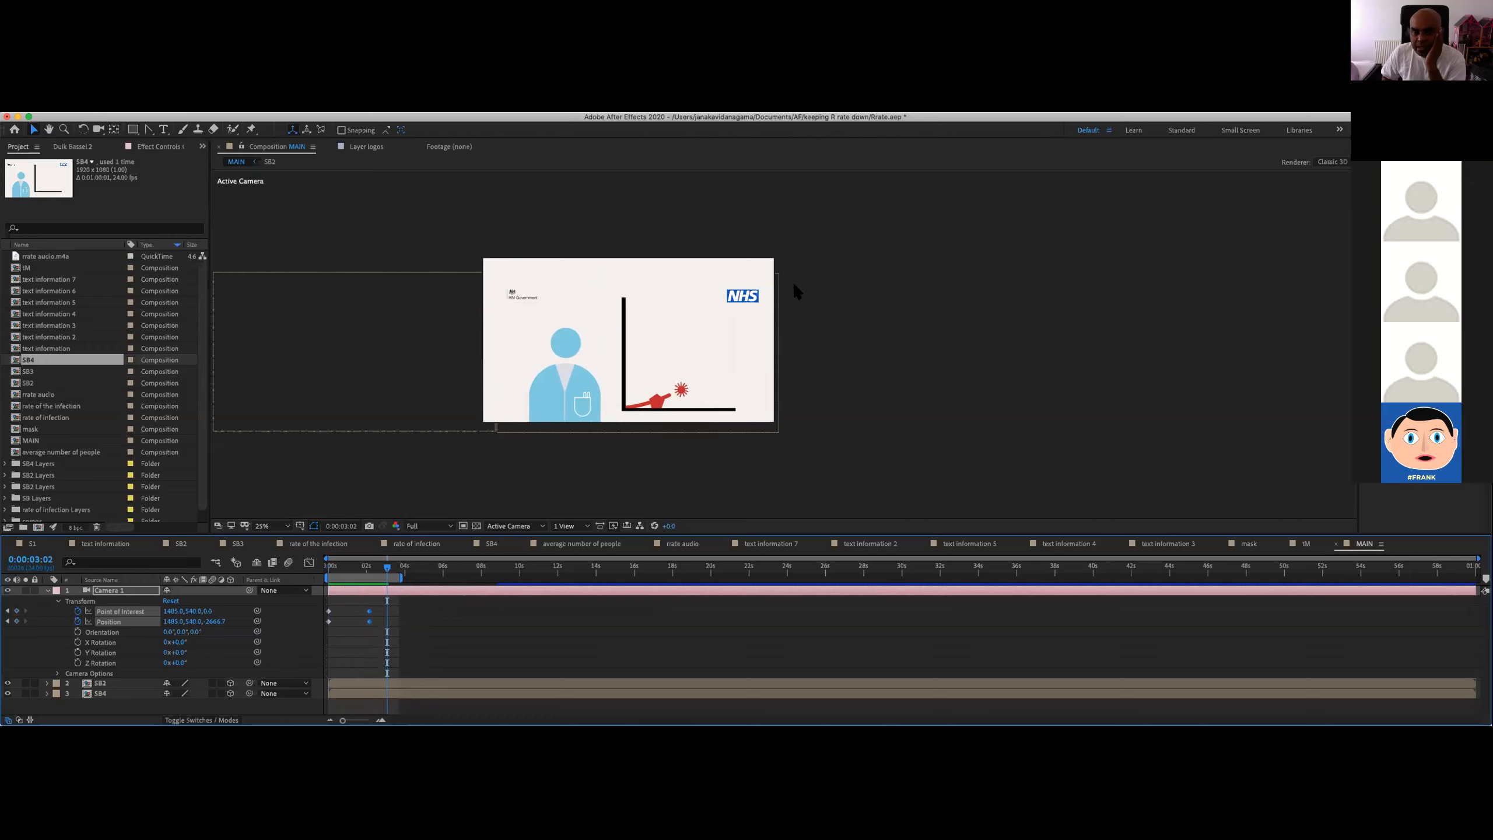
Step: Set the Y value of Camera 1's Point of Interest to 598 at 0:00:00:01 so SB2 sits higher in frame
scroll(594, 362, "up", 2)
left_click_drag(816, 342, 1147, 386)
left_click_drag(387, 566, 329, 569)
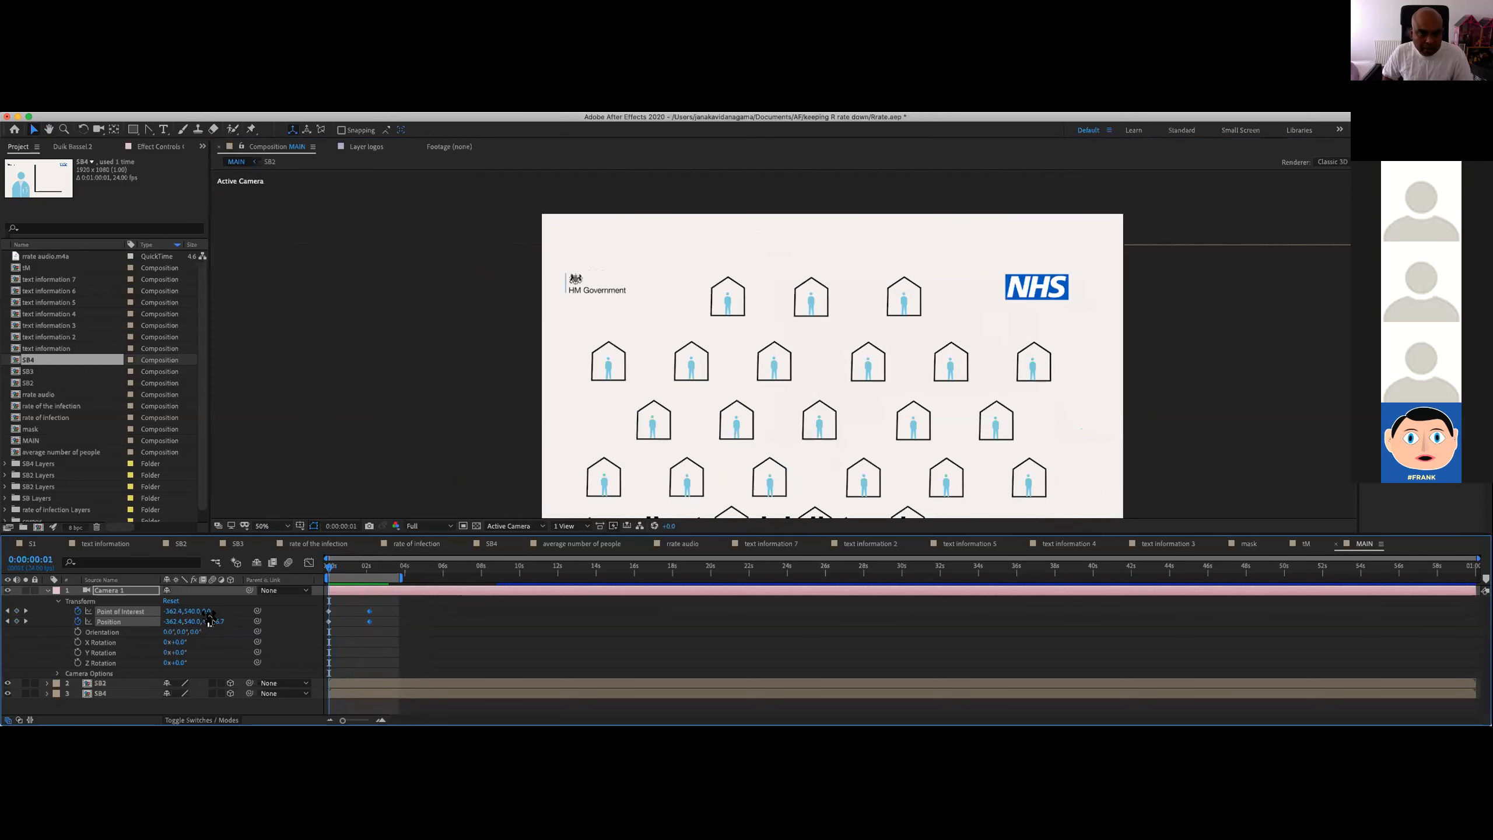
left_click_drag(979, 317, 951, 291)
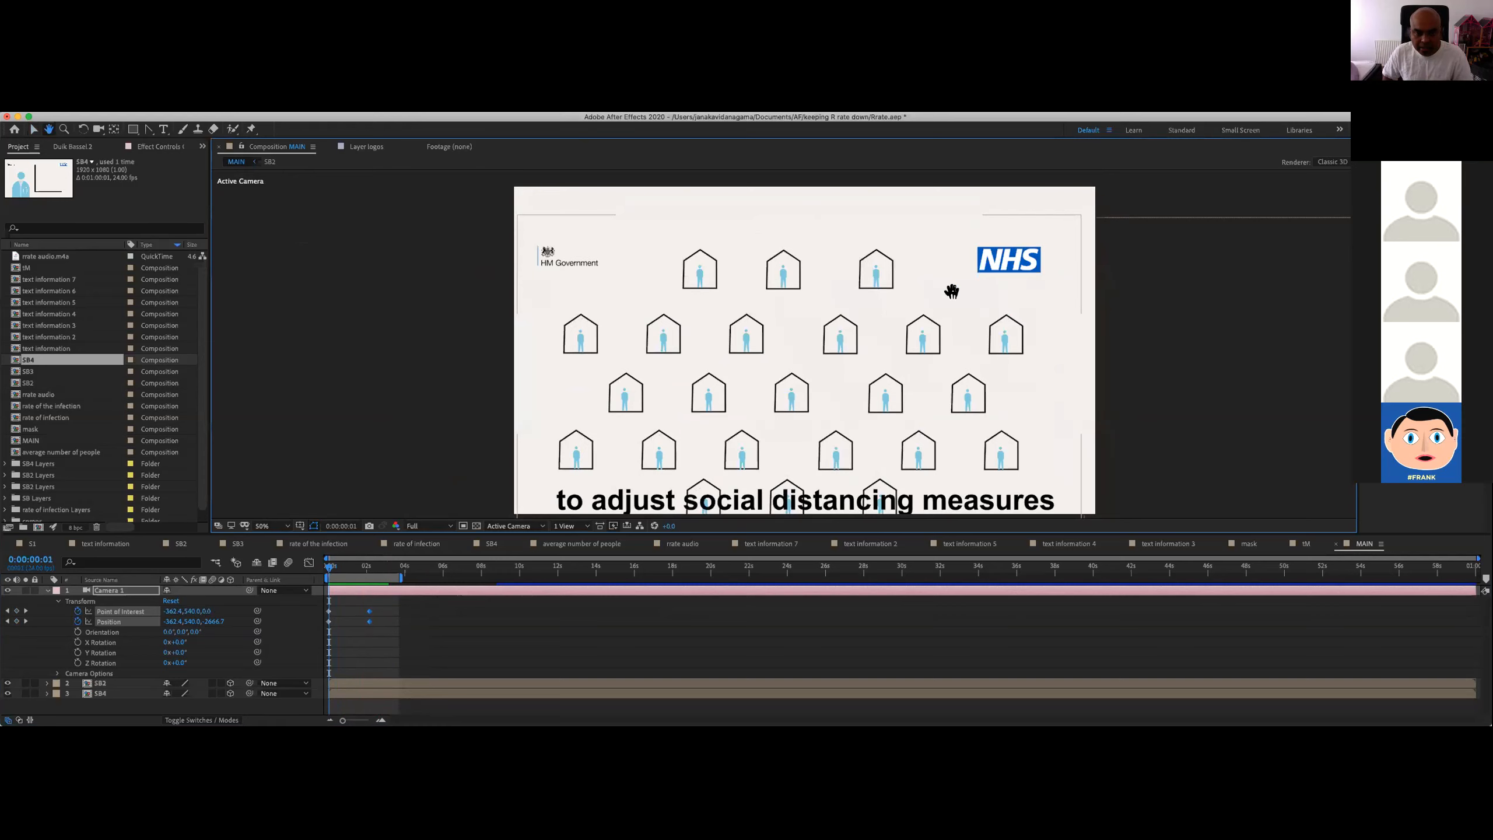
left_click_drag(196, 612, 301, 558)
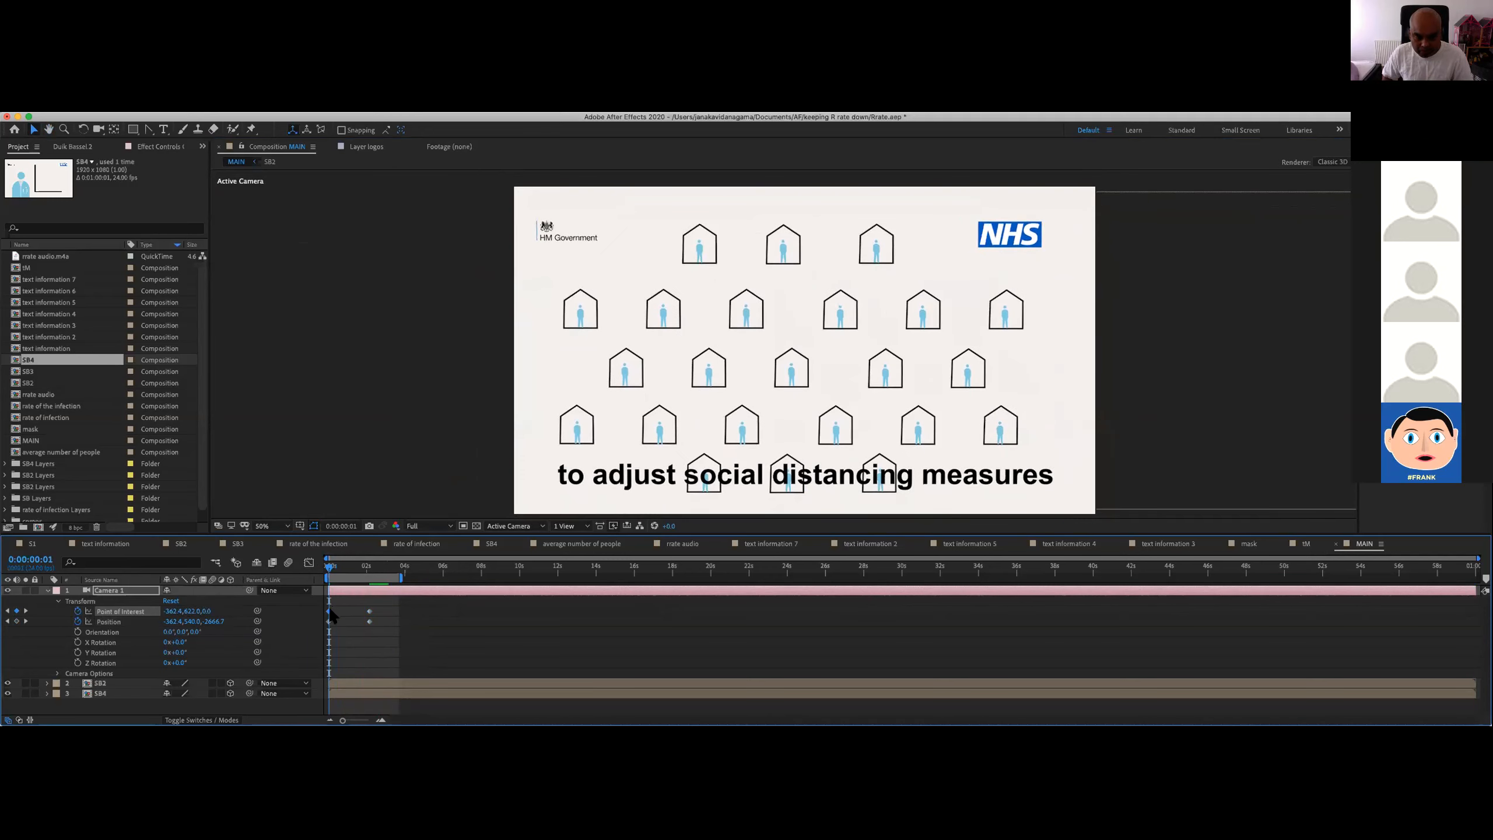
key("ctrl+z")
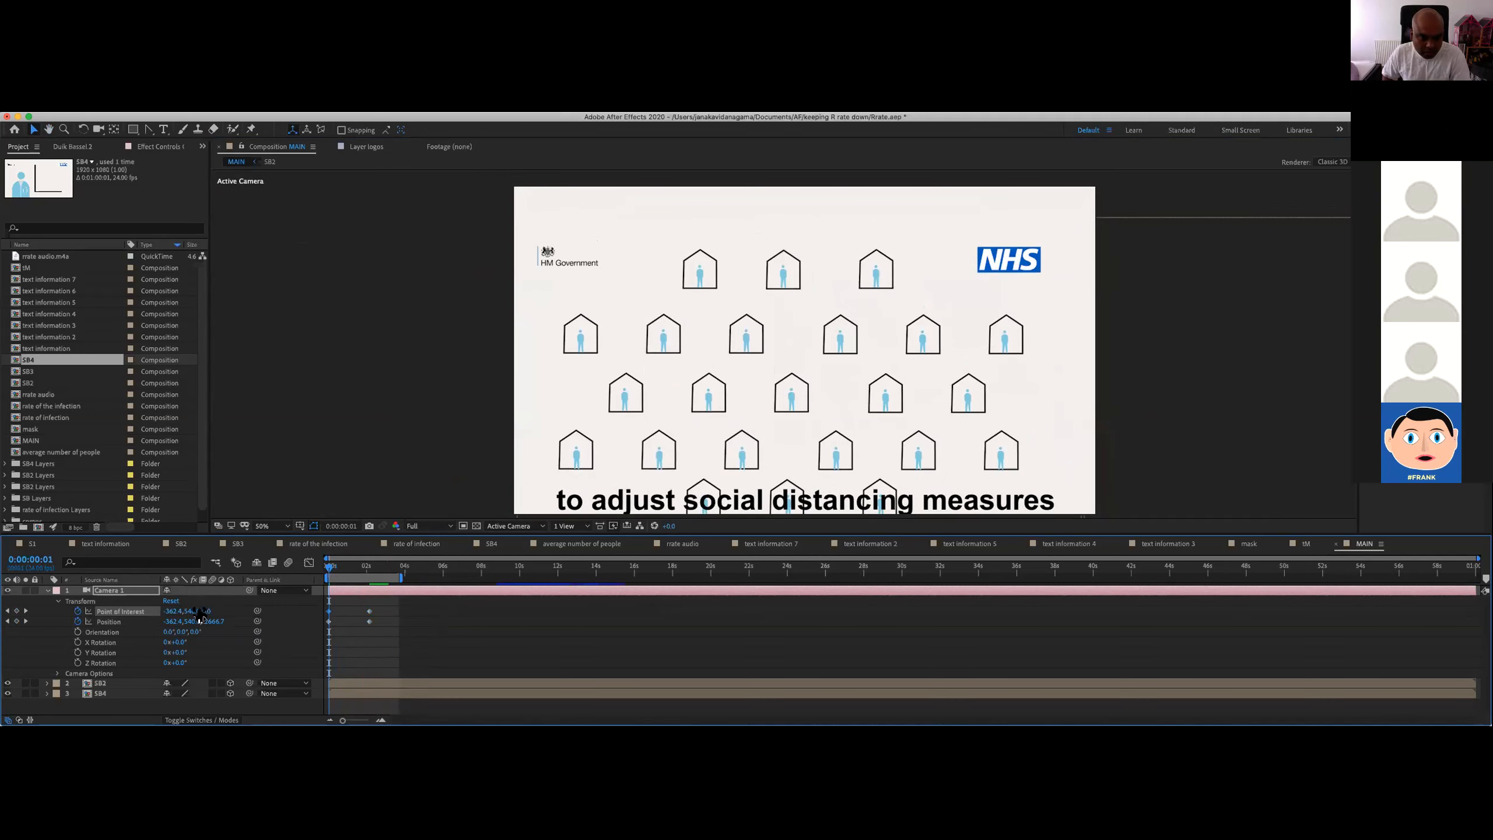
left_click_drag(194, 609, 260, 578)
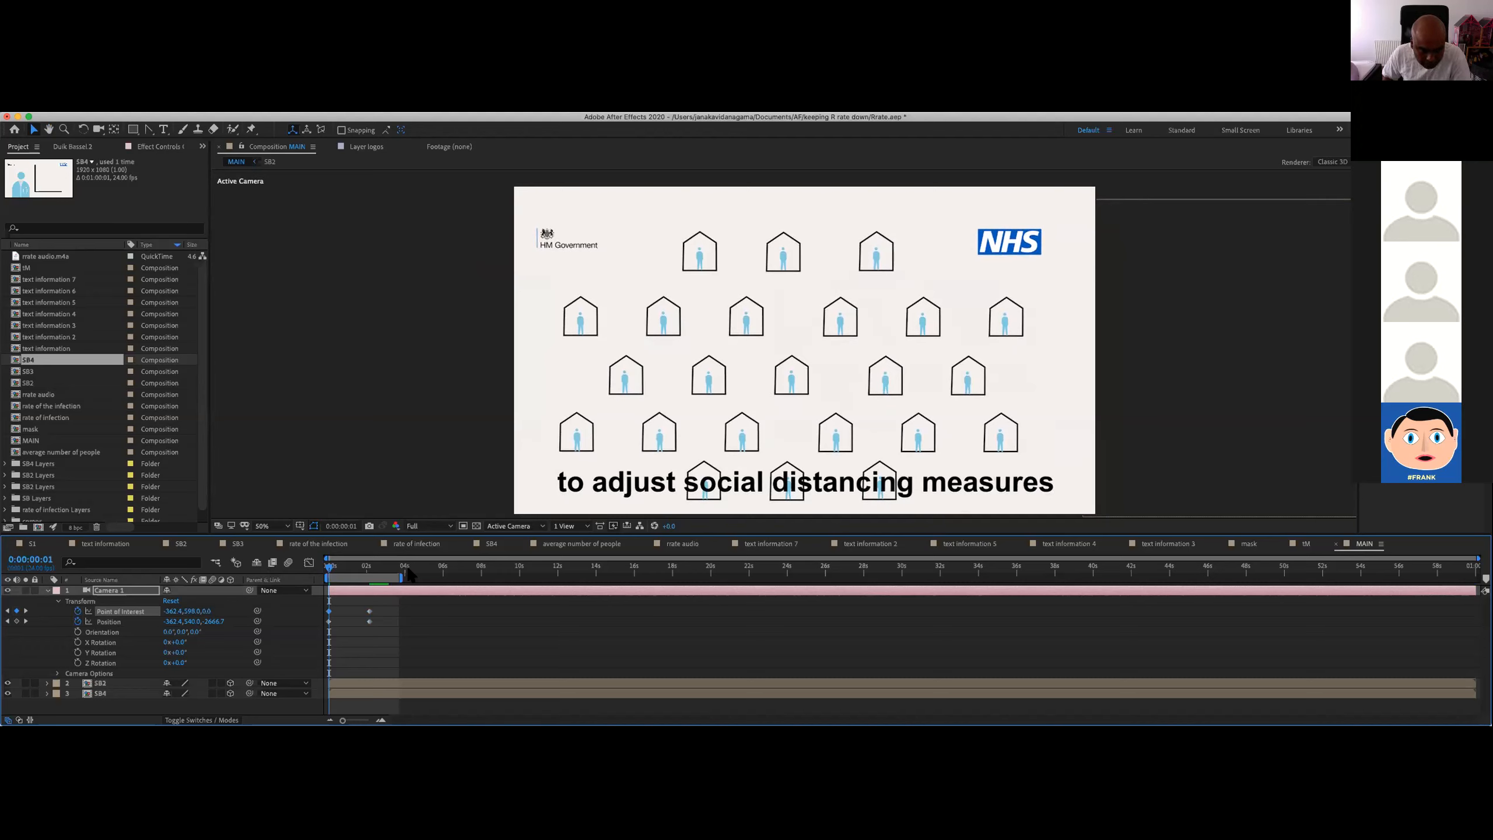
Step: Move Camera 1's Point of Interest keyframe from 0:00:00:01 to the start of the timeline and play the move
key("equal")
key("equal")
key("equal")
key("equal")
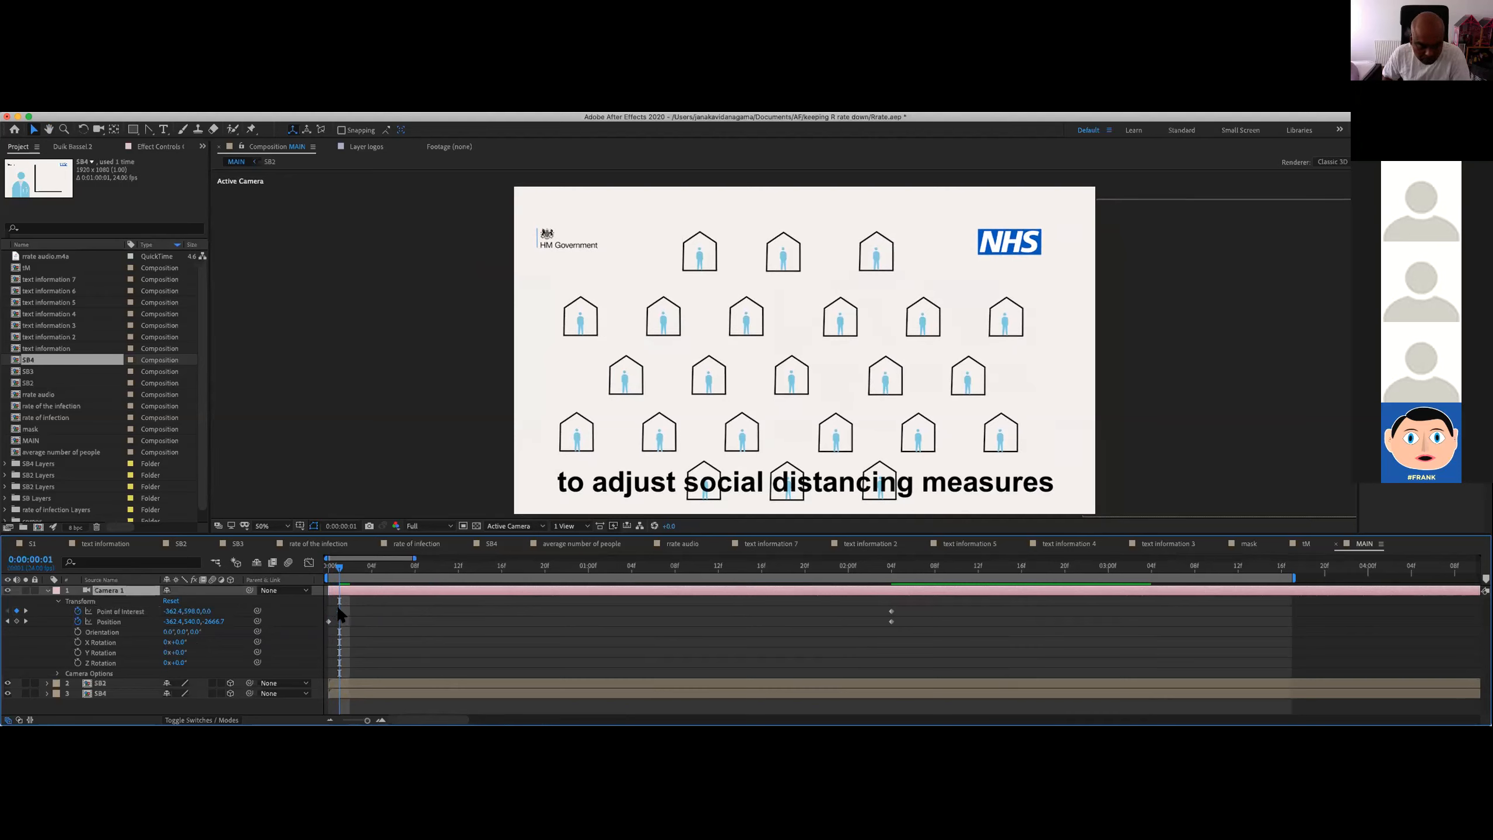
left_click_drag(341, 612, 331, 614)
key("space")
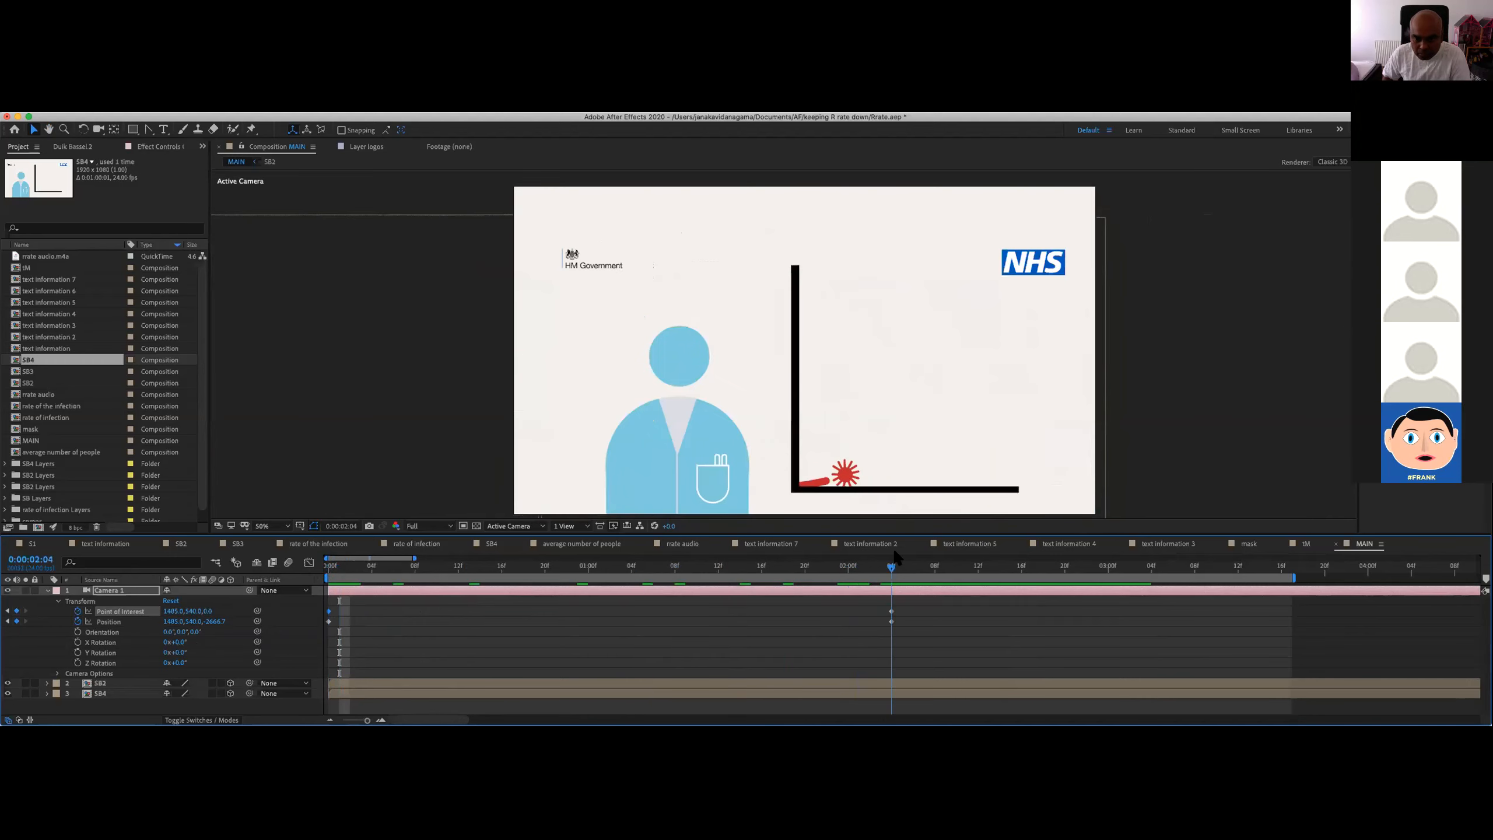
Step: Set the Y value of Camera 1's Point of Interest to 581 at 0:00:02:04 and replay the move from the start
mouse_move(891, 565)
left_mouse_down()
mouse_move(321, 580)
mouse_move(553, 566)
mouse_move(894, 575)
left_mouse_up()
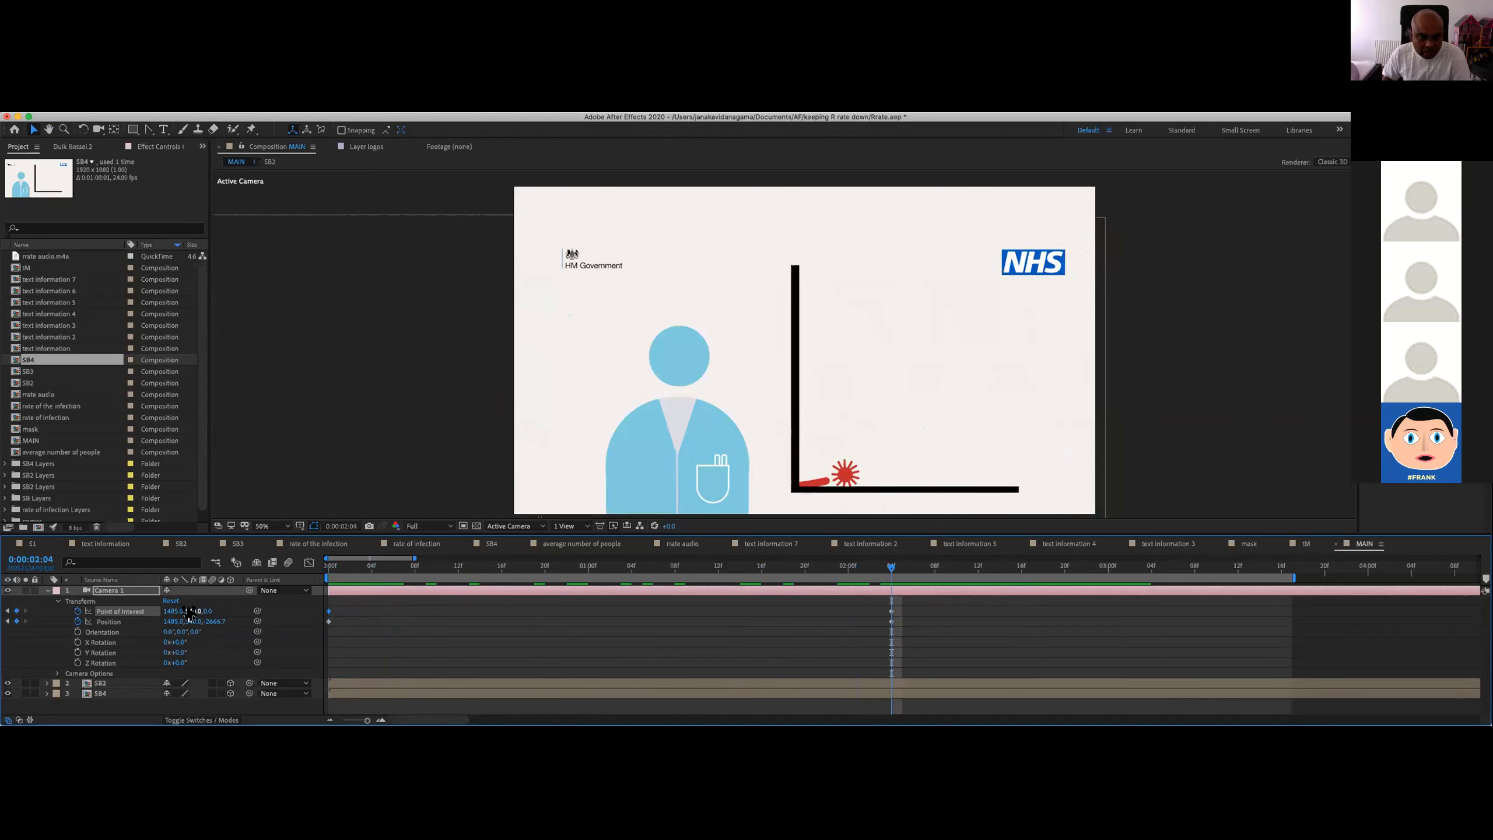
left_click_drag(195, 611, 214, 607)
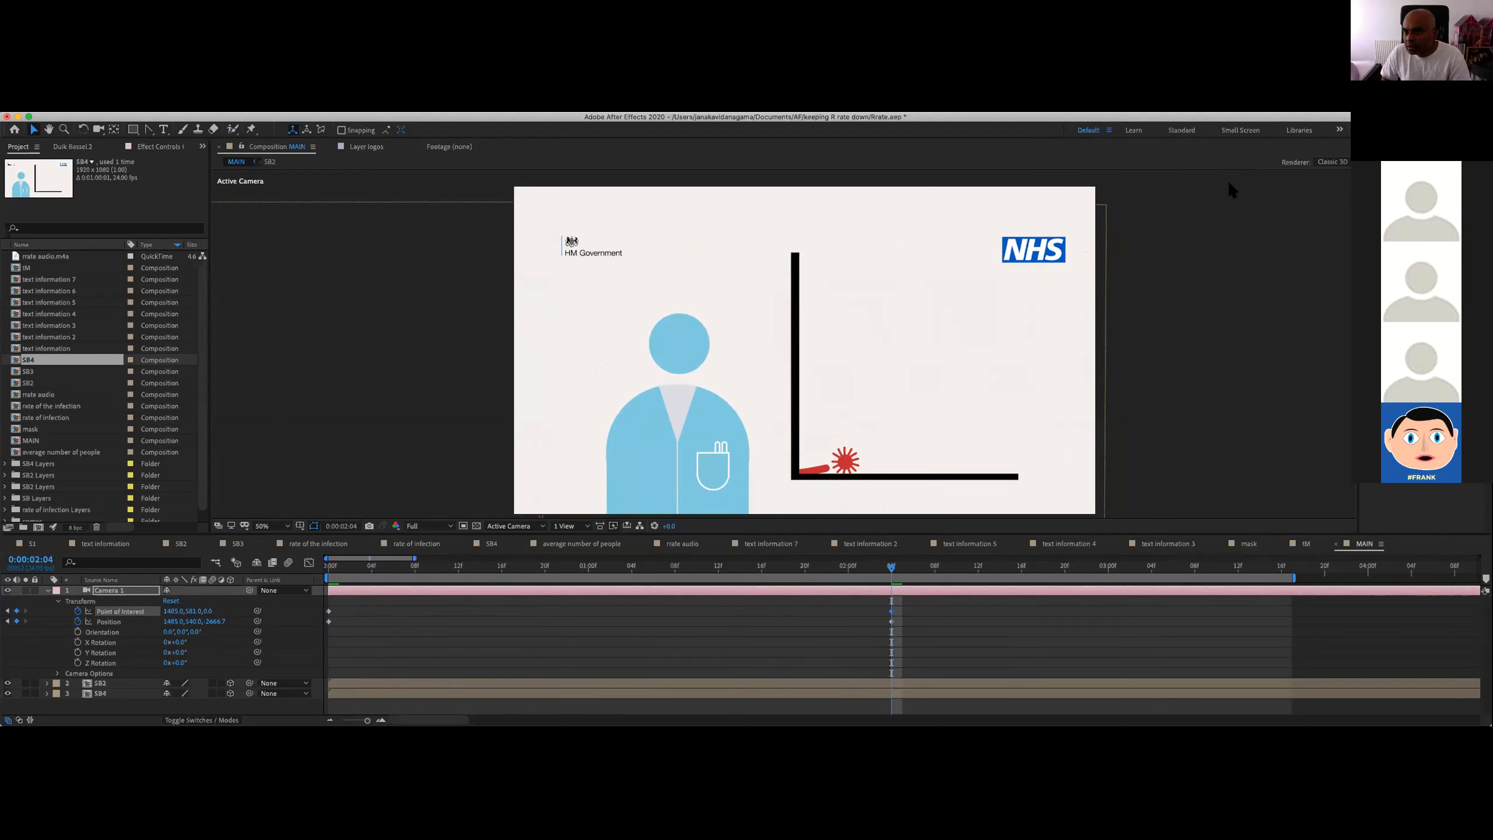
left_click(447, 566)
mouse_move(303, 562)
left_mouse_down()
mouse_move(635, 579)
mouse_move(900, 567)
mouse_move(315, 579)
left_mouse_up()
key("space")
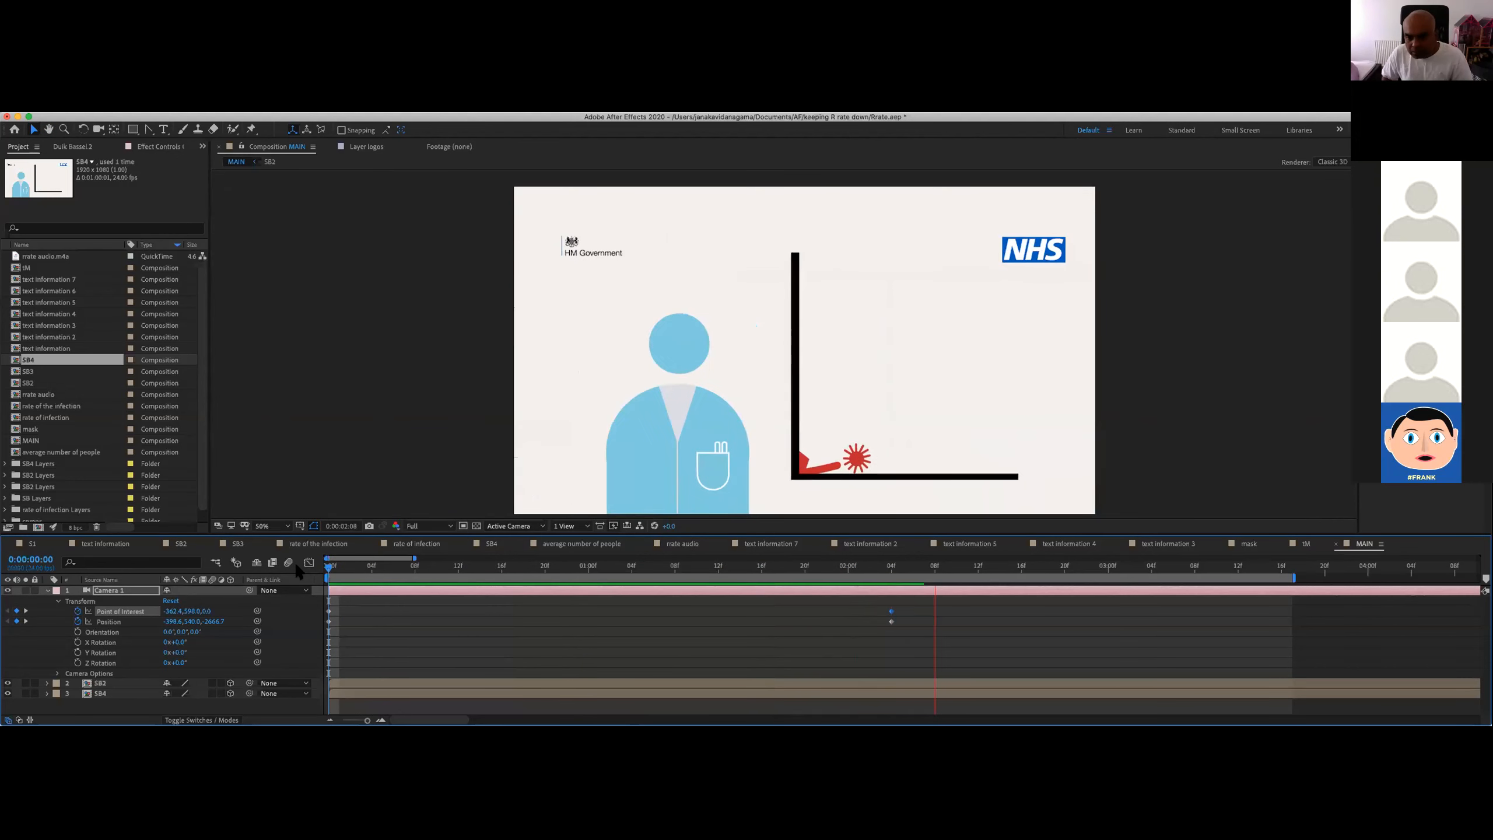
key("space")
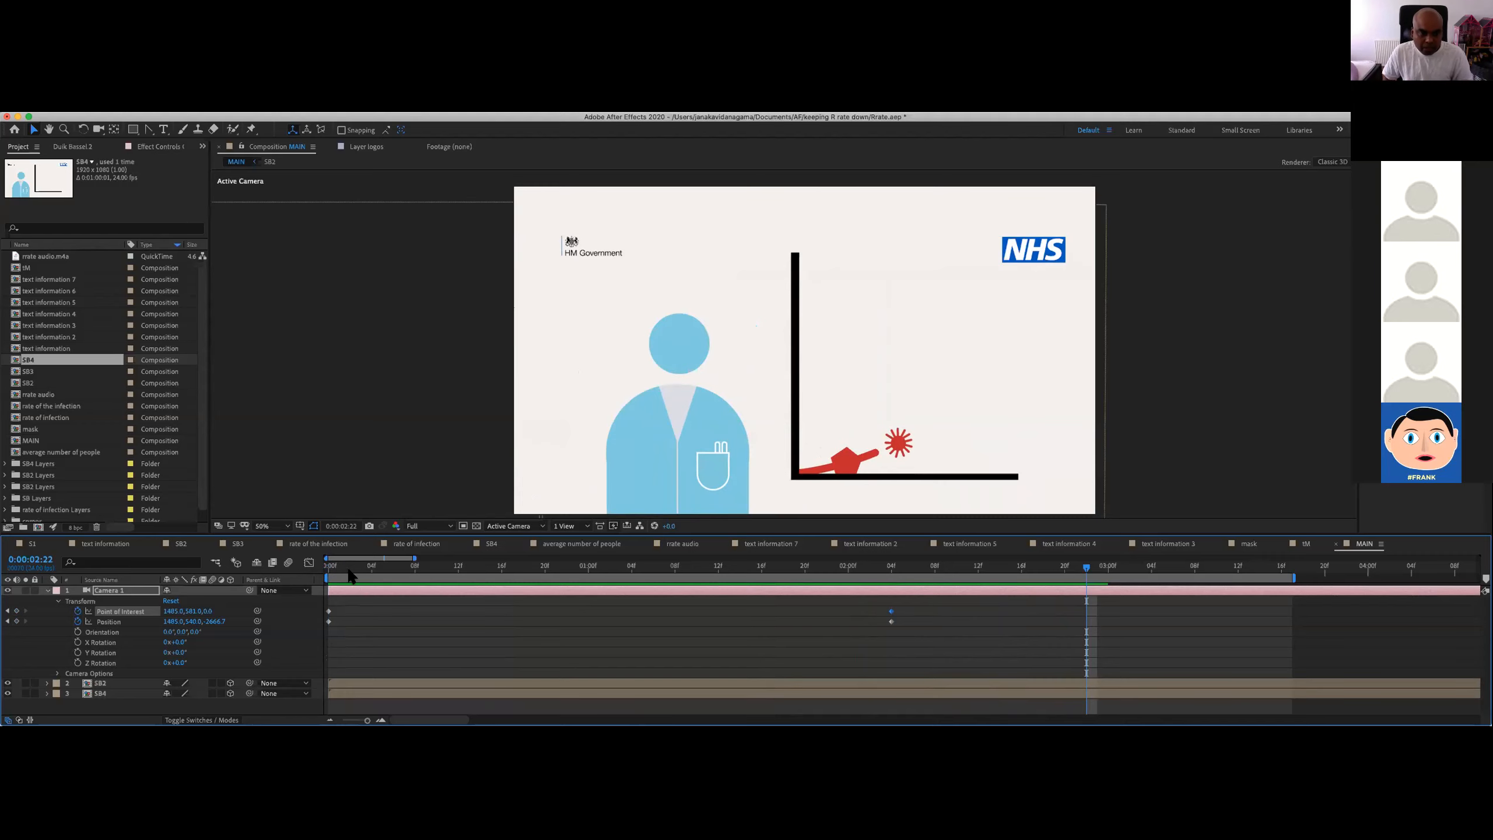
left_click_drag(348, 568, 313, 573)
key("space")
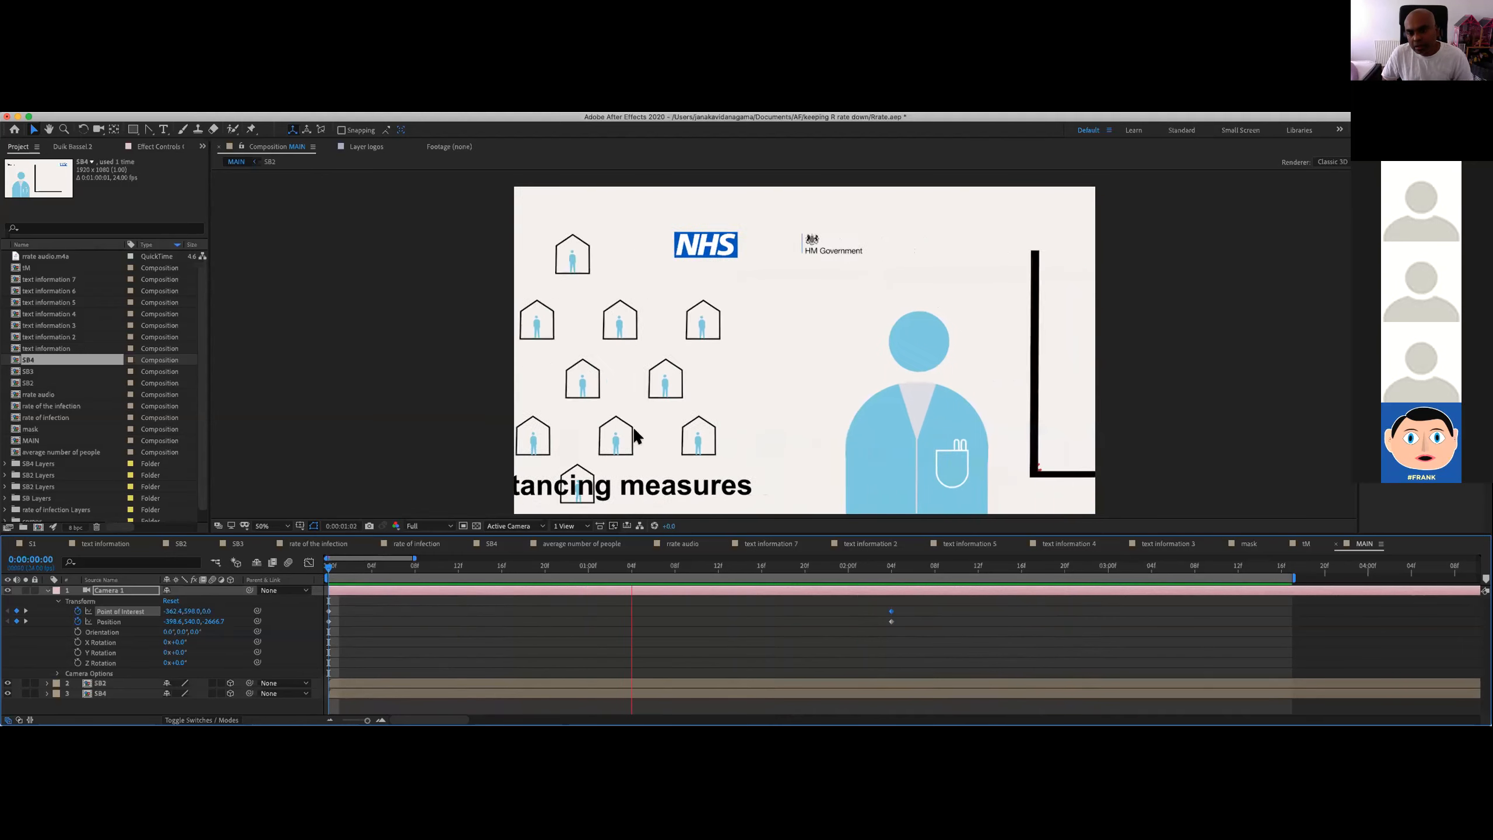
key("space")
Step: Extend MAIN's work area to about 9.5 seconds and preview the camera move together with SB4's graph animation
left_click_drag(1294, 579, 1467, 579)
key("space")
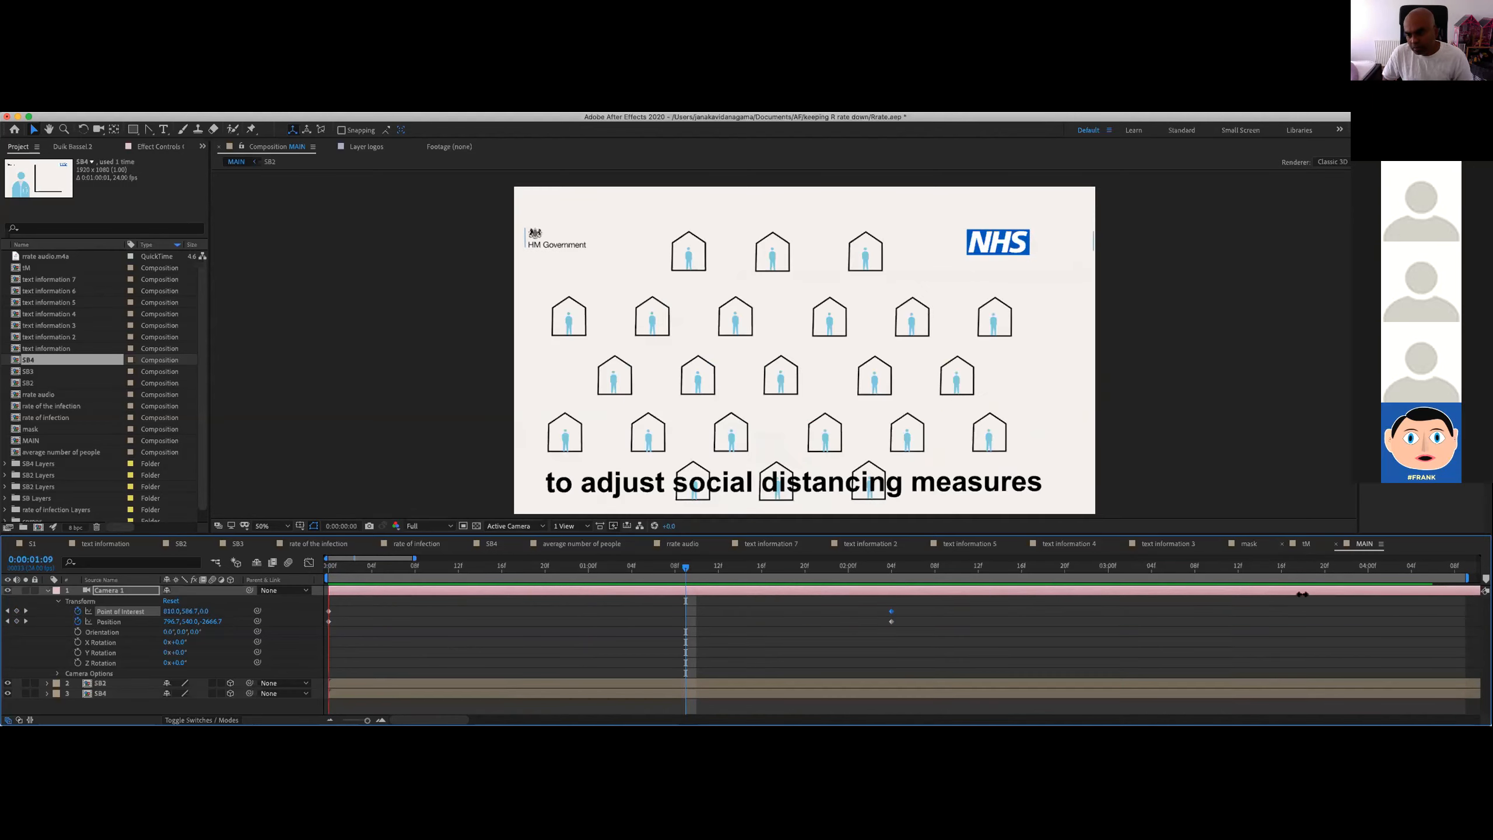
key("space")
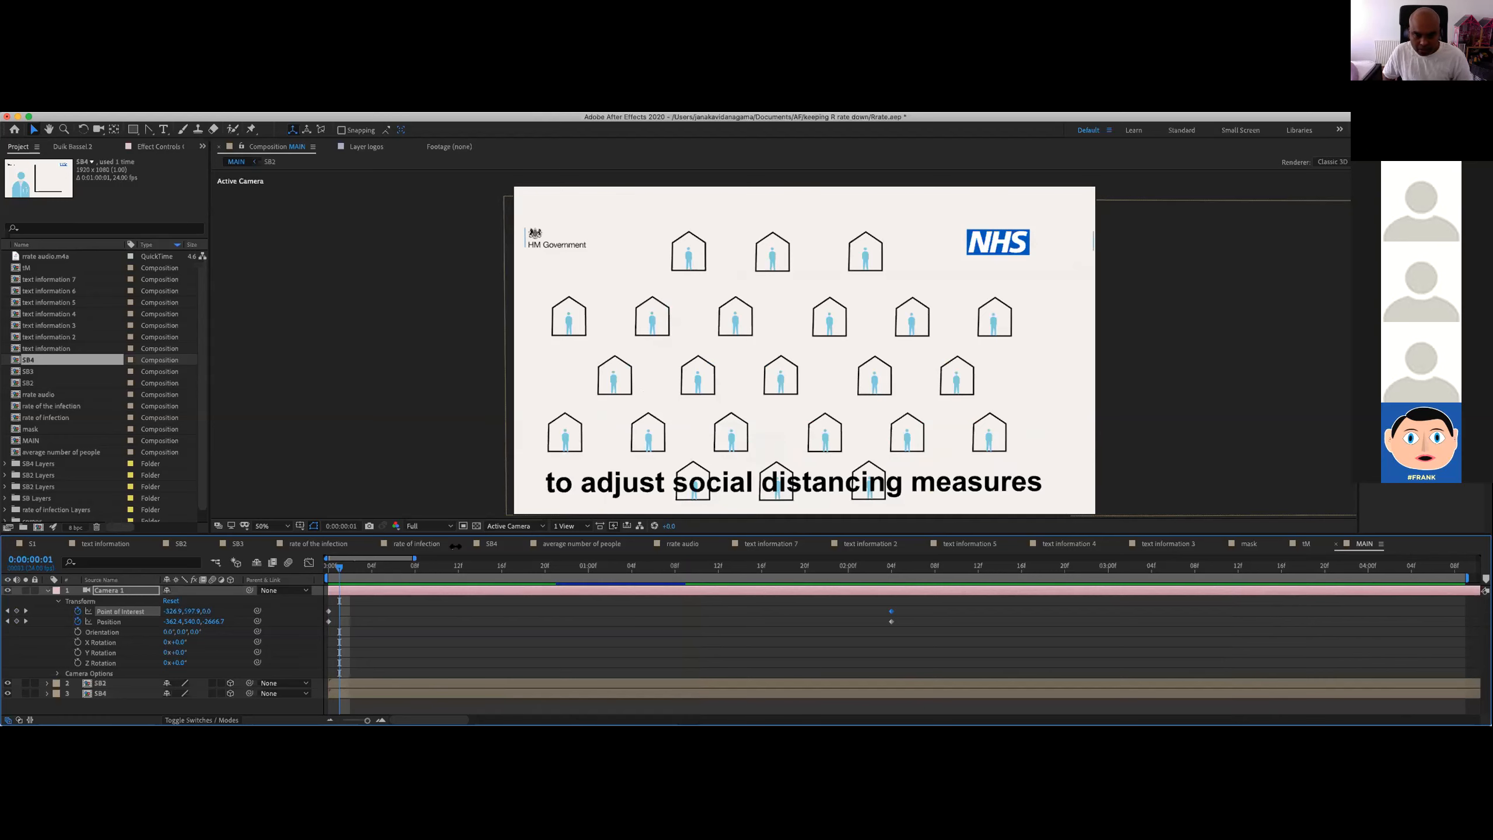
left_click_drag(414, 559, 589, 559)
left_click_drag(780, 568, 1138, 579)
key("space")
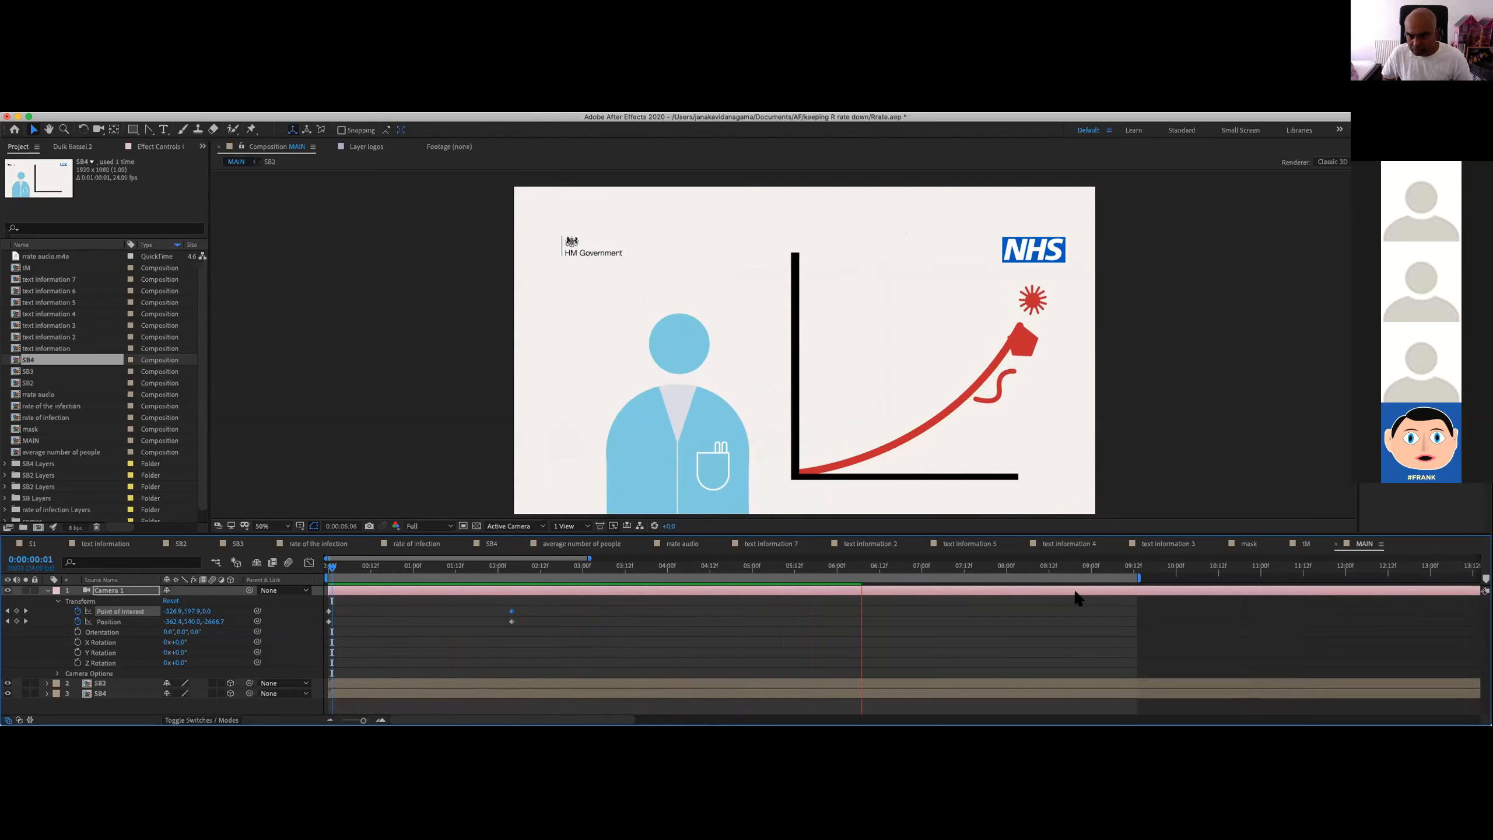
key("space")
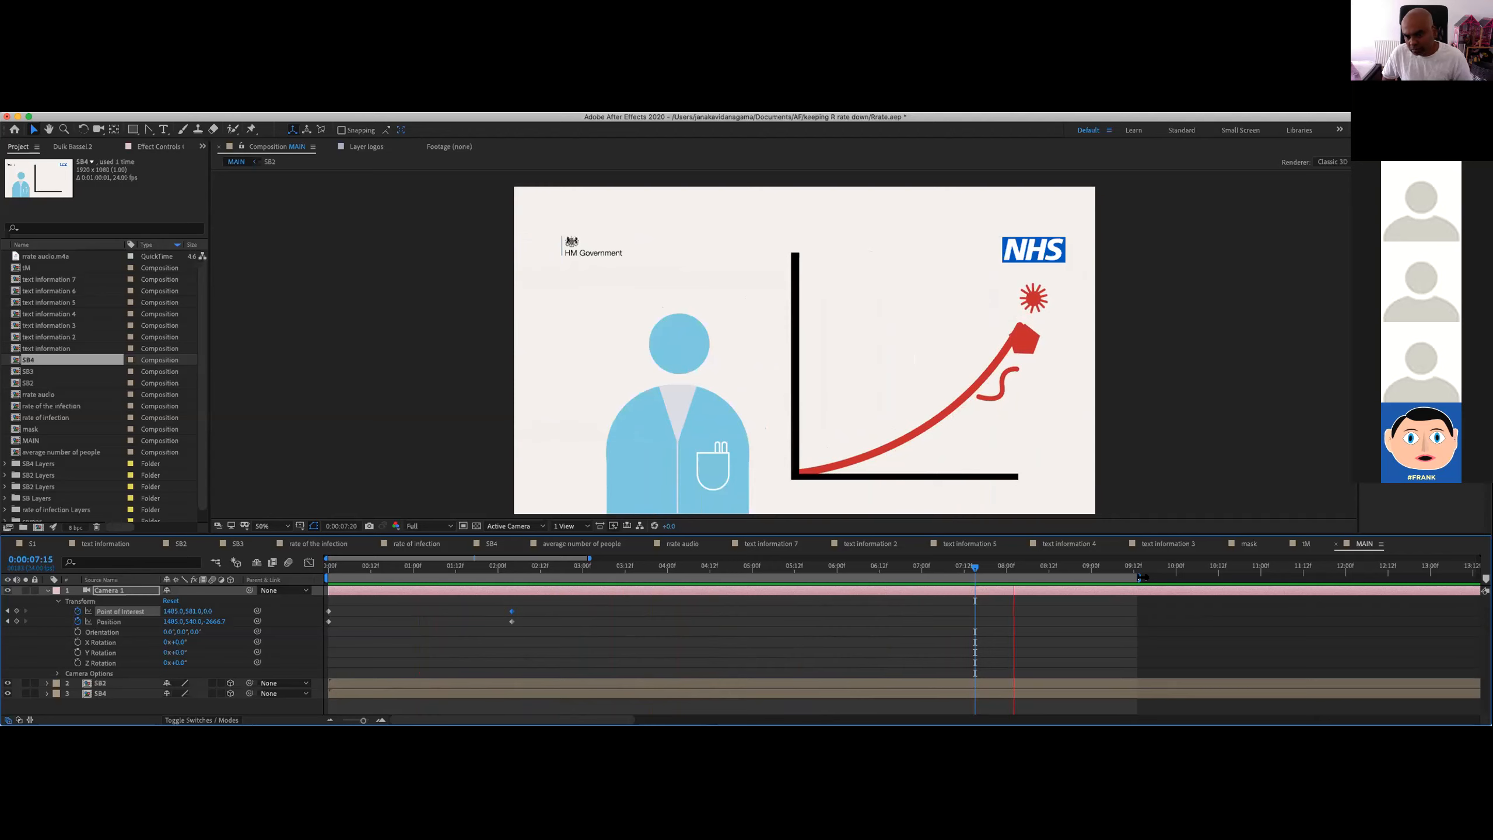
key("space")
Step: Show MAIN in Custom View 1 with the whole camera rig in sight and collapse Camera 1's properties
left_click(494, 526)
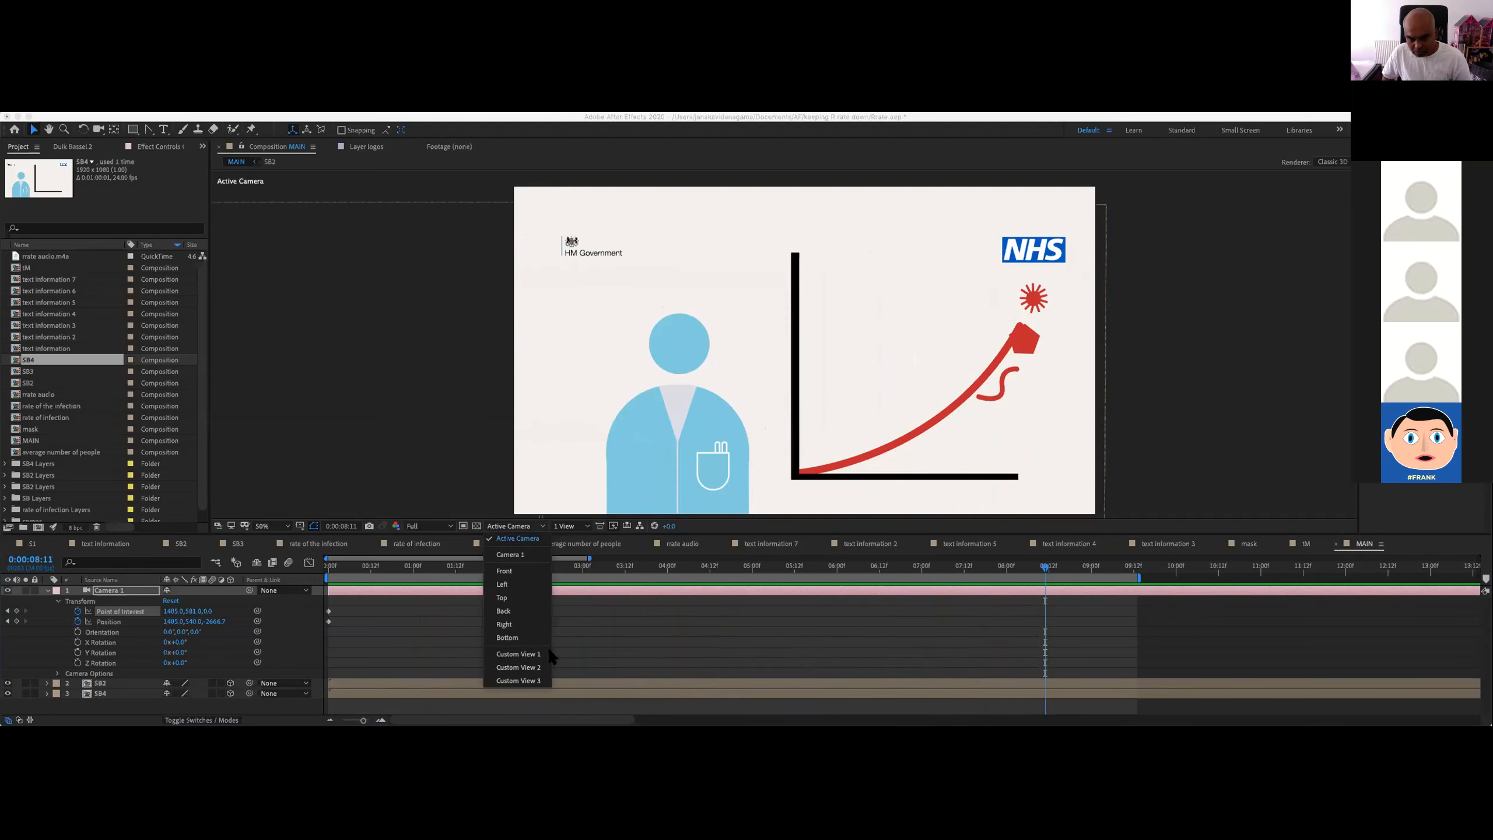
left_click(548, 649)
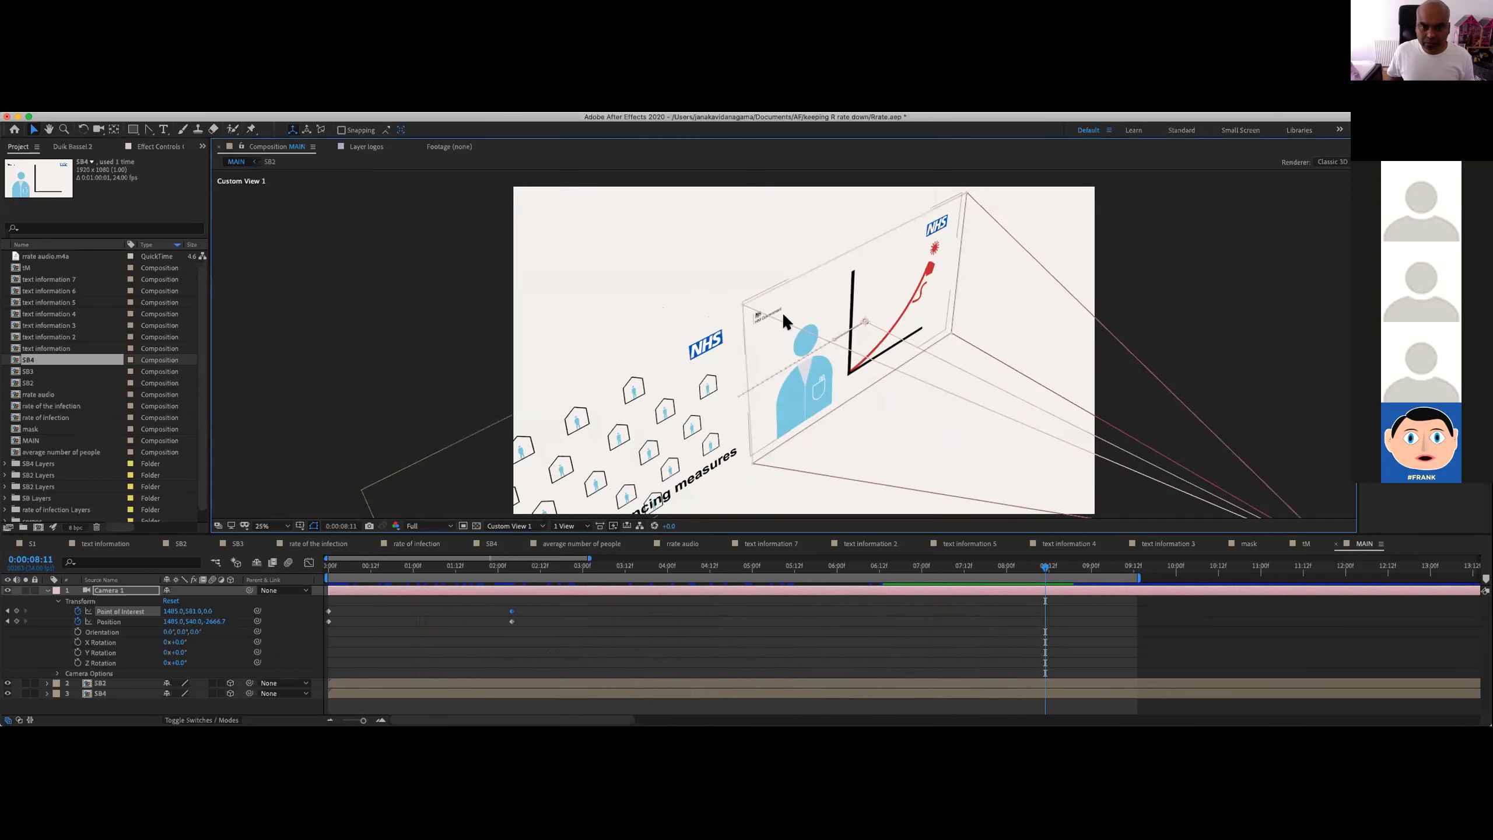
key("comma")
key("comma")
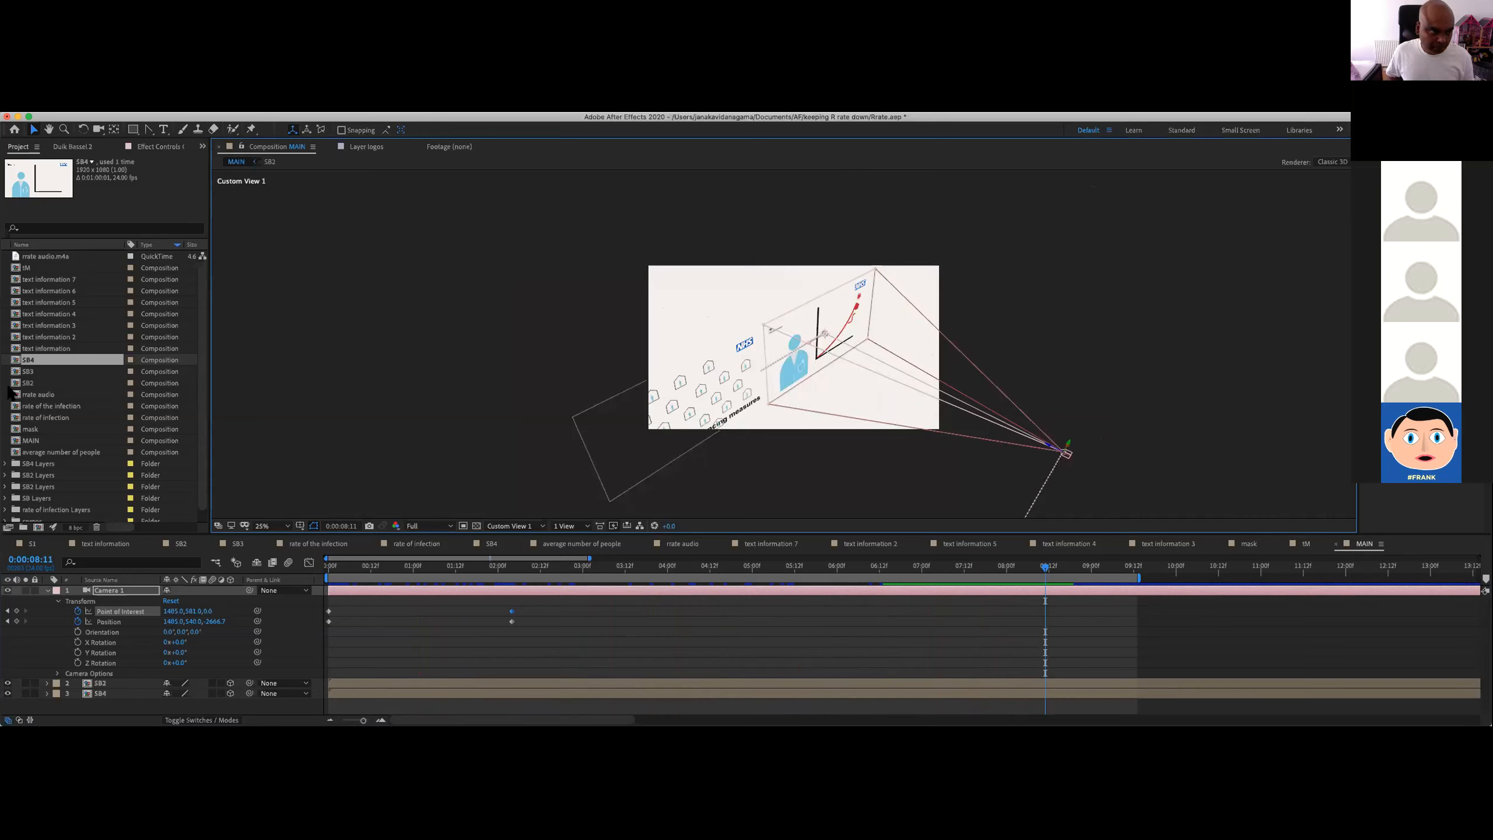
left_click(47, 591)
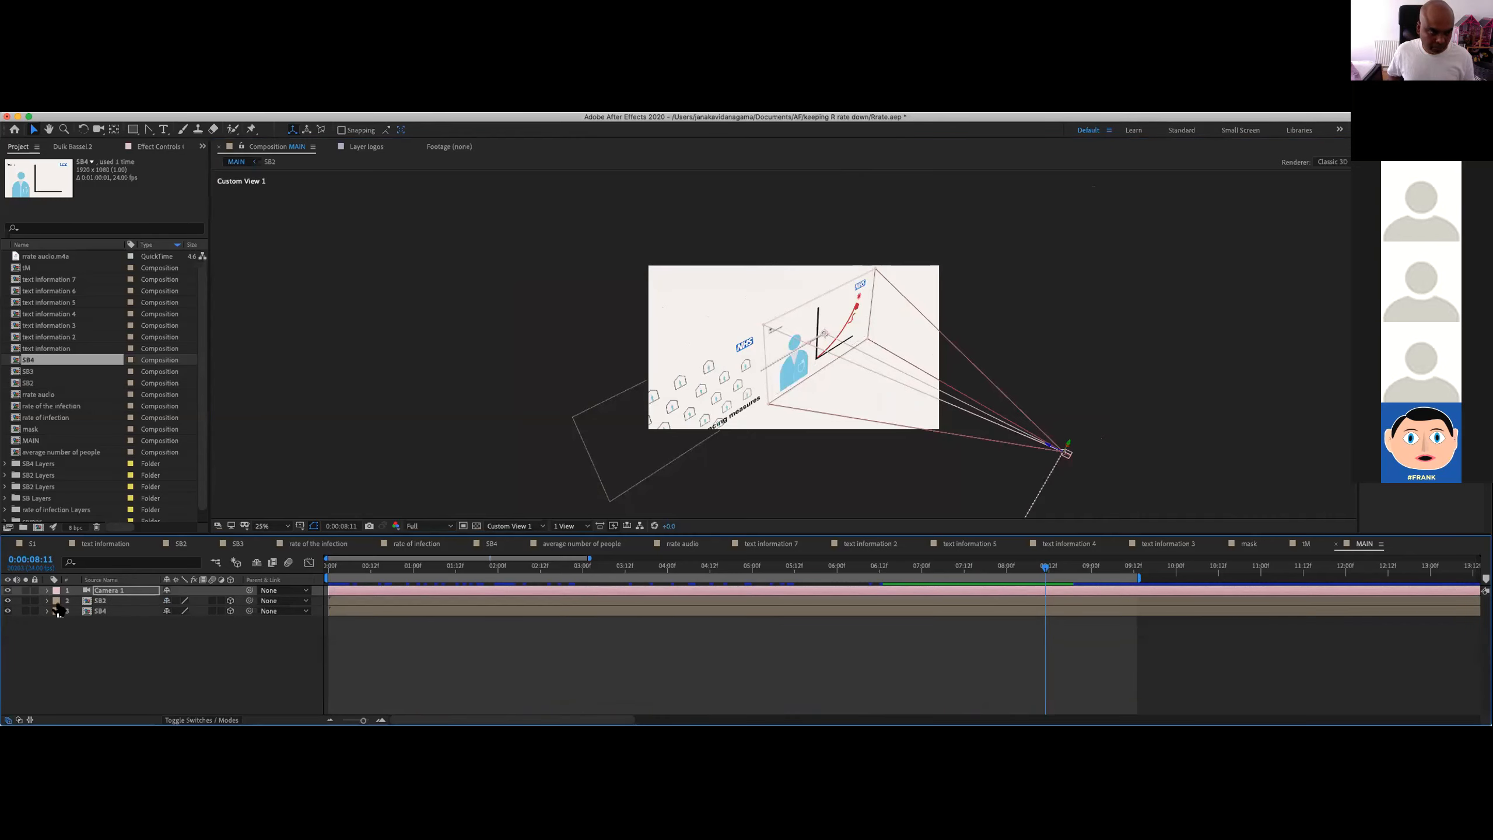
Step: Add the average number of people composition to MAIN beneath SB4 as a 3D layer and position it directly above the SB4 scene
left_click(33, 383)
left_click(34, 395)
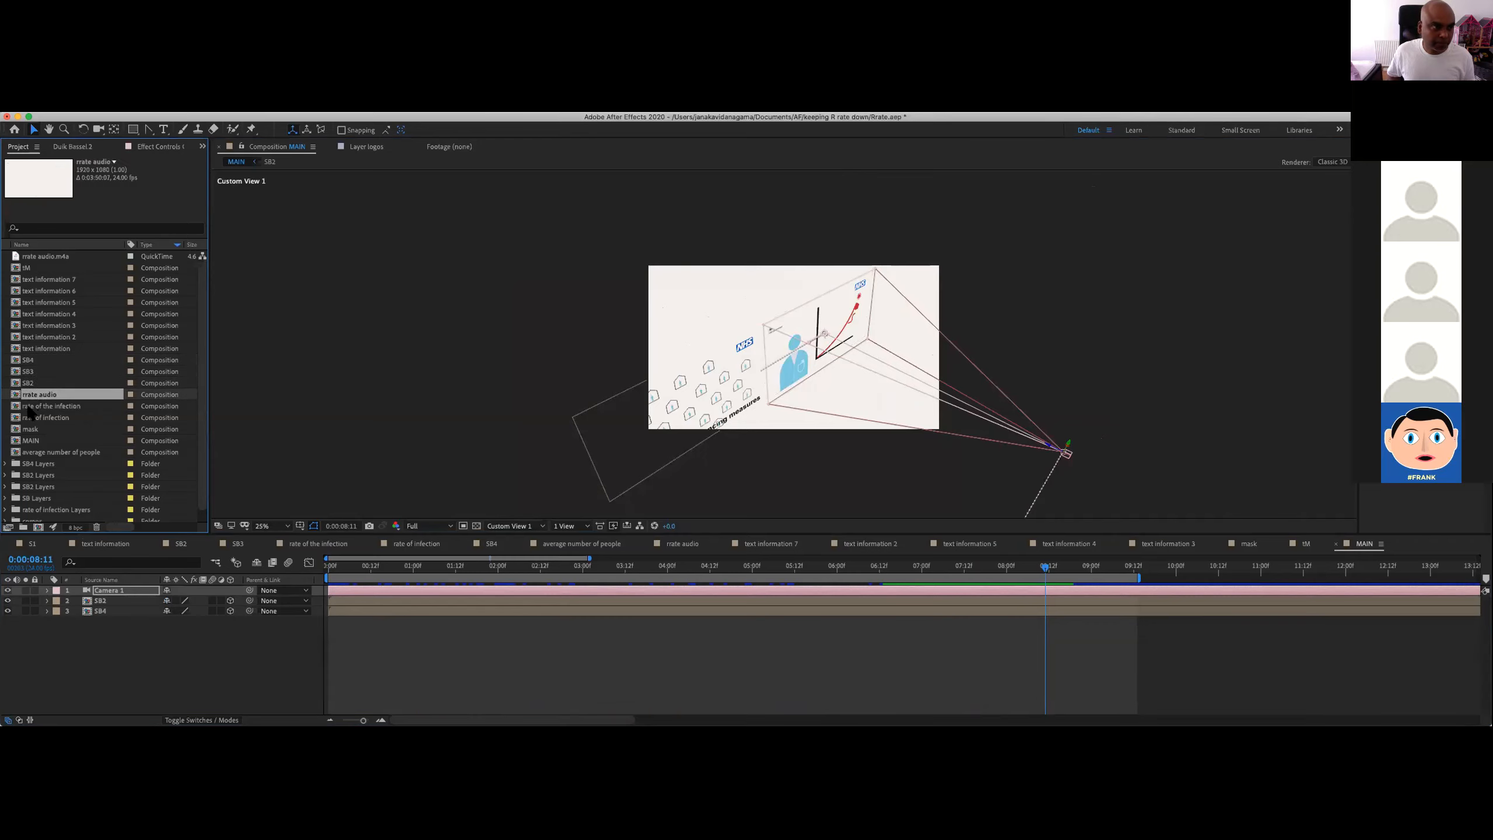
left_click(33, 430)
left_click(33, 441)
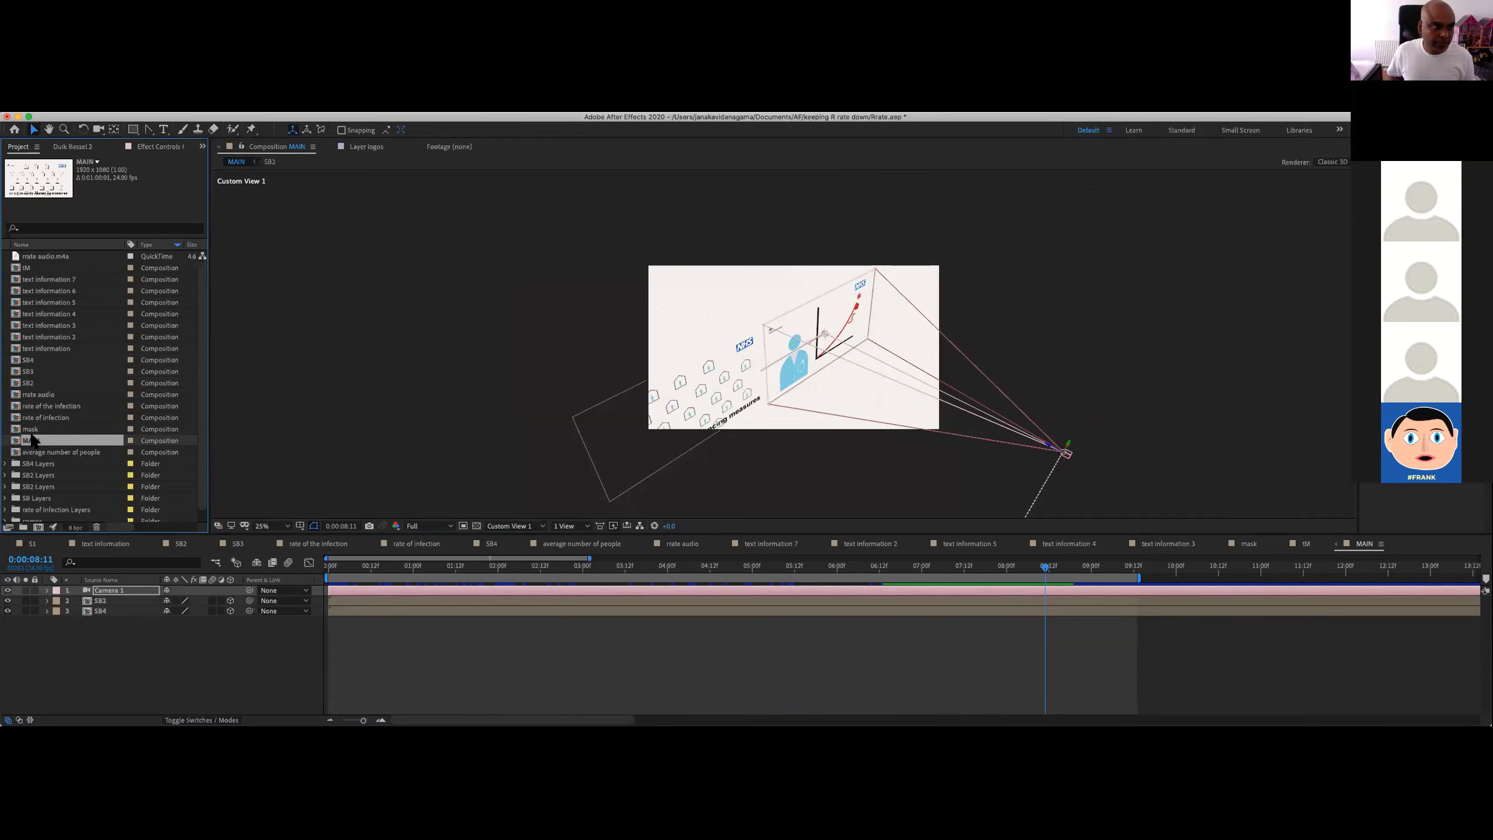
left_click(42, 453)
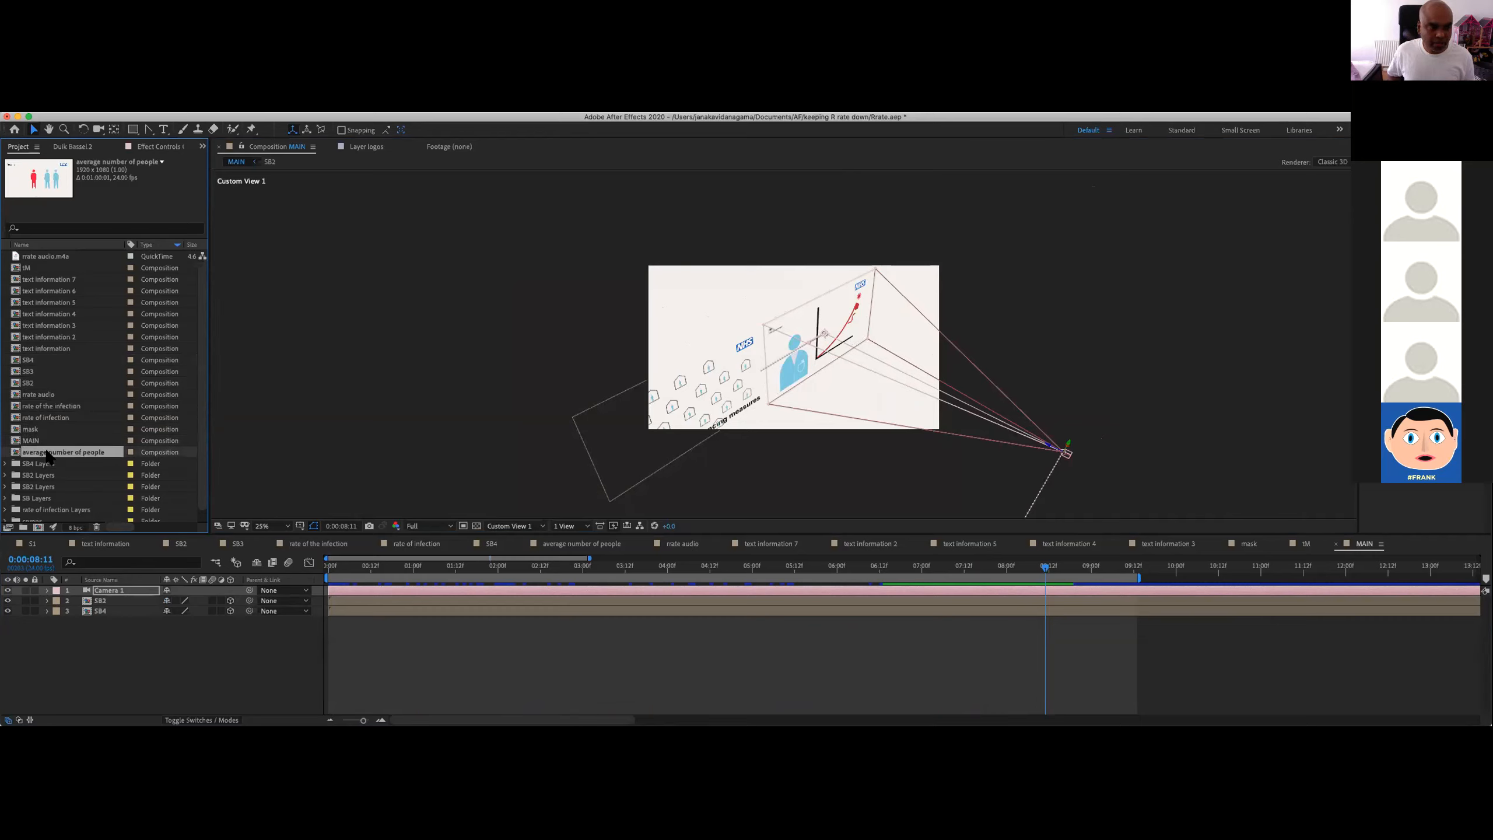
left_click_drag(86, 606, 88, 622)
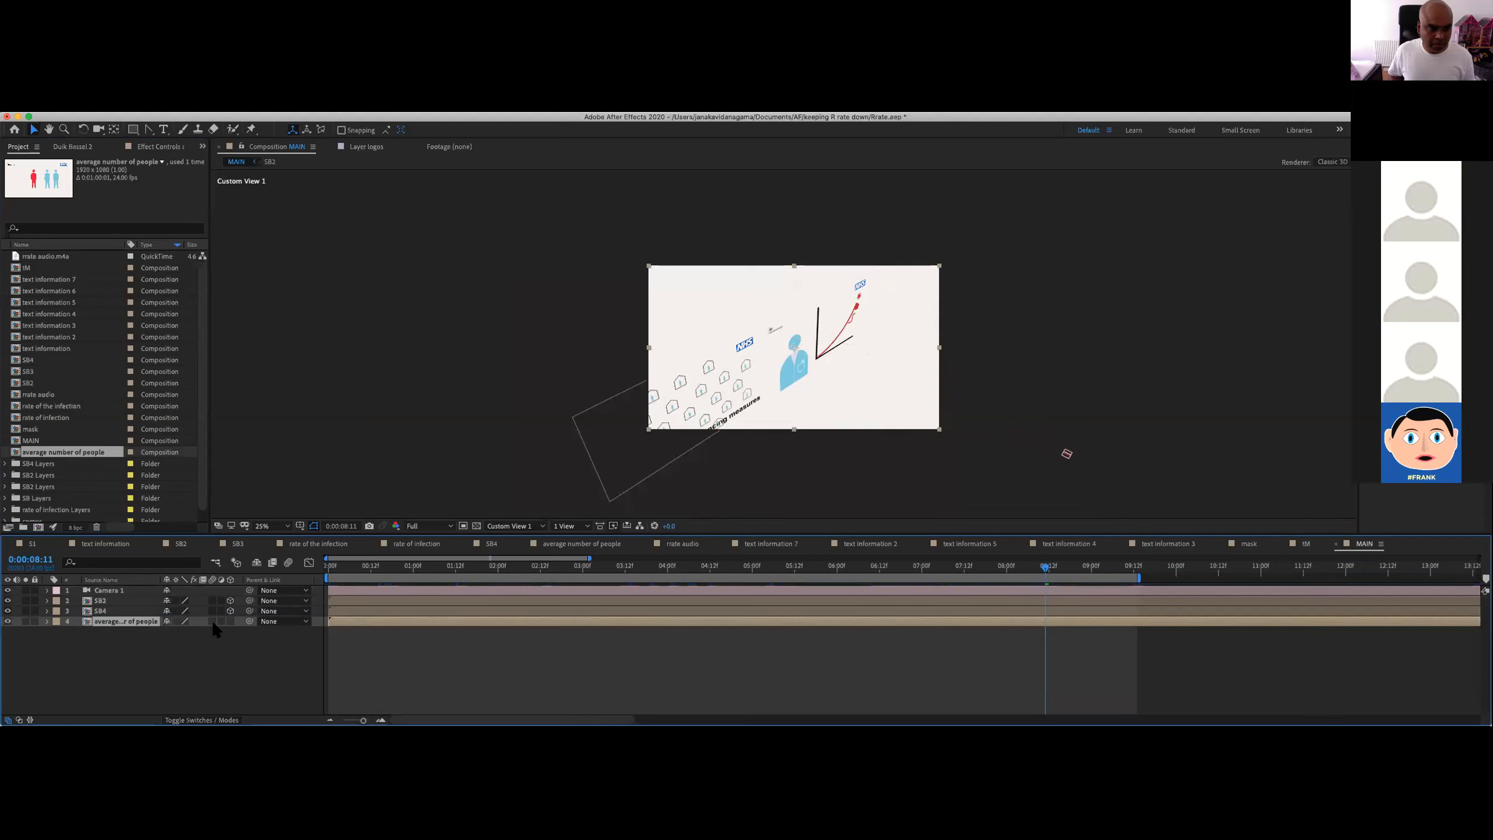
left_click(230, 621)
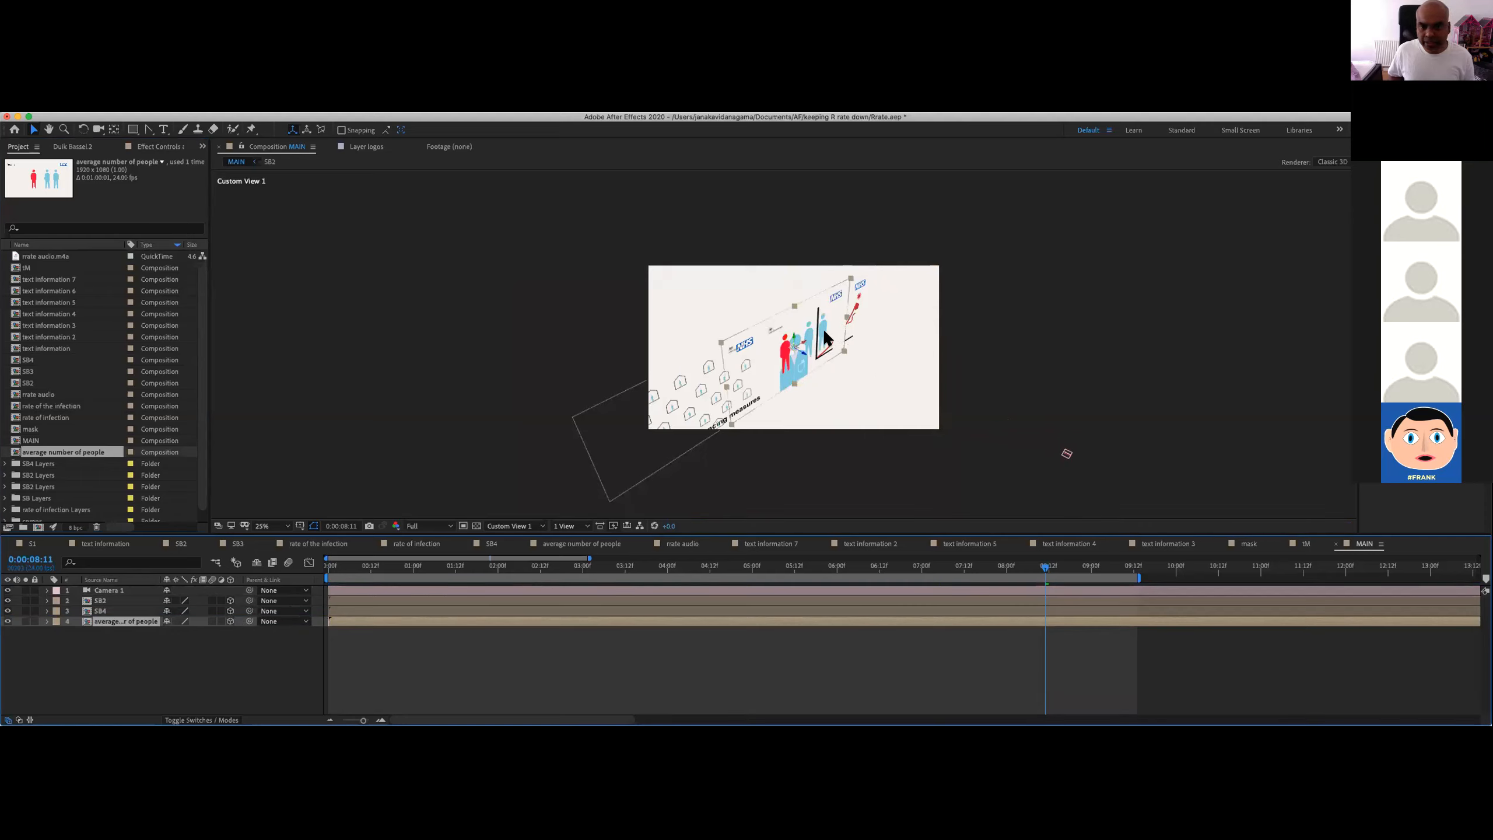
left_click_drag(806, 346, 857, 317)
left_click_drag(818, 323, 796, 172)
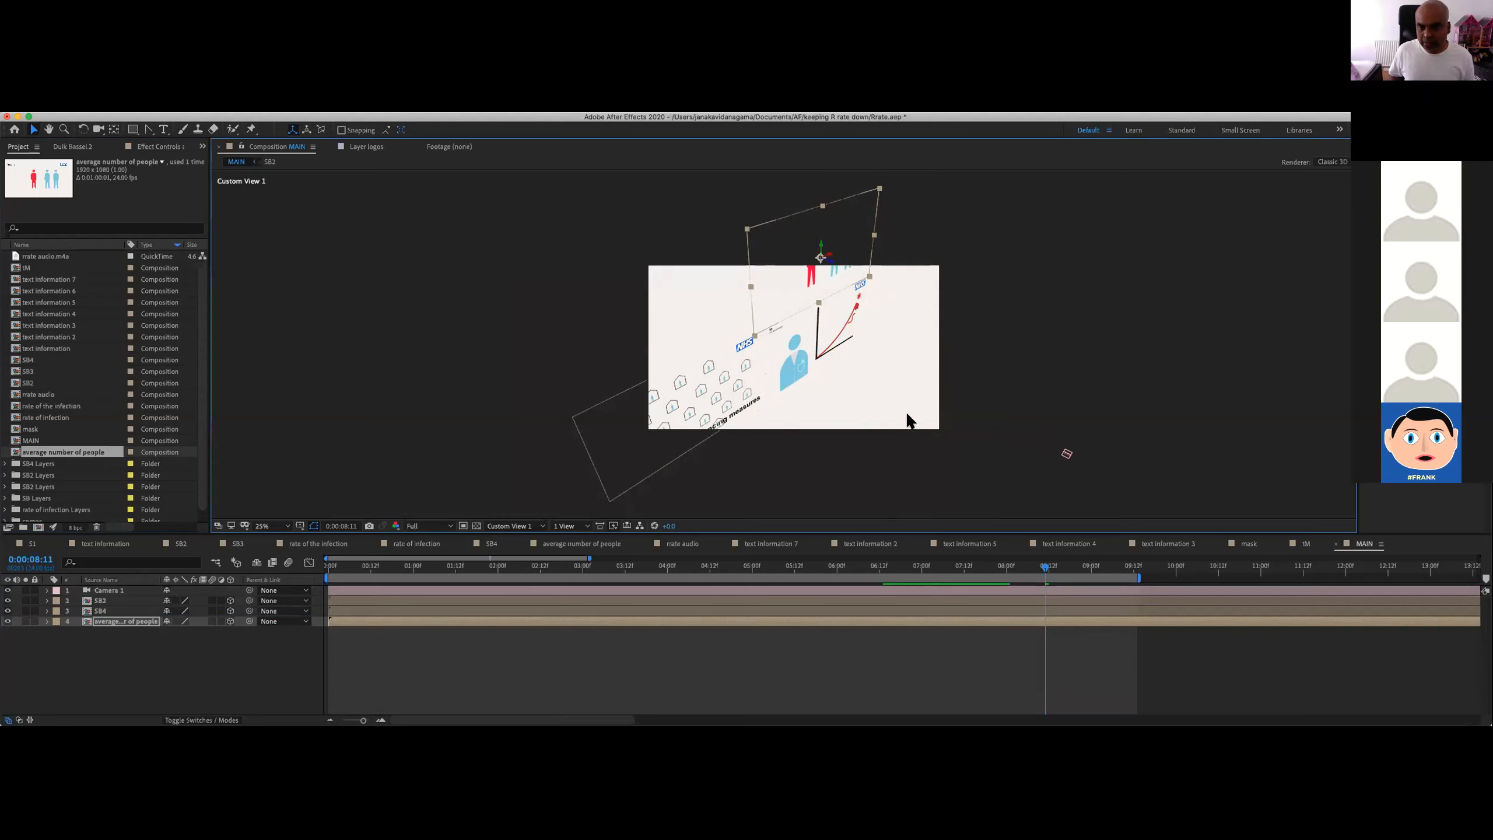
Step: Play Camera 1's move from the start of MAIN in Custom View 1
left_click_drag(442, 574, 331, 573)
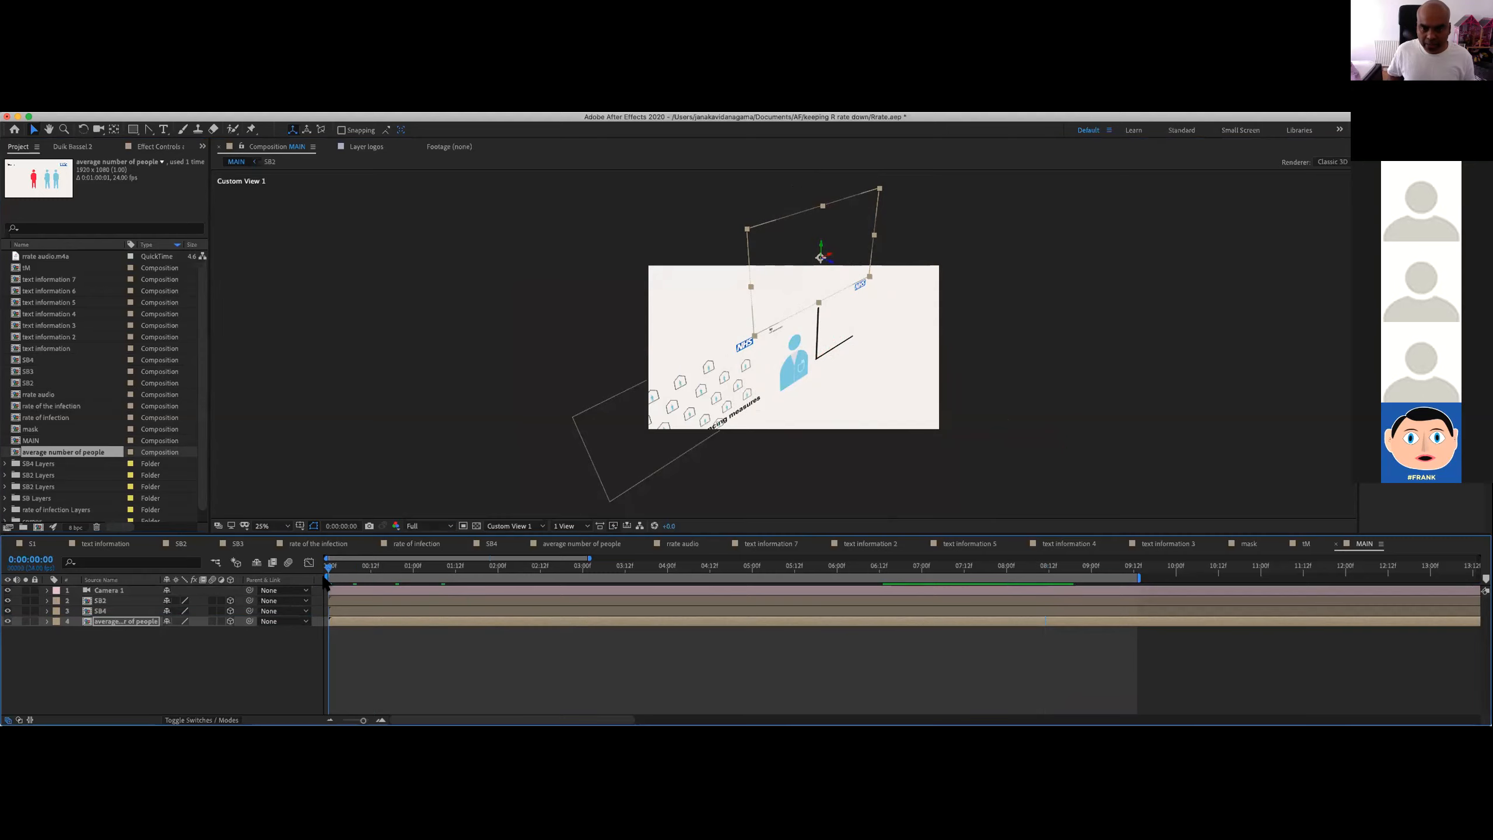
left_click(121, 590)
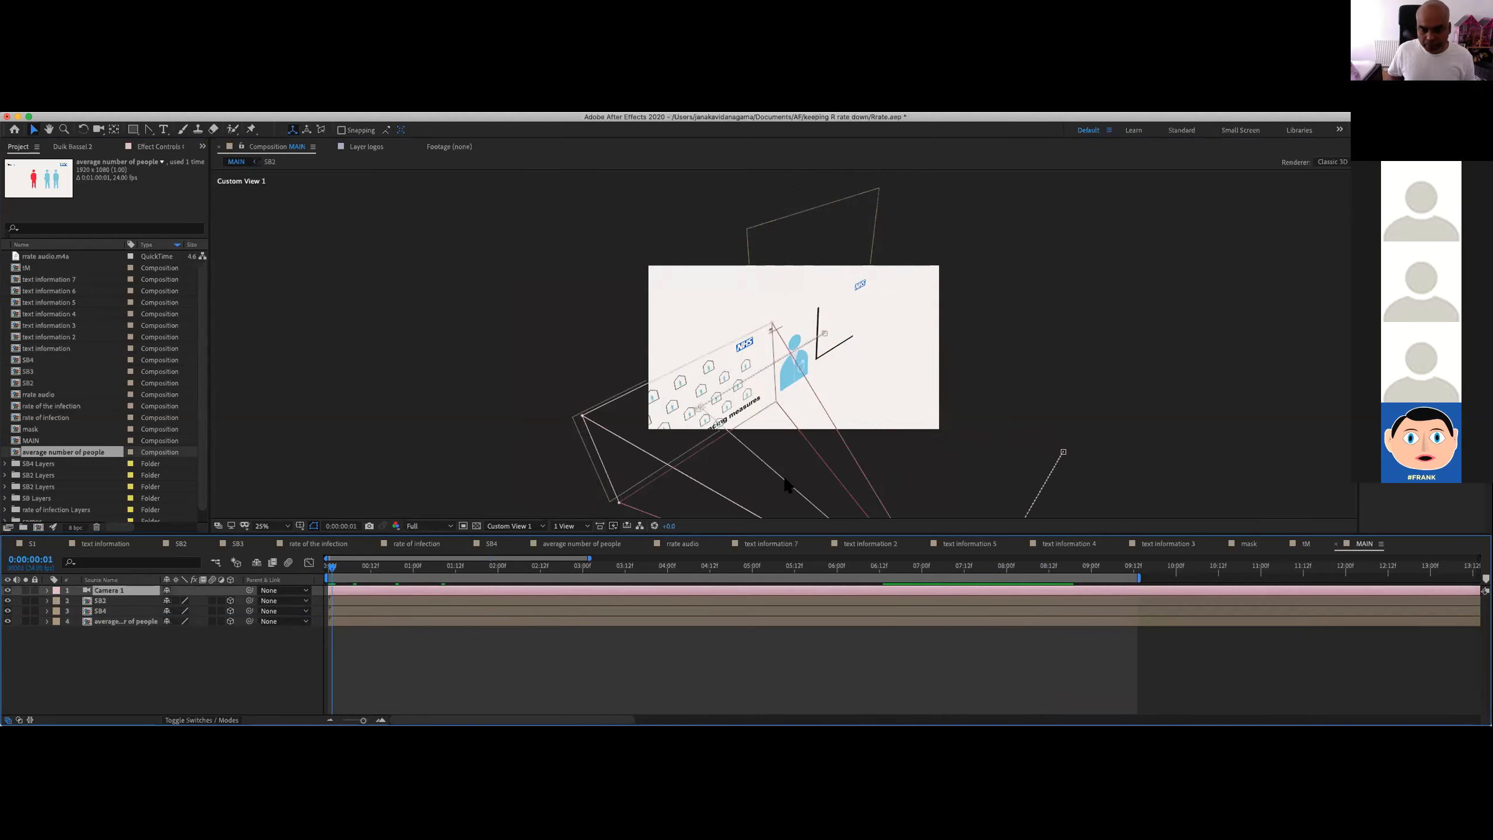
key("space")
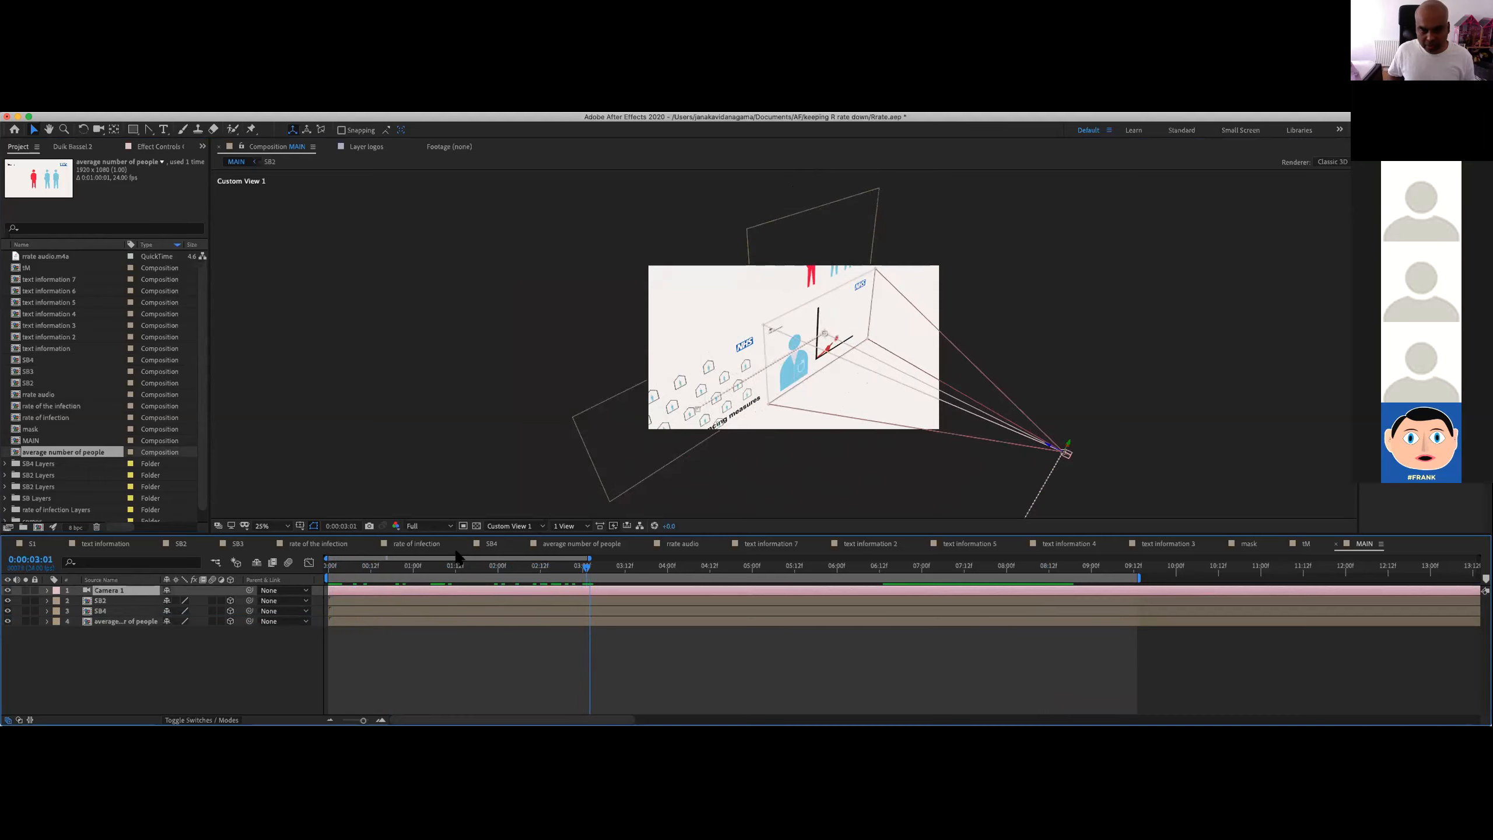
Step: Move MAIN's current time to 0:00:08:13 and extend the work area to about 13 seconds
left_click(47, 600)
left_click(48, 600)
left_click_drag(592, 569, 971, 571)
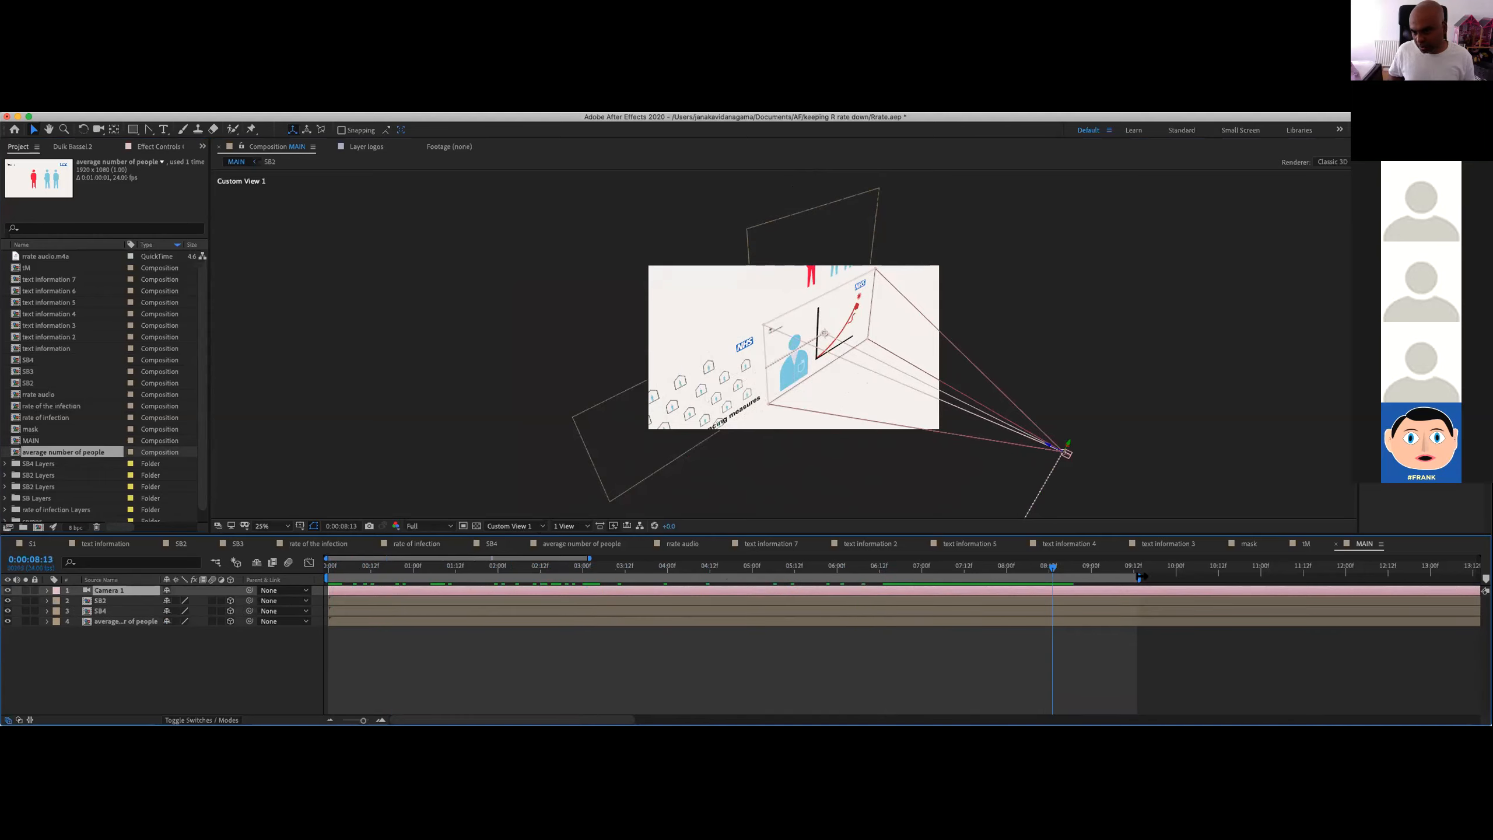
left_click_drag(1140, 577, 1419, 577)
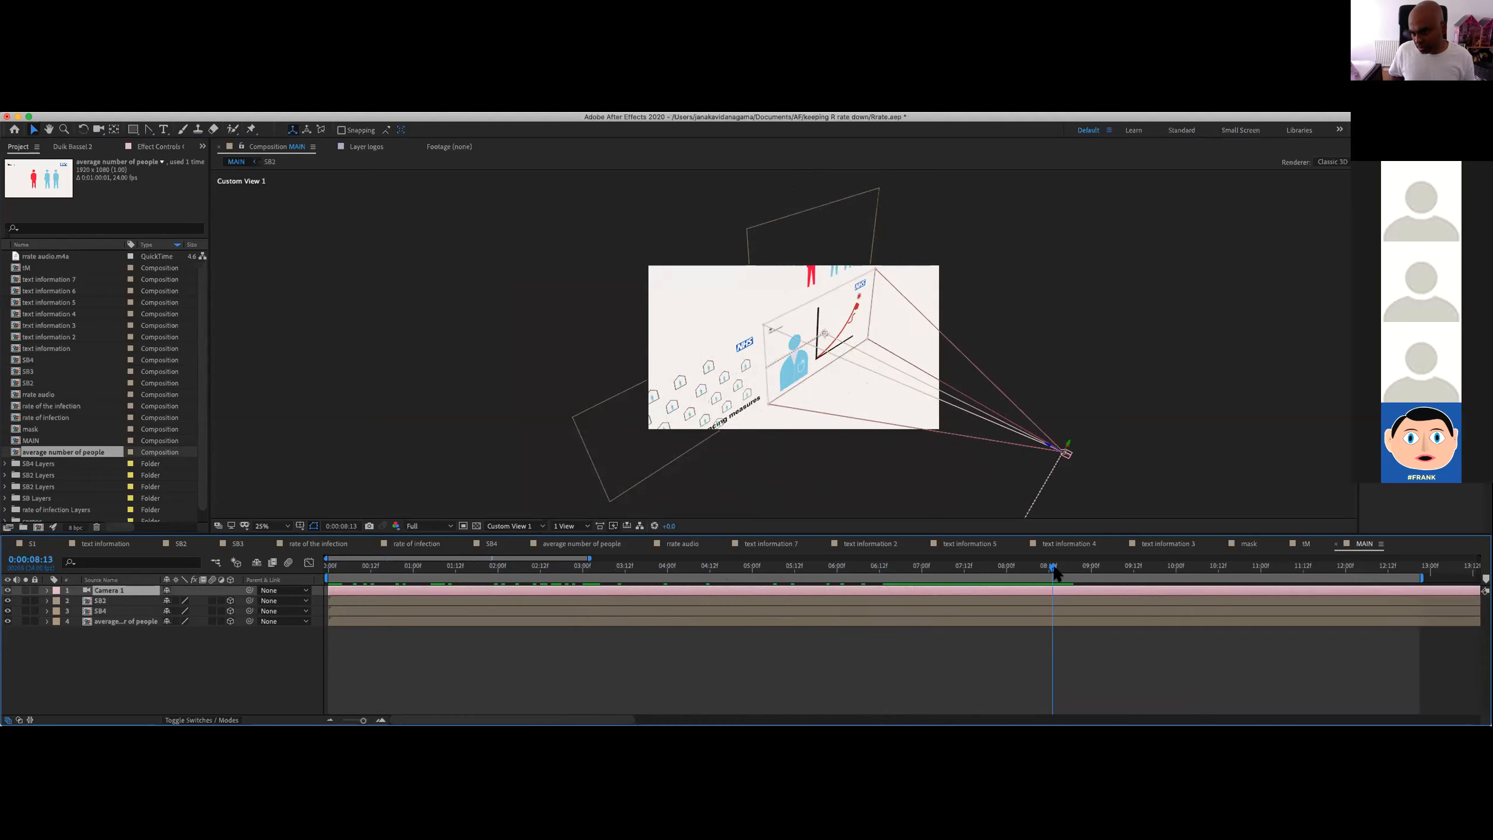
Step: At 0:00:10:10 in MAIN, keyframe Camera 1's point of interest raised onto the average number of people scene
left_click_drag(1089, 566, 1167, 566)
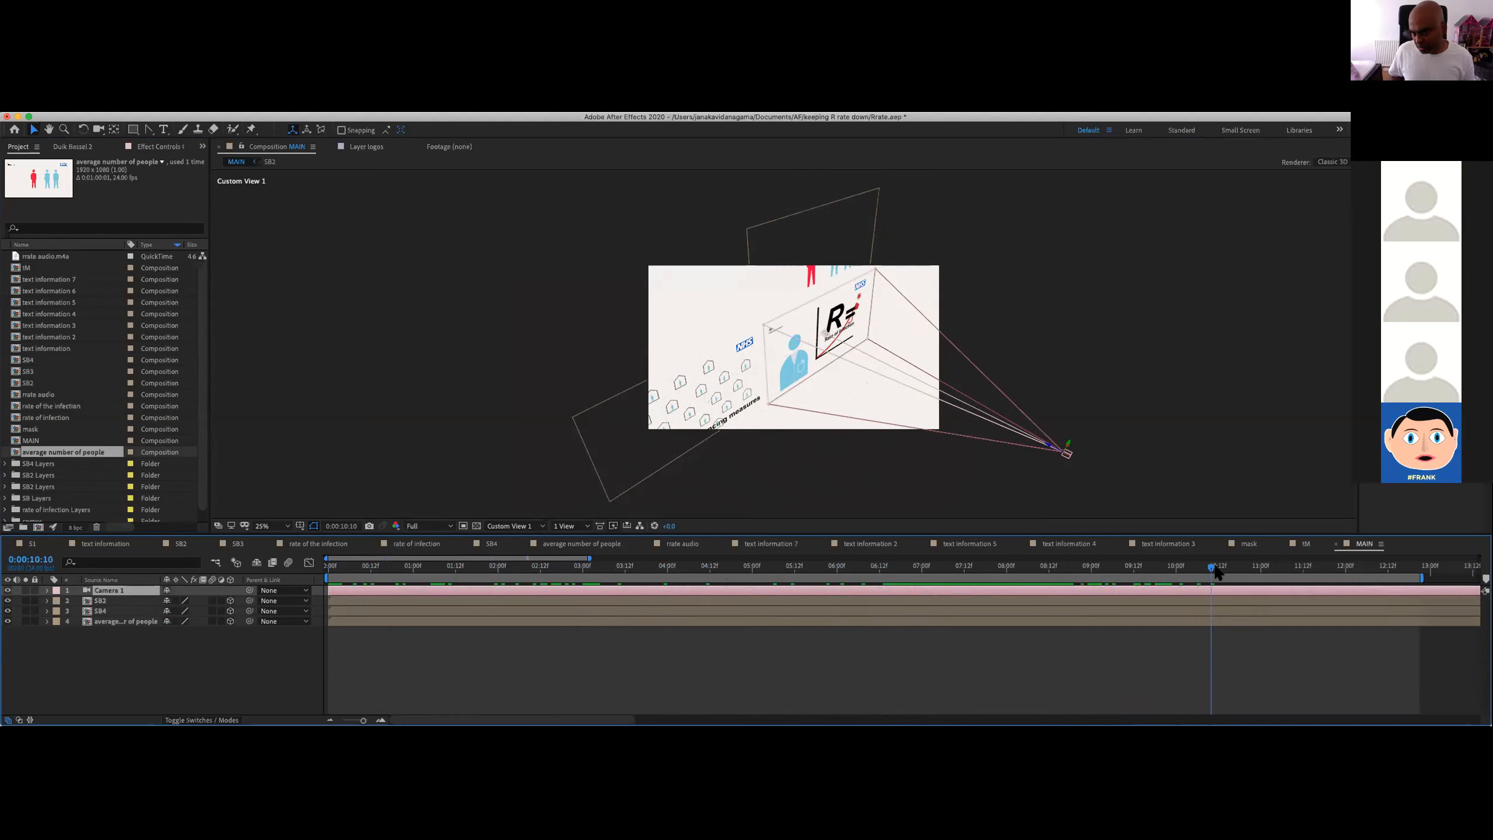
left_click(49, 591)
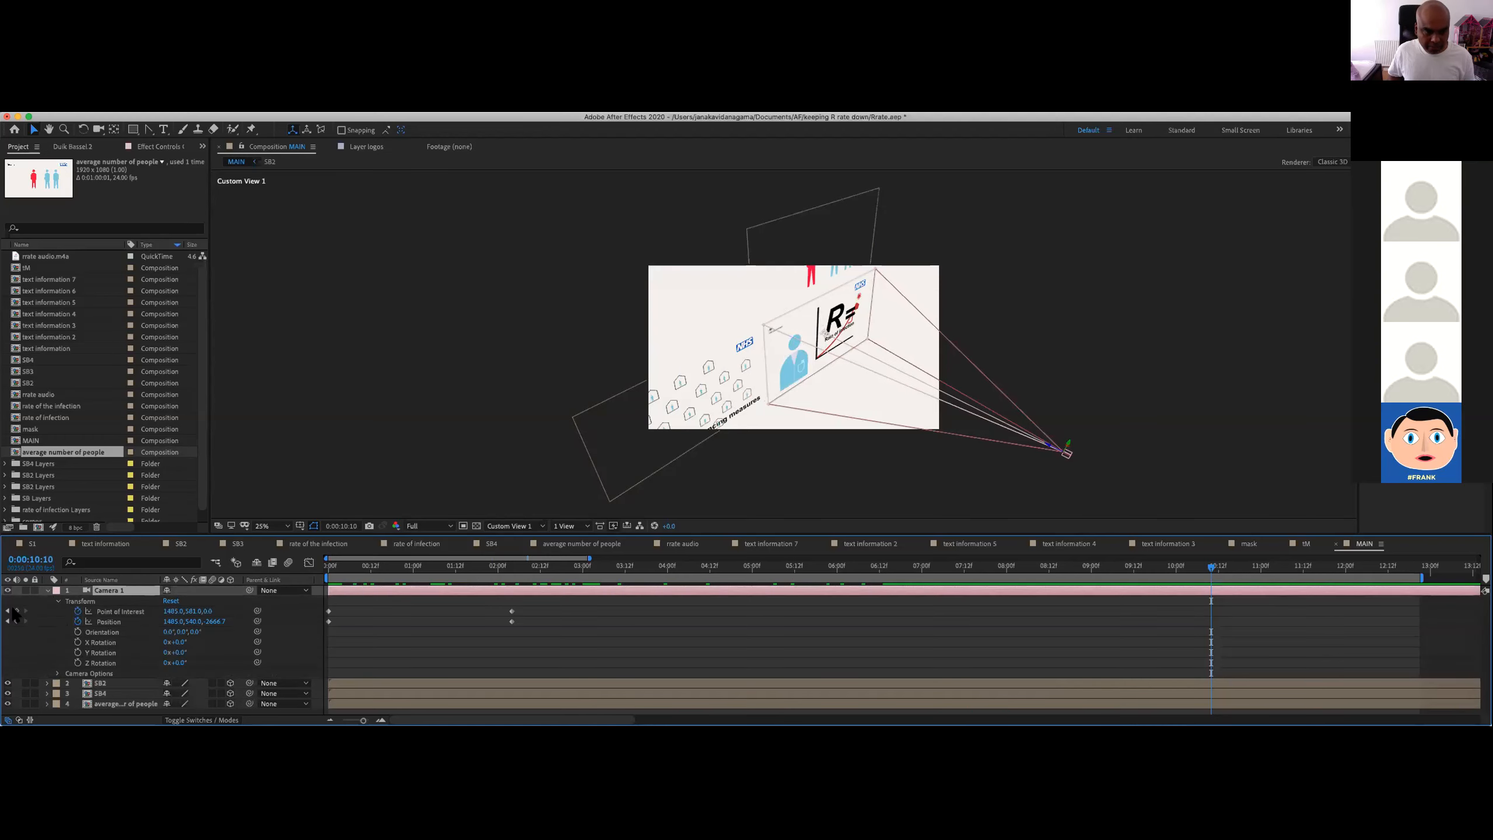
mouse_move(1067, 445)
left_mouse_down()
mouse_move(1039, 301)
mouse_move(1033, 360)
mouse_move(1021, 311)
mouse_move(1059, 345)
mouse_move(1092, 445)
left_mouse_up()
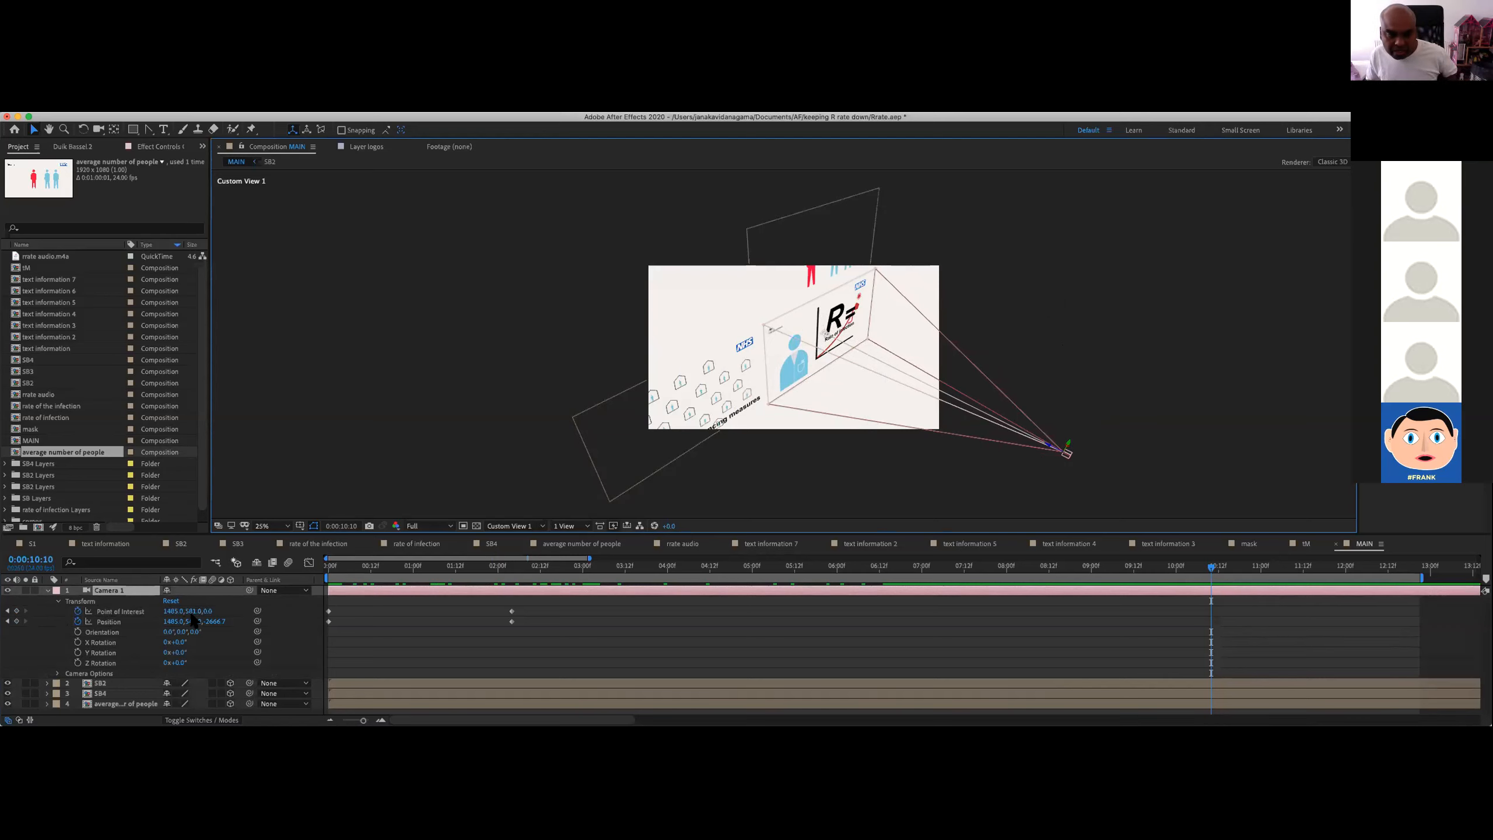
left_click_drag(193, 613, 236, 609)
key("super+z")
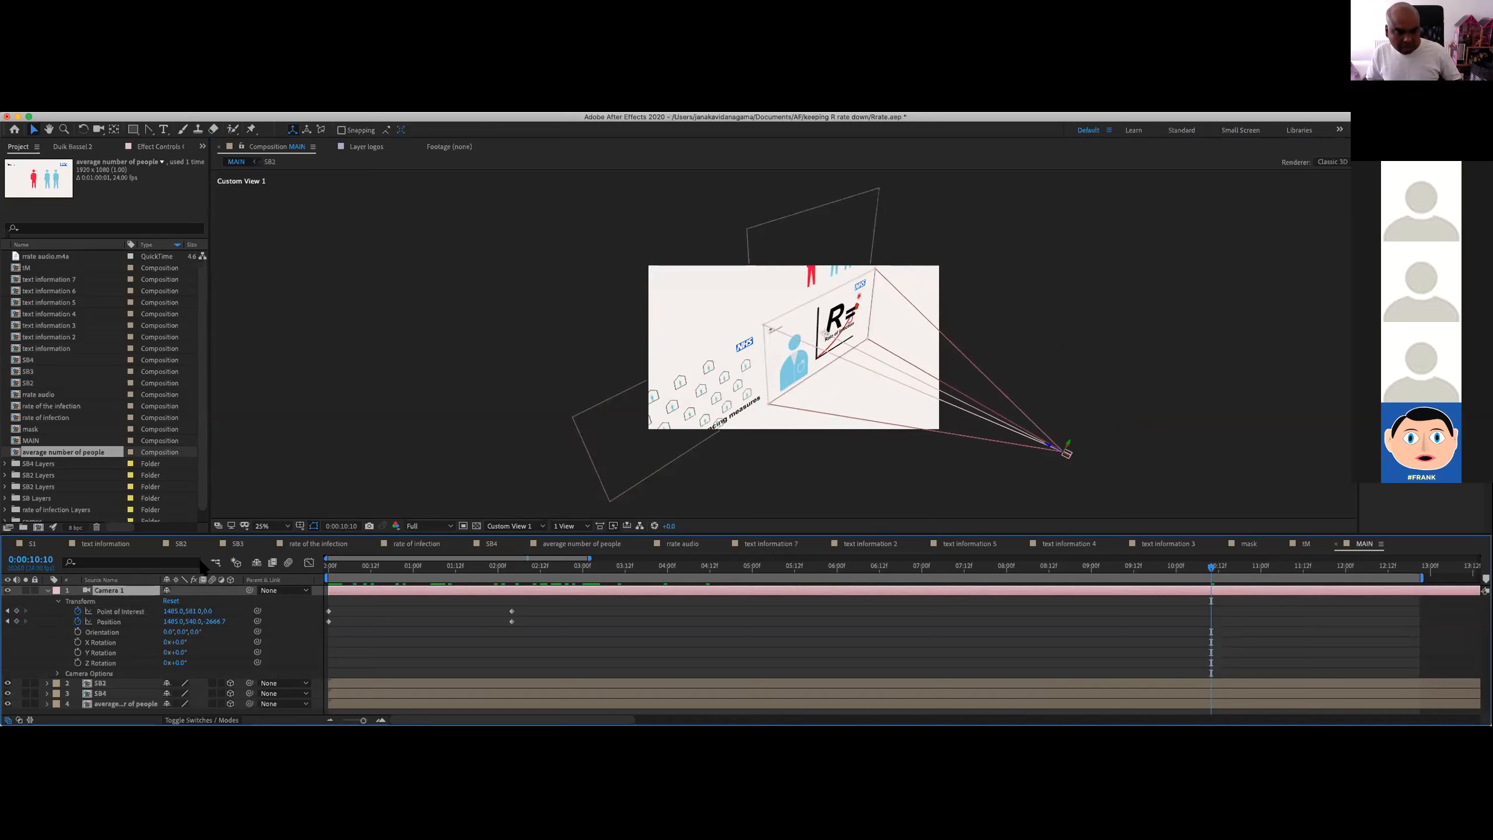
left_click_drag(175, 615, 257, 566)
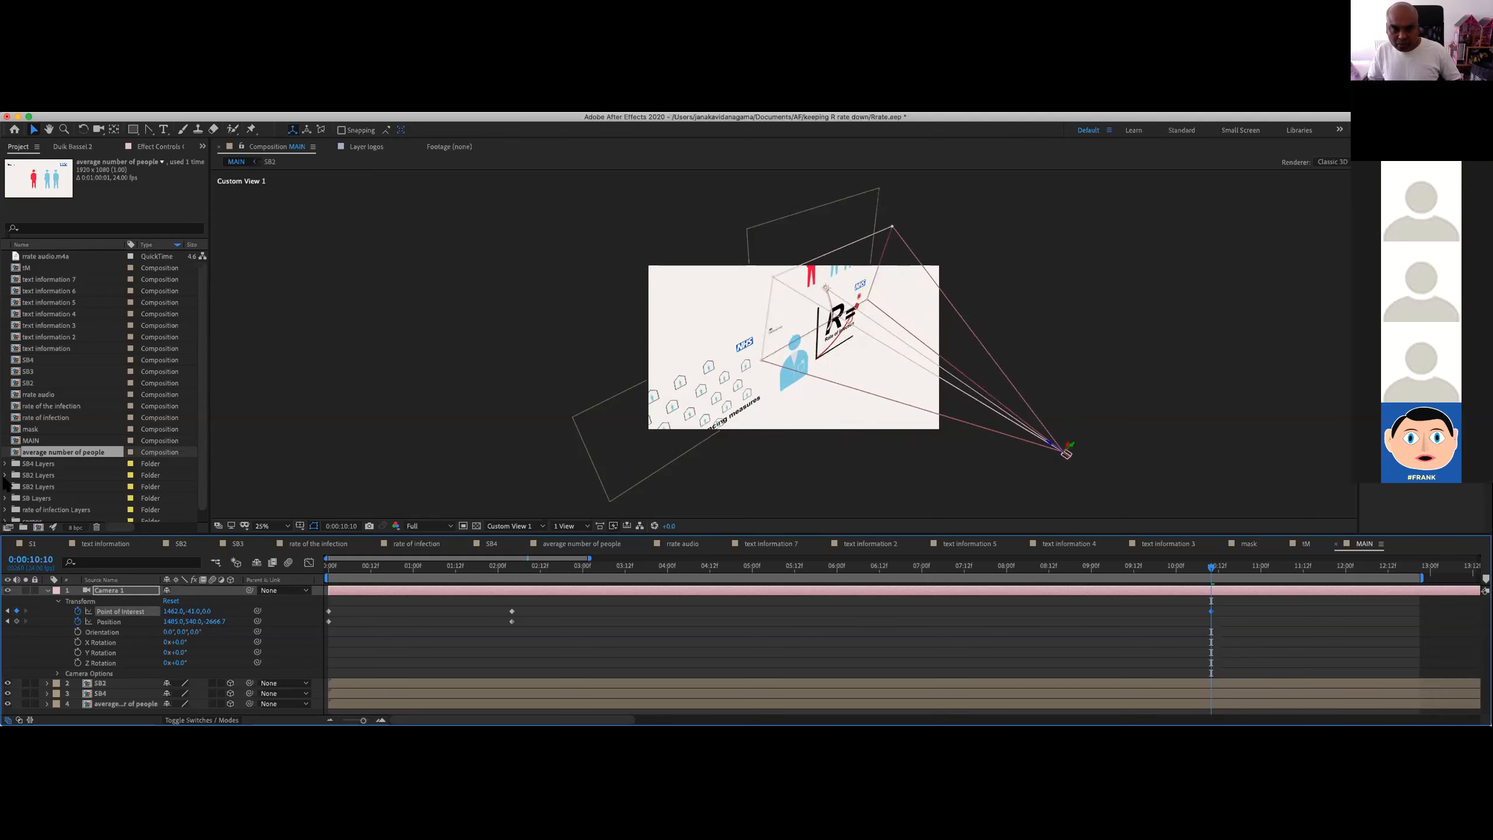
left_click_drag(194, 611, 136, 674)
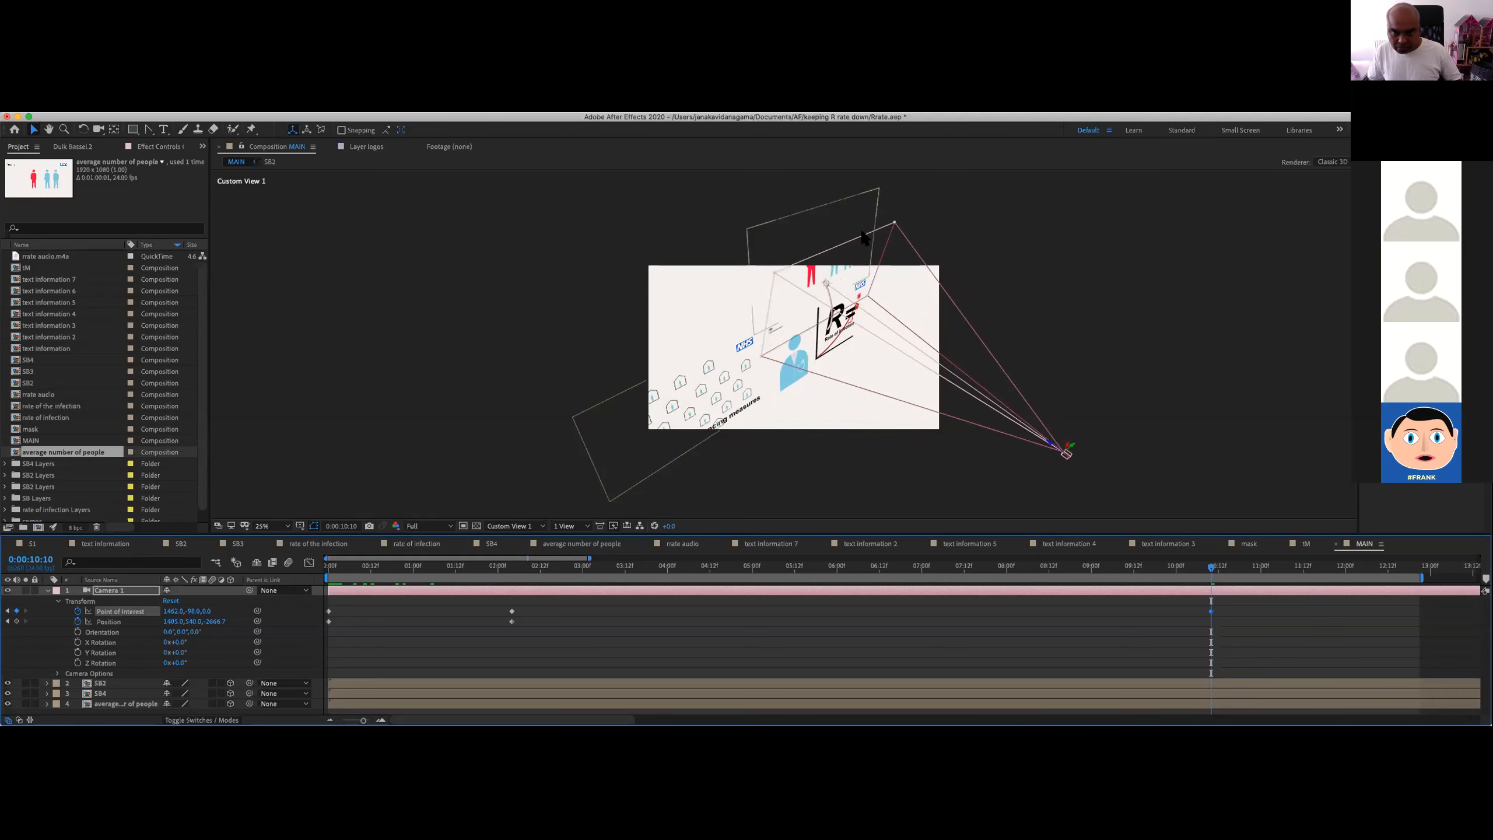
left_click_drag(829, 285, 819, 254)
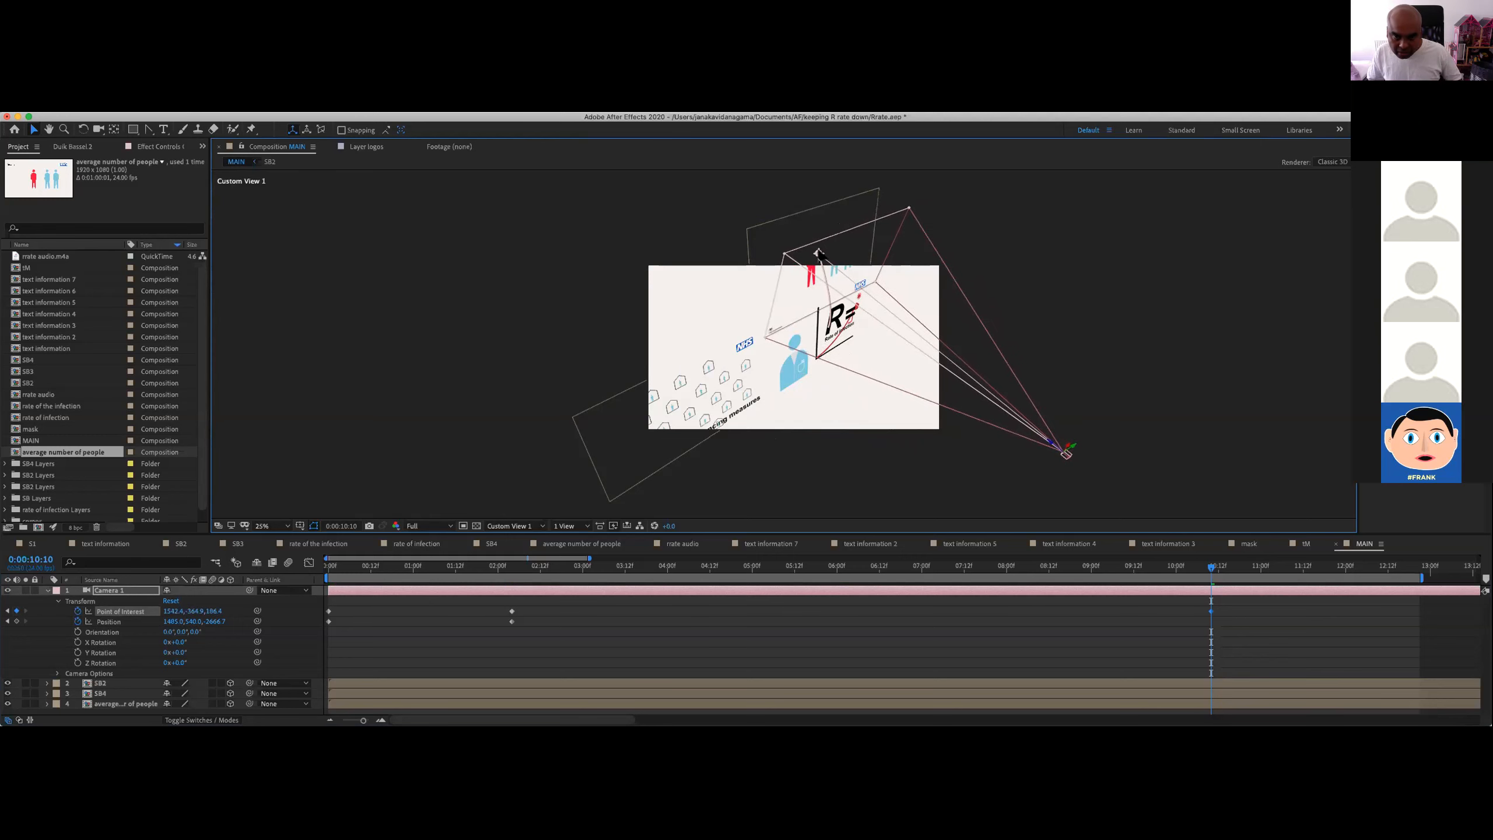
Step: Raise Camera 1's position at 0:00:10:10 to a Y value of about -625, level with the average number of people scene
left_click(109, 622)
left_click_drag(1071, 451, 1014, 409)
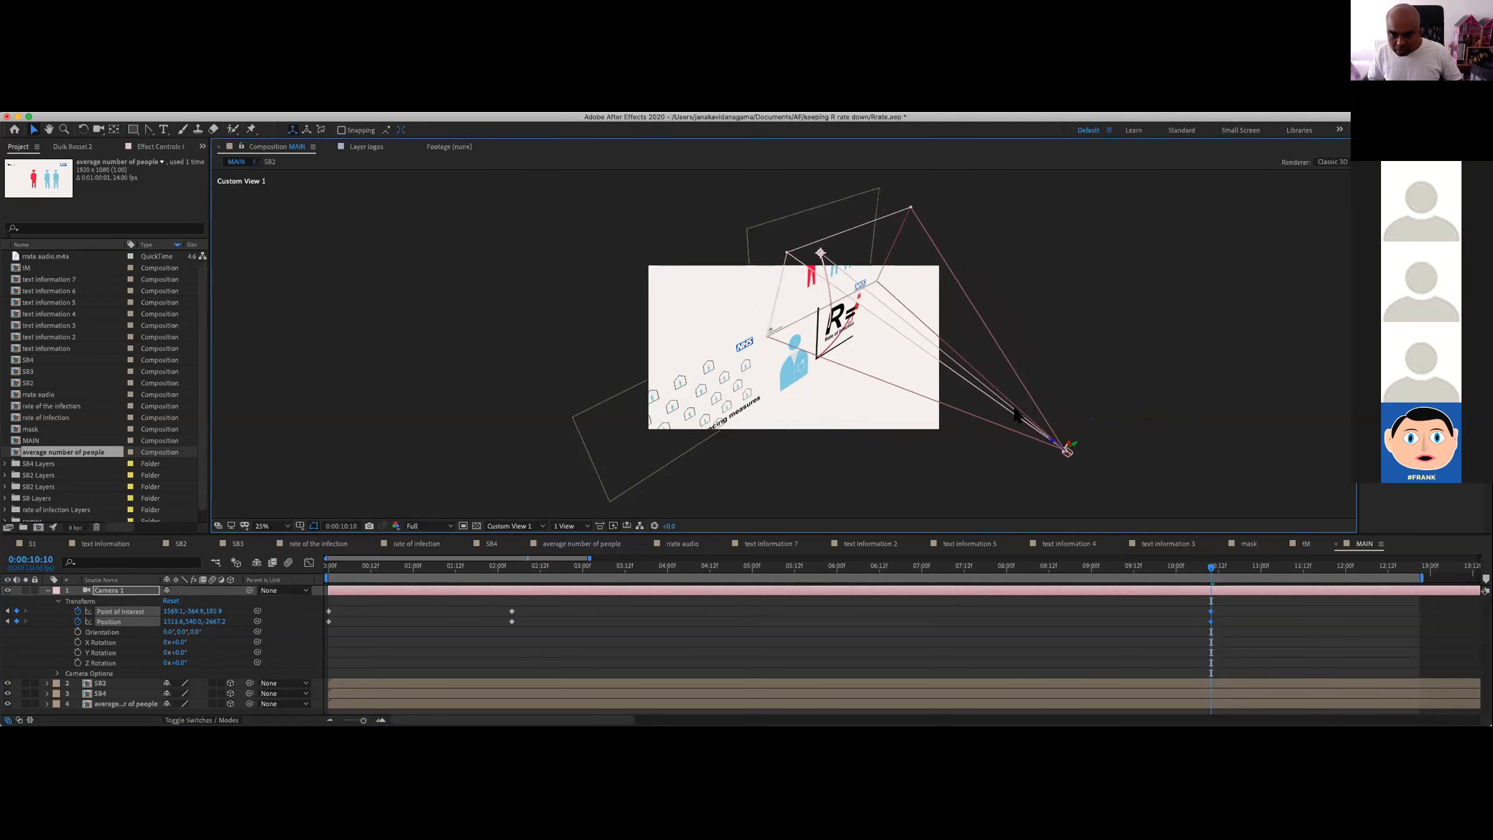
left_click_drag(1085, 456, 962, 402)
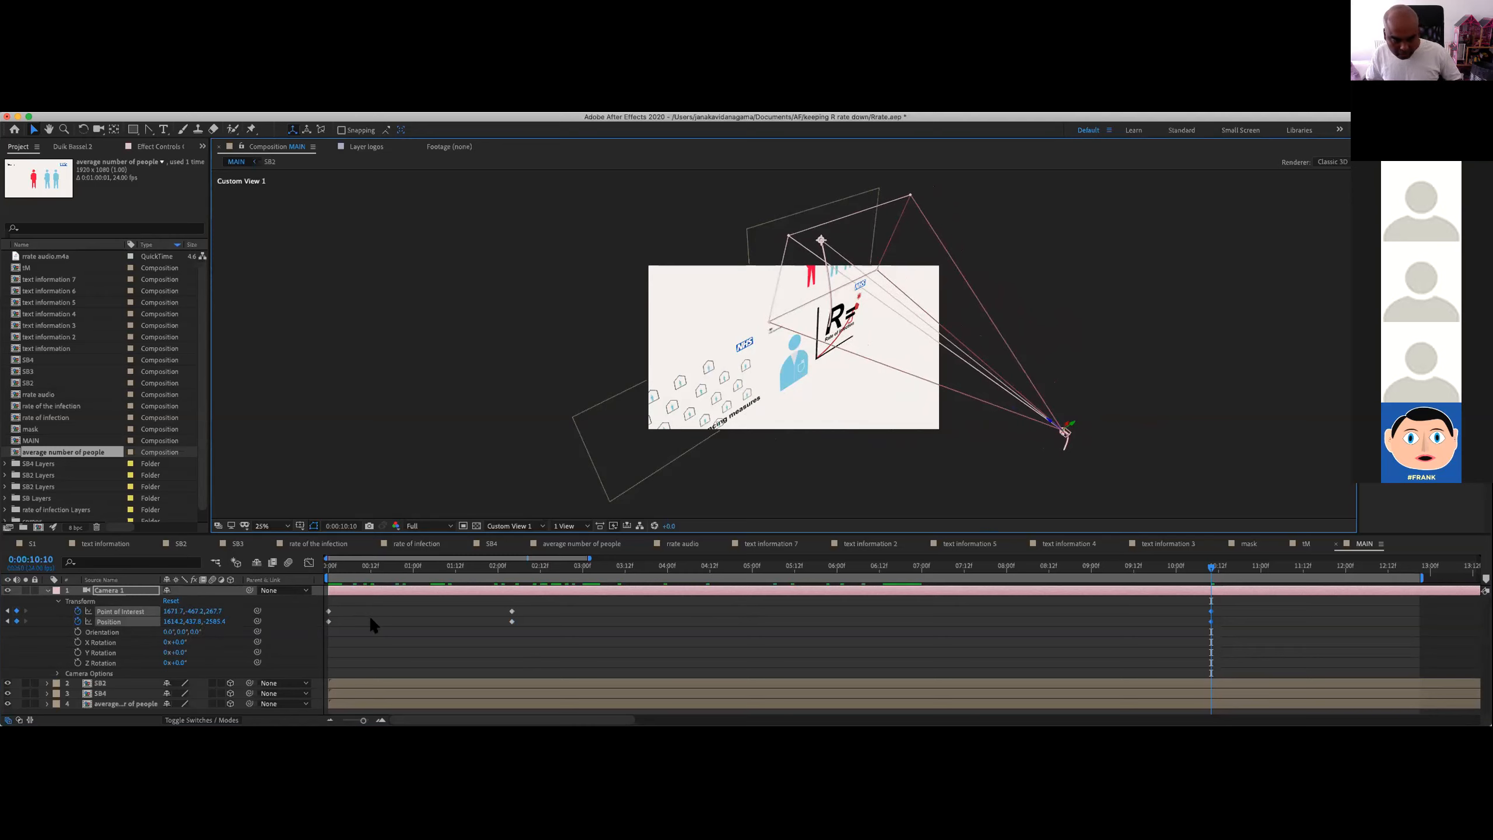
left_click_drag(195, 622, 73, 622)
left_click_drag(194, 627, 33, 621)
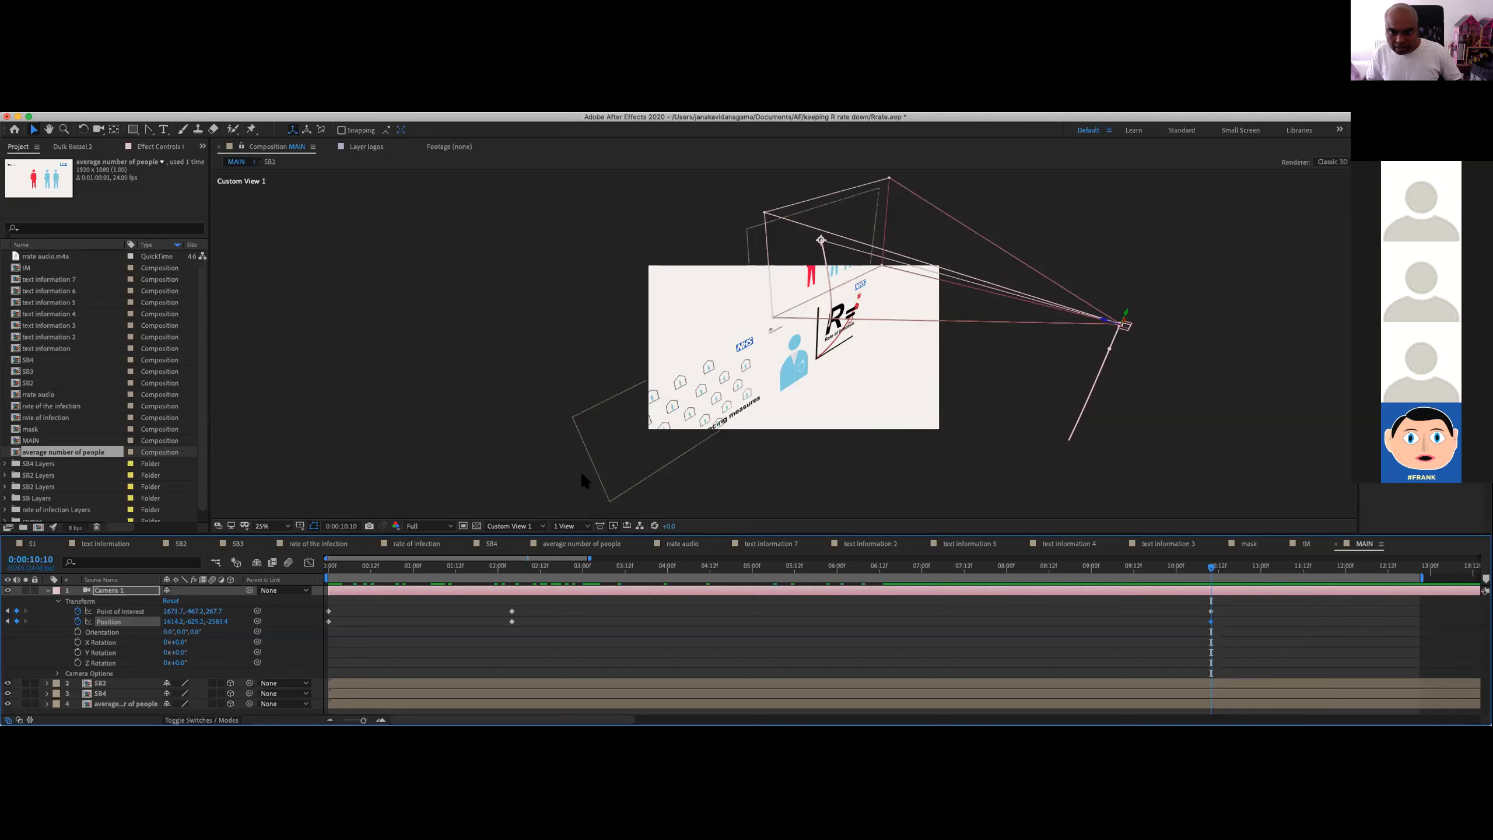
Step: Preview the camera move through the Active Camera view from the start of MAIN
left_click(502, 526)
left_click(506, 535)
key("Home")
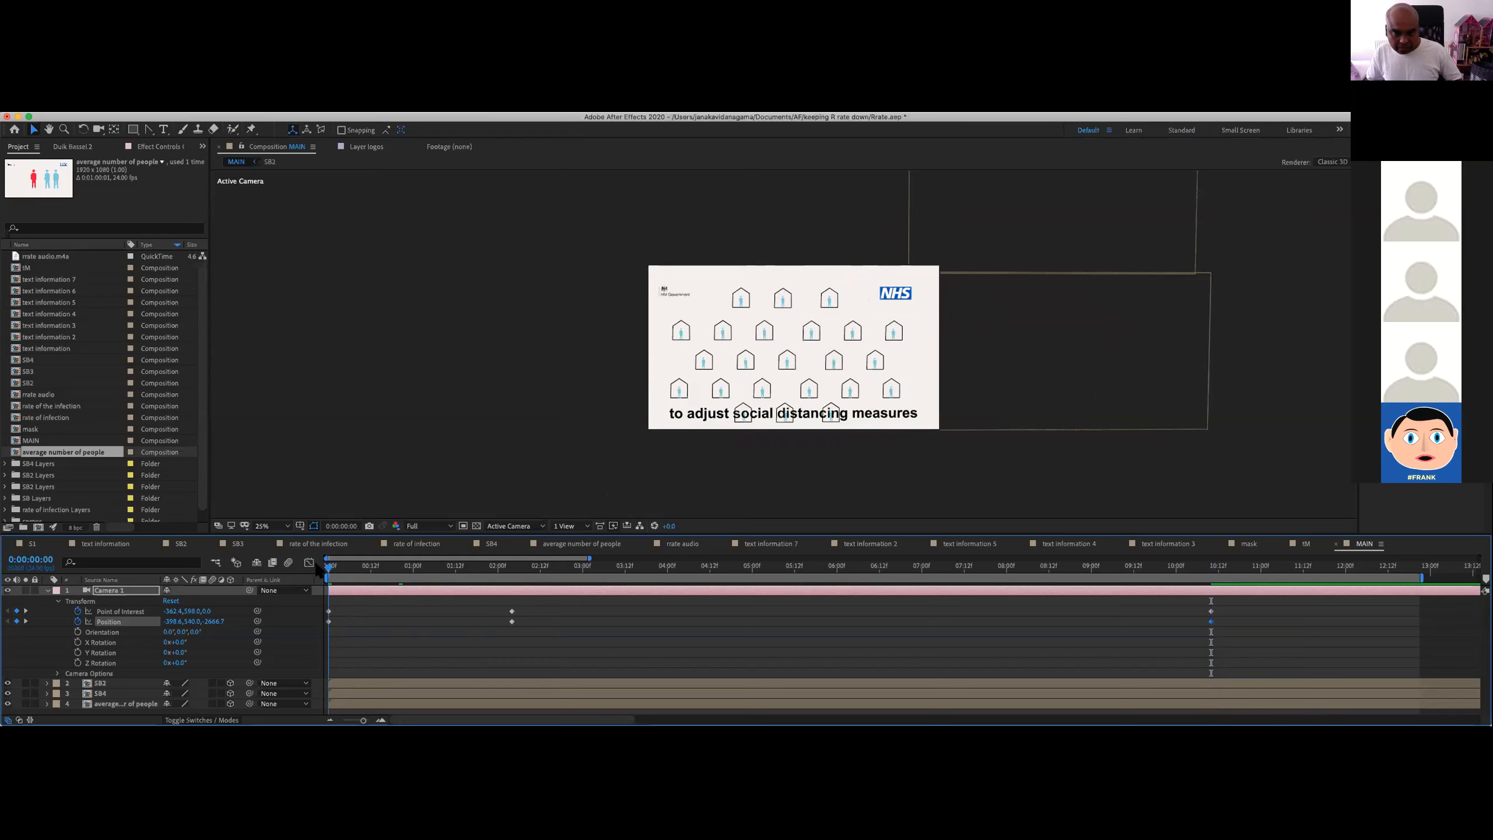
key("space")
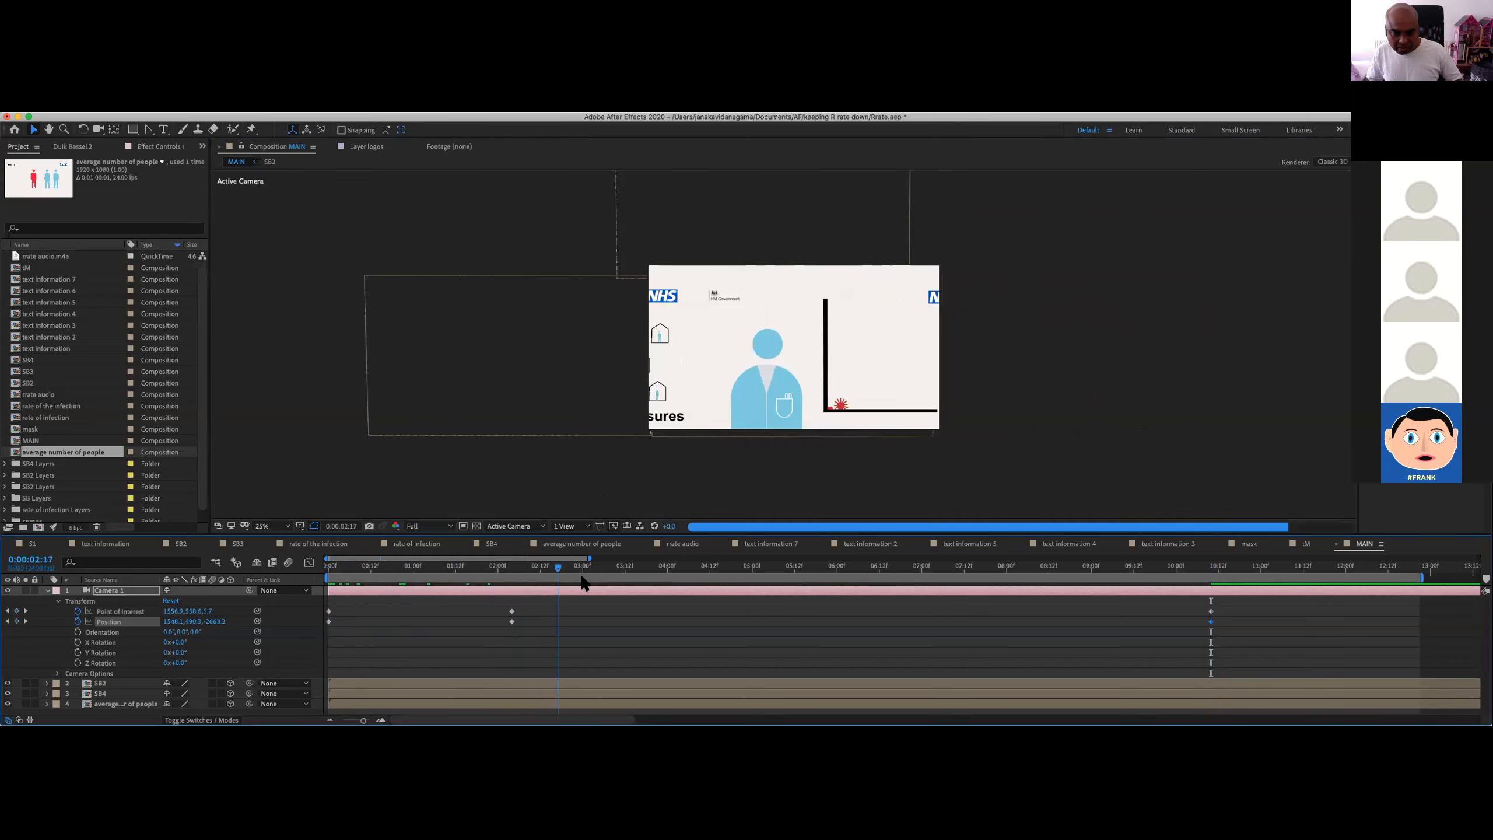
left_click_drag(581, 576, 742, 593)
key("space")
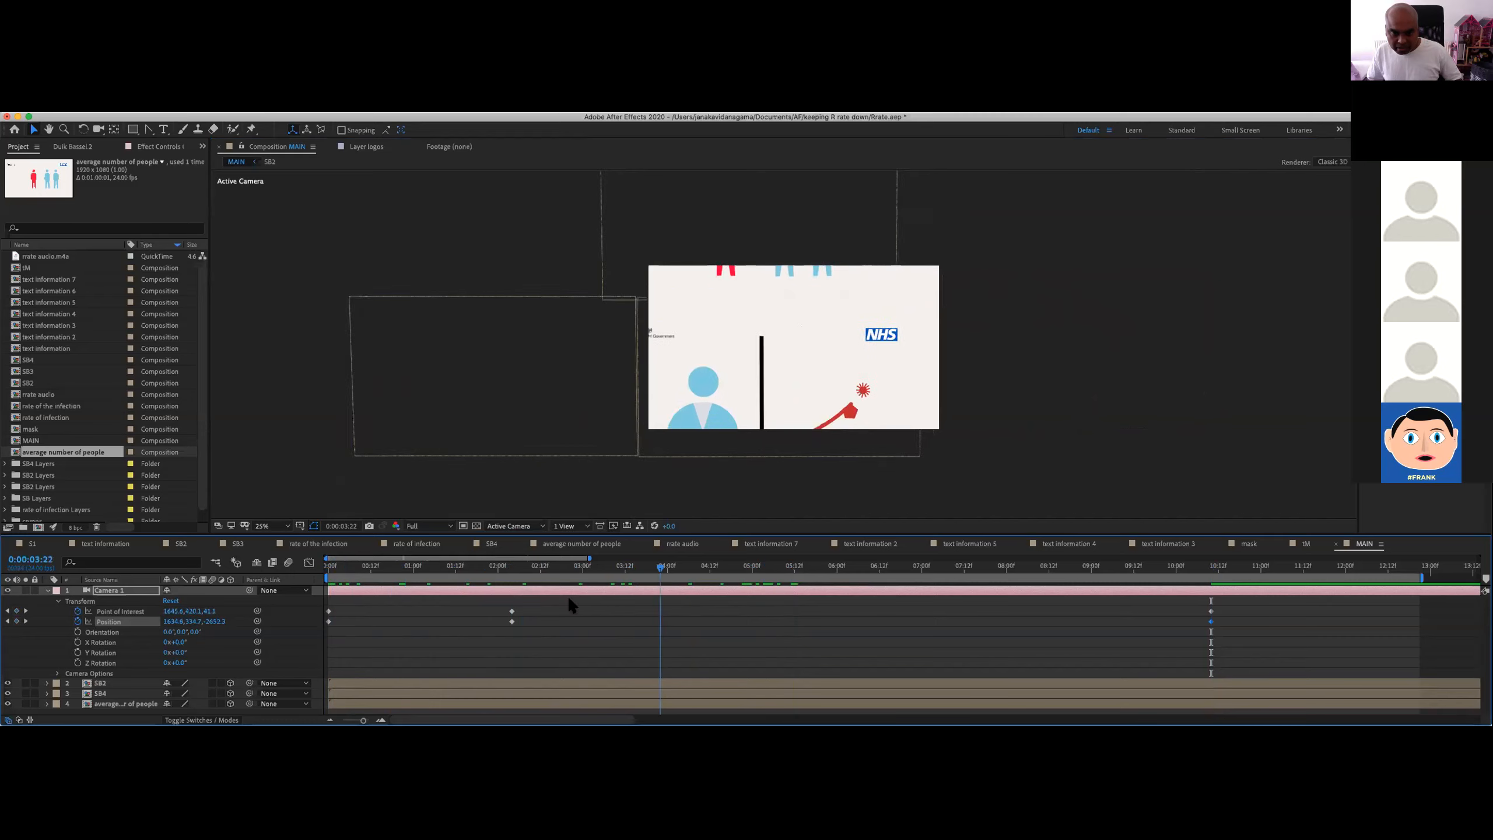
Step: Copy Camera 1's point of interest and position keyframes at 0:00:02:04 and paste them at 0:00:07:11 to hold the framing
left_click_drag(899, 585, 511, 612)
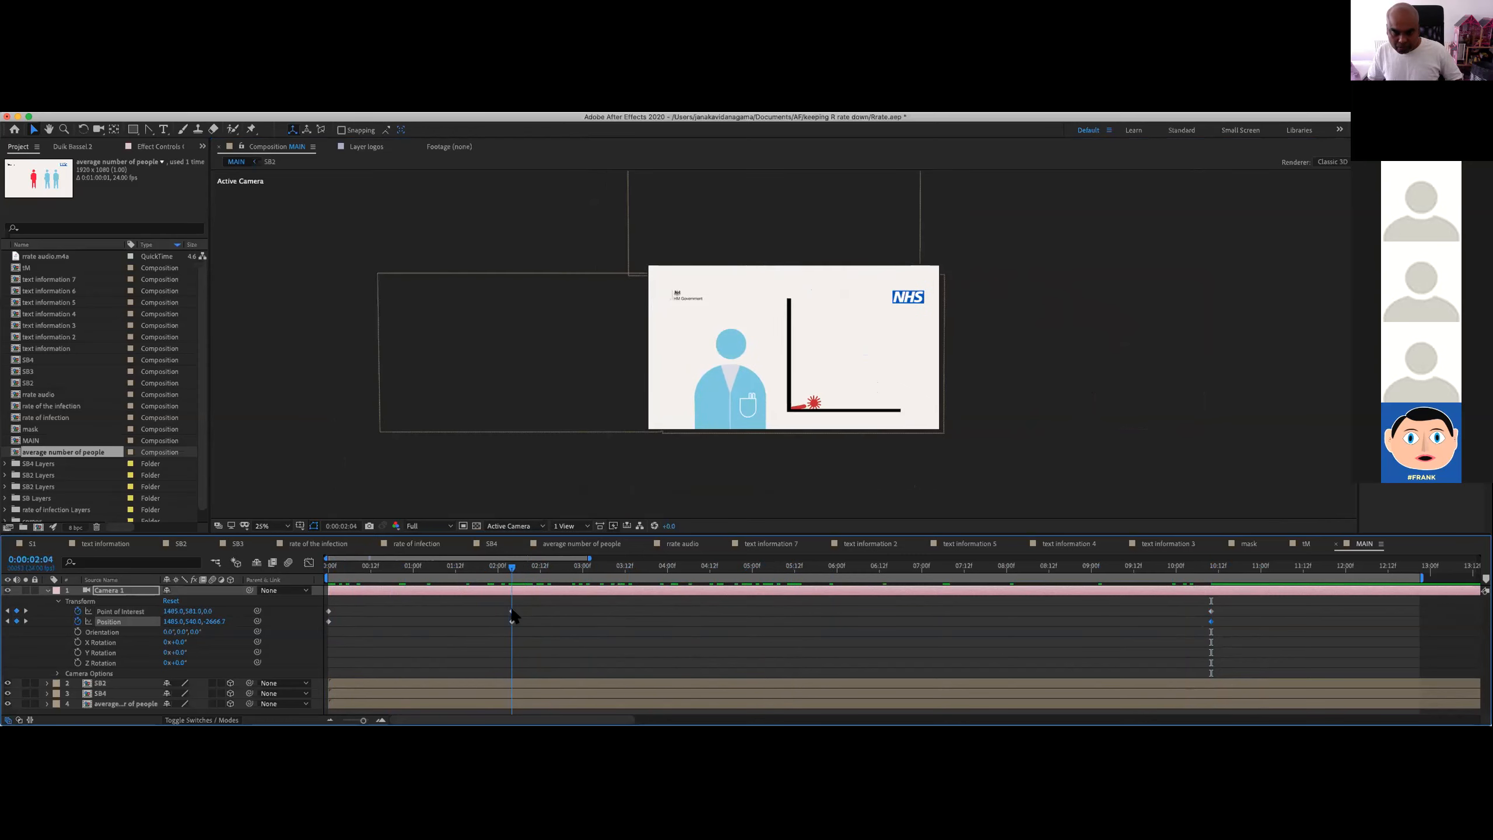
left_click_drag(495, 604, 529, 631)
right_click(511, 612)
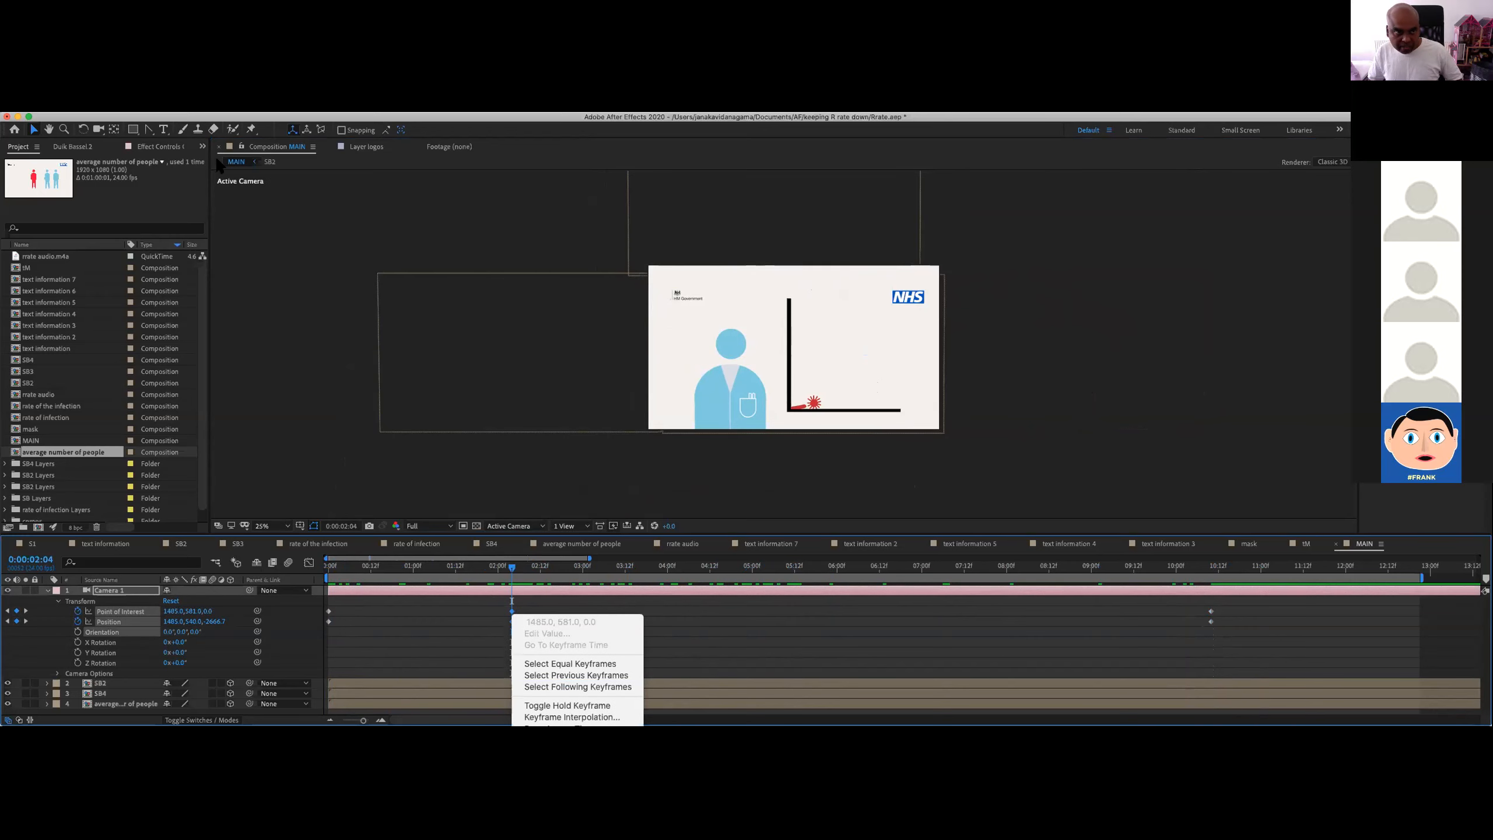
left_click(89, 99)
left_click(89, 99)
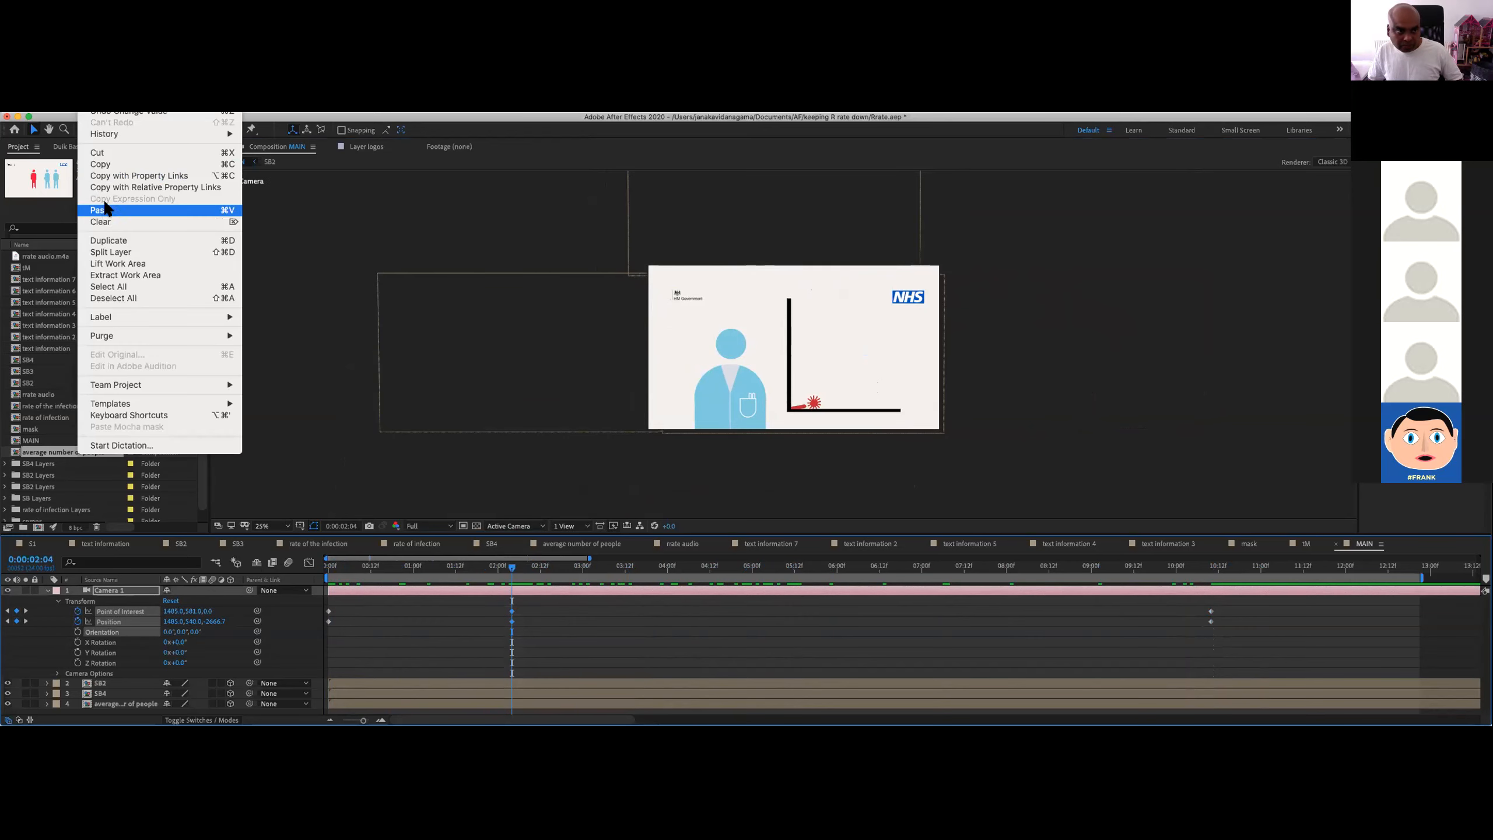
left_click(107, 169)
left_click_drag(517, 572, 963, 566)
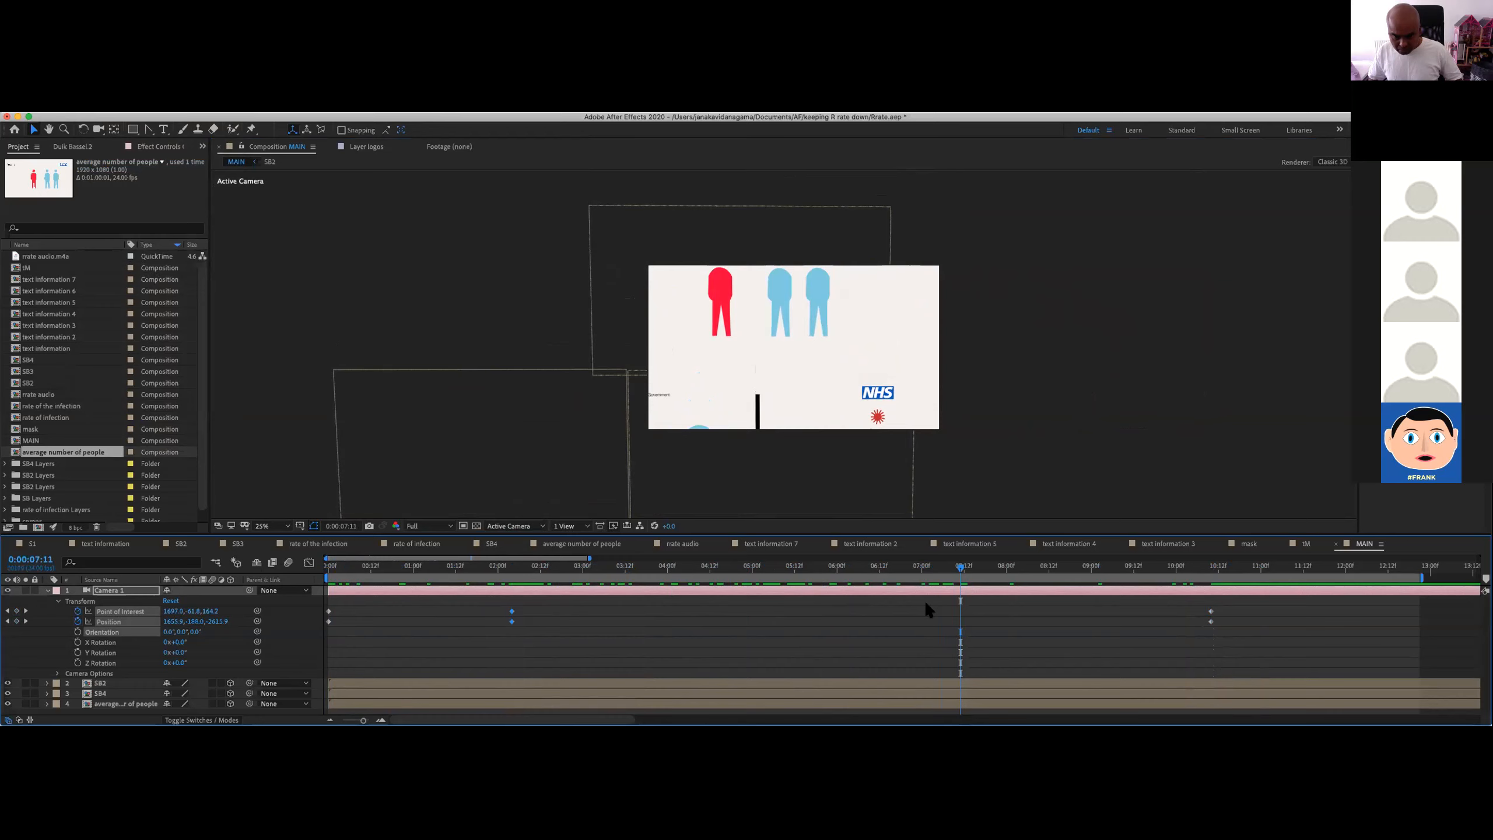
left_click(88, 108)
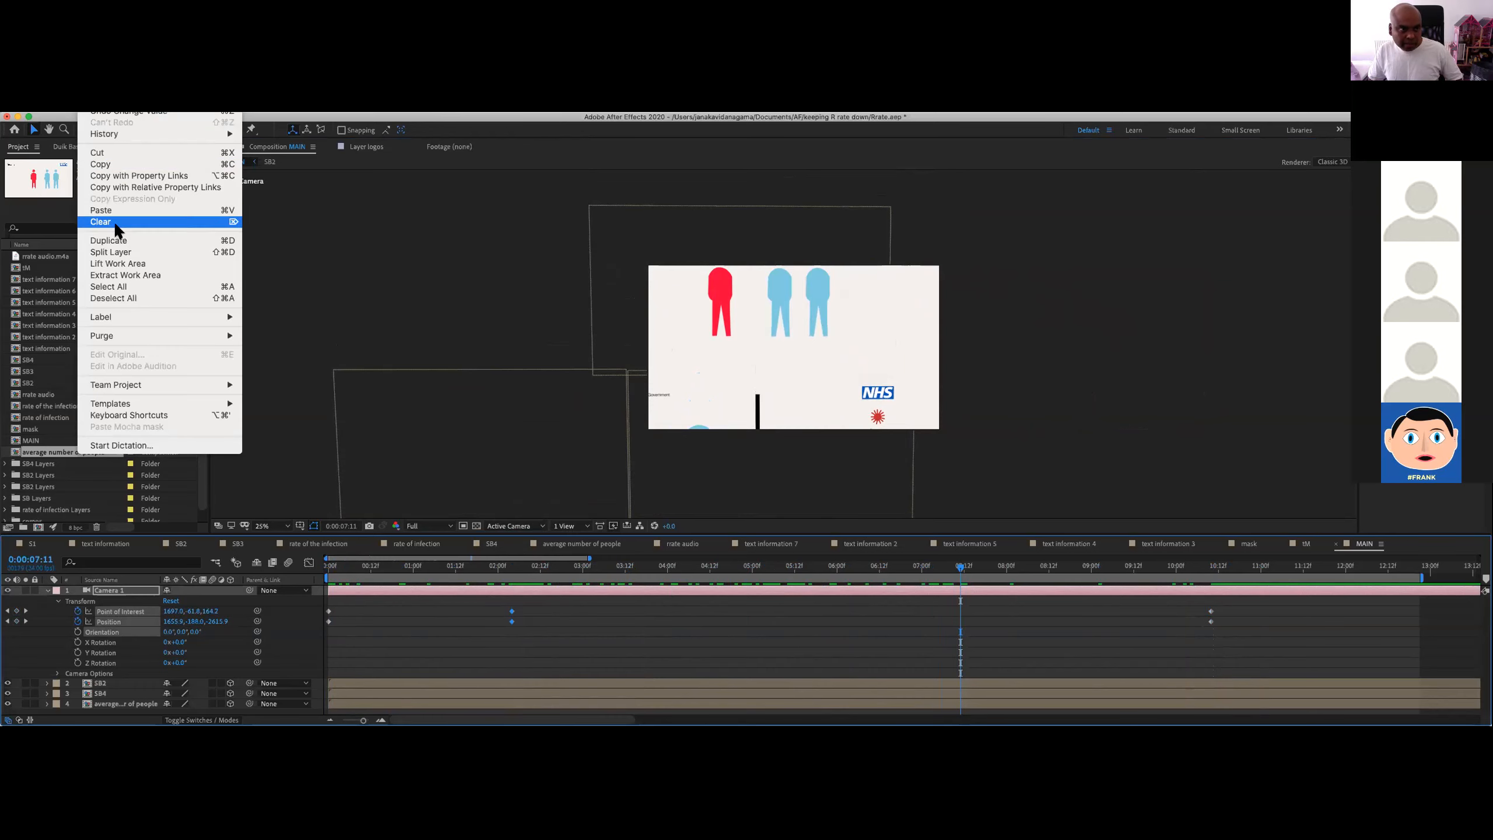
left_click(99, 207)
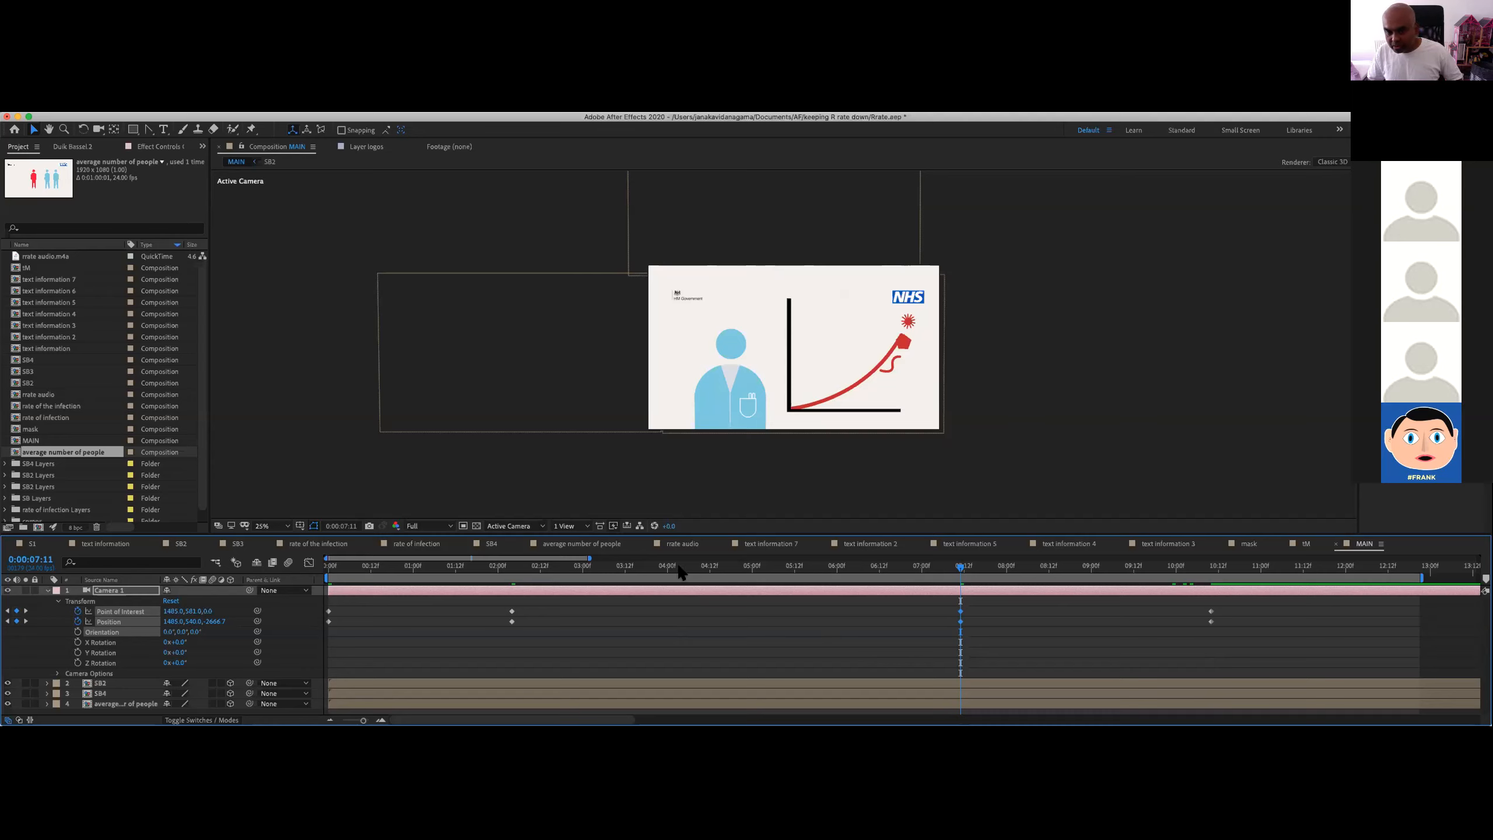
Step: At 0:00:10:11, adjust Camera 1's point of interest and position so the three figures and both logos fit in the frame
left_click_drag(675, 566, 1214, 605)
scroll(783, 343, "up", 2)
scroll(752, 350, "down", 2)
scroll(753, 350, "up", 2)
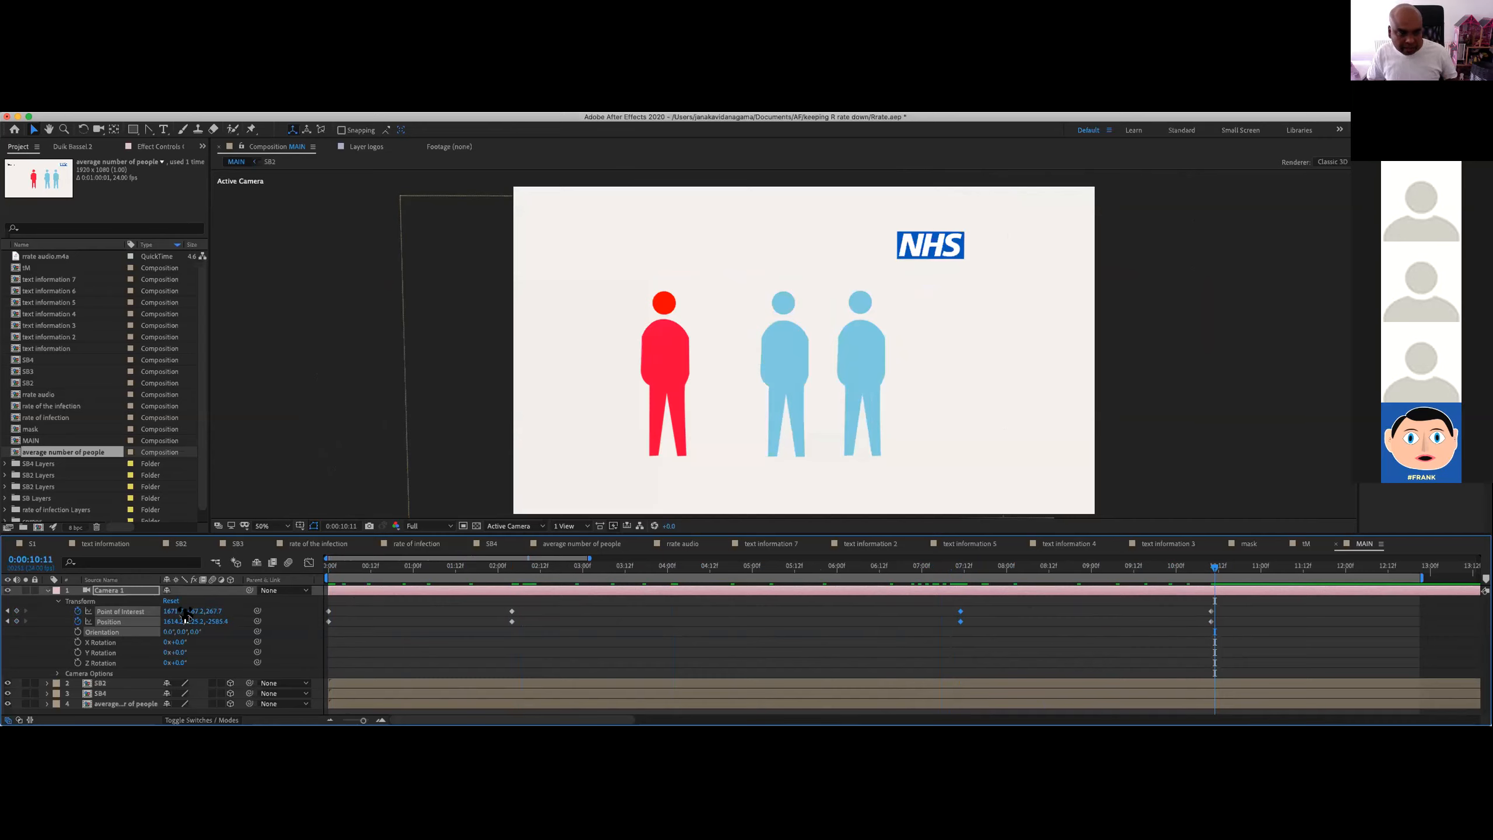
left_click_drag(194, 608, 388, 588)
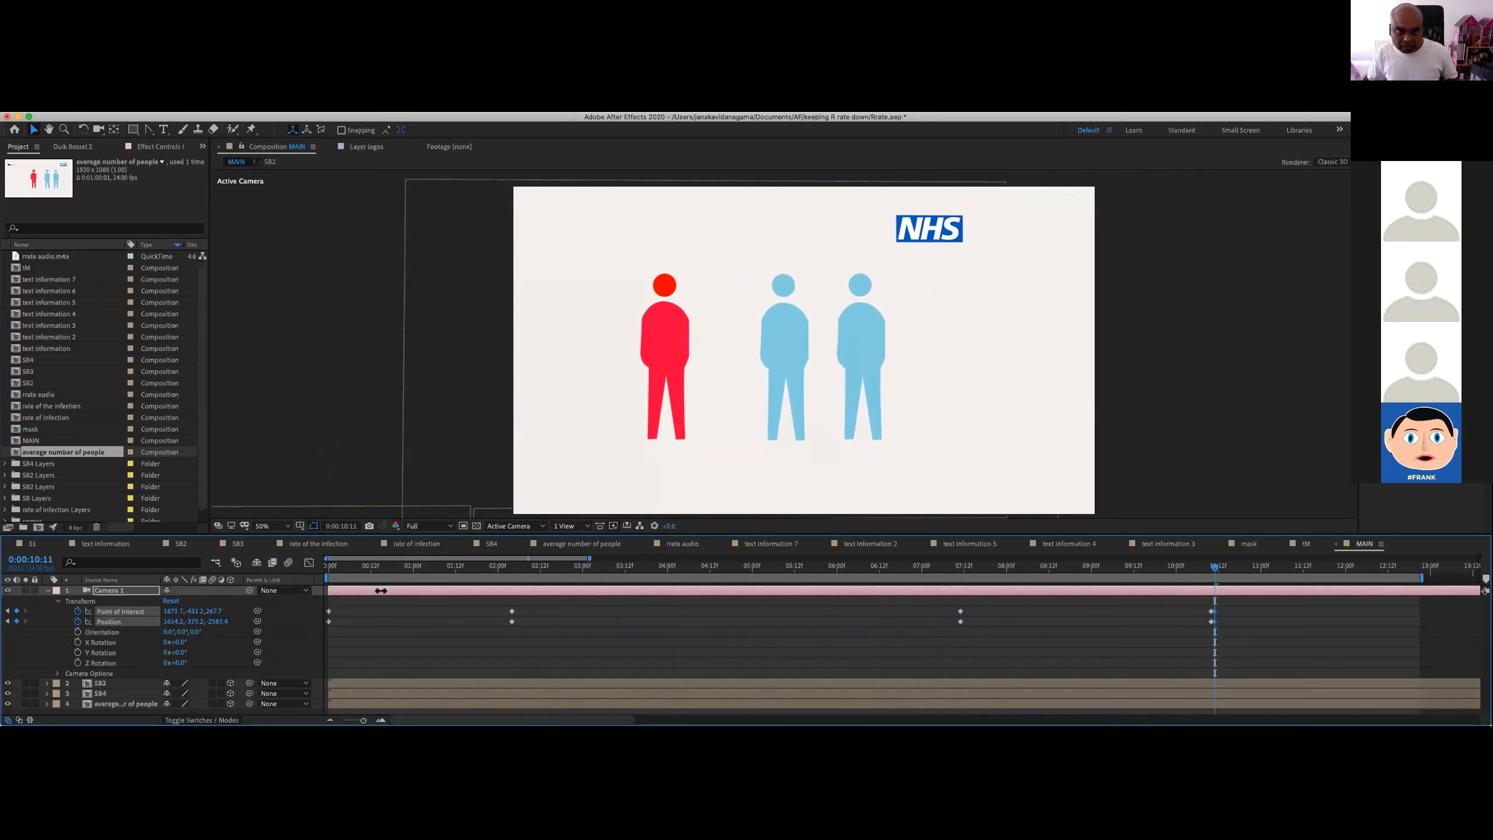
left_click_drag(175, 621, 0, 613)
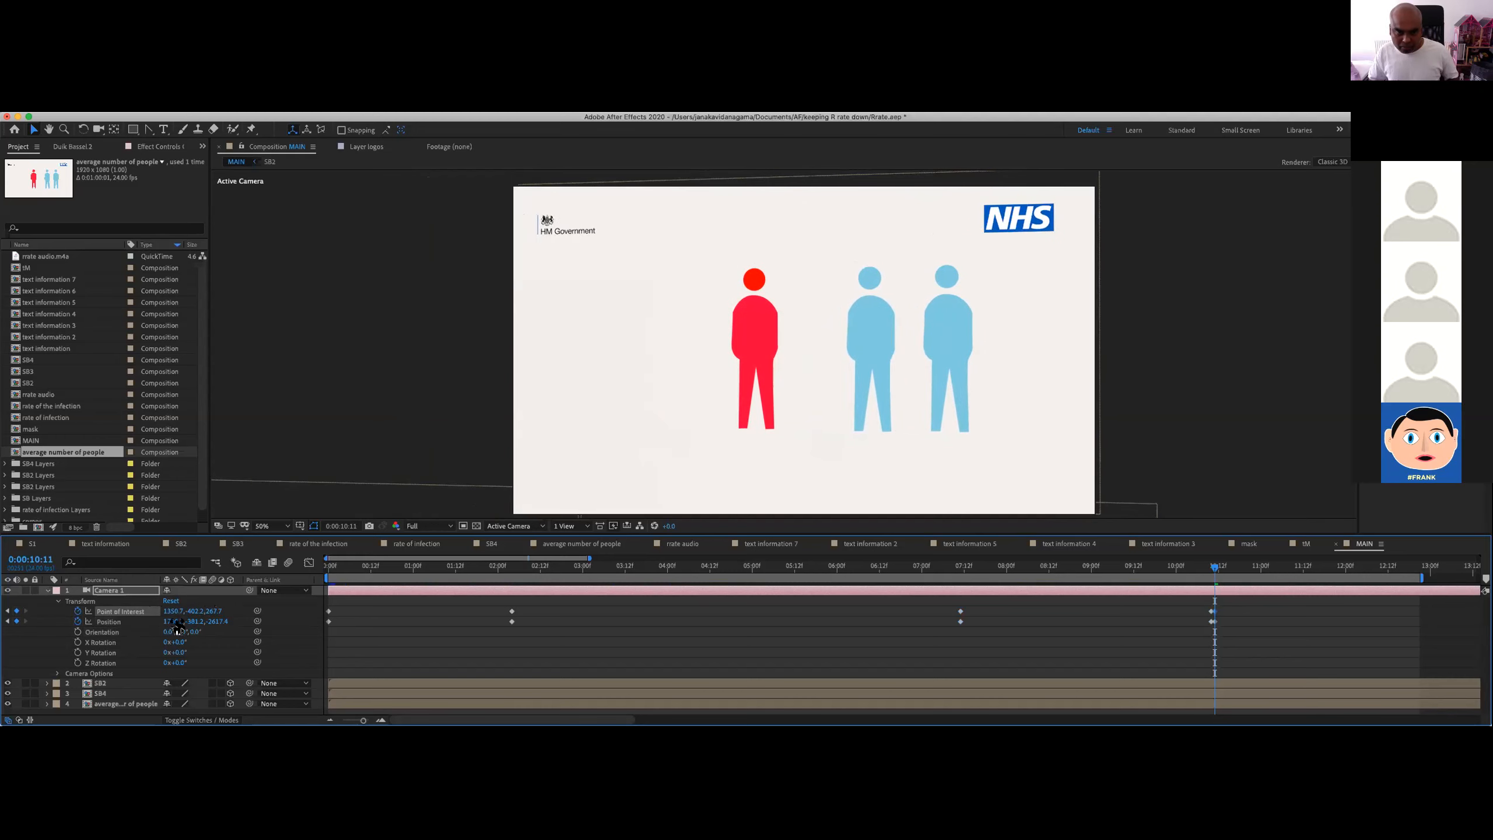
left_click_drag(195, 619, 133, 654)
left_click_drag(213, 619, 162, 625)
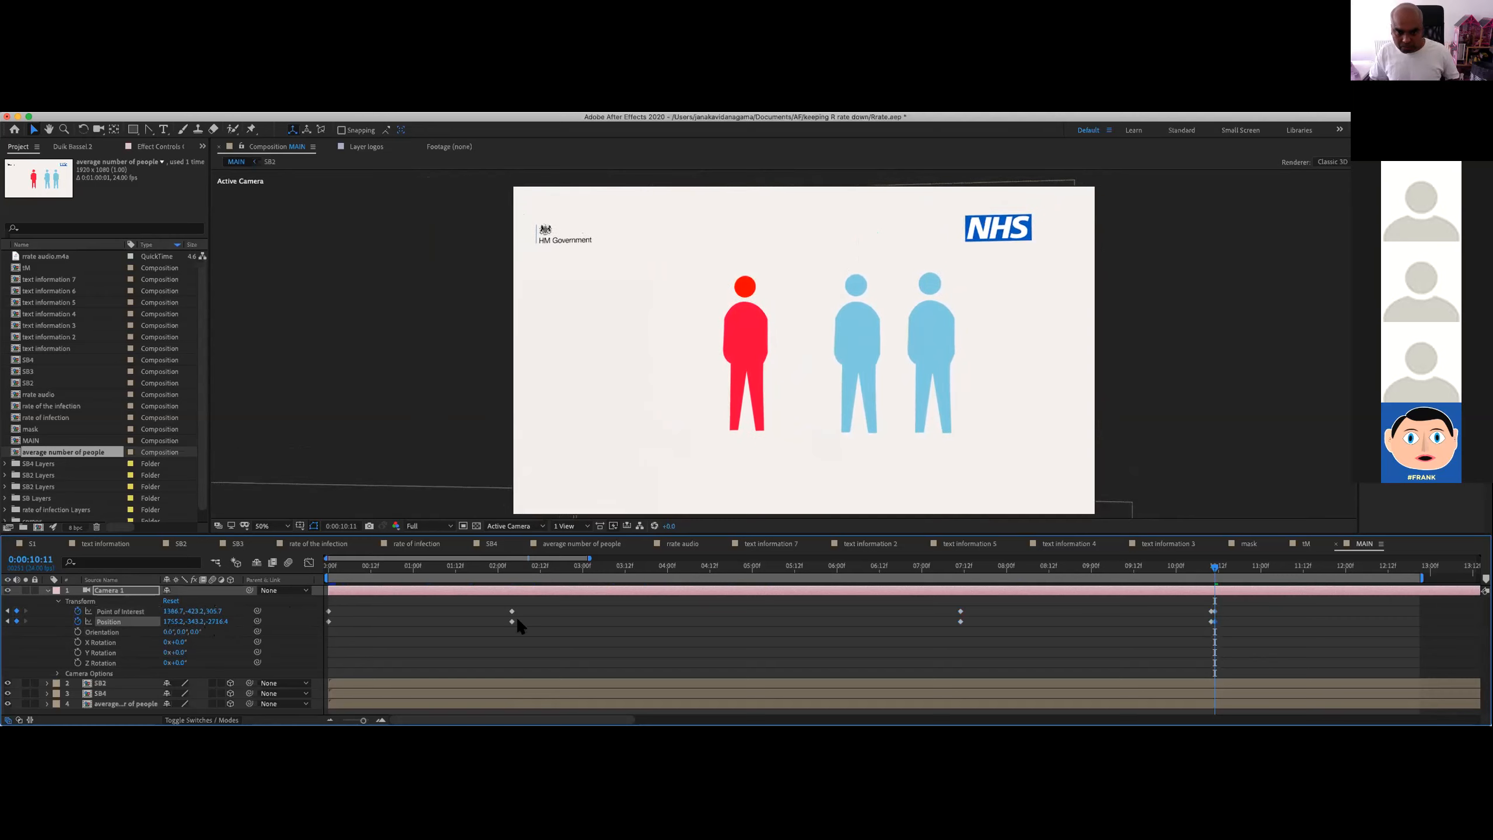
Step: Show MAIN in Custom View 2 and delete Camera 1's extra point of interest keyframe at 0:00:10:10
left_click(510, 526)
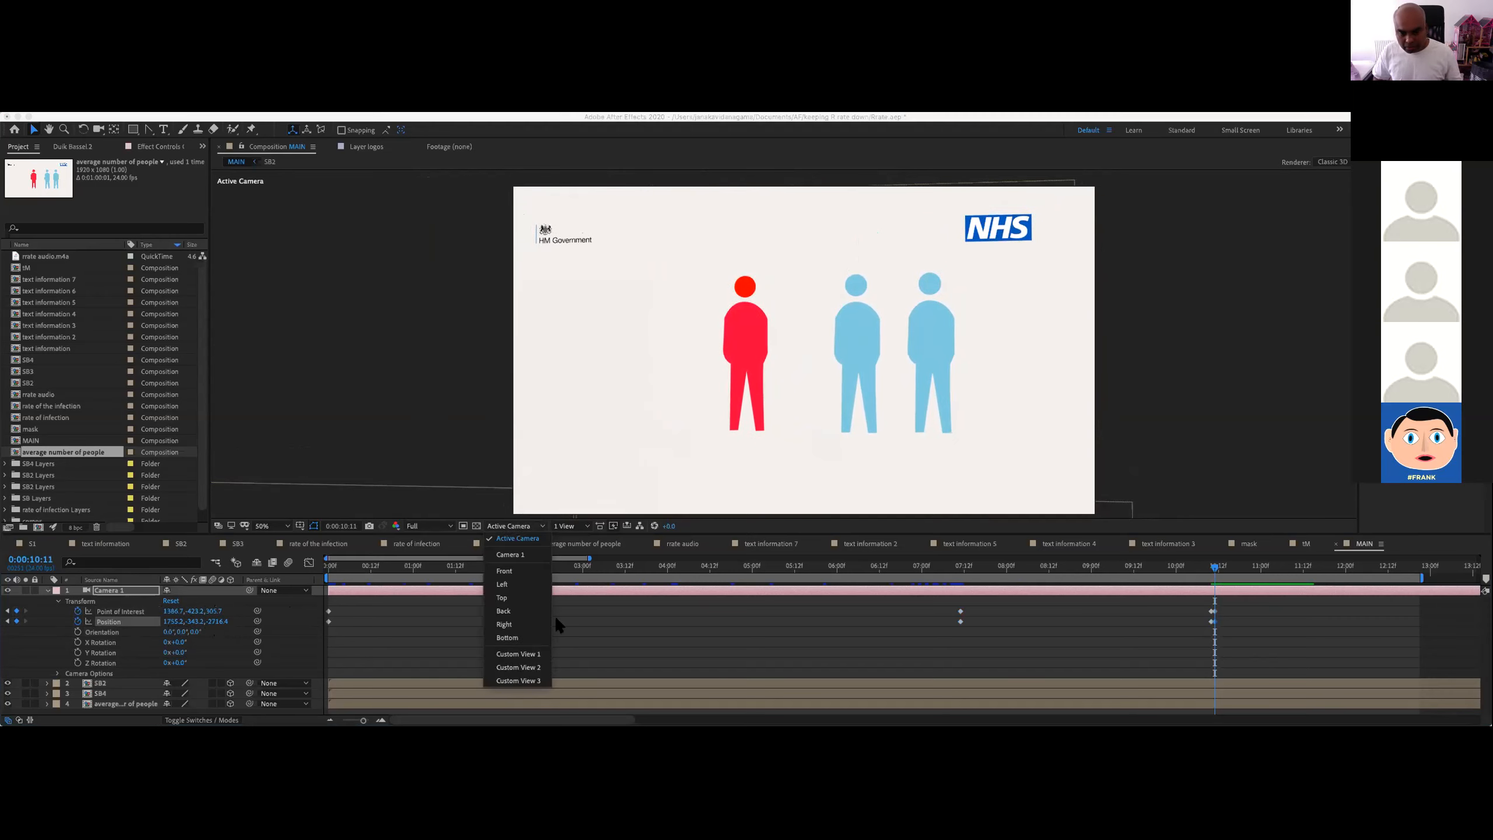
left_click(552, 657)
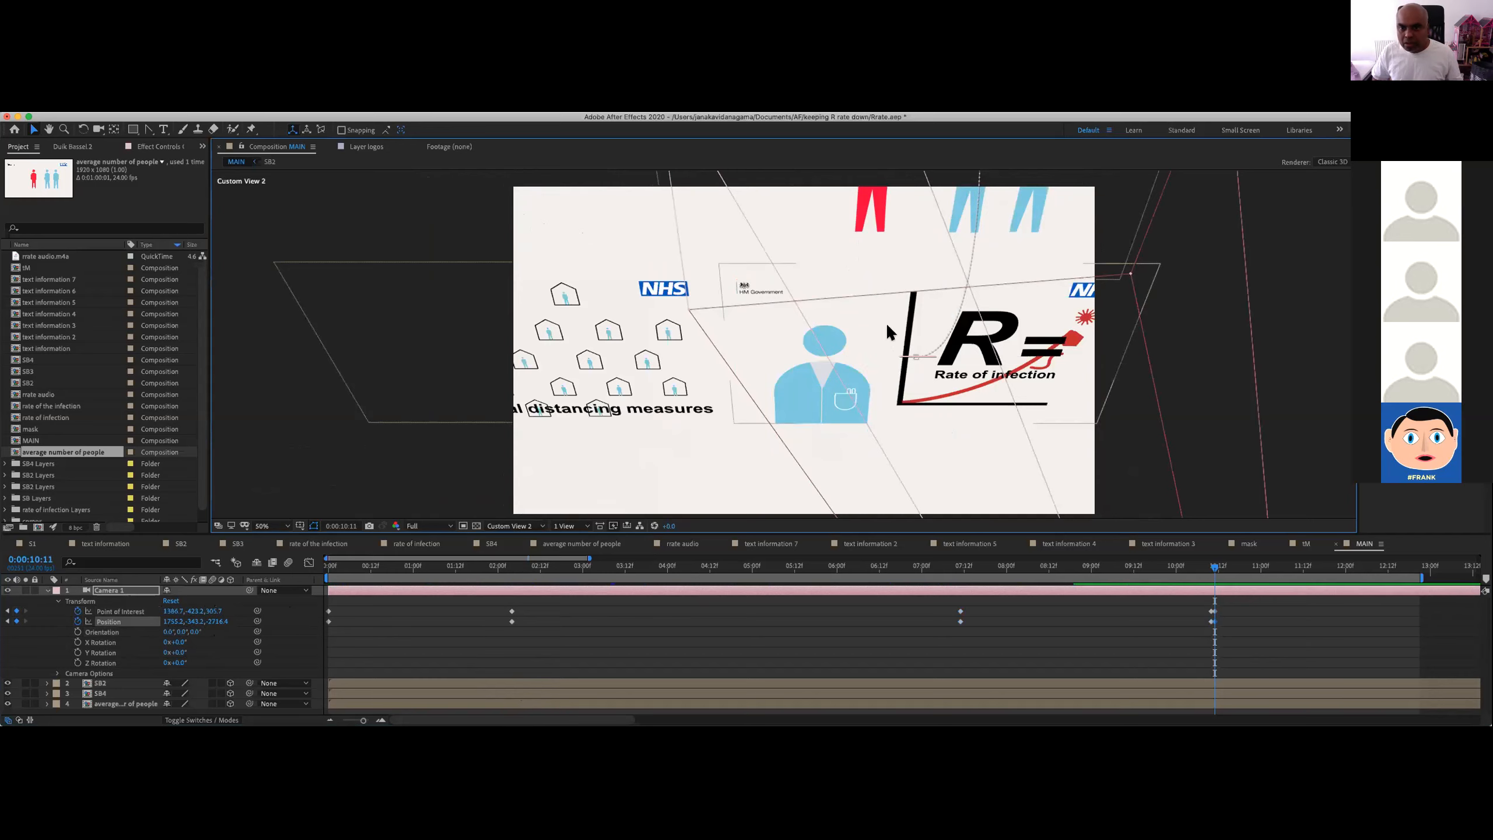
scroll(884, 374, "down", 4)
scroll(885, 374, "up", 2)
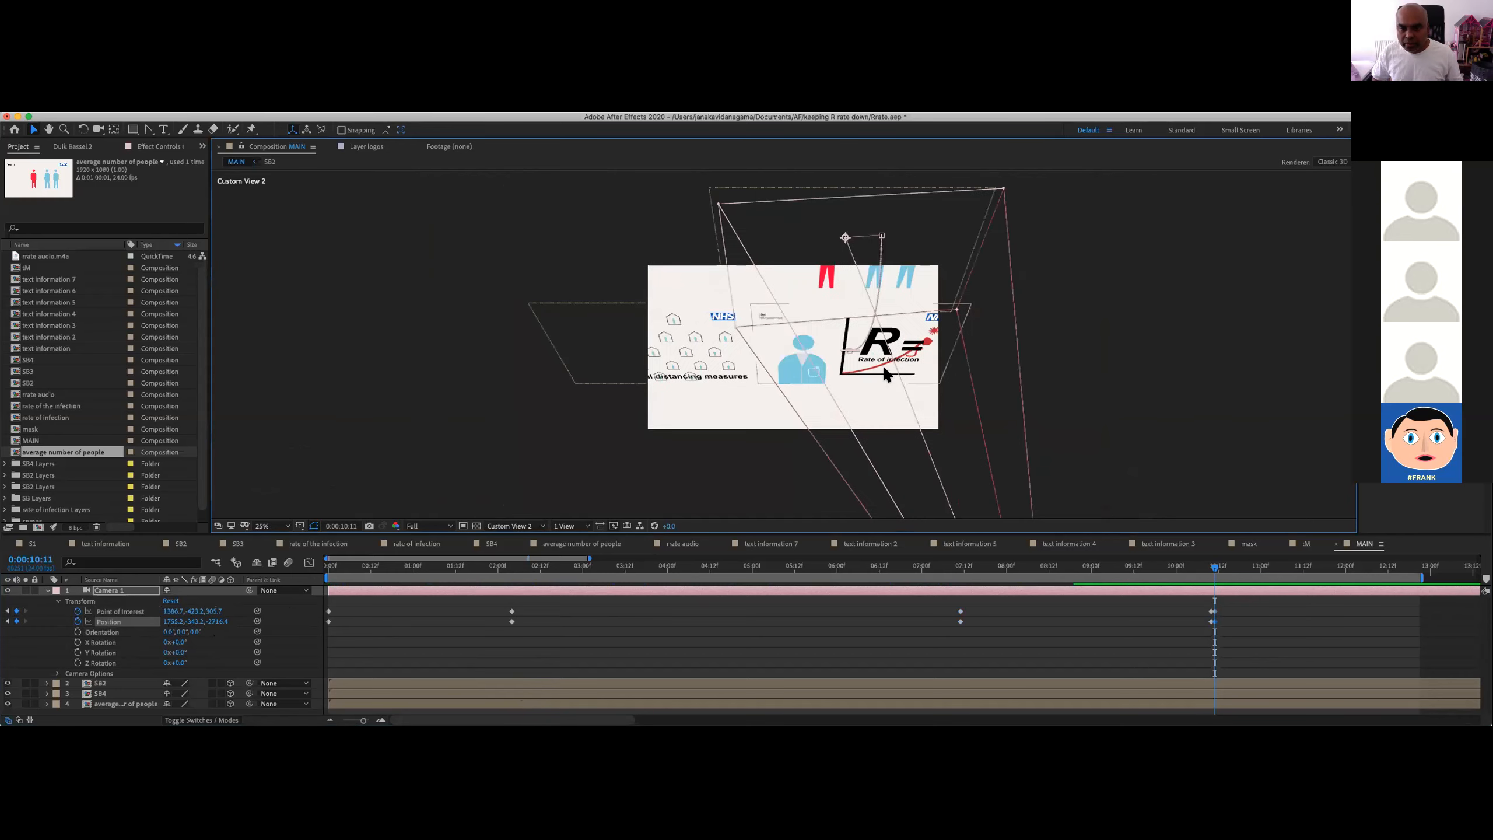
left_click(882, 236)
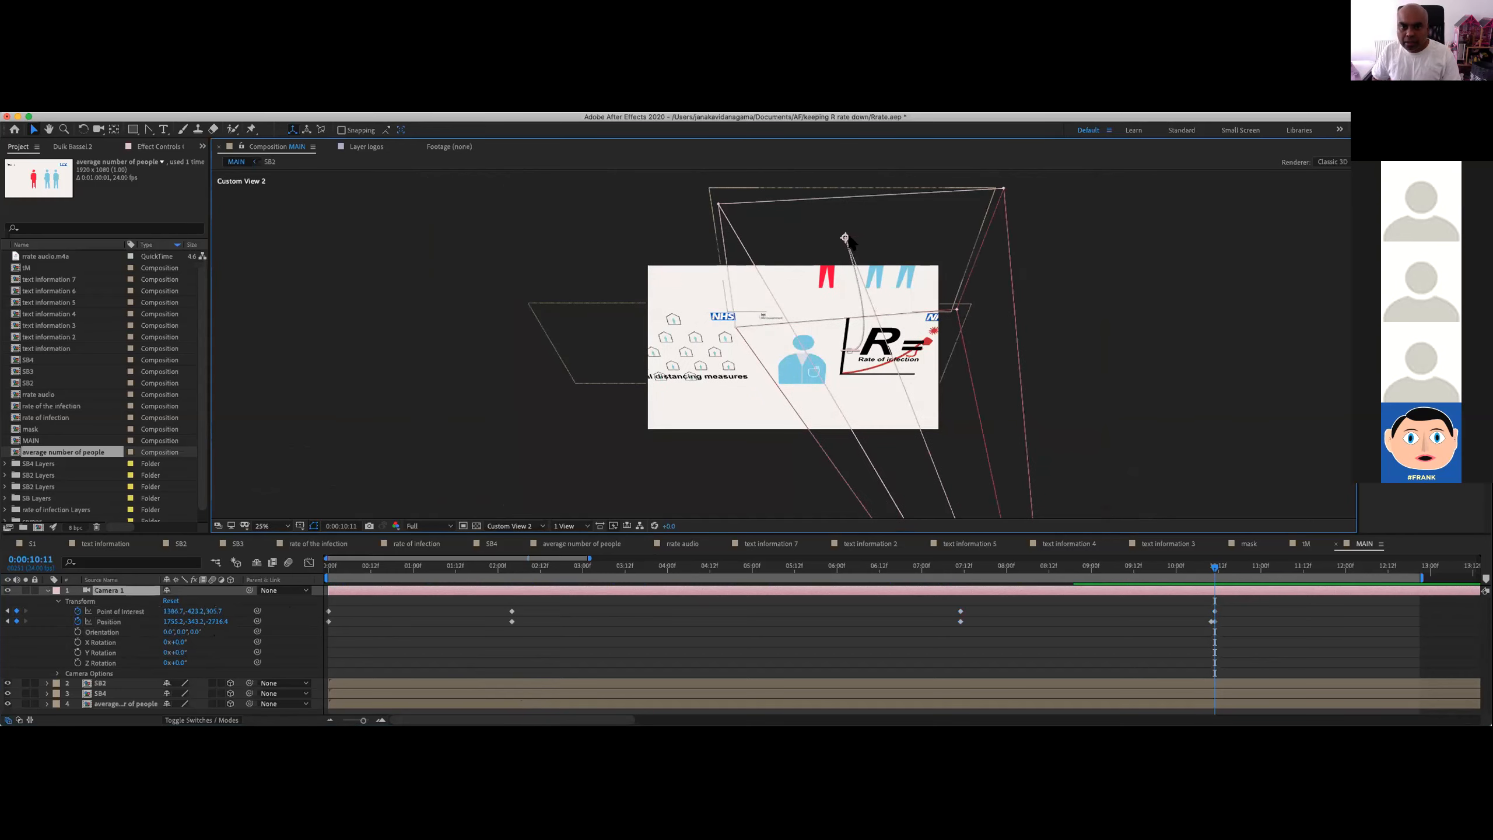
Step: Raise Camera 1's point of interest slightly at 0:00:10:11 and straighten its motion path from the 0:00:07:11 keyframe by converting the vertex
left_click_drag(882, 235, 844, 226)
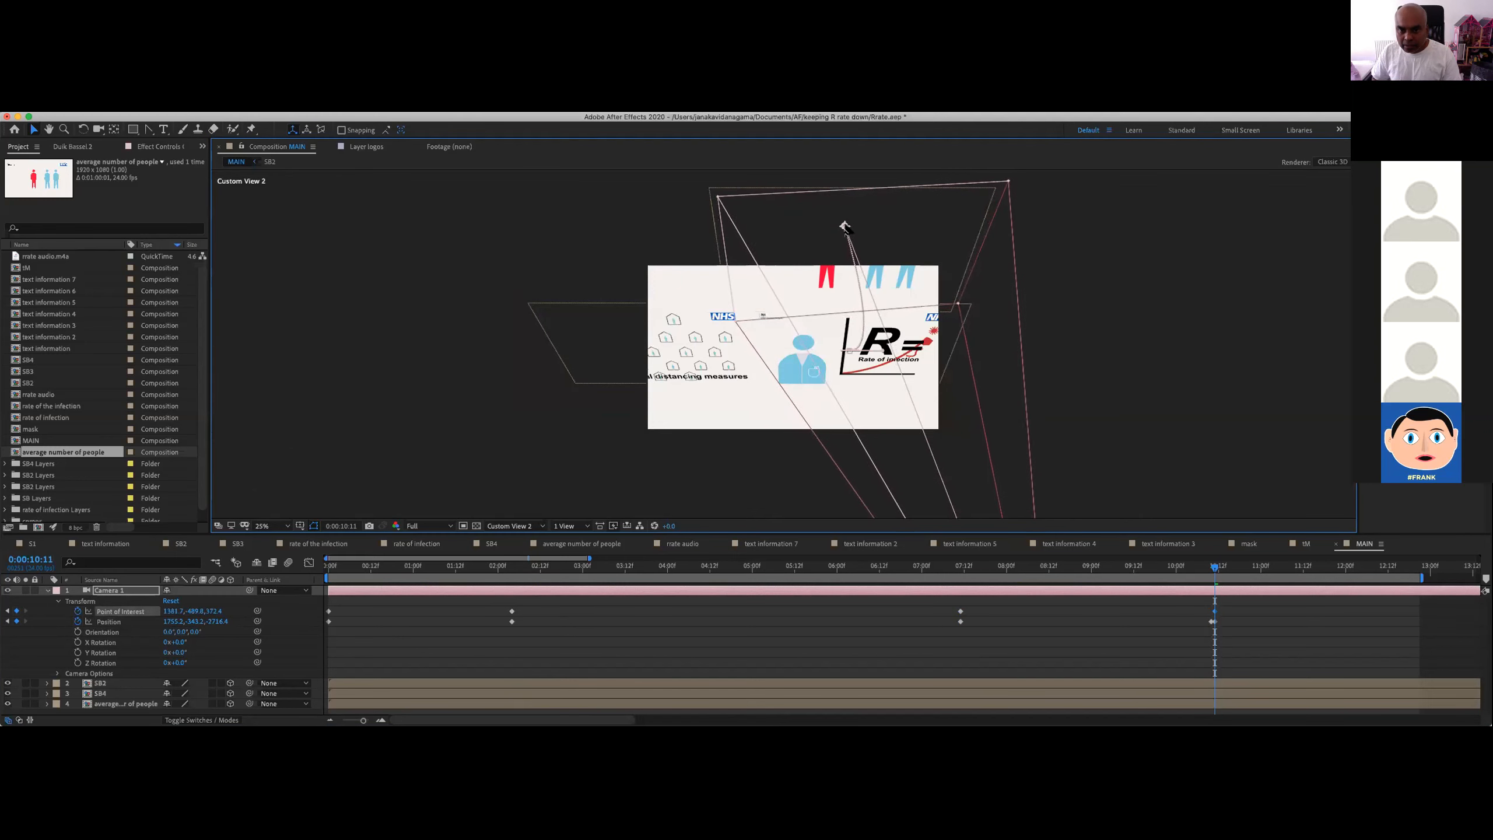
key("g")
left_click(850, 352)
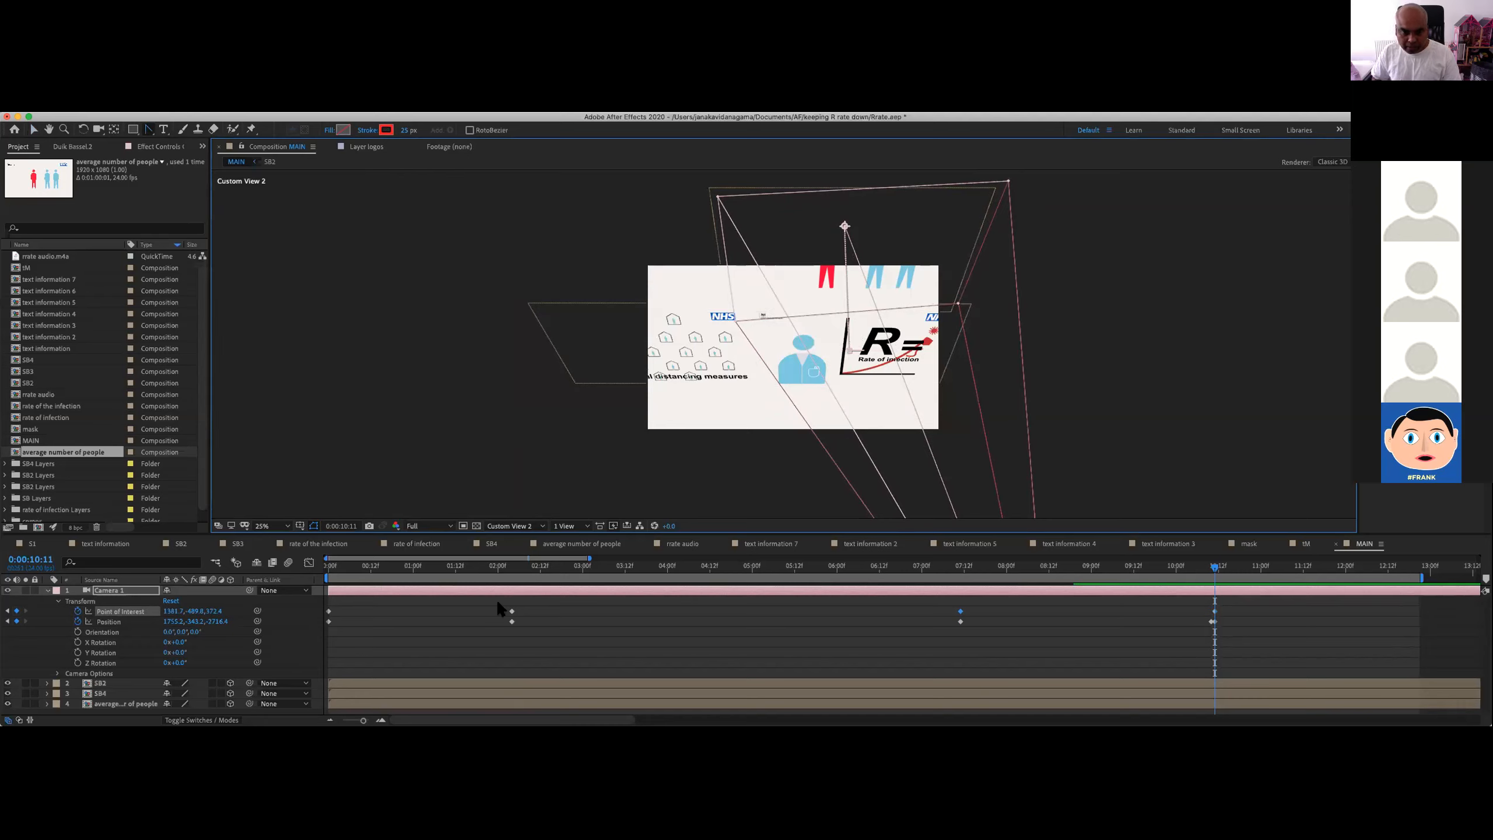
Step: Review the full camera move through the Active Camera view up to the average number of people scene
left_click(511, 525)
left_click(514, 539)
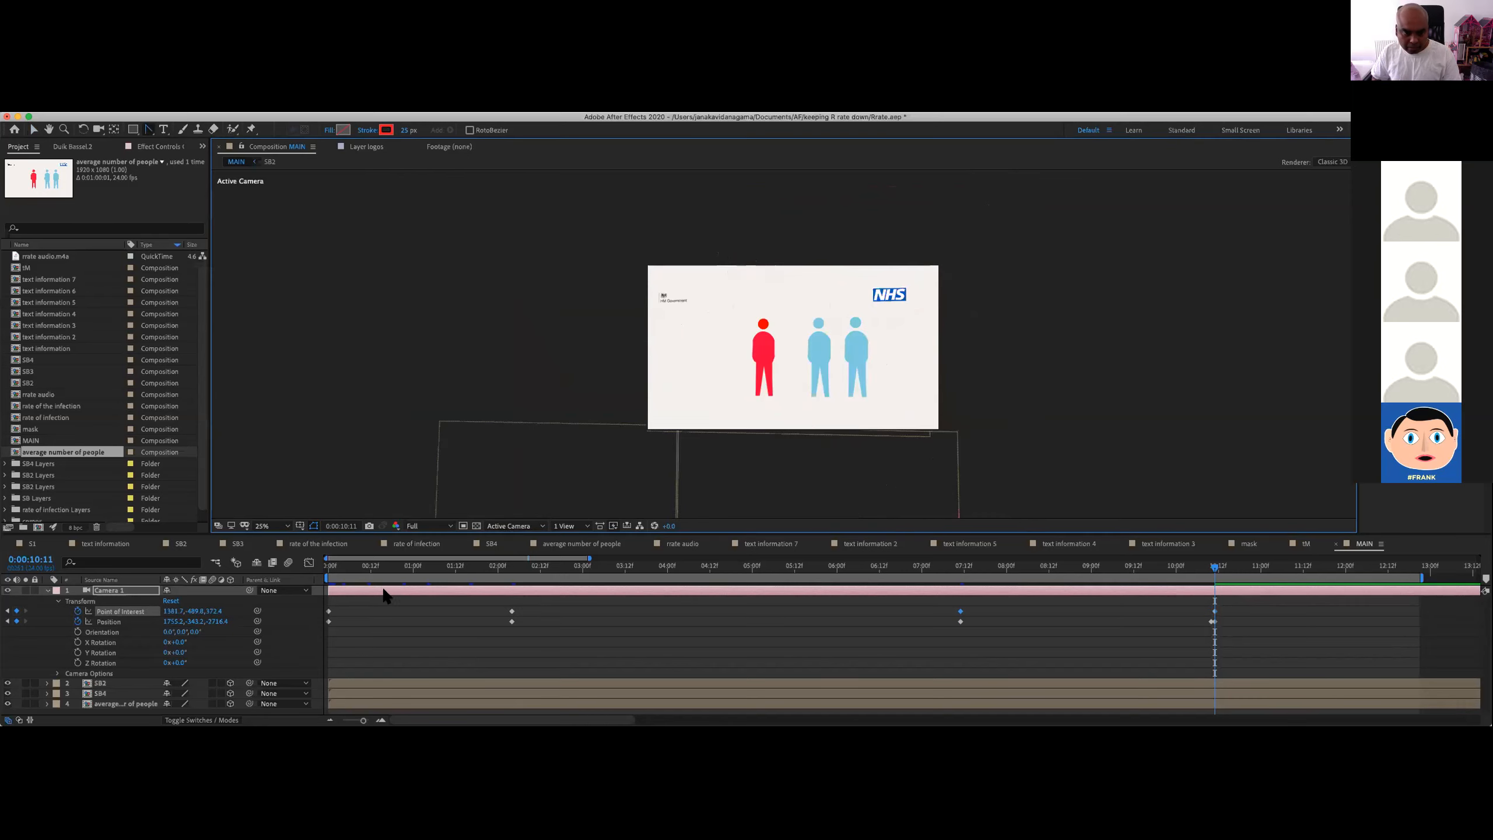
left_click_drag(356, 567, 1215, 510)
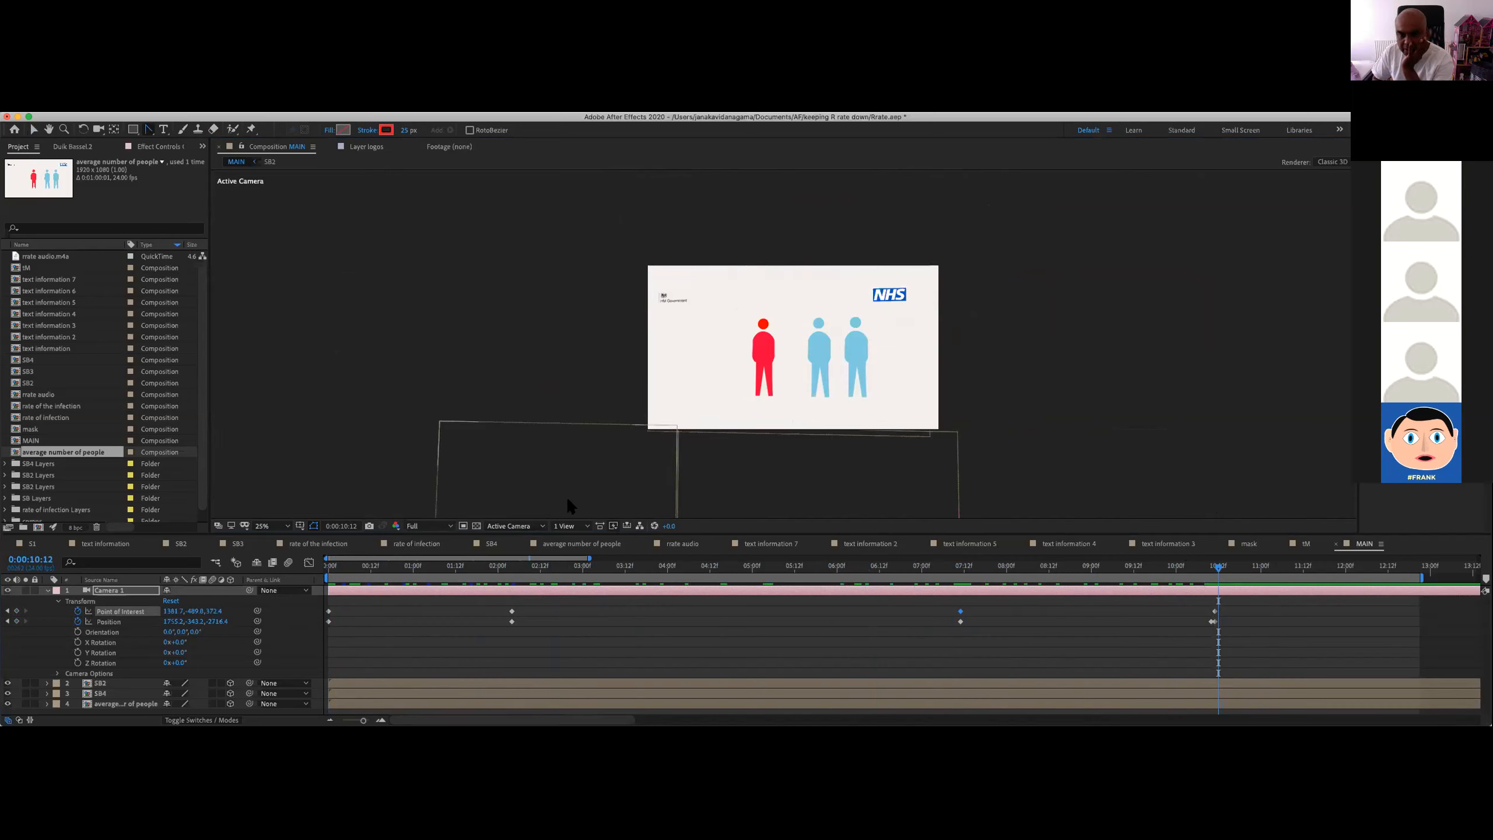
left_click(538, 575)
key("space")
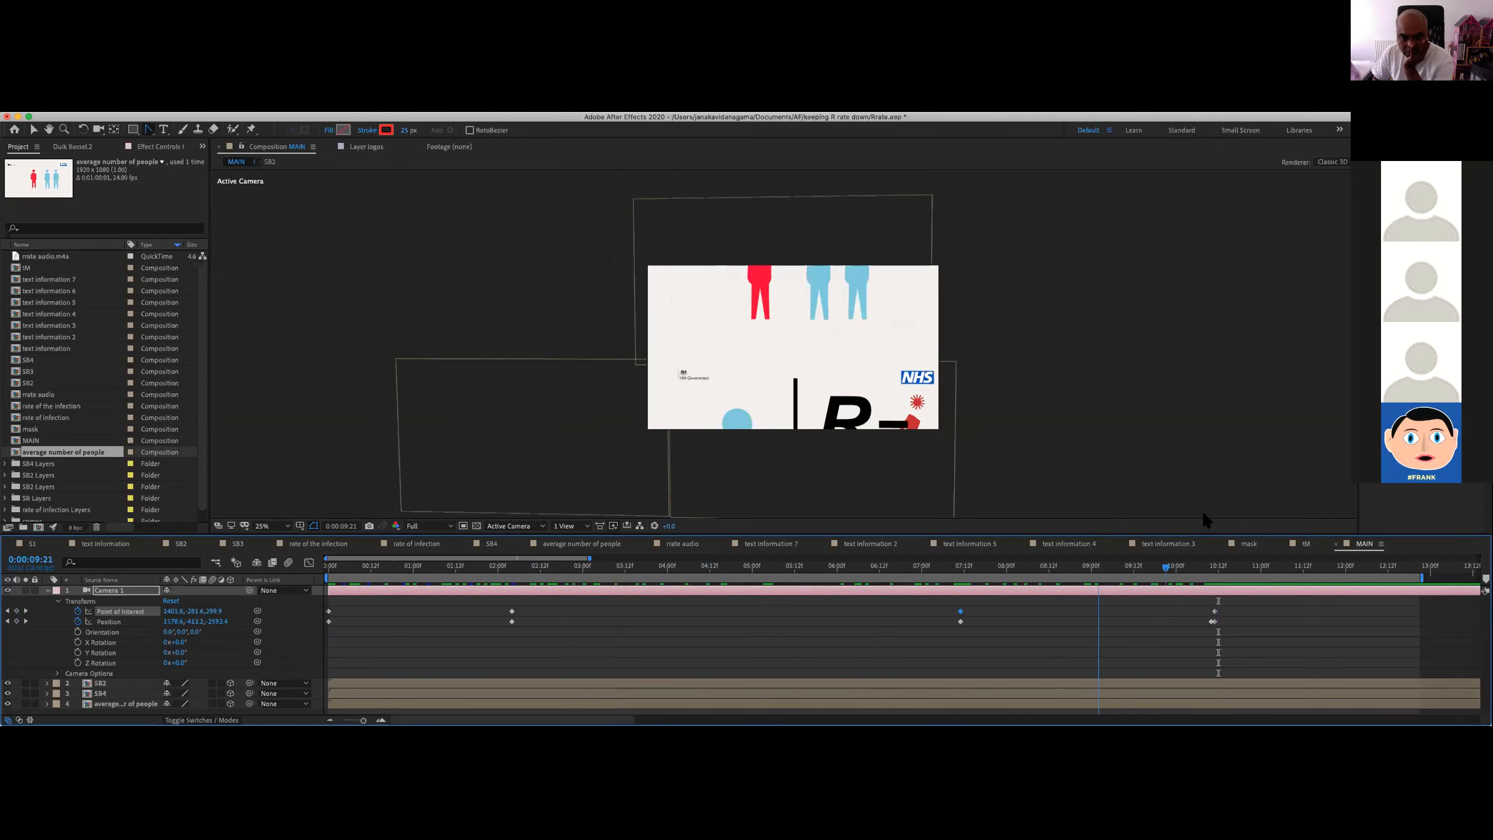
Step: Delete Camera 1's extra position keyframe at 0:00:10:10 and scrub through the move to 0:00:10:11
left_click(1211, 621)
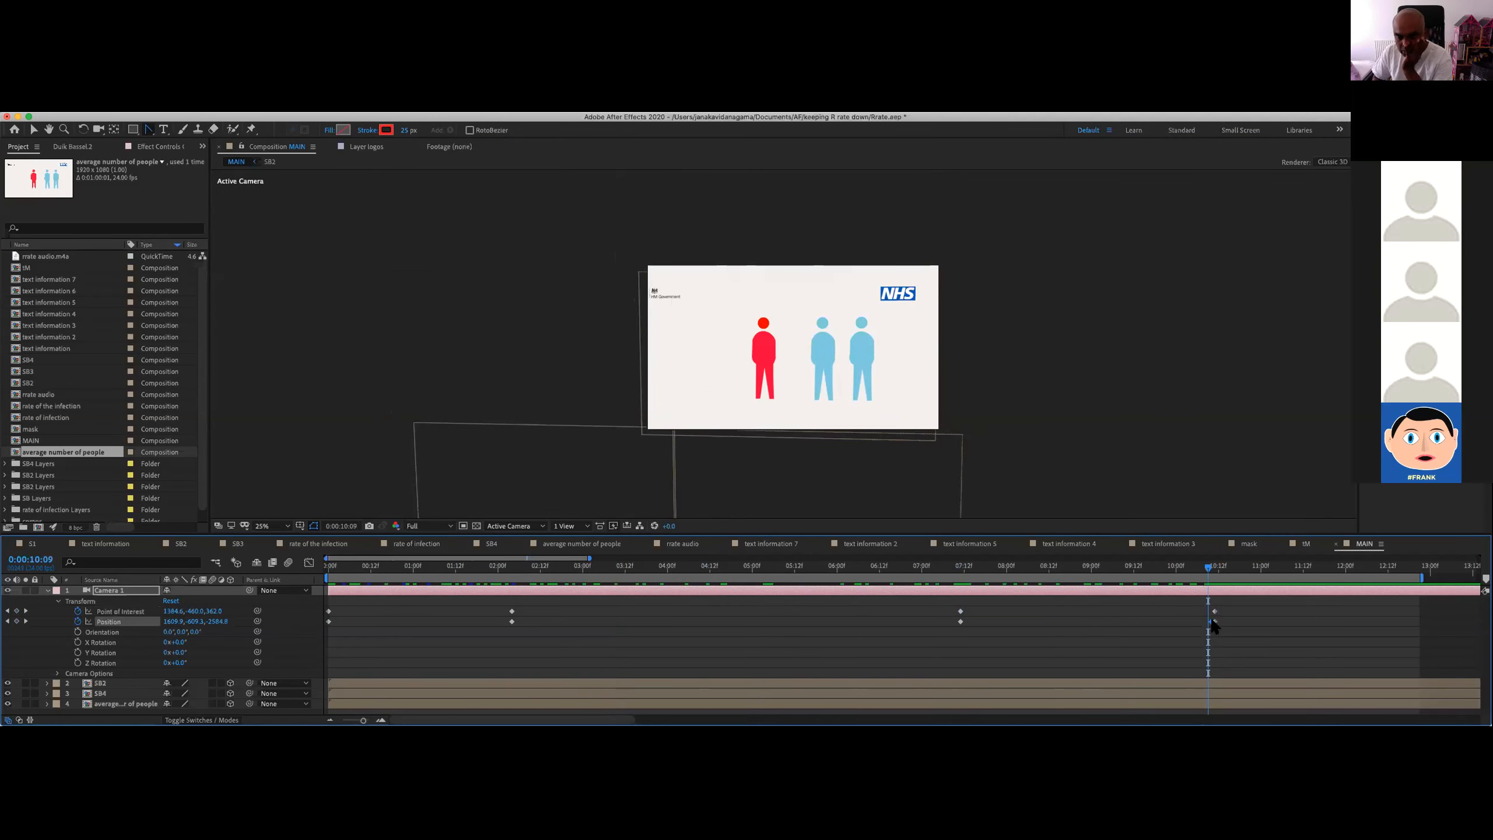
left_click(1205, 610)
left_click_drag(1208, 567, 1213, 566)
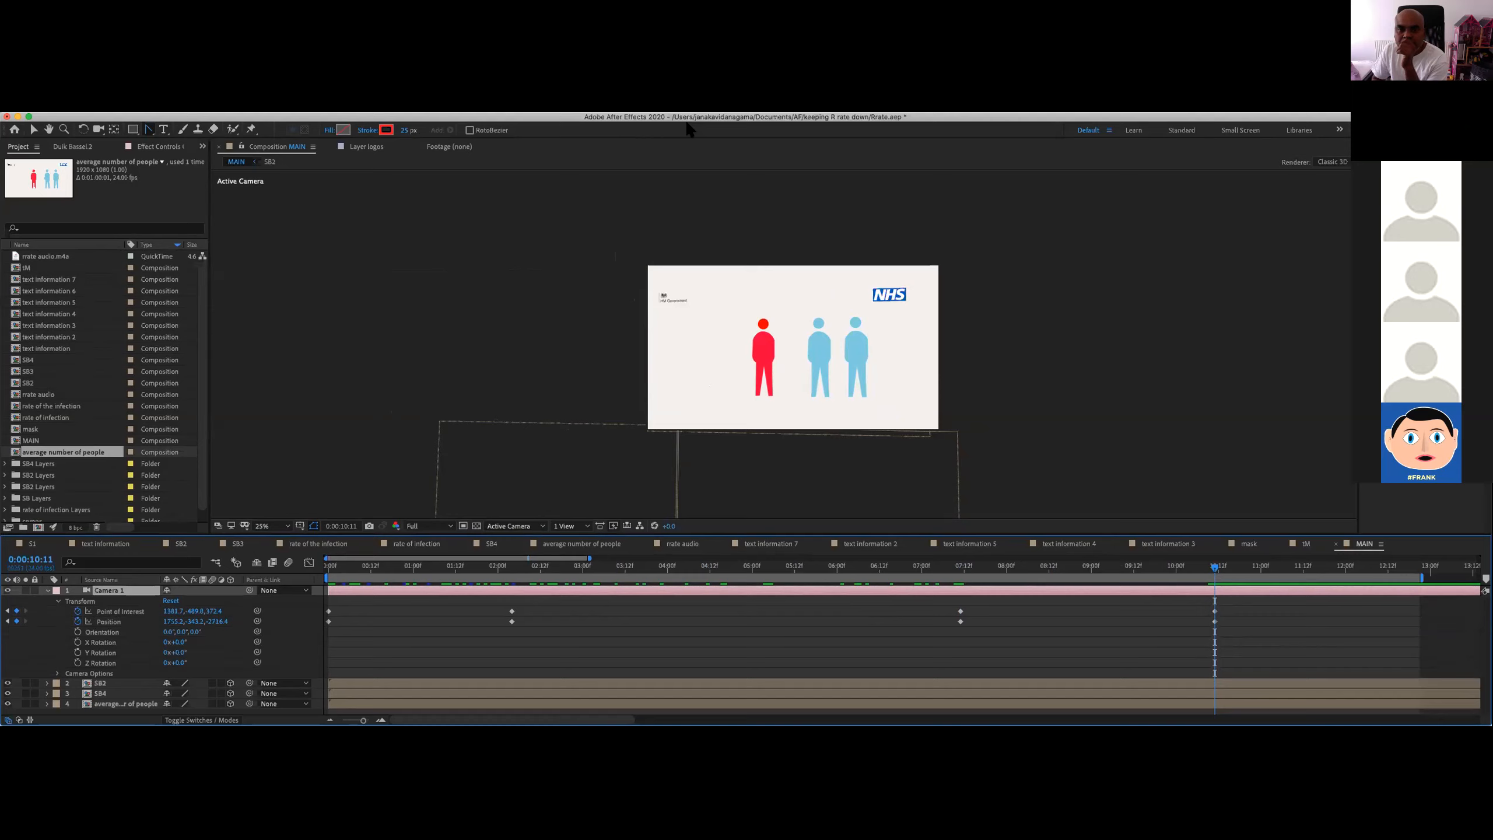
left_click_drag(840, 567, 1212, 561)
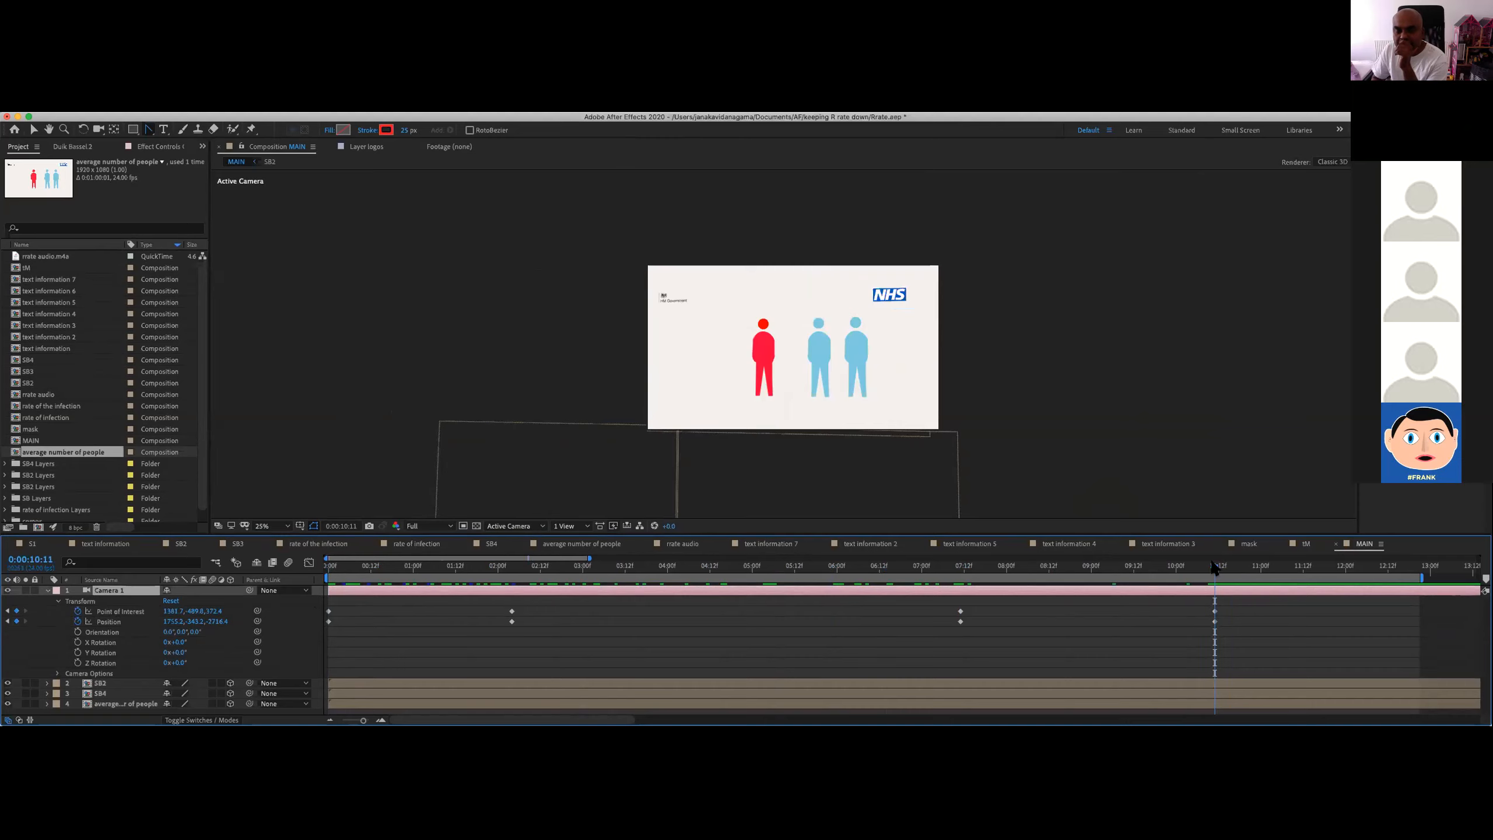